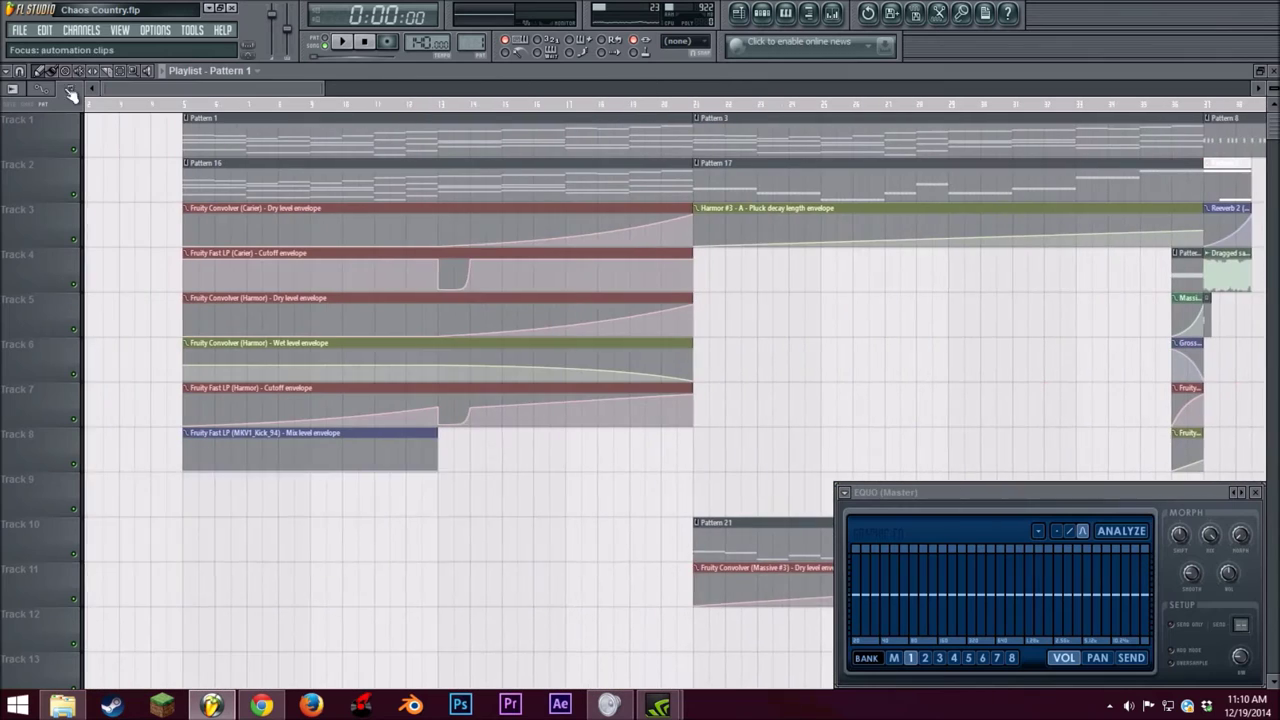
Step: Look over the whole playlist arrangement, closing the master track's EQUO window and returning to the song's opening section
{"action": "left_click_drag", "start_coordinate": [325, 88], "coordinate": [920, 88]}
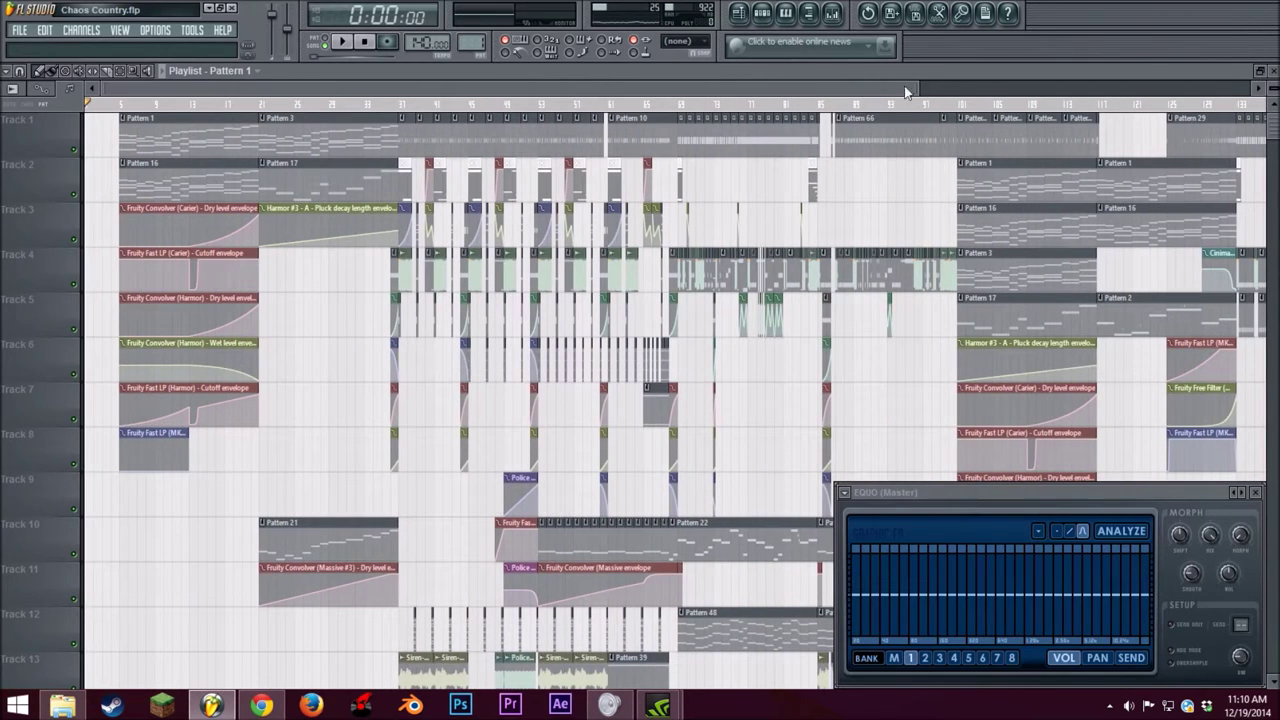
{"action": "left_click", "coordinate": [1255, 492]}
{"action": "left_click_drag", "start_coordinate": [913, 91], "coordinate": [363, 88]}
{"action": "left_click_drag", "start_coordinate": [475, 42], "coordinate": [475, 35]}
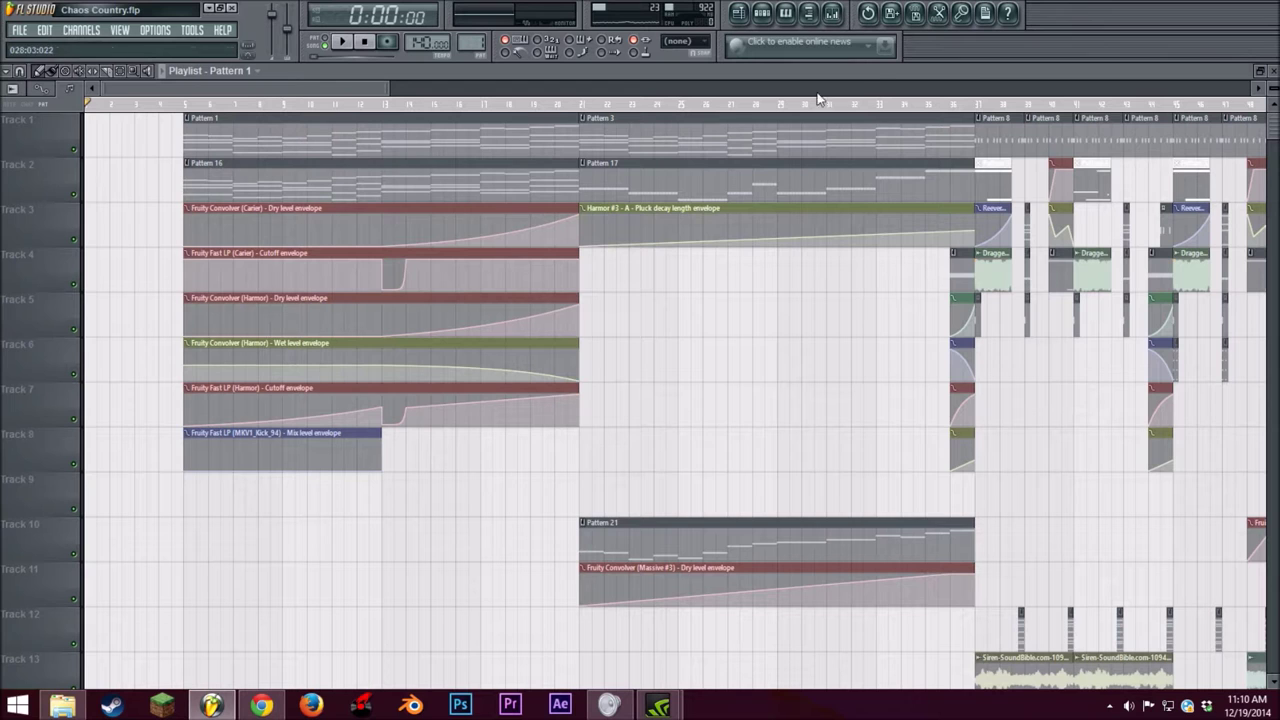
Step: Open the mixer, look through its tracks from the first insert on, and close it again
{"action": "left_click", "coordinate": [832, 13]}
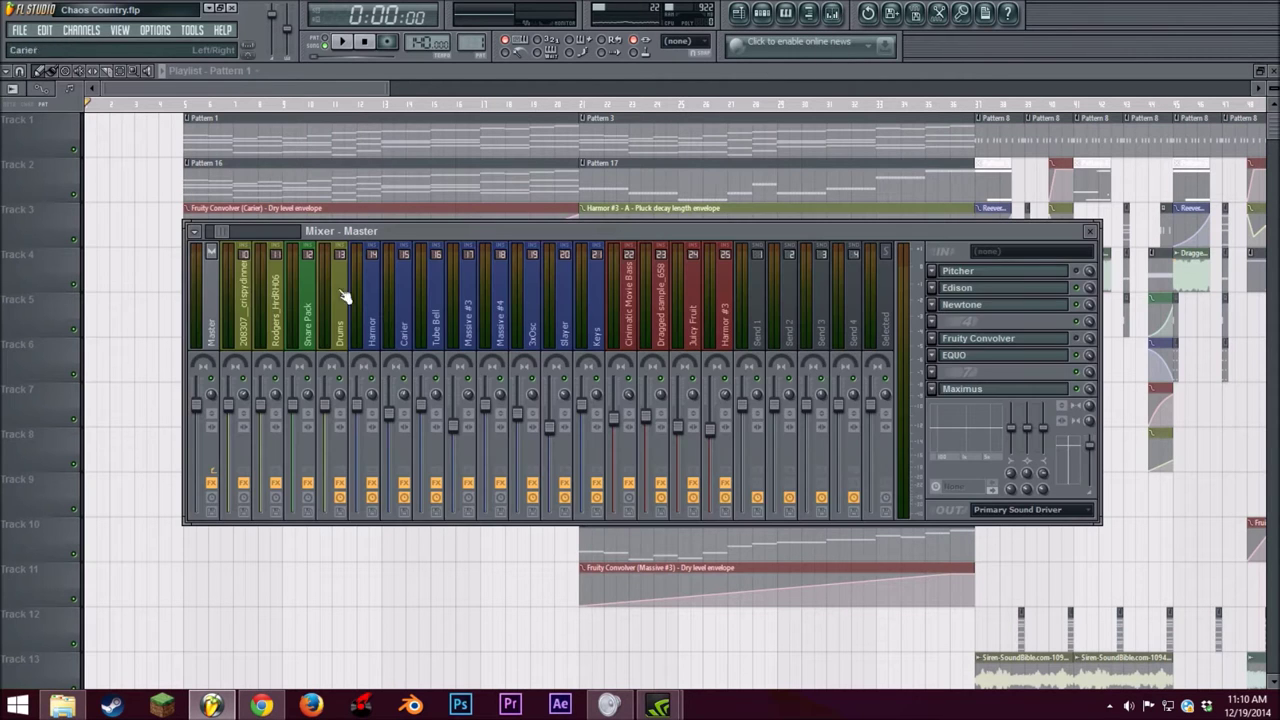
{"action": "mouse_move", "coordinate": [227, 231]}
{"action": "left_mouse_down"}
{"action": "mouse_move", "coordinate": [212, 232]}
{"action": "mouse_move", "coordinate": [252, 234]}
{"action": "mouse_move", "coordinate": [212, 232]}
{"action": "left_mouse_up"}
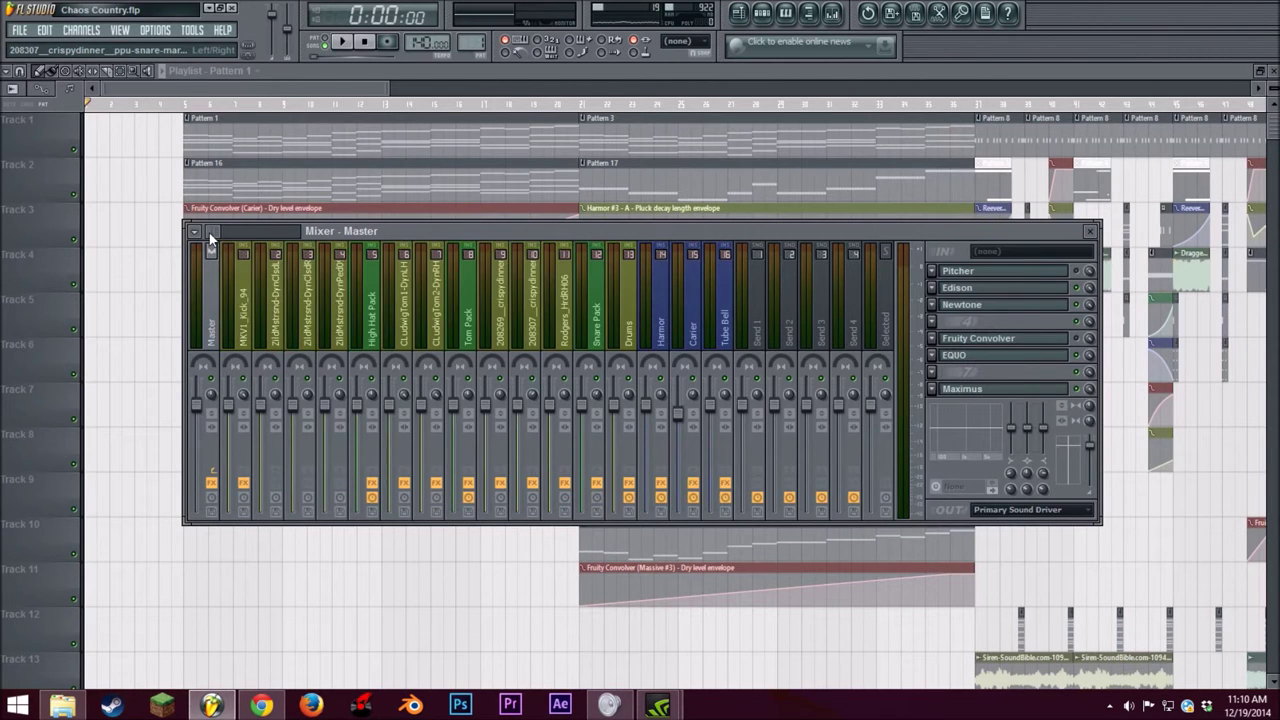
{"action": "left_click", "coordinate": [1089, 232]}
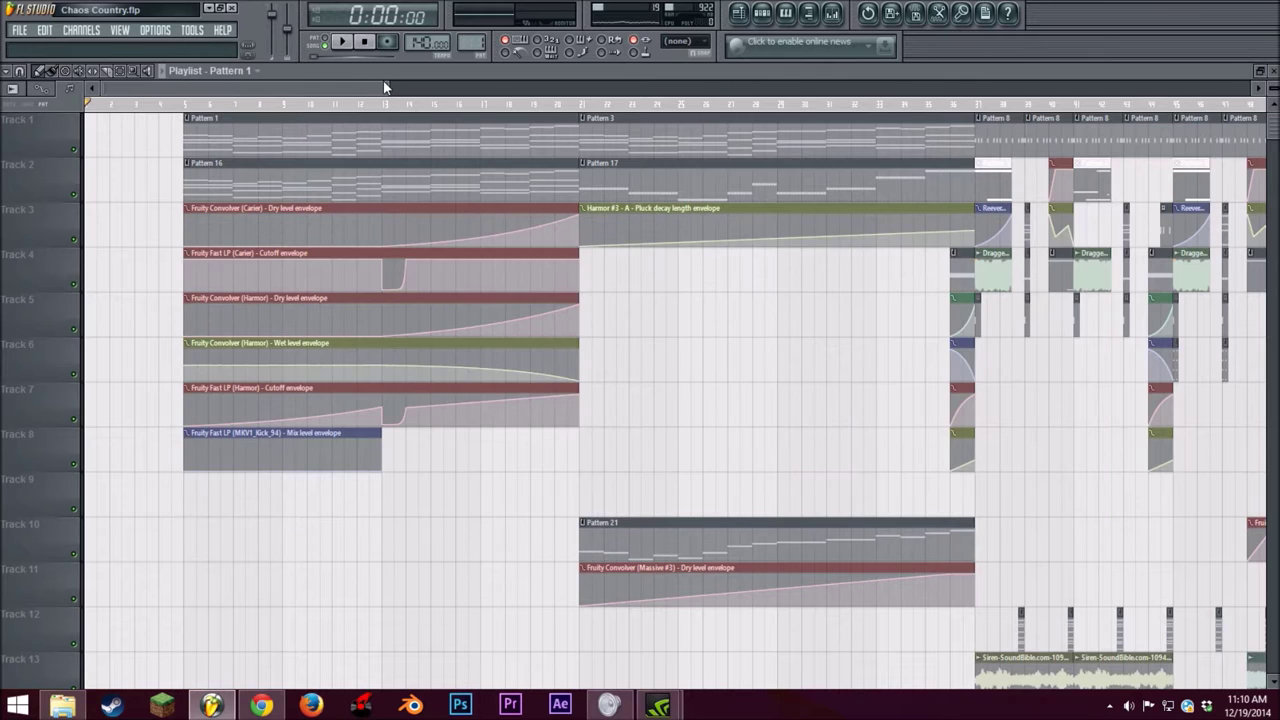
Step: Mute Track 2 and listen to the song from the start of Pattern 1 and from about bar 15
{"action": "left_click", "coordinate": [74, 194]}
{"action": "left_click", "coordinate": [196, 104]}
{"action": "left_click", "coordinate": [341, 41]}
{"action": "left_click", "coordinate": [433, 106]}
{"action": "left_click", "coordinate": [364, 42]}
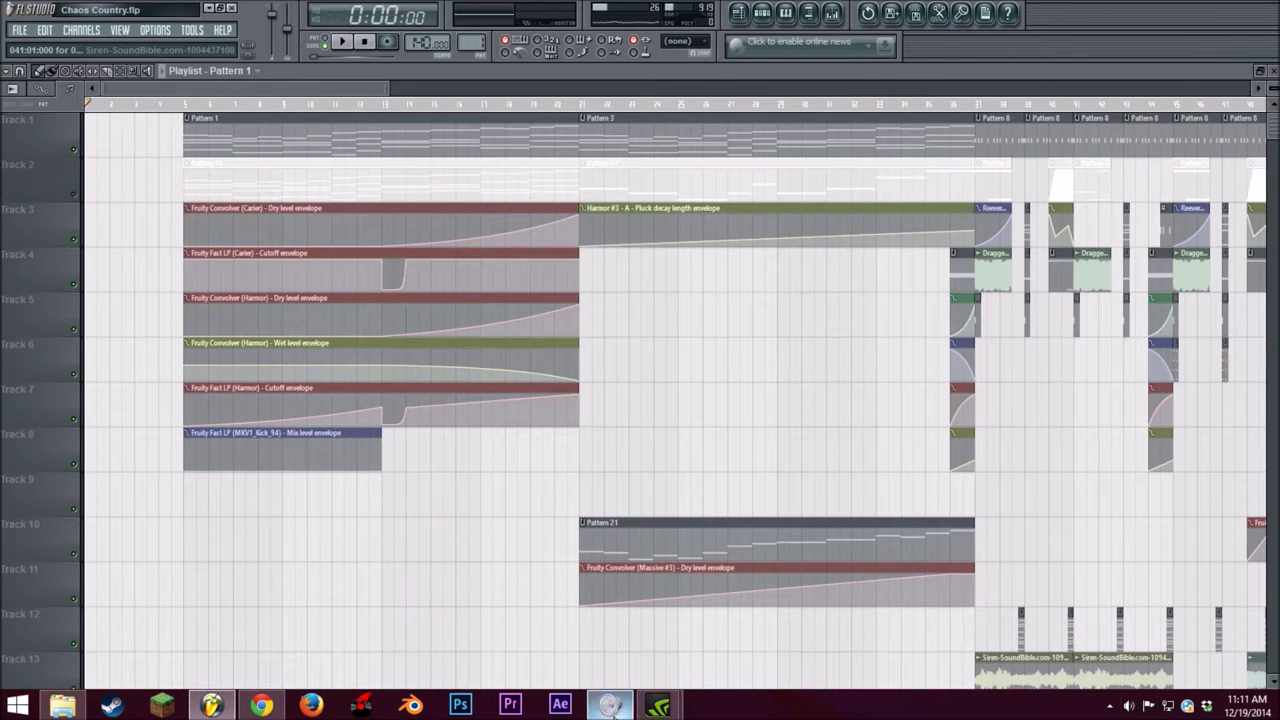
Step: Adjust the computer's playback levels in the system volume controls and return to the playlist
{"action": "left_click", "coordinate": [1128, 706]}
{"action": "left_click_drag", "start_coordinate": [943, 563], "coordinate": [943, 566]}
{"action": "left_click_drag", "start_coordinate": [1117, 573], "coordinate": [1122, 567]}
{"action": "left_click_drag", "start_coordinate": [1211, 566], "coordinate": [1207, 589]}
{"action": "left_click", "coordinate": [356, 94]}
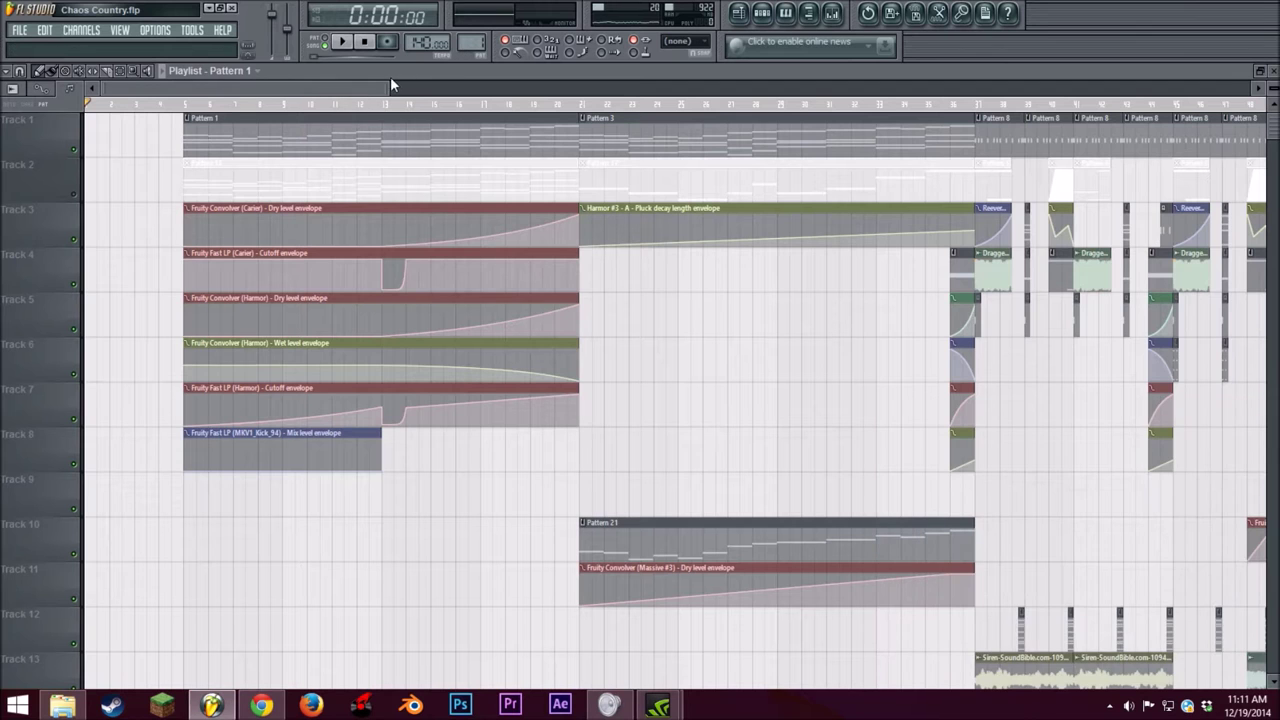
Step: Open the Harmor channel's synth window from the channel list and play several test notes
{"action": "left_click_drag", "start_coordinate": [390, 80], "coordinate": [548, 86]}
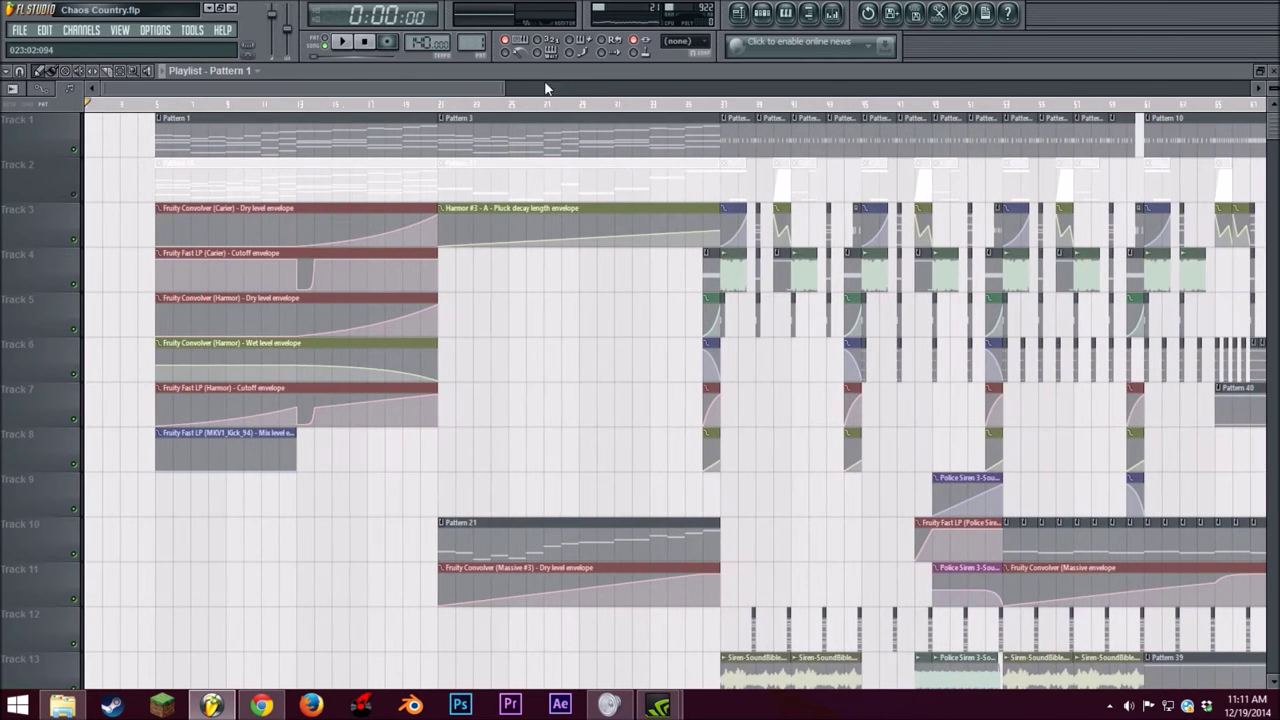
{"action": "left_click", "coordinate": [762, 12]}
{"action": "left_click", "coordinate": [375, 450]}
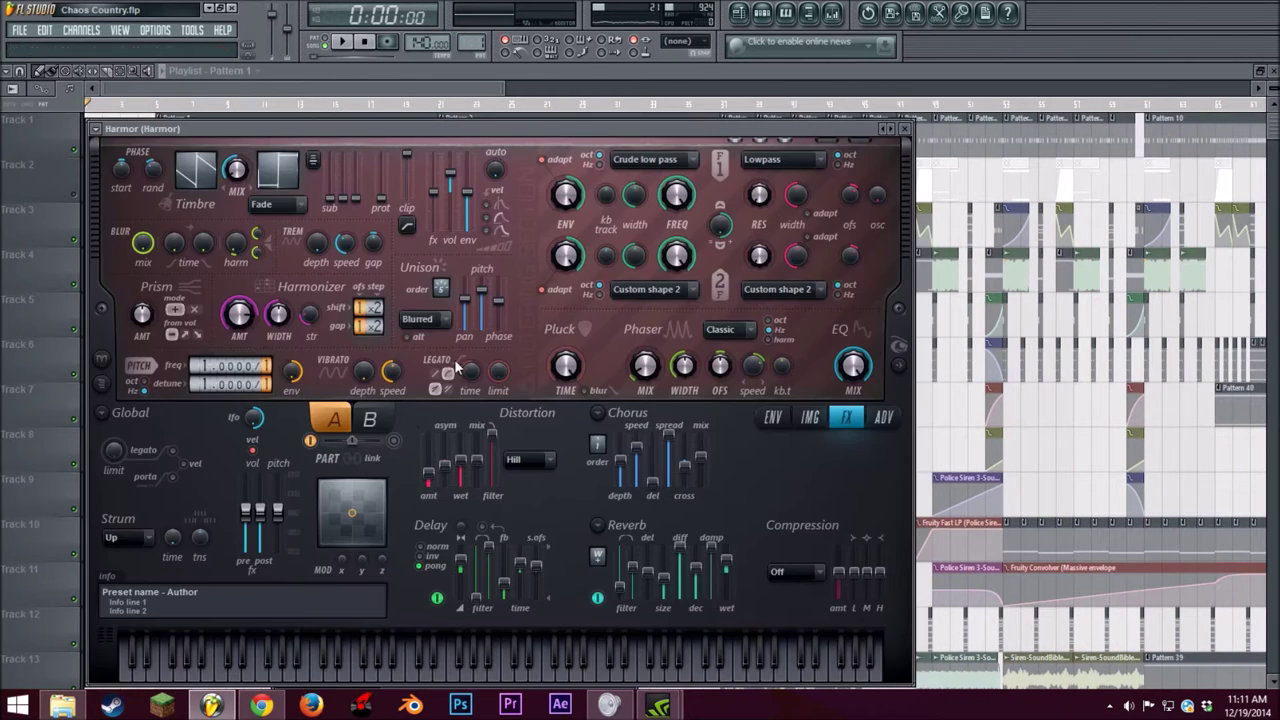
{"action": "key", "text": "q"}
{"action": "key", "text": "z"}
{"action": "key", "text": "t"}
{"action": "key", "text": "q"}
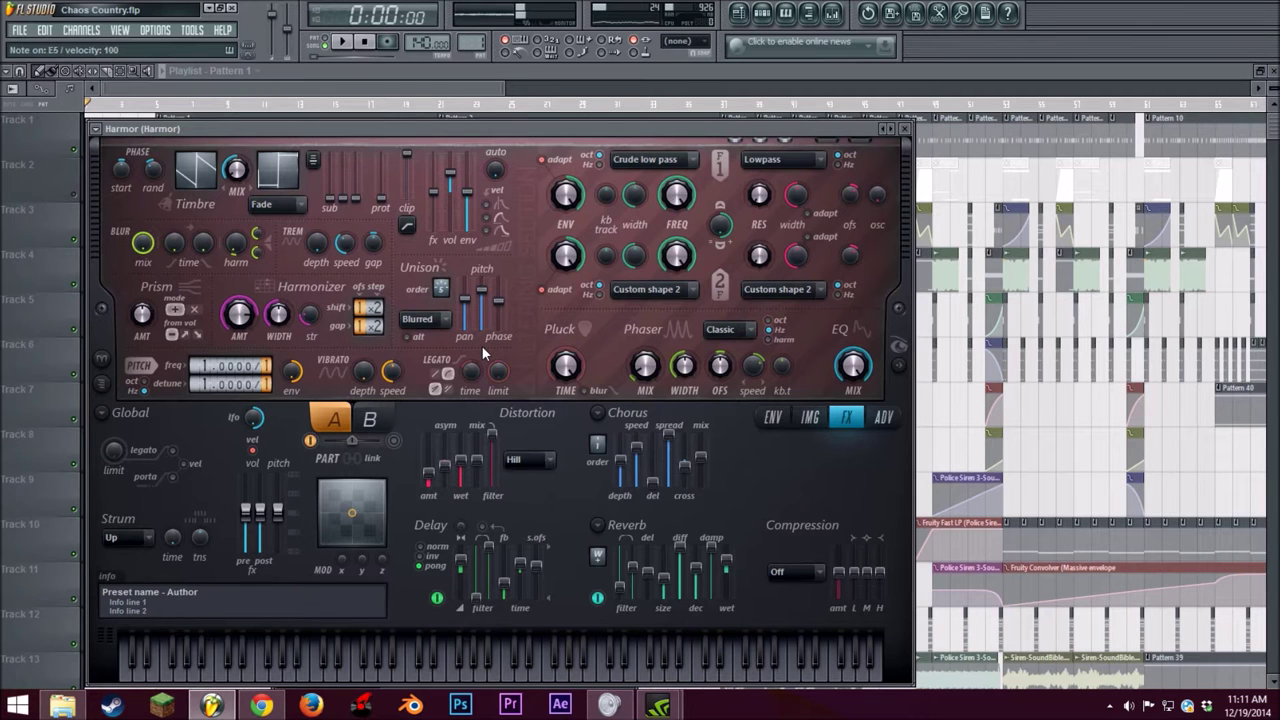
{"action": "key", "text": "y"}
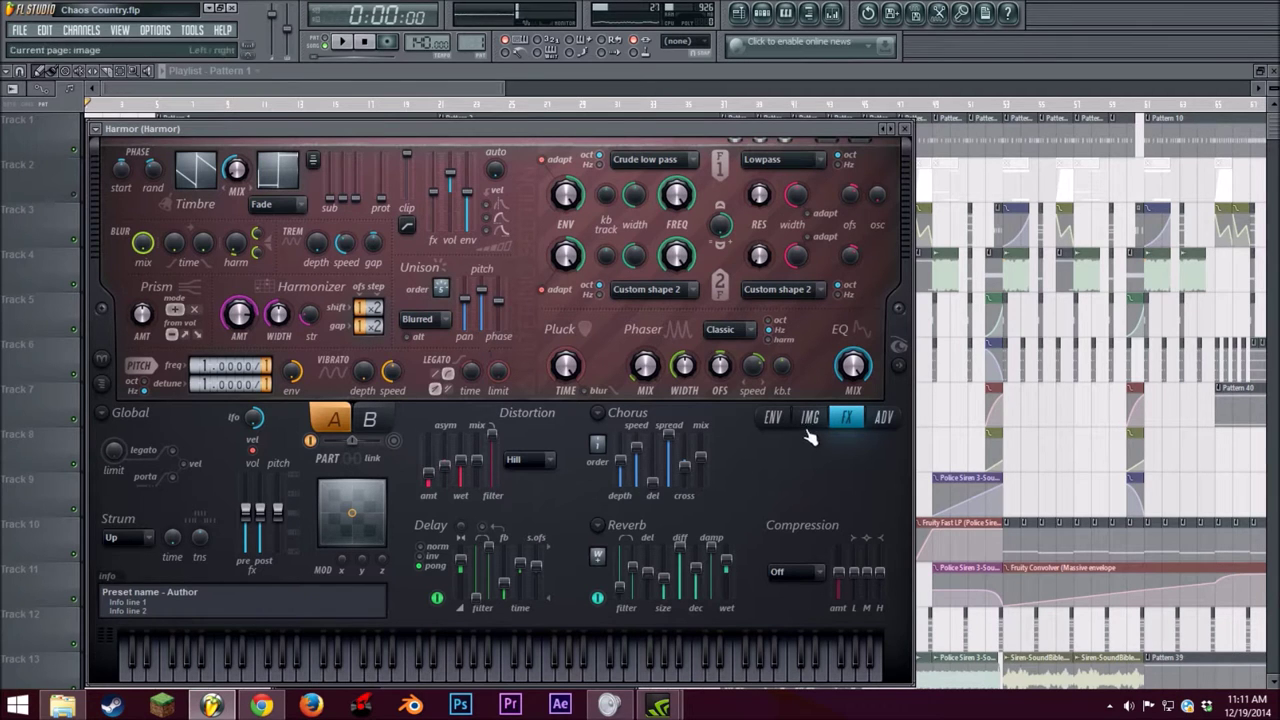
Step: Display the Harmonic unison pitch graph in Harmor's envelope editor
{"action": "left_click", "coordinate": [778, 420]}
{"action": "left_click", "coordinate": [554, 418]}
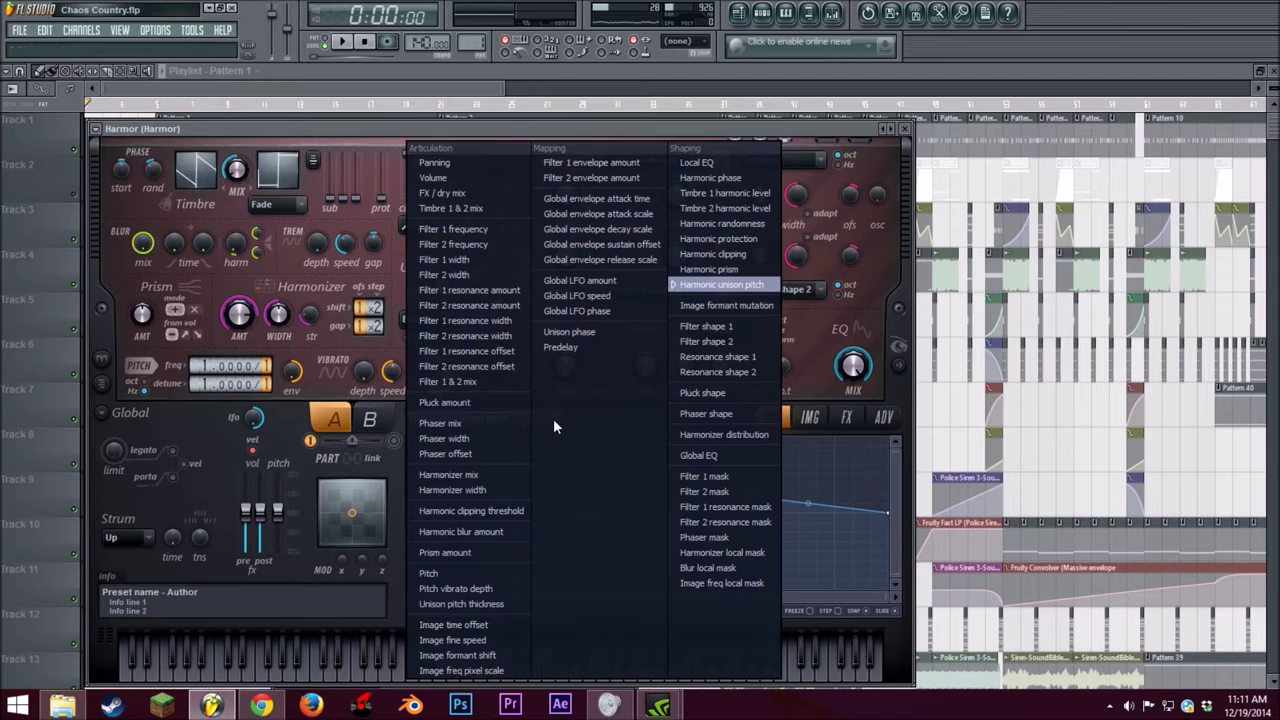
{"action": "left_click", "coordinate": [739, 287]}
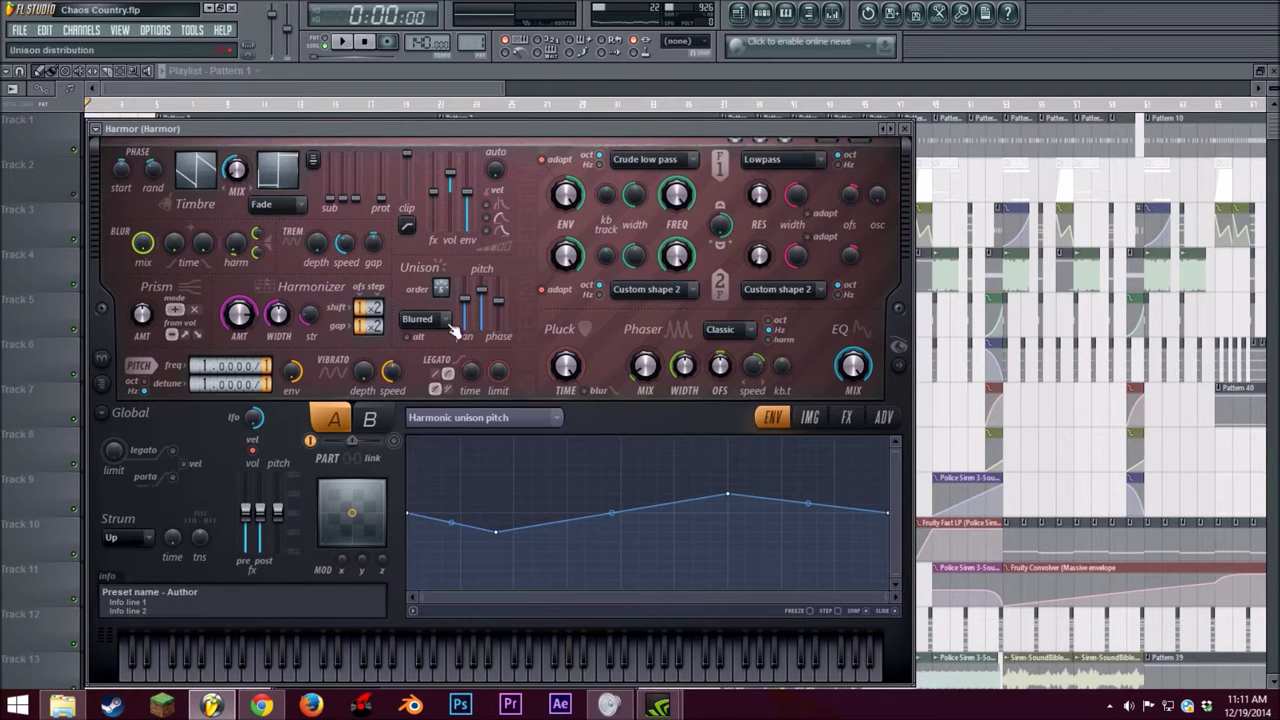
Step: Play a test note on Harmor and inspect the available unison distribution types, leaving Blurred selected
{"action": "key", "text": "z"}
{"action": "left_click_drag", "start_coordinate": [244, 328], "coordinate": [244, 336]}
{"action": "left_click", "coordinate": [430, 319]}
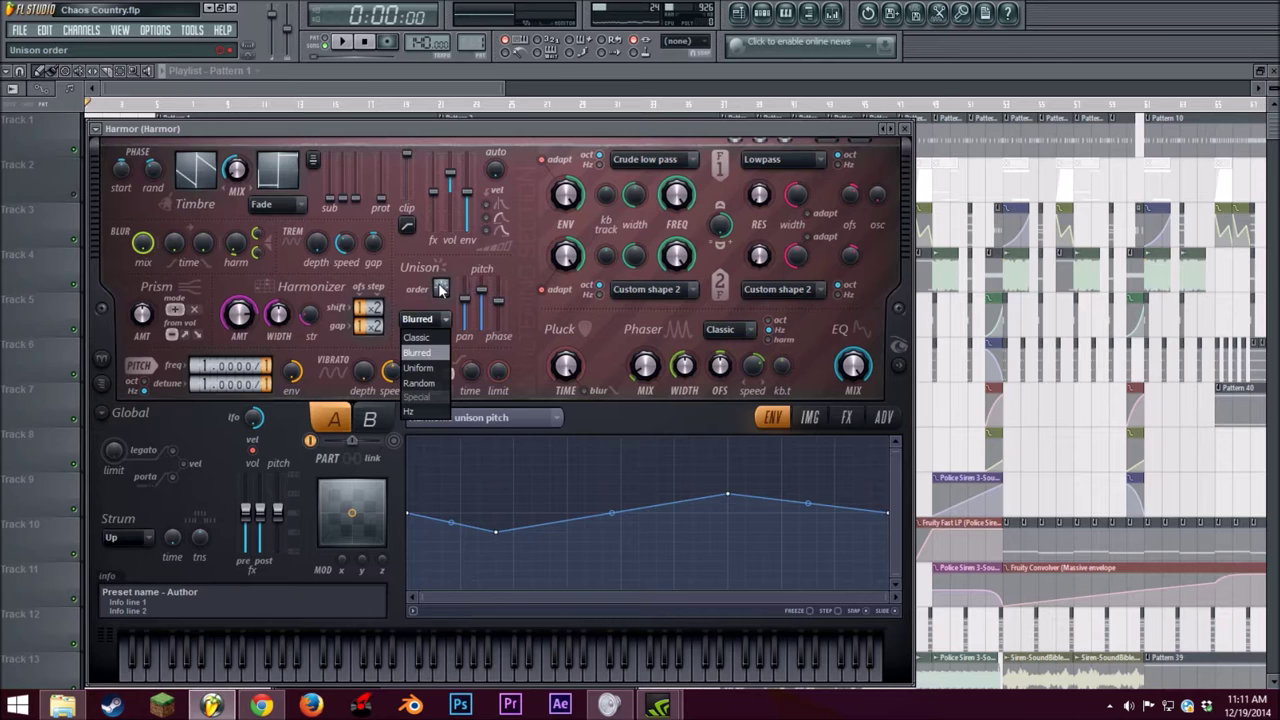
{"action": "left_click", "coordinate": [441, 289]}
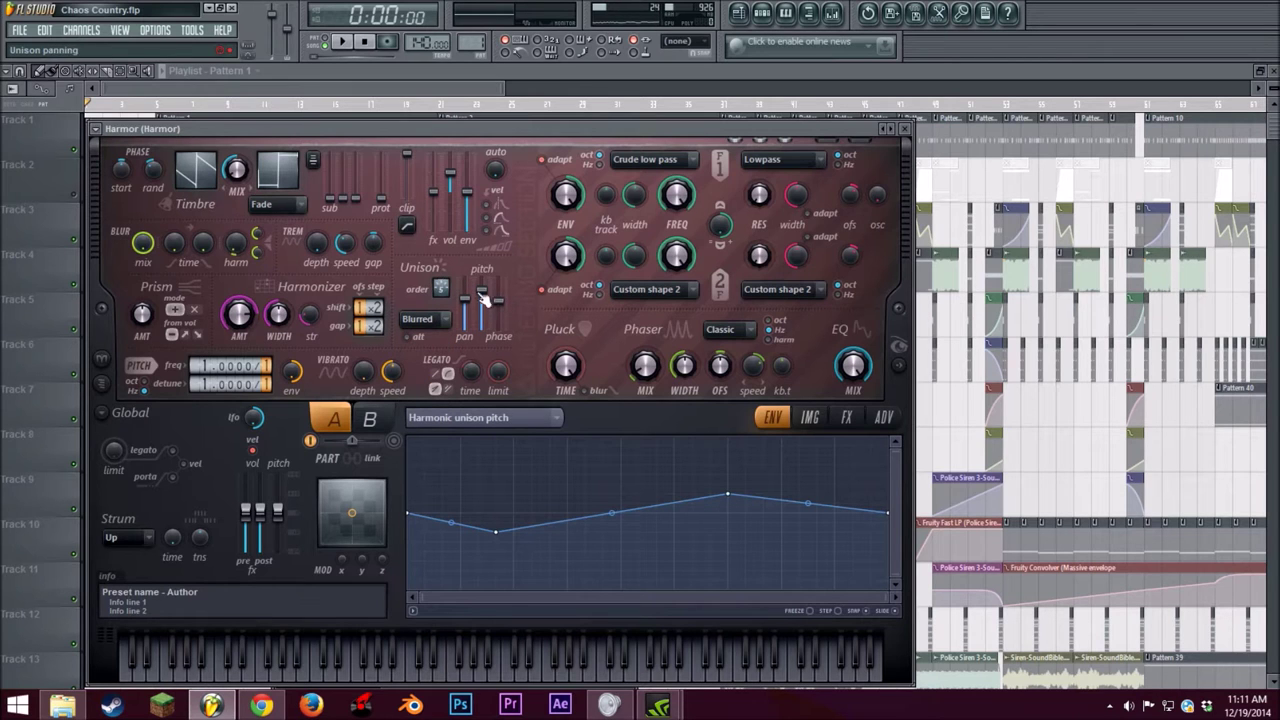
Step: Review Harmor's advanced and effects pages, check the Hill distortion setting, and play test notes
{"action": "left_click", "coordinate": [883, 418]}
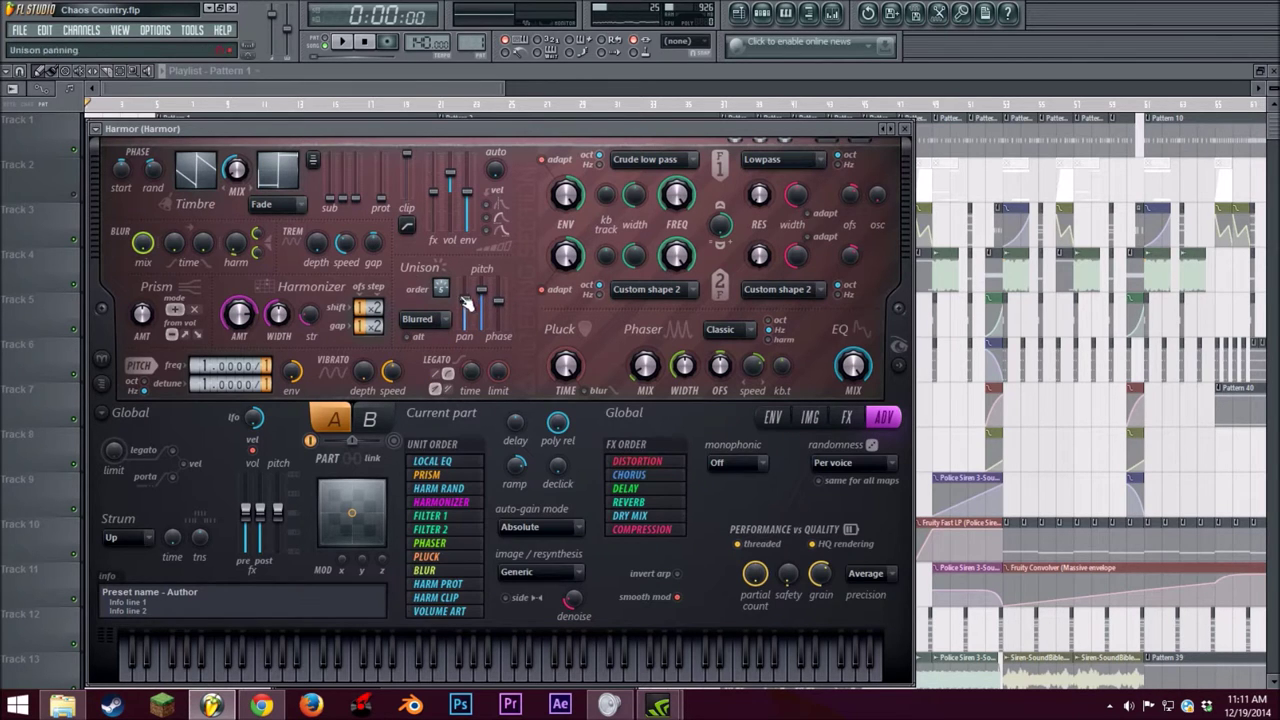
{"action": "left_click", "coordinate": [850, 420]}
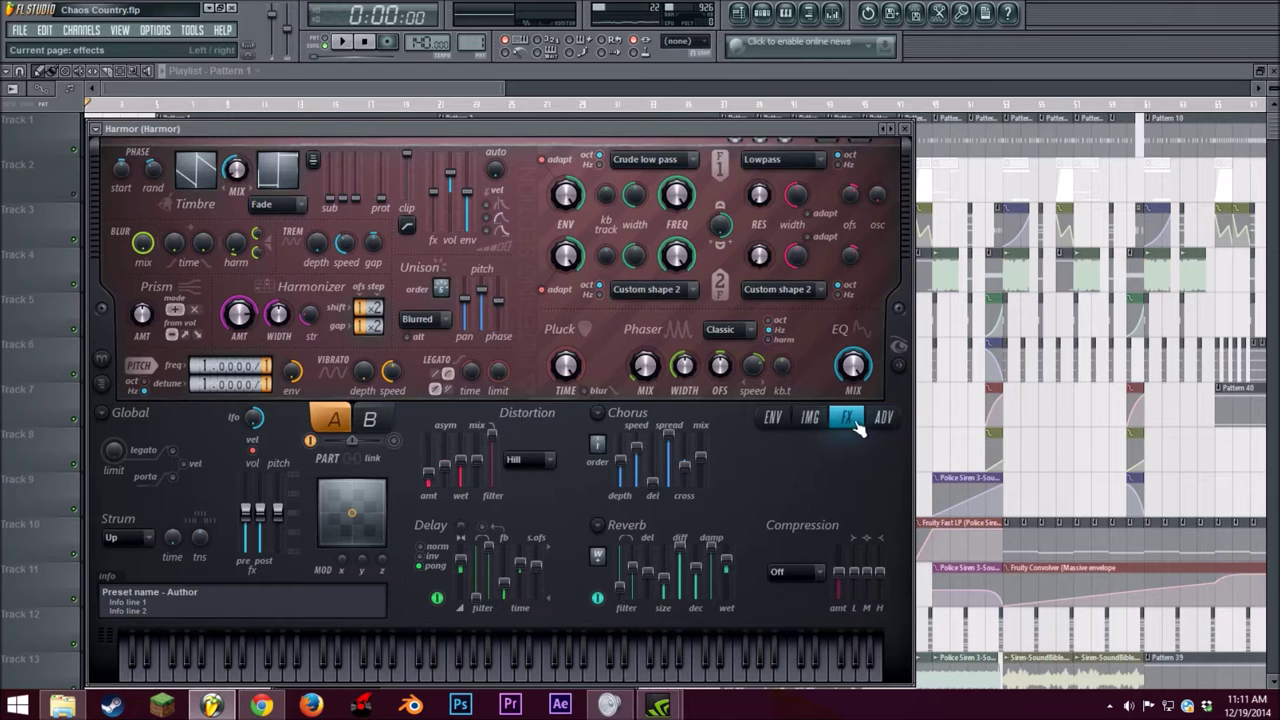
{"action": "left_click", "coordinate": [549, 458]}
{"action": "left_click", "coordinate": [554, 445]}
{"action": "key", "text": "q"}
{"action": "key", "text": "z"}
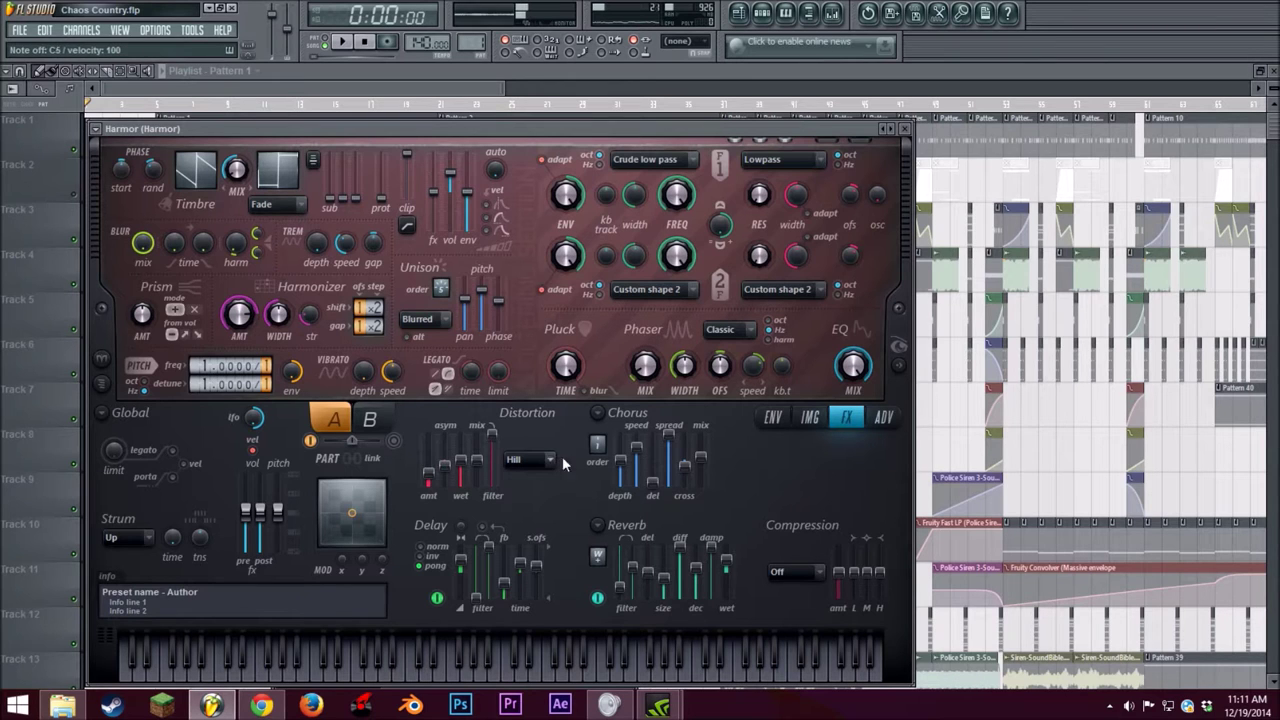
Step: View Harmor's image, advanced and envelope pages in turn and play another test note
{"action": "left_click", "coordinate": [810, 418]}
{"action": "left_click", "coordinate": [884, 418]}
{"action": "left_click", "coordinate": [788, 418]}
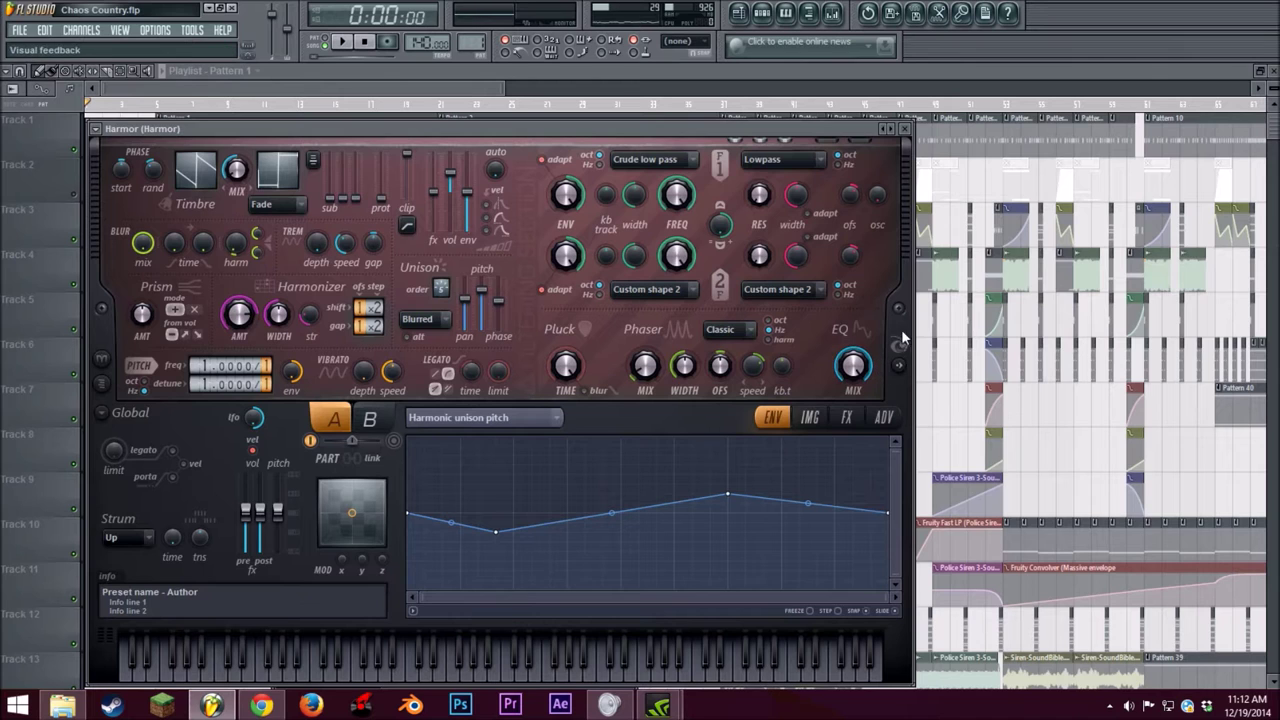
{"action": "key", "text": "z"}
Step: Close the Harmor window, its channel settings and the channel list to return to the playlist
{"action": "left_click", "coordinate": [905, 129]}
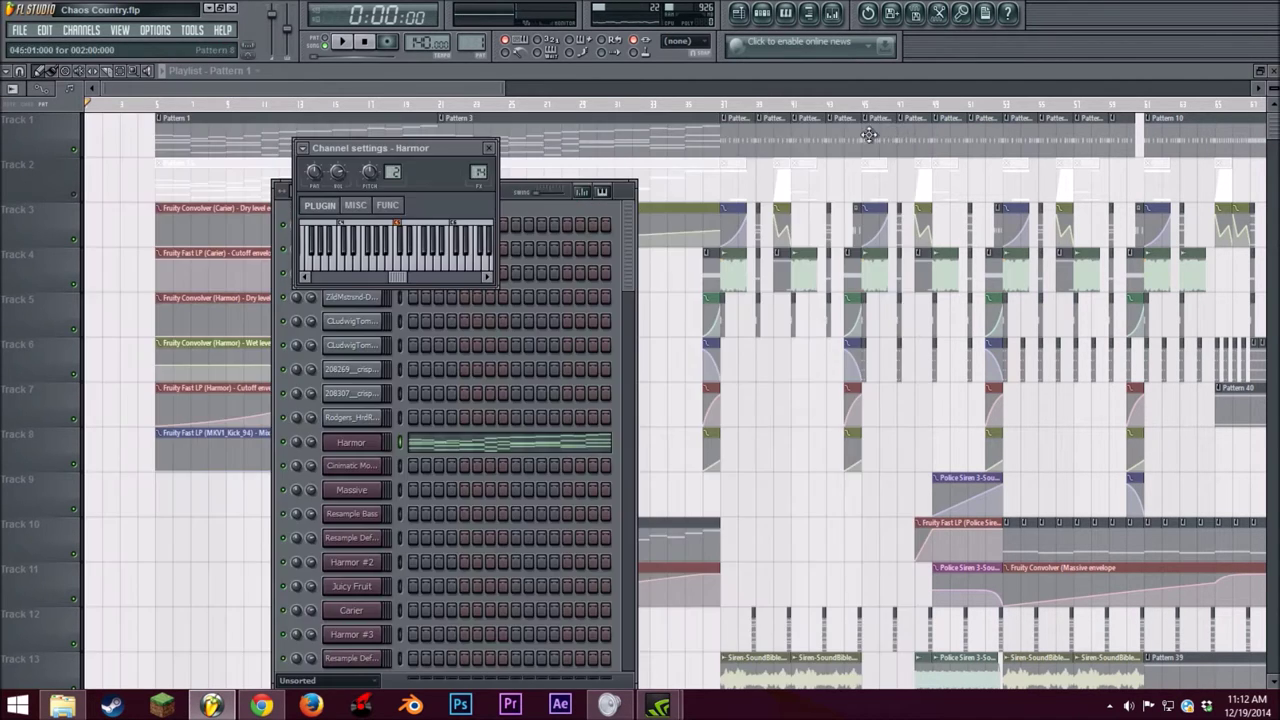
{"action": "left_click", "coordinate": [499, 150]}
{"action": "left_click", "coordinate": [437, 90]}
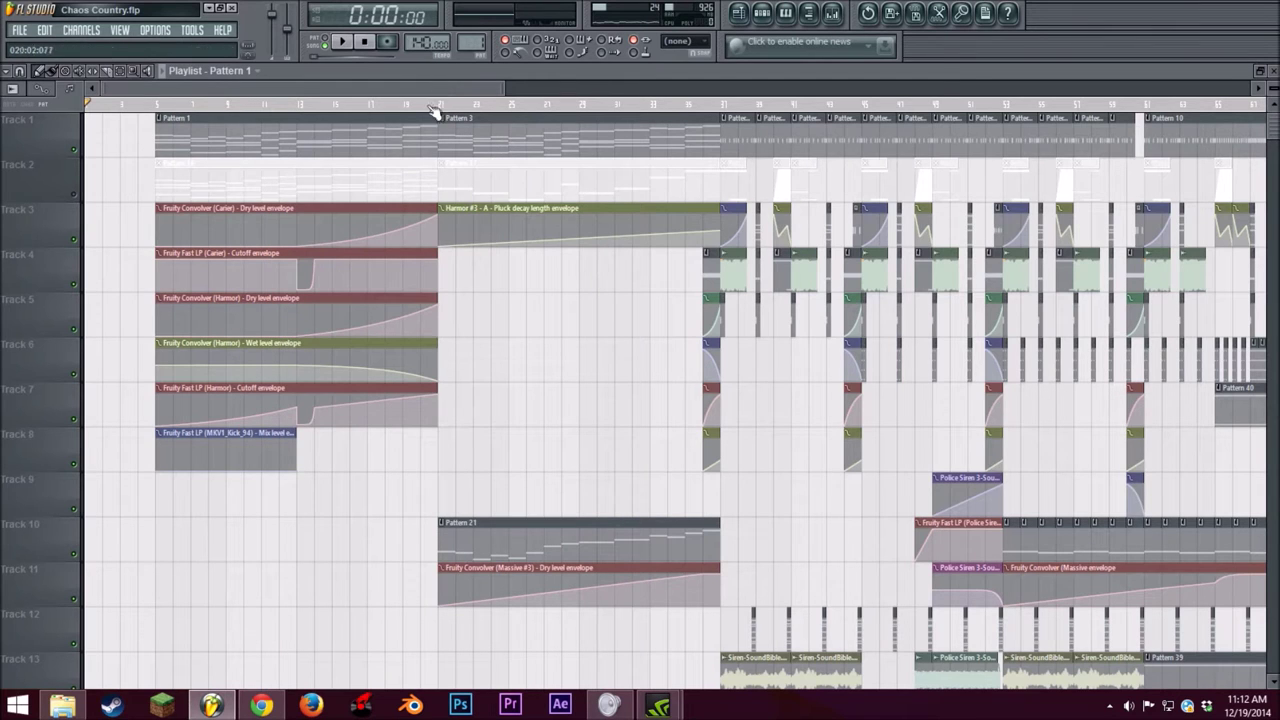
Step: Solo Track 2 and start playback from the beginning of Pattern 16 at bar 5, then pause it
{"action": "left_click", "coordinate": [446, 105]}
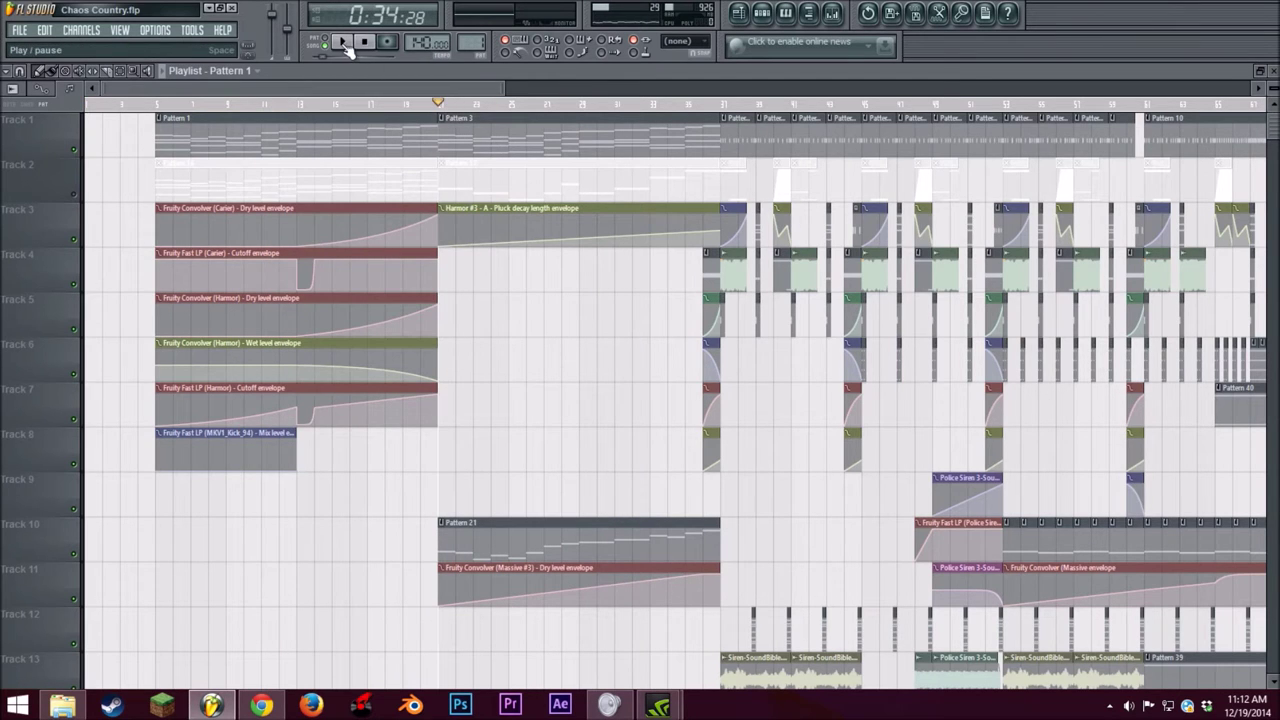
{"action": "right_click", "coordinate": [74, 194]}
{"action": "left_click", "coordinate": [157, 105]}
{"action": "left_click", "coordinate": [342, 42]}
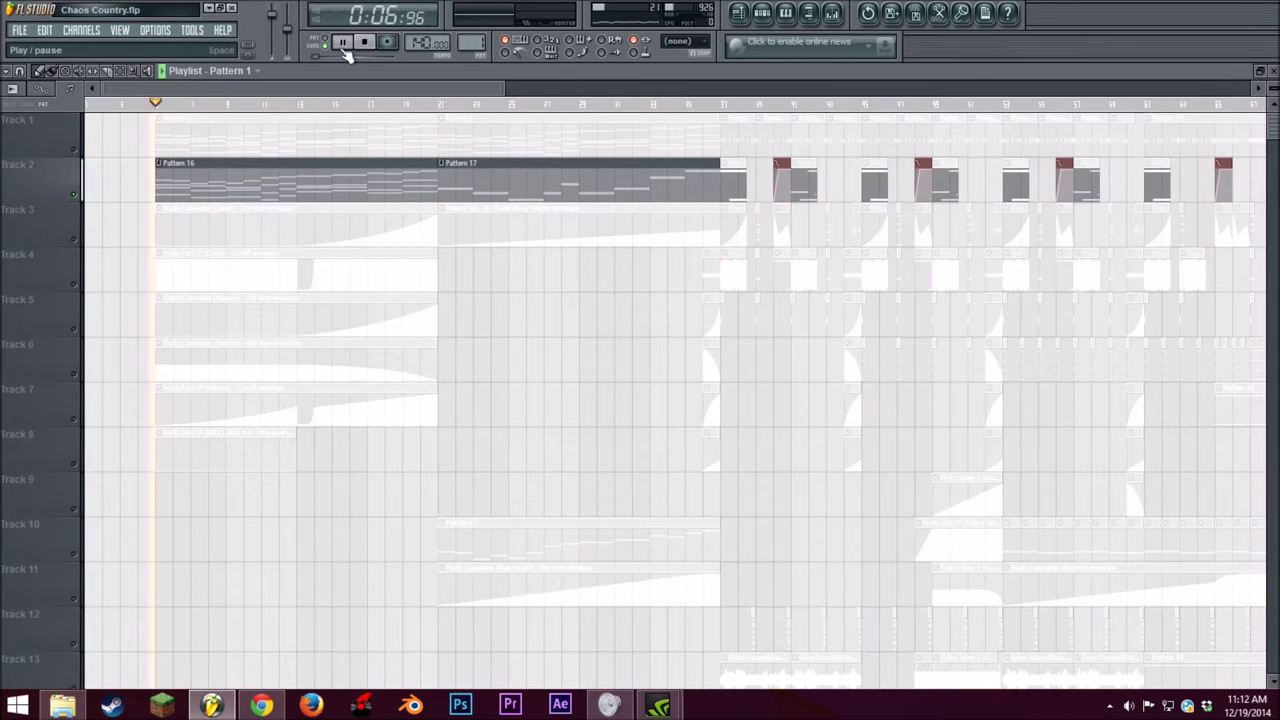
{"action": "left_click", "coordinate": [342, 42]}
Step: Unsolo Track 2, mute Track 1, and listen to the intro from bar 5 before stopping playback
{"action": "right_click", "coordinate": [73, 192]}
{"action": "left_click", "coordinate": [74, 149]}
{"action": "left_click", "coordinate": [343, 42]}
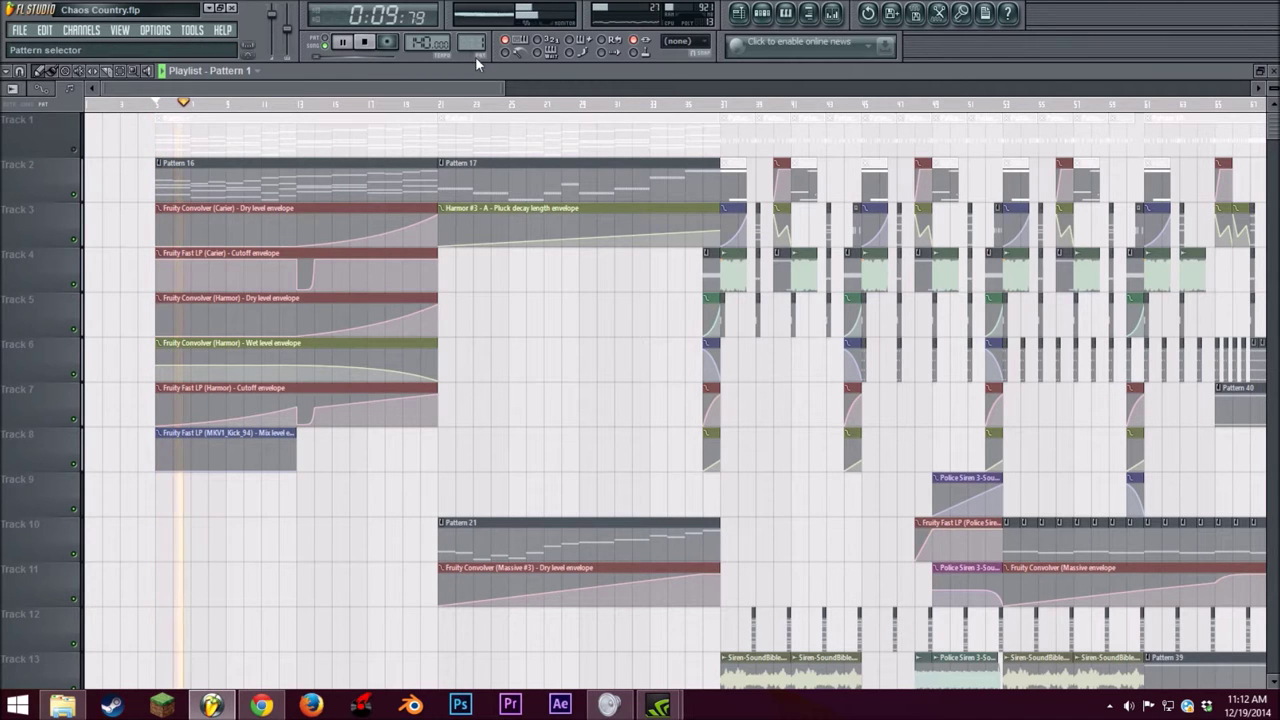
{"action": "left_click_drag", "start_coordinate": [501, 89], "coordinate": [334, 89]}
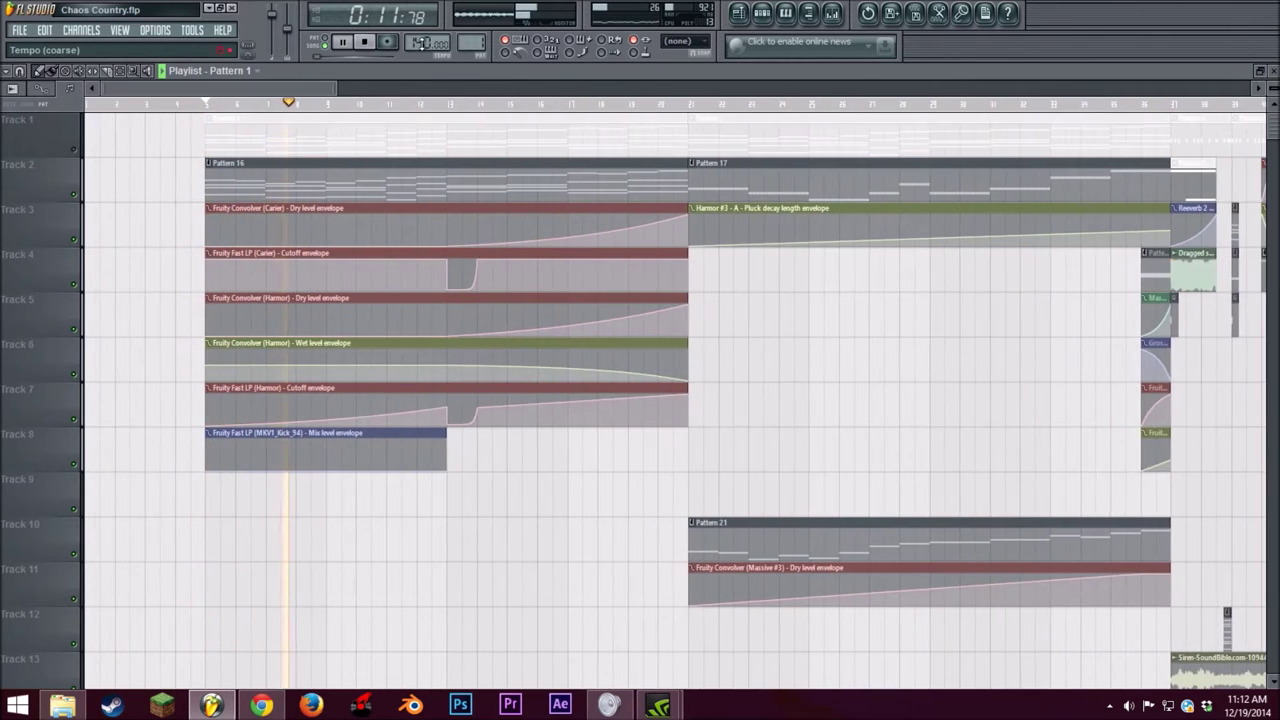
{"action": "left_click", "coordinate": [367, 44]}
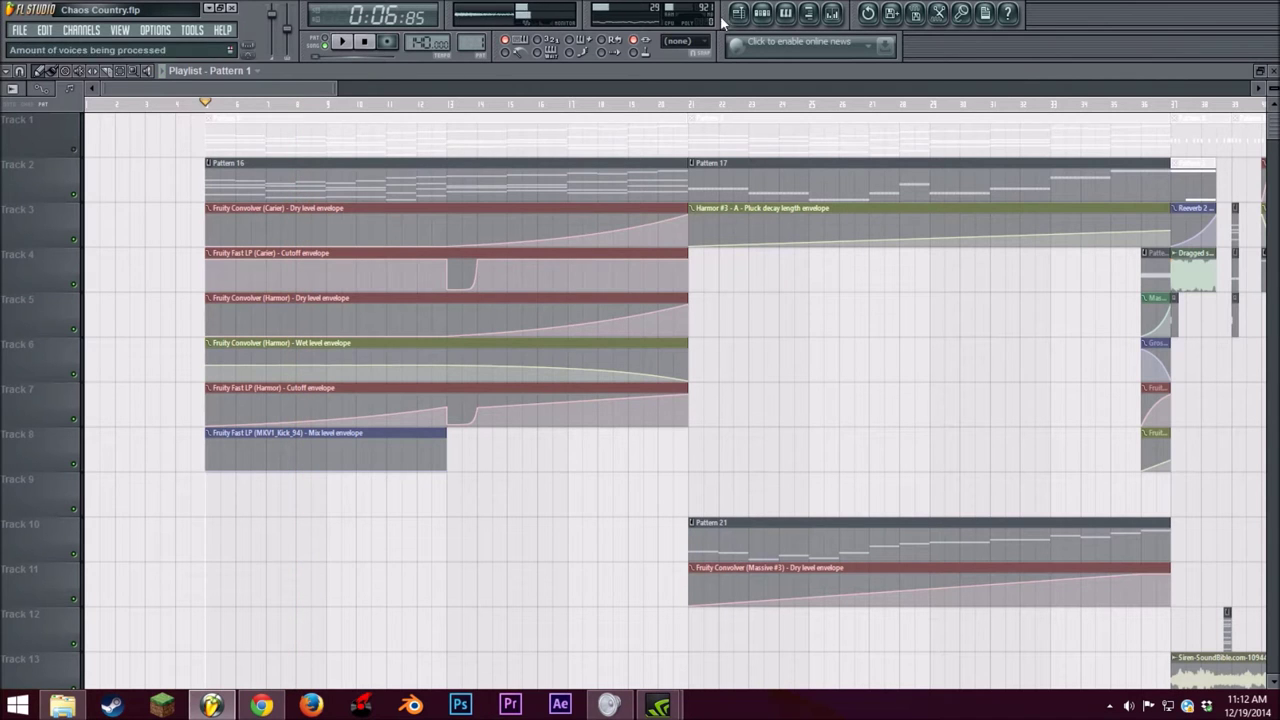
Step: Open the channel list and select Pattern 16 as the current pattern
{"action": "left_click", "coordinate": [762, 12]}
{"action": "scroll", "coordinate": [395, 438], "scroll_direction": "down", "scroll_amount": 3}
{"action": "scroll", "coordinate": [400, 435], "scroll_direction": "down", "scroll_amount": 5}
{"action": "scroll", "coordinate": [446, 392], "scroll_direction": "up", "scroll_amount": 8}
{"action": "left_click", "coordinate": [380, 190]}
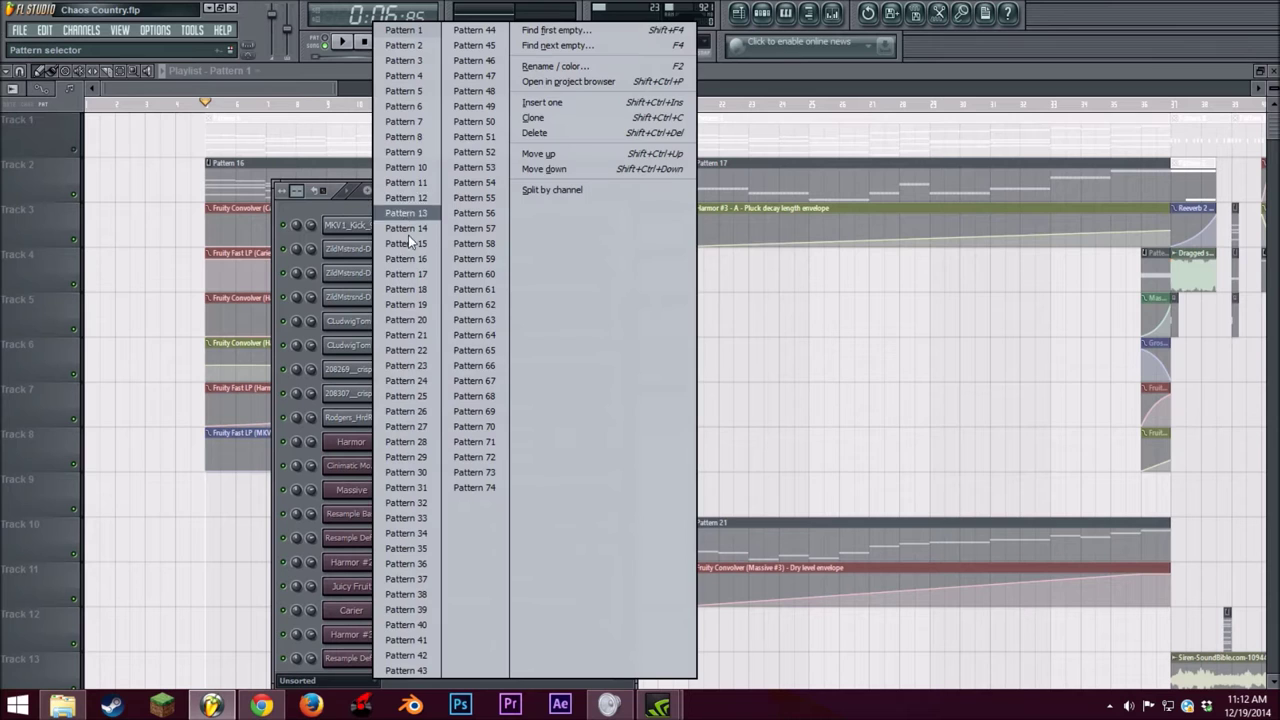
{"action": "left_click", "coordinate": [406, 258]}
Step: Open the Carier channel's Harmor synth and play a series of test notes and chords on it
{"action": "scroll", "coordinate": [438, 430], "scroll_direction": "down", "scroll_amount": 5}
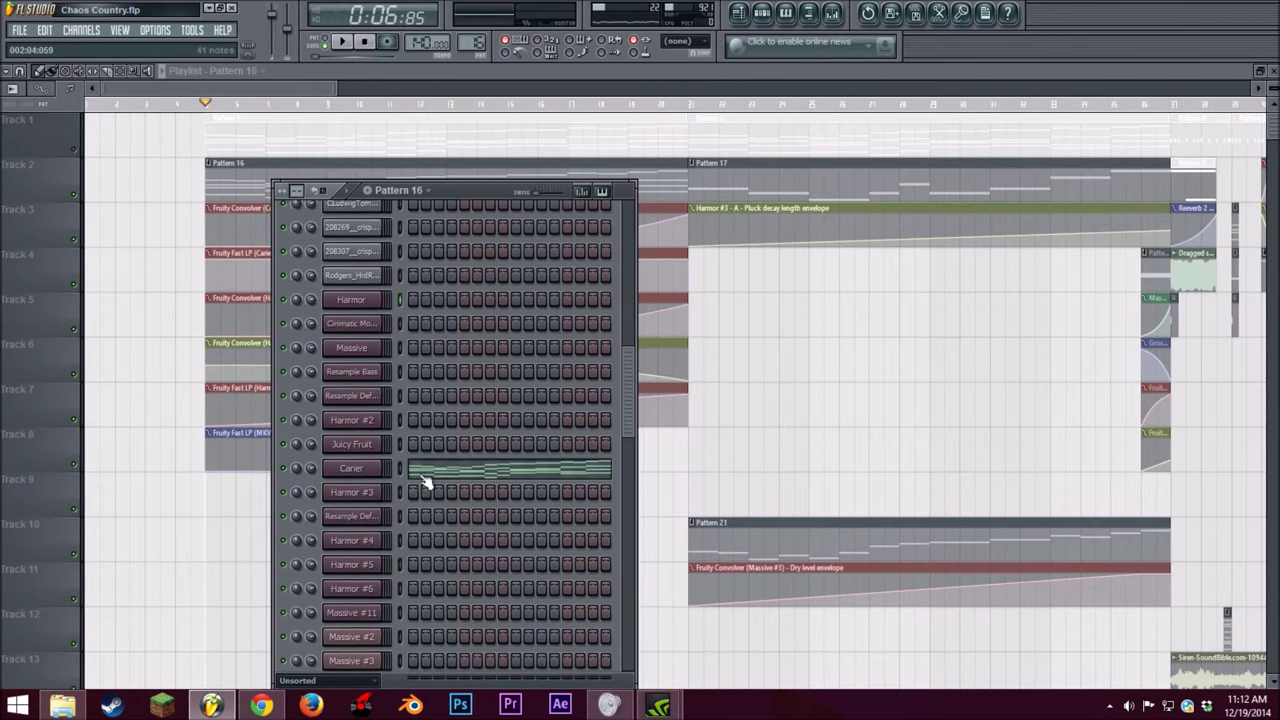
{"action": "left_click", "coordinate": [351, 470]}
{"action": "left_click_drag", "start_coordinate": [468, 164], "coordinate": [482, 133]}
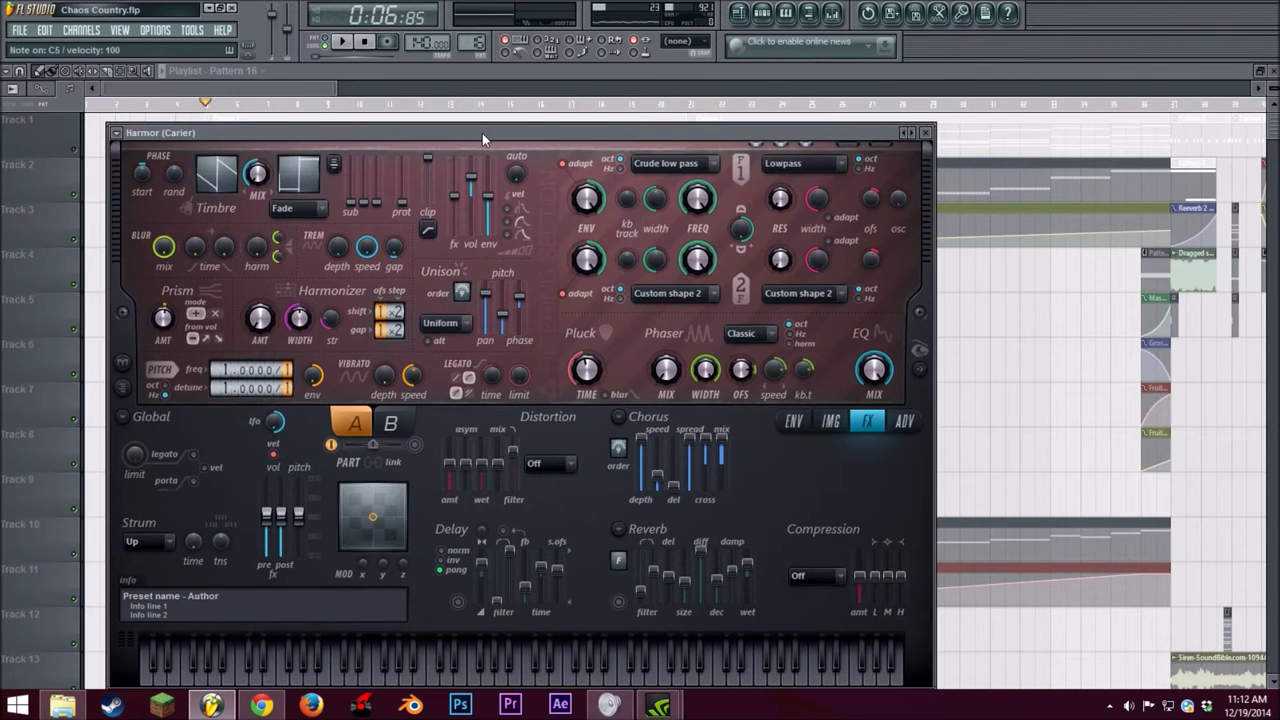
{"action": "key", "text": "n"}
{"action": "key", "text": "b"}
{"action": "key", "text": "w"}
{"action": "key", "text": "u"}
{"action": "key", "text": "n"}
{"action": "key", "text": "r"}
{"action": "key", "text": "i"}
{"action": "key", "text": "w"}
{"action": "key", "text": "m"}
{"action": "key", "text": "t"}
{"action": "key", "text": "b"}
{"action": "key", "text": "w"}
{"action": "key", "text": "u"}
Step: Move the Carier synth window up so it is fully visible and display its Phaser shape graph
{"action": "left_click_drag", "start_coordinate": [468, 141], "coordinate": [467, 98]}
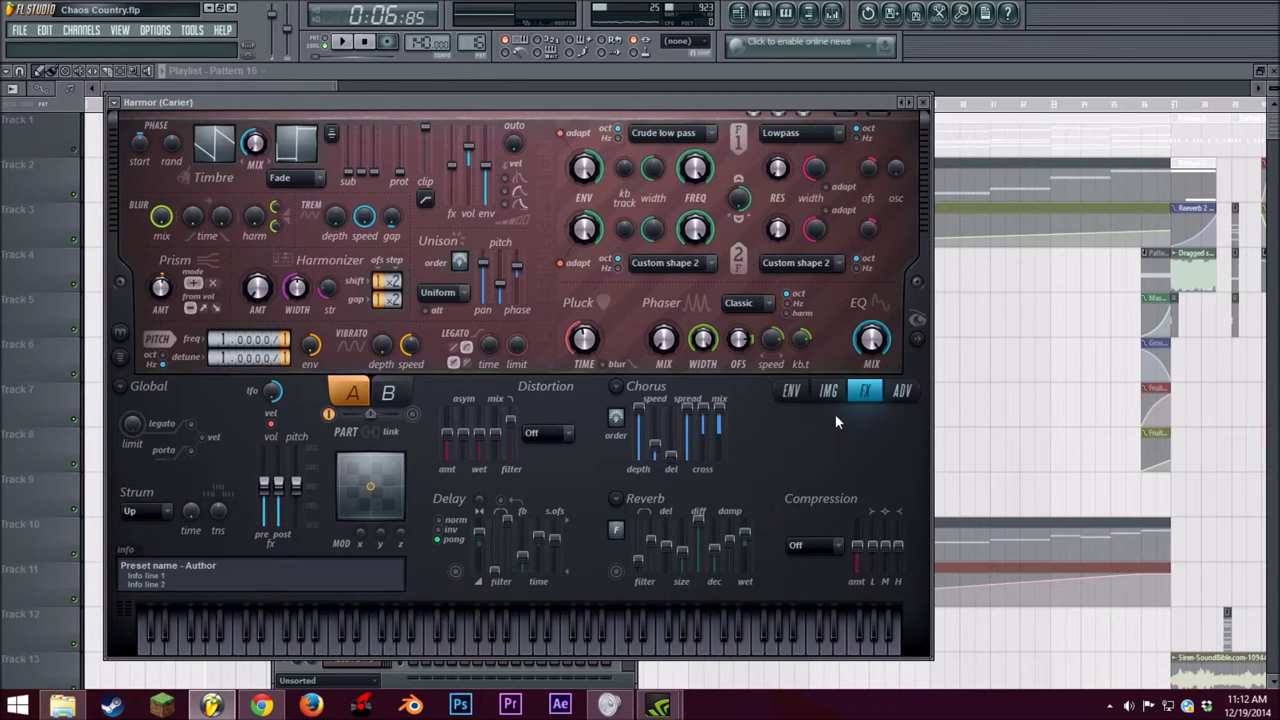
{"action": "left_click", "coordinate": [791, 391]}
{"action": "left_click", "coordinate": [577, 392]}
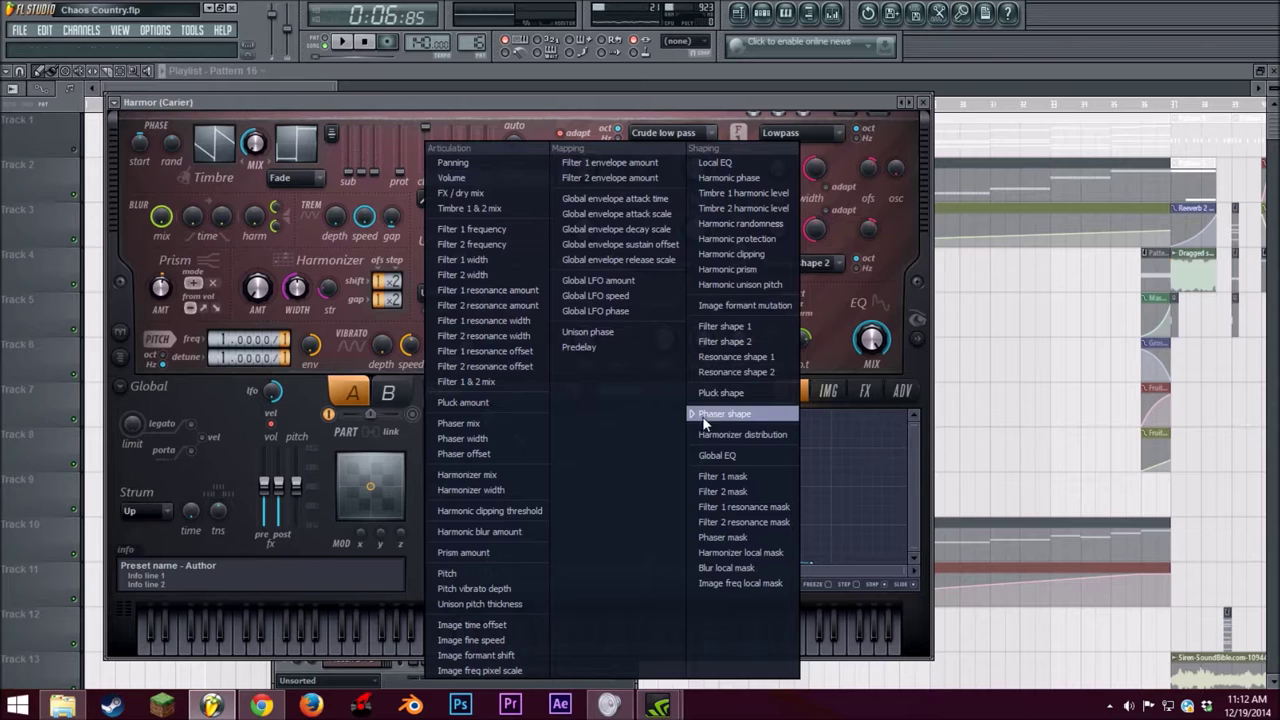
{"action": "left_click", "coordinate": [733, 414]}
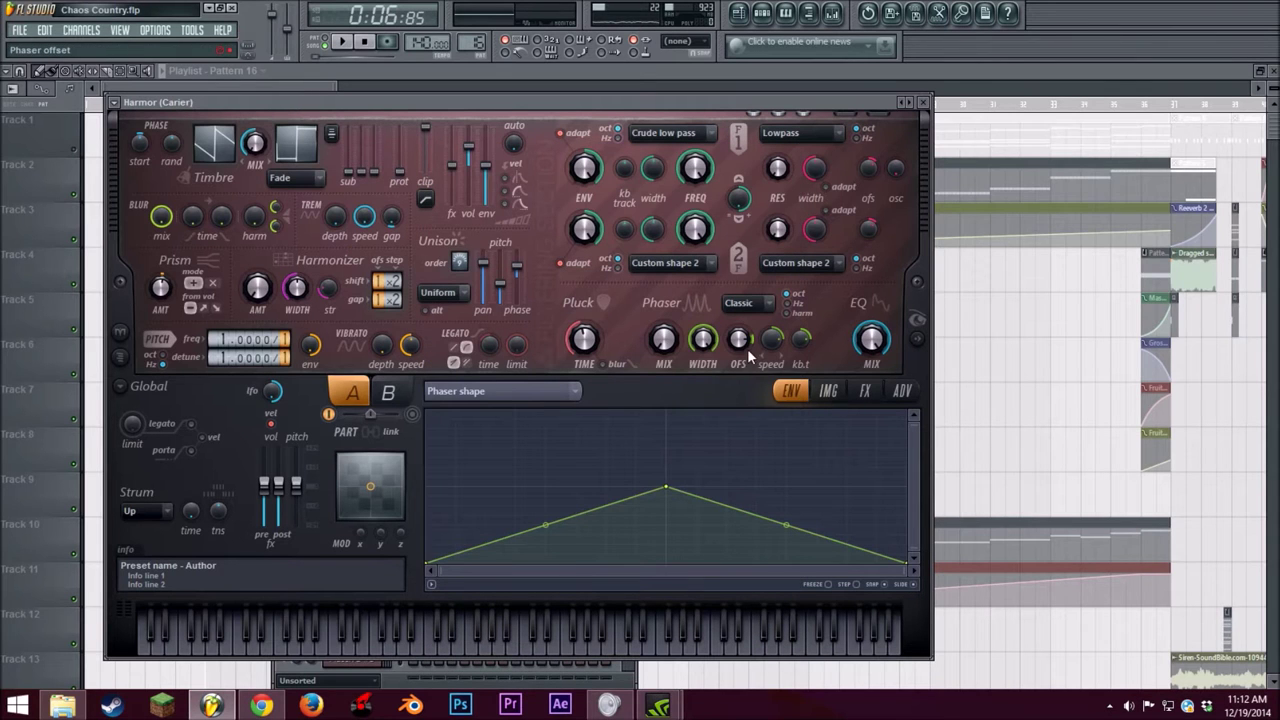
Step: Examine Carier's Volume envelope and switch to its effects page
{"action": "left_click", "coordinate": [578, 391]}
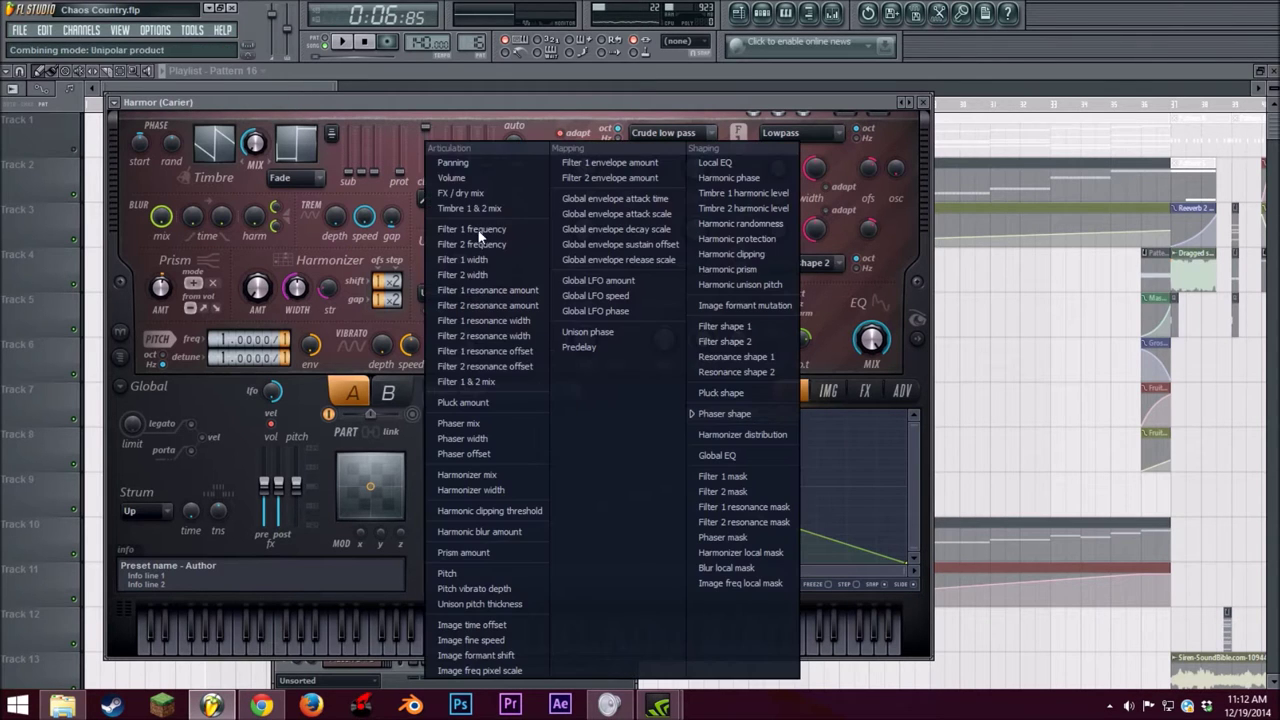
{"action": "left_click", "coordinate": [480, 178]}
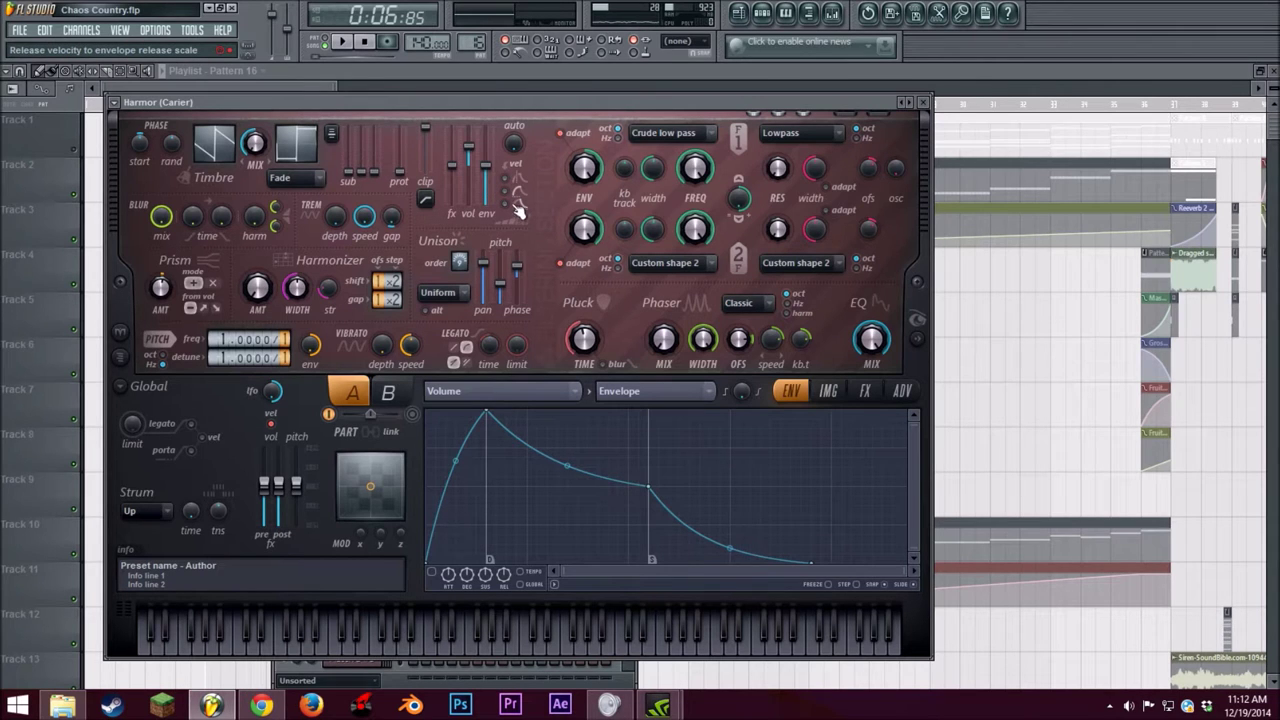
{"action": "left_click", "coordinate": [868, 396]}
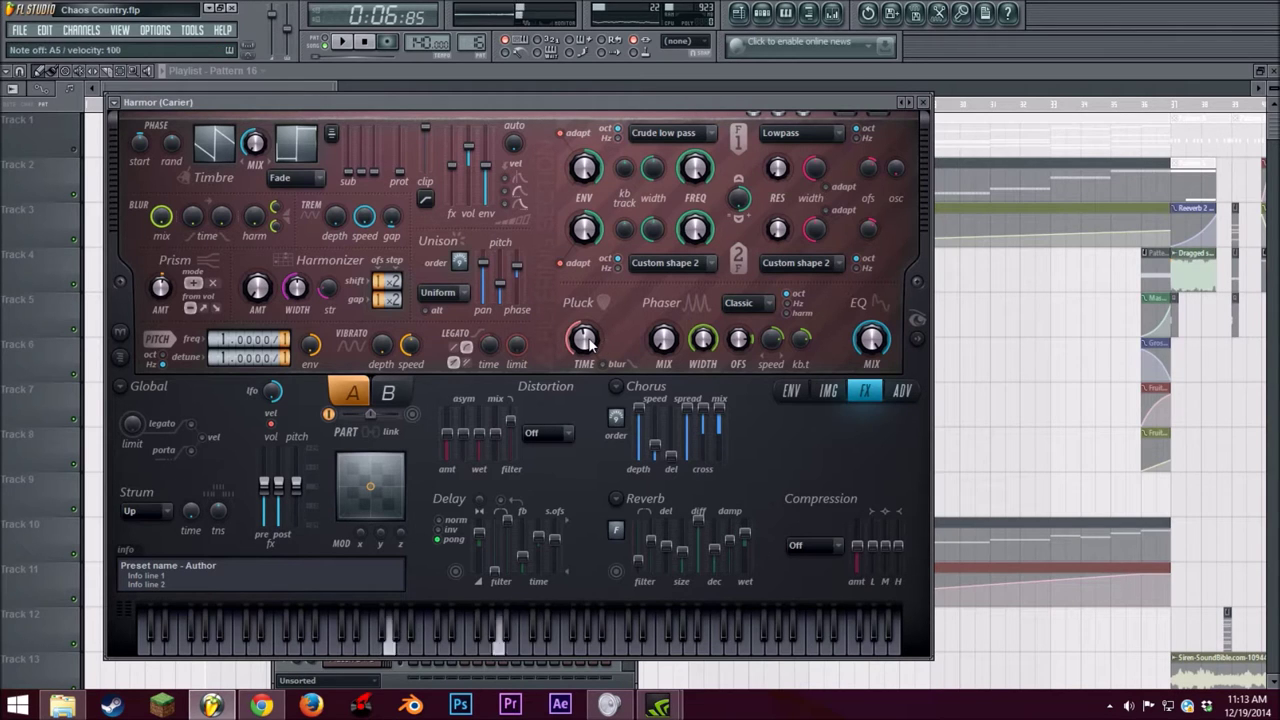
Step: Review Carier's envelope target list and Volume envelope, and return to its effects page
{"action": "left_click", "coordinate": [795, 391]}
{"action": "left_click", "coordinate": [550, 393]}
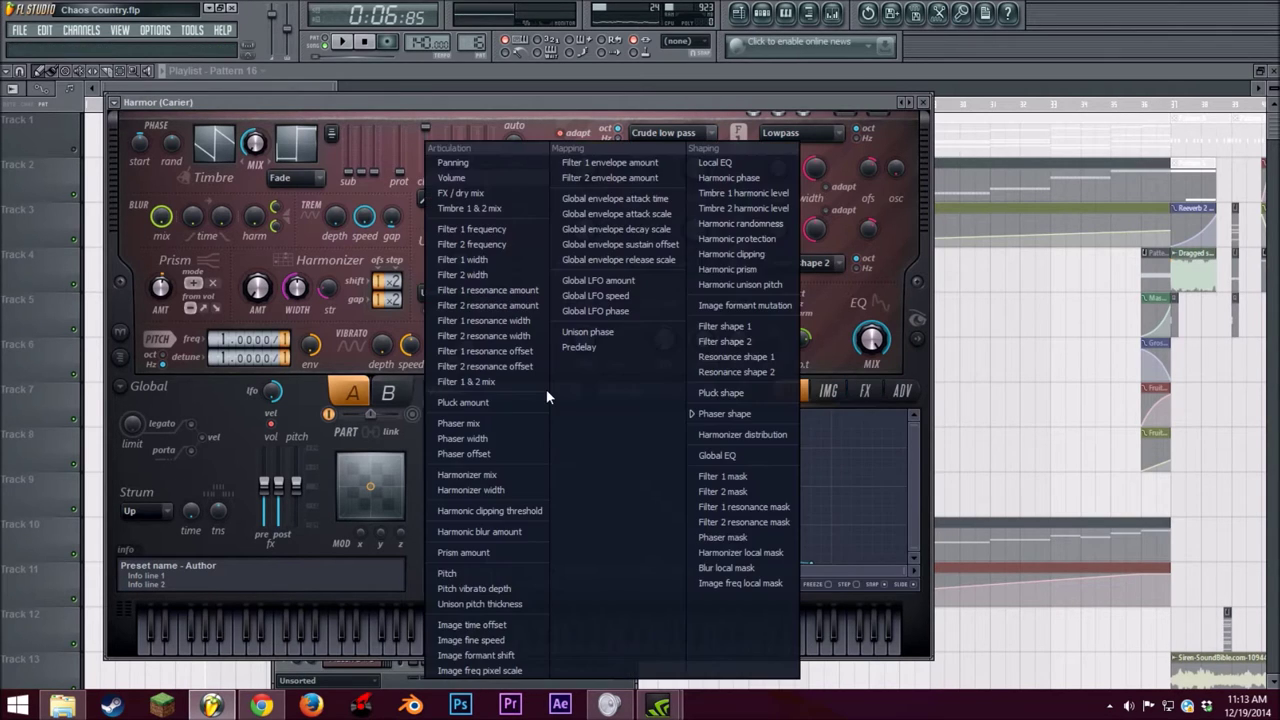
{"action": "left_click", "coordinate": [547, 397]}
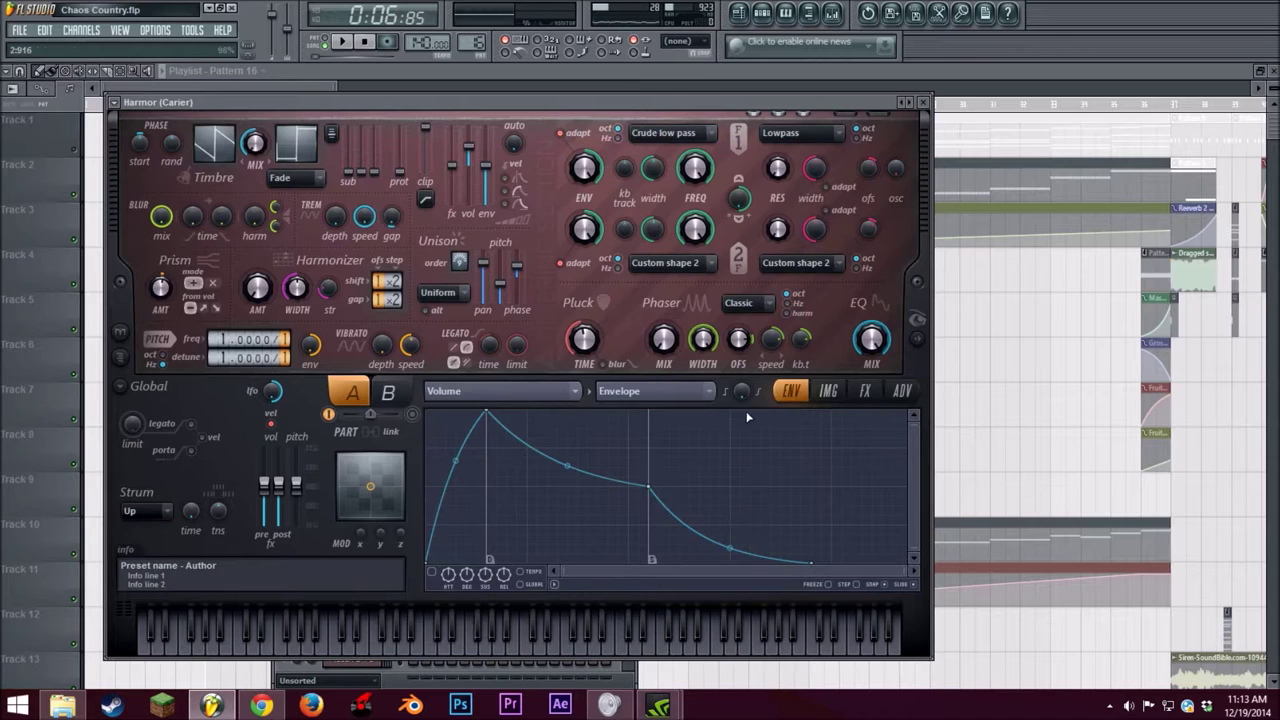
{"action": "left_click", "coordinate": [824, 392]}
{"action": "left_click", "coordinate": [866, 392]}
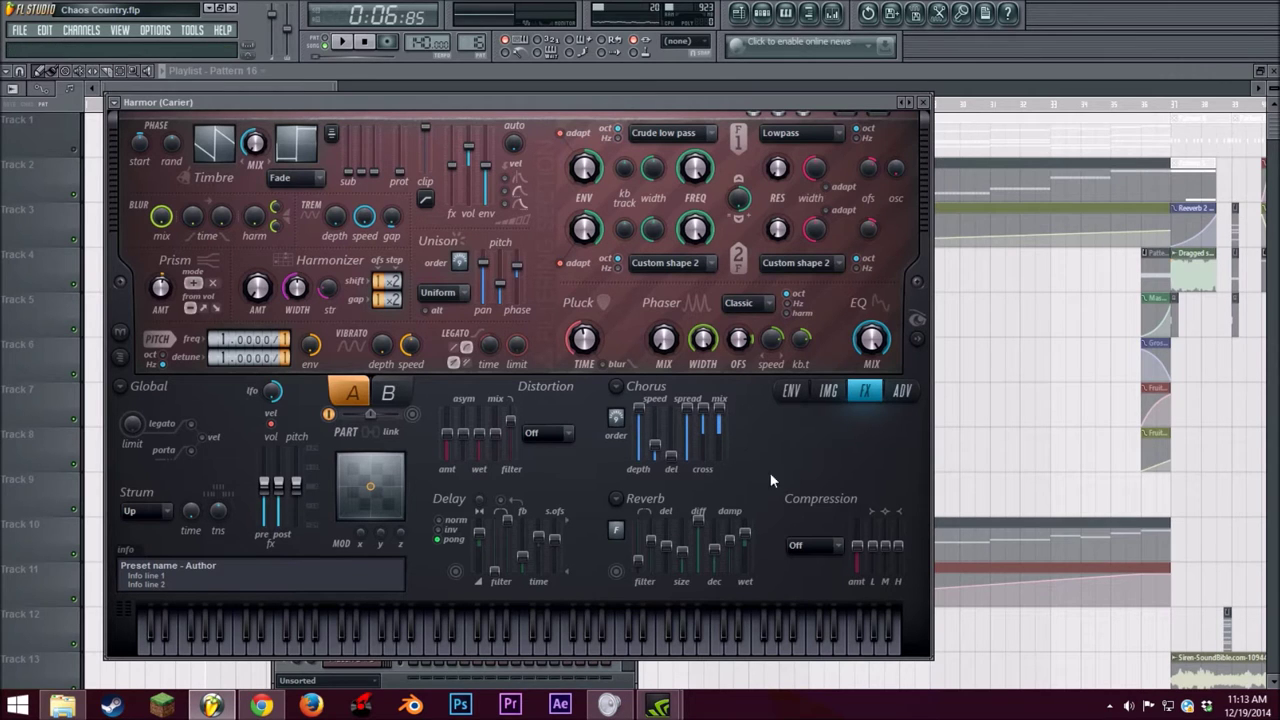
Step: Play a few test notes on Carier and close its synth and channel settings windows
{"action": "key", "text": "b"}
{"action": "key", "text": "y"}
{"action": "key", "text": "v"}
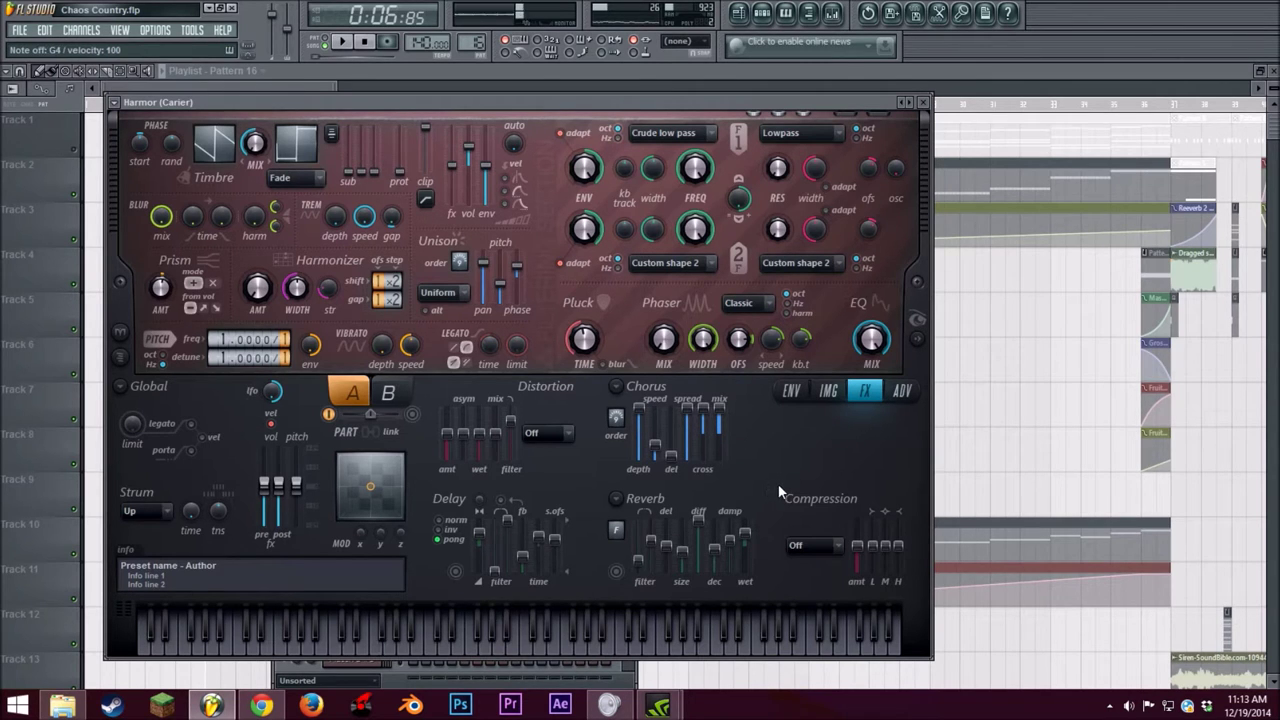
{"action": "left_click", "coordinate": [923, 102]}
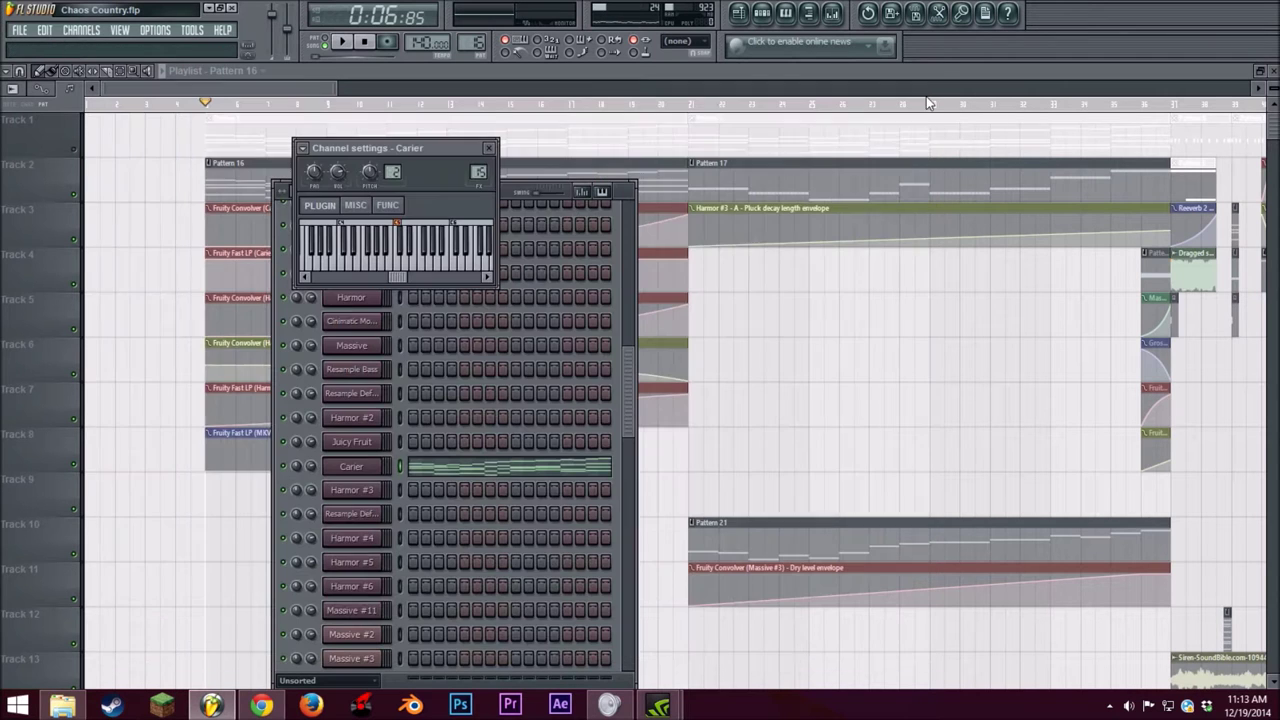
{"action": "left_click", "coordinate": [491, 149]}
Step: Unmute Track 1, mute Tracks 2 and 10, and play the song from the start of Pattern 17 to audition Pattern 3
{"action": "left_click_drag", "start_coordinate": [274, 90], "coordinate": [332, 92]}
{"action": "left_click", "coordinate": [409, 106]}
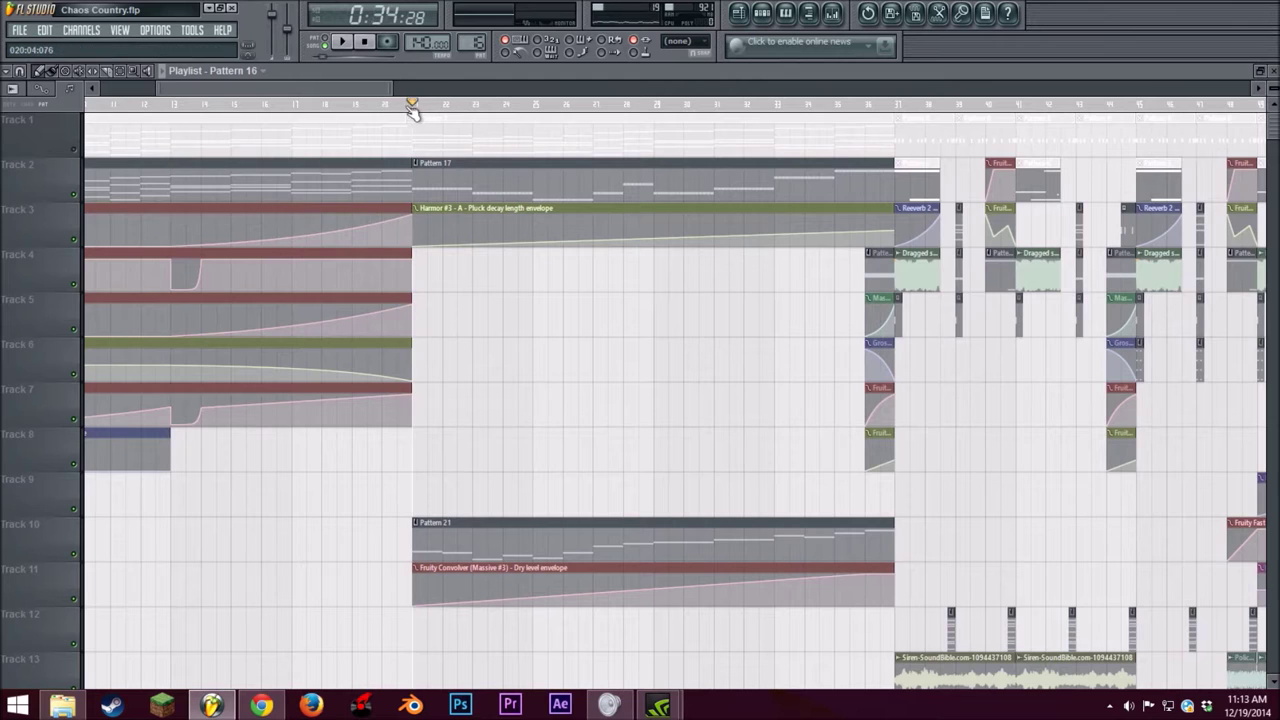
{"action": "left_click", "coordinate": [75, 151]}
{"action": "left_click", "coordinate": [76, 194]}
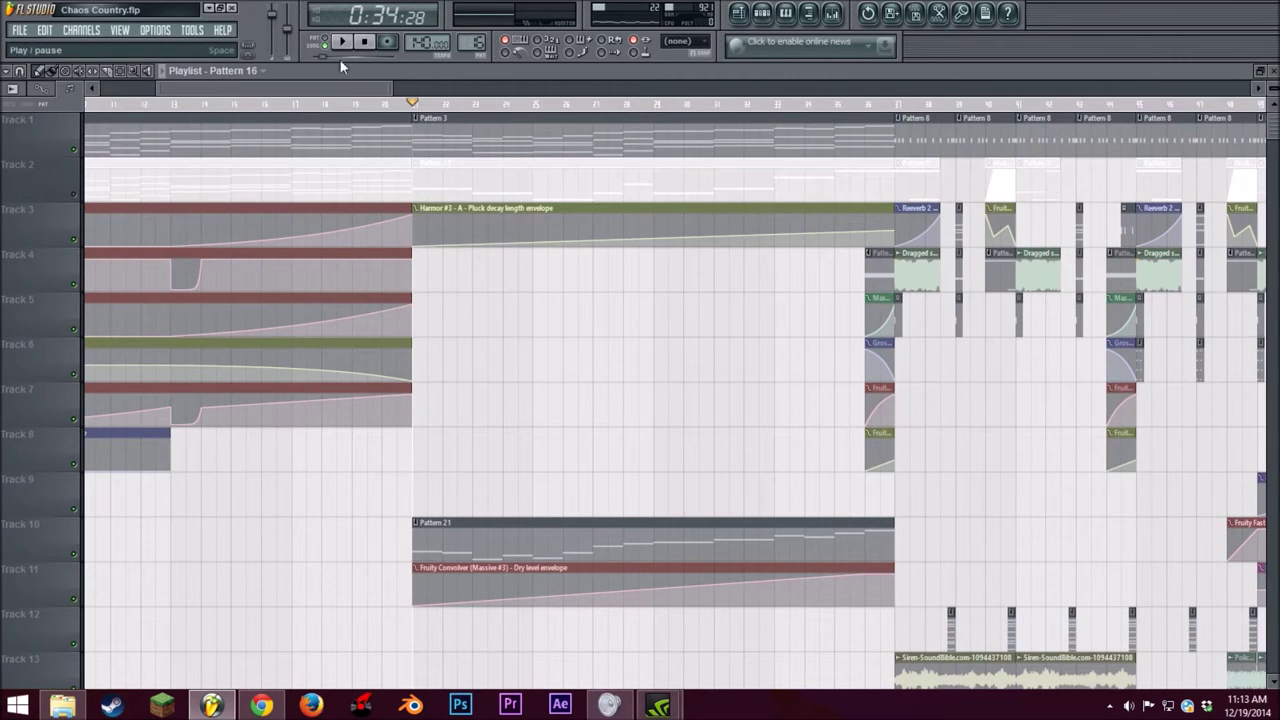
{"action": "left_click", "coordinate": [75, 551]}
{"action": "left_click", "coordinate": [341, 41]}
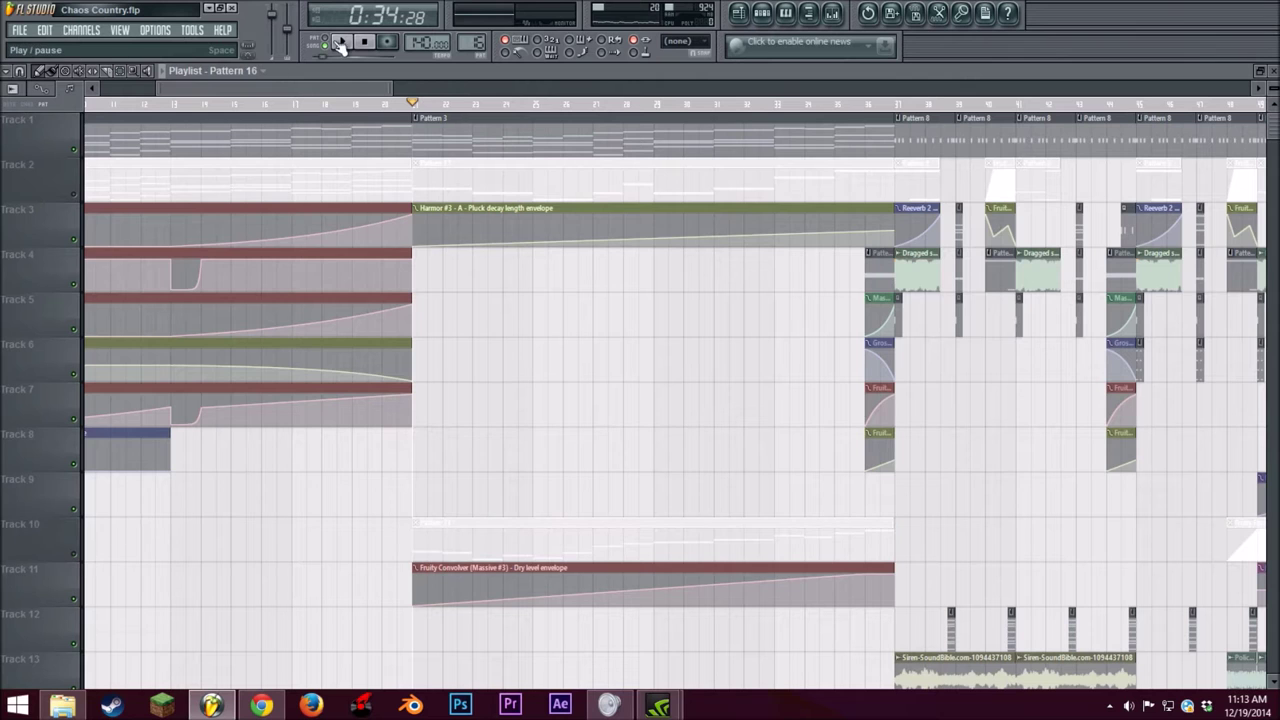
Step: Open the Massive channel's synth during playback, move its window fully into view and stop the song
{"action": "left_click", "coordinate": [764, 16]}
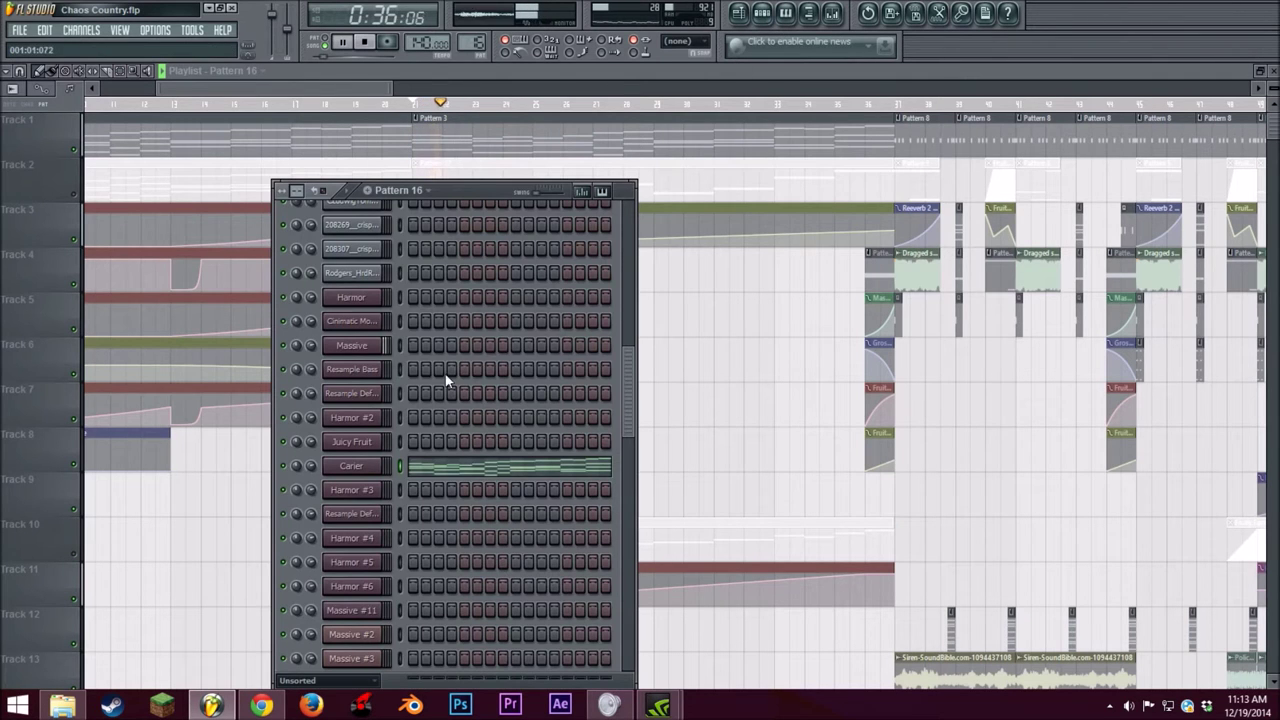
{"action": "left_click", "coordinate": [368, 346]}
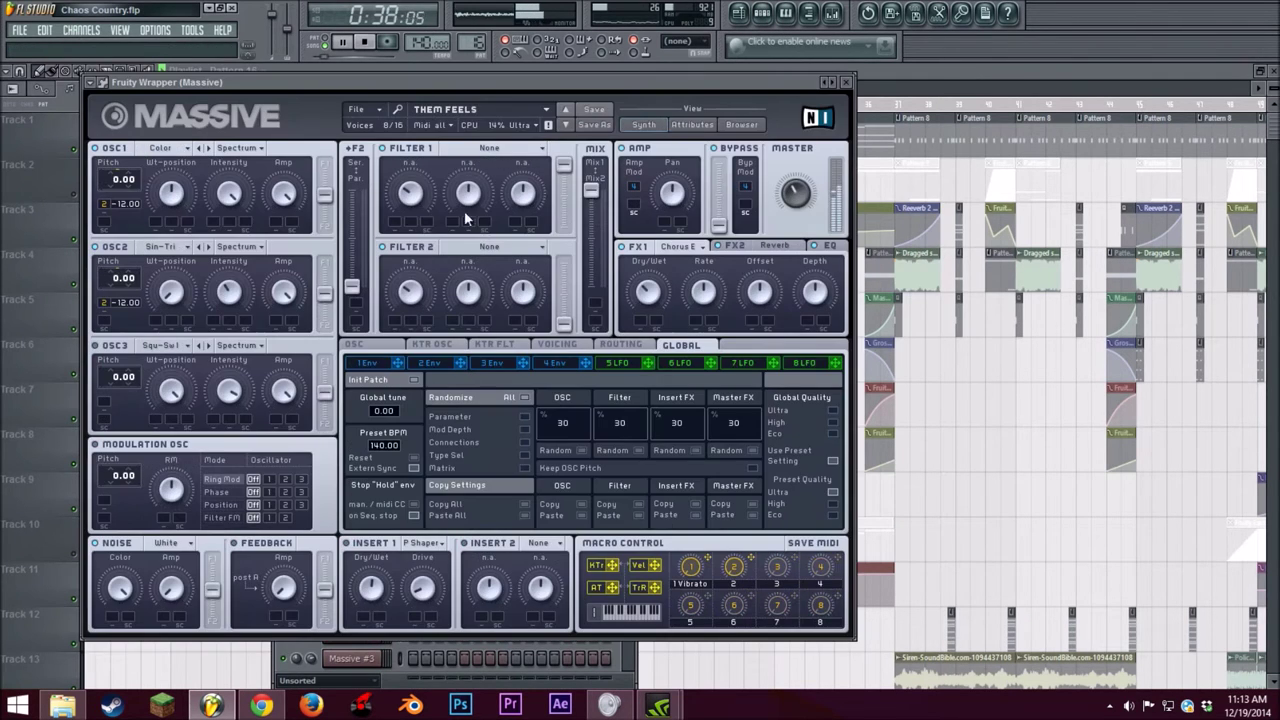
{"action": "left_click_drag", "start_coordinate": [471, 98], "coordinate": [523, 107]}
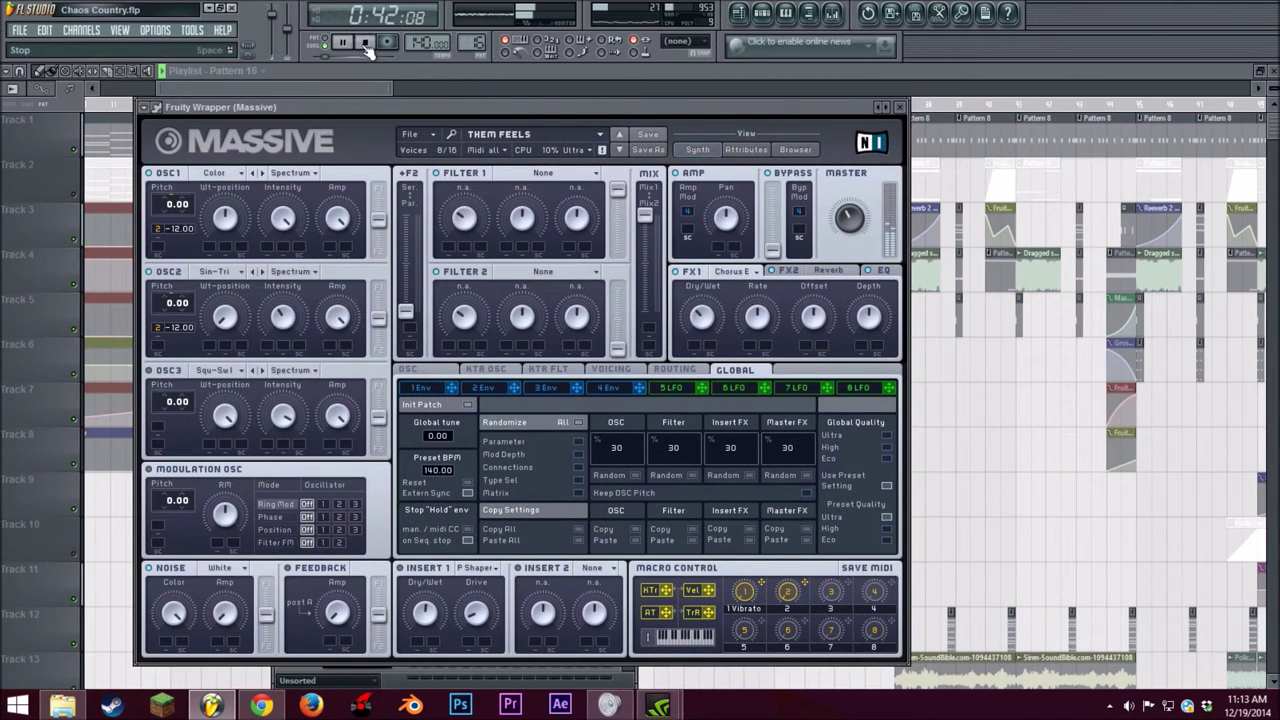
{"action": "left_click", "coordinate": [364, 41]}
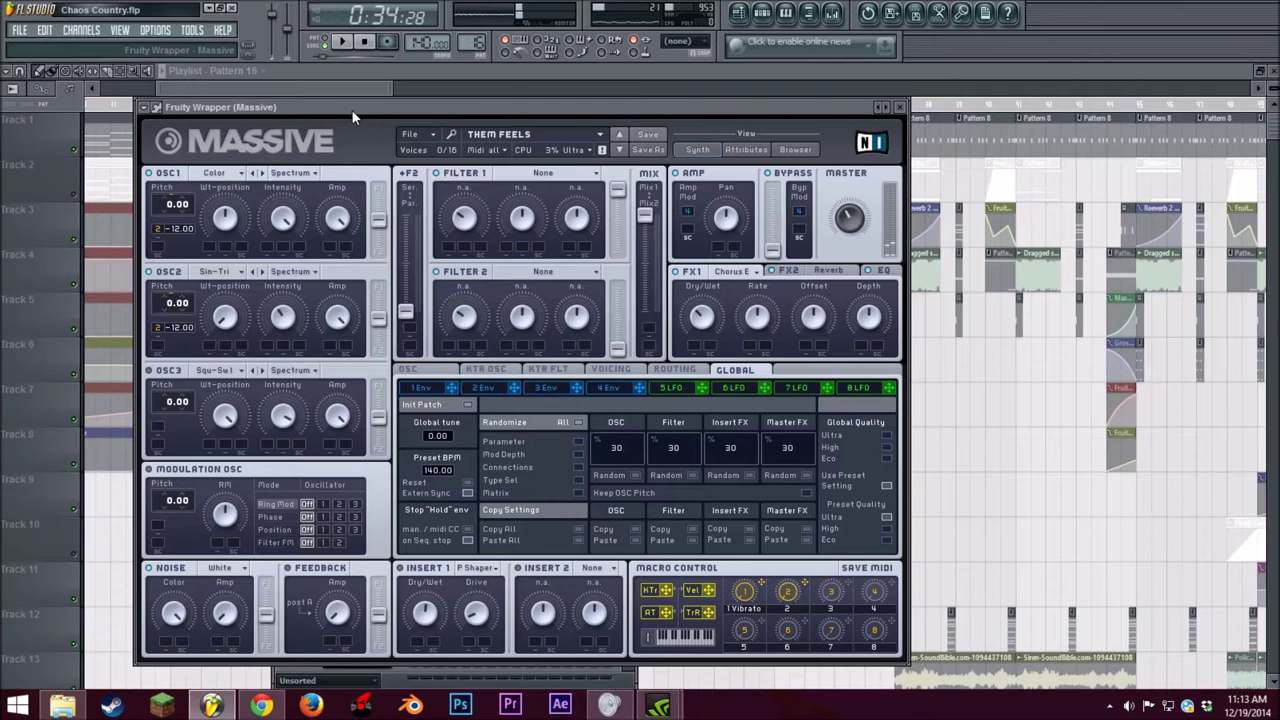
{"action": "mouse_move", "coordinate": [370, 112]}
{"action": "left_mouse_down"}
{"action": "mouse_move", "coordinate": [352, 104]}
{"action": "mouse_move", "coordinate": [402, 99]}
{"action": "mouse_move", "coordinate": [385, 105]}
{"action": "left_mouse_up"}
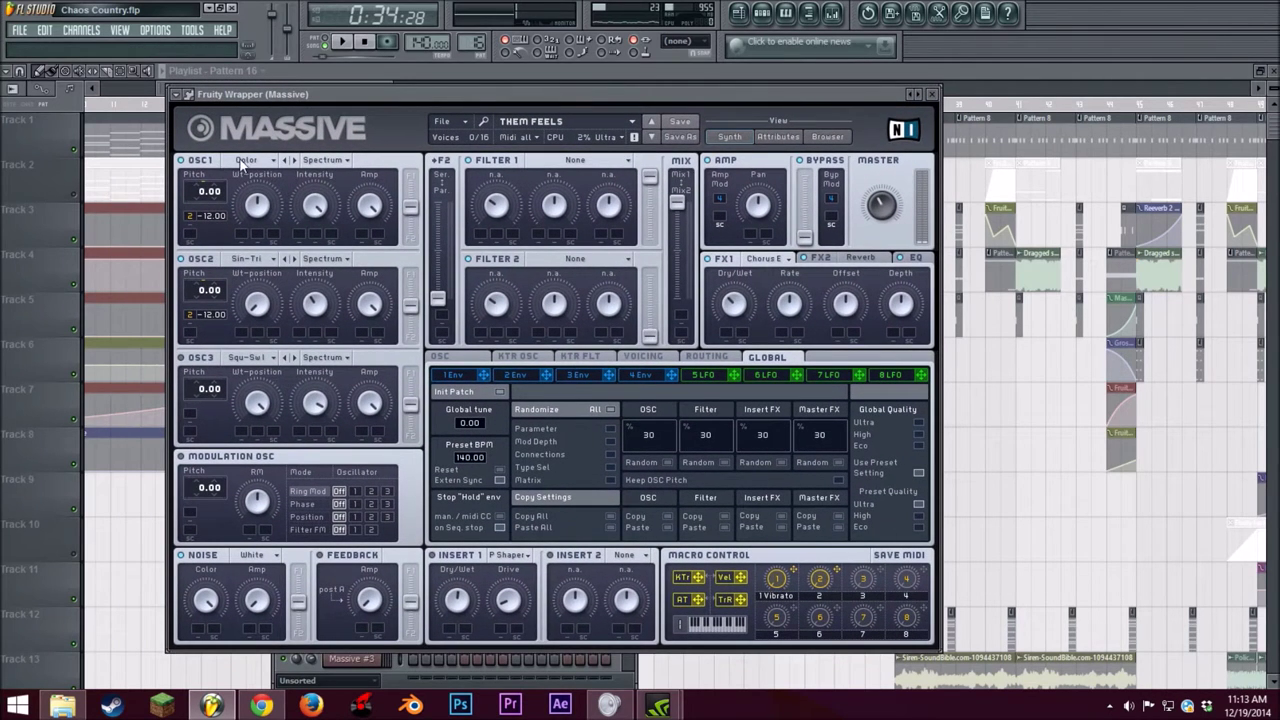
Step: Examine Massive's OSC1 and OSC2 wavetables, the OSC2 Intensity control and the macro controls
{"action": "left_click", "coordinate": [242, 163]}
{"action": "left_click", "coordinate": [250, 164]}
{"action": "left_click", "coordinate": [241, 259]}
{"action": "left_click", "coordinate": [376, 92]}
{"action": "left_click_drag", "start_coordinate": [311, 305], "coordinate": [307, 330]}
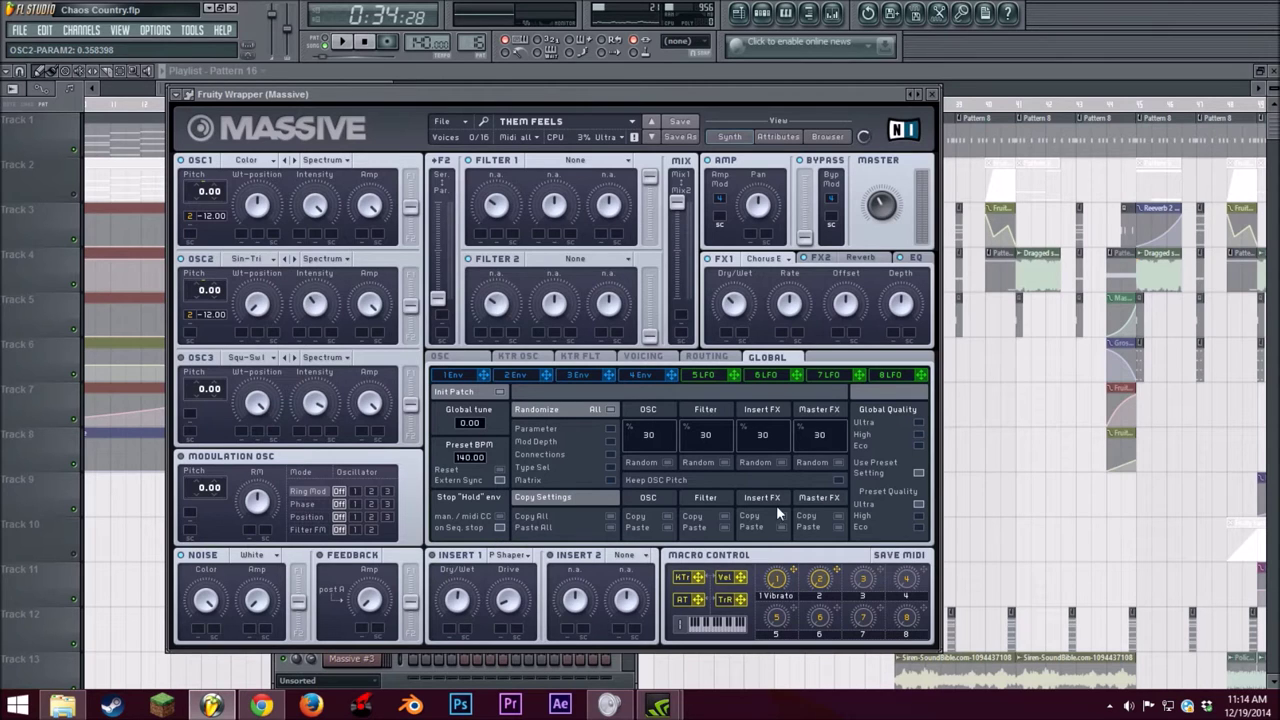
{"action": "left_click_drag", "start_coordinate": [824, 583], "coordinate": [772, 384]}
Step: Briefly play the Massive part again and shift the synth window slightly
{"action": "left_click", "coordinate": [341, 42]}
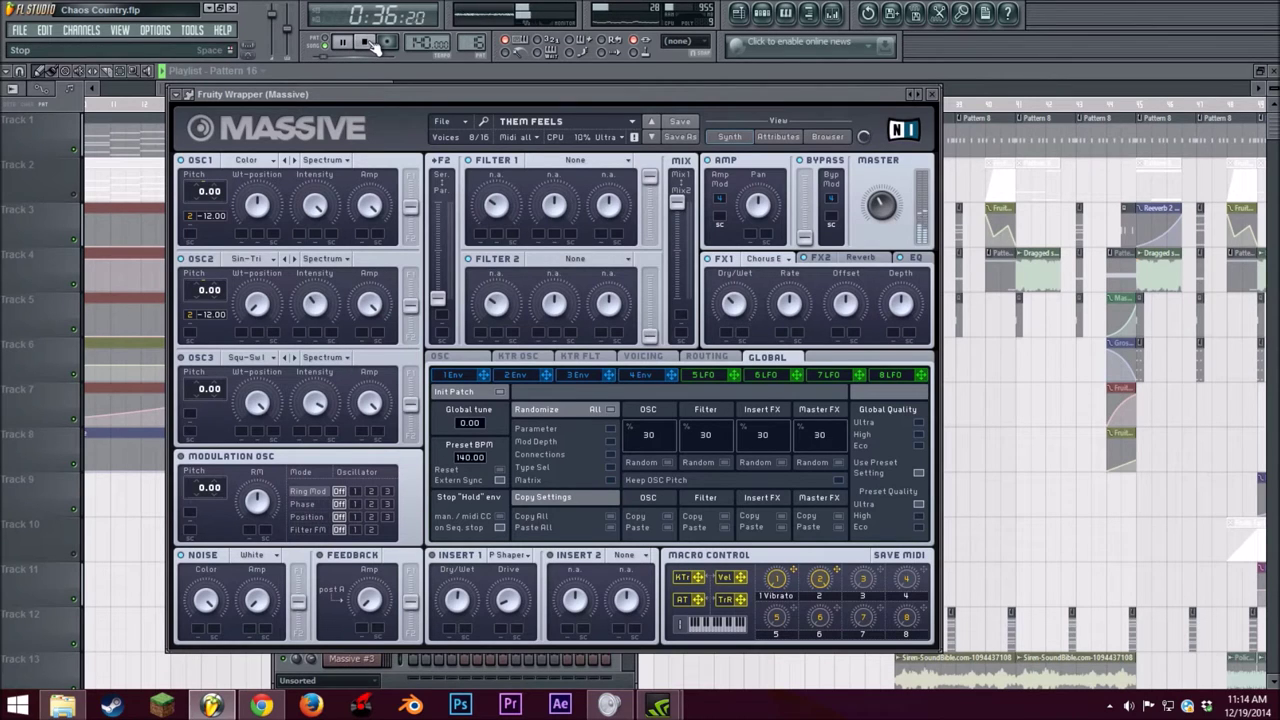
{"action": "left_click", "coordinate": [366, 43]}
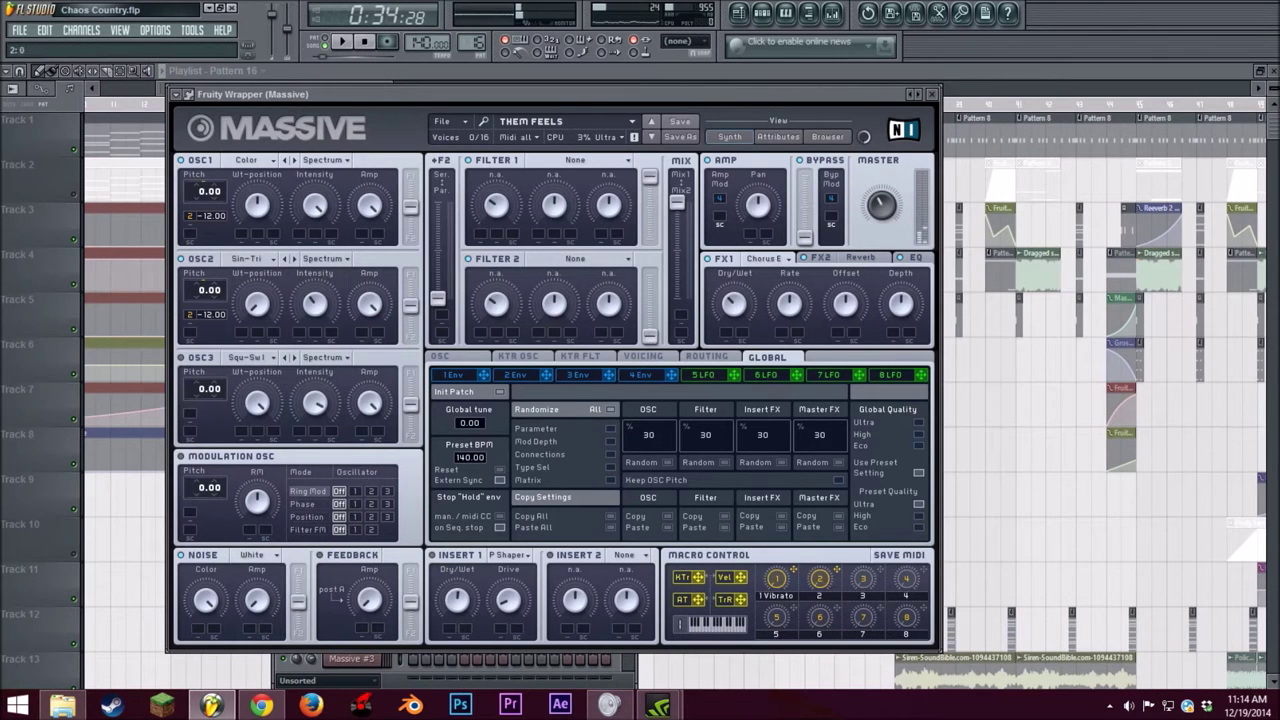
{"action": "mouse_move", "coordinate": [563, 94]}
{"action": "left_mouse_down"}
{"action": "mouse_move", "coordinate": [507, 445]}
{"action": "mouse_move", "coordinate": [530, 372]}
{"action": "mouse_move", "coordinate": [557, 112]}
{"action": "left_mouse_up"}
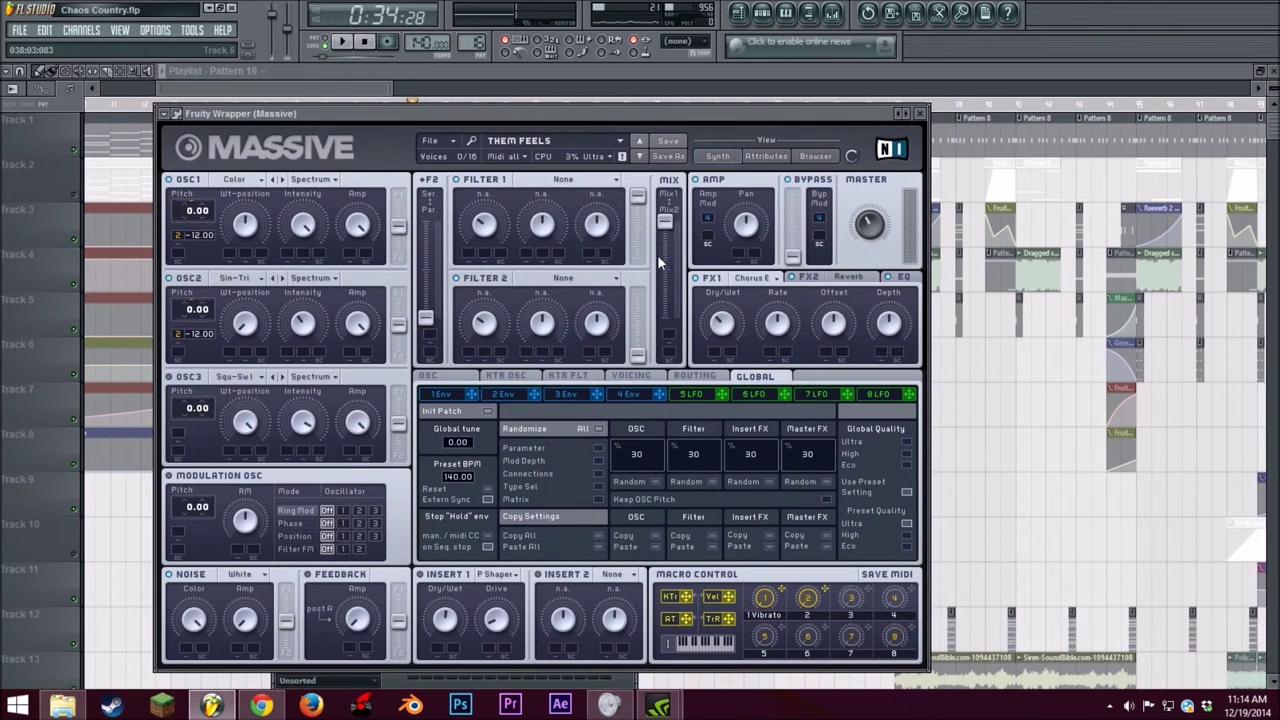
Step: Examine Massive's voicing settings and its FX1 Chorus, FX2 Reverb and EQ settings
{"action": "left_click", "coordinate": [652, 378]}
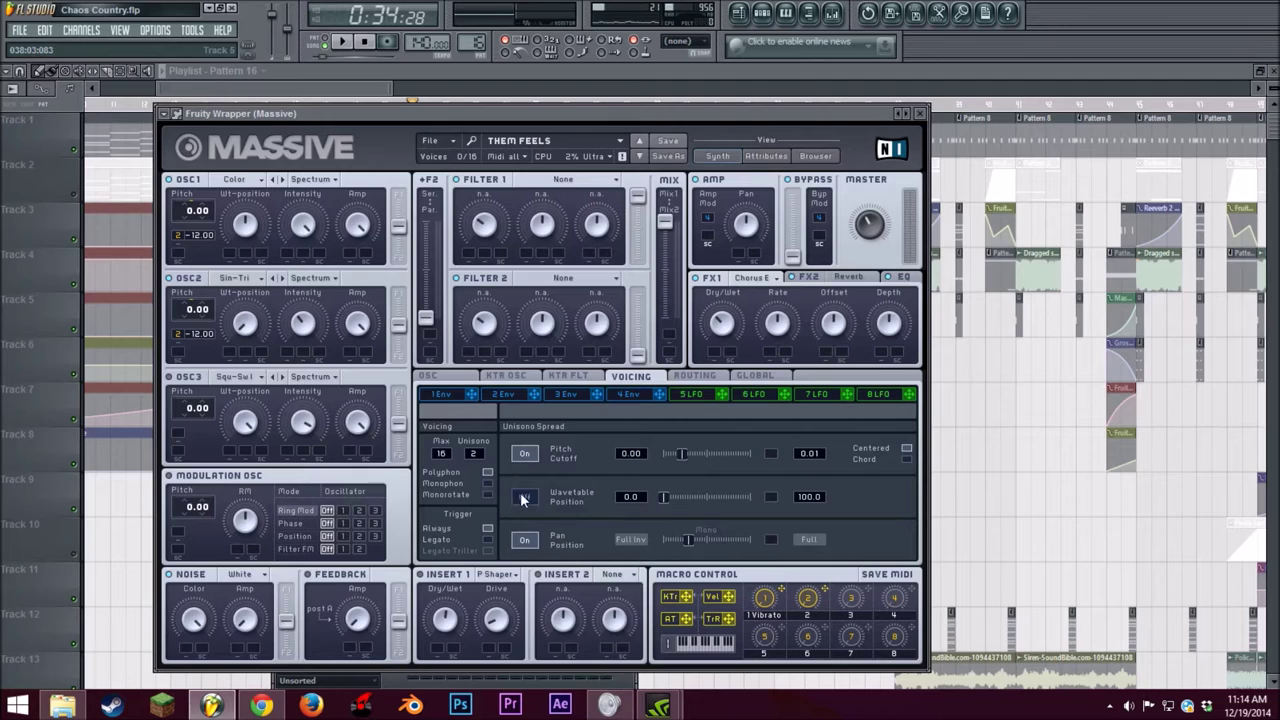
{"action": "left_click_drag", "start_coordinate": [478, 456], "coordinate": [490, 452]}
{"action": "left_click", "coordinate": [765, 278]}
{"action": "left_click", "coordinate": [713, 285]}
{"action": "left_click", "coordinate": [833, 280]}
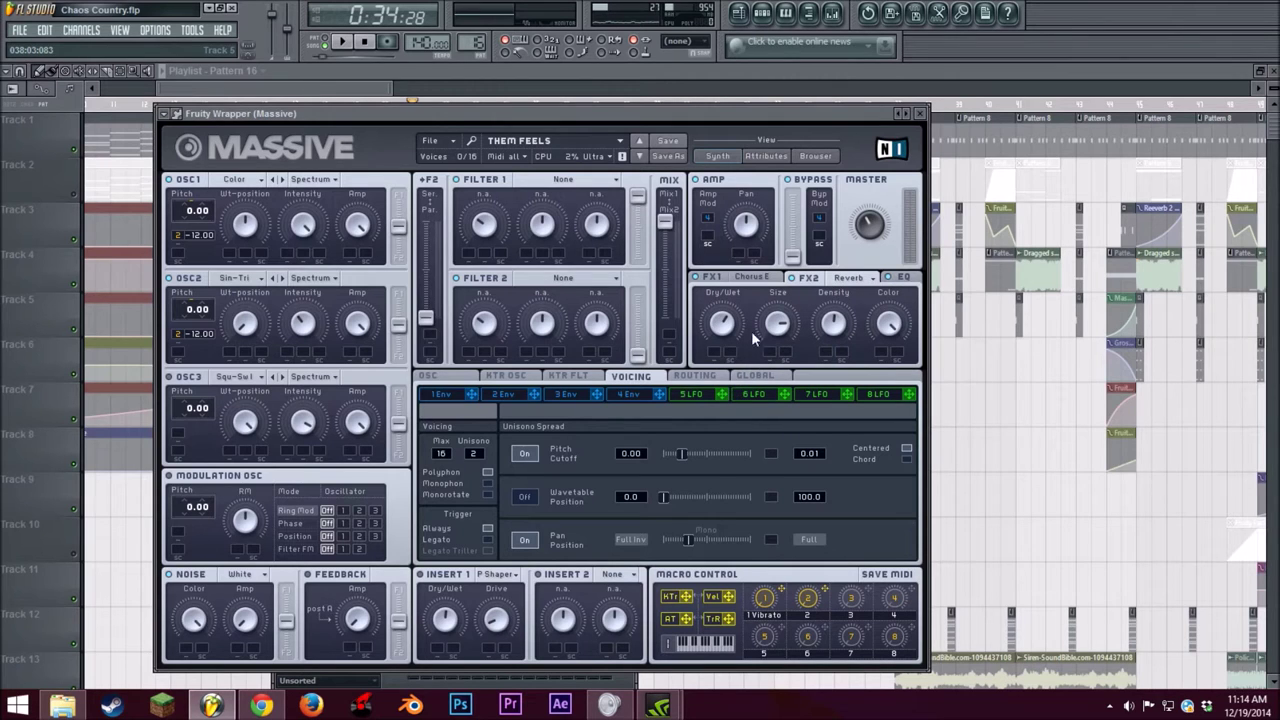
{"action": "left_click", "coordinate": [901, 280]}
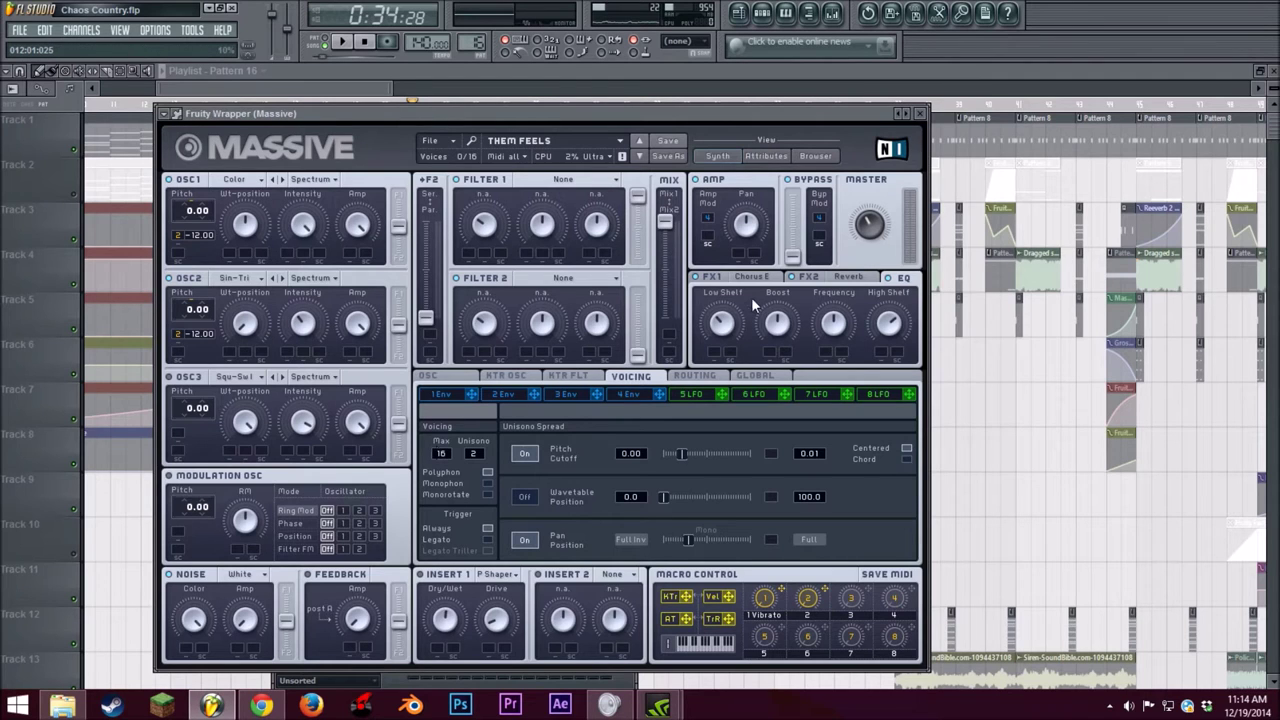
Step: Display Massive's envelope 1 and envelope 4 curves
{"action": "left_click", "coordinate": [443, 395]}
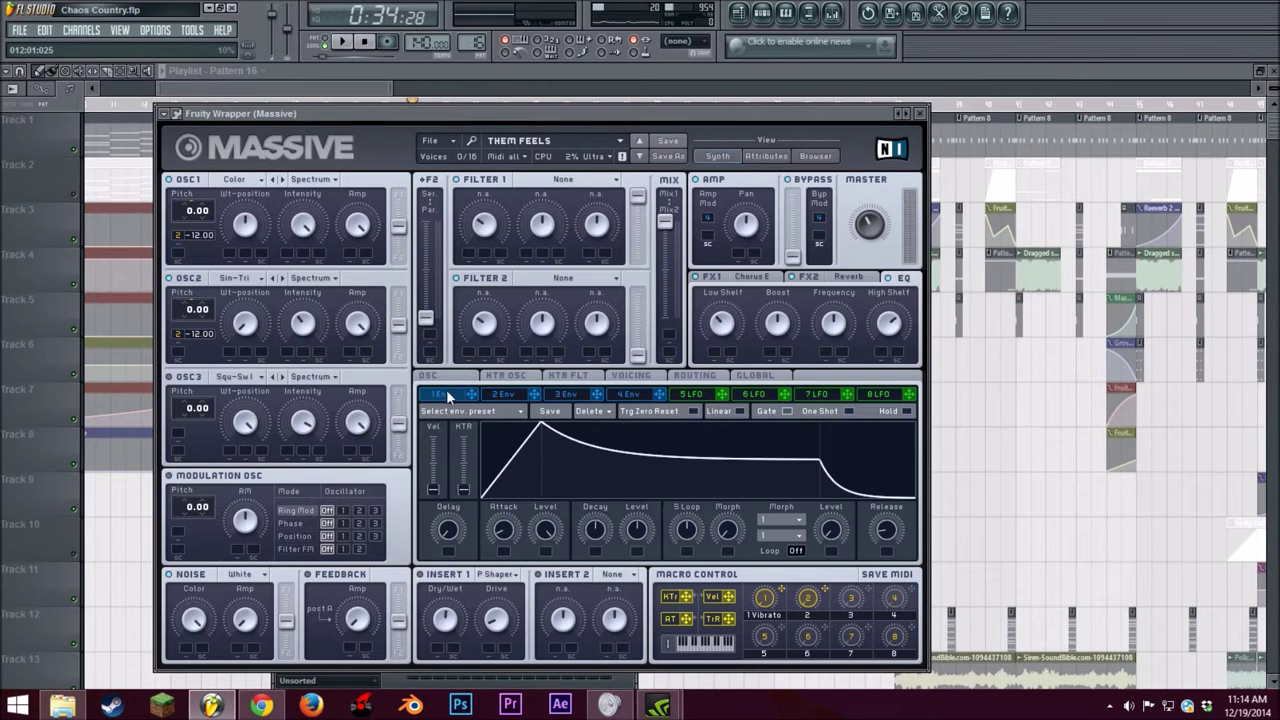
{"action": "left_click", "coordinate": [620, 398]}
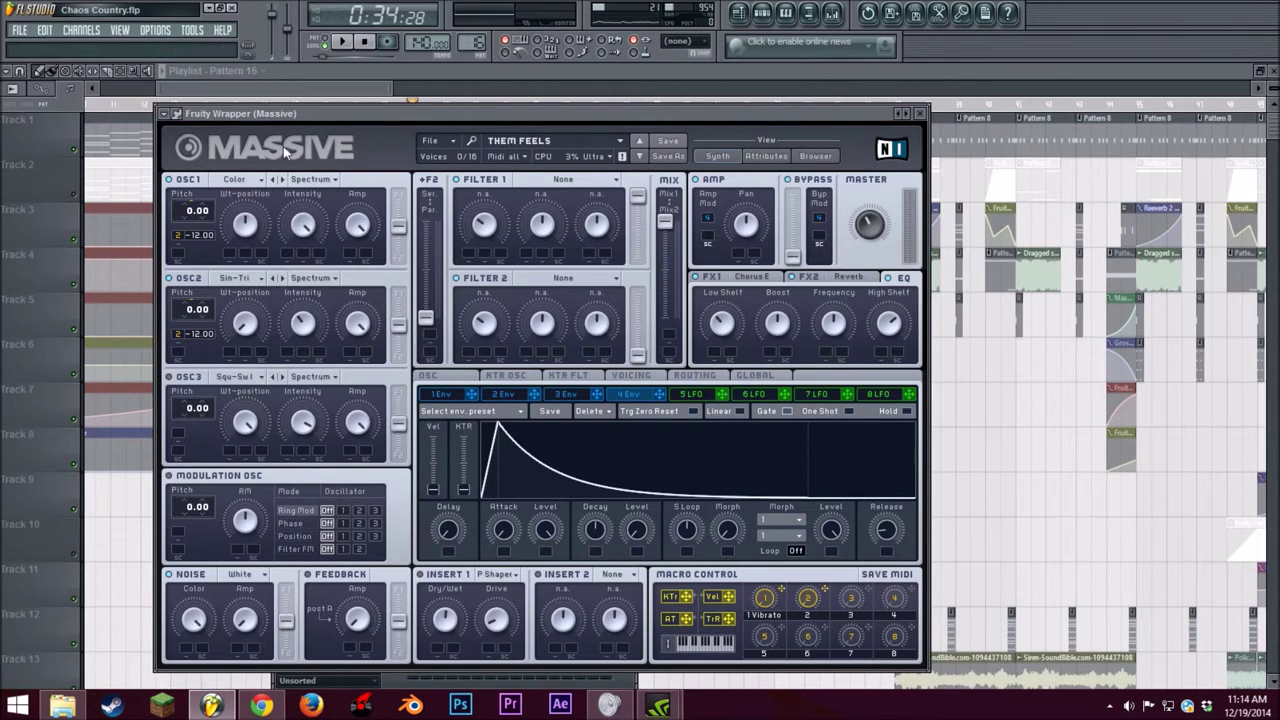
Step: Set Massive's wrapper to disallow keyboard focus, play test notes on the synth and close its window
{"action": "left_click", "coordinate": [177, 113]}
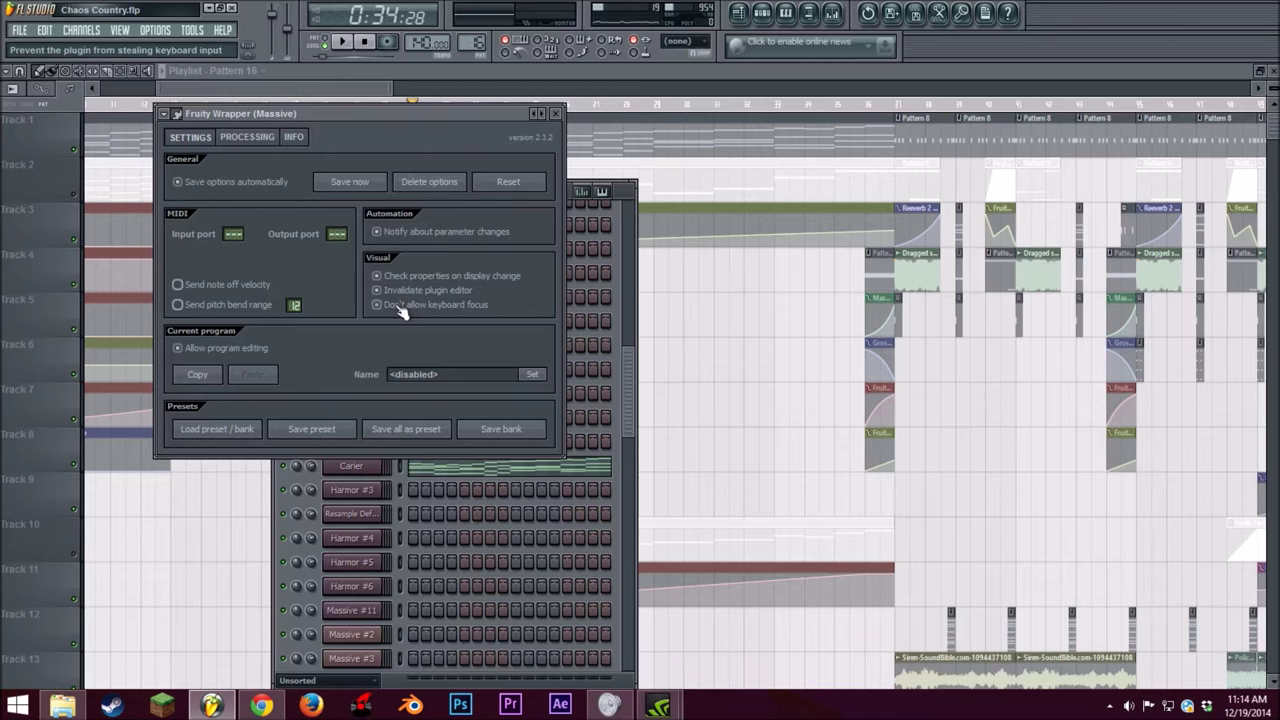
{"action": "left_click", "coordinate": [177, 113]}
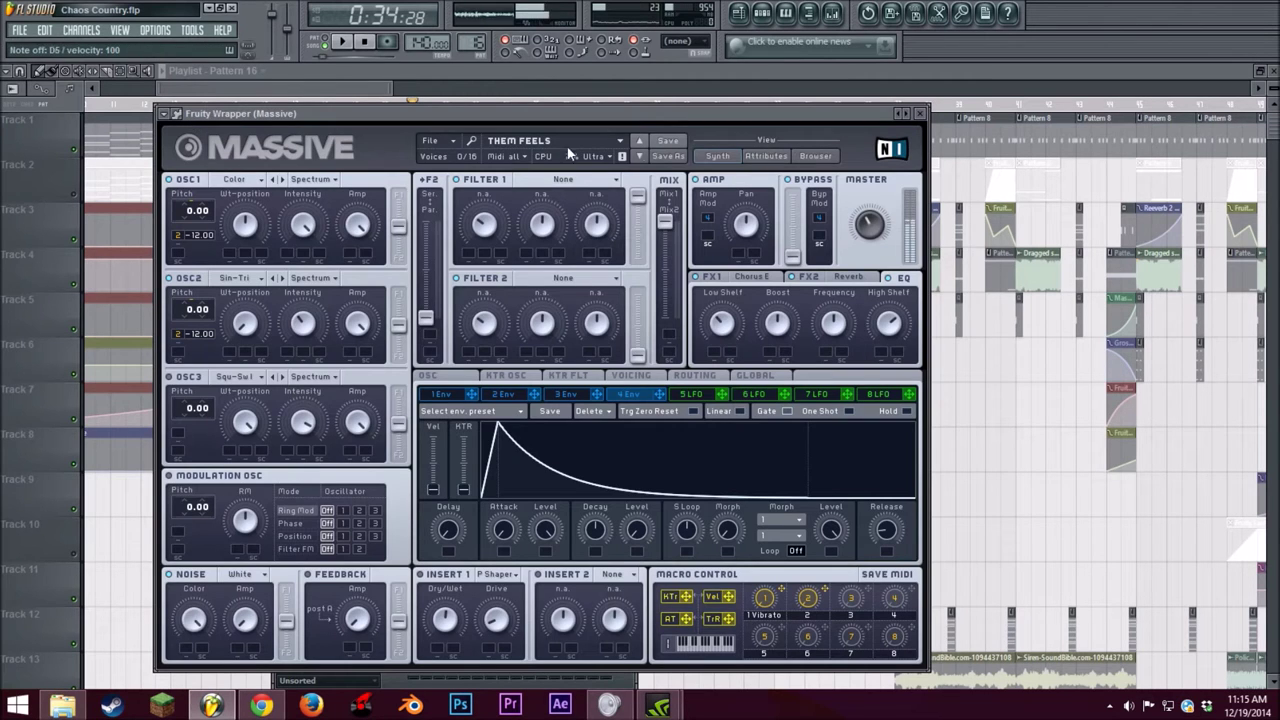
{"action": "left_click", "coordinate": [919, 114]}
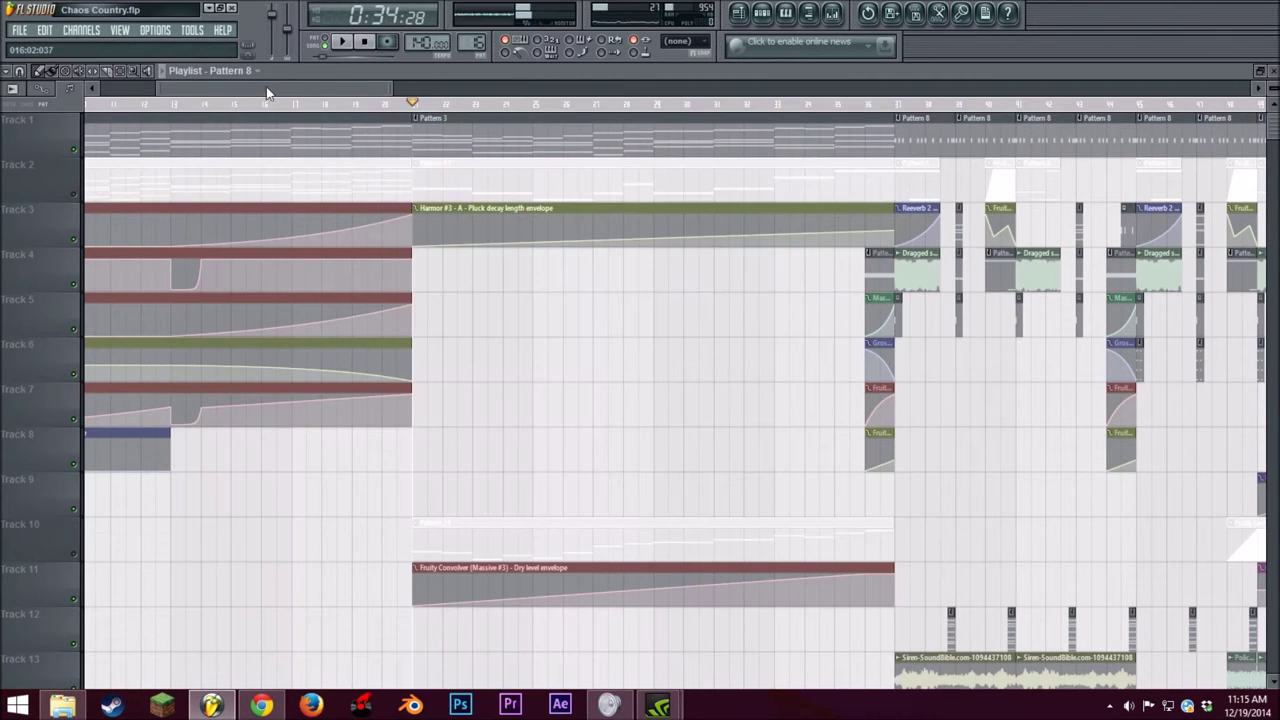
Step: Unmute Track 2, mute Track 1, and play from the start of Pattern 17 to audition that pattern
{"action": "left_click", "coordinate": [365, 43]}
{"action": "left_click_drag", "start_coordinate": [355, 90], "coordinate": [367, 91]}
{"action": "left_click", "coordinate": [353, 107]}
{"action": "left_click", "coordinate": [76, 196]}
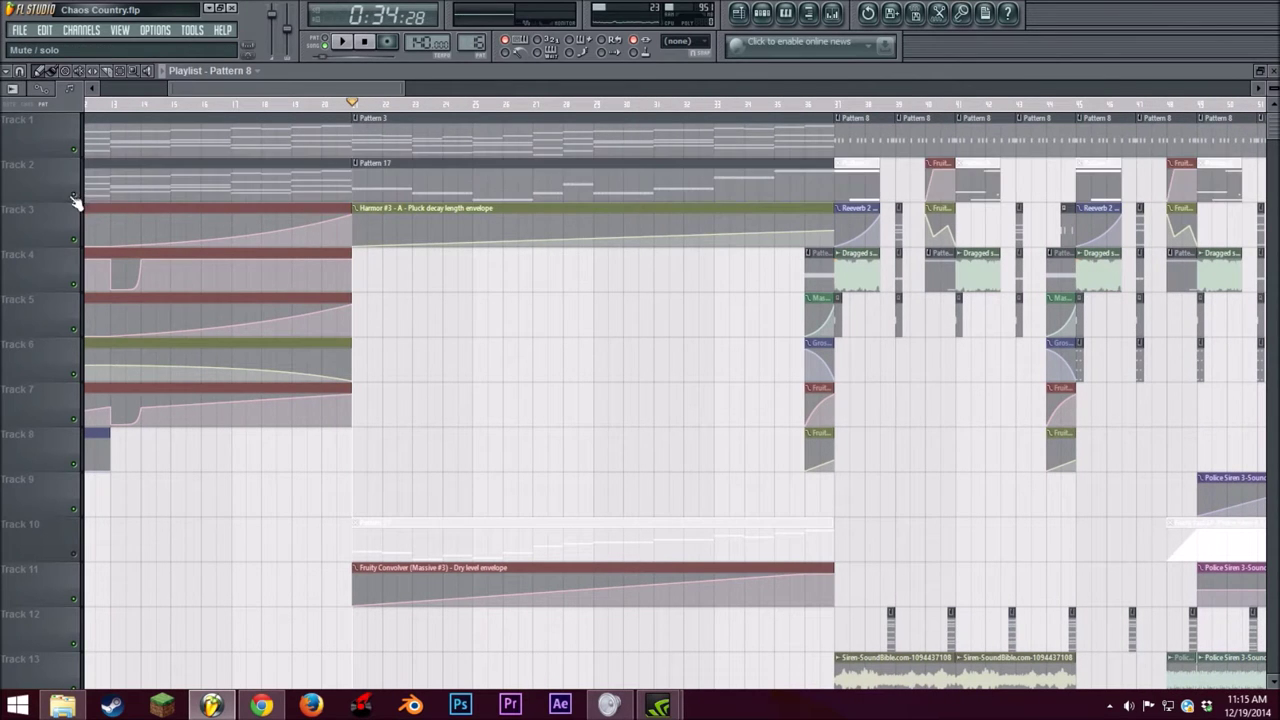
{"action": "left_click", "coordinate": [77, 151]}
{"action": "left_click", "coordinate": [340, 48]}
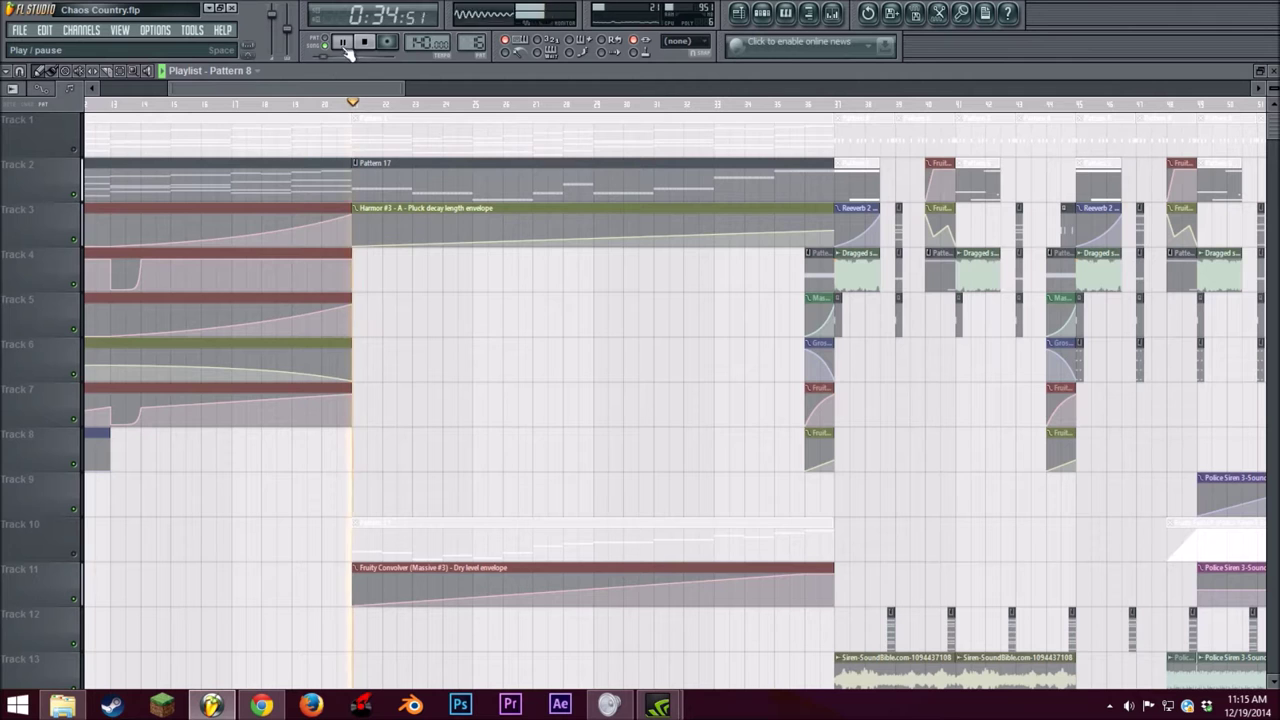
Step: Open the Harmor #3 channel's synth during playback, move its window fully into view and stop the song
{"action": "left_click", "coordinate": [785, 12]}
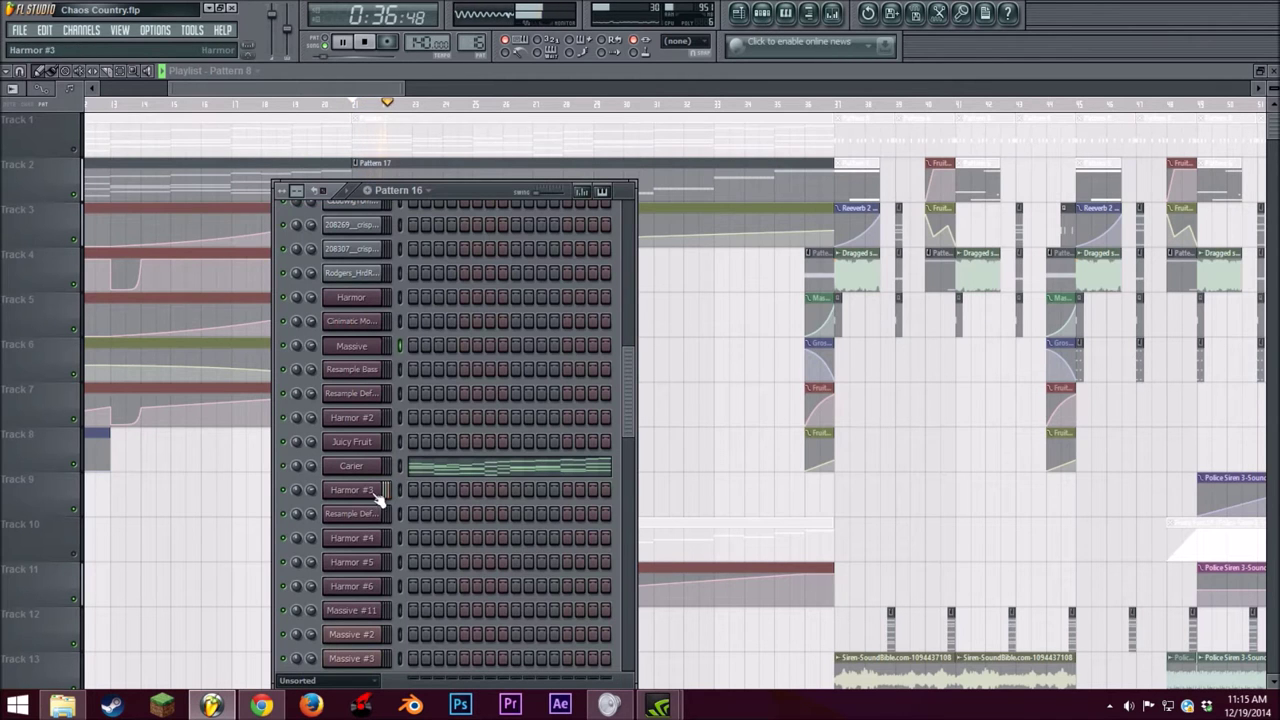
{"action": "left_click", "coordinate": [372, 492]}
{"action": "left_click_drag", "start_coordinate": [502, 167], "coordinate": [383, 88]}
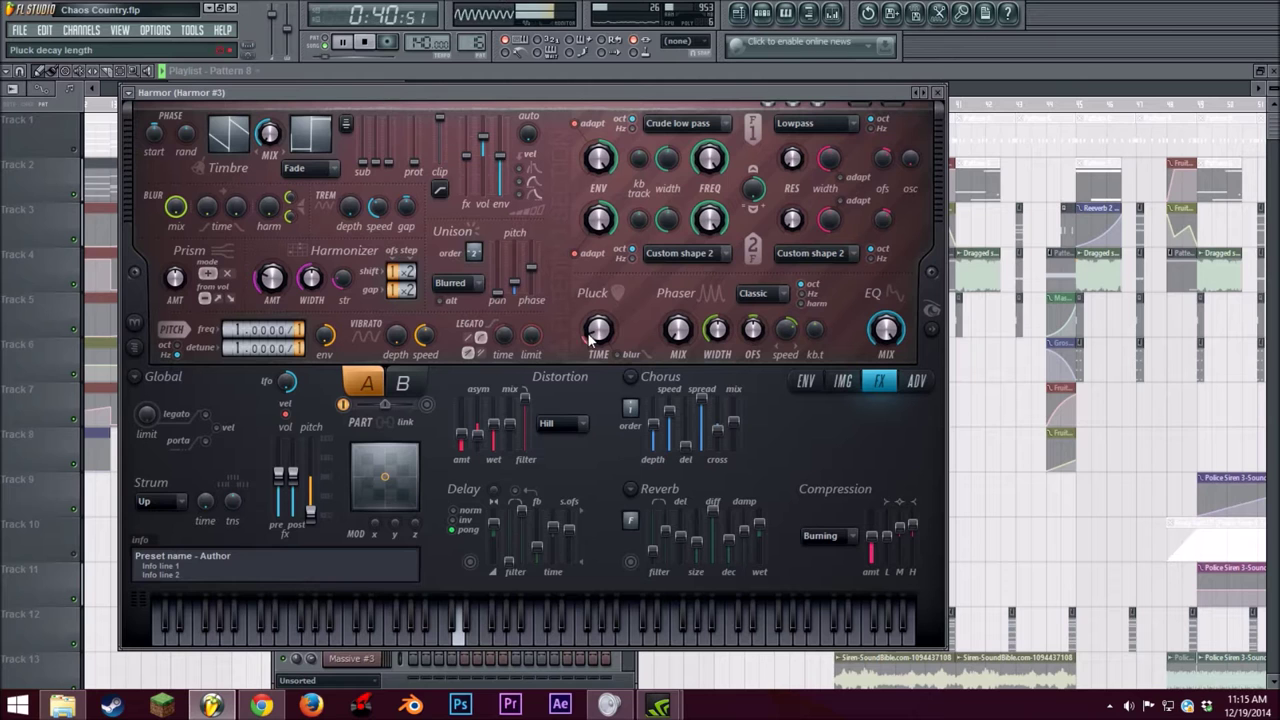
{"action": "left_click_drag", "start_coordinate": [589, 90], "coordinate": [801, 109]}
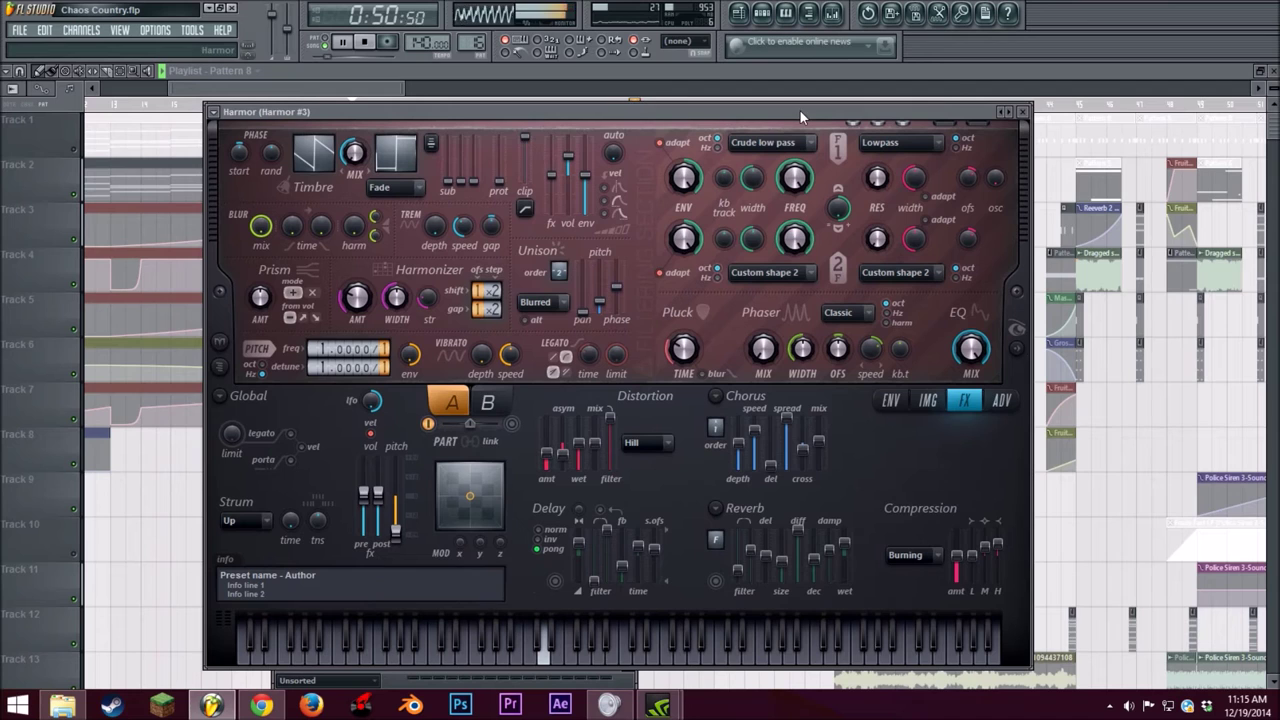
{"action": "left_click", "coordinate": [366, 44]}
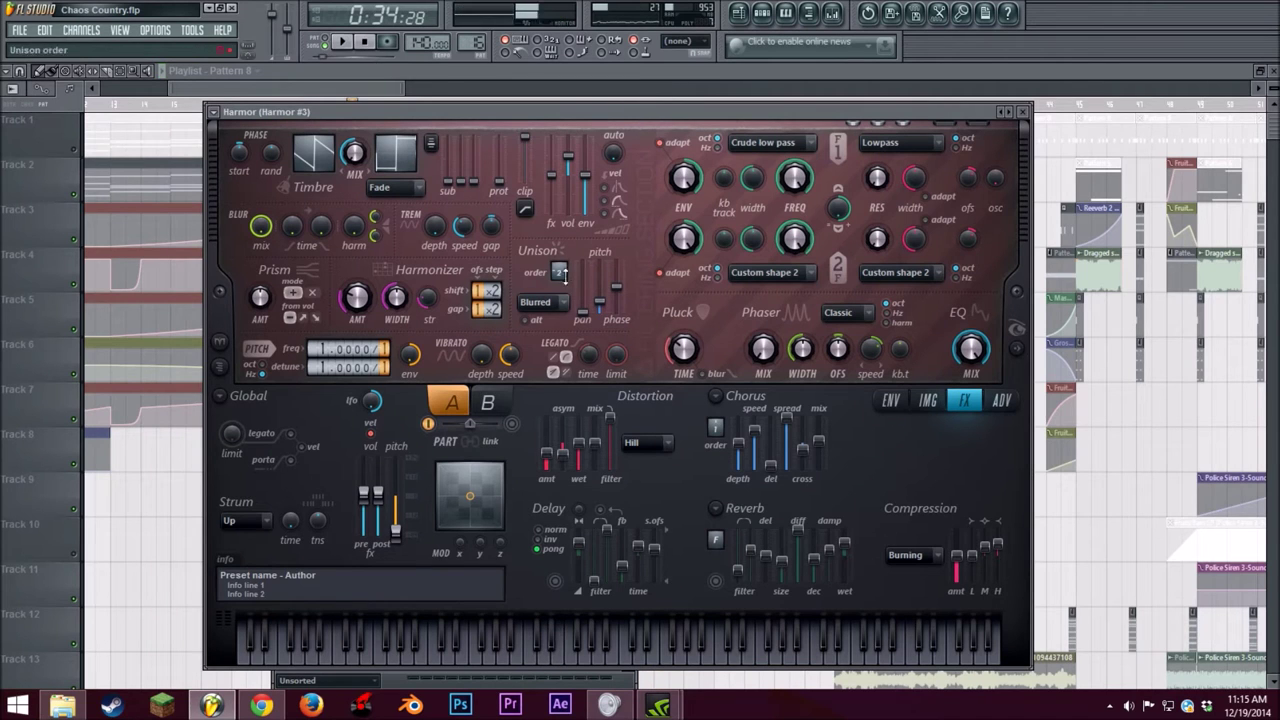
Step: Examine Harmor #3's Unison settings, global pitch fader and Distortion type list
{"action": "left_click_drag", "start_coordinate": [603, 305], "coordinate": [603, 321]}
{"action": "left_click_drag", "start_coordinate": [396, 525], "coordinate": [408, 538]}
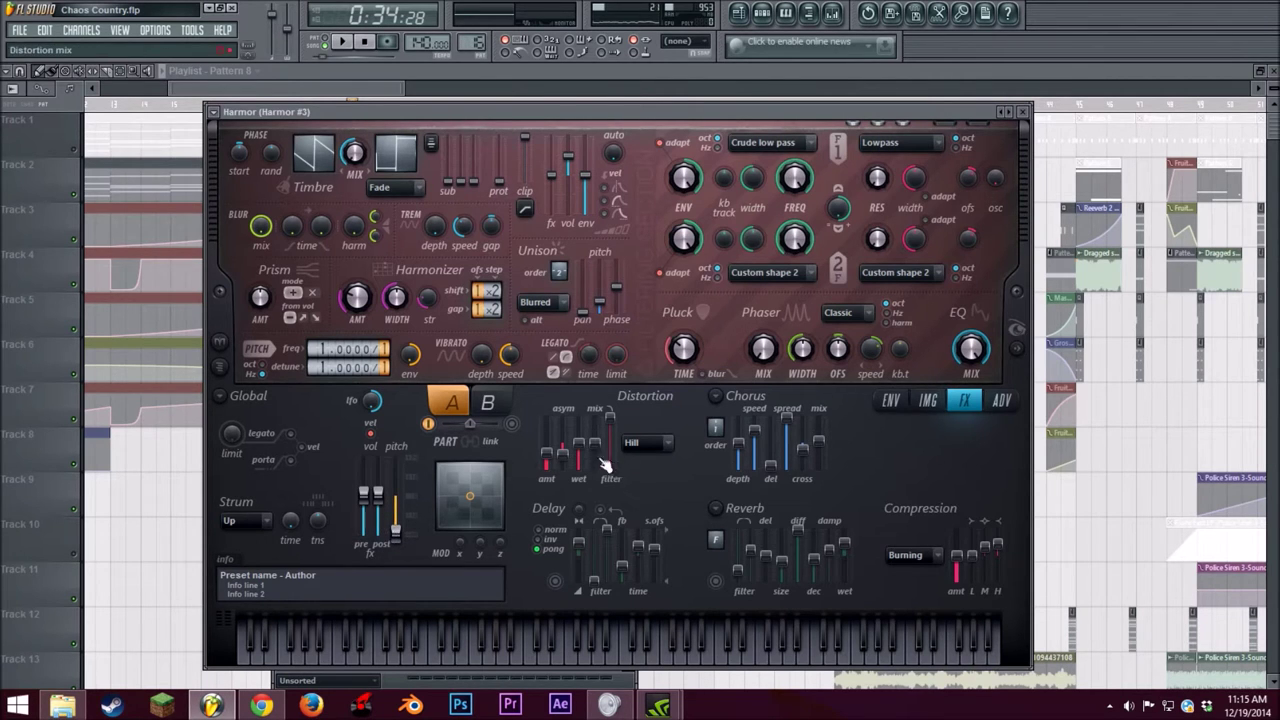
{"action": "left_click", "coordinate": [648, 442]}
{"action": "left_click", "coordinate": [659, 435]}
Step: Review Harmor #3's advanced and image pages, and display its Volume envelope
{"action": "left_click", "coordinate": [1002, 402]}
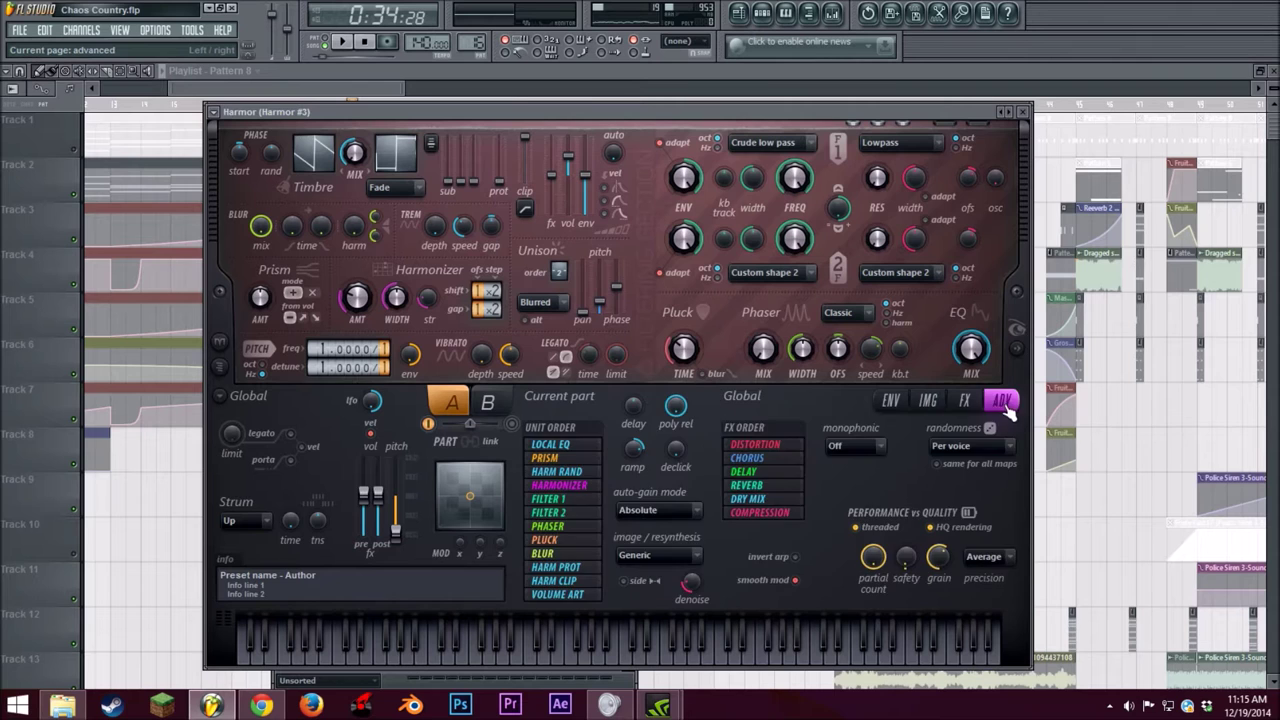
{"action": "left_click", "coordinate": [933, 402]}
{"action": "left_click", "coordinate": [896, 405]}
{"action": "left_click", "coordinate": [646, 405]}
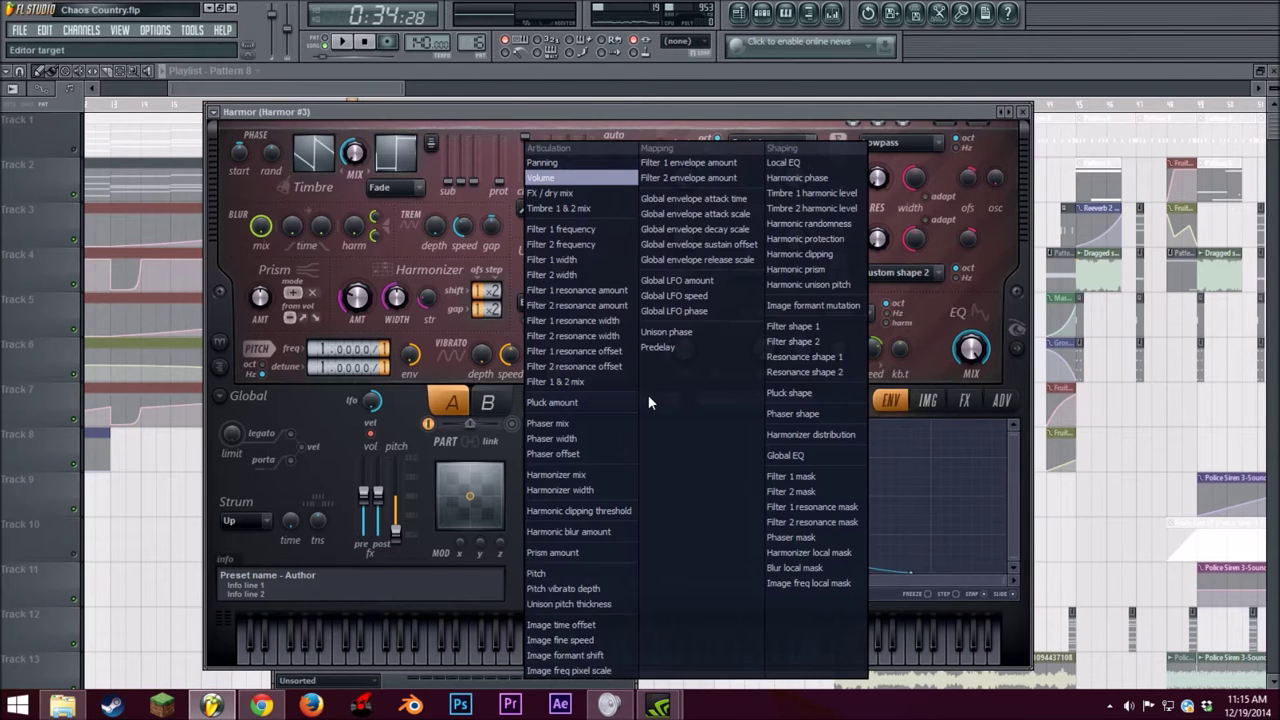
{"action": "left_click", "coordinate": [649, 402]}
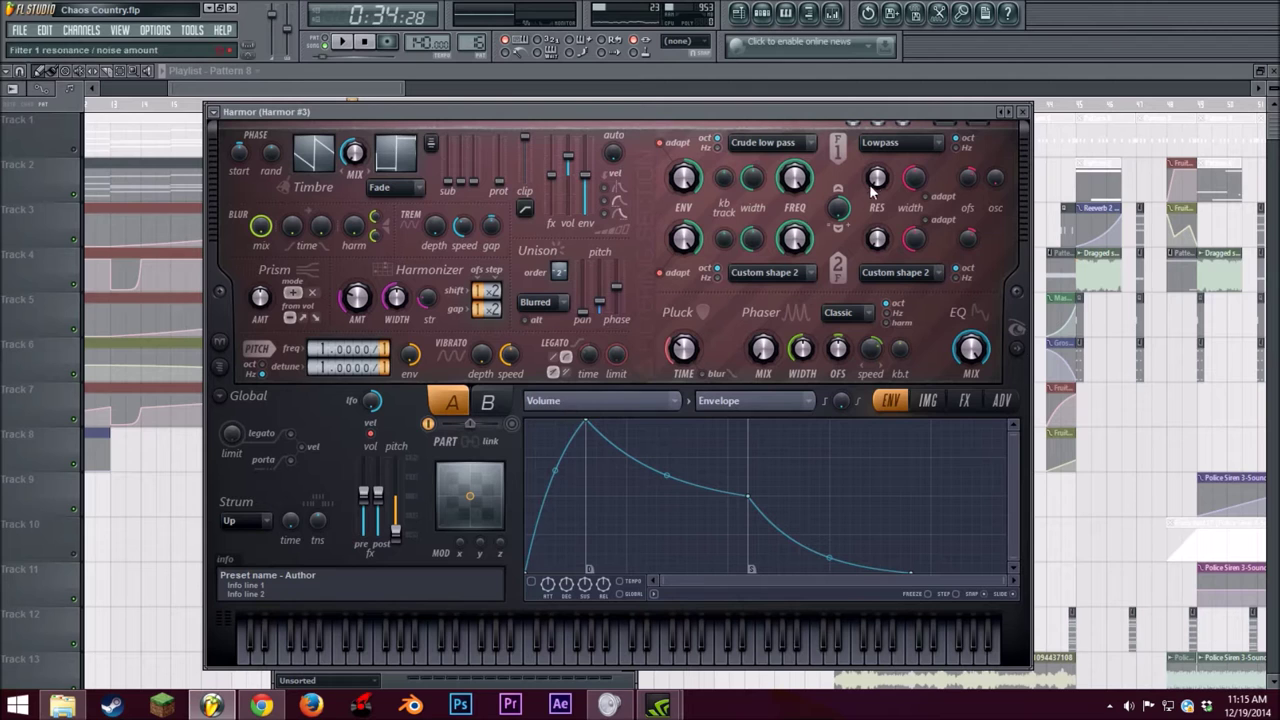
Step: Close Harmor #3's synth and channel settings windows, hide the step sequencer and unmute Track 10
{"action": "key", "text": "t"}
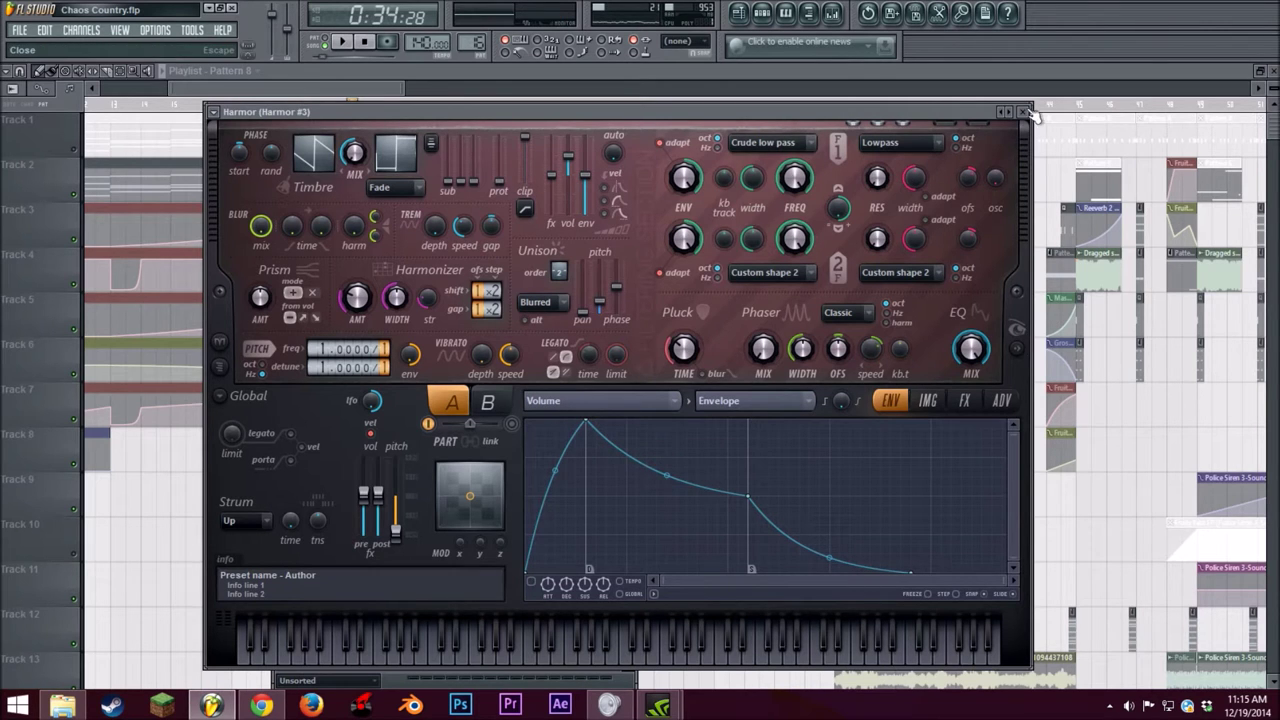
{"action": "left_click", "coordinate": [1022, 111]}
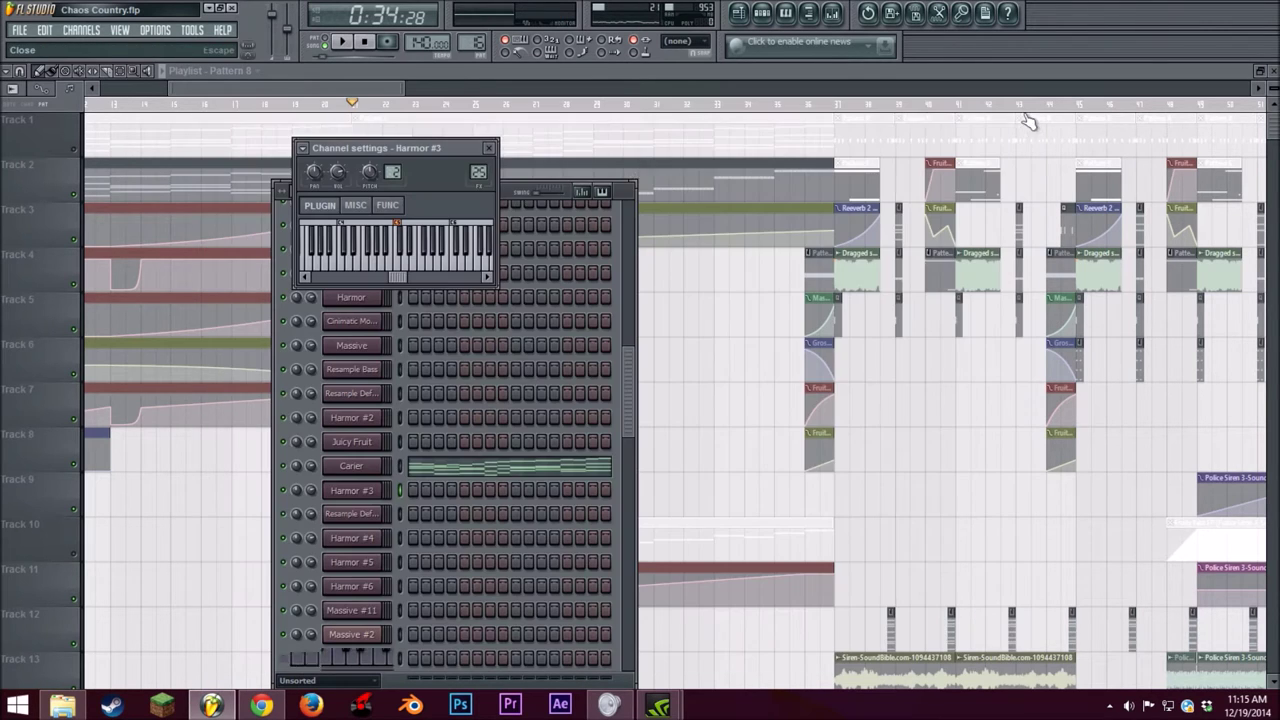
{"action": "left_click", "coordinate": [491, 155]}
{"action": "key", "text": "F6"}
{"action": "scroll", "coordinate": [228, 407], "scroll_direction": "down", "scroll_amount": 4}
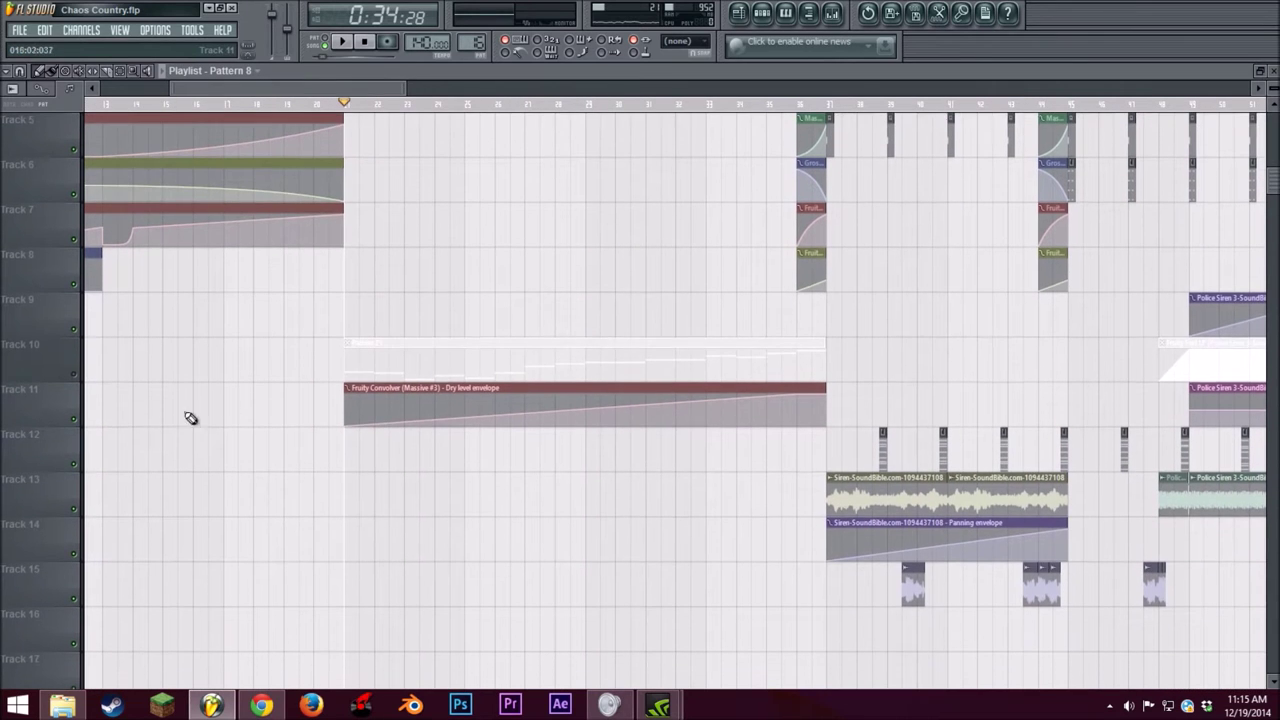
{"action": "left_click", "coordinate": [74, 376]}
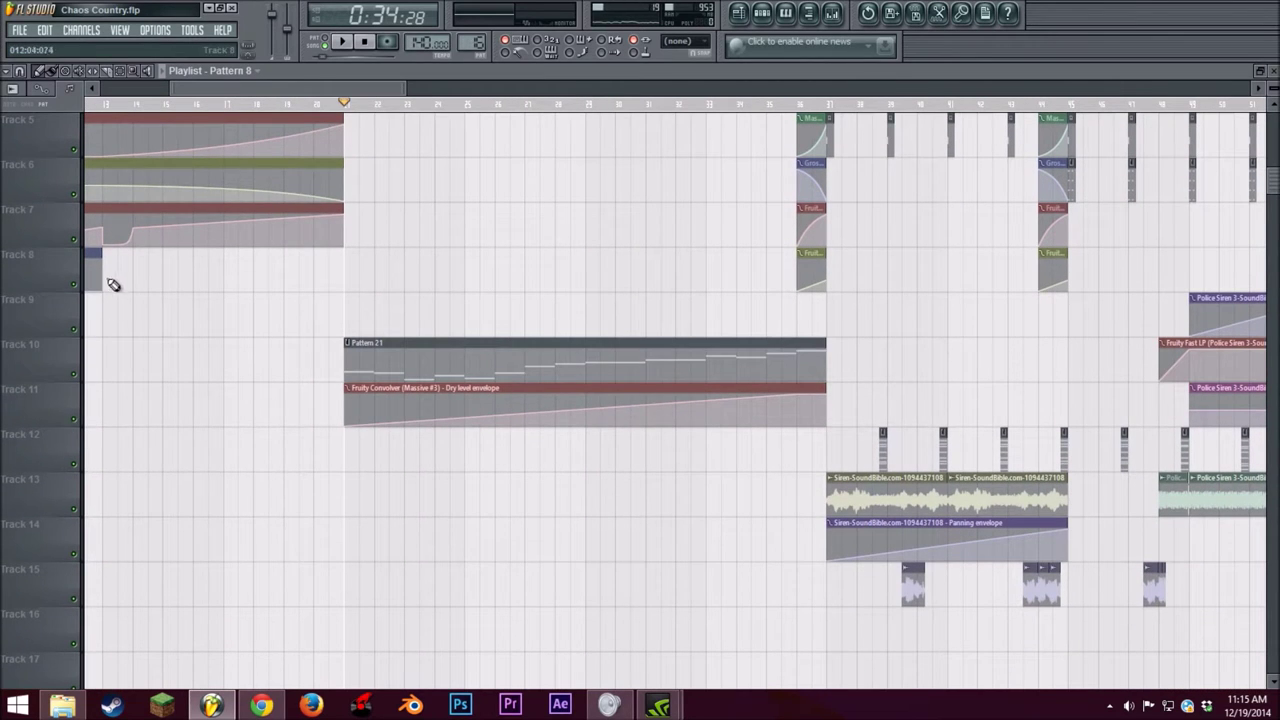
Step: Mute Track 2 and audition Pattern 21 from its start at bar 21, skipping ahead through the build-up and stopping at bar 36
{"action": "scroll", "coordinate": [110, 280], "scroll_direction": "up", "scroll_amount": 4}
{"action": "left_click", "coordinate": [345, 44]}
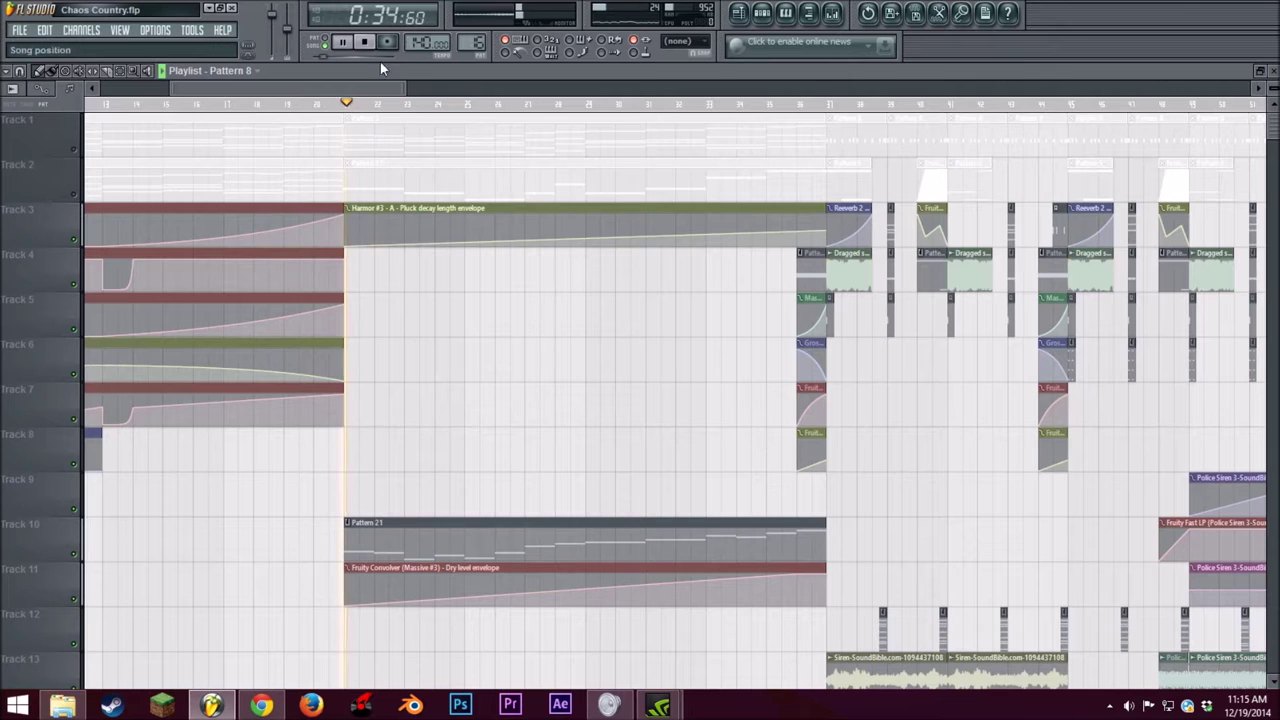
{"action": "left_click", "coordinate": [572, 105]}
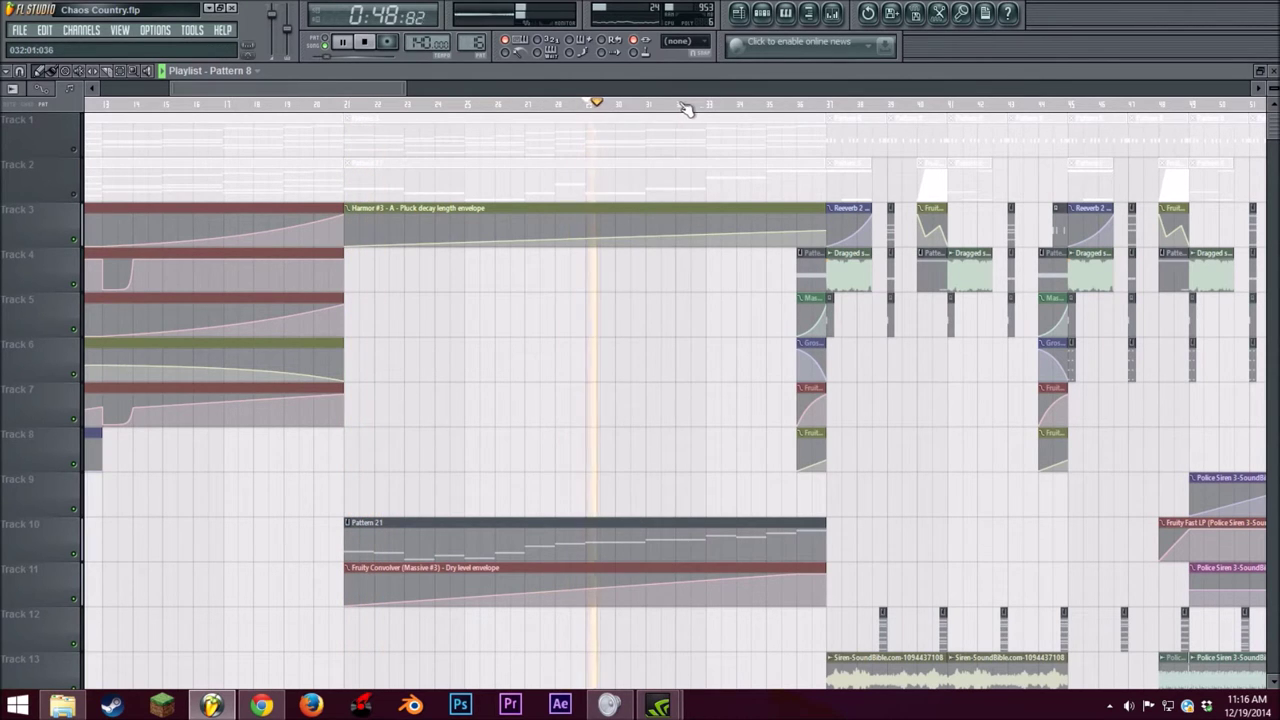
{"action": "left_click", "coordinate": [687, 105]}
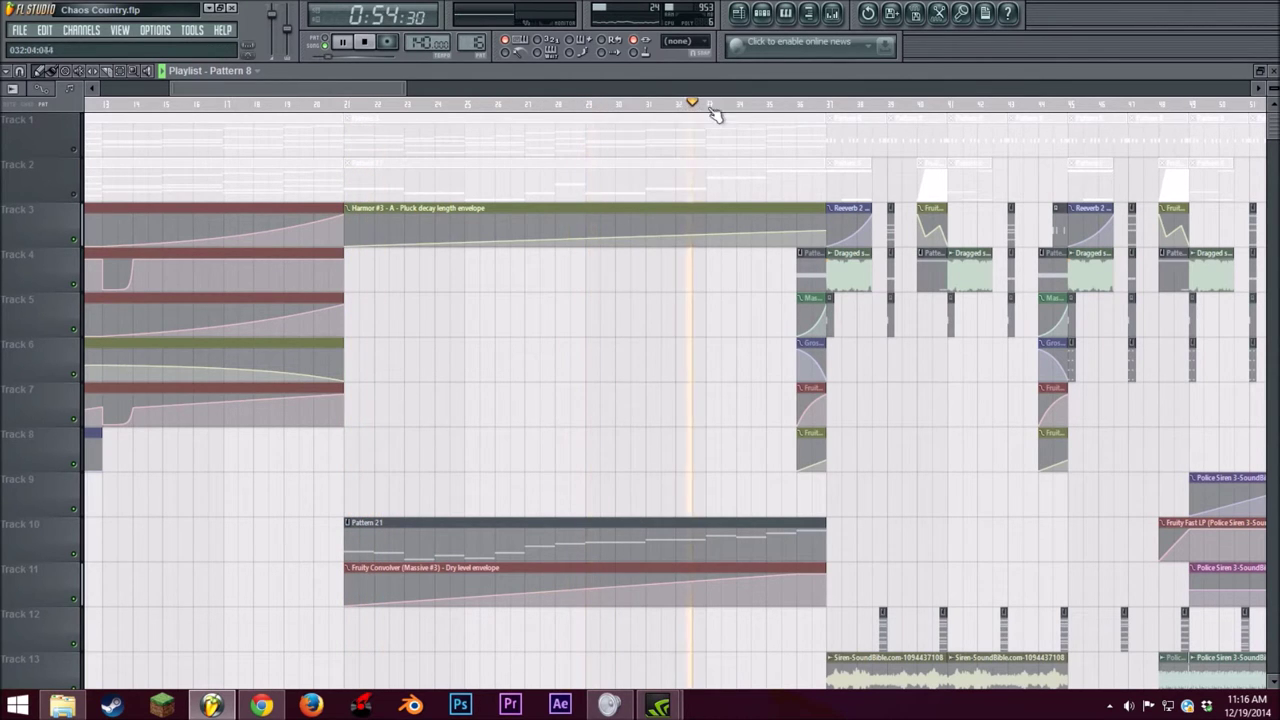
{"action": "left_click", "coordinate": [798, 105]}
{"action": "key", "text": "space"}
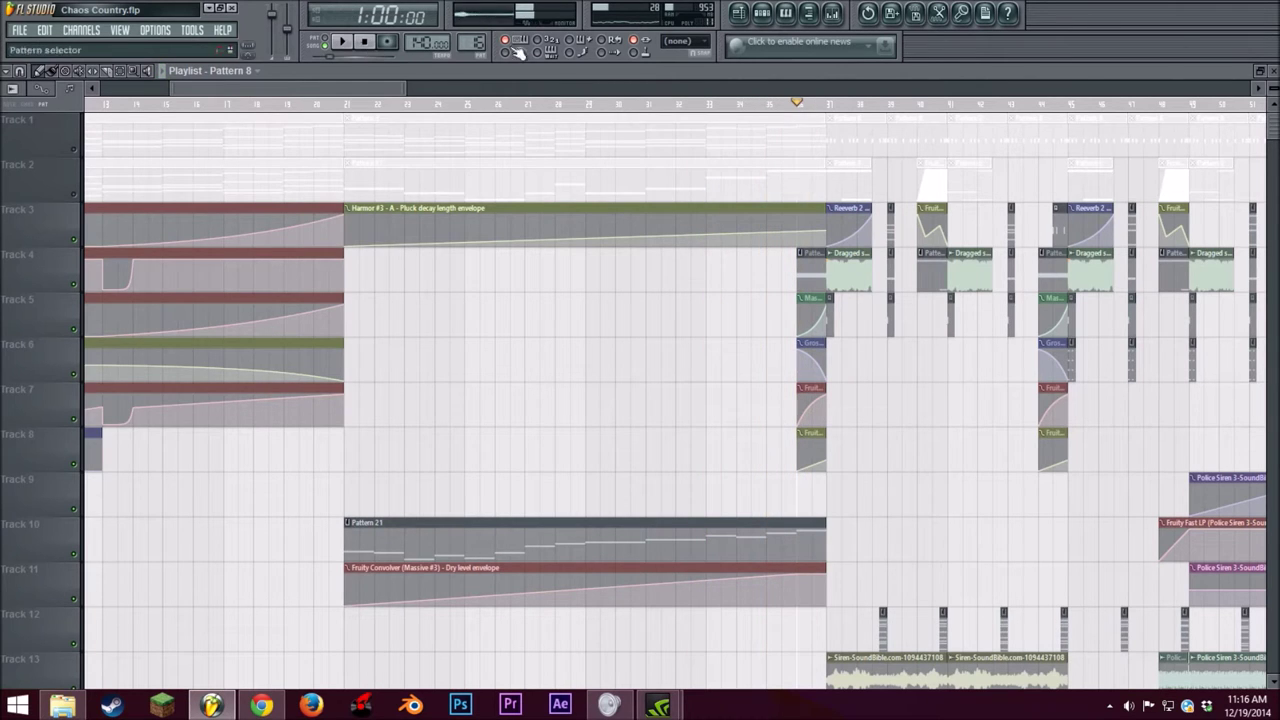
Step: View Pattern 21's notes in the piano roll and open the synth of its Massive #3 channel from the step sequencer
{"action": "left_click", "coordinate": [762, 12]}
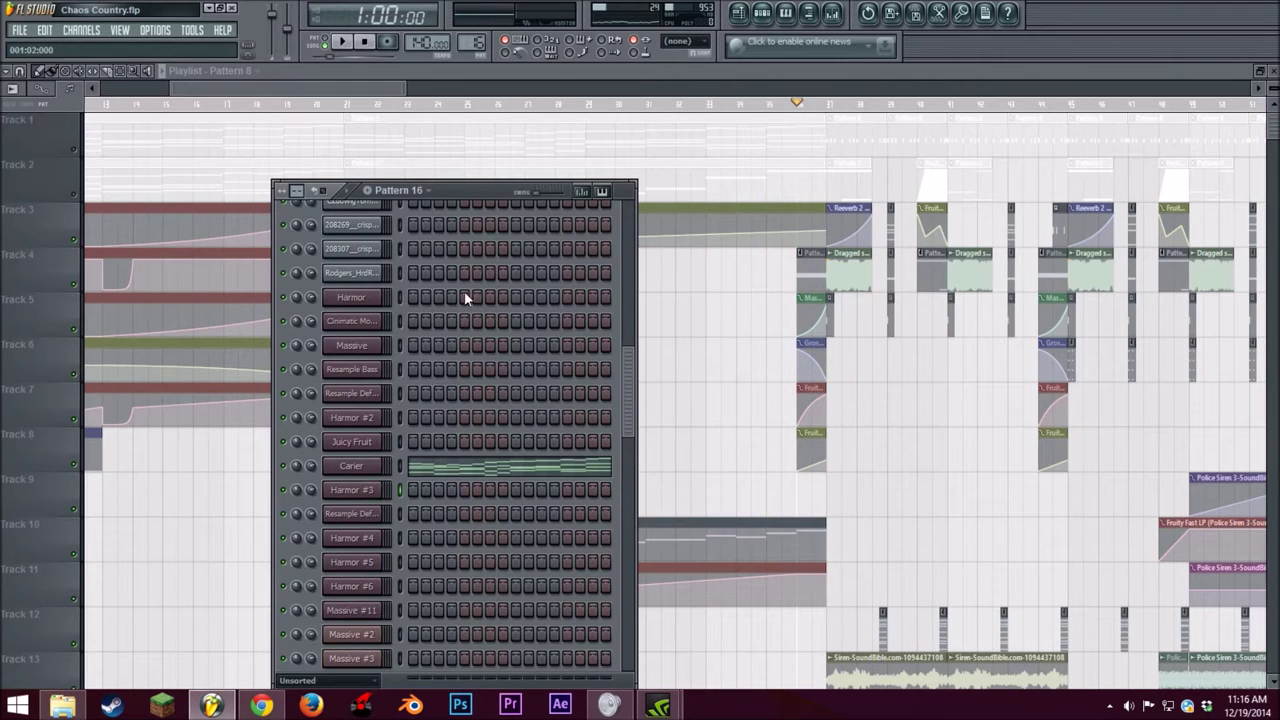
{"action": "left_click", "coordinate": [389, 91]}
{"action": "double_click", "coordinate": [466, 534]}
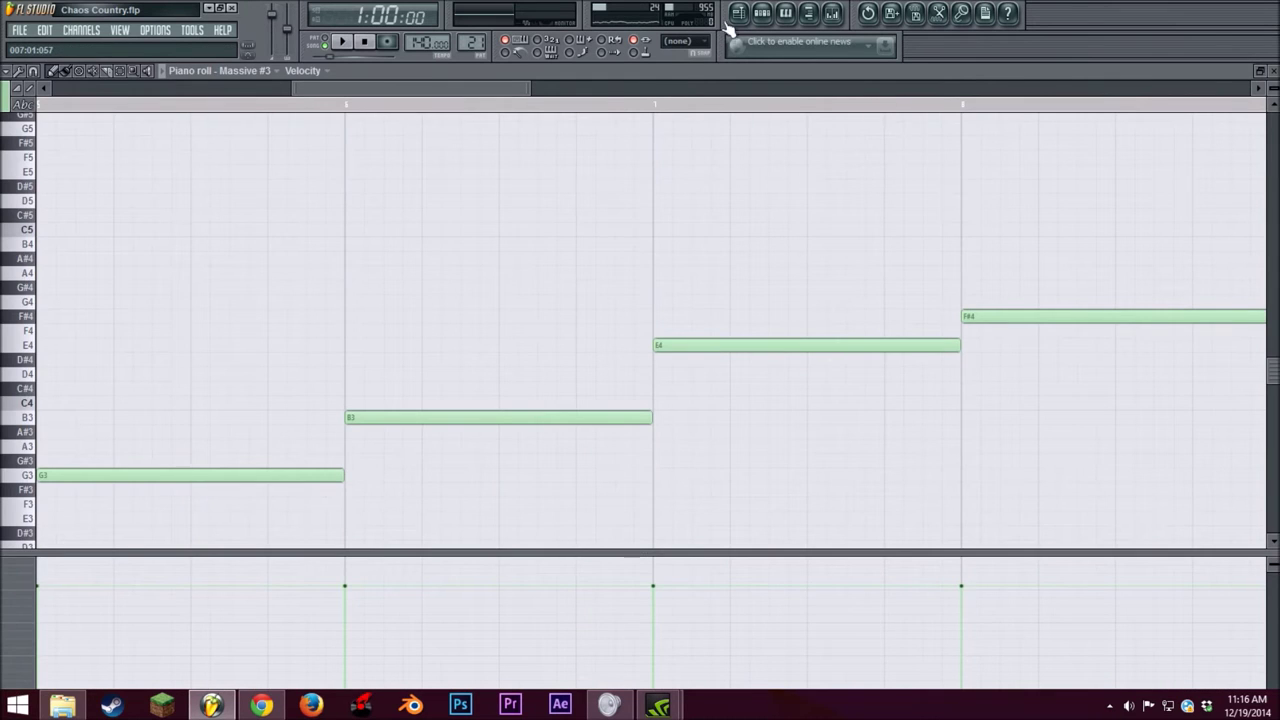
{"action": "left_click", "coordinate": [739, 13]}
{"action": "left_click", "coordinate": [763, 13]}
{"action": "scroll", "coordinate": [542, 400], "scroll_direction": "down", "scroll_amount": 3}
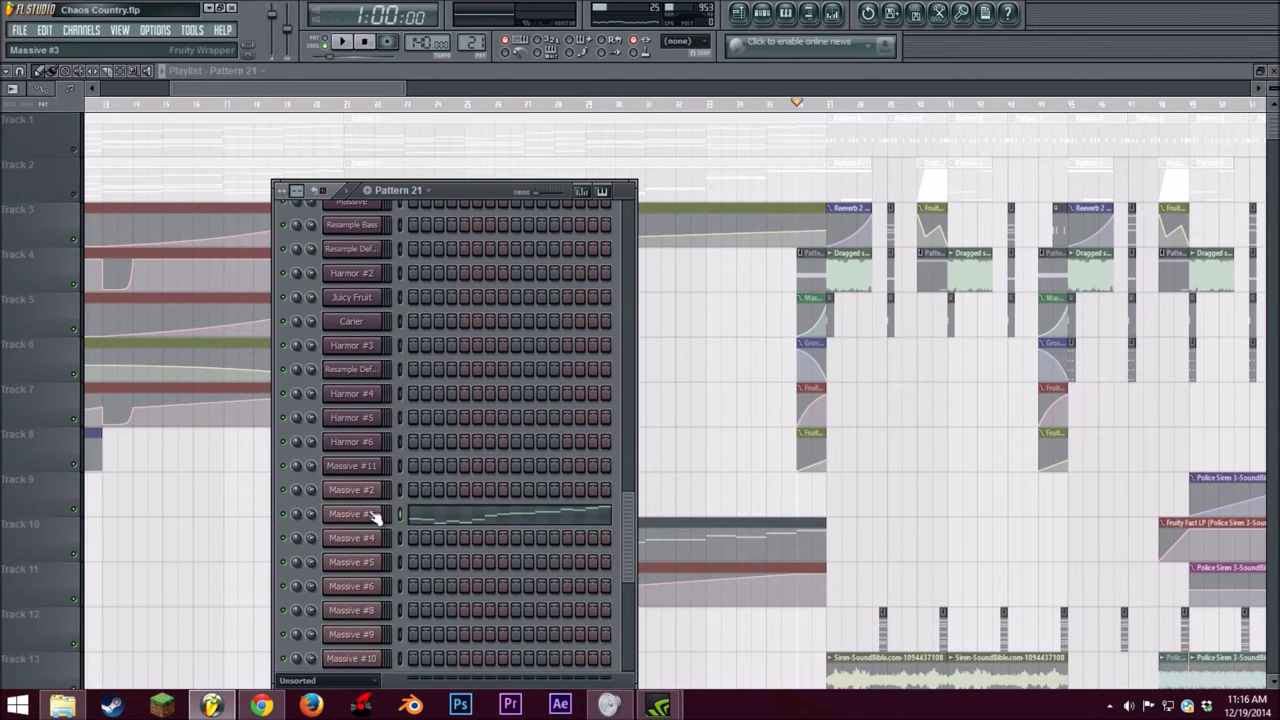
{"action": "left_click", "coordinate": [372, 516]}
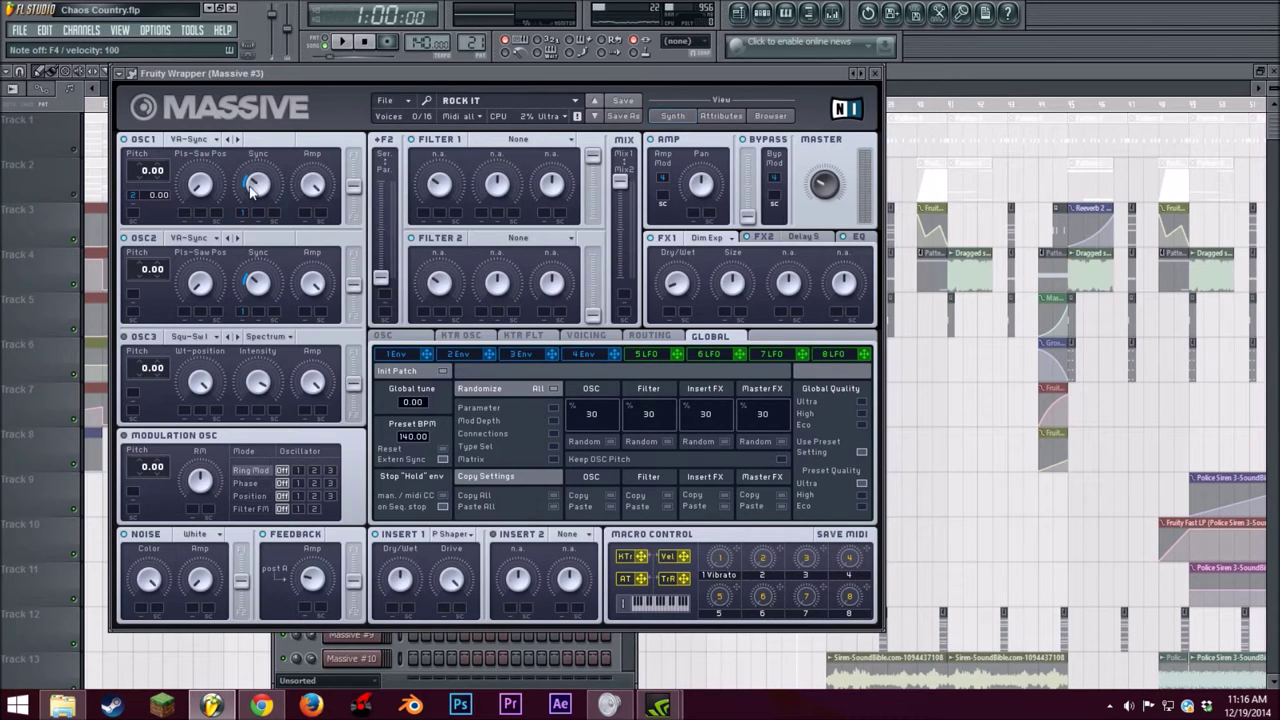
Step: Sound a test note on Massive #3, examine OSC1's wavetable list and Sync knob, and display Envelope 1
{"action": "key", "text": "n"}
{"action": "left_click", "coordinate": [200, 140]}
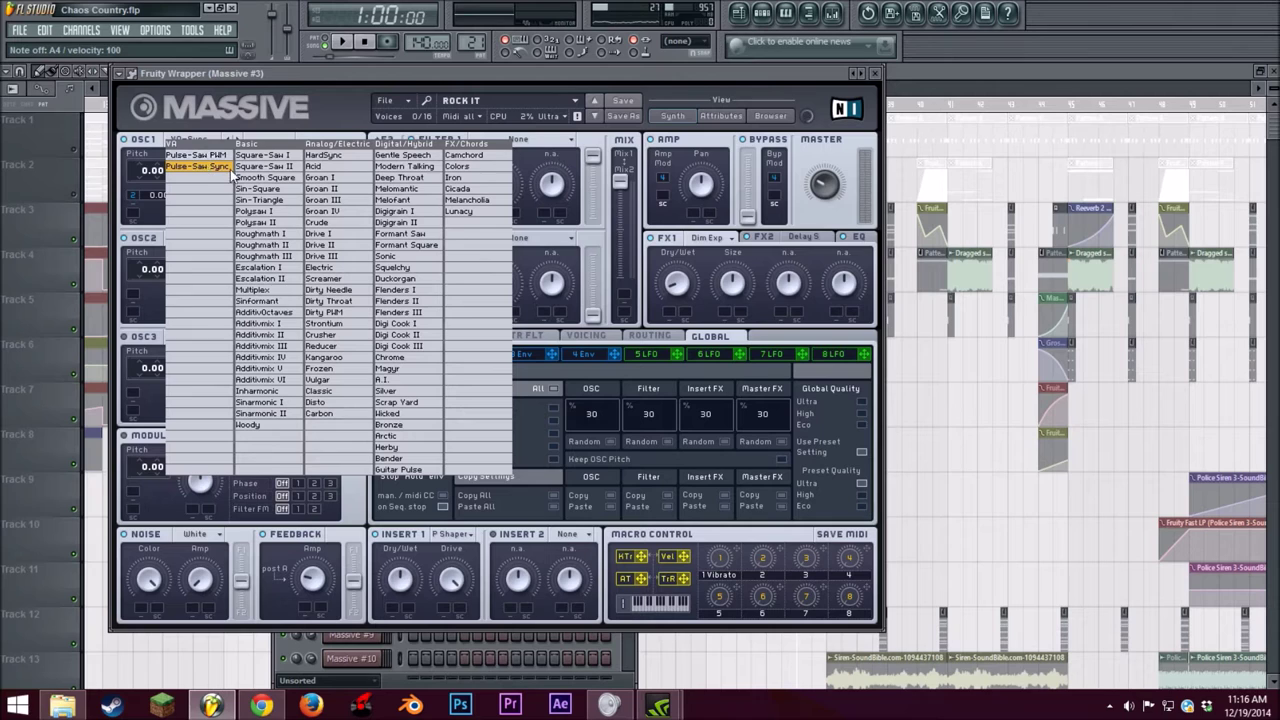
{"action": "left_click", "coordinate": [302, 100]}
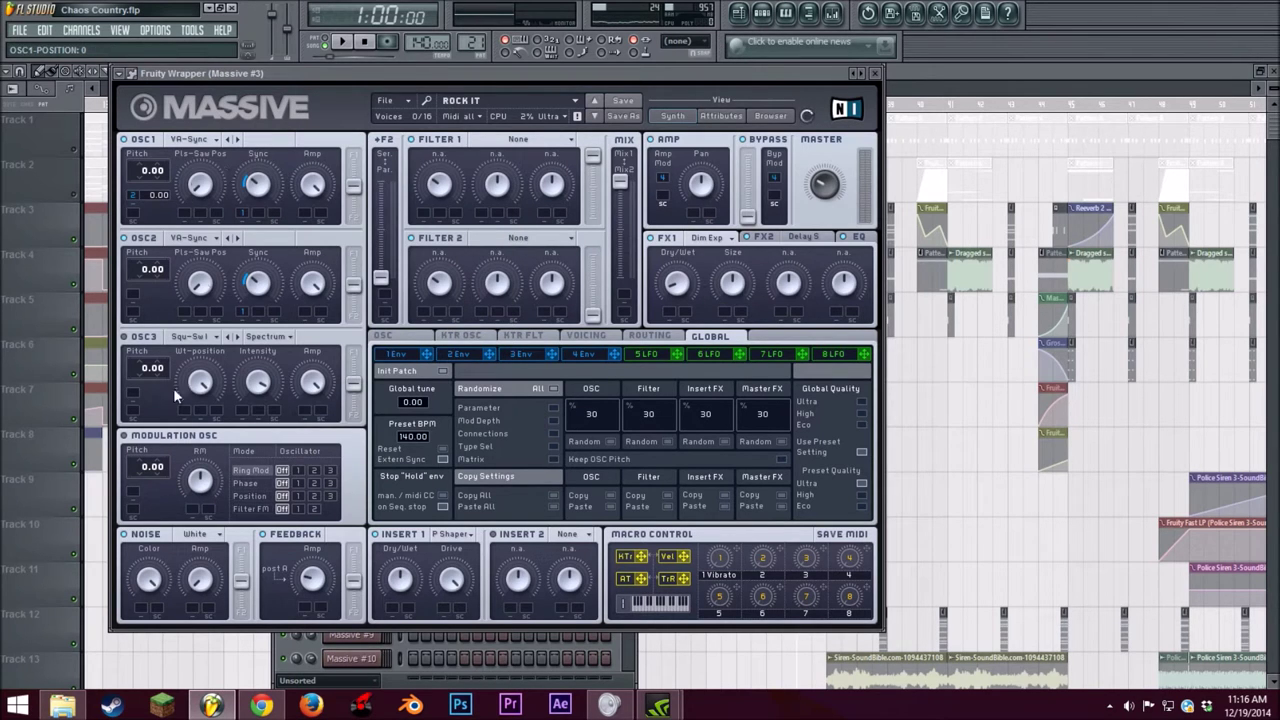
{"action": "left_click_drag", "start_coordinate": [263, 190], "coordinate": [263, 172]}
{"action": "left_click", "coordinate": [400, 356]}
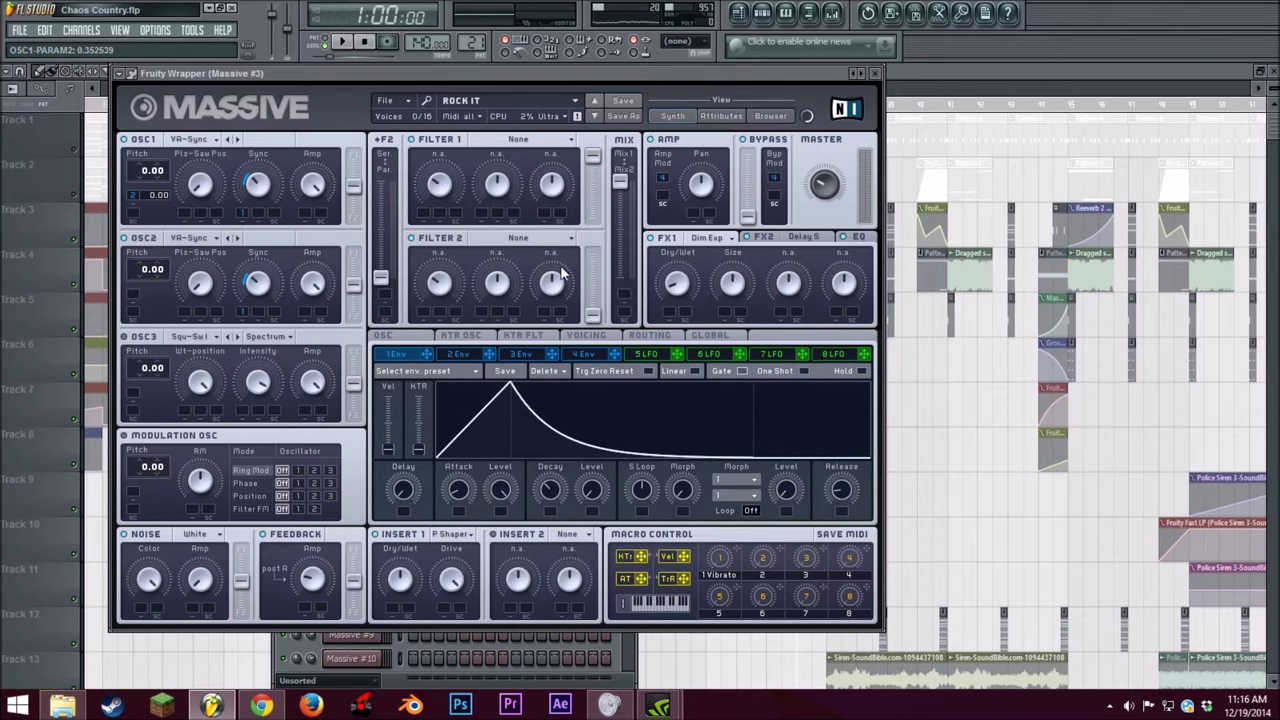
Step: Examine Massive #3's voicing and unisono spread settings and the list of Insert 1 effect types
{"action": "left_click", "coordinate": [585, 338]}
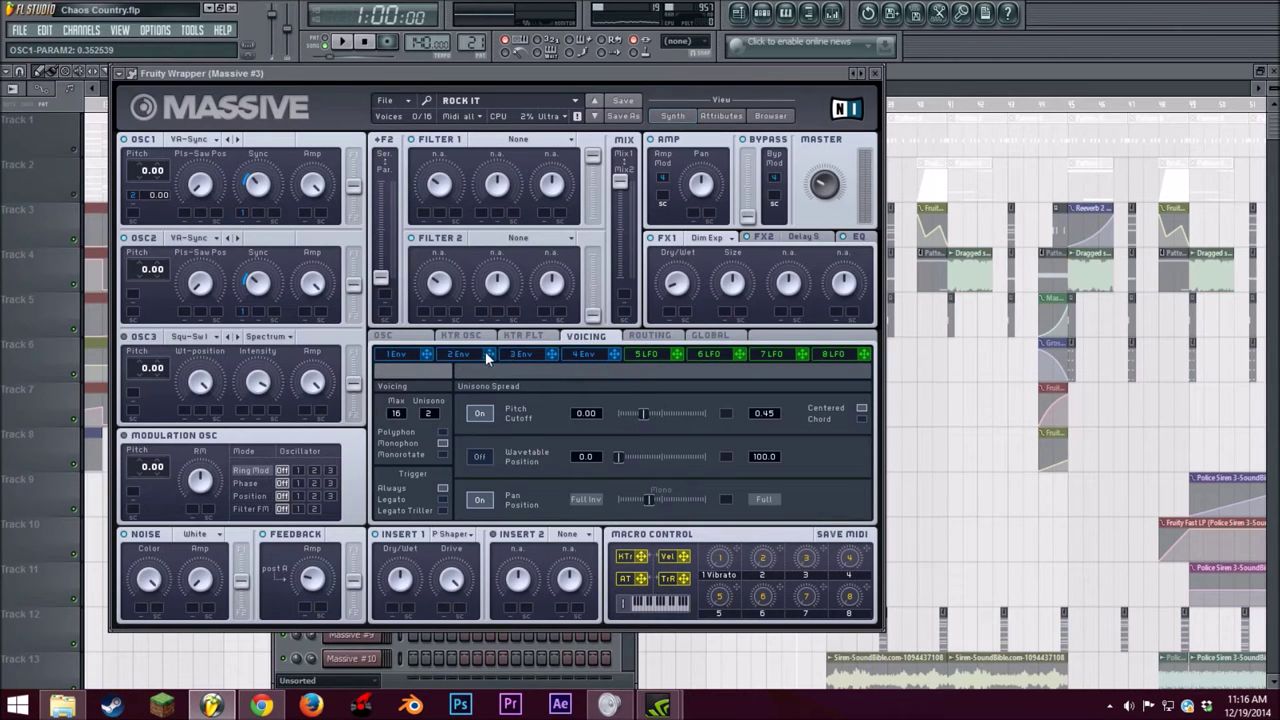
{"action": "left_click", "coordinate": [443, 538]}
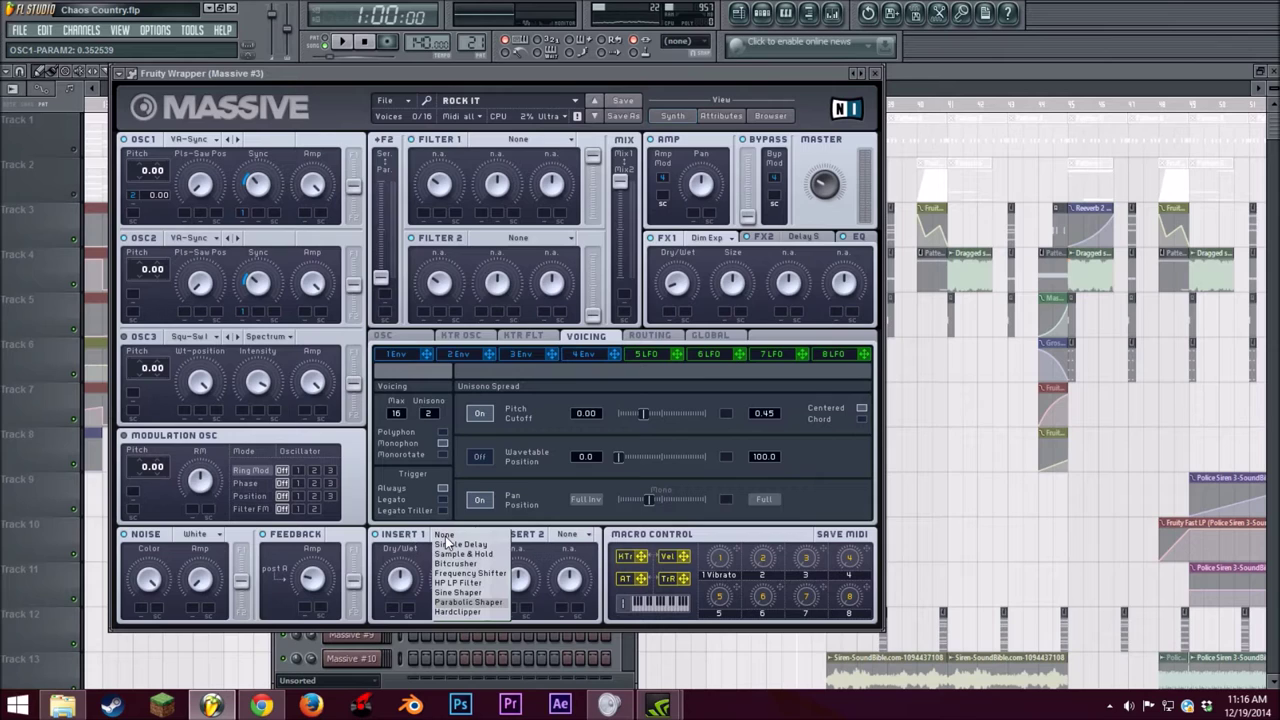
{"action": "left_click", "coordinate": [408, 541]}
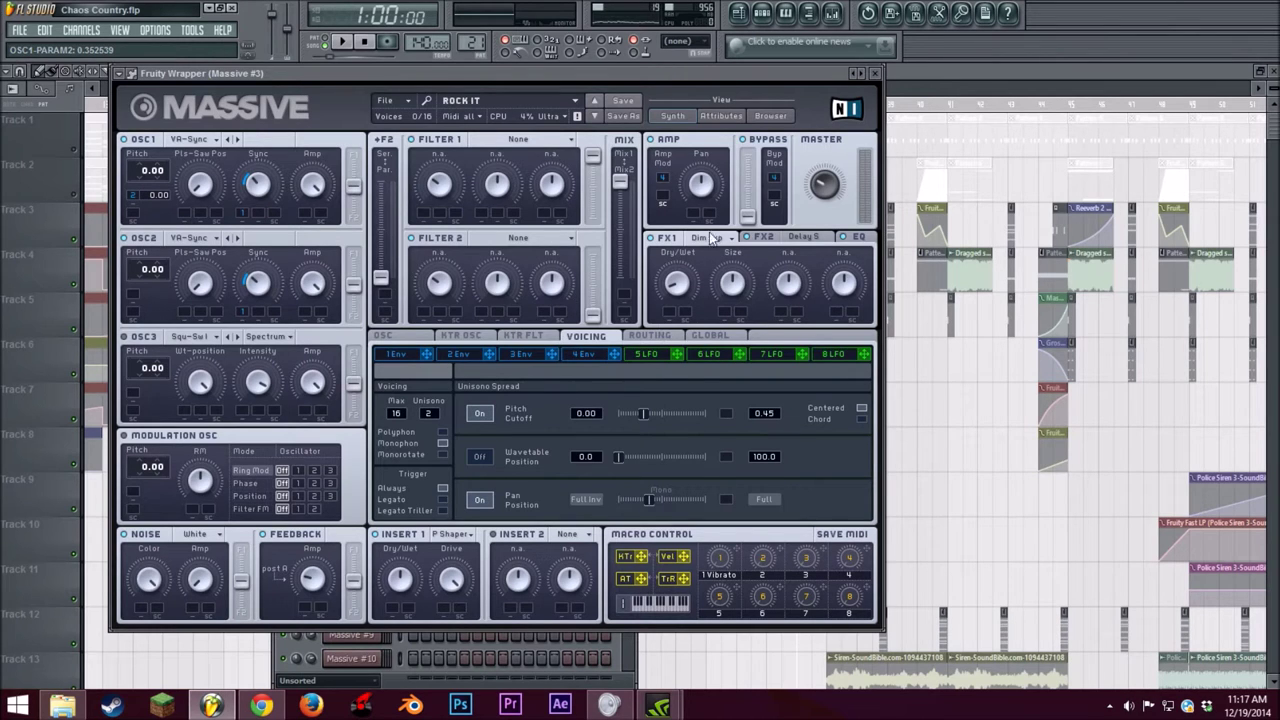
Step: Review the FX1 dimension expander, FX2 delay and EQ settings of Massive #3
{"action": "left_click", "coordinate": [797, 238]}
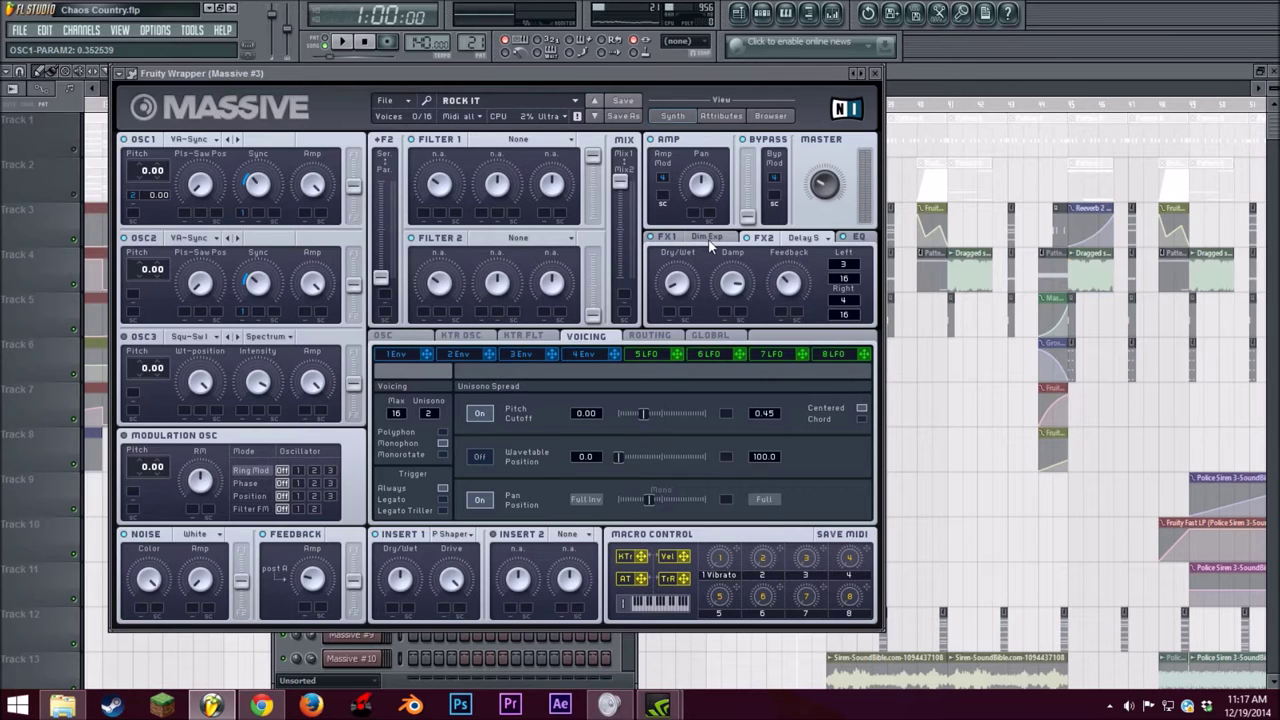
{"action": "left_click", "coordinate": [708, 240]}
{"action": "left_click", "coordinate": [796, 240]}
{"action": "left_click", "coordinate": [862, 237]}
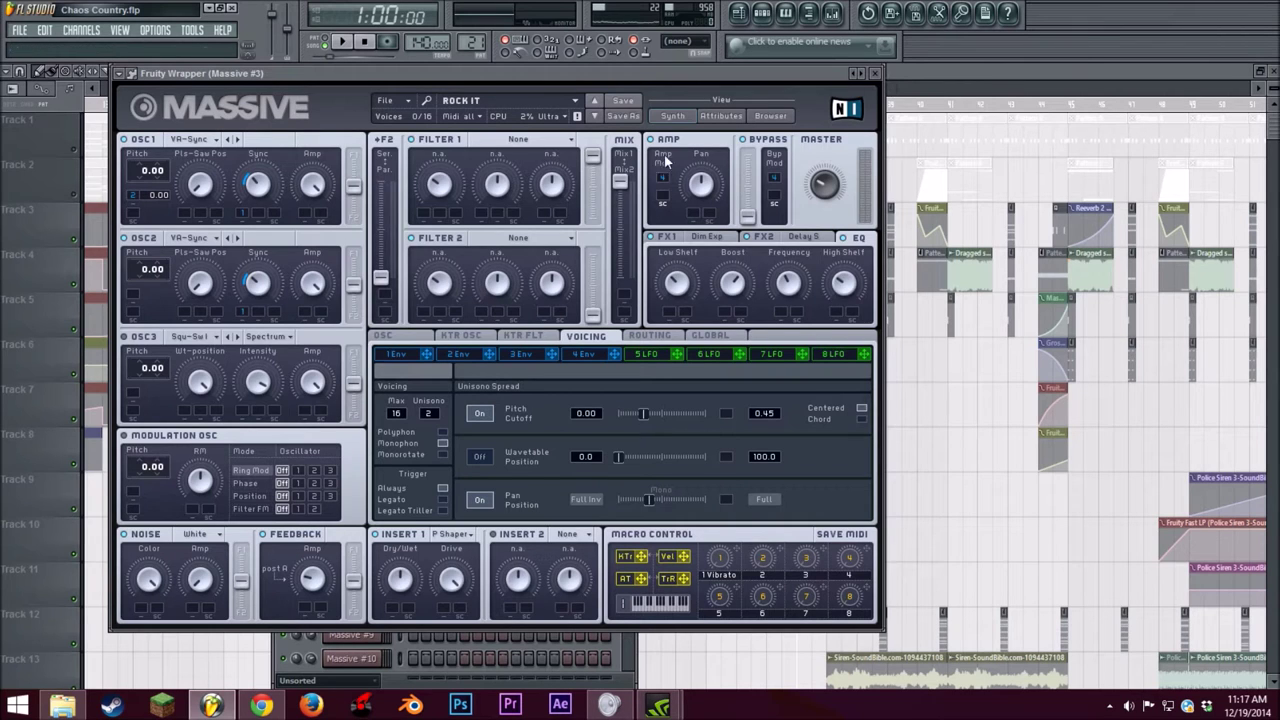
Step: Compare Massive #3's Envelope 1 and Envelope 4 shapes, and close the synth and its channel settings
{"action": "left_click", "coordinate": [401, 357]}
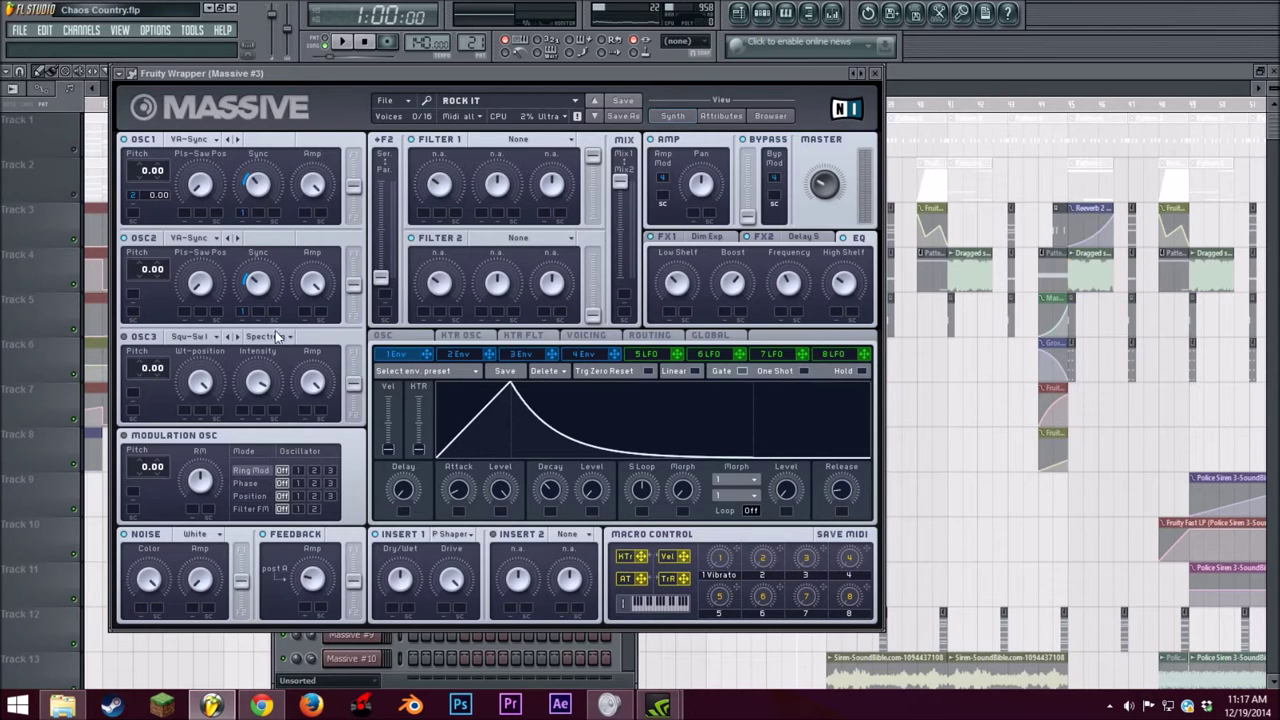
{"action": "left_click", "coordinate": [585, 358]}
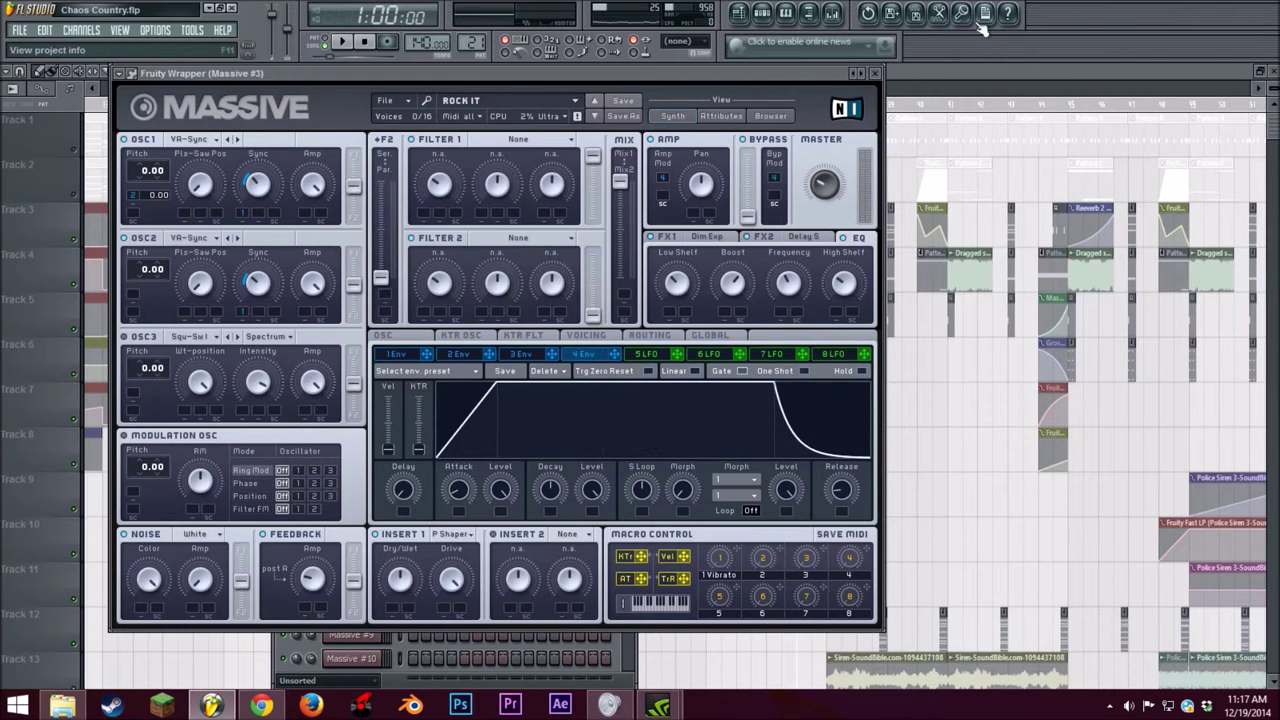
{"action": "left_click", "coordinate": [878, 75]}
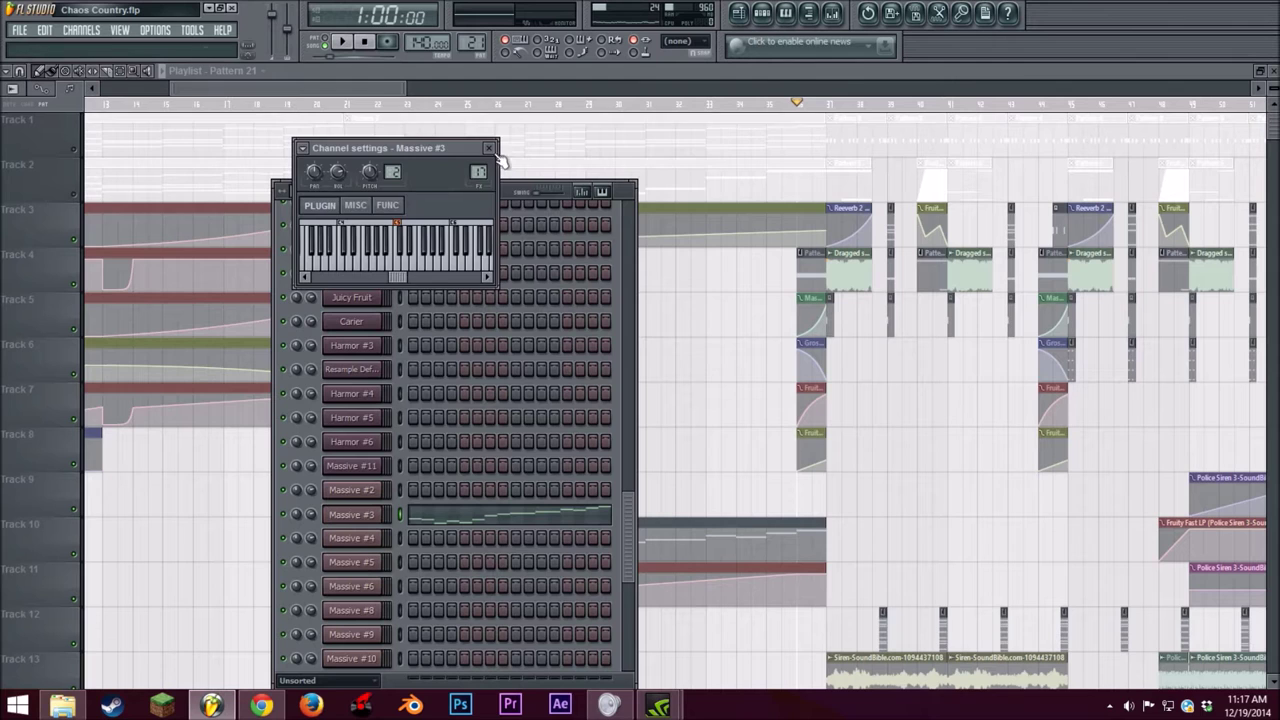
{"action": "left_click", "coordinate": [488, 148]}
Step: Mute Track 10 and play the song briefly from bar 36 to audition the fill before the drop
{"action": "left_click_drag", "start_coordinate": [371, 86], "coordinate": [434, 101]}
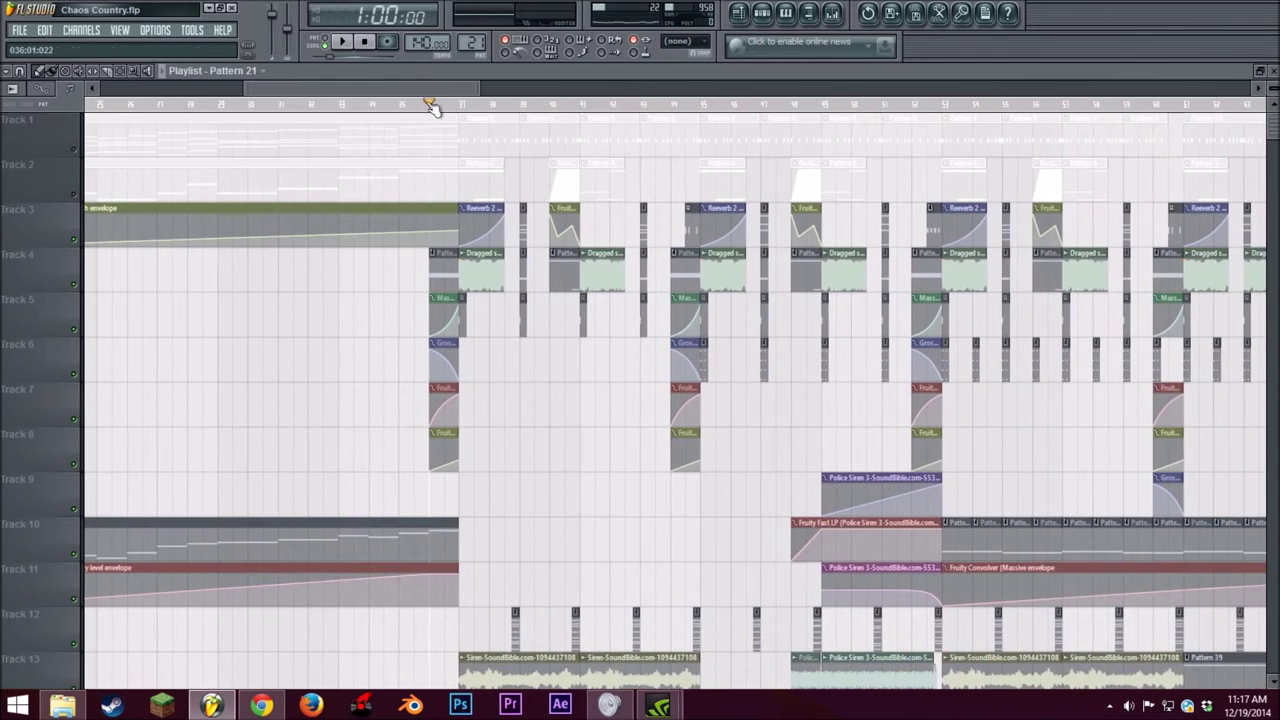
{"action": "left_click", "coordinate": [74, 553]}
{"action": "left_click", "coordinate": [344, 42]}
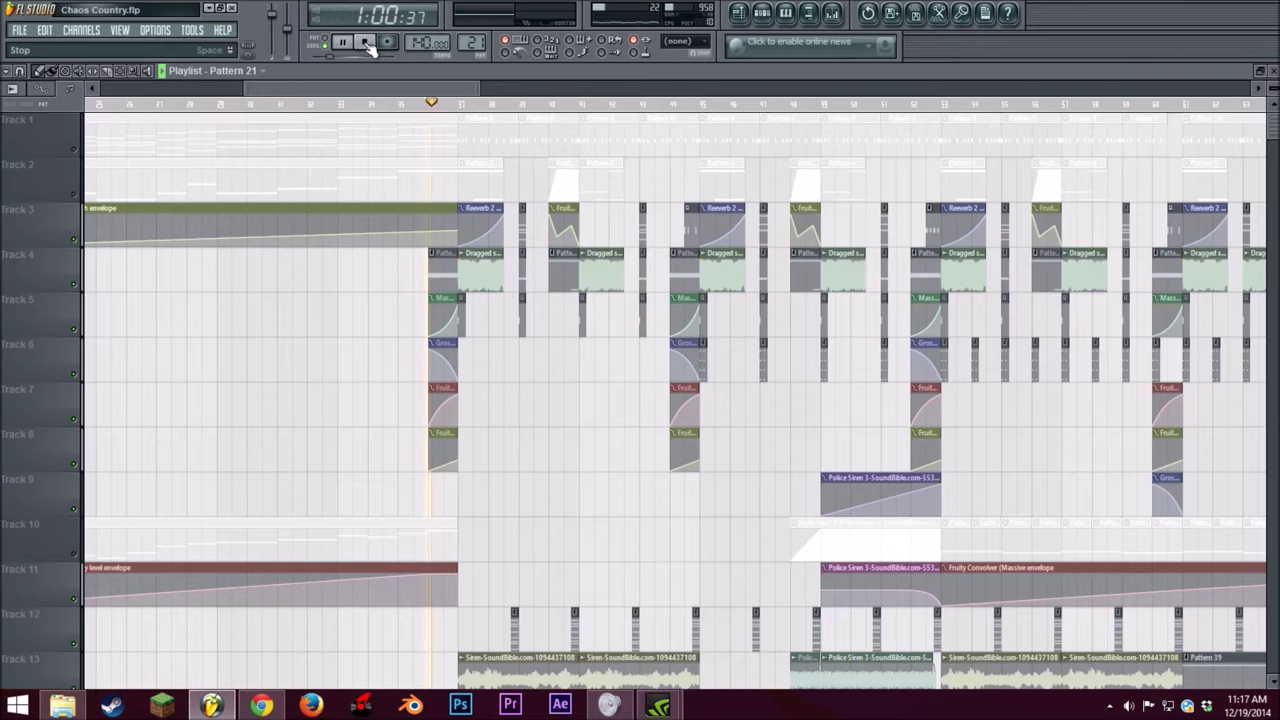
{"action": "left_click", "coordinate": [366, 42]}
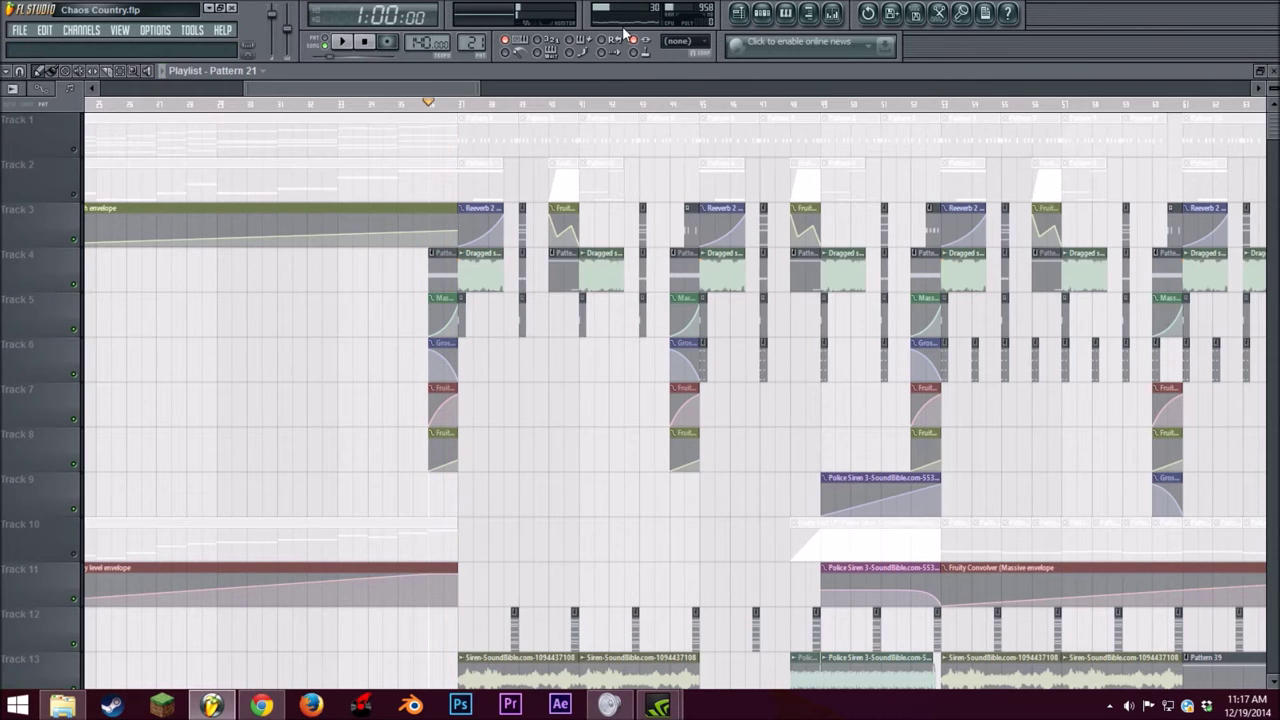
Step: Select Pattern 14 in the step sequencer and open the synth of its Massive #2 channel
{"action": "mouse_move", "coordinate": [480, 90]}
{"action": "left_mouse_down"}
{"action": "mouse_move", "coordinate": [372, 91]}
{"action": "mouse_move", "coordinate": [408, 91]}
{"action": "left_mouse_up"}
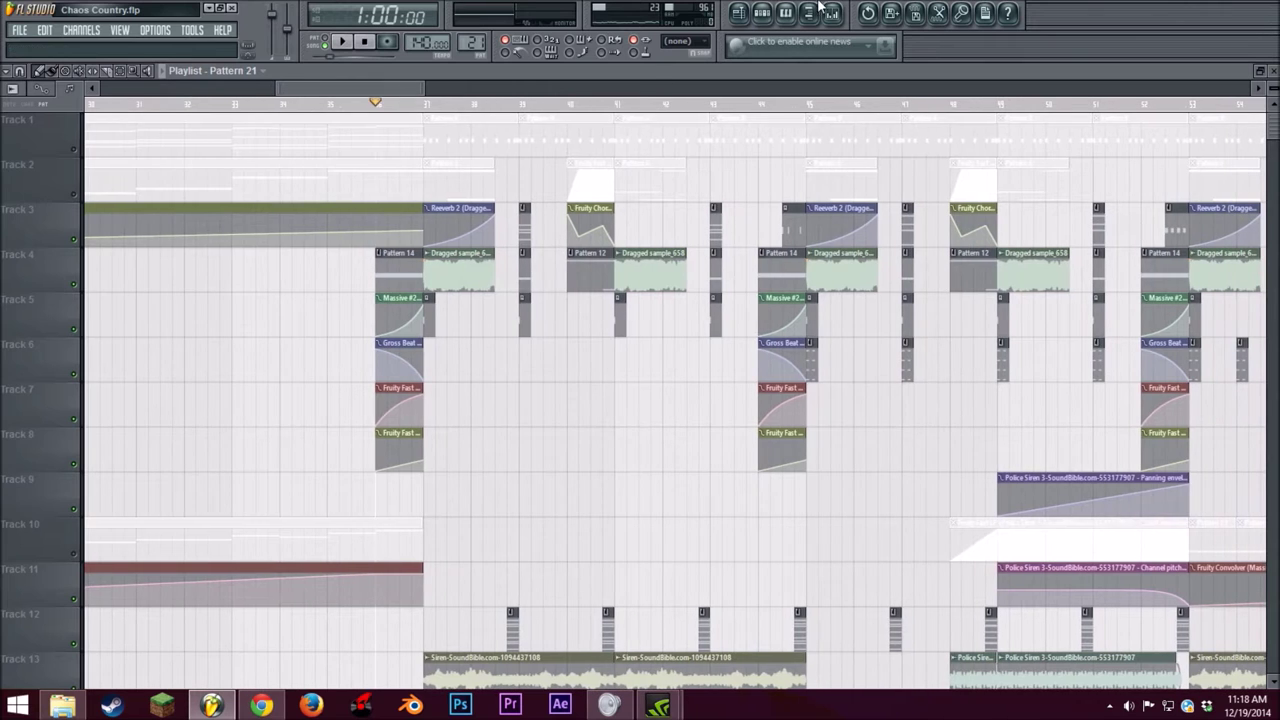
{"action": "left_click", "coordinate": [762, 12]}
{"action": "left_click", "coordinate": [395, 190]}
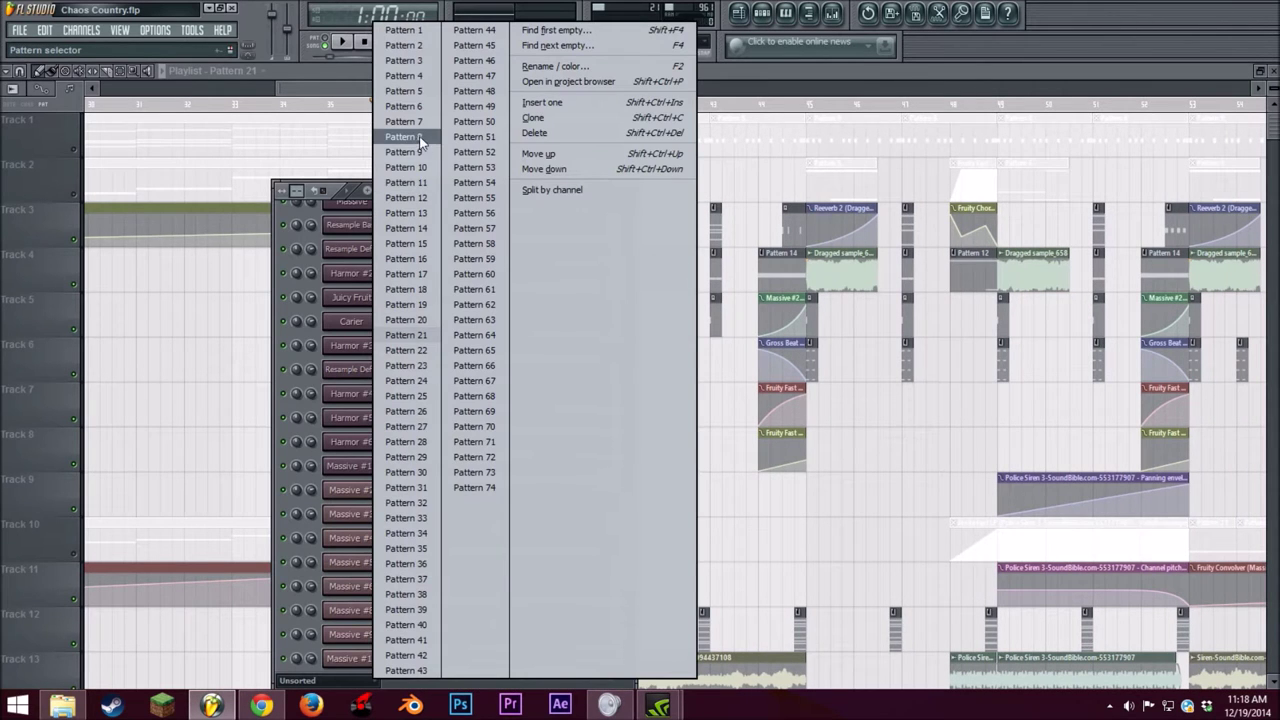
{"action": "left_click", "coordinate": [416, 228]}
{"action": "left_click", "coordinate": [362, 490]}
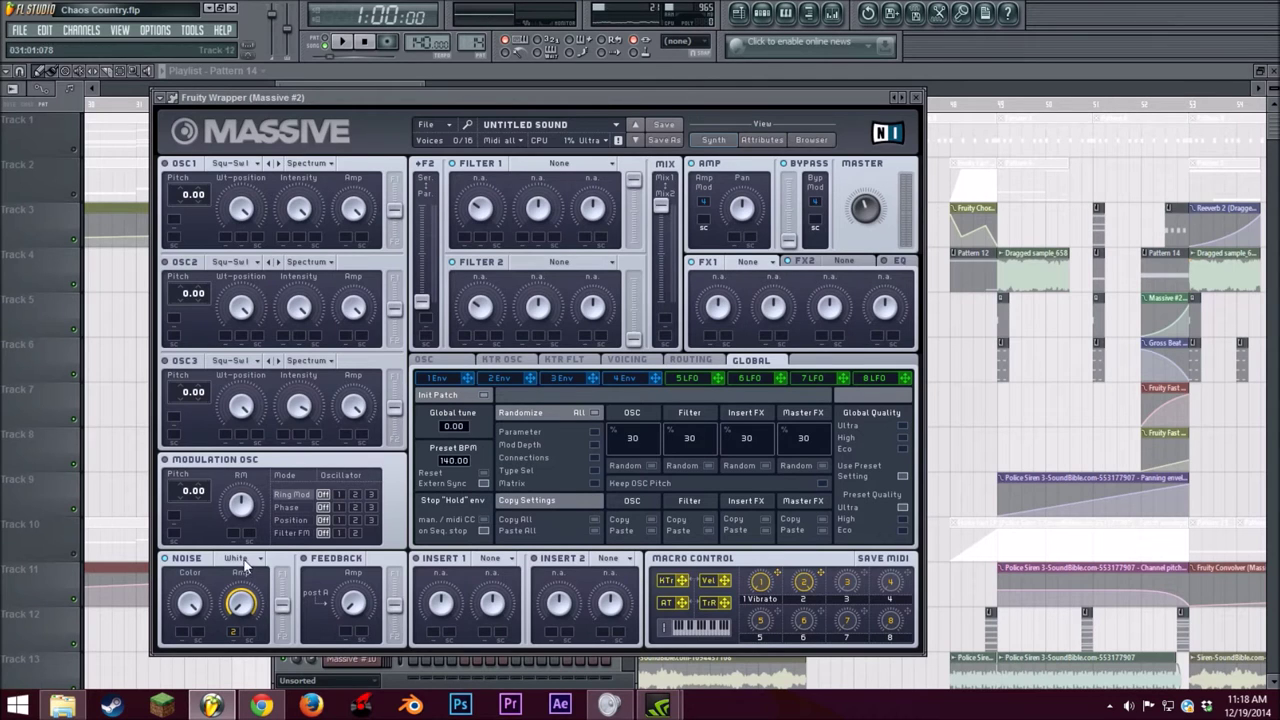
Step: Examine Massive #2's noise type, noise section, macro controls and voicing page
{"action": "left_click", "coordinate": [243, 562]}
{"action": "left_click", "coordinate": [192, 563]}
{"action": "mouse_move", "coordinate": [810, 586]}
{"action": "left_mouse_down"}
{"action": "mouse_move", "coordinate": [810, 535]}
{"action": "mouse_move", "coordinate": [810, 586]}
{"action": "left_mouse_up"}
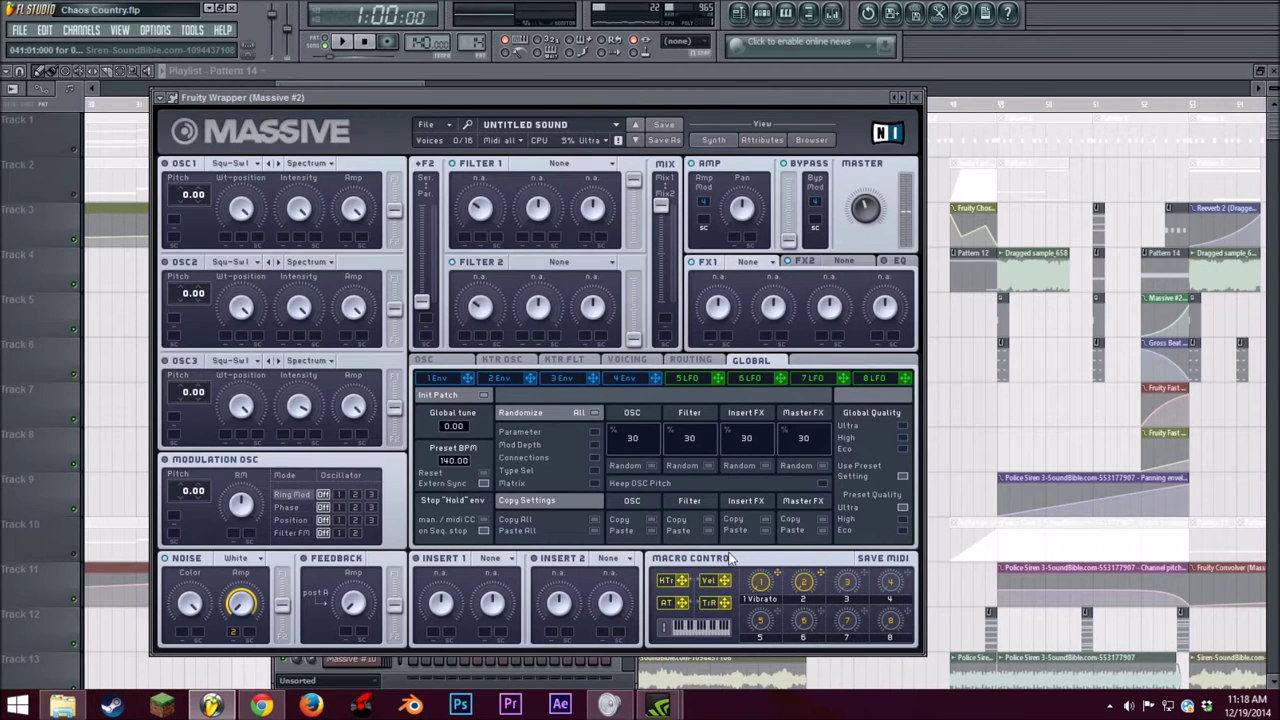
{"action": "left_click", "coordinate": [630, 377]}
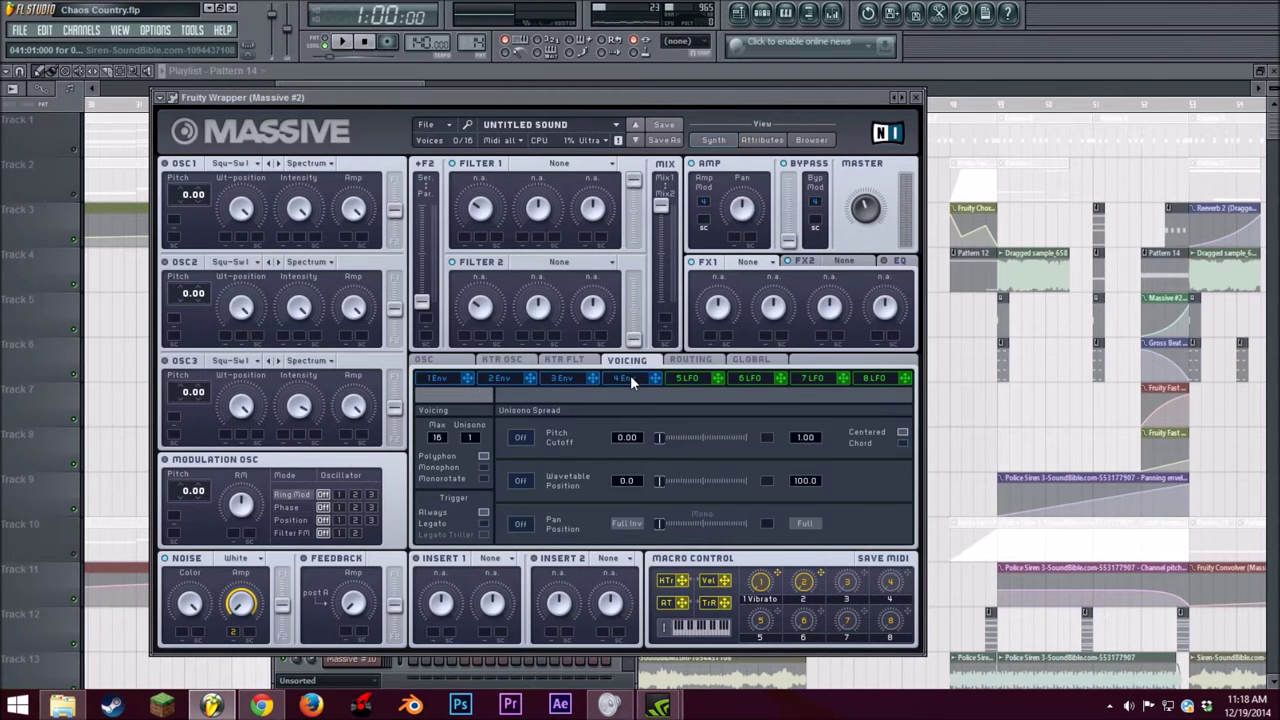
Step: Close Massive #2's synth, bring up its mixer track with the effect slots in view, and open Fruity Parametric EQ 2
{"action": "left_click", "coordinate": [915, 97]}
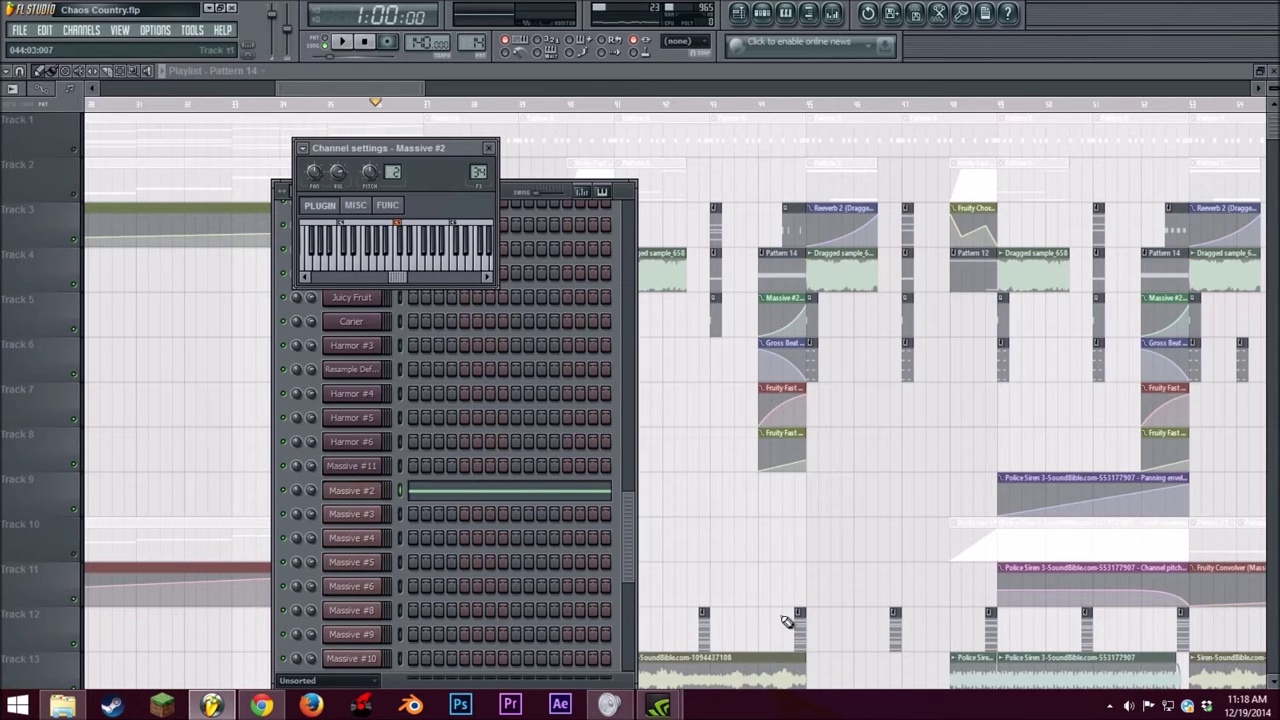
{"action": "key", "text": "F9"}
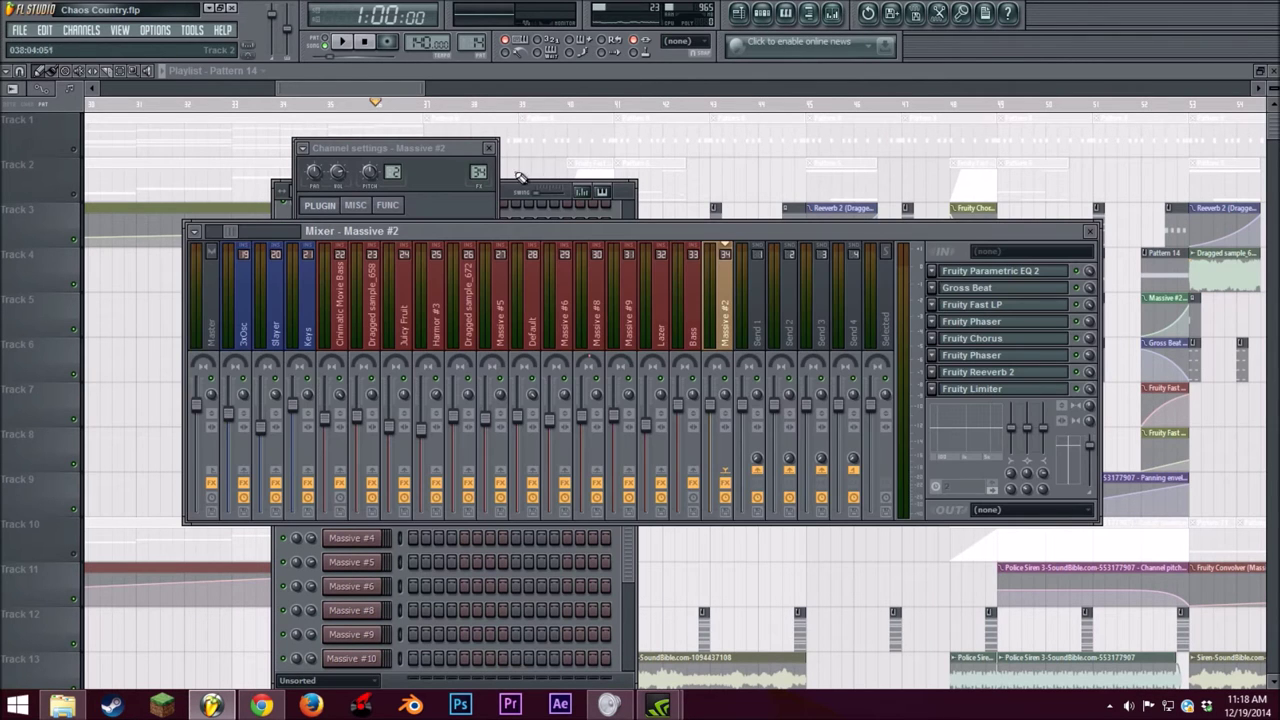
{"action": "left_click_drag", "start_coordinate": [840, 237], "coordinate": [560, 303]}
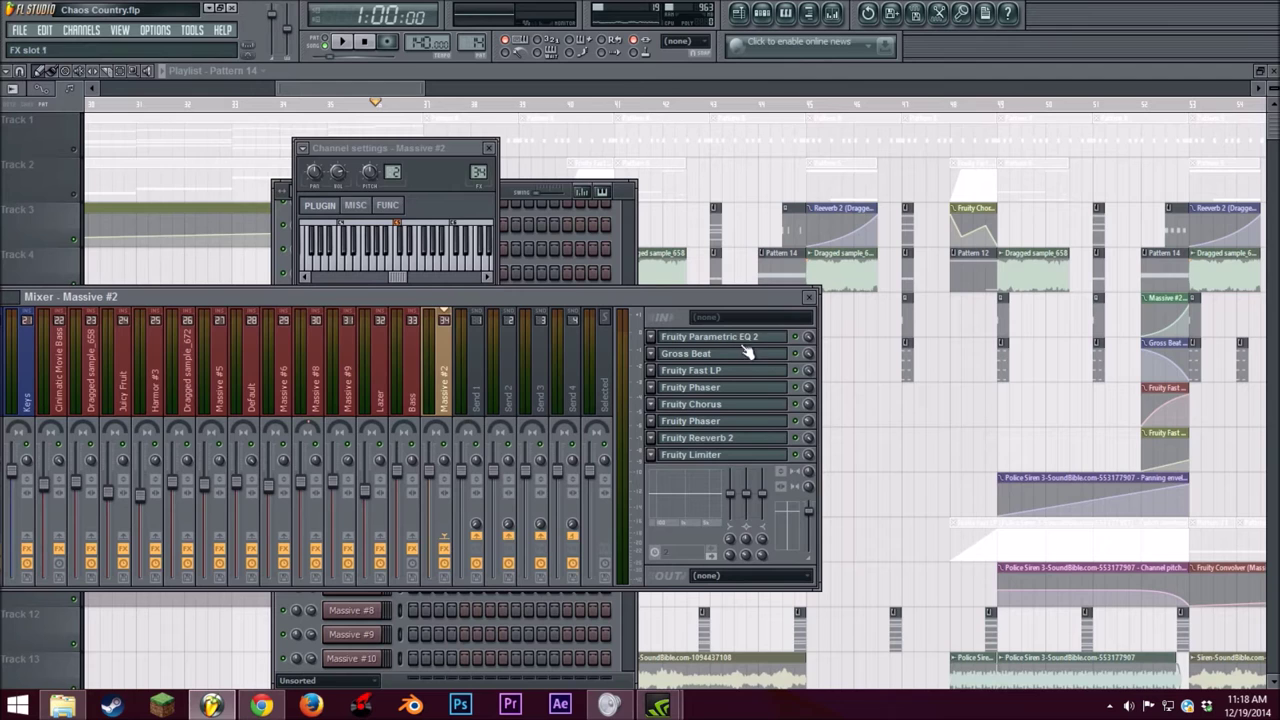
{"action": "left_click", "coordinate": [736, 340]}
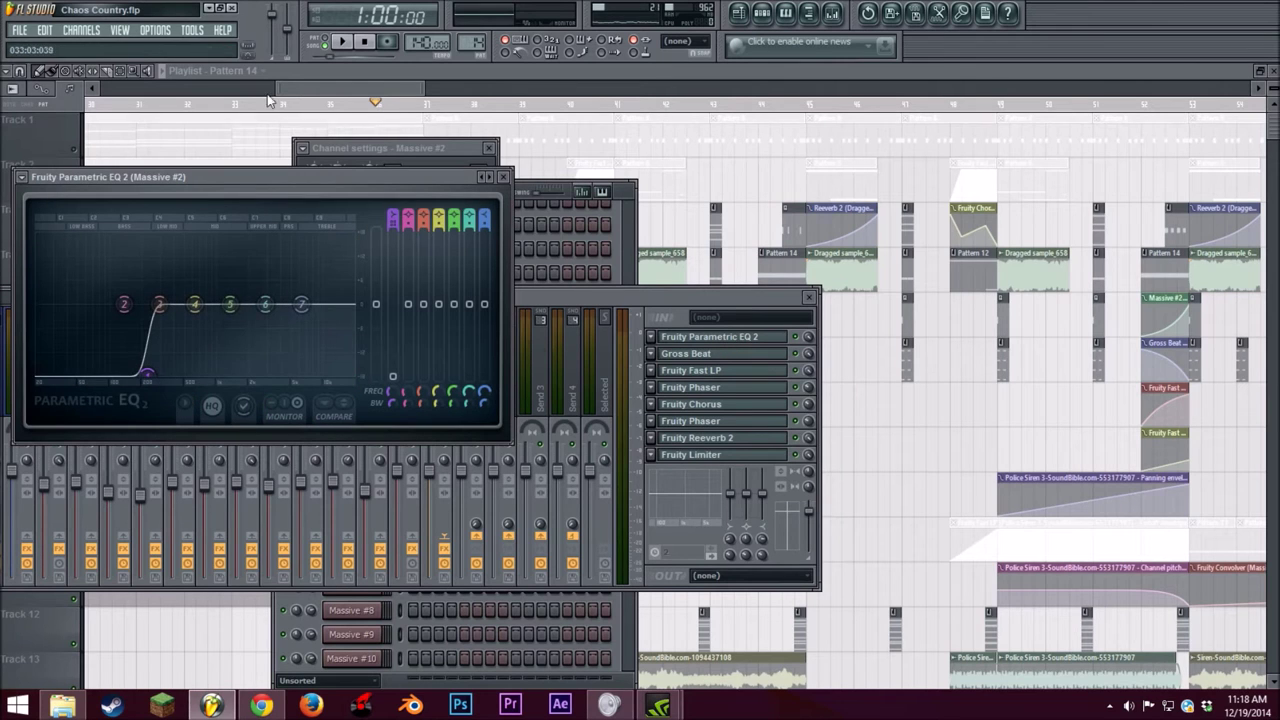
Step: Play the song briefly with Massive #2's Fruity Parametric EQ 2 in view, and close the equalizer
{"action": "left_click", "coordinate": [342, 42]}
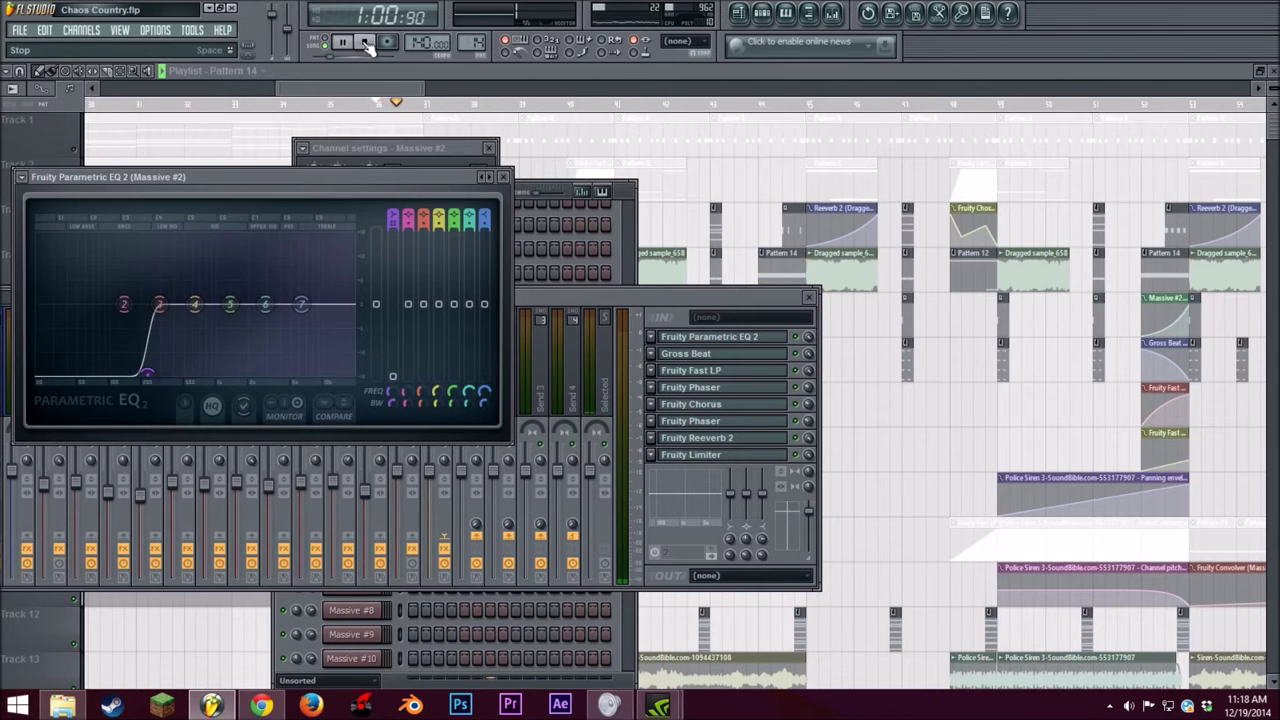
{"action": "left_click", "coordinate": [366, 45]}
{"action": "left_click", "coordinate": [503, 178]}
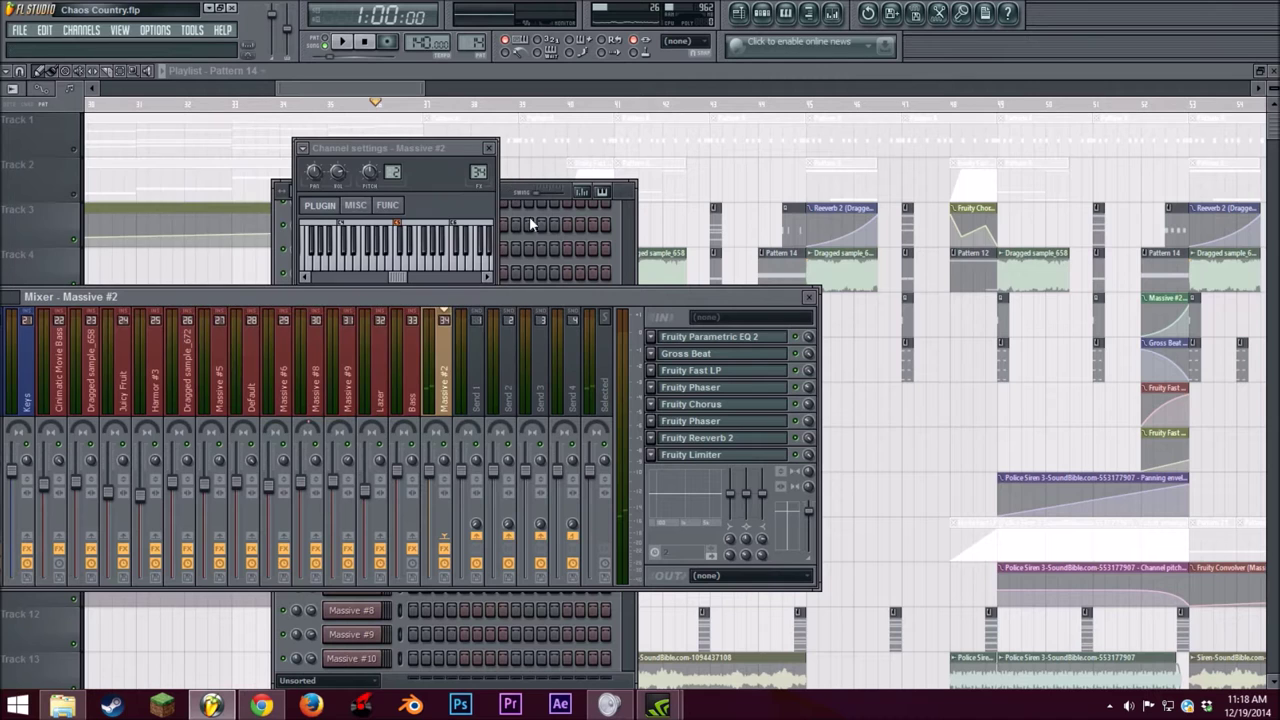
Step: Show Gross Beat's 1/4 Bt Gate volume envelope on Massive #2, and close it together with the channel settings
{"action": "left_click", "coordinate": [718, 356]}
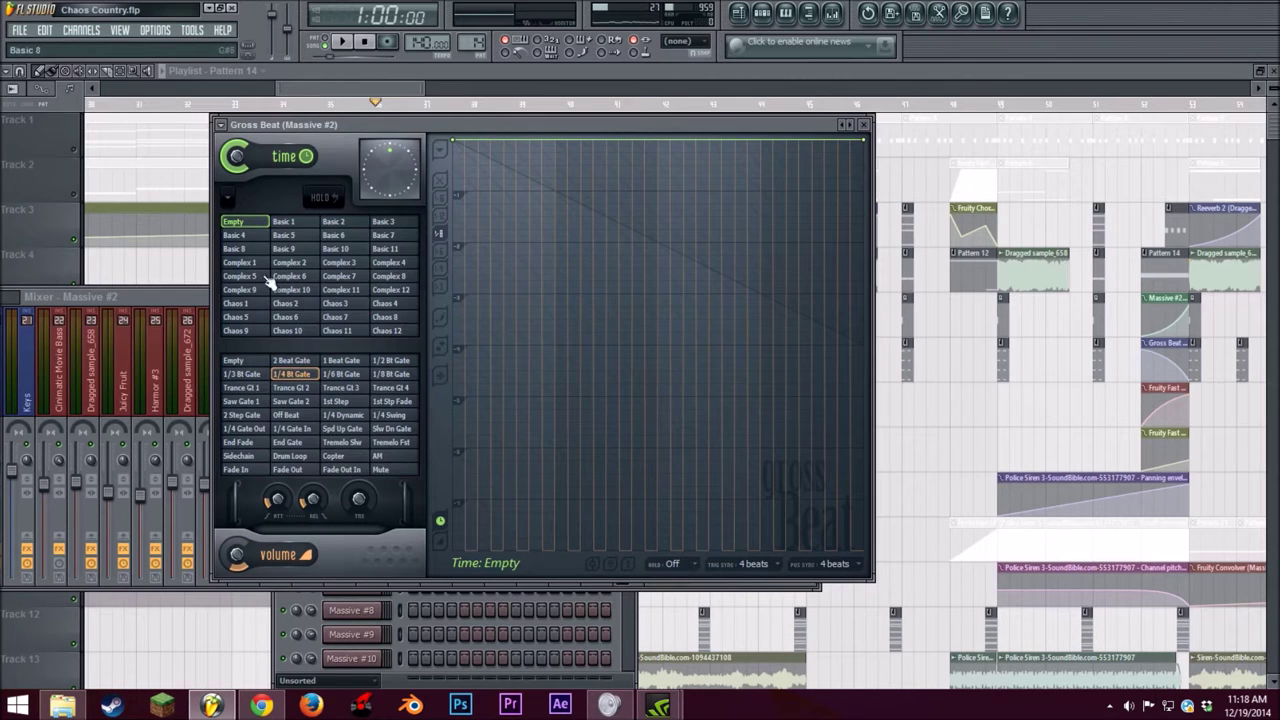
{"action": "left_click", "coordinate": [295, 375]}
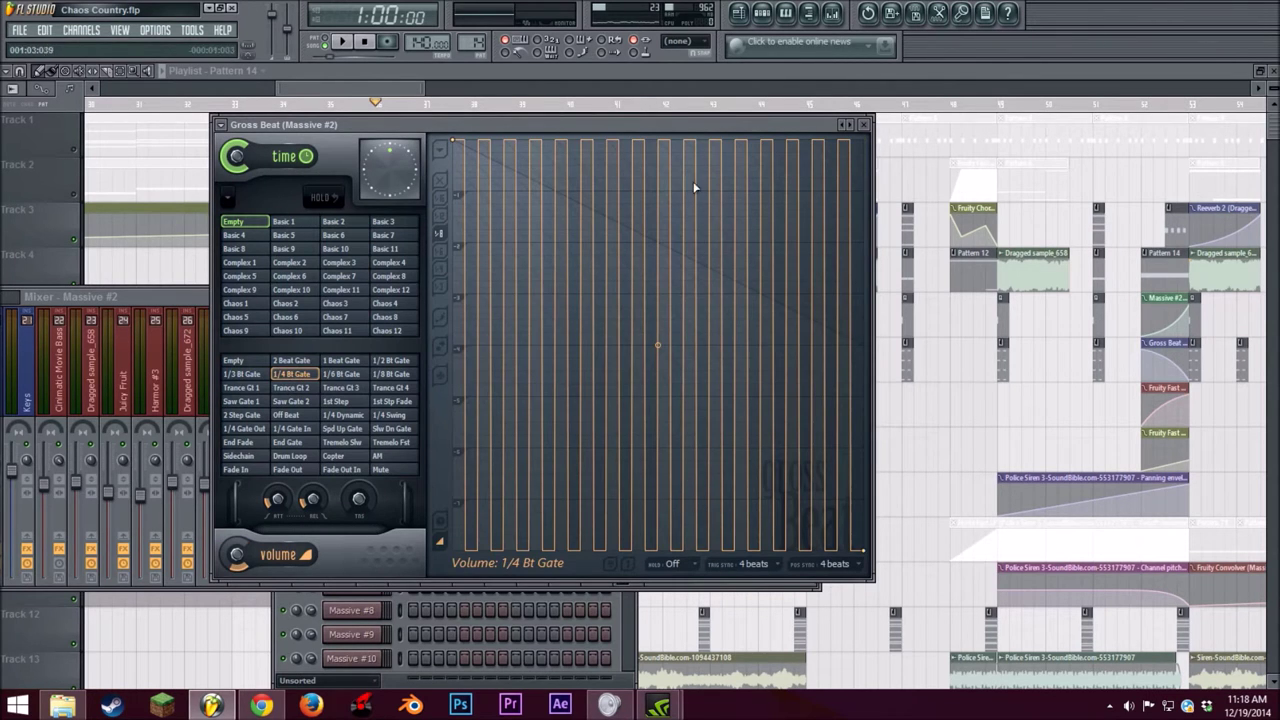
{"action": "left_click_drag", "start_coordinate": [655, 127], "coordinate": [605, 169]}
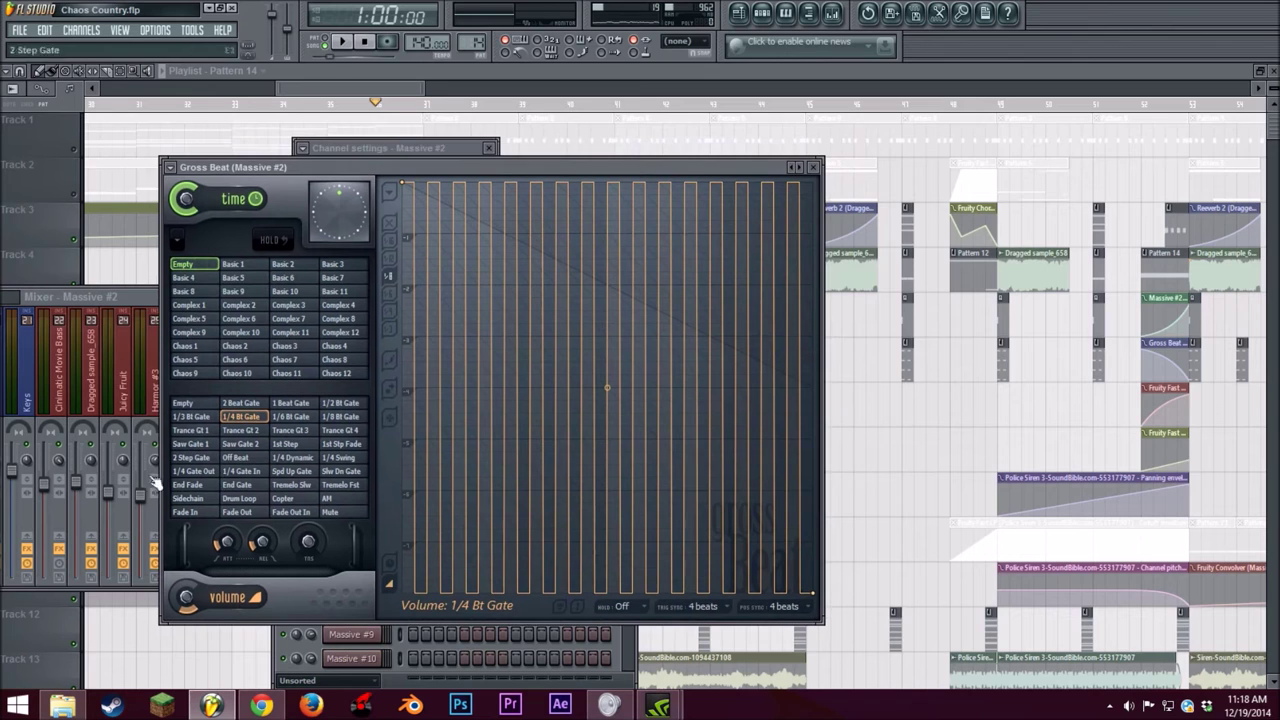
{"action": "left_click", "coordinate": [815, 168]}
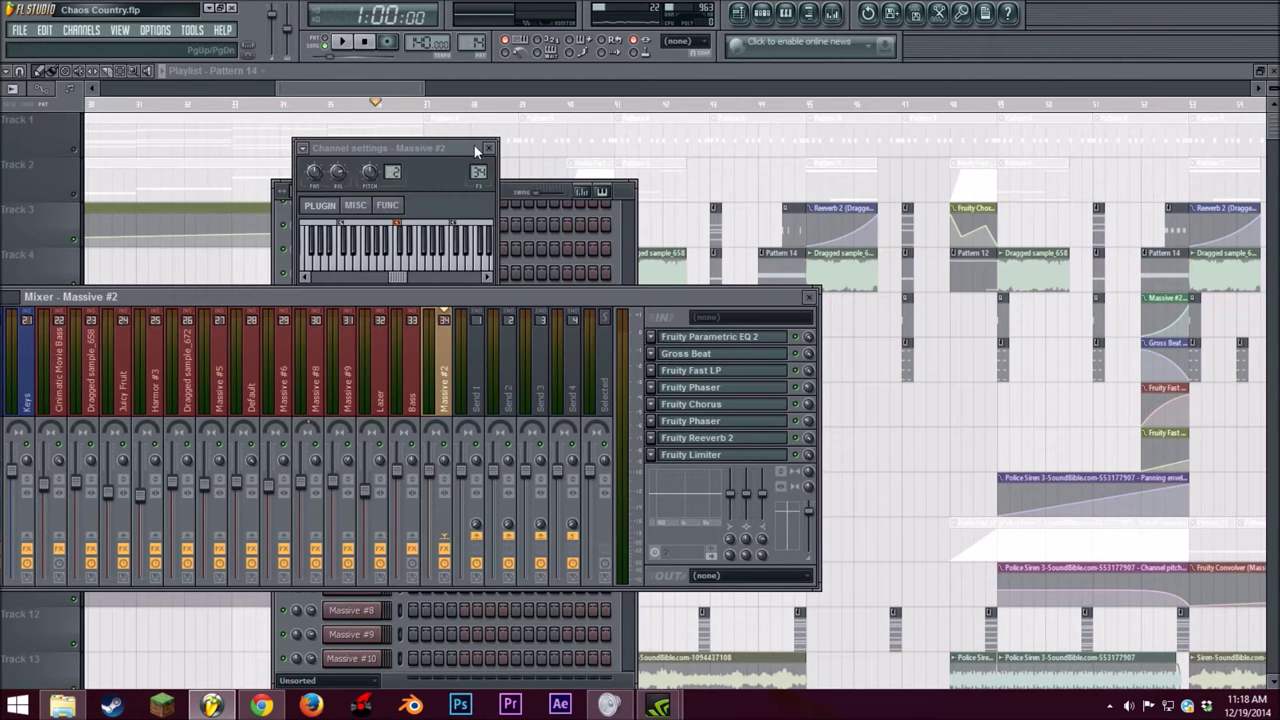
{"action": "left_click", "coordinate": [488, 148]}
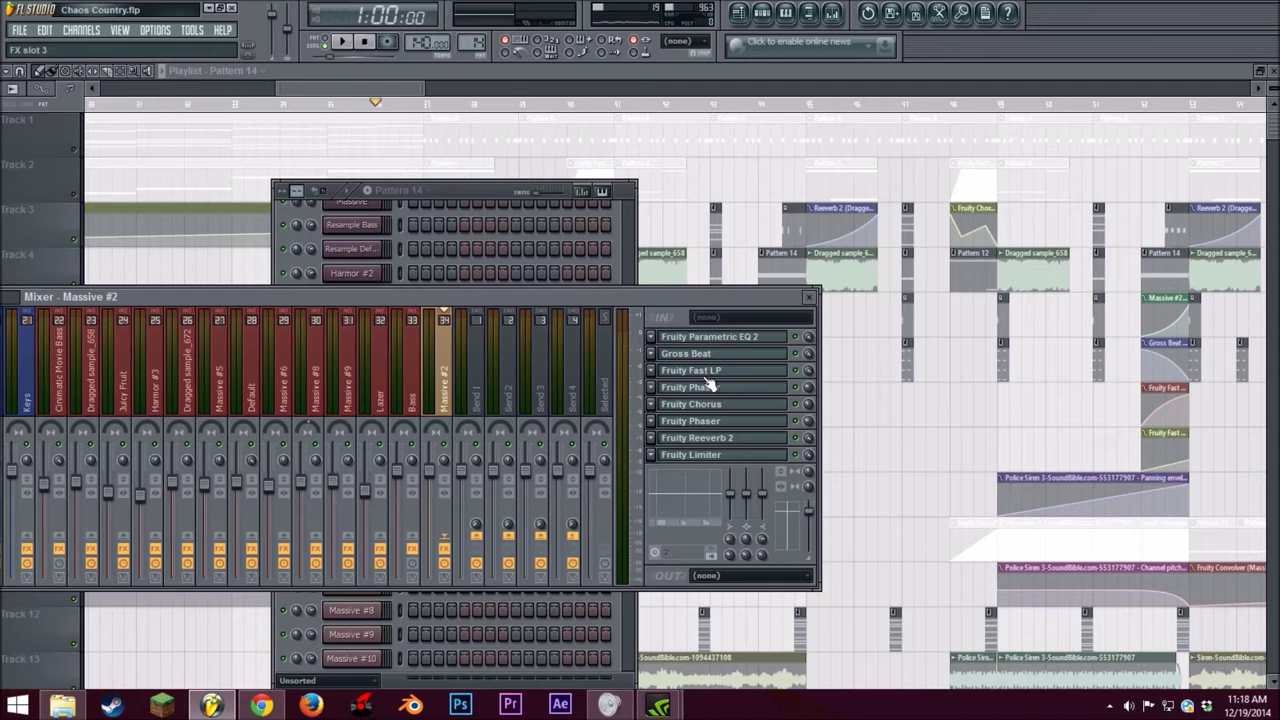
Step: Open Massive #2's Fruity Fast LP, play the song briefly with the filter in view, and close it
{"action": "left_click", "coordinate": [751, 372]}
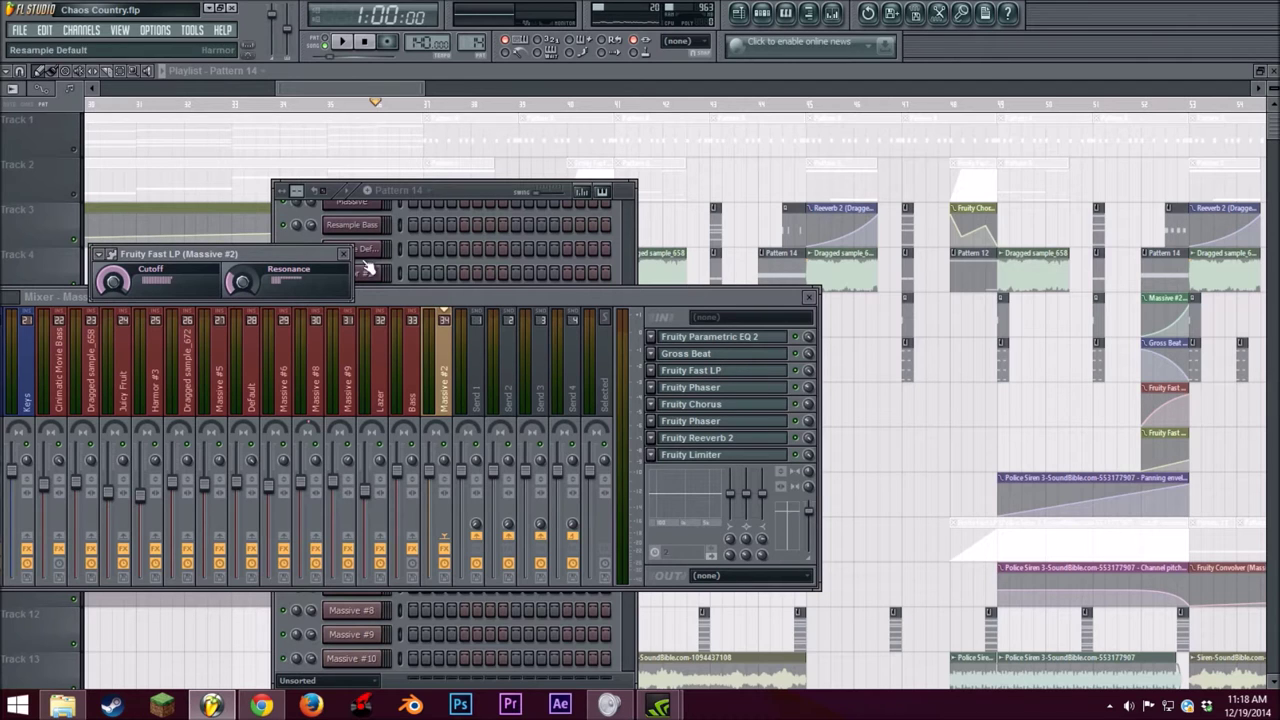
{"action": "left_click", "coordinate": [341, 42]}
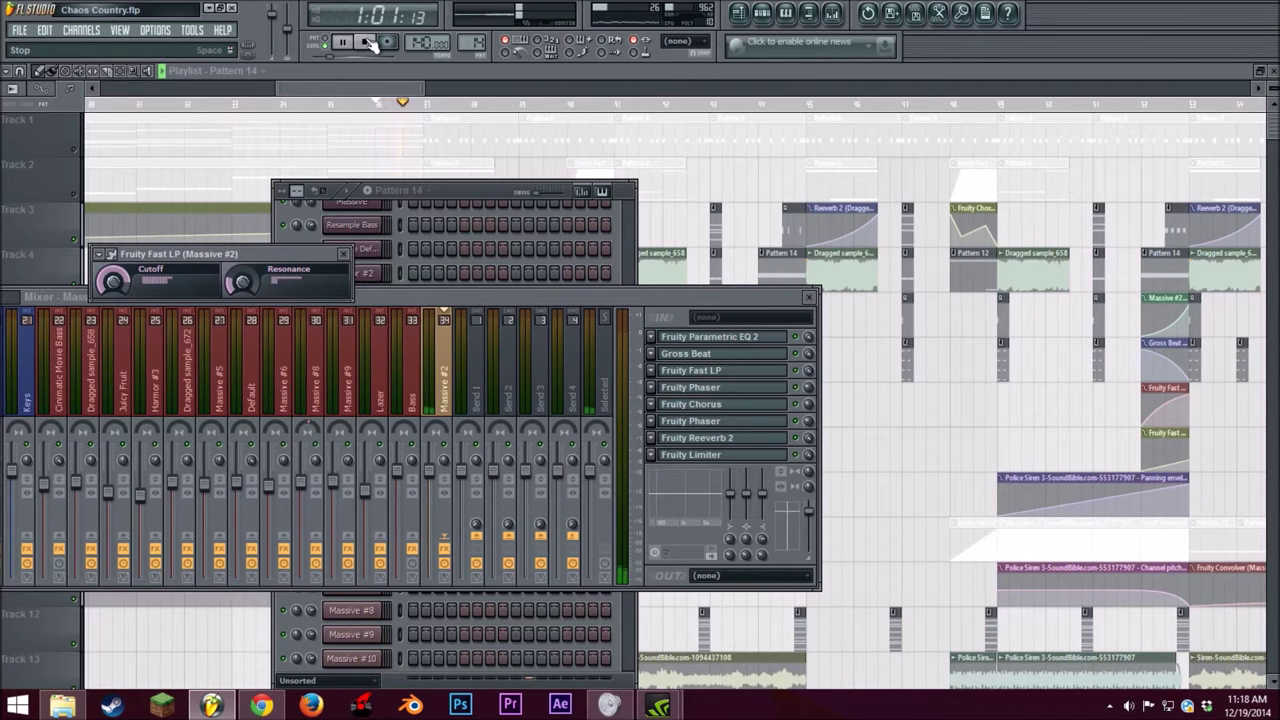
{"action": "left_click", "coordinate": [368, 44]}
{"action": "left_click", "coordinate": [343, 254]}
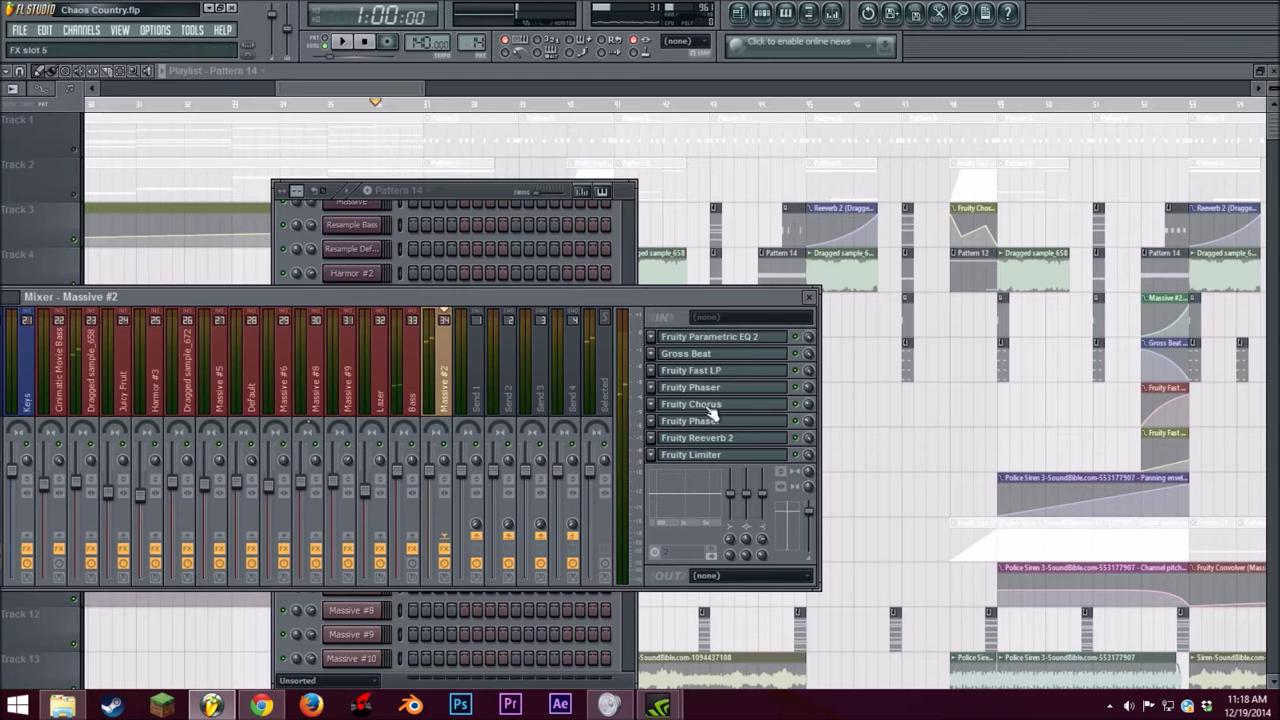
Step: Check the first Fruity Phaser on Massive #2 while playing the song briefly, and close it
{"action": "left_click", "coordinate": [712, 389]}
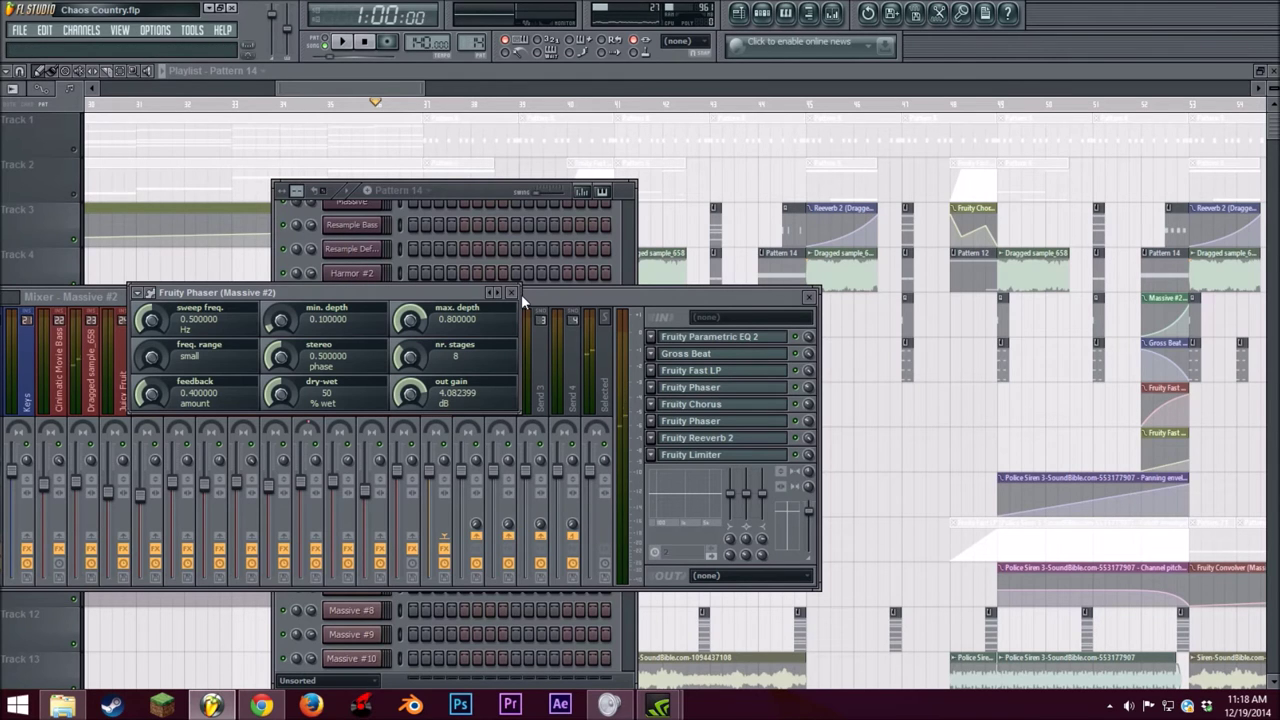
{"action": "left_click", "coordinate": [341, 42]}
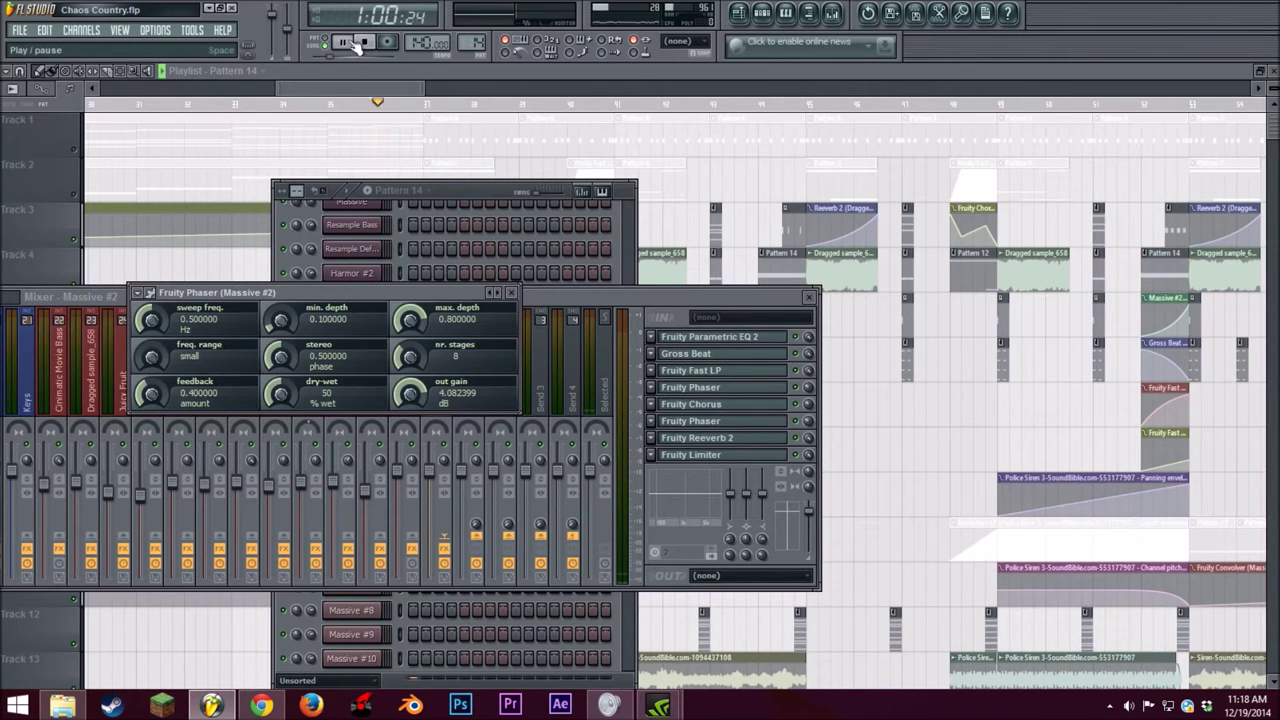
{"action": "left_click", "coordinate": [368, 44]}
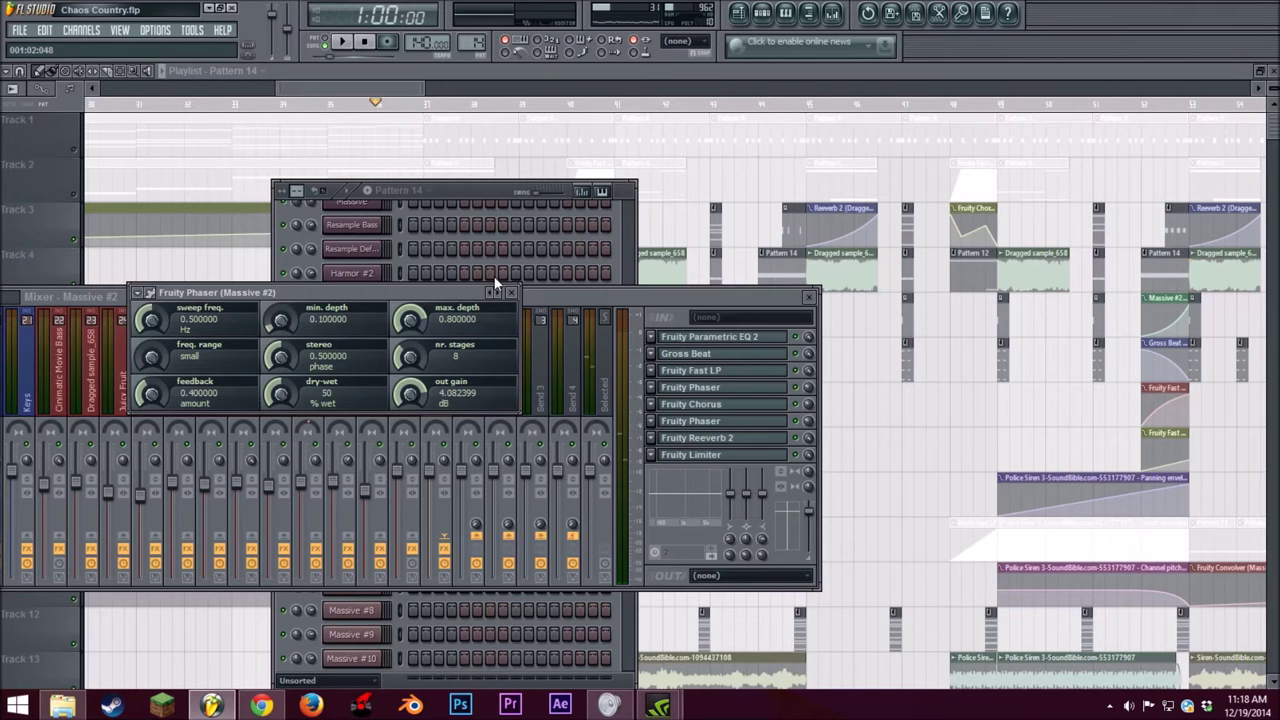
{"action": "left_click", "coordinate": [511, 292]}
Step: Review the settings of Massive #2's Fruity Chorus and the second Fruity Phaser, closing each one
{"action": "left_click", "coordinate": [708, 405]}
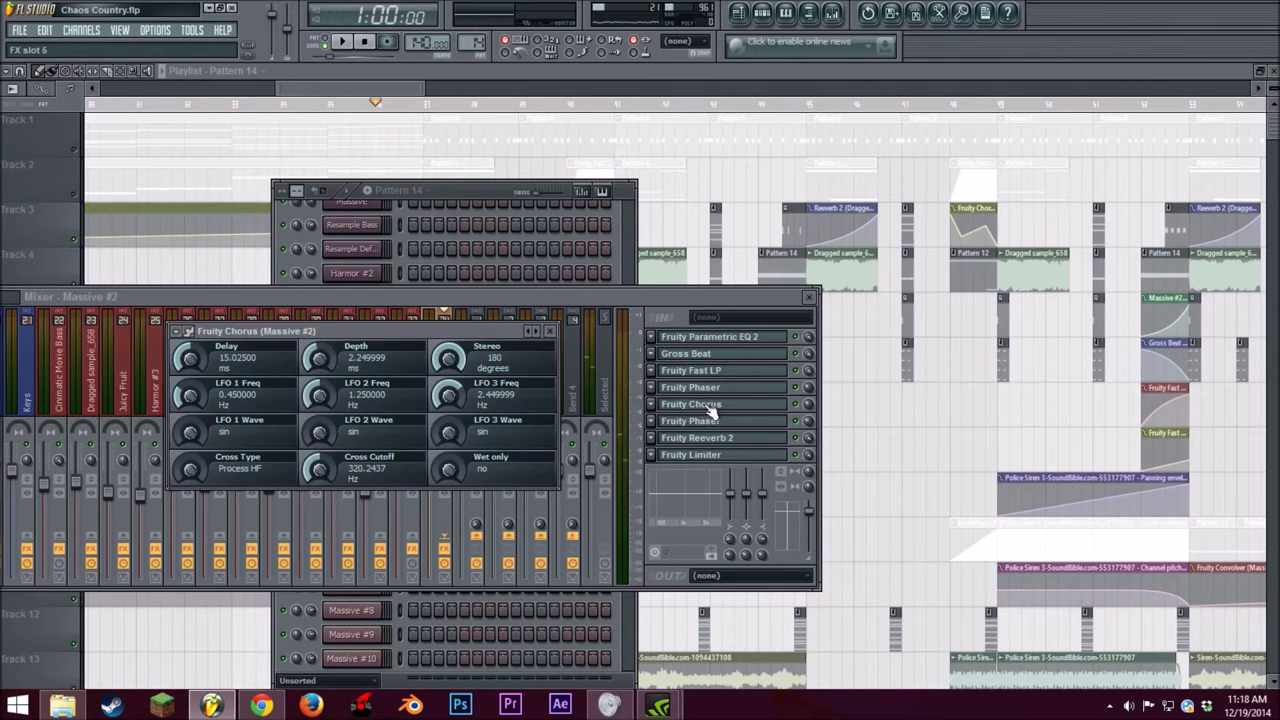
{"action": "left_click", "coordinate": [553, 333]}
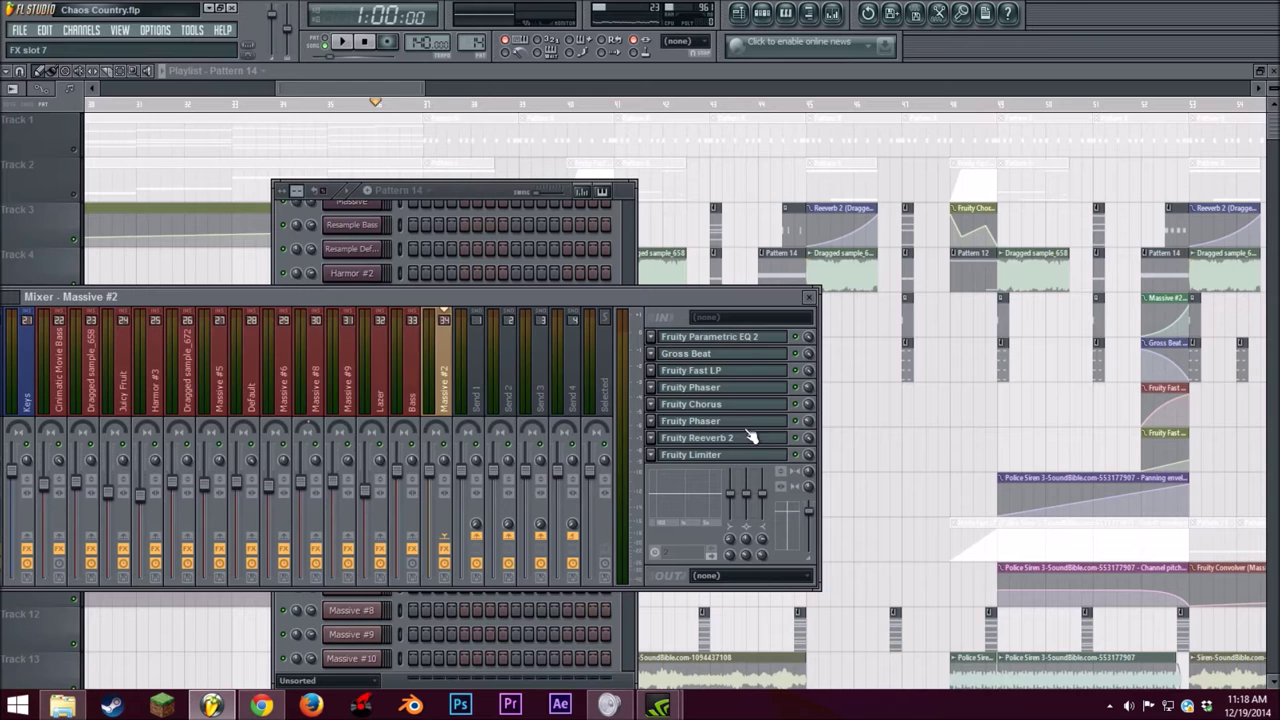
{"action": "left_click", "coordinate": [724, 406]}
{"action": "left_click", "coordinate": [549, 331]}
{"action": "left_click", "coordinate": [688, 422]}
{"action": "left_click", "coordinate": [588, 369]}
Step: Open Fruity Reeverb 2 on the Massive #2 mixer track and place its expanded window over the mixer
{"action": "left_click", "coordinate": [733, 443]}
{"action": "left_click_drag", "start_coordinate": [603, 276], "coordinate": [279, 430]}
{"action": "left_click_drag", "start_coordinate": [445, 487], "coordinate": [483, 364]}
{"action": "double_click", "coordinate": [483, 364]}
{"action": "left_click", "coordinate": [500, 360]}
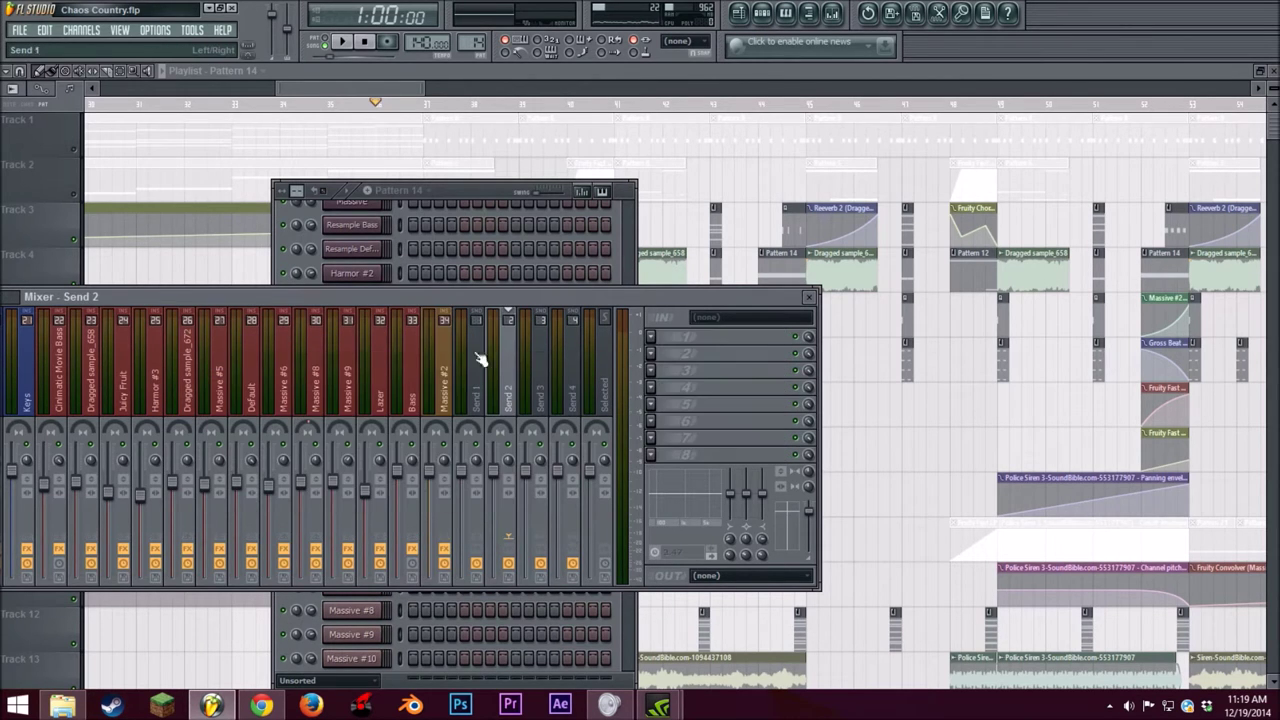
{"action": "left_click", "coordinate": [455, 365]}
{"action": "left_click", "coordinate": [740, 437]}
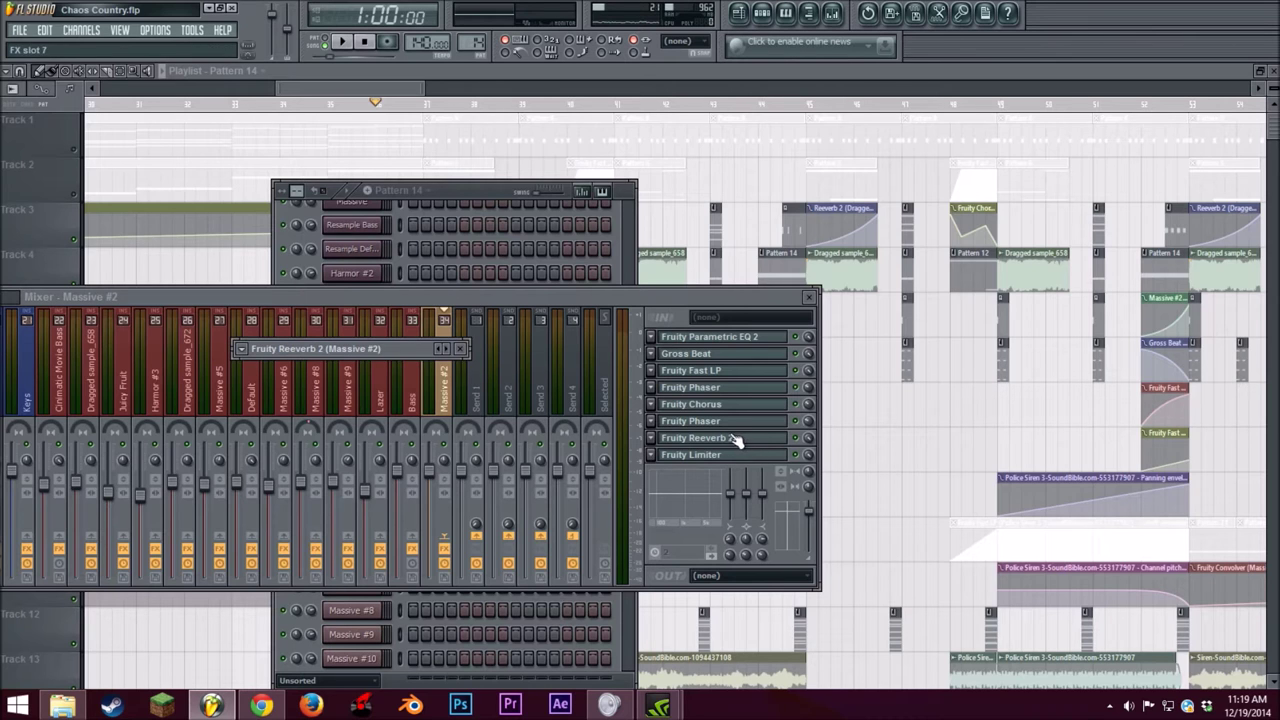
{"action": "double_click", "coordinate": [377, 349]}
{"action": "left_click_drag", "start_coordinate": [374, 344], "coordinate": [411, 310]}
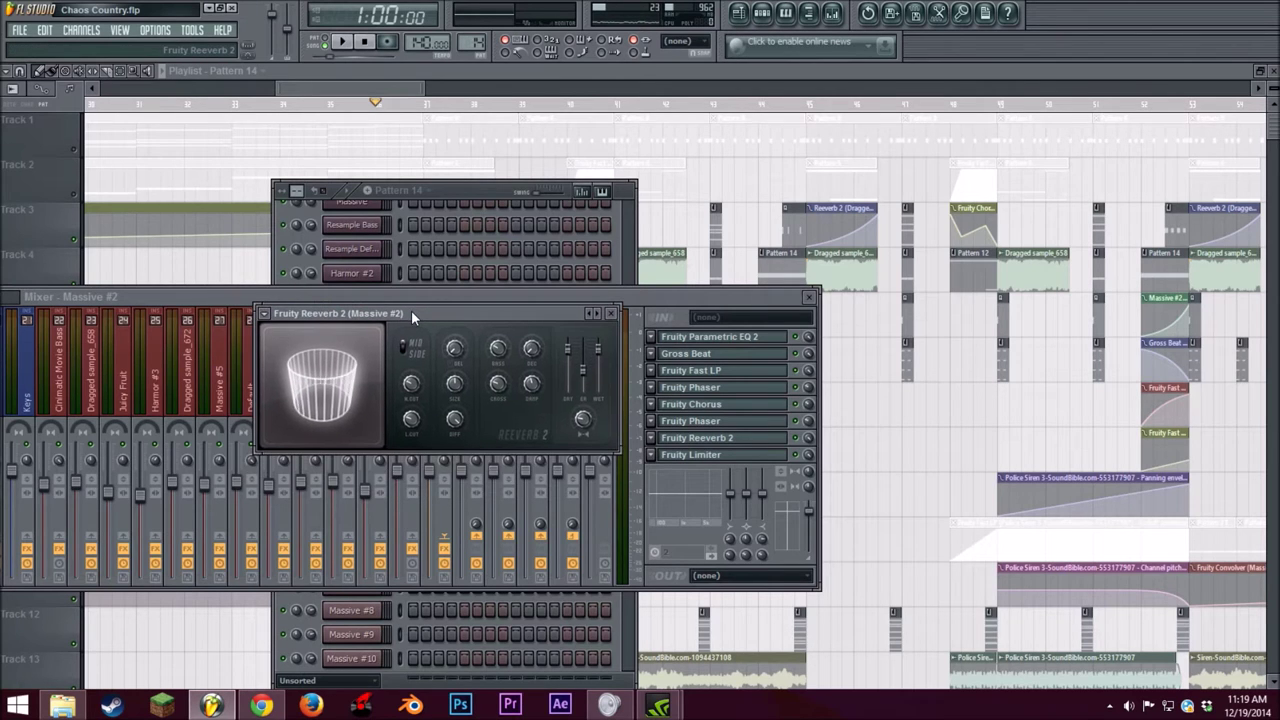
Step: Play a few test notes with the reverb settings in view, and close Fruity Reeverb 2
{"action": "key", "text": "z"}
{"action": "key", "text": "b"}
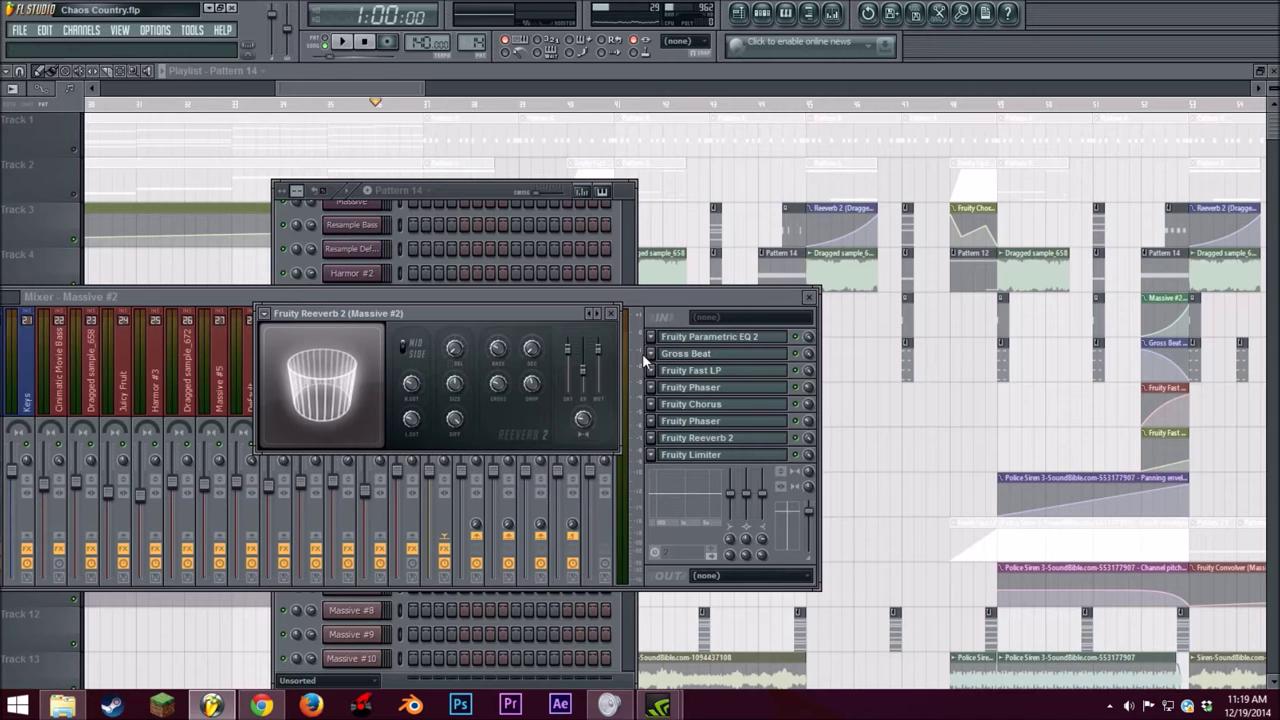
{"action": "key", "text": "n"}
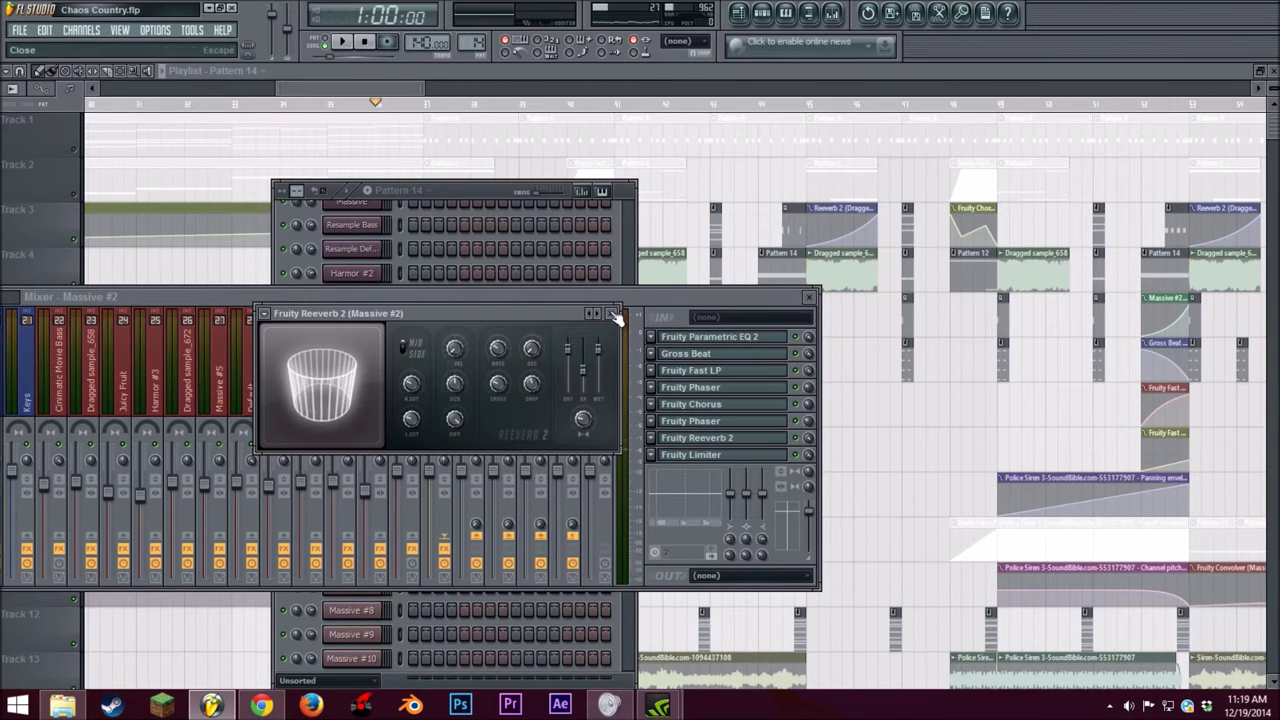
{"action": "left_click", "coordinate": [621, 316]}
Step: Recheck Massive #2's Fruity Phaser settings, and close the phaser and the mixer
{"action": "left_click", "coordinate": [752, 420]}
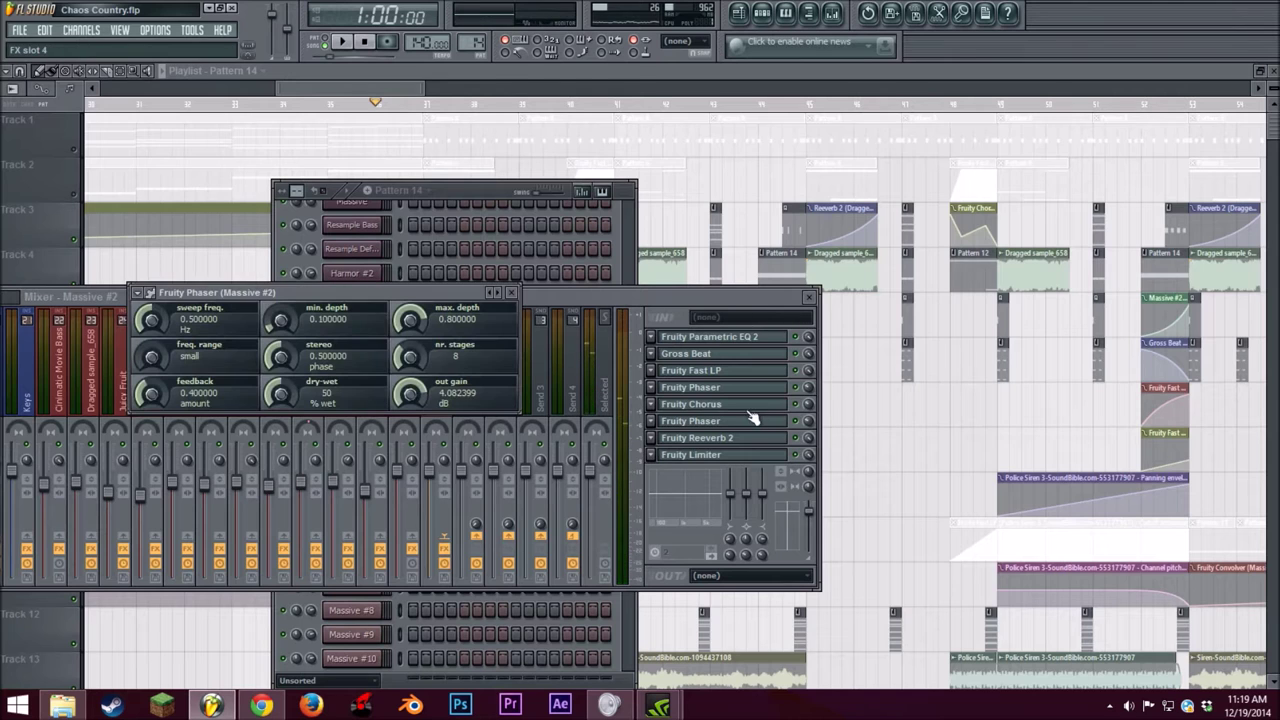
{"action": "left_click", "coordinate": [511, 292]}
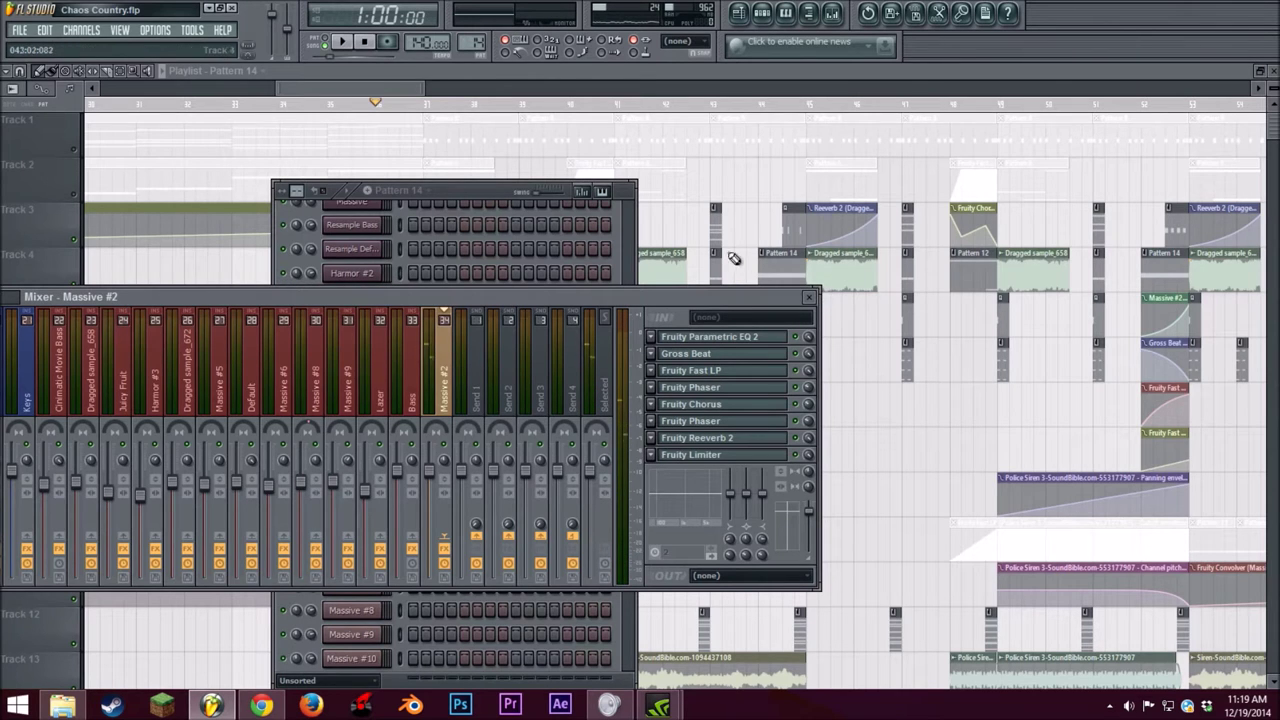
{"action": "left_click", "coordinate": [809, 298]}
Step: Solo Track 4, enable Track 3 as well and play the song briefly from bar 37 to audition the drop
{"action": "left_click_drag", "start_coordinate": [427, 105], "coordinate": [413, 99]}
{"action": "left_click_drag", "start_coordinate": [407, 91], "coordinate": [395, 91]}
{"action": "left_click", "coordinate": [468, 103]}
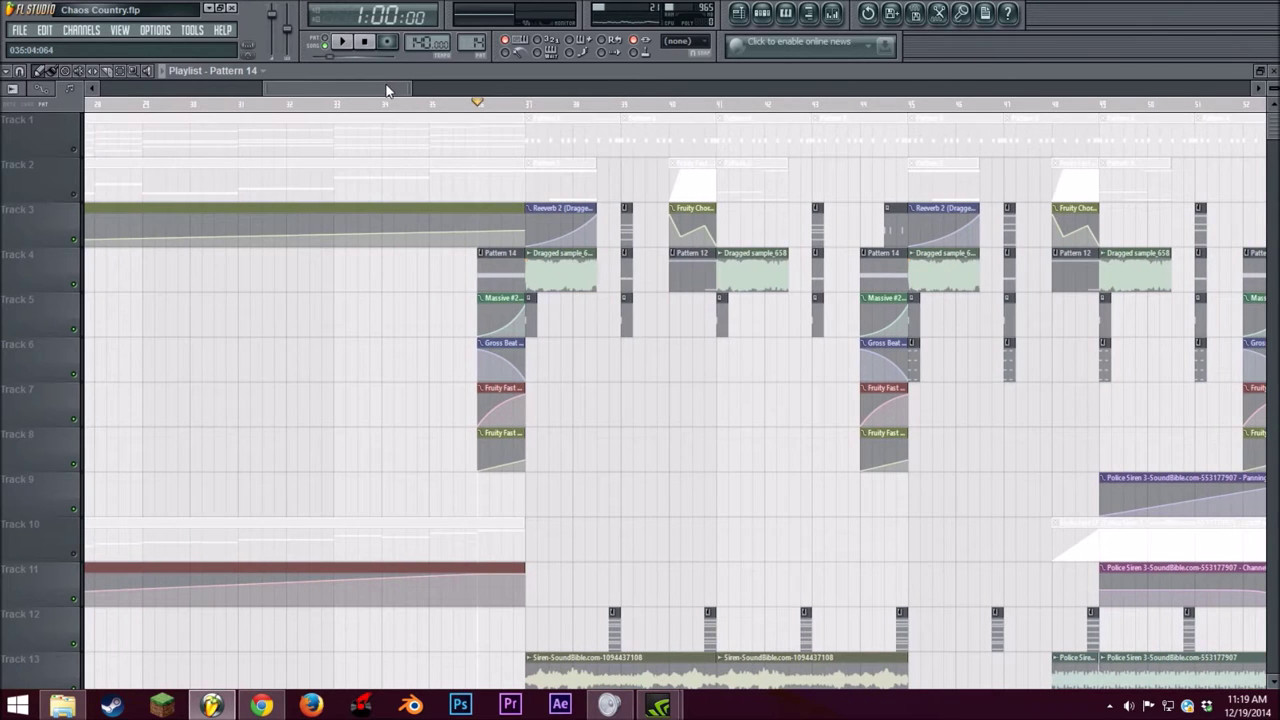
{"action": "scroll", "coordinate": [388, 90], "scroll_direction": "right", "scroll_amount": 3}
{"action": "scroll", "coordinate": [400, 343], "scroll_direction": "down", "scroll_amount": 4}
{"action": "scroll", "coordinate": [408, 343], "scroll_direction": "up", "scroll_amount": 4}
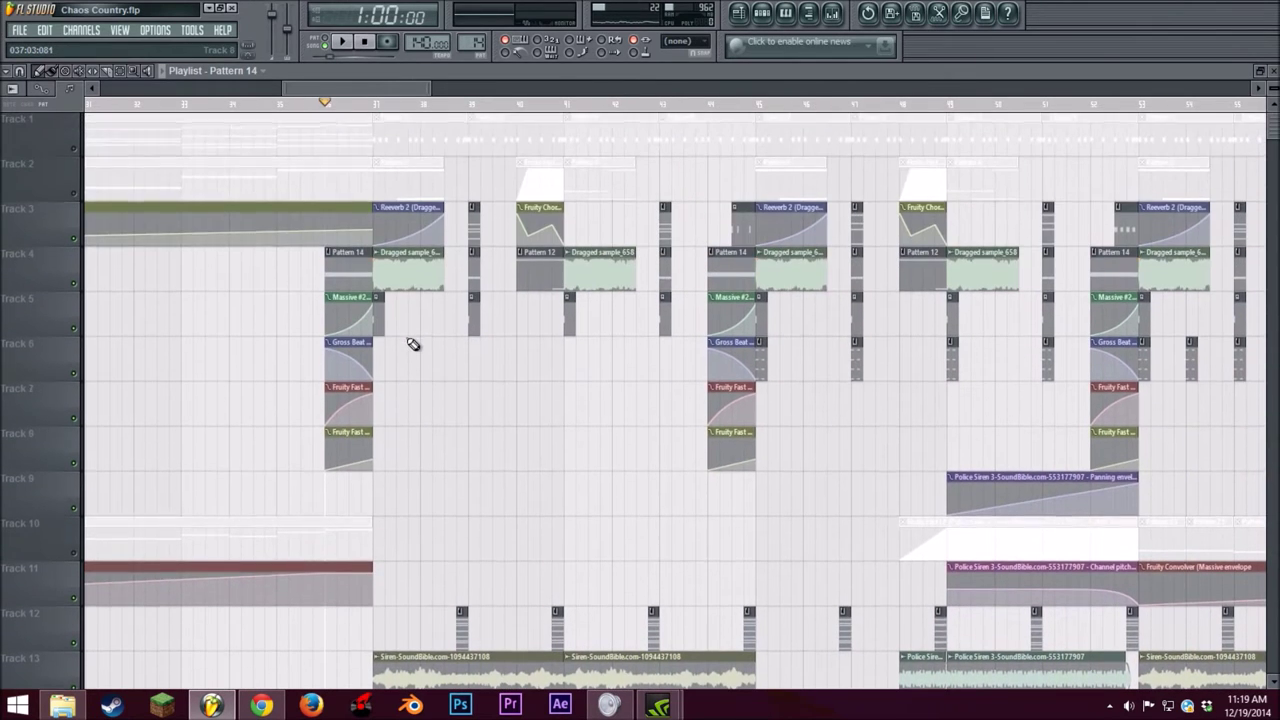
{"action": "right_click", "coordinate": [74, 286]}
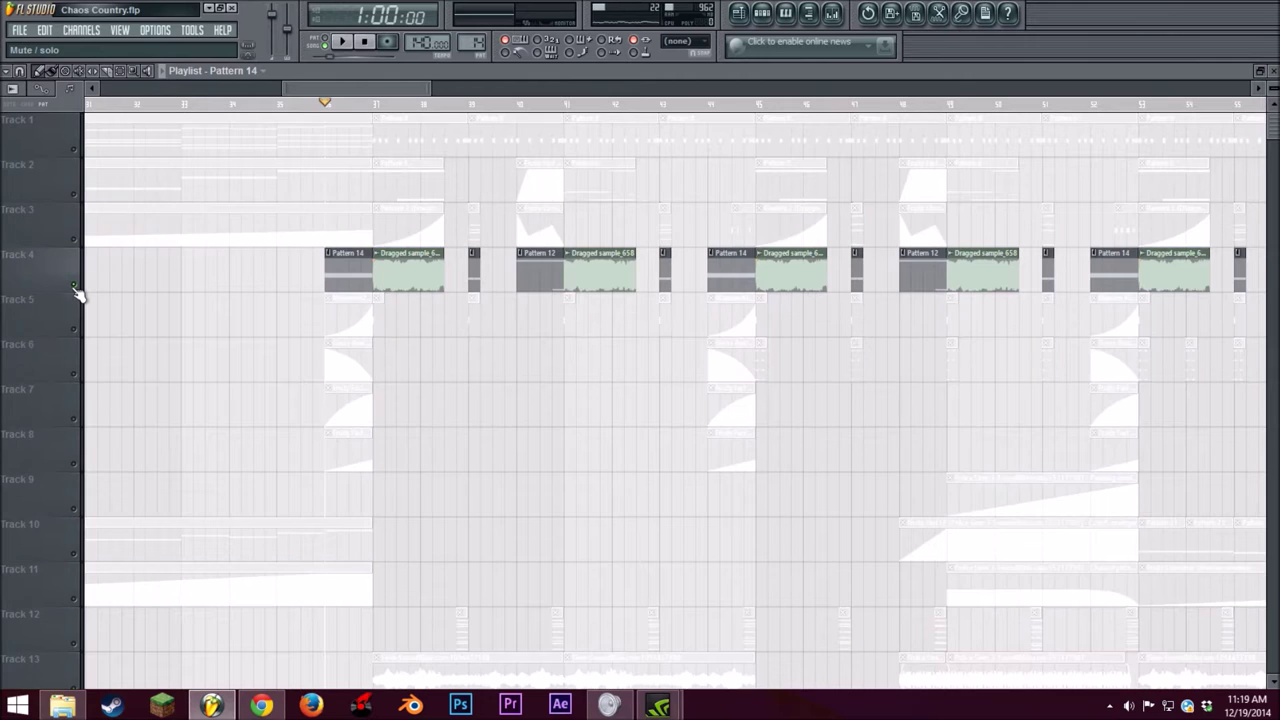
{"action": "left_click", "coordinate": [75, 239]}
{"action": "left_click", "coordinate": [375, 104]}
{"action": "left_click", "coordinate": [341, 42]}
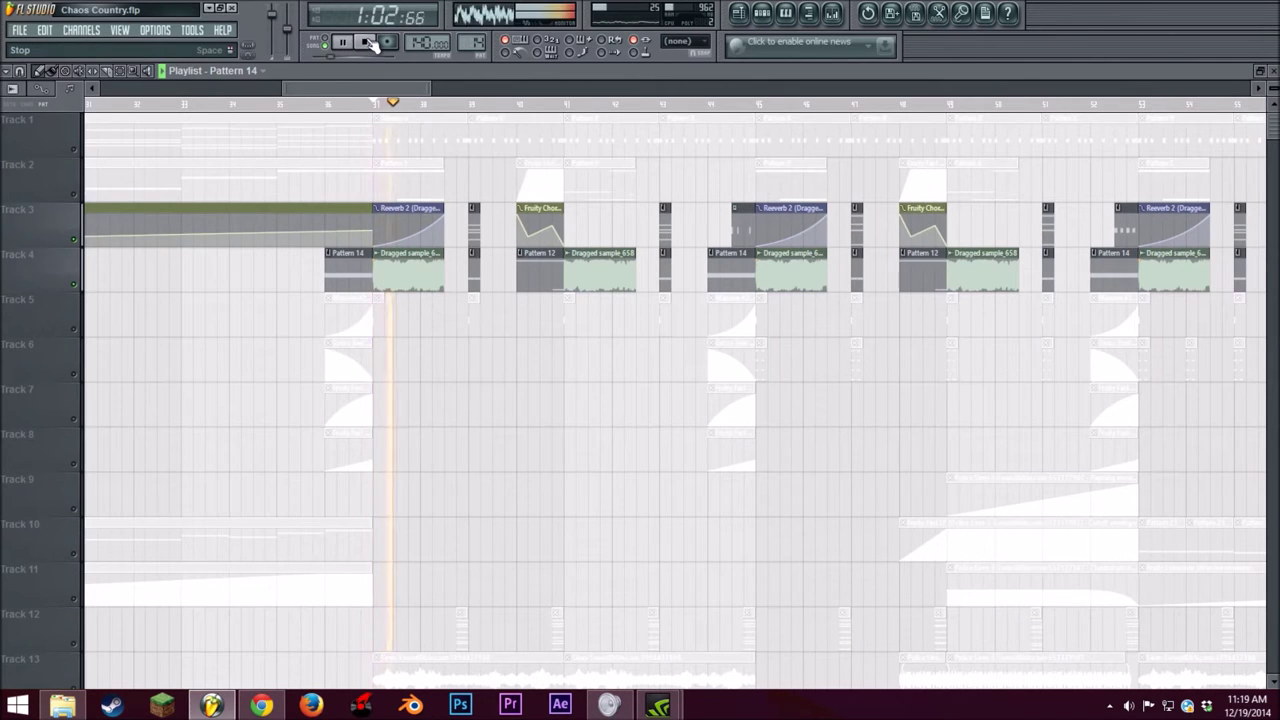
{"action": "left_click", "coordinate": [368, 43]}
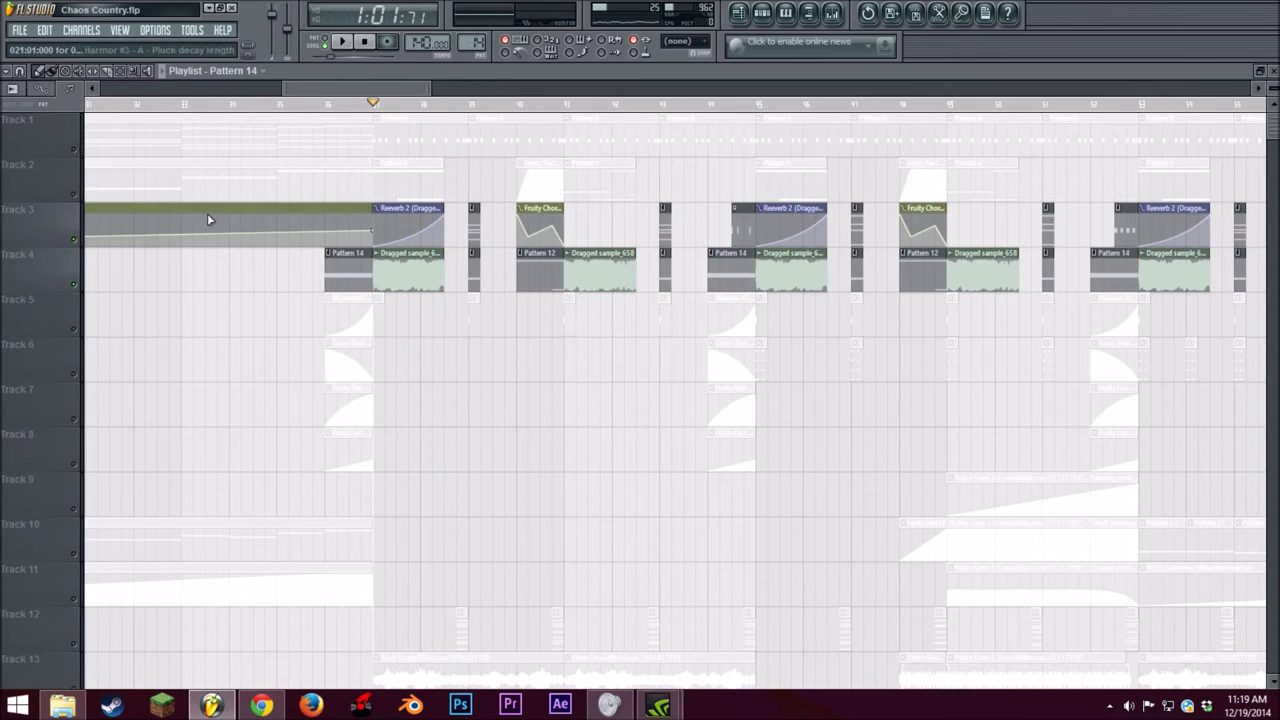
Step: Solo Track 2, unmute its Pattern 5 clip at bar 37 and play it briefly
{"action": "right_click", "coordinate": [74, 195]}
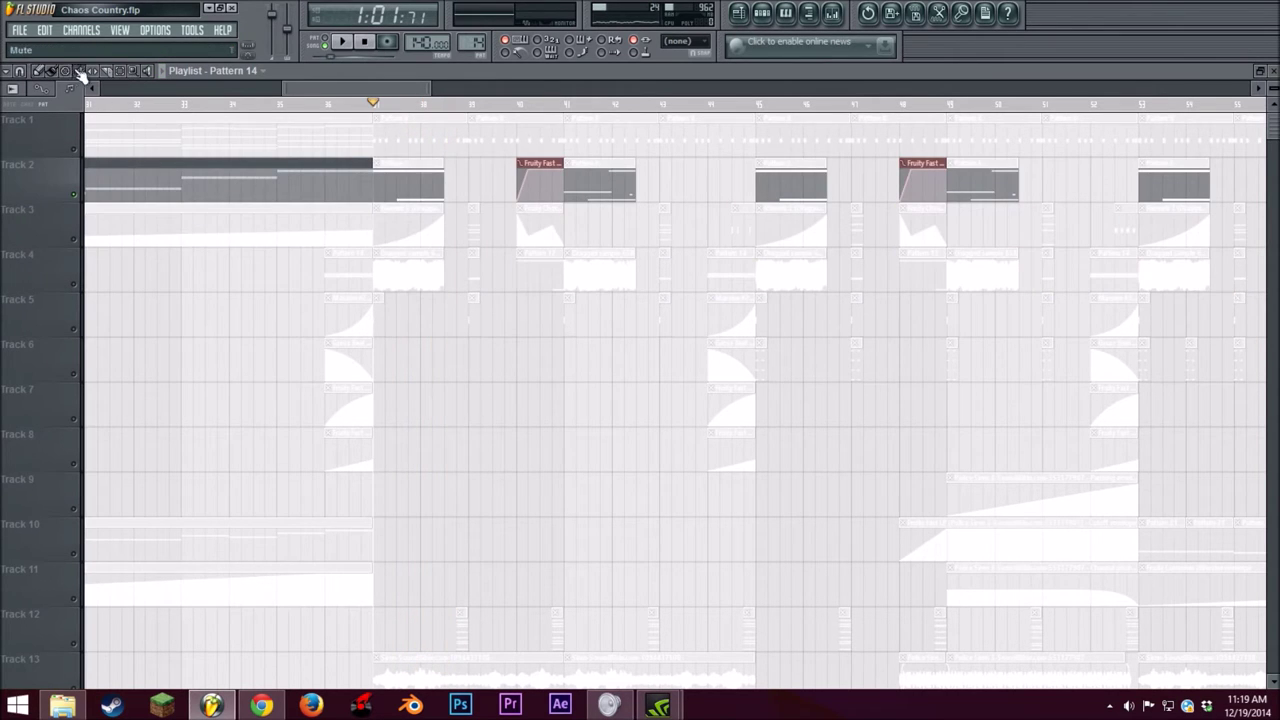
{"action": "left_click", "coordinate": [80, 72]}
{"action": "left_click", "coordinate": [396, 177]}
{"action": "left_click", "coordinate": [343, 45]}
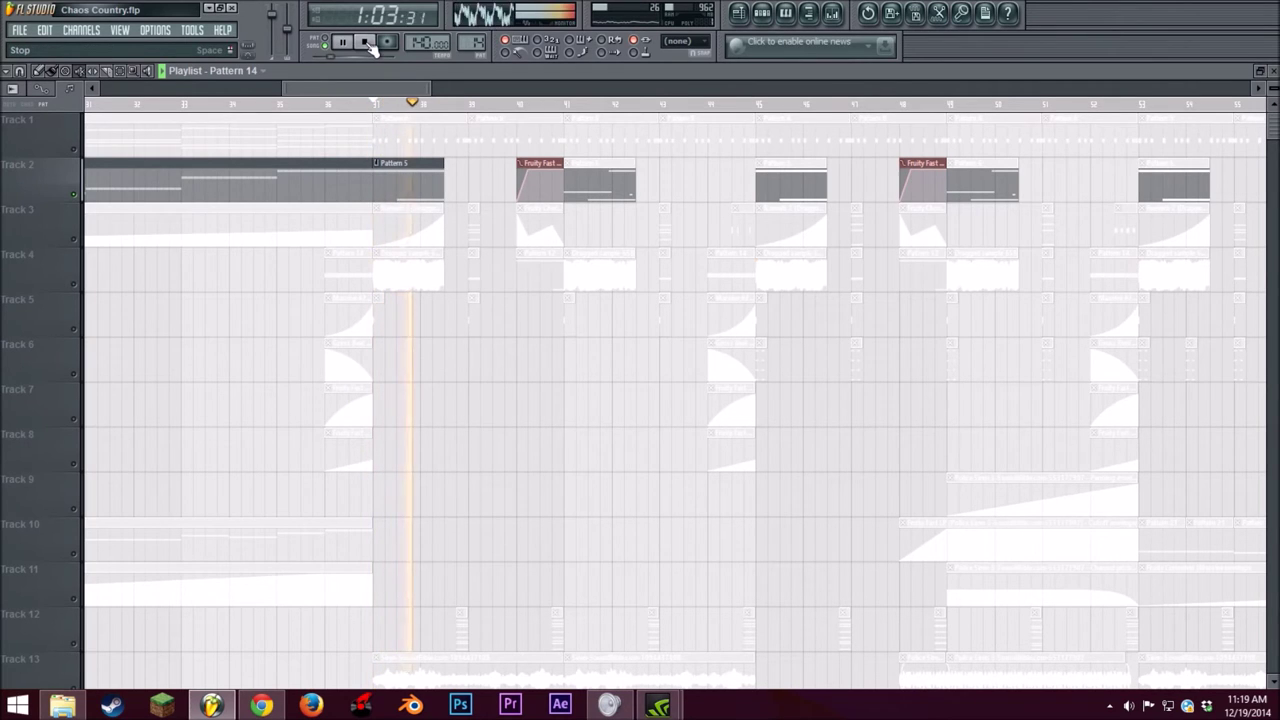
{"action": "left_click", "coordinate": [364, 43]}
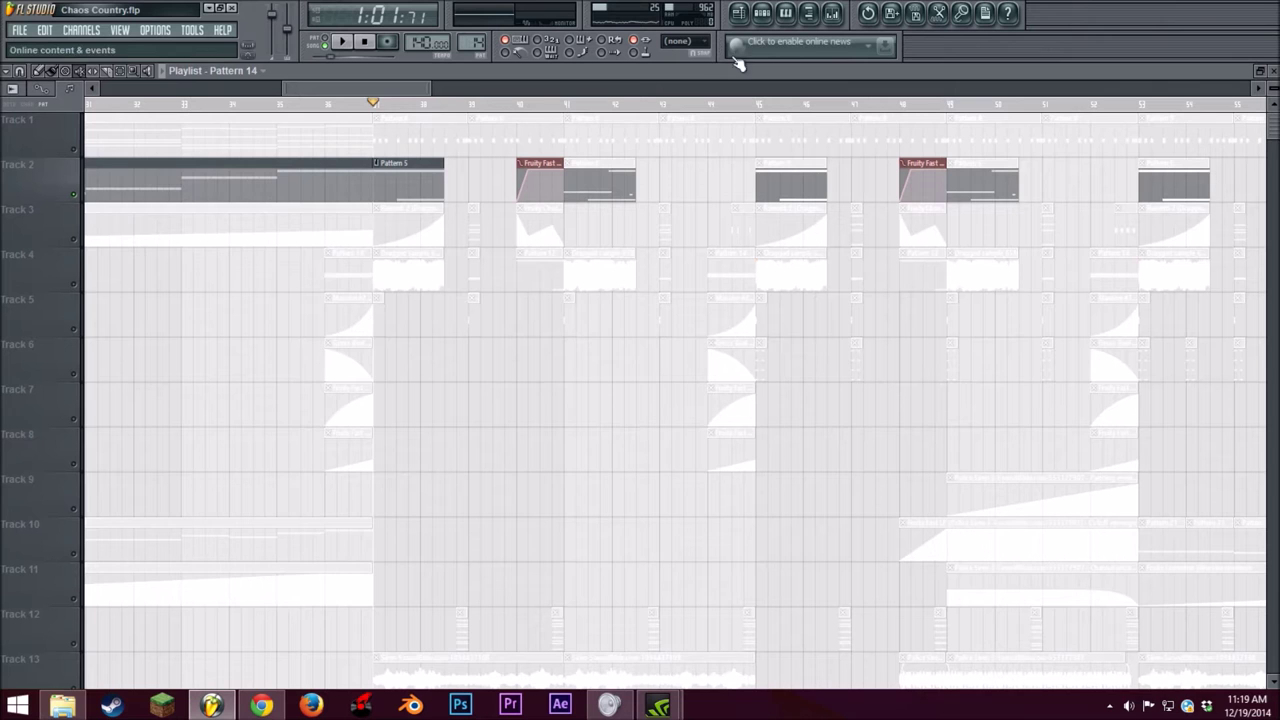
Step: Select Pattern 5 in the step sequencer
{"action": "left_click", "coordinate": [763, 12]}
{"action": "left_click", "coordinate": [404, 190]}
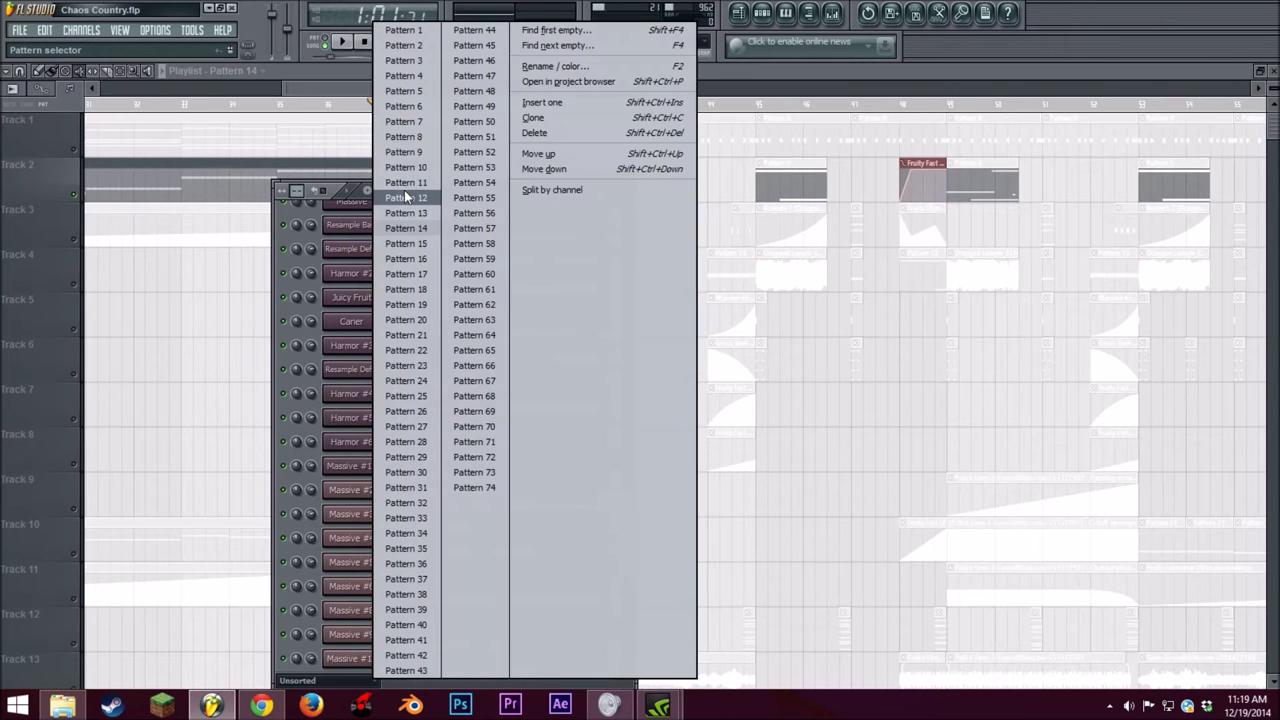
{"action": "left_click", "coordinate": [413, 90]}
{"action": "left_click", "coordinate": [416, 92]}
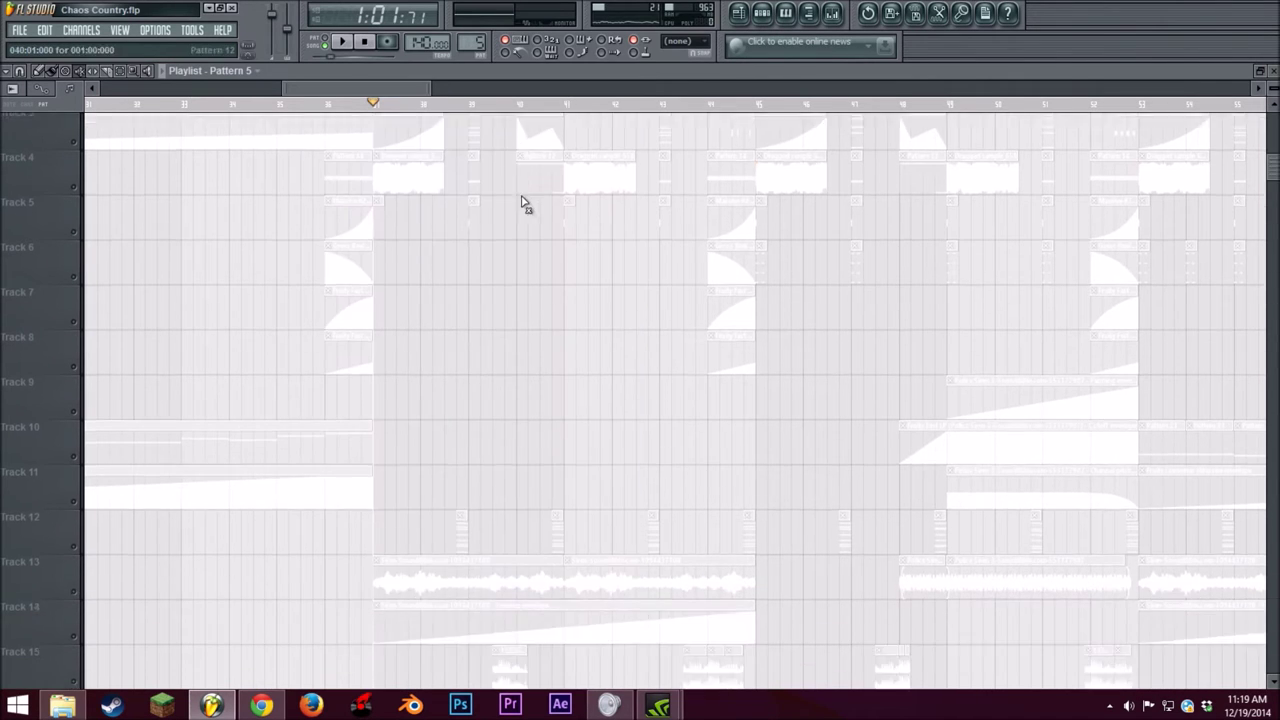
Step: Open the Harmor synth of Pattern 5's Resample Bass channel and reposition its window so the effects section is in view
{"action": "mouse_move", "coordinate": [372, 88]}
{"action": "left_mouse_down"}
{"action": "mouse_move", "coordinate": [232, 89]}
{"action": "mouse_move", "coordinate": [415, 89]}
{"action": "mouse_move", "coordinate": [211, 89]}
{"action": "mouse_move", "coordinate": [397, 92]}
{"action": "left_mouse_up"}
{"action": "left_click", "coordinate": [765, 14]}
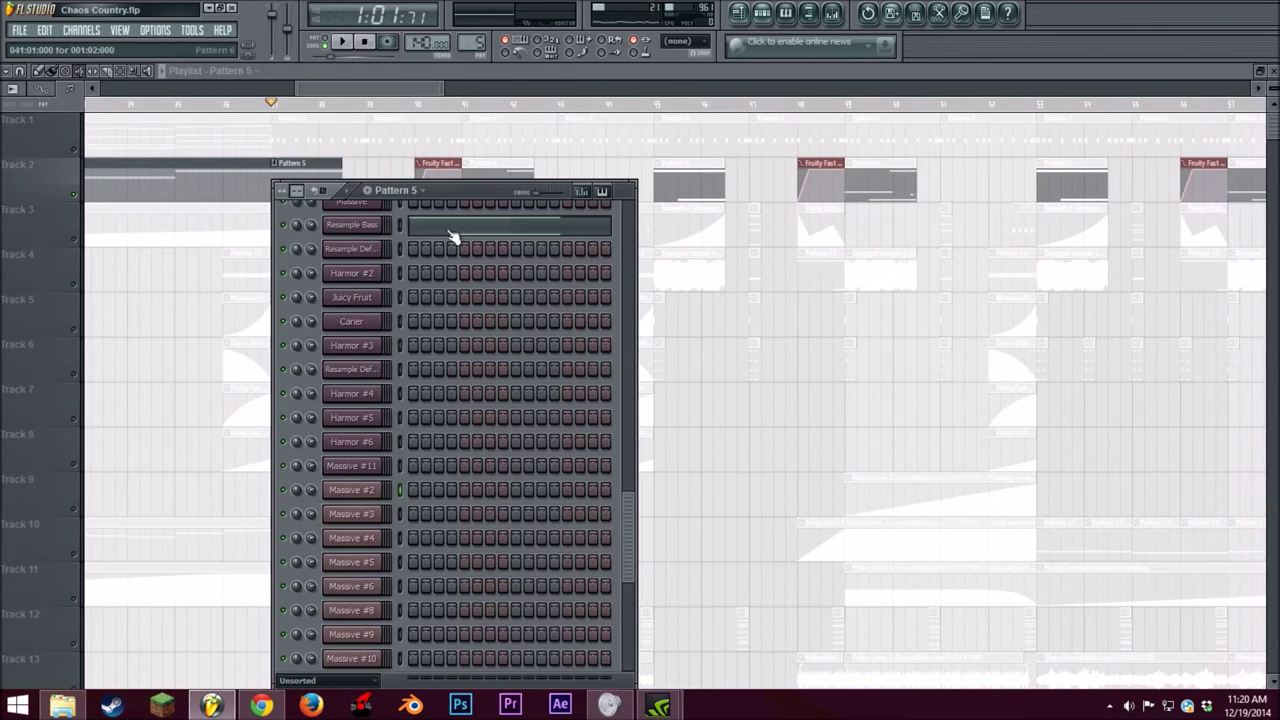
{"action": "scroll", "coordinate": [400, 262], "scroll_direction": "up", "scroll_amount": 3}
{"action": "left_click", "coordinate": [340, 297]}
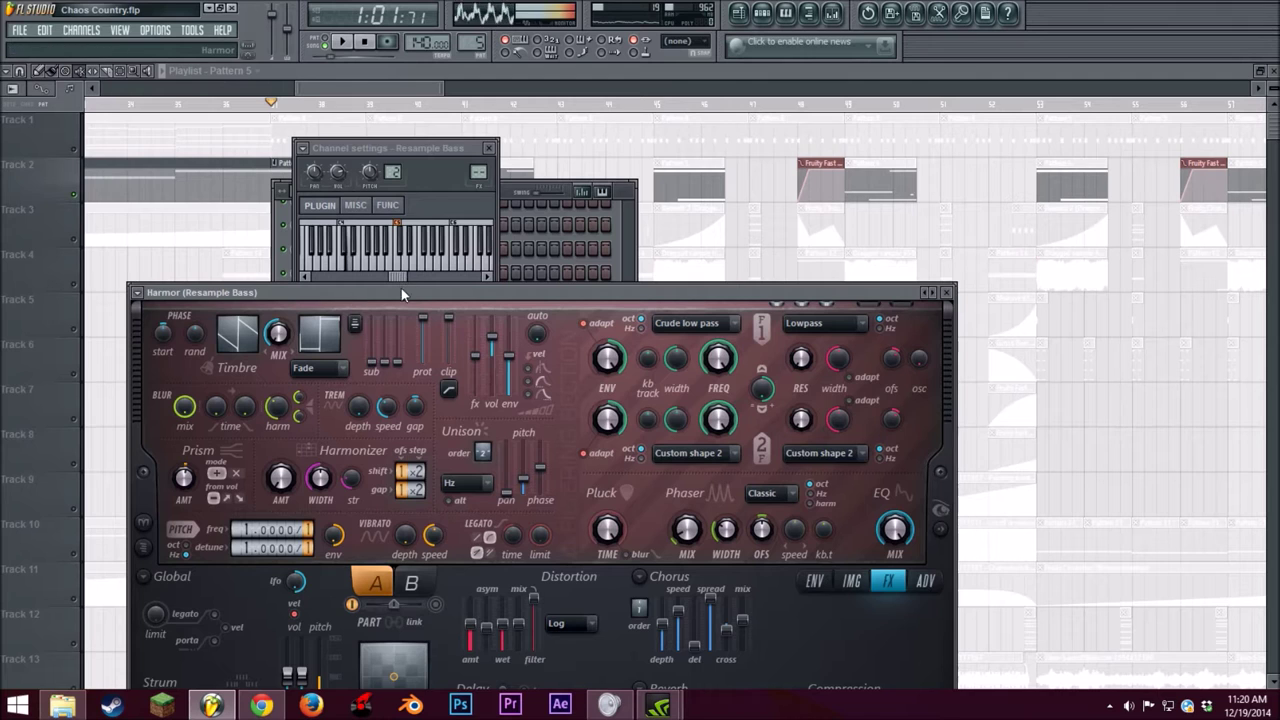
{"action": "left_click_drag", "start_coordinate": [401, 290], "coordinate": [380, 138]}
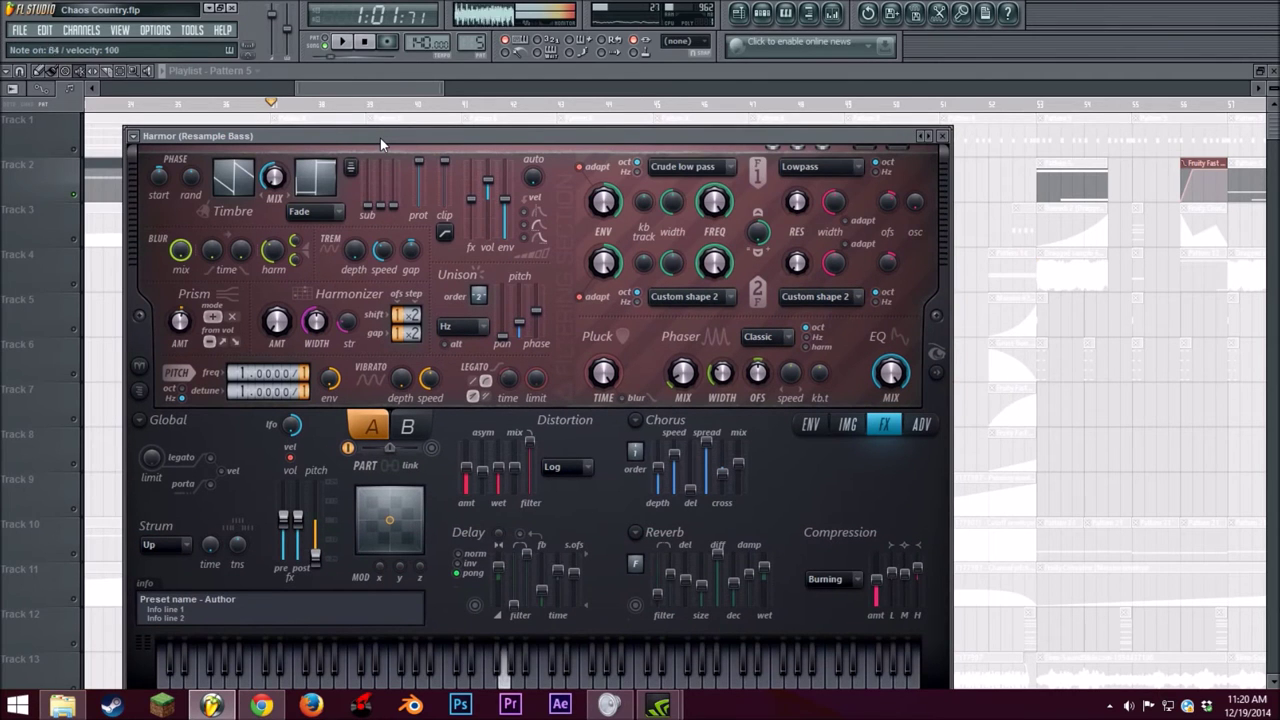
Step: Play a test note on the Resample Bass, shift its Harmor window upward, and view its image and envelope pages
{"action": "key", "text": "c"}
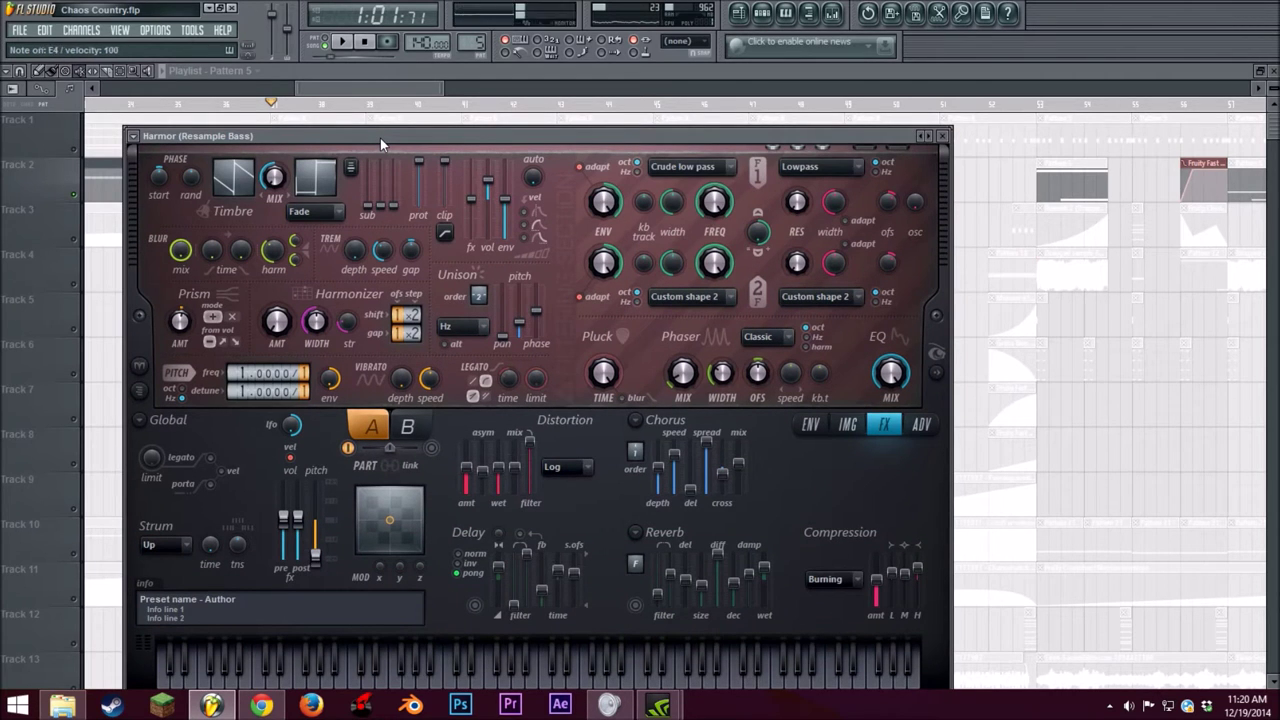
{"action": "left_click_drag", "start_coordinate": [380, 129], "coordinate": [381, 92]}
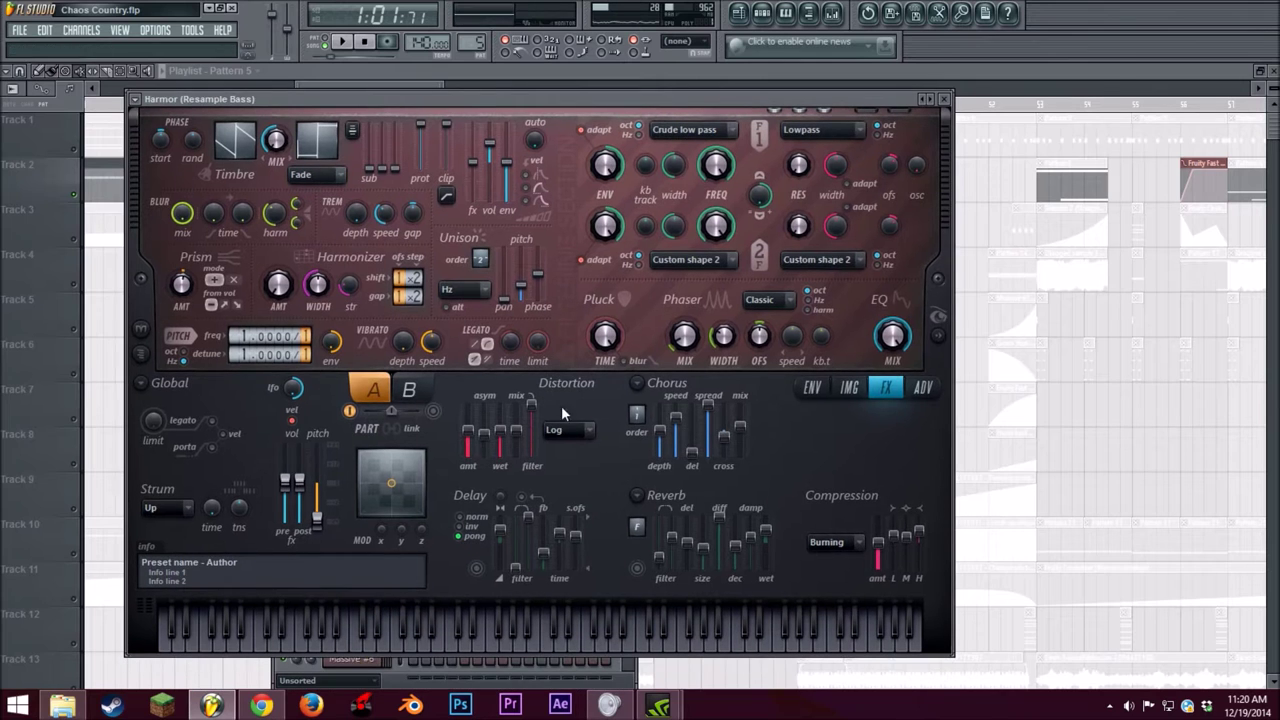
{"action": "left_click", "coordinate": [849, 388]}
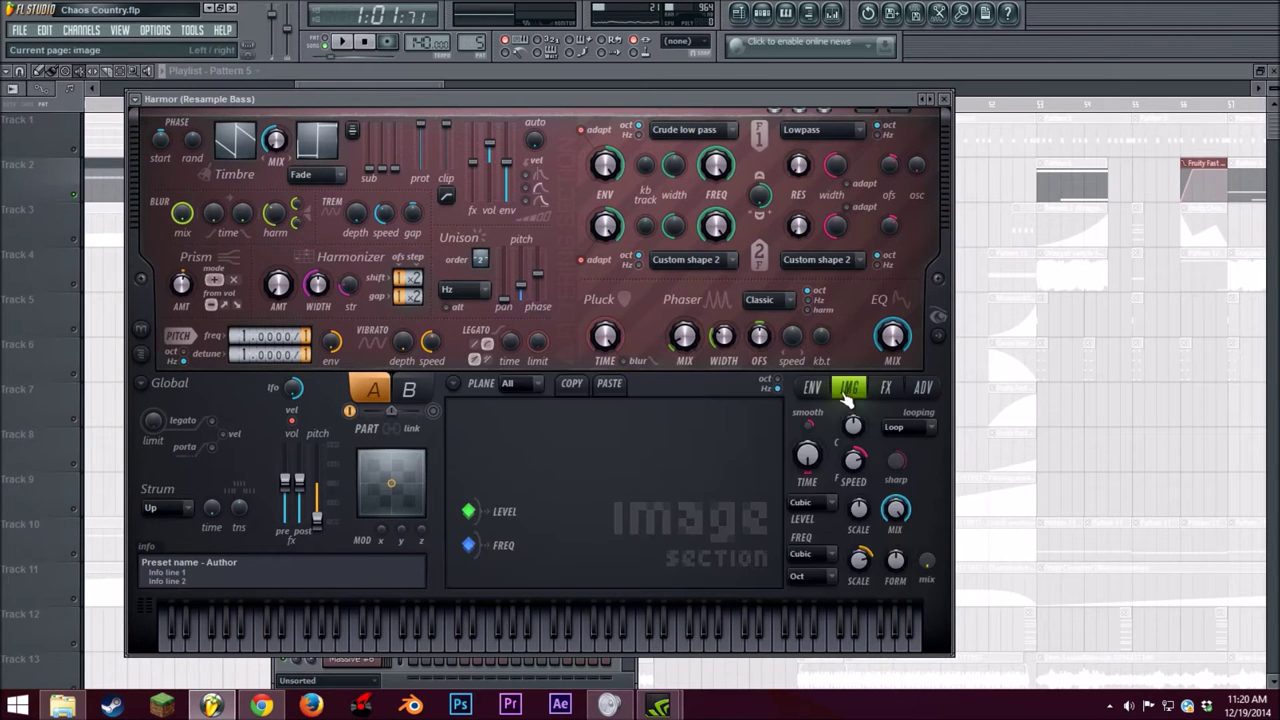
{"action": "left_click", "coordinate": [816, 388]}
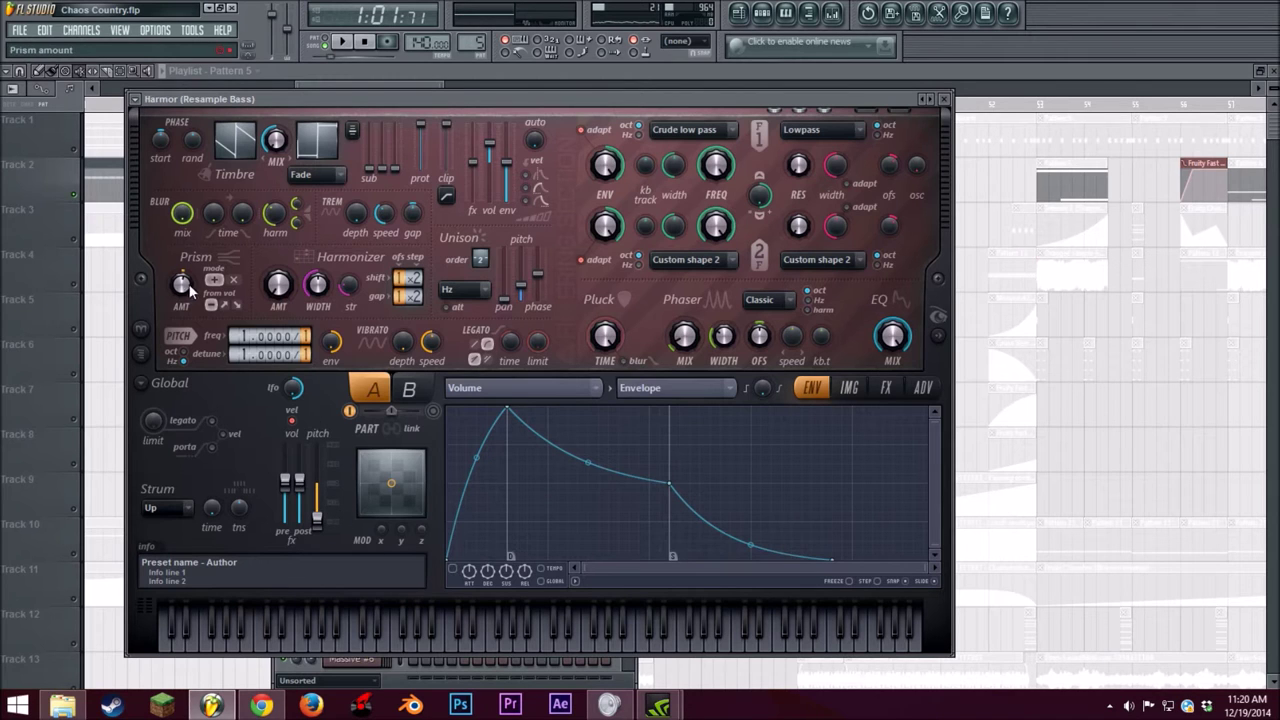
Step: Inspect Harmor's unison type options, keeping Hz, and play a few test notes
{"action": "left_click_drag", "start_coordinate": [320, 534], "coordinate": [320, 548]}
{"action": "left_click", "coordinate": [483, 290]}
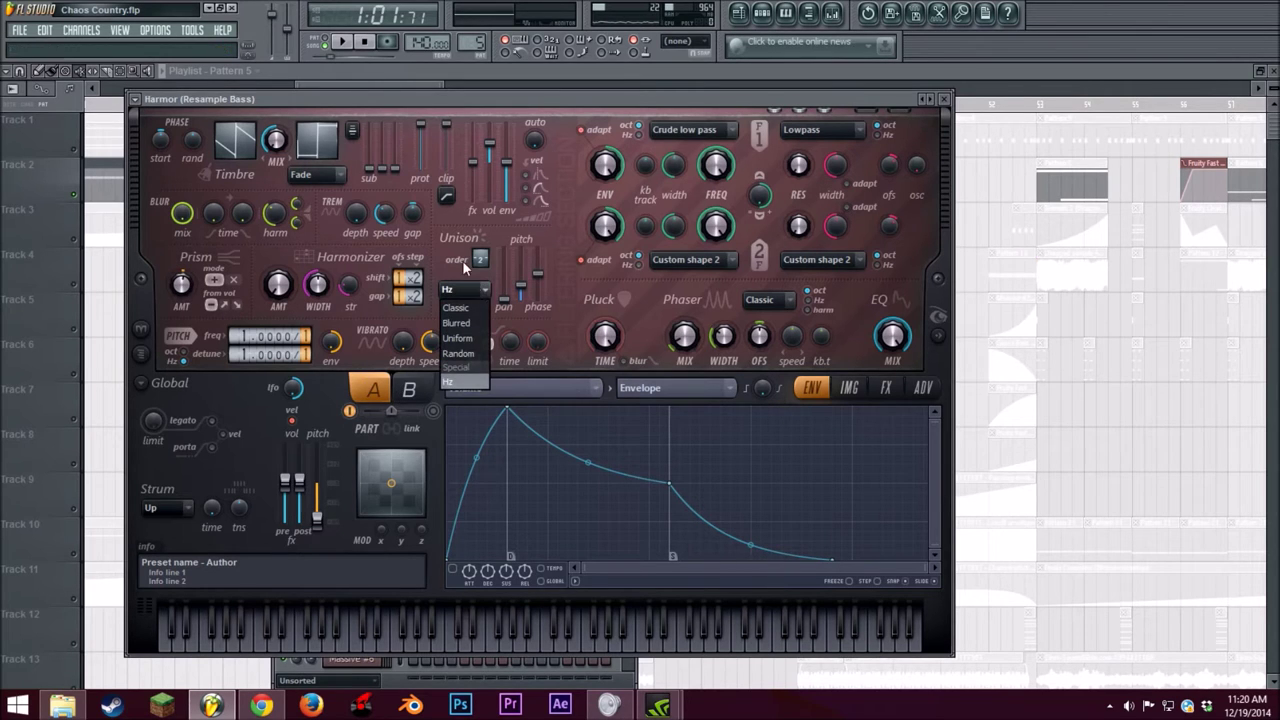
{"action": "left_click", "coordinate": [458, 263]}
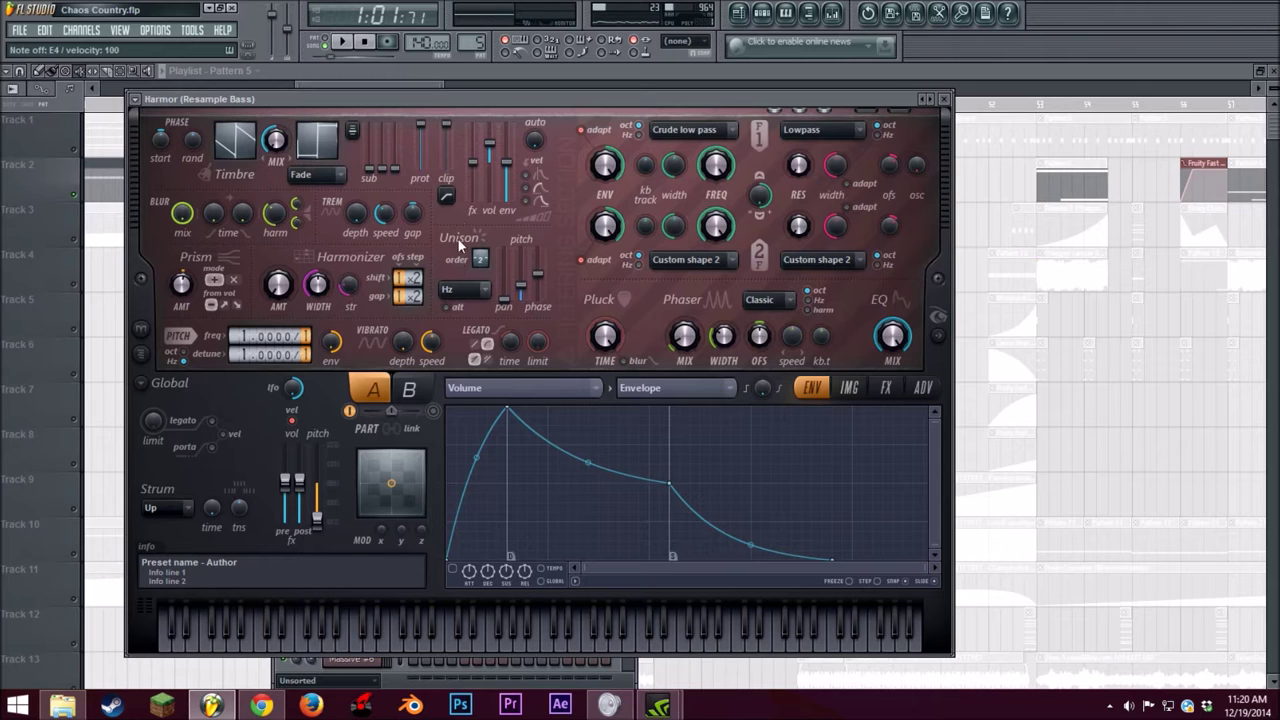
Step: Move the Resample Bass window aside, expand Harmor's spectral display and play a note to view its harmonics
{"action": "left_click_drag", "start_coordinate": [524, 100], "coordinate": [464, 111]}
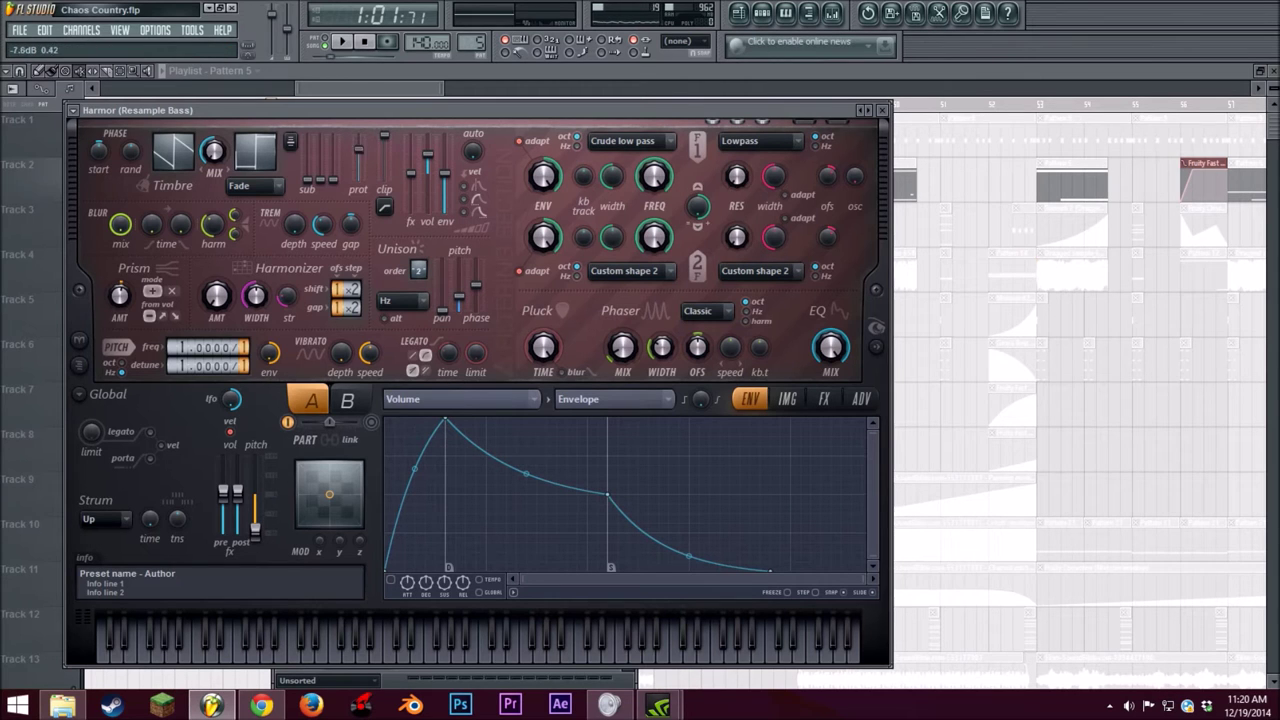
{"action": "left_click_drag", "start_coordinate": [358, 112], "coordinate": [309, 109]}
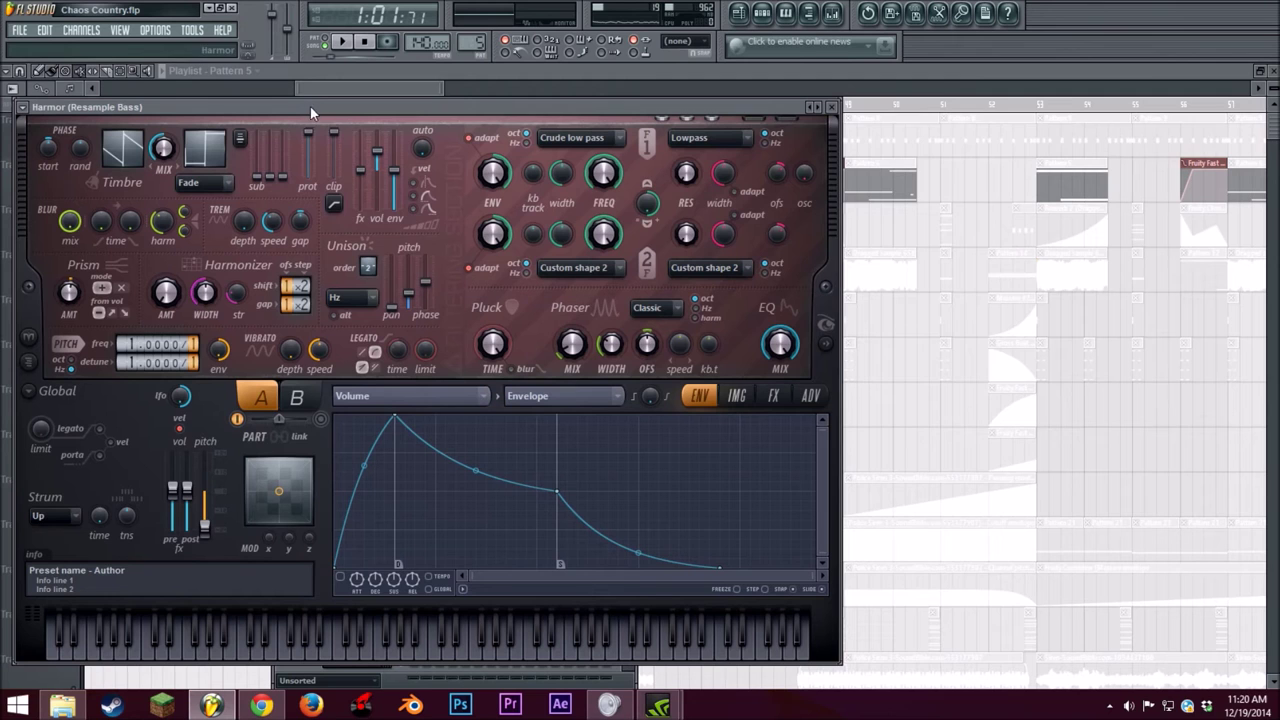
{"action": "left_click", "coordinate": [822, 350]}
{"action": "key", "text": "v"}
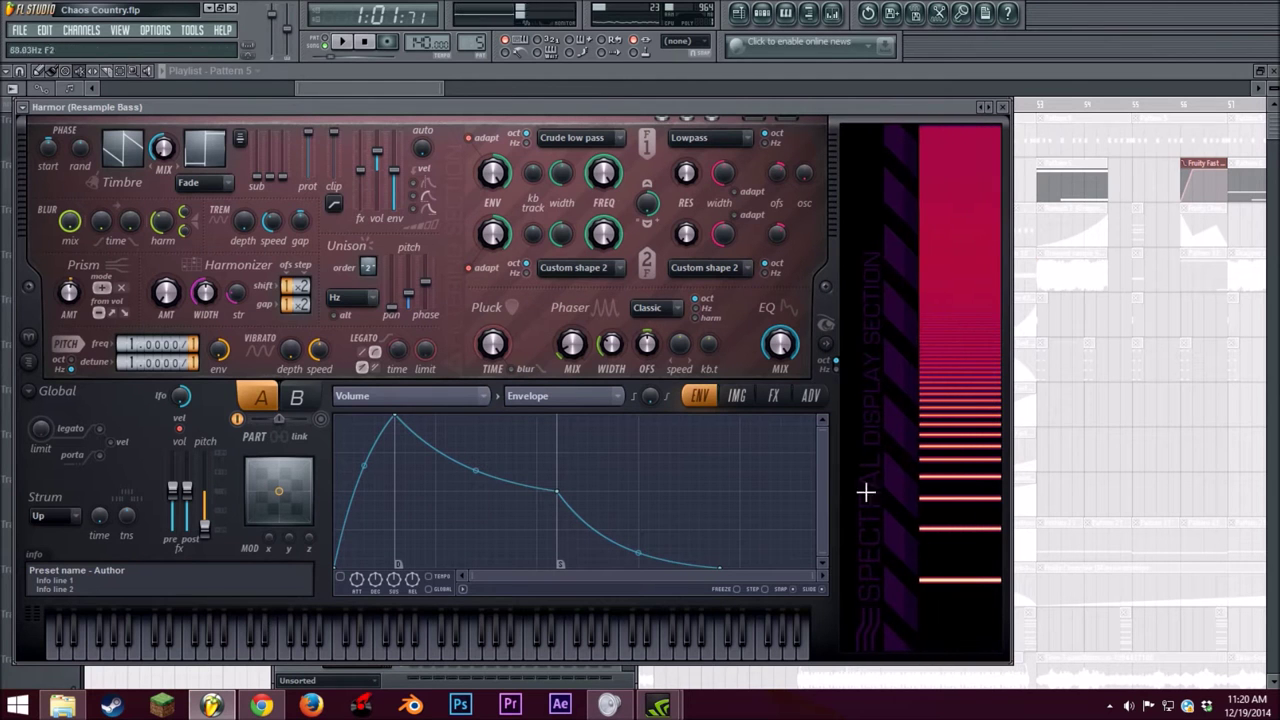
Step: Reposition the Harmor window and review the Resample Bass's image, effects and envelope pages
{"action": "left_click_drag", "start_coordinate": [533, 107], "coordinate": [613, 88]}
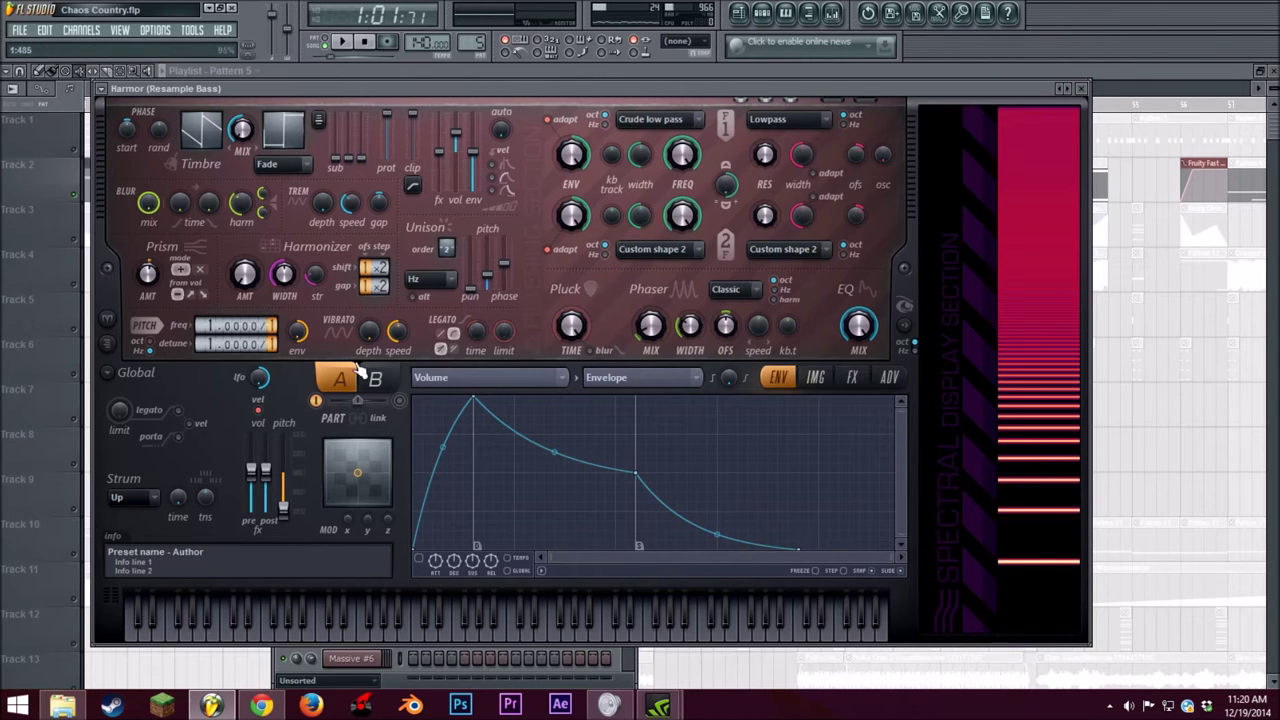
{"action": "left_click", "coordinate": [812, 380]}
{"action": "left_click", "coordinate": [851, 377]}
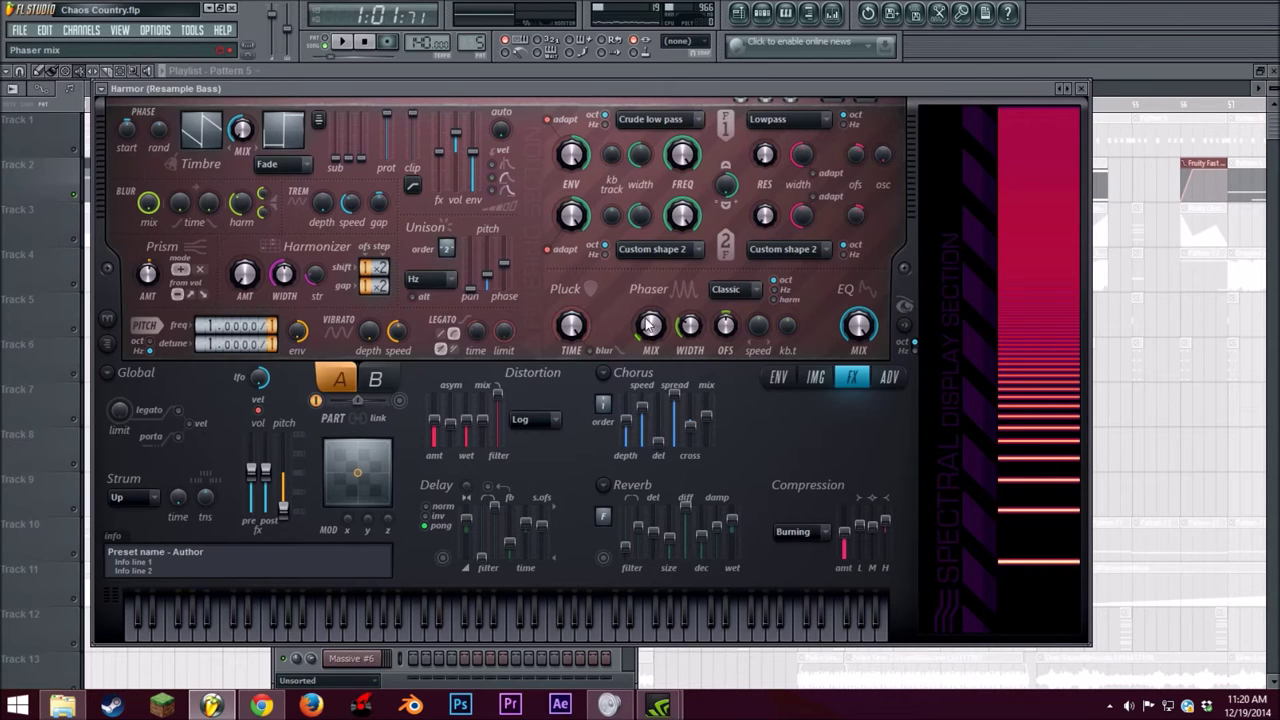
{"action": "left_click", "coordinate": [782, 379]}
{"action": "left_click", "coordinate": [815, 379]}
{"action": "left_click", "coordinate": [778, 378]}
Step: Check the envelope target list, keep Volume, play a few notes, and close the Resample Bass synth and channel settings
{"action": "left_click", "coordinate": [560, 379]}
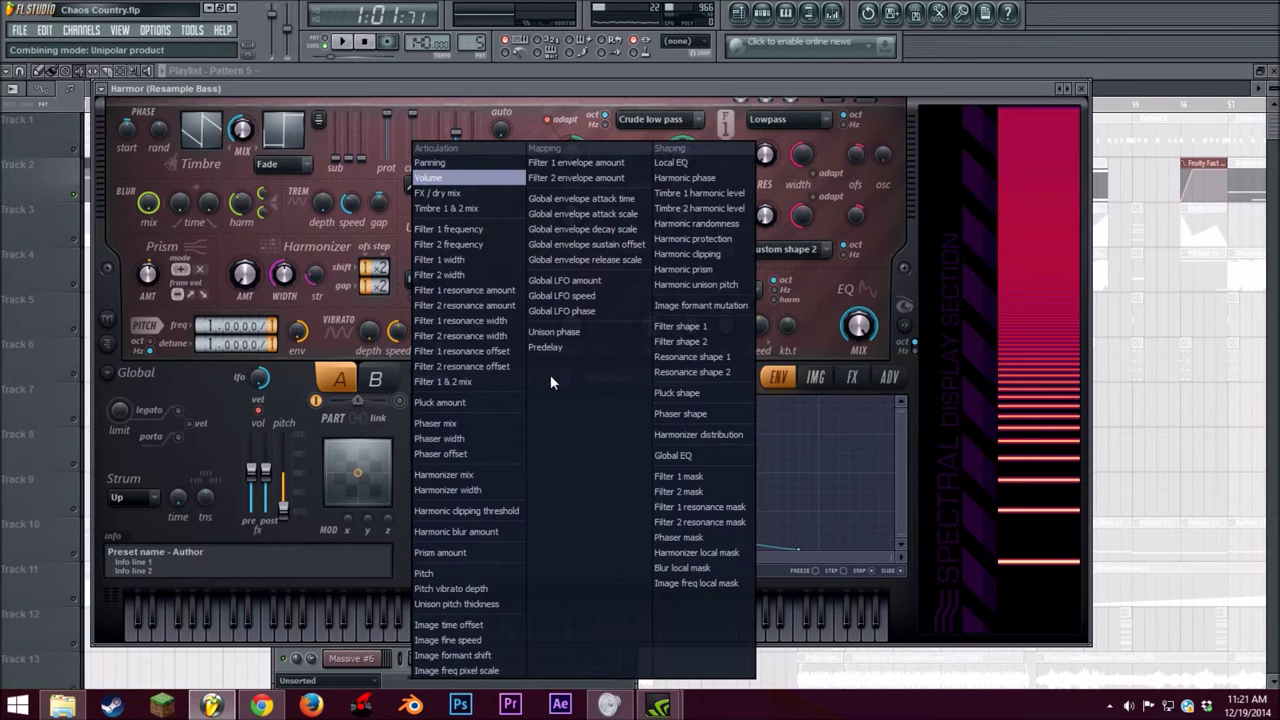
{"action": "left_click", "coordinate": [550, 380]}
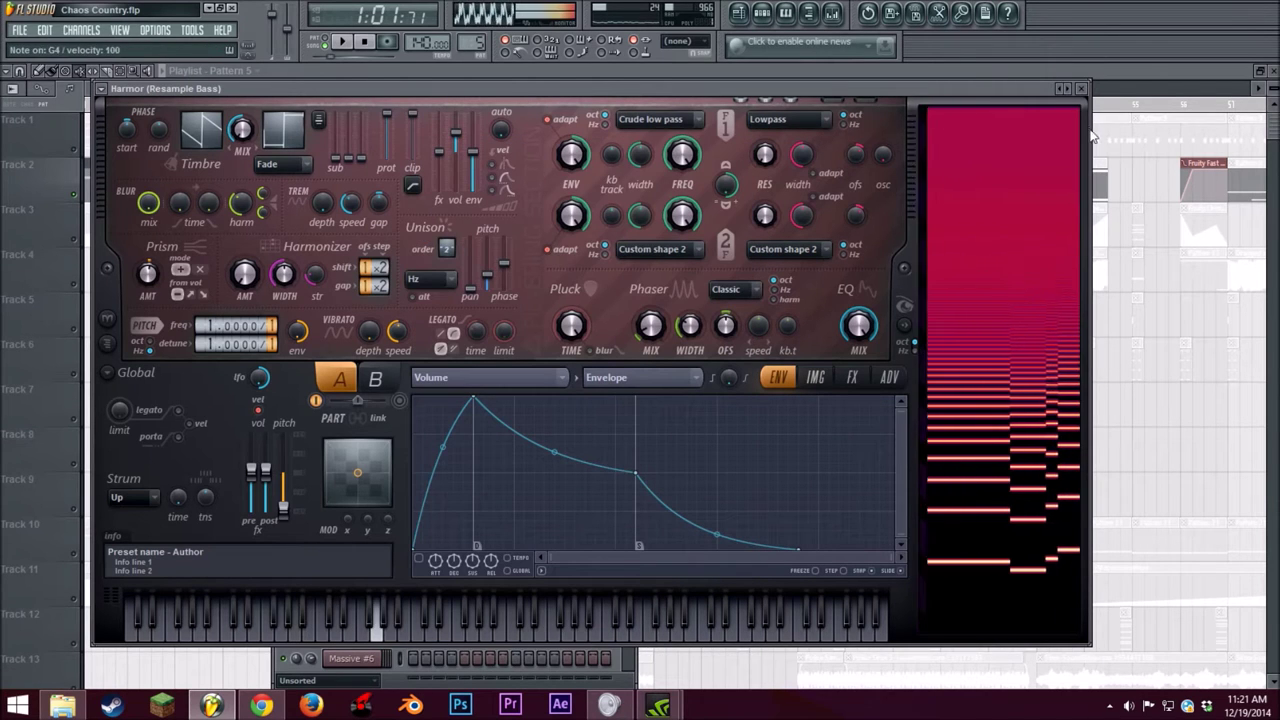
{"action": "left_click", "coordinate": [1083, 90]}
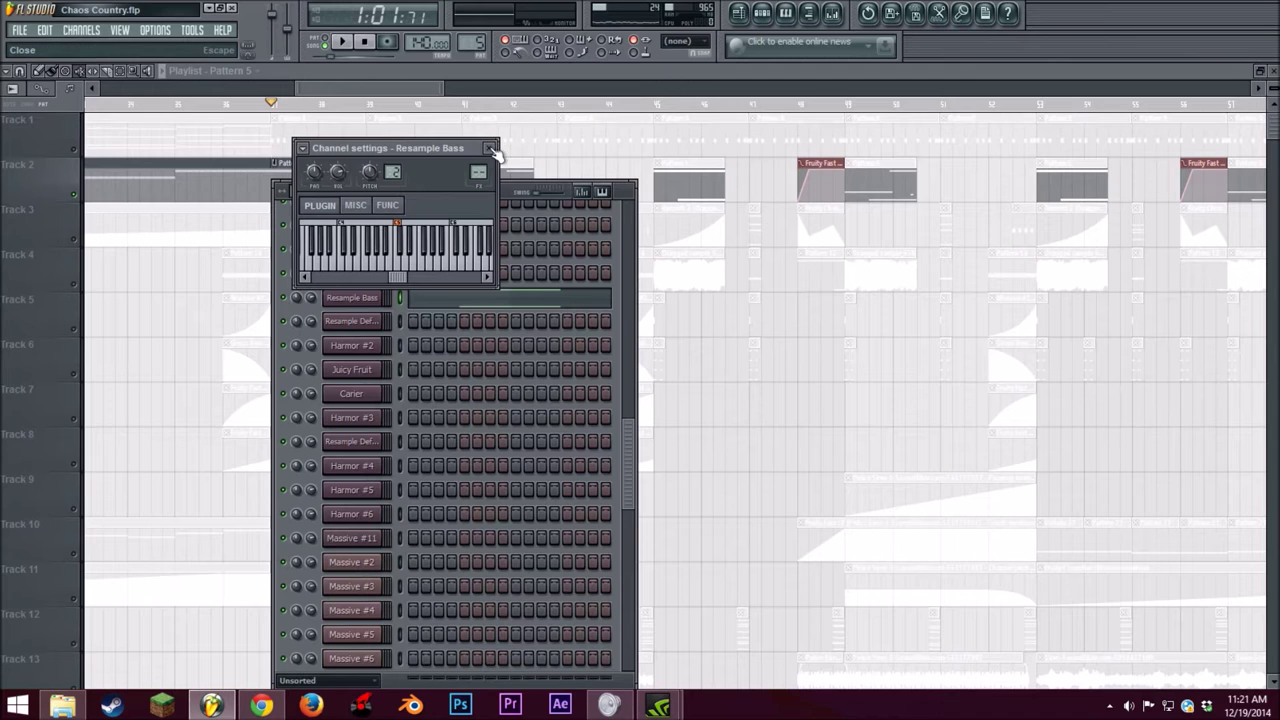
{"action": "left_click", "coordinate": [491, 149]}
Step: Play the soloed Track 2 briefly from bar 41 to audition Pattern 6
{"action": "left_click_drag", "start_coordinate": [437, 90], "coordinate": [400, 88]}
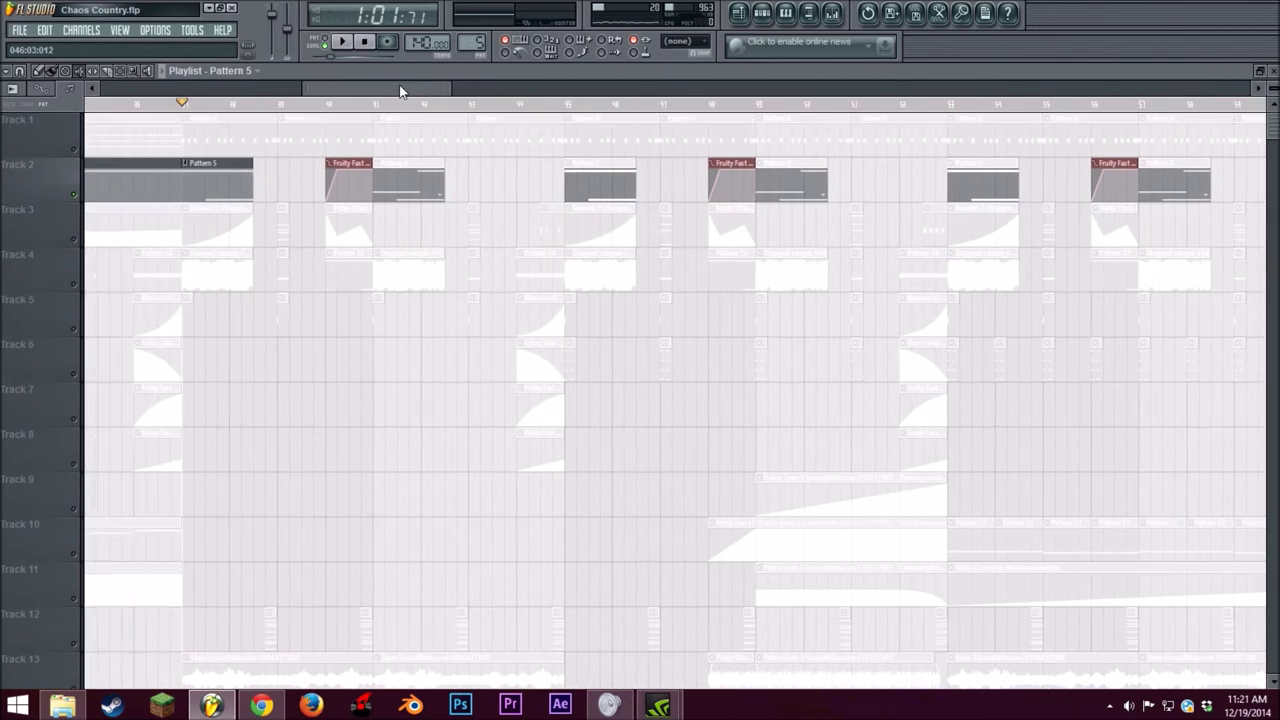
{"action": "left_click", "coordinate": [411, 103]}
{"action": "left_click", "coordinate": [343, 42]}
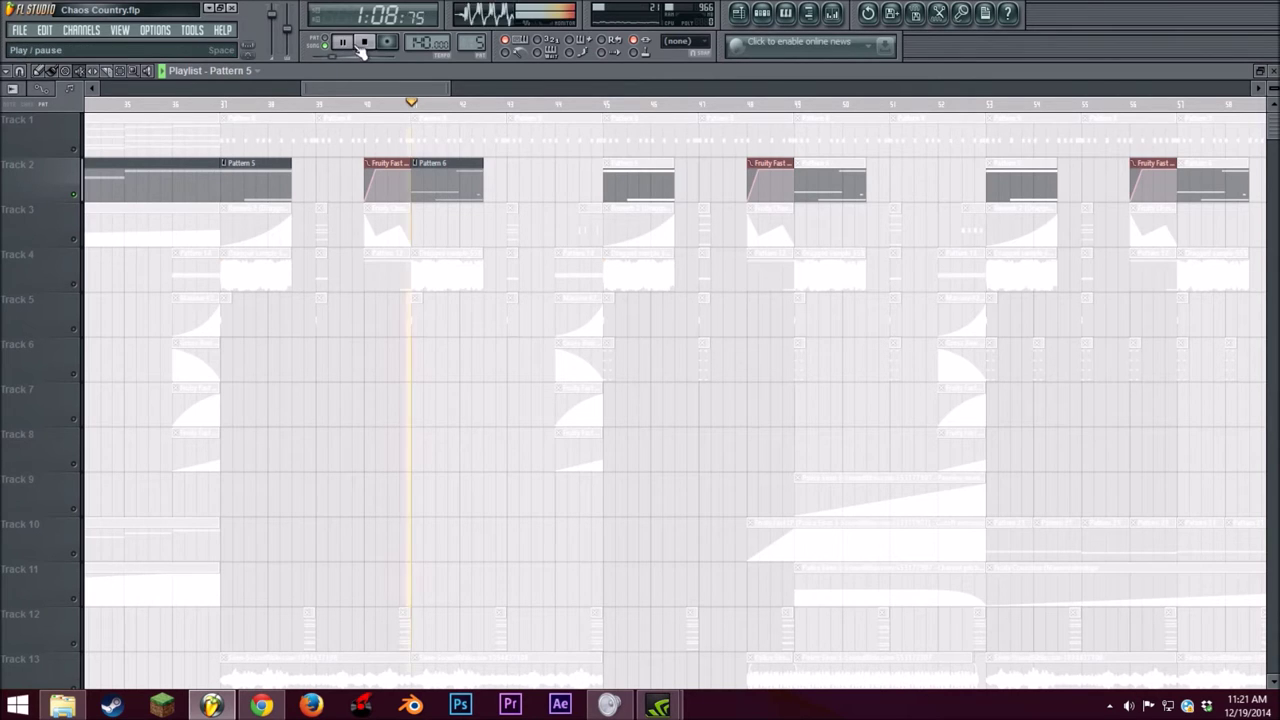
{"action": "left_click", "coordinate": [366, 43]}
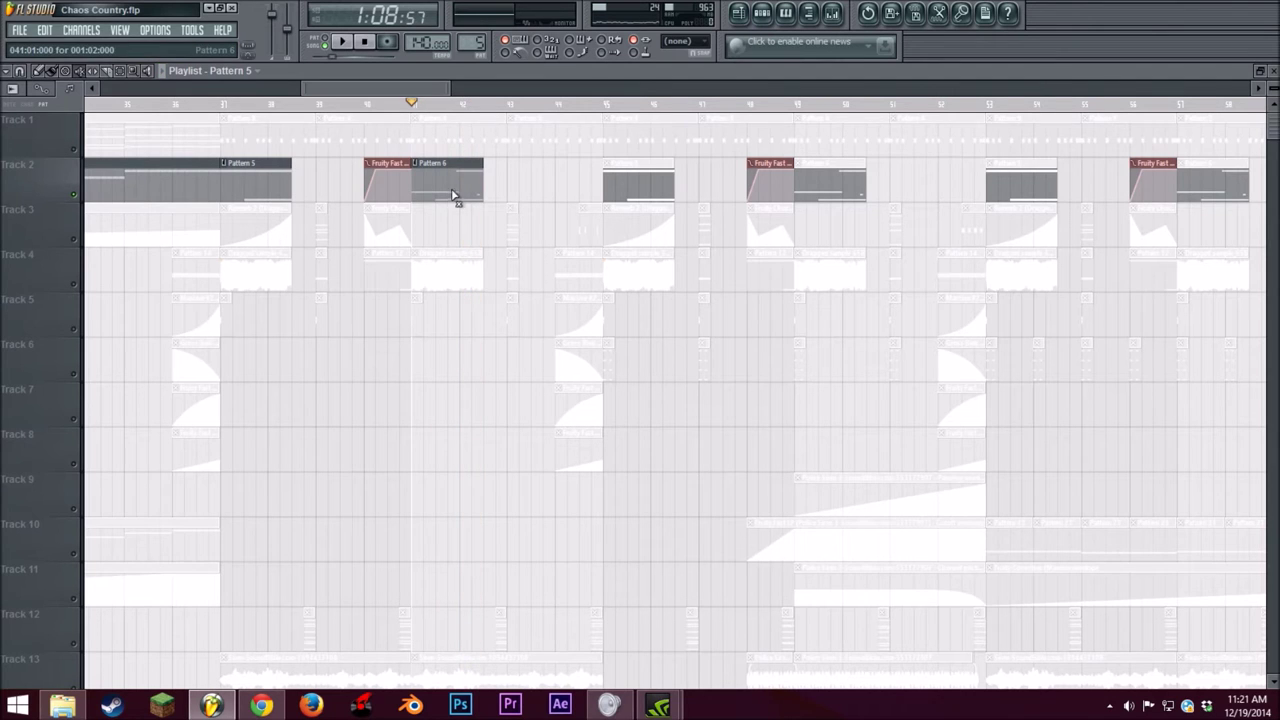
Step: Solo Track 4, enable Track 3 with it and play the song briefly from bar 41
{"action": "left_click", "coordinate": [40, 72]}
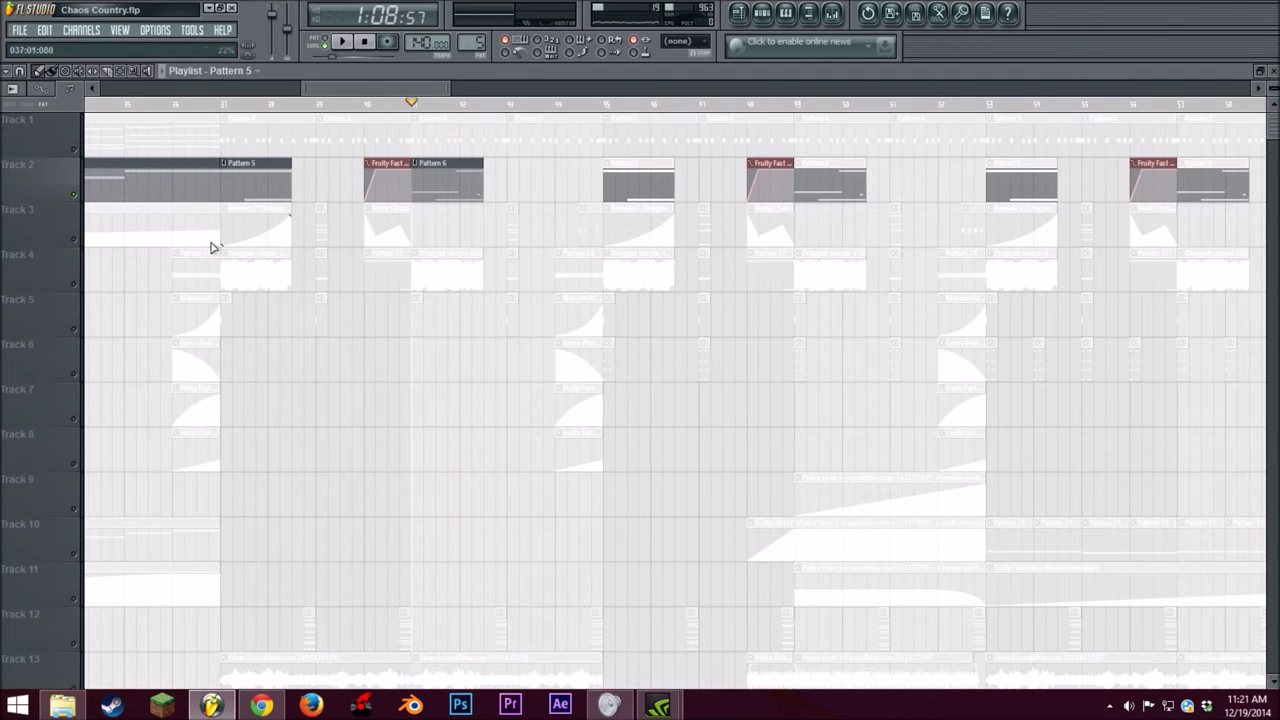
{"action": "right_click", "coordinate": [75, 284]}
{"action": "left_click", "coordinate": [74, 239]}
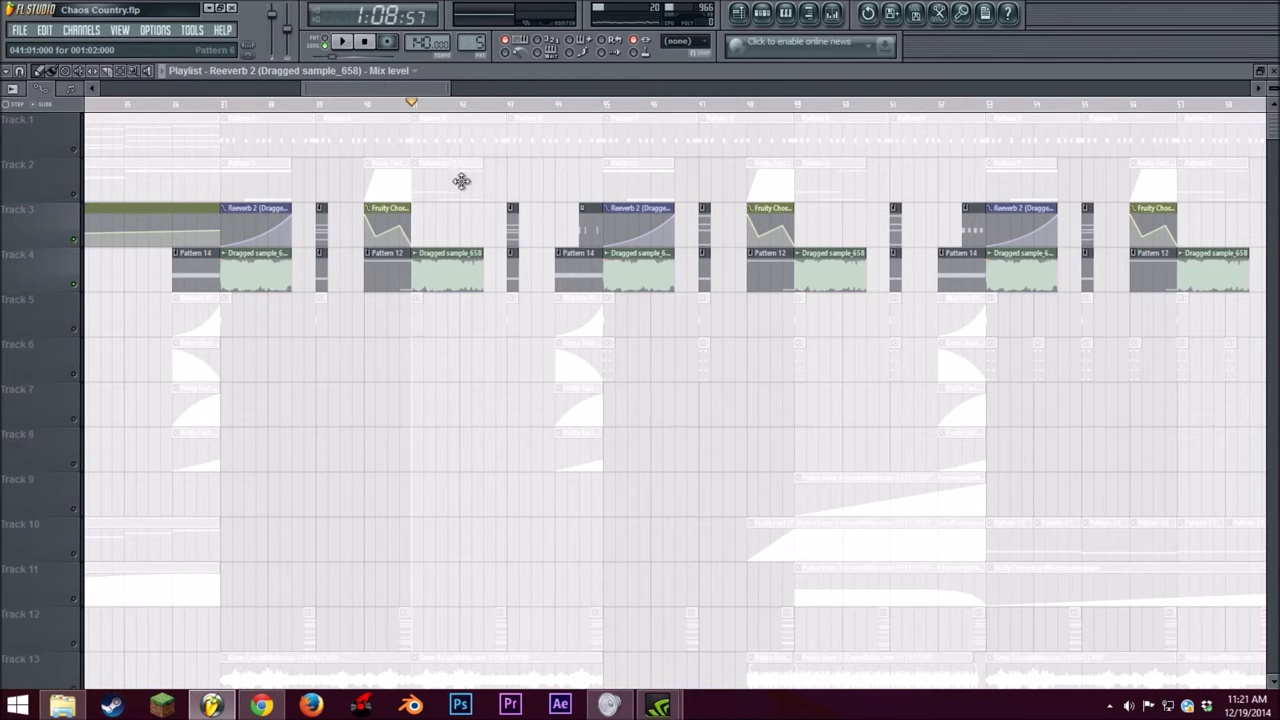
{"action": "left_click", "coordinate": [343, 43]}
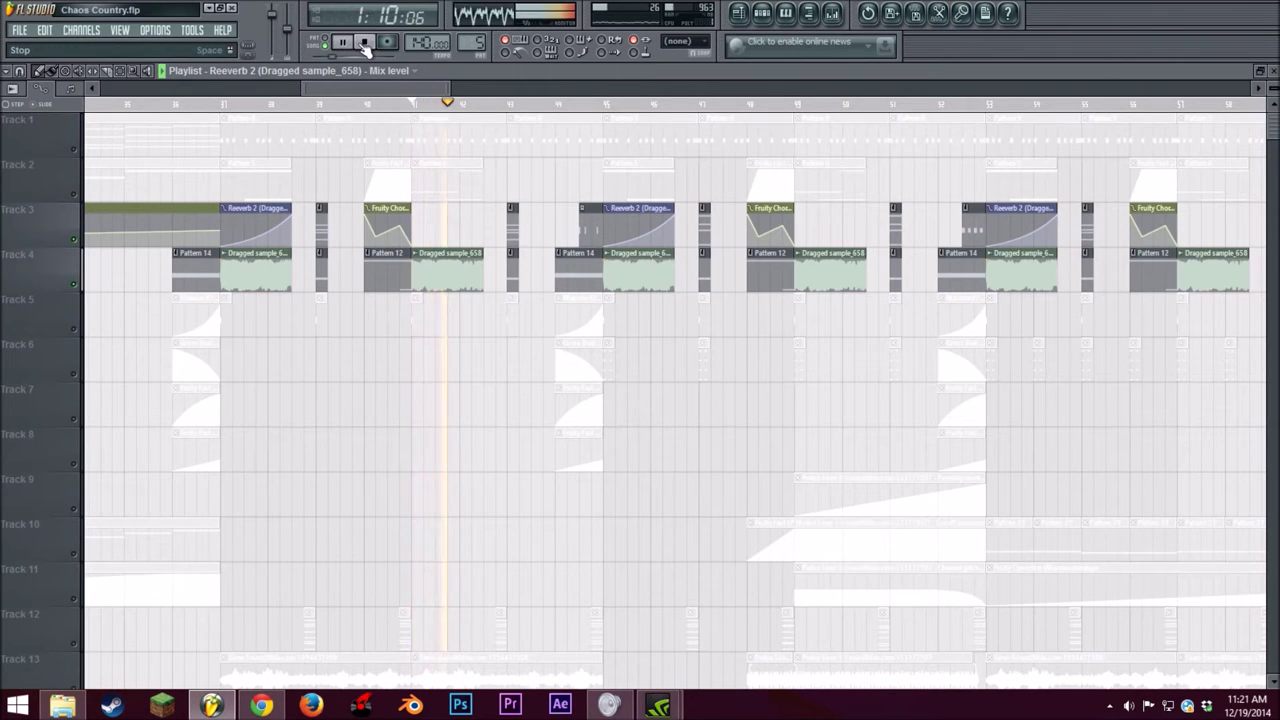
{"action": "left_click", "coordinate": [364, 44]}
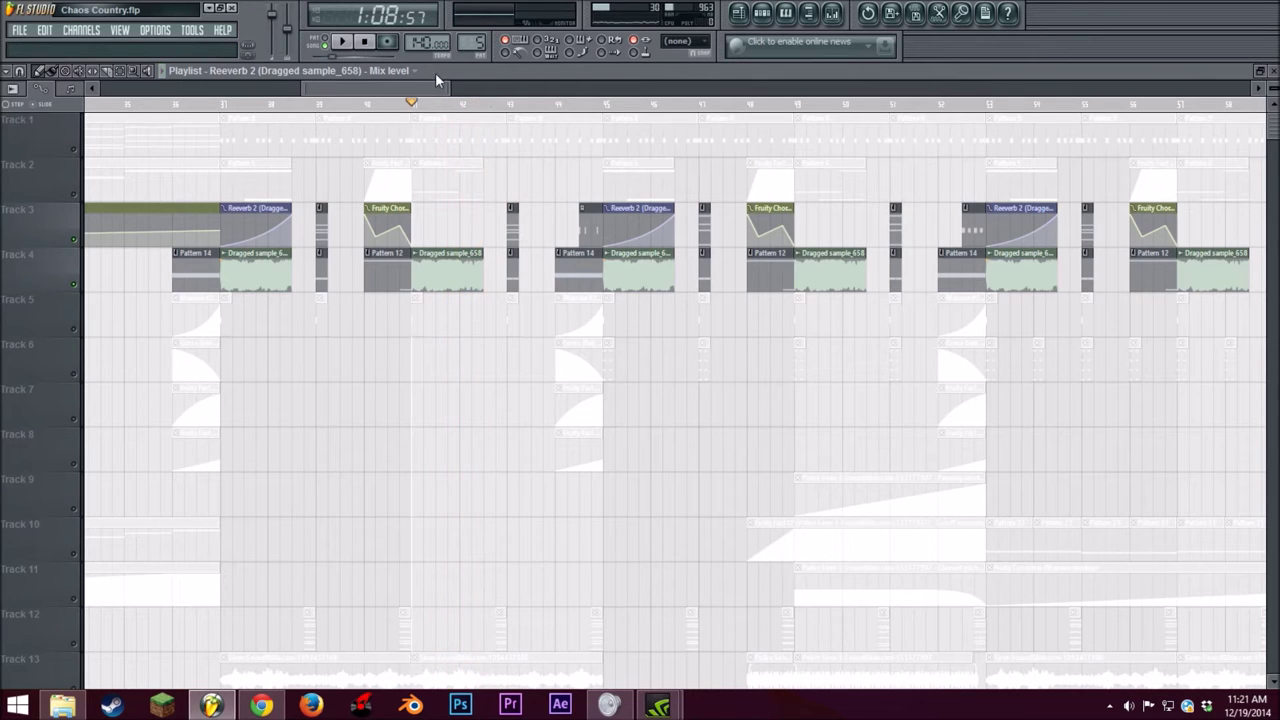
Step: Enable Track 2 alongside Tracks 3 and 4 and play the song briefly from bar 40
{"action": "left_click_drag", "start_coordinate": [464, 50], "coordinate": [470, 72]}
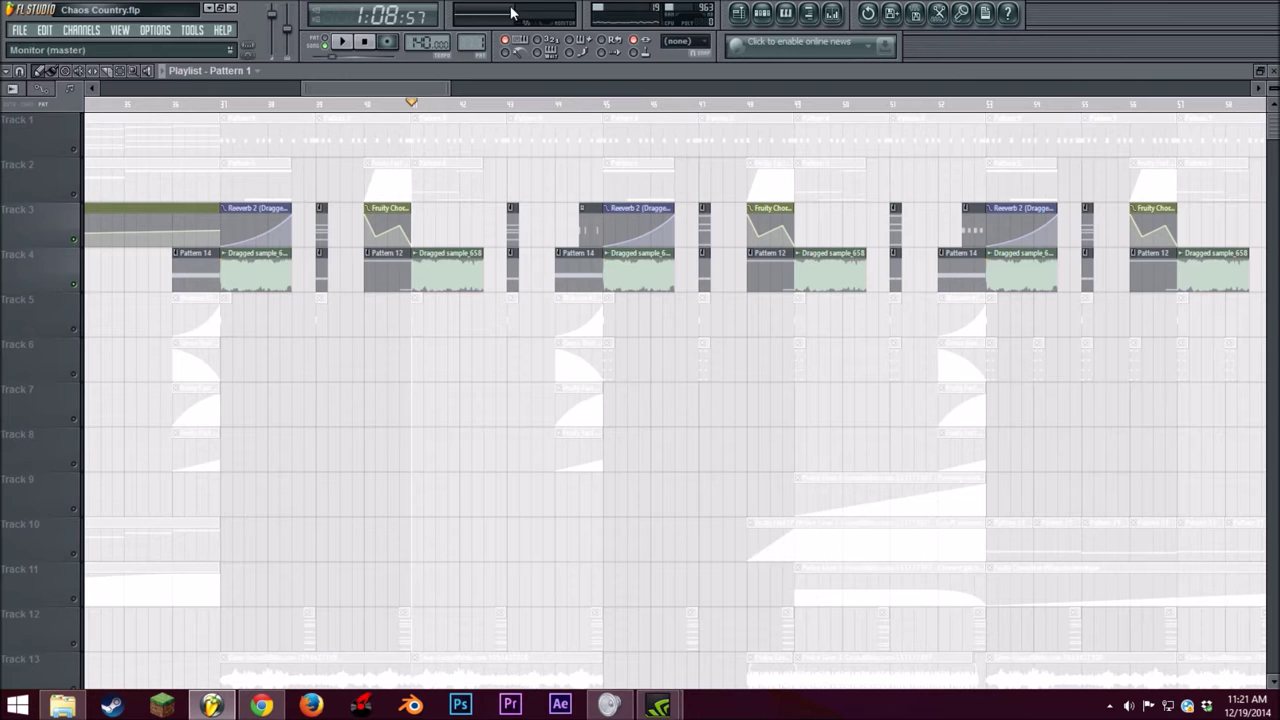
{"action": "scroll", "coordinate": [363, 274], "scroll_direction": "down", "scroll_amount": 2}
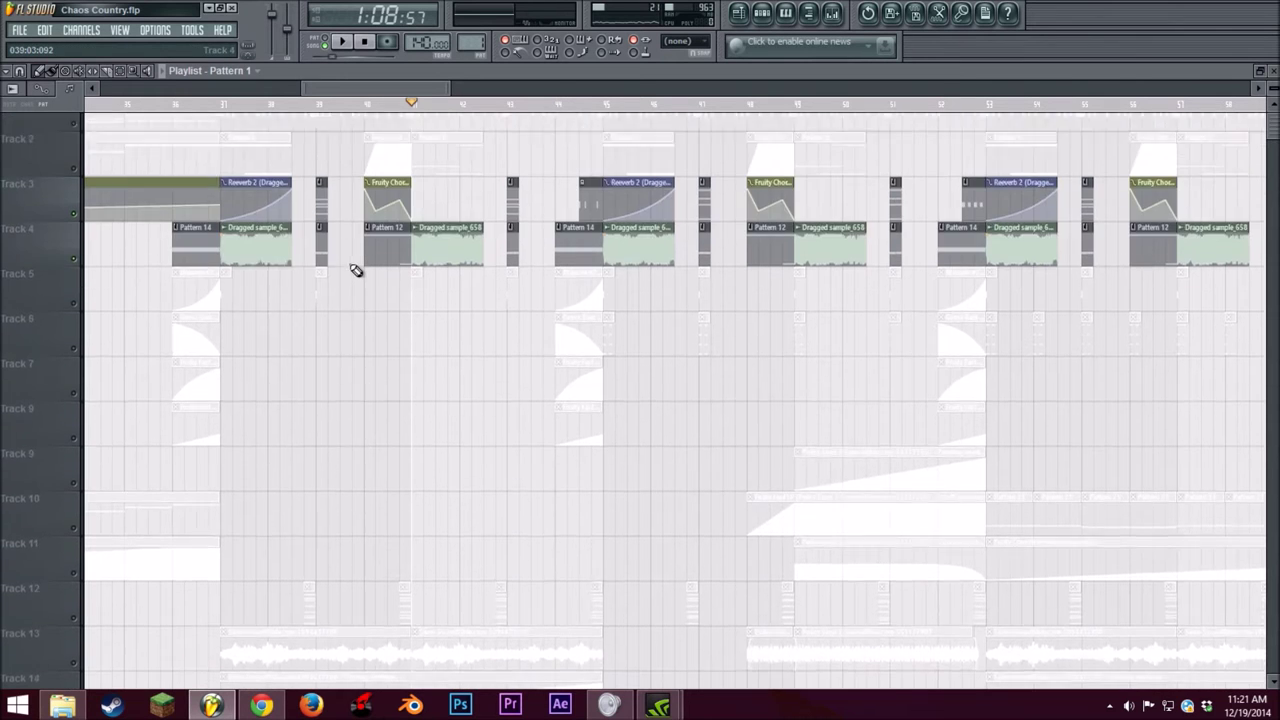
{"action": "scroll", "coordinate": [386, 257], "scroll_direction": "up", "scroll_amount": 1}
{"action": "scroll", "coordinate": [370, 88], "scroll_direction": "right", "scroll_amount": 2}
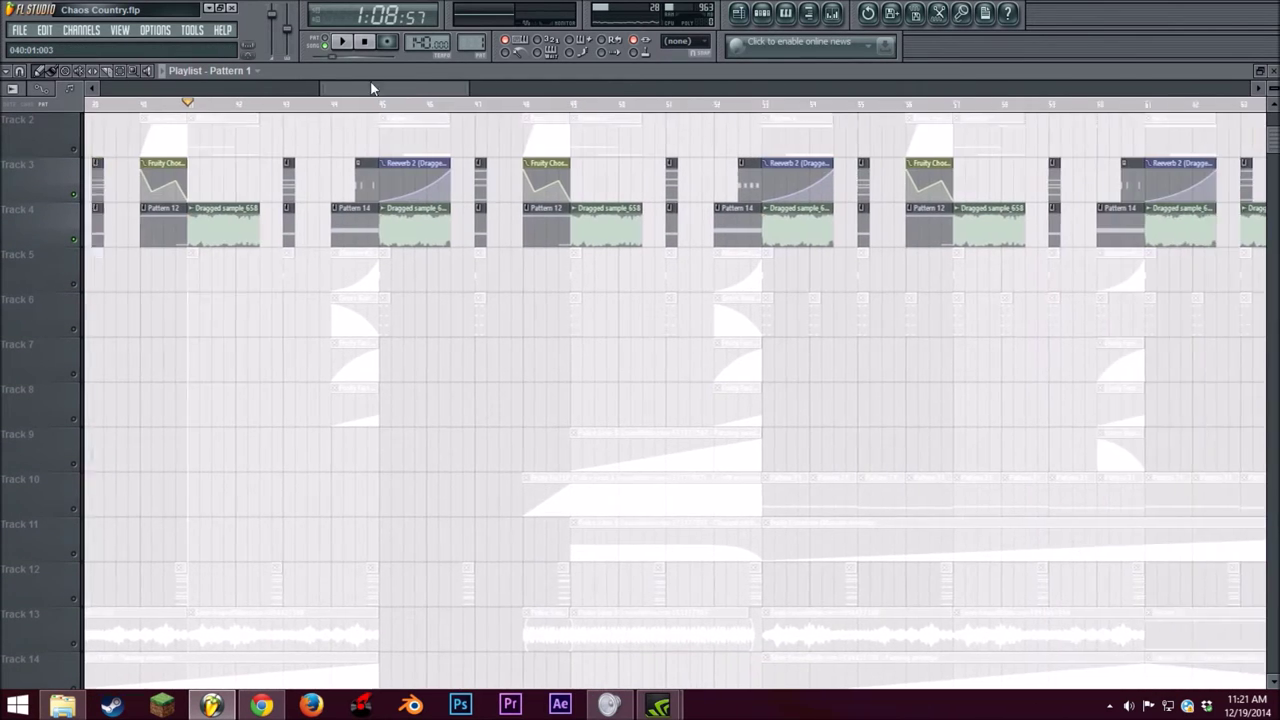
{"action": "scroll", "coordinate": [372, 88], "scroll_direction": "left", "scroll_amount": 3}
{"action": "scroll", "coordinate": [378, 163], "scroll_direction": "up", "scroll_amount": 1}
{"action": "left_click", "coordinate": [478, 106]}
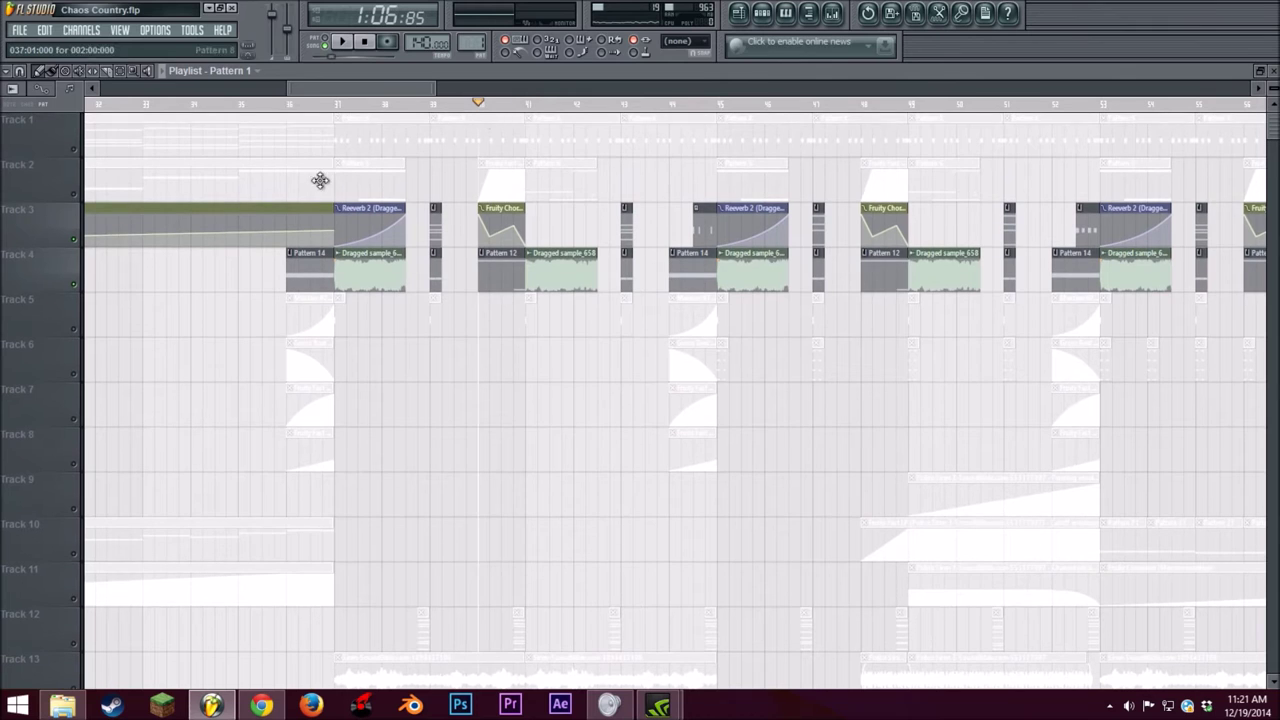
{"action": "left_click", "coordinate": [76, 194]}
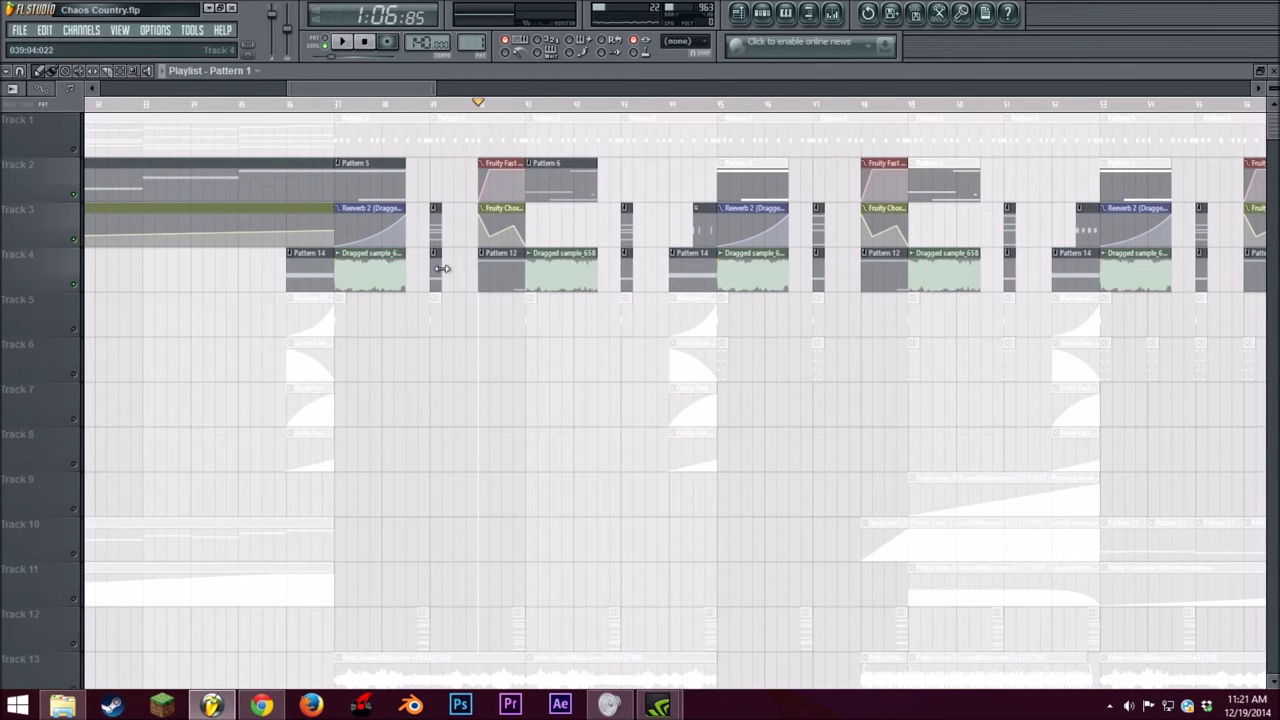
{"action": "left_click", "coordinate": [341, 41]}
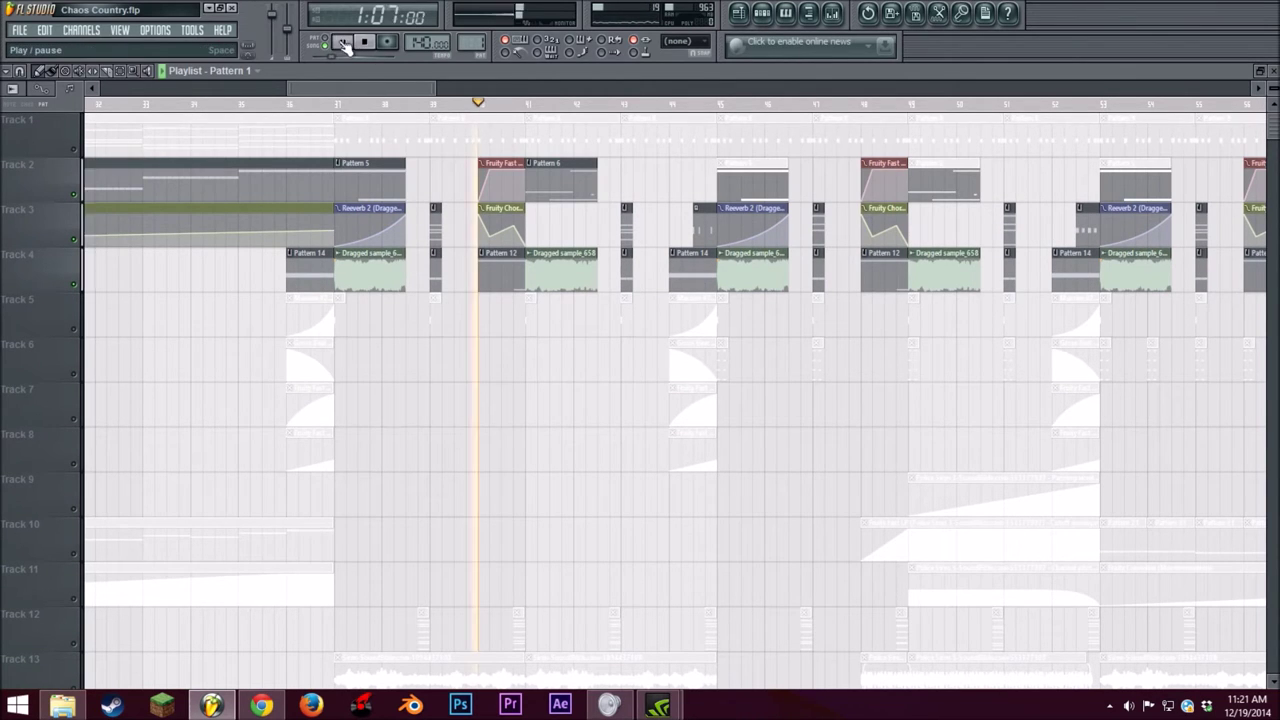
{"action": "left_click", "coordinate": [366, 42]}
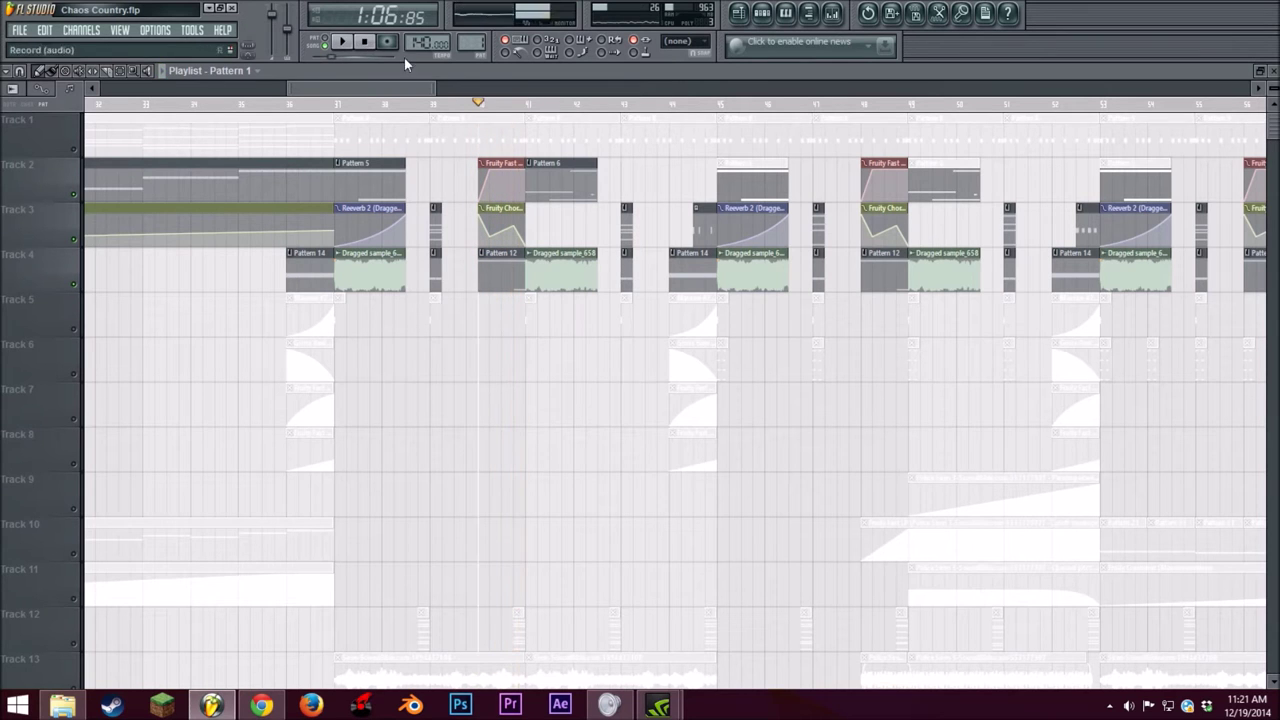
Step: Open the Juicy Fruit notes of Pattern 12 from its playlist clip in the piano roll
{"action": "left_click", "coordinate": [783, 14]}
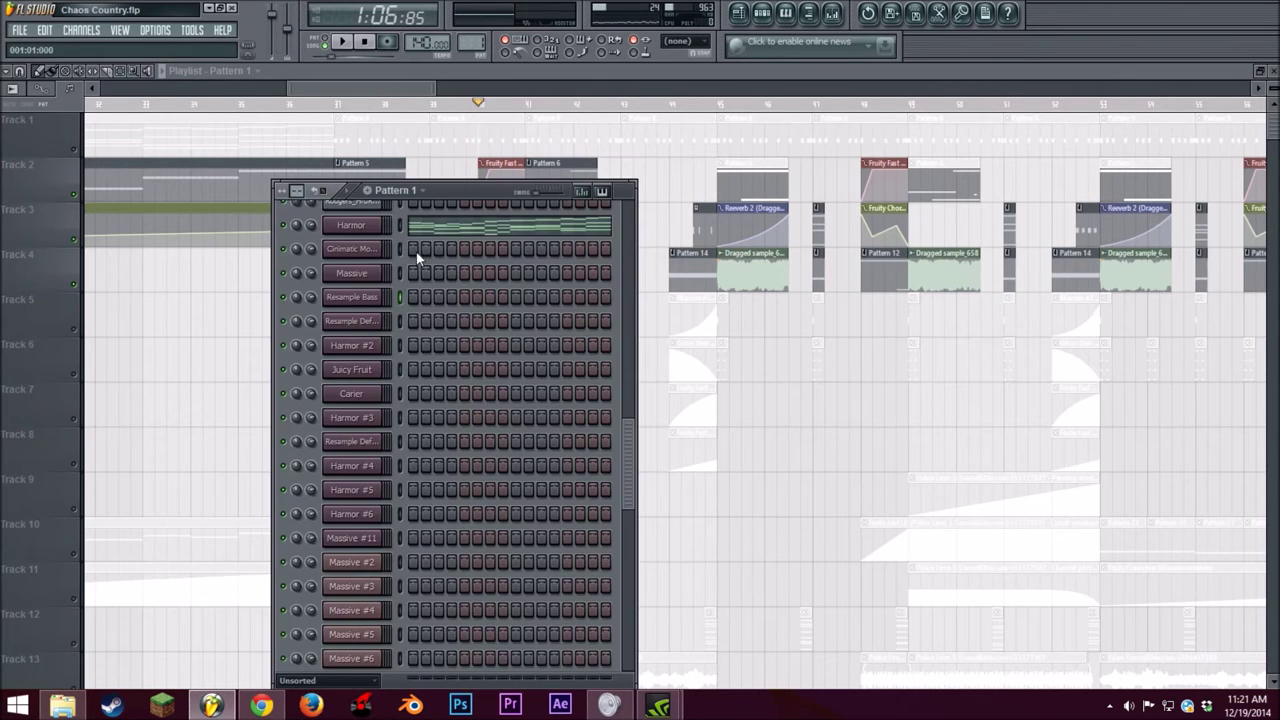
{"action": "left_click_drag", "start_coordinate": [447, 195], "coordinate": [478, 346]}
{"action": "double_click", "coordinate": [492, 275]}
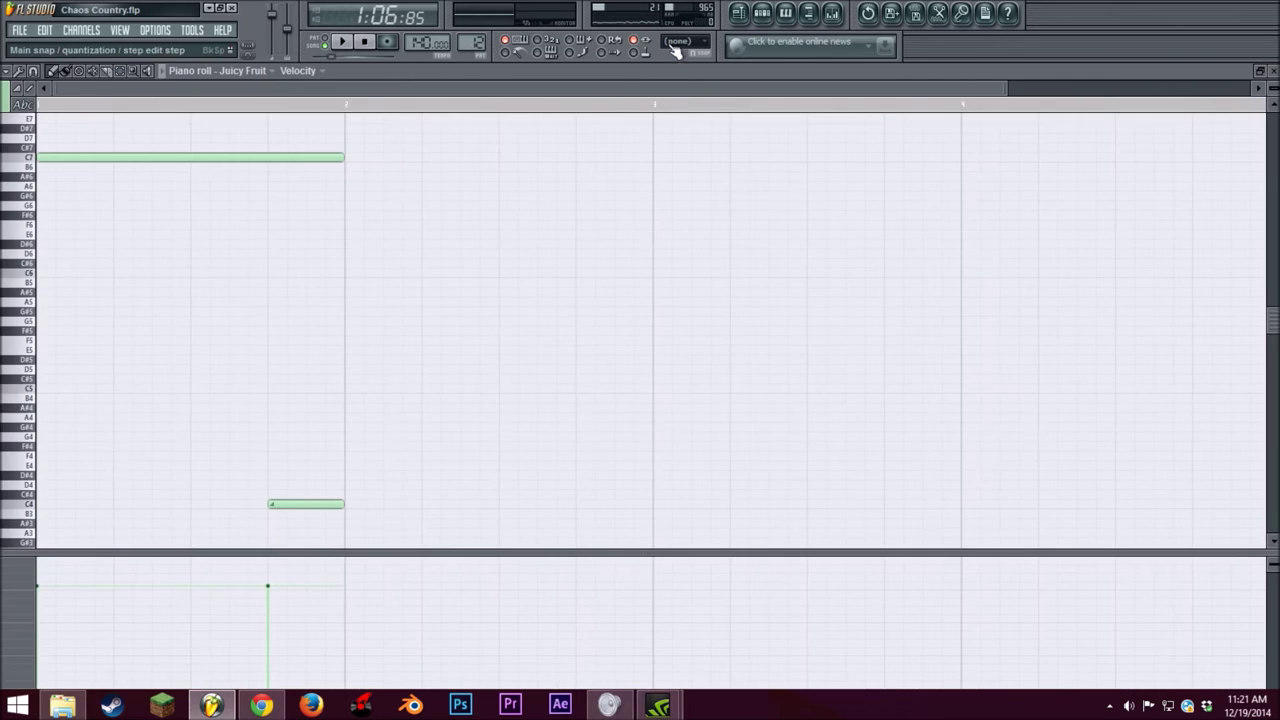
Step: Return to the playlist, bring up the step sequencer and open the Harmor synth of Pattern 12's Juicy Fruit channel
{"action": "left_click", "coordinate": [737, 17]}
{"action": "left_click", "coordinate": [784, 15]}
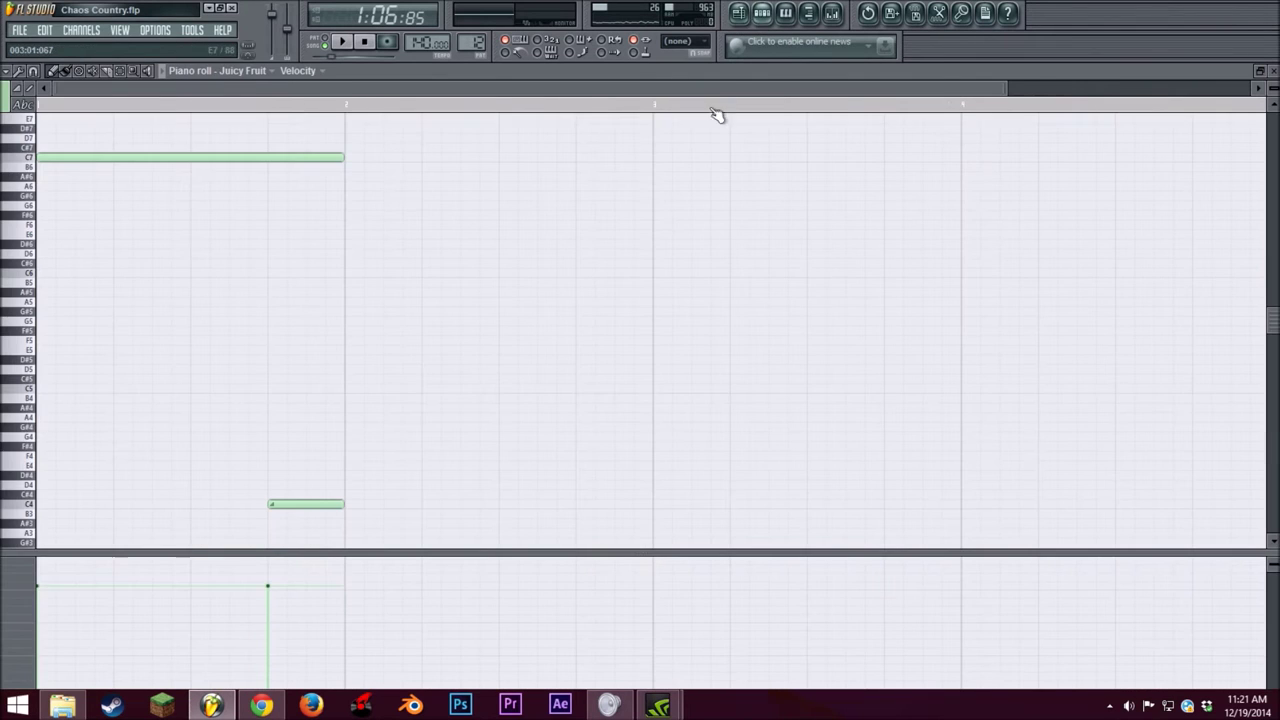
{"action": "left_click", "coordinate": [738, 17]}
{"action": "left_click", "coordinate": [764, 18]}
{"action": "left_click", "coordinate": [402, 524]}
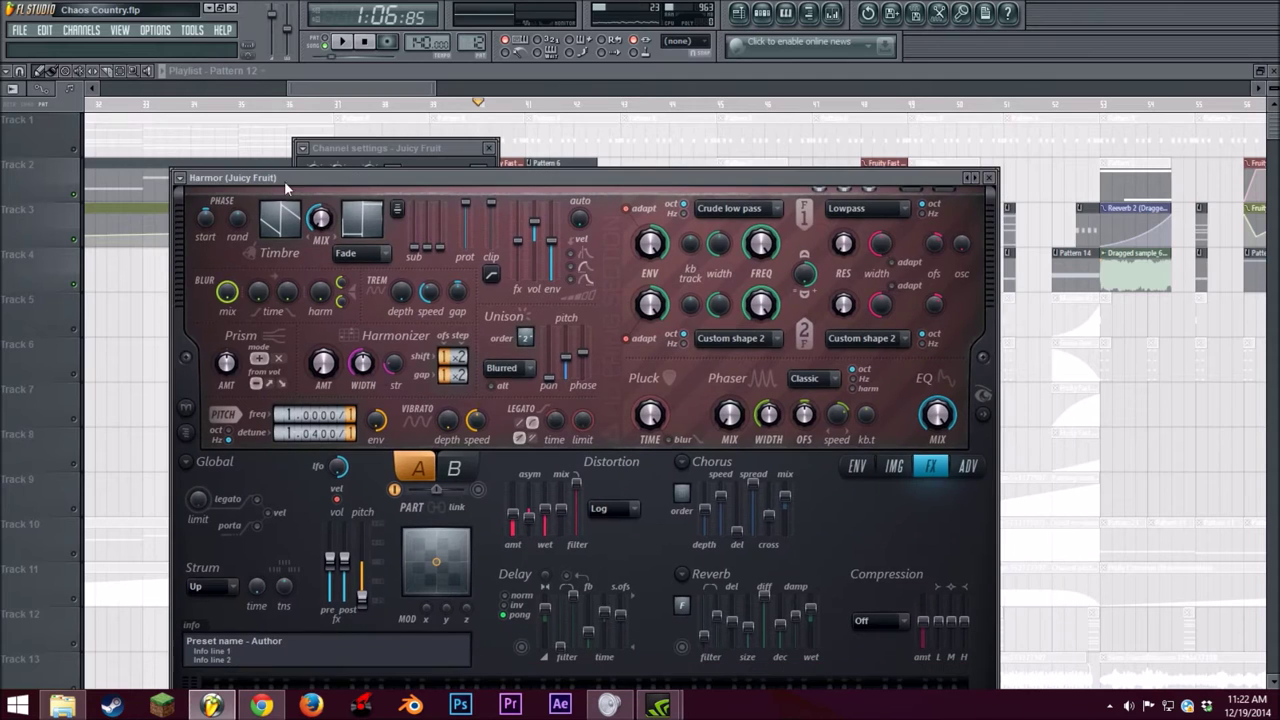
Step: Look through Harmor's preset list, leave it without loading a preset, and play a test note on Juicy Fruit
{"action": "left_click", "coordinate": [182, 179]}
{"action": "mouse_move", "coordinate": [272, 221]}
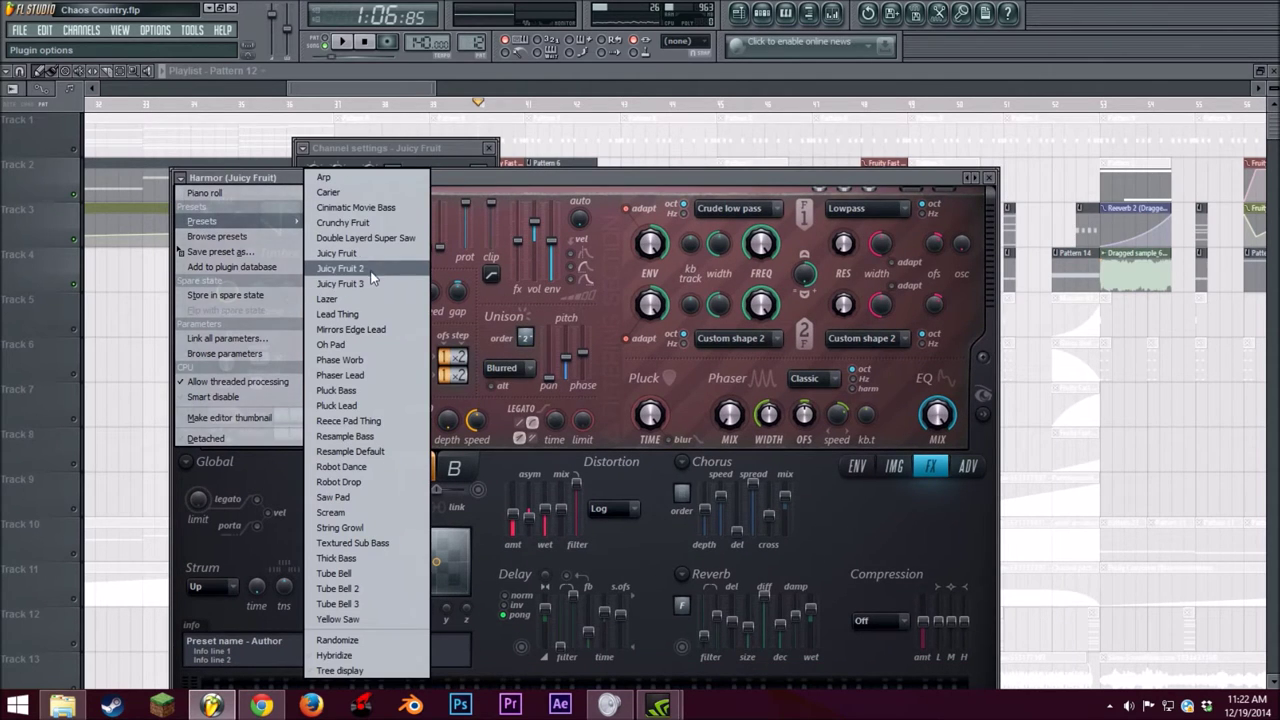
{"action": "left_click", "coordinate": [374, 223]}
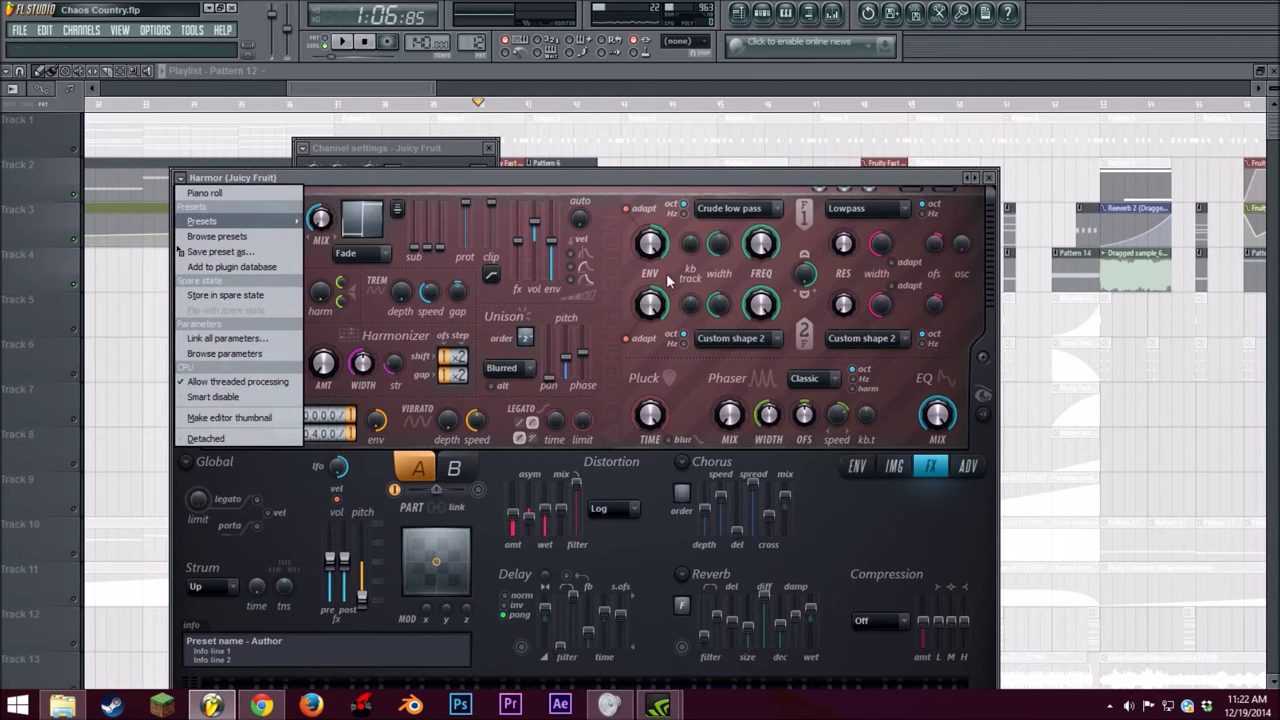
{"action": "key", "text": "x"}
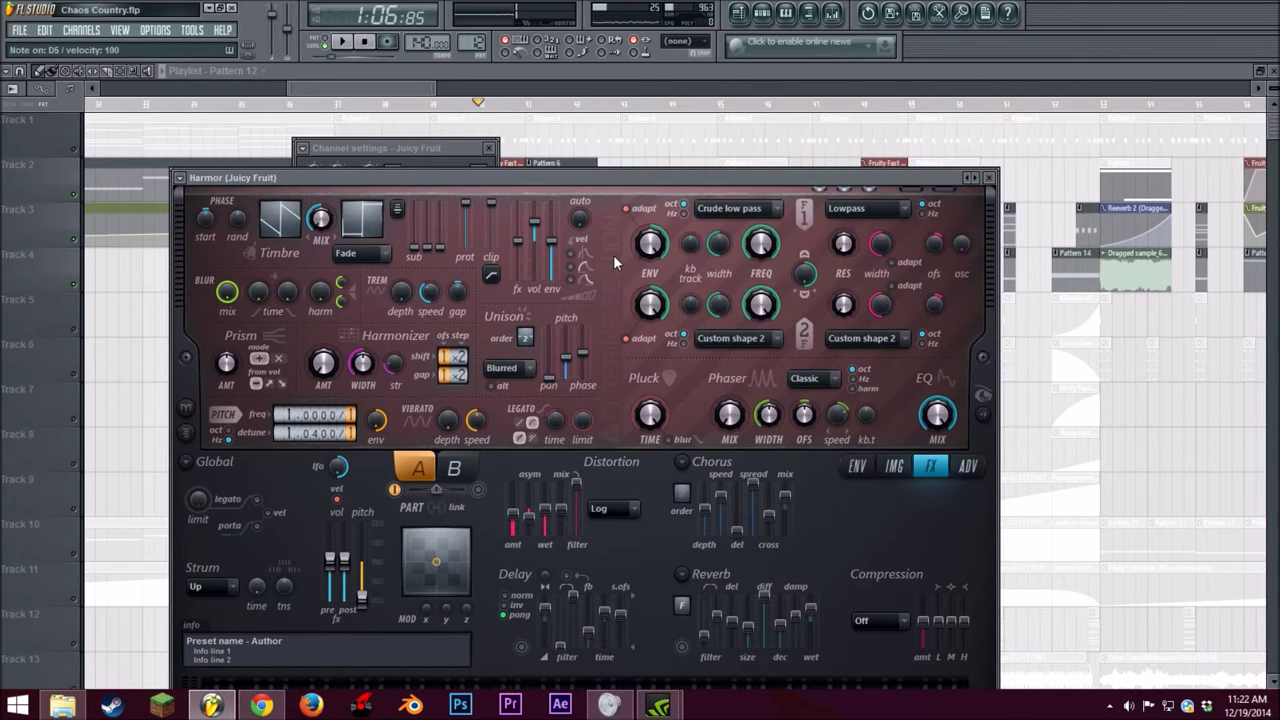
Step: Play the song briefly with the Juicy Fruit Harmor open and reposition the synth so its effects section and keyboard are fully visible
{"action": "left_click_drag", "start_coordinate": [648, 178], "coordinate": [502, 250]}
{"action": "left_click", "coordinate": [342, 42]}
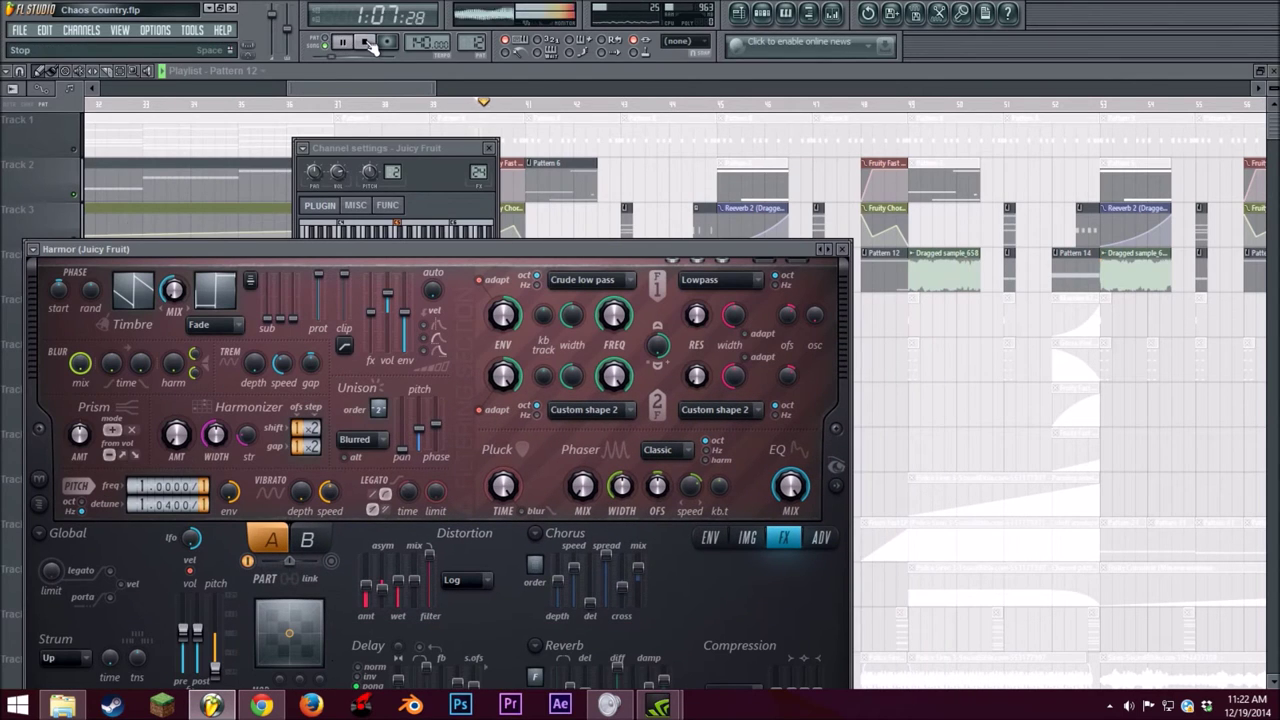
{"action": "left_click", "coordinate": [368, 45]}
{"action": "left_click_drag", "start_coordinate": [393, 250], "coordinate": [453, 122]}
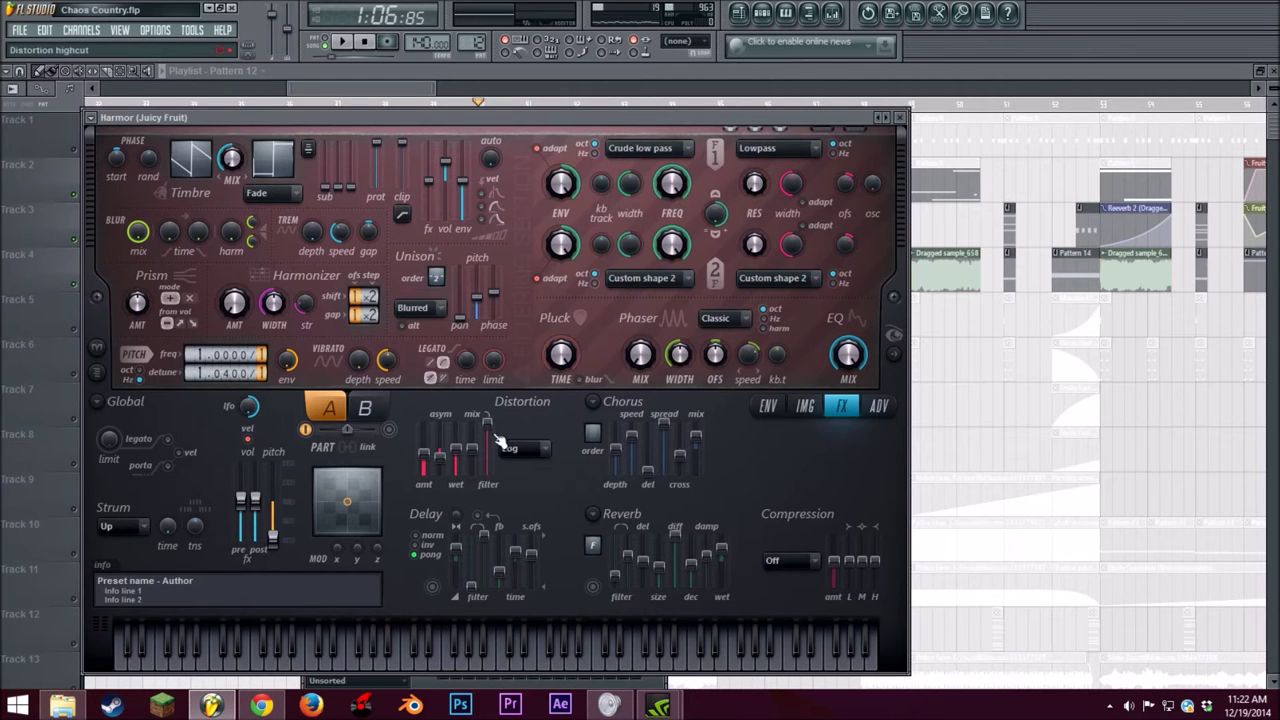
Step: Review Juicy Fruit's Harmor envelope, effects and advanced pages, including the list of articulation targets, finishing on the Harmonic unison pitch graph
{"action": "left_click", "coordinate": [766, 406]}
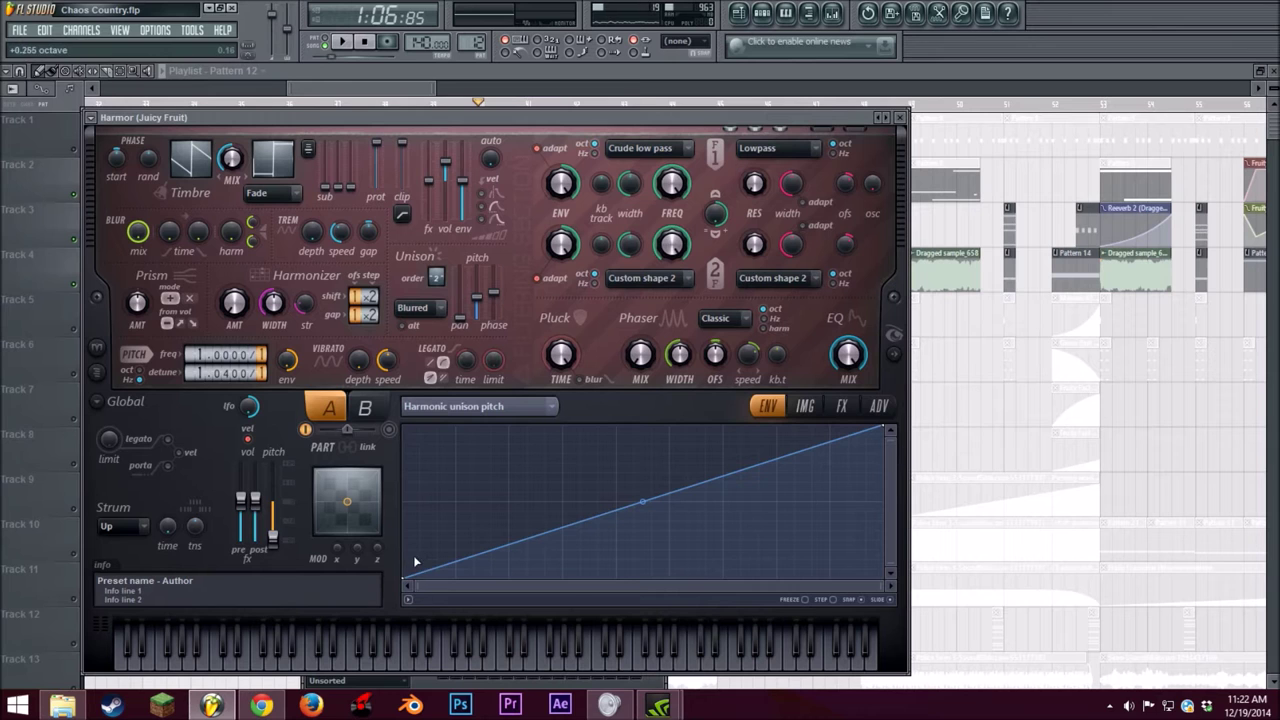
{"action": "left_click", "coordinate": [521, 407]}
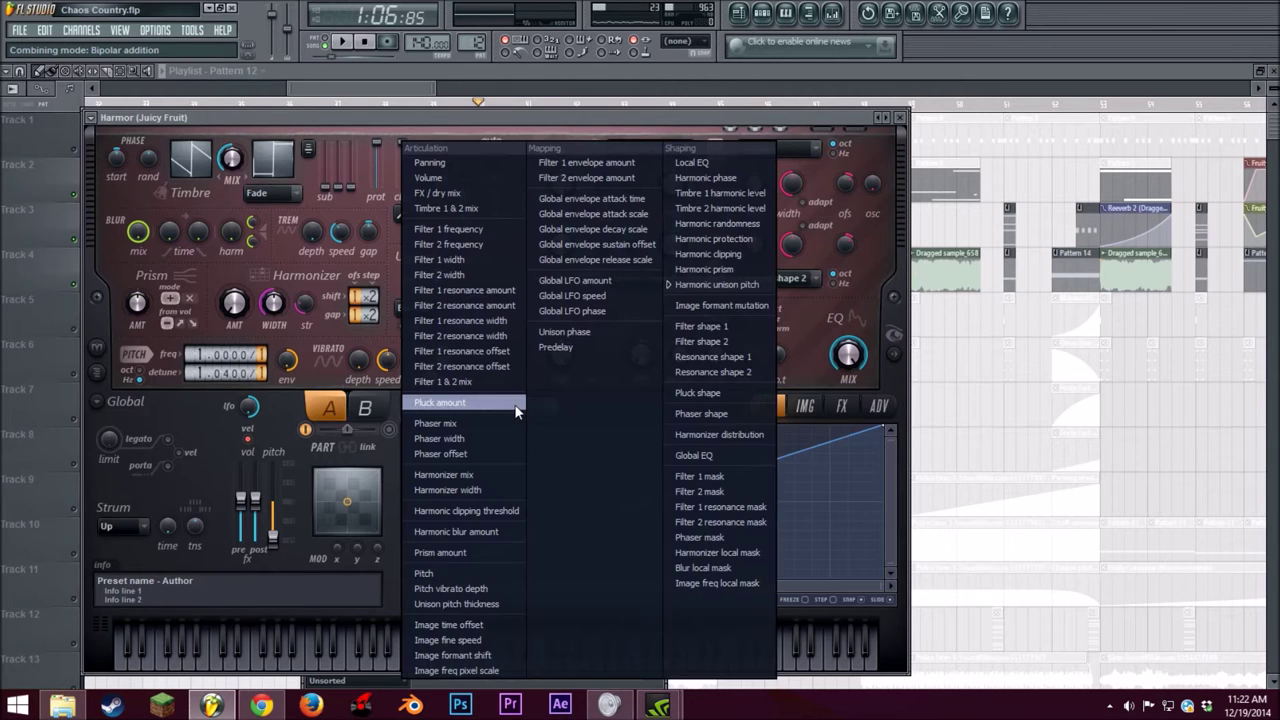
{"action": "left_click", "coordinate": [615, 398]}
{"action": "left_click", "coordinate": [834, 408]}
{"action": "left_click", "coordinate": [880, 406]}
{"action": "left_click", "coordinate": [841, 406]}
{"action": "left_click", "coordinate": [772, 407]}
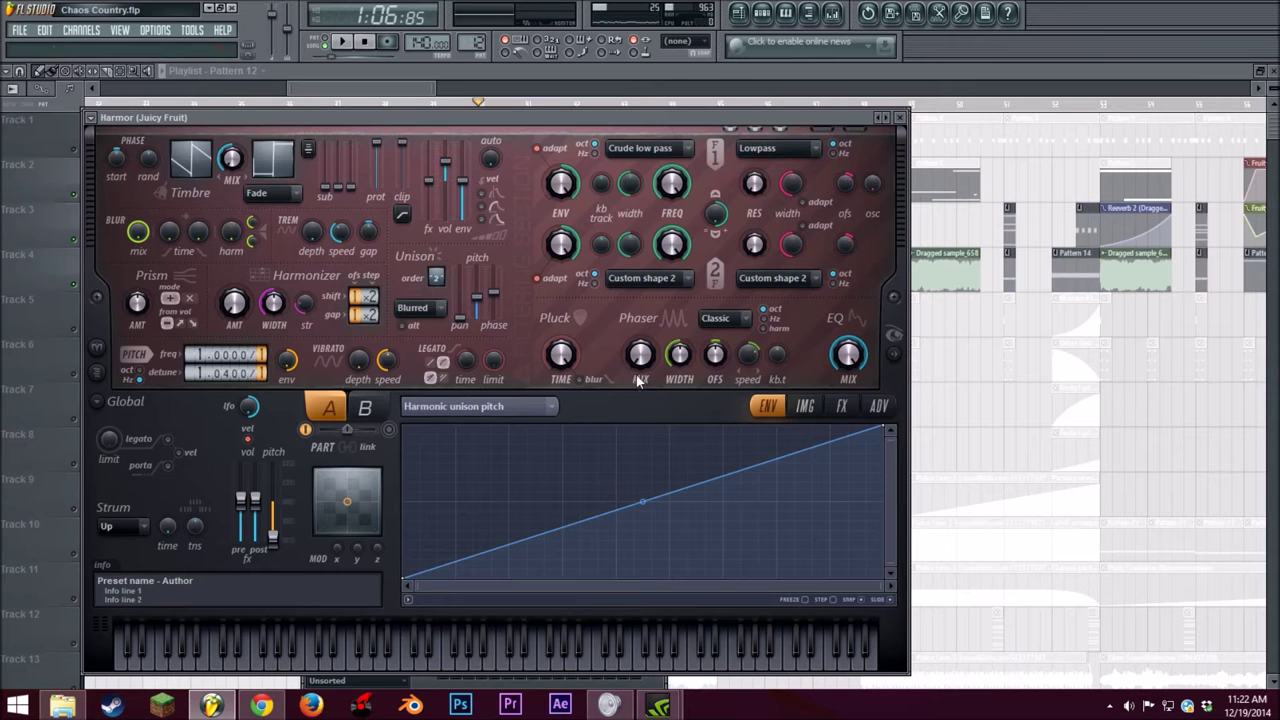
Step: Close the Juicy Fruit synth and its channel settings to return to the playlist around bar 37
{"action": "left_click", "coordinate": [899, 118]}
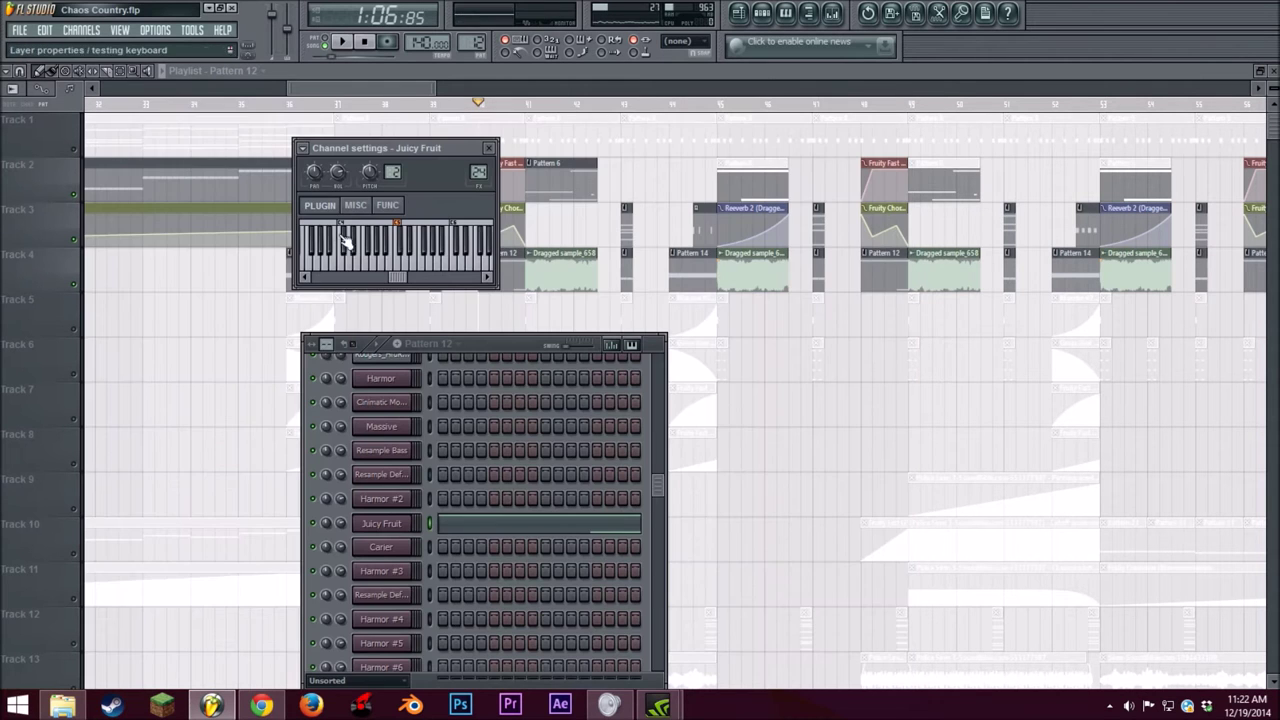
{"action": "left_click", "coordinate": [490, 149]}
{"action": "left_click_drag", "start_coordinate": [403, 91], "coordinate": [409, 91]}
{"action": "scroll", "coordinate": [345, 380], "scroll_direction": "down", "scroll_amount": 2}
{"action": "scroll", "coordinate": [349, 386], "scroll_direction": "up", "scroll_amount": 2}
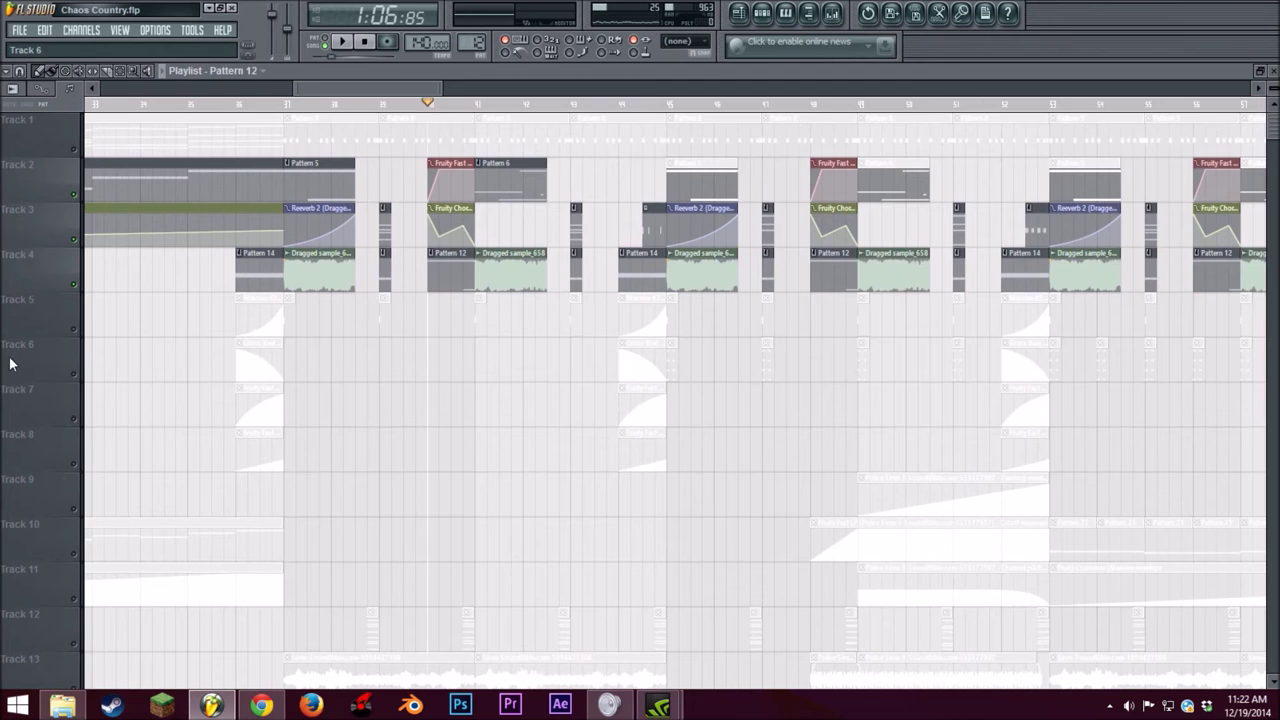
Step: Solo Track 5 and play the song briefly from bar 37
{"action": "right_click", "coordinate": [79, 333]}
{"action": "left_click", "coordinate": [284, 107]}
{"action": "left_click", "coordinate": [346, 43]}
{"action": "left_click", "coordinate": [366, 43]}
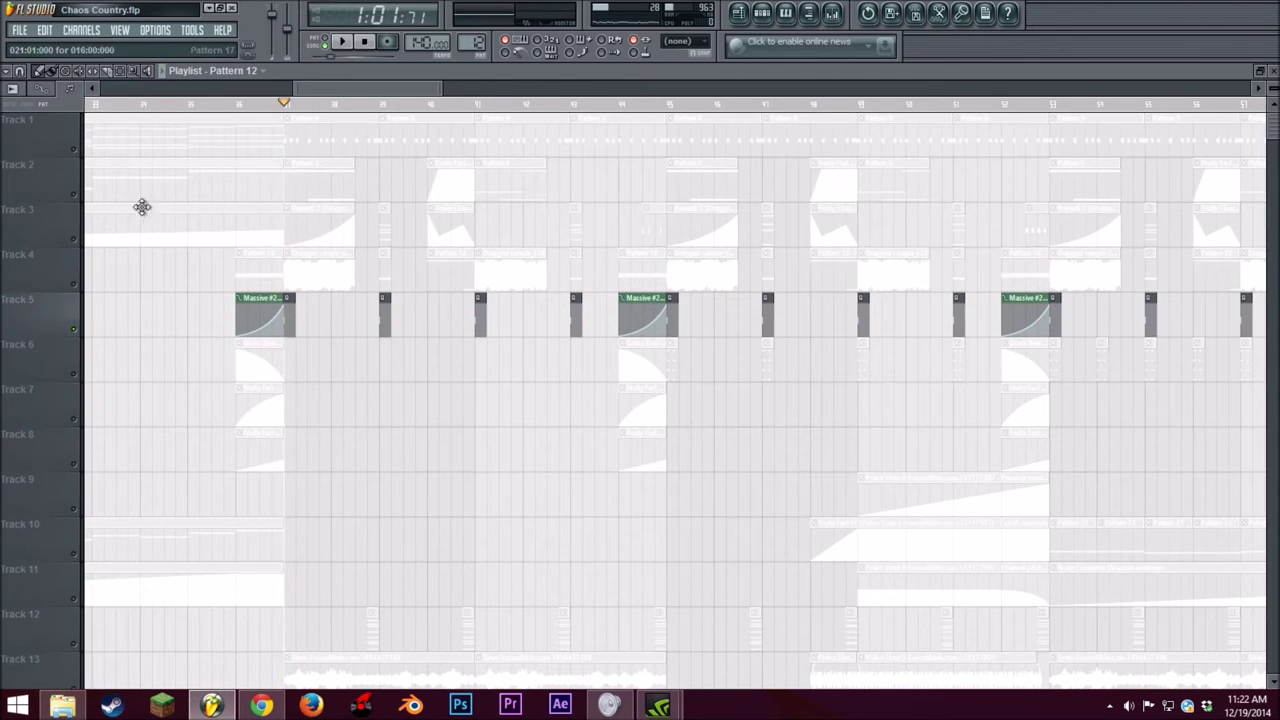
Step: Switch the solo to Track 3 and release it so that all playlist tracks are enabled
{"action": "scroll", "coordinate": [84, 298], "scroll_direction": "down", "scroll_amount": 2}
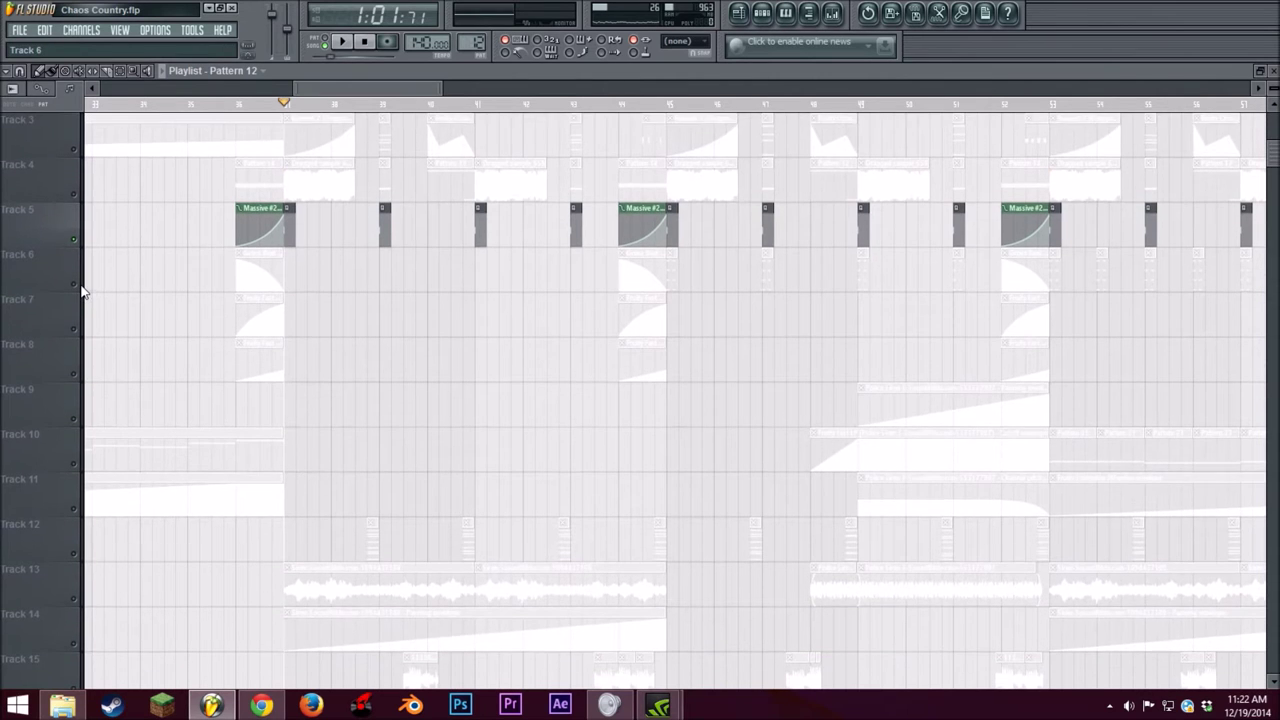
{"action": "scroll", "coordinate": [84, 290], "scroll_direction": "up", "scroll_amount": 2}
{"action": "right_click", "coordinate": [78, 243]}
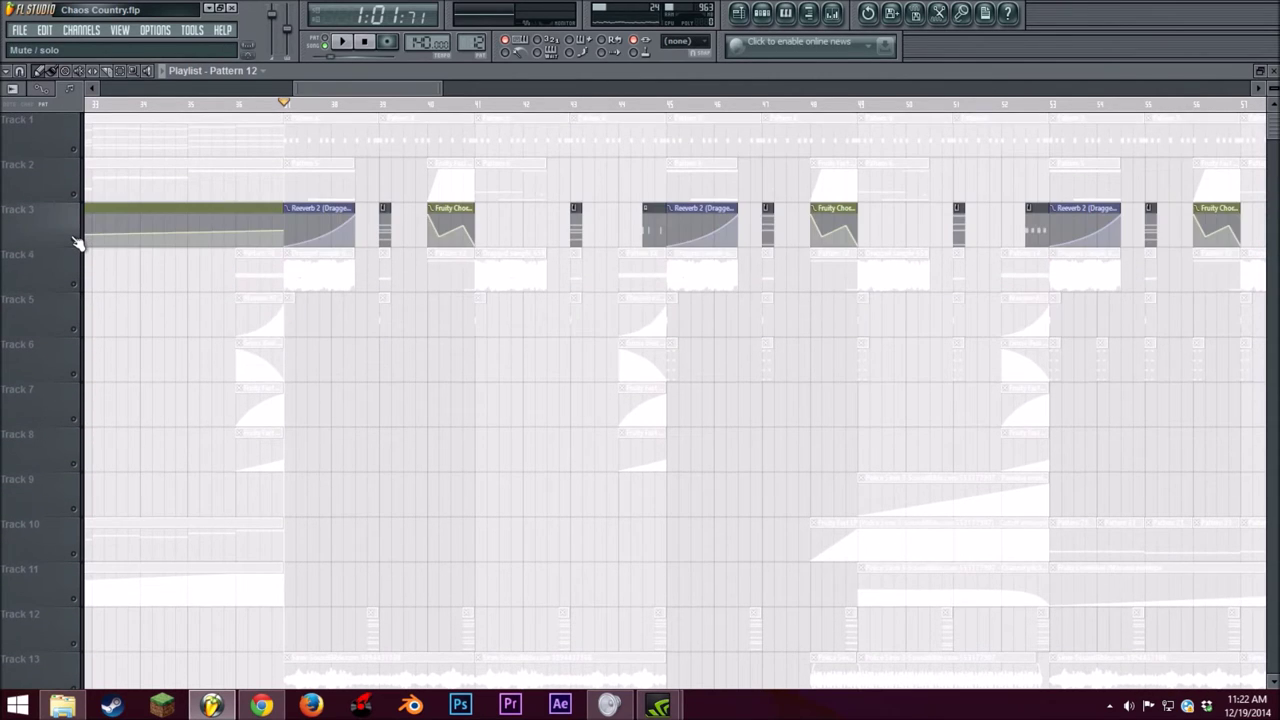
{"action": "left_click", "coordinate": [75, 241]}
{"action": "left_click", "coordinate": [75, 241]}
{"action": "right_click", "coordinate": [75, 241]}
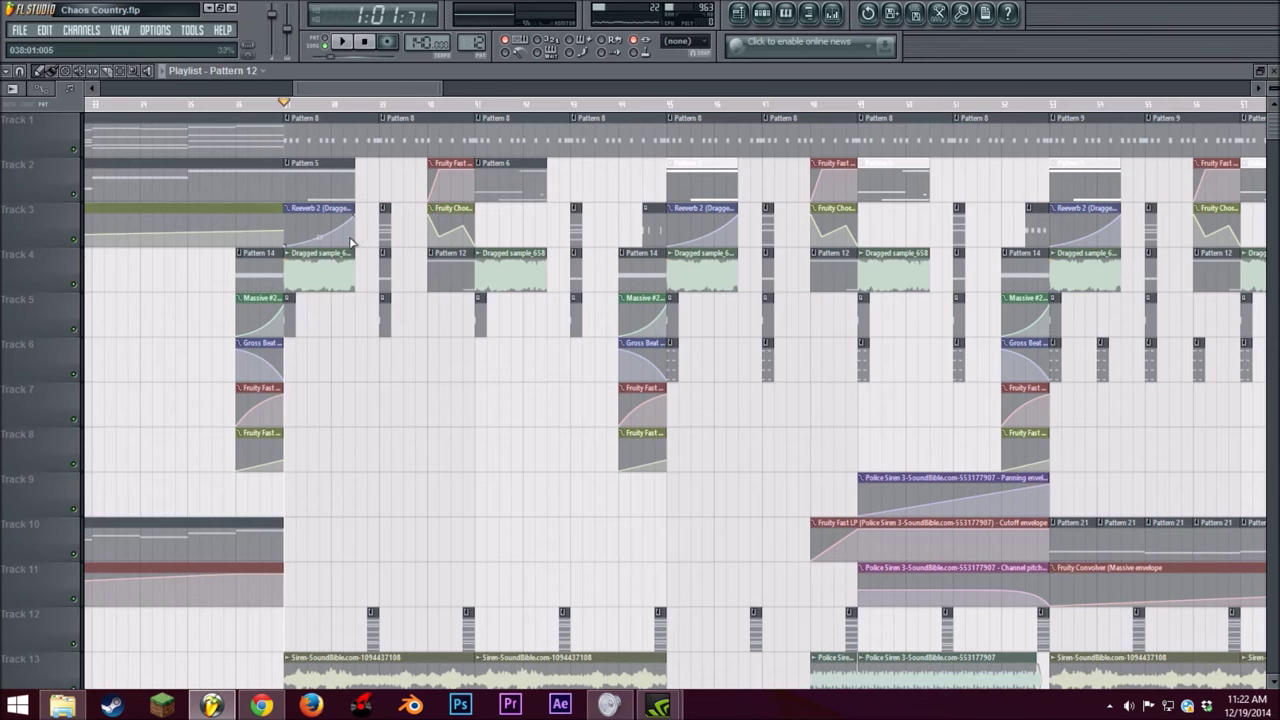
Step: Mute Tracks 1 and 13 and play the song briefly from just before bar 39
{"action": "left_click", "coordinate": [379, 104]}
{"action": "left_click", "coordinate": [73, 151]}
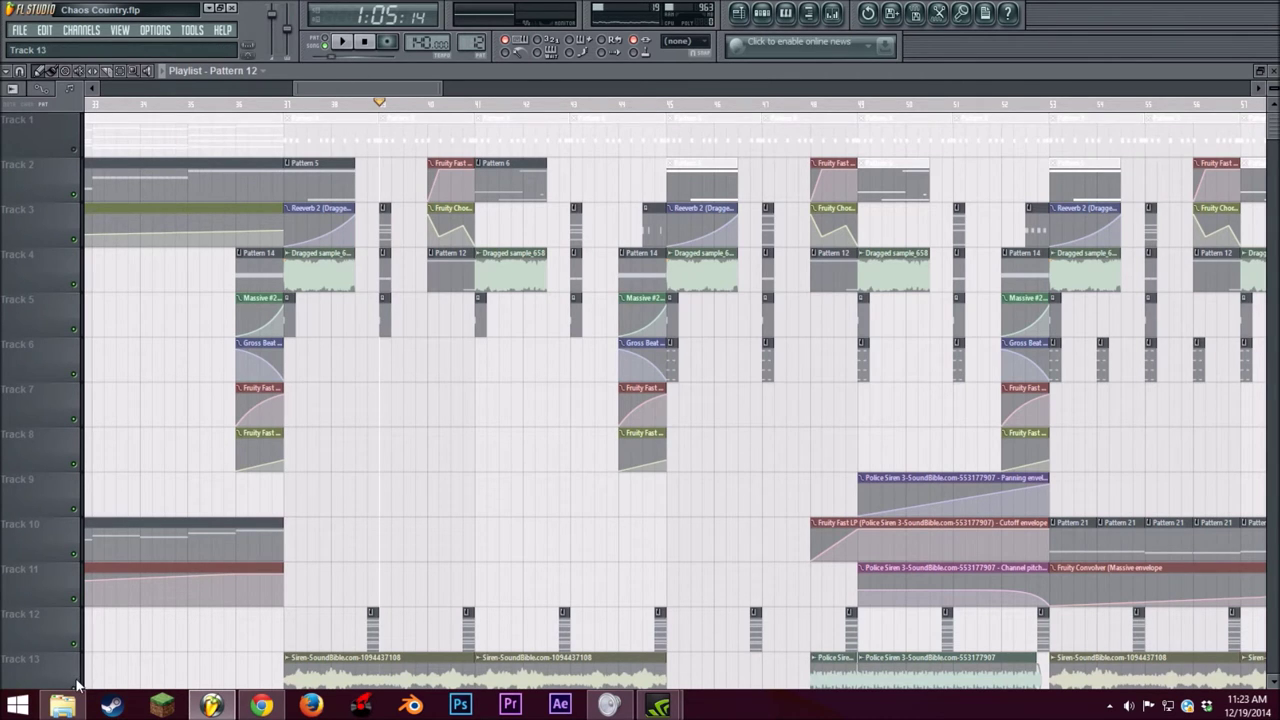
{"action": "left_click", "coordinate": [76, 691]}
{"action": "scroll", "coordinate": [110, 657], "scroll_direction": "down", "scroll_amount": 1}
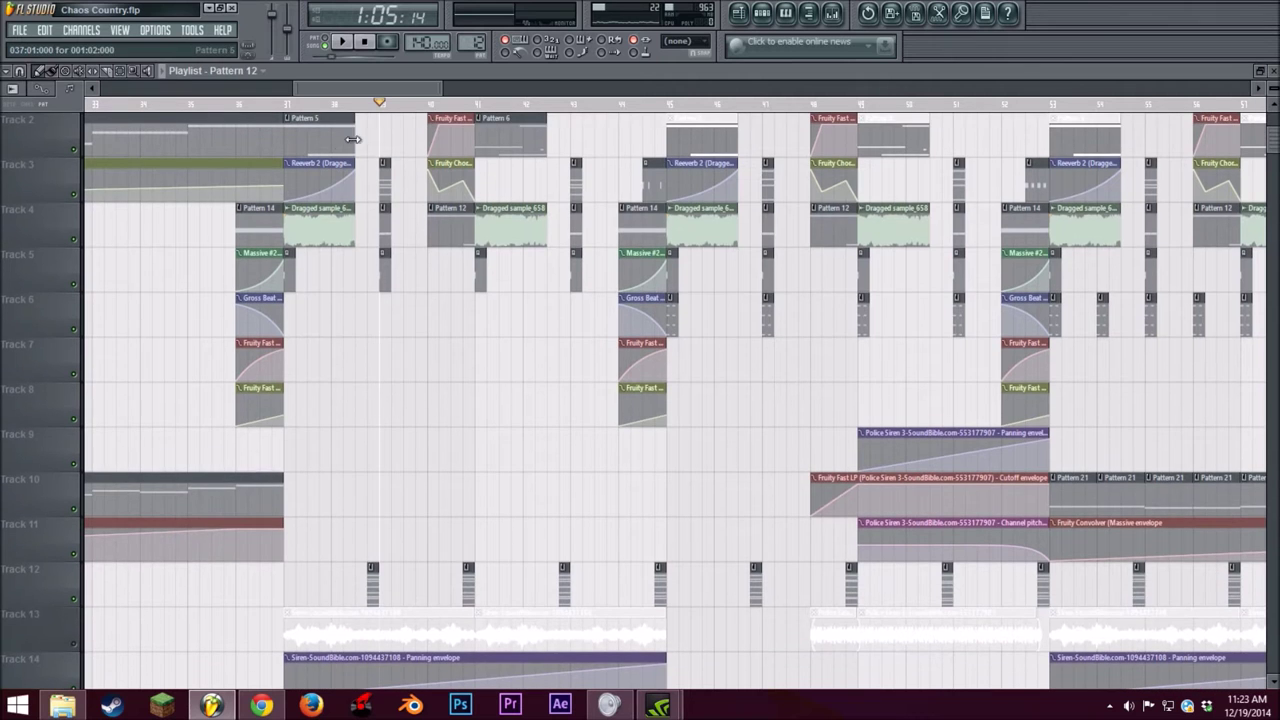
{"action": "scroll", "coordinate": [371, 277], "scroll_direction": "down", "scroll_amount": 3}
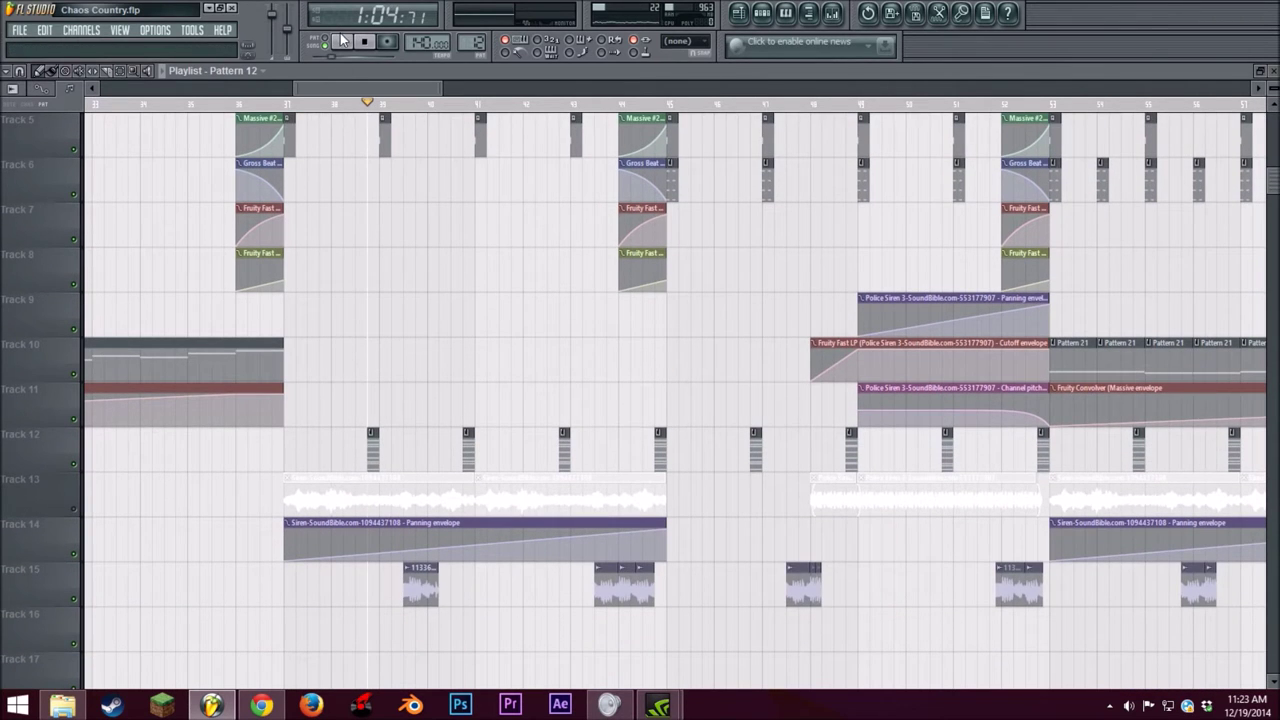
{"action": "left_click", "coordinate": [343, 40]}
{"action": "left_click", "coordinate": [365, 43]}
Step: Open the notes of Track 12's Pattern 33 clip, and open the Massive #4 synth from the step sequencer
{"action": "double_click", "coordinate": [371, 449]}
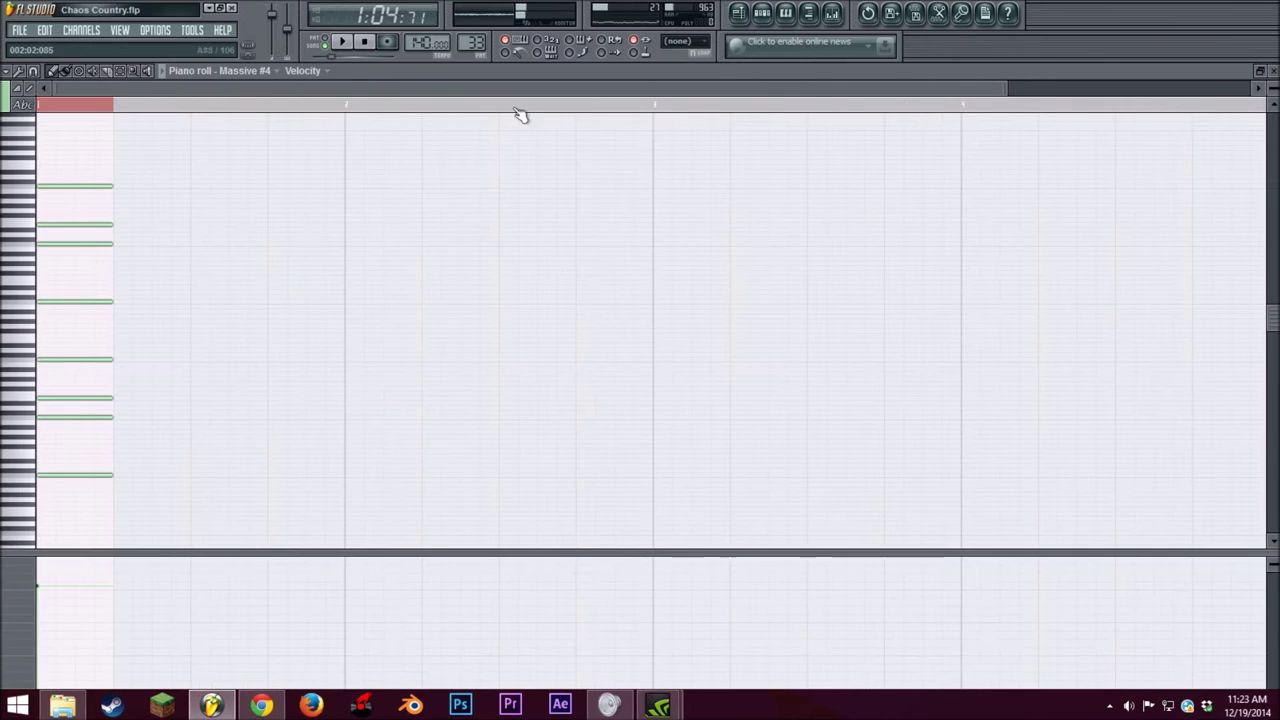
{"action": "left_click", "coordinate": [749, 18]}
{"action": "scroll", "coordinate": [450, 501], "scroll_direction": "down", "scroll_amount": 3}
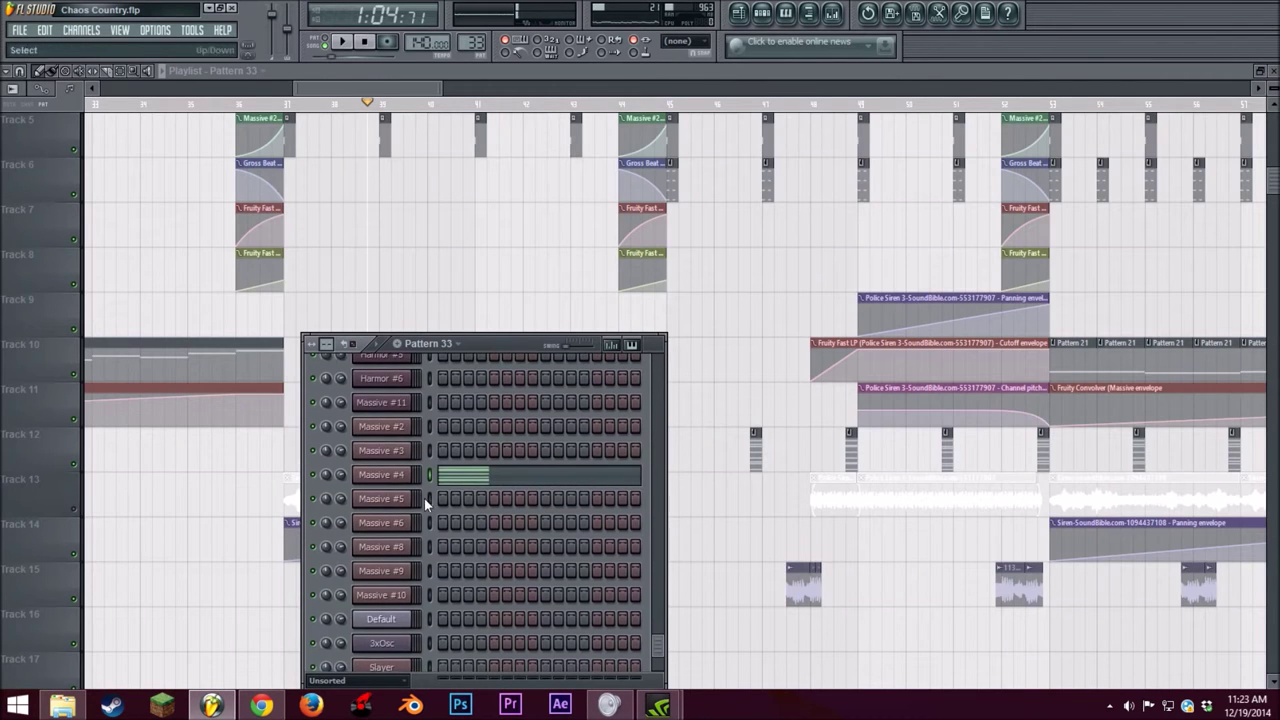
{"action": "left_click", "coordinate": [385, 476]}
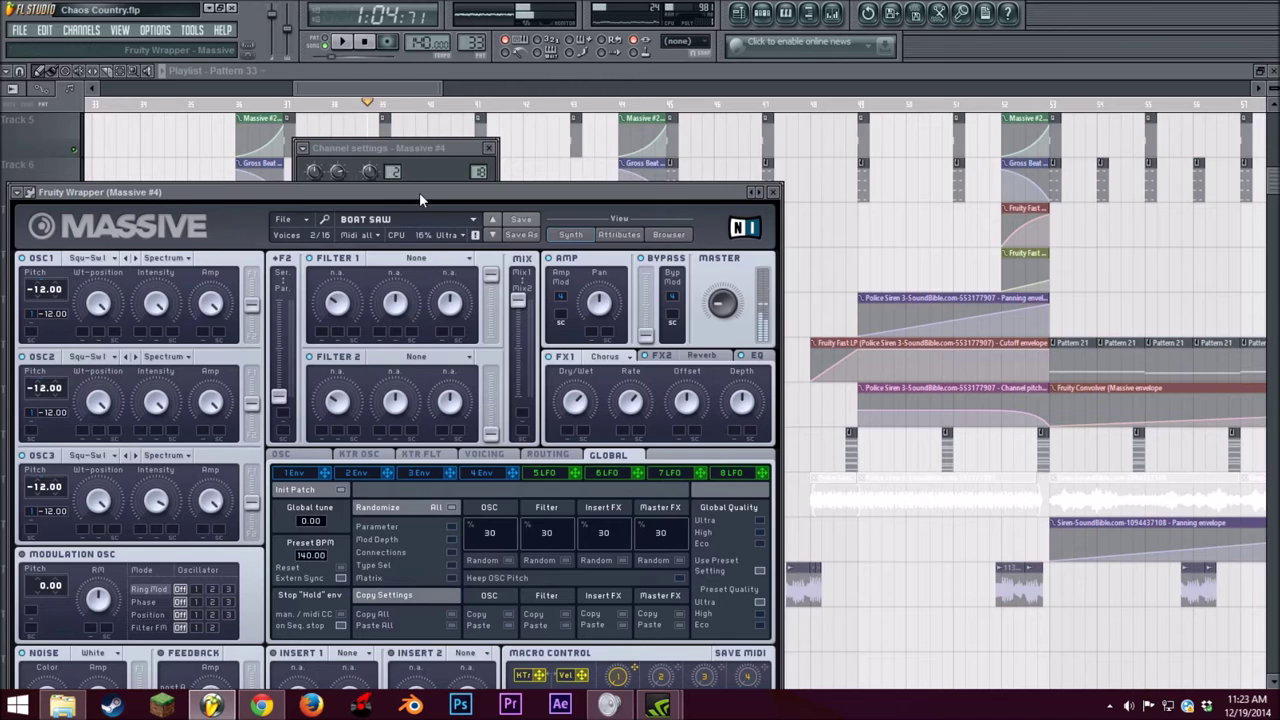
{"action": "left_click_drag", "start_coordinate": [420, 194], "coordinate": [431, 157]}
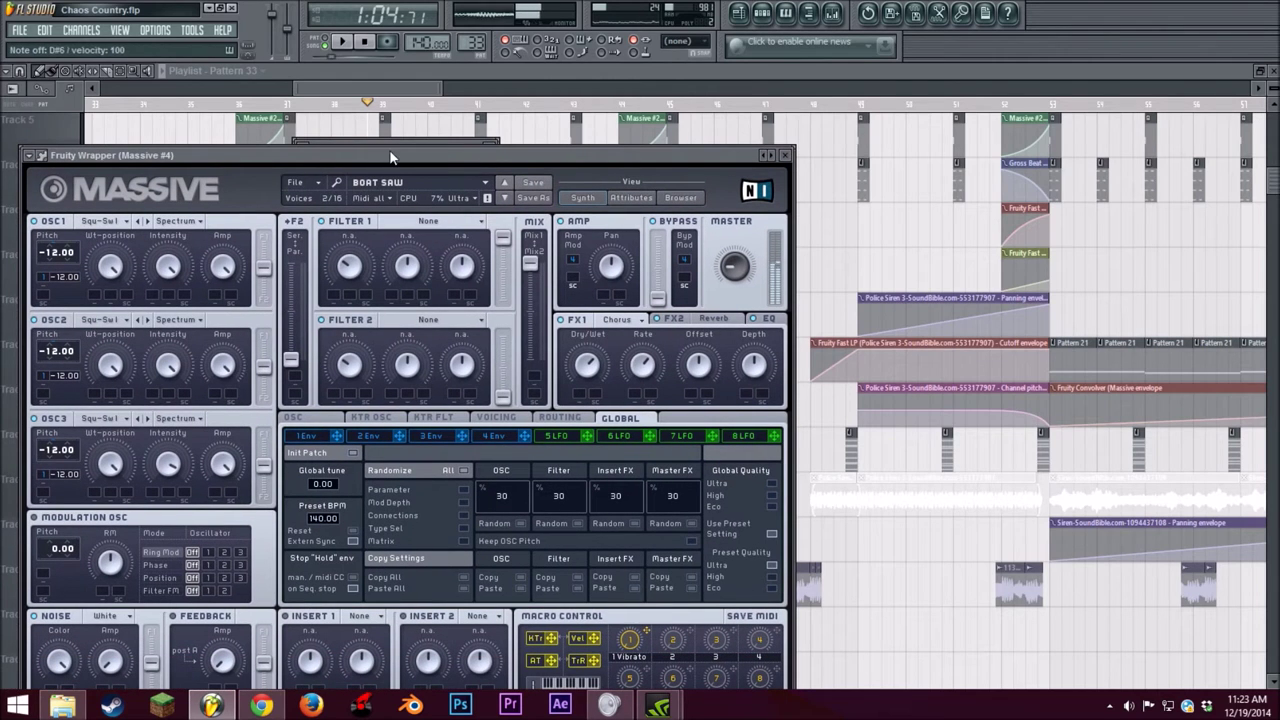
Step: Audition Pattern 33 and a test note on Massive #4, and move the synth up to show the whole interface
{"action": "left_click", "coordinate": [366, 45]}
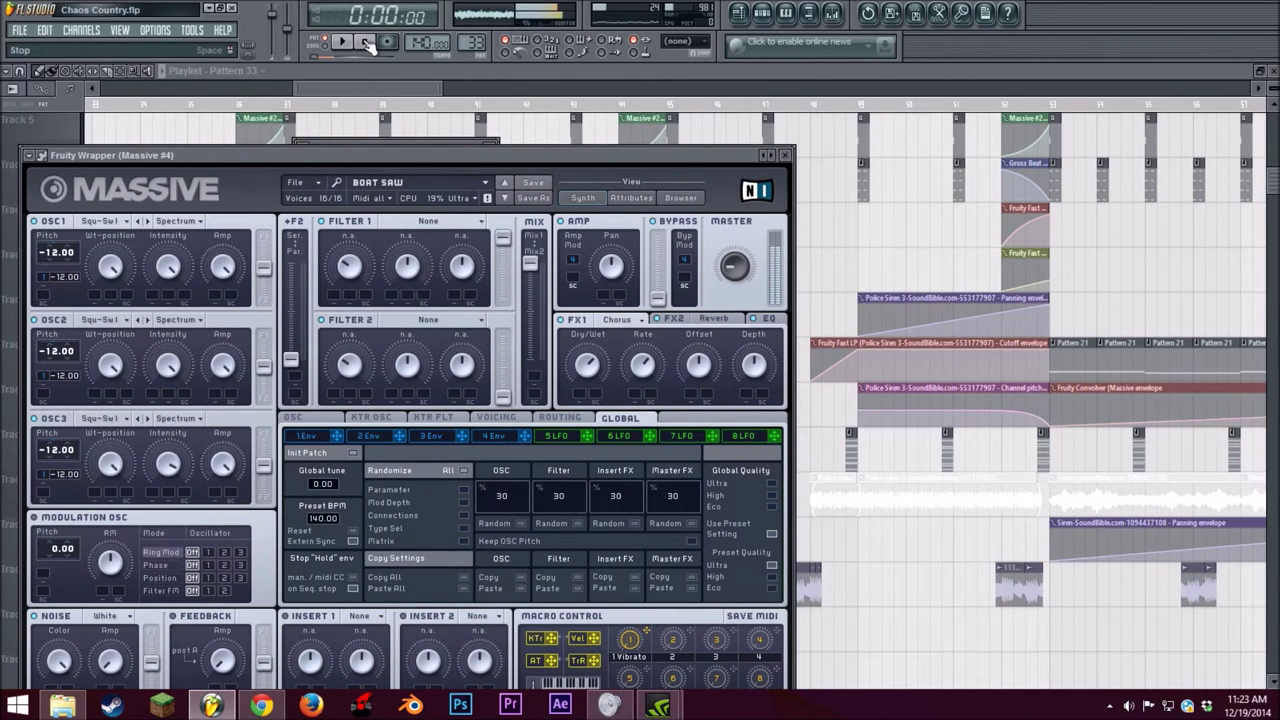
{"action": "key", "text": "v"}
{"action": "left_click_drag", "start_coordinate": [373, 158], "coordinate": [395, 88]}
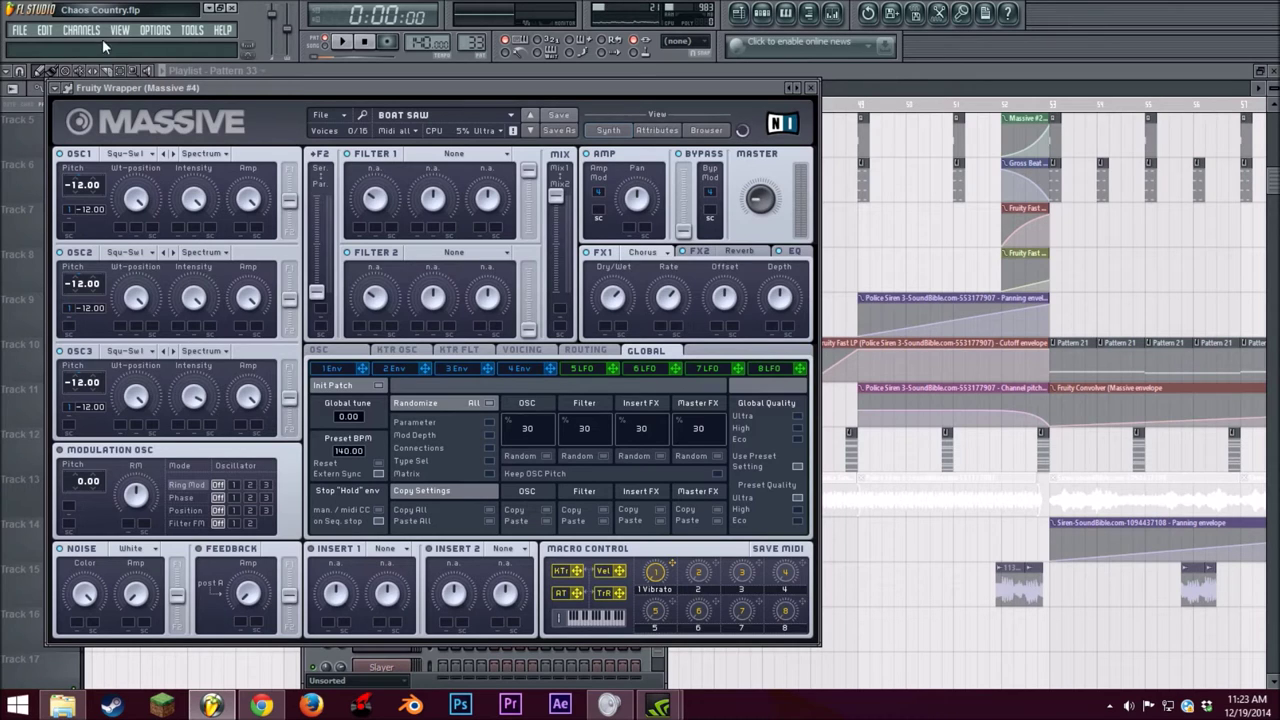
Step: Examine the BOAT SAW patch's oscillators, first and fourth envelopes, voicing settings and EQ in Massive, playing a test note
{"action": "left_click", "coordinate": [128, 206]}
{"action": "left_click", "coordinate": [333, 370]}
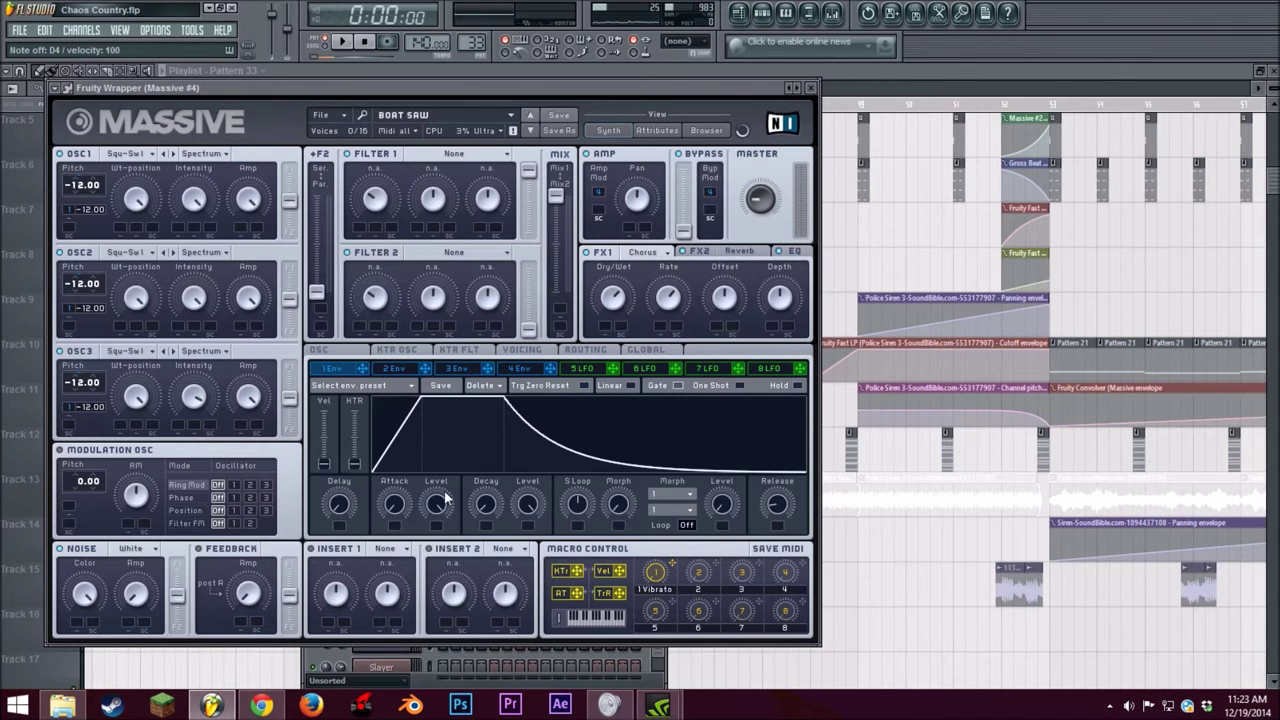
{"action": "key", "text": "x"}
{"action": "left_click", "coordinate": [521, 352]}
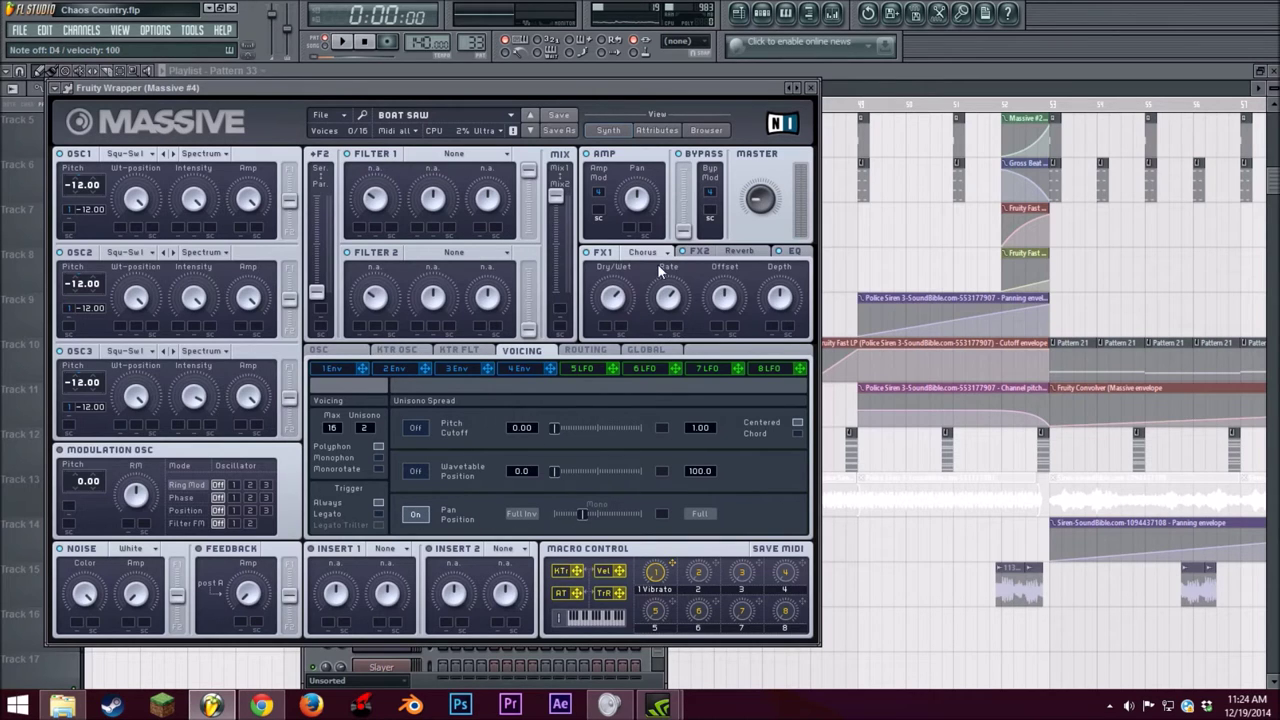
{"action": "left_click", "coordinate": [794, 253]}
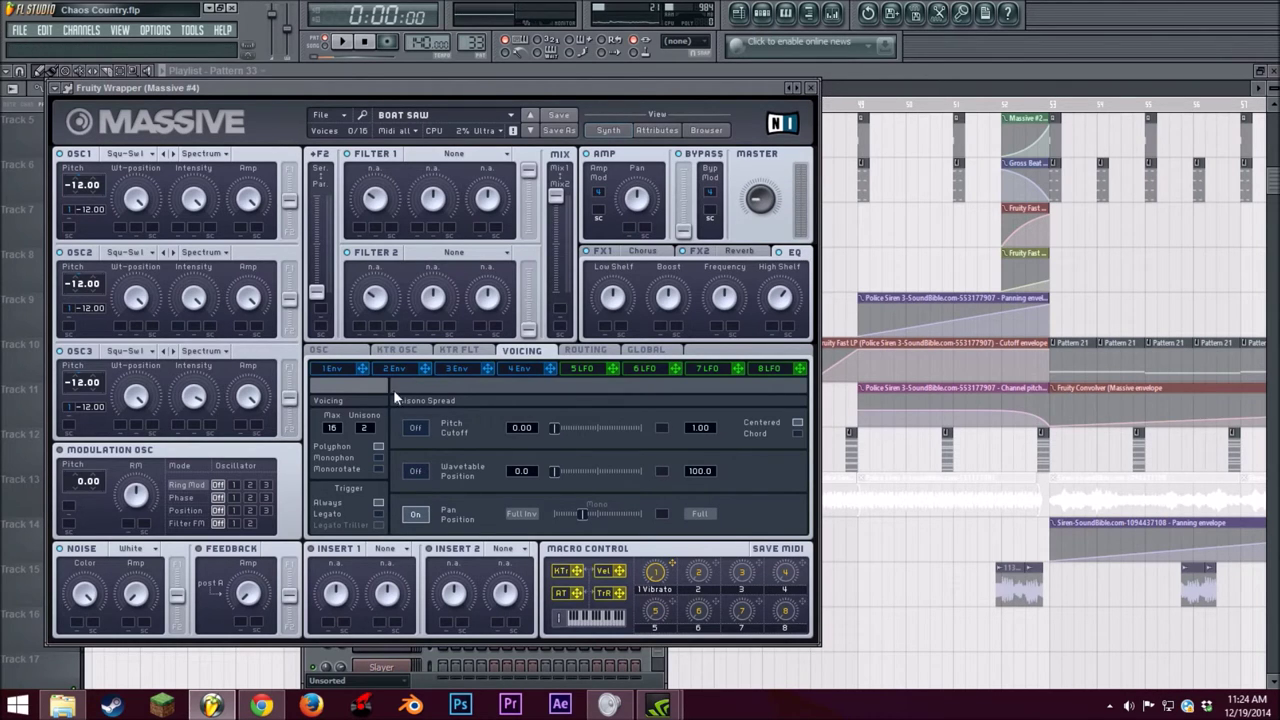
{"action": "left_click", "coordinate": [522, 369]}
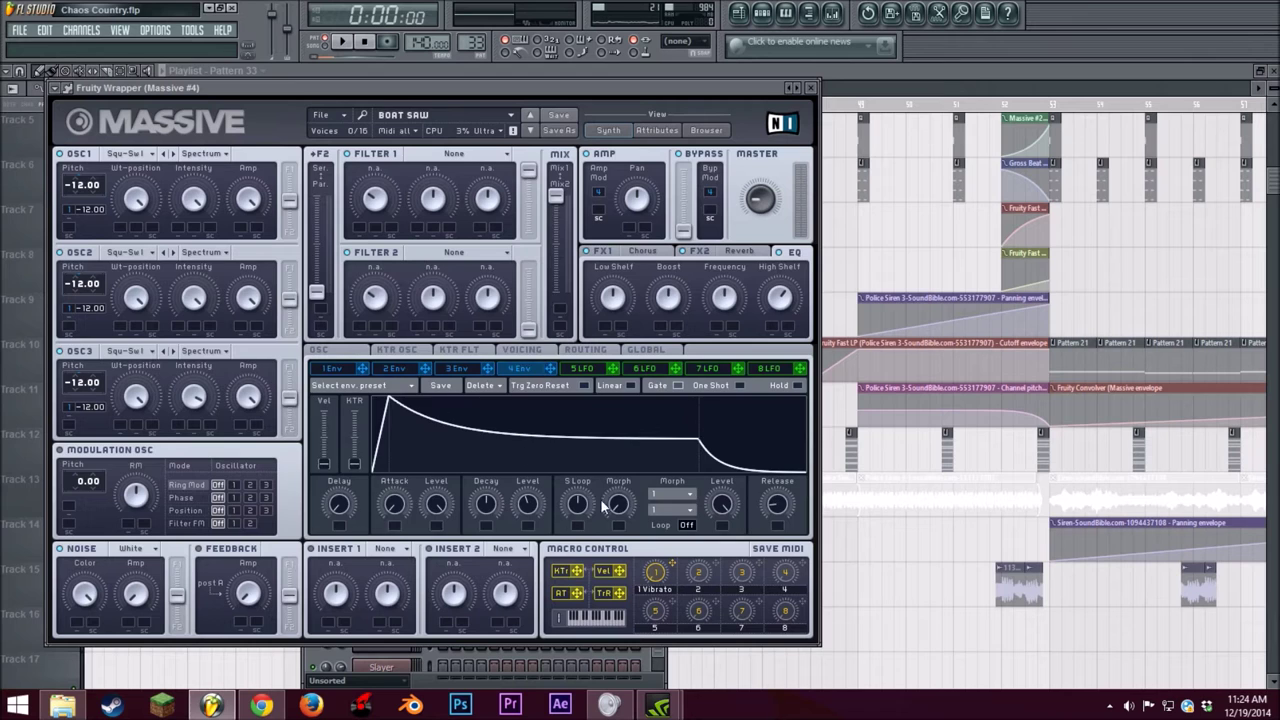
Step: Close Massive #4 and its channel settings, and inspect its stacked chord notes up close in the piano roll
{"action": "left_click", "coordinate": [810, 87]}
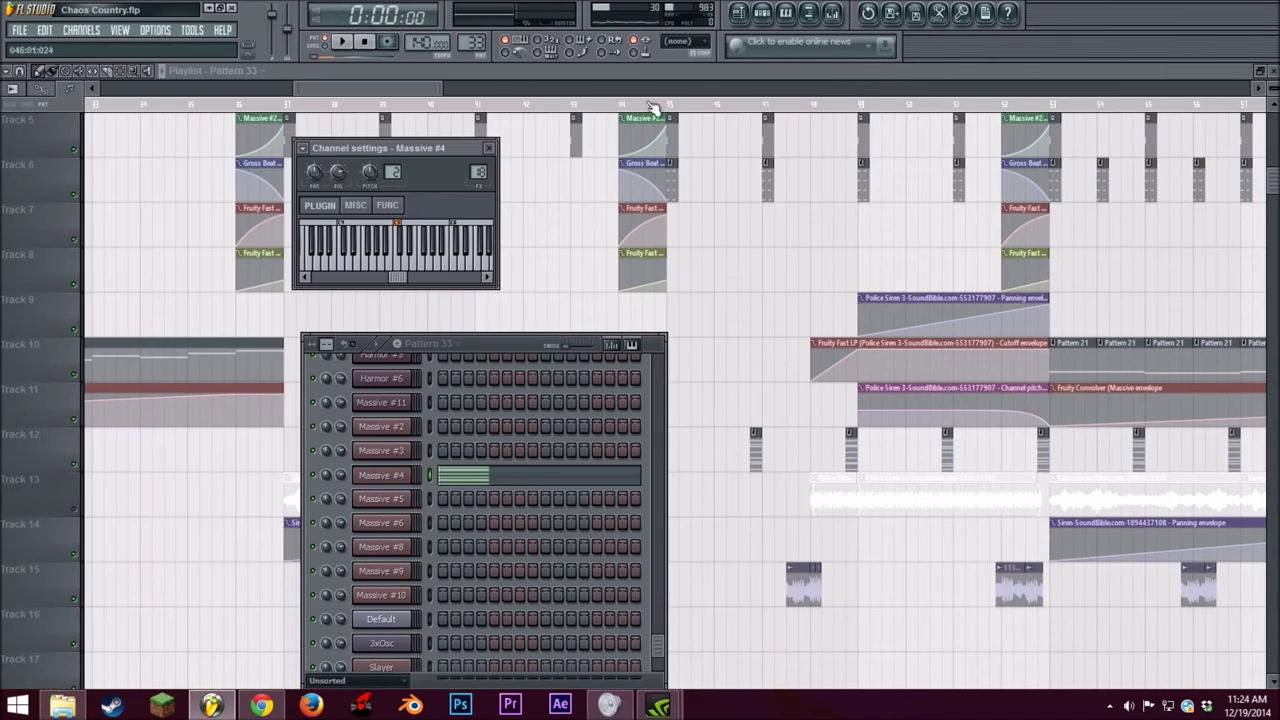
{"action": "left_click", "coordinate": [491, 149]}
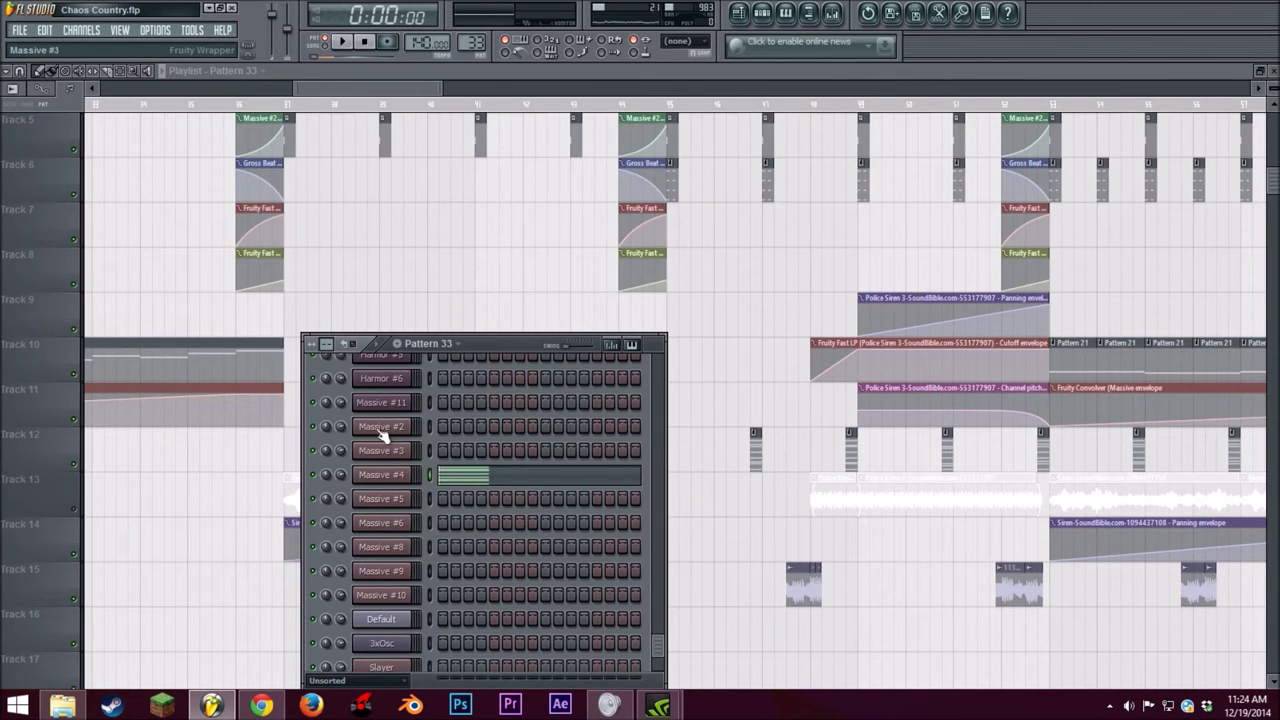
{"action": "left_click", "coordinate": [465, 482]}
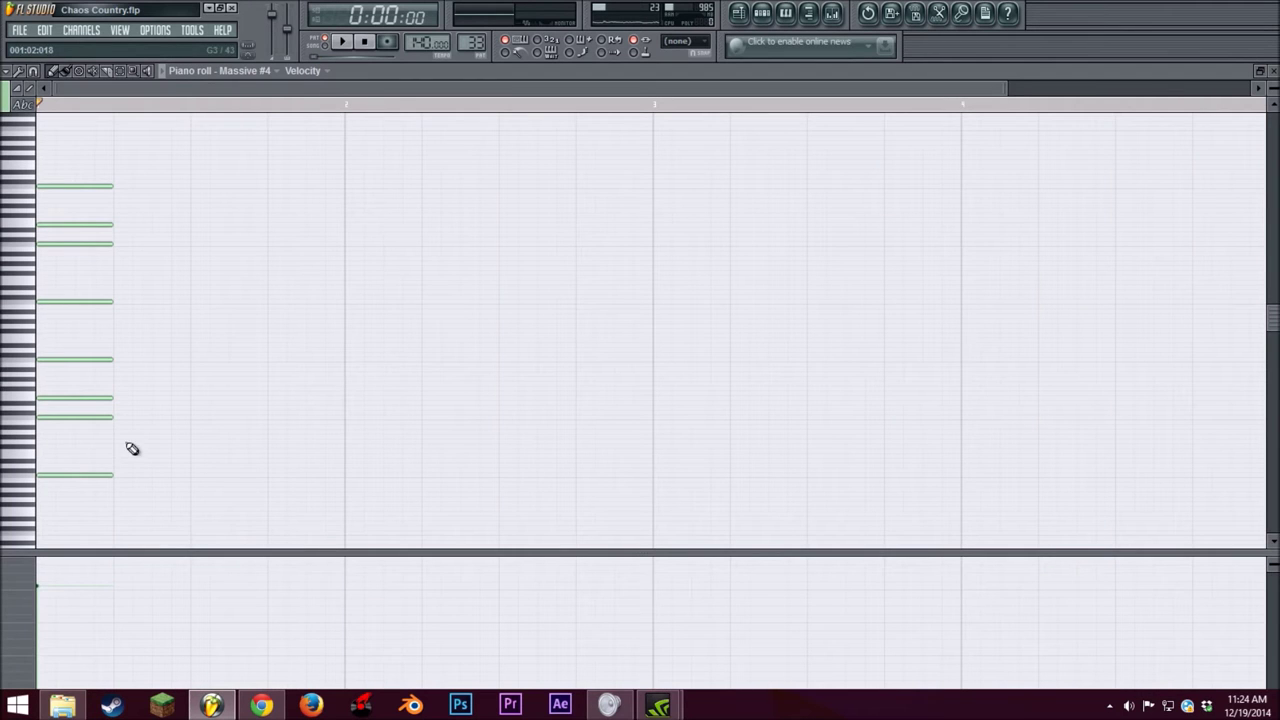
{"action": "scroll", "coordinate": [114, 346], "scroll_direction": "up", "scroll_amount": 6}
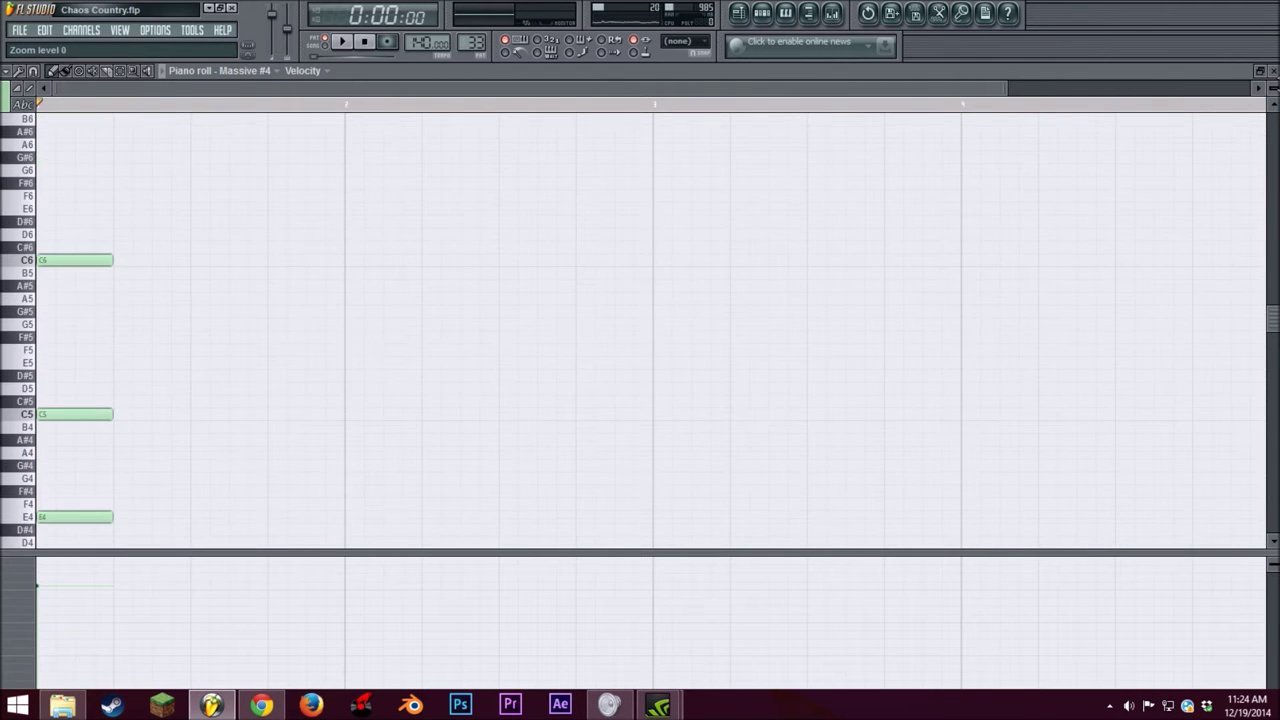
{"action": "scroll", "coordinate": [118, 346], "scroll_direction": "down", "scroll_amount": 3}
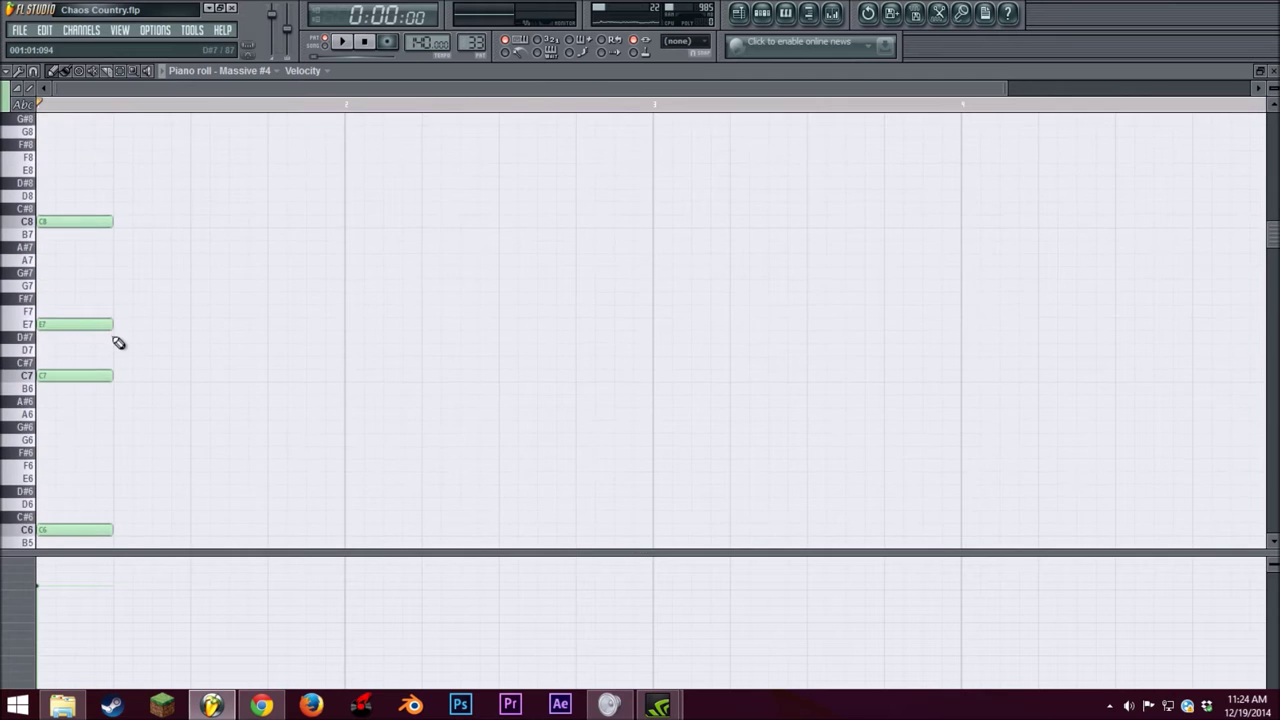
{"action": "scroll", "coordinate": [316, 230], "scroll_direction": "down", "scroll_amount": 4}
{"action": "scroll", "coordinate": [460, 154], "scroll_direction": "up", "scroll_amount": 4}
Step: Return to the playlist and play the song briefly from just before bar 39 with Tracks 1 and 13 muted
{"action": "left_click", "coordinate": [741, 18]}
{"action": "scroll", "coordinate": [350, 290], "scroll_direction": "down", "scroll_amount": 3}
{"action": "scroll", "coordinate": [350, 290], "scroll_direction": "up", "scroll_amount": 7}
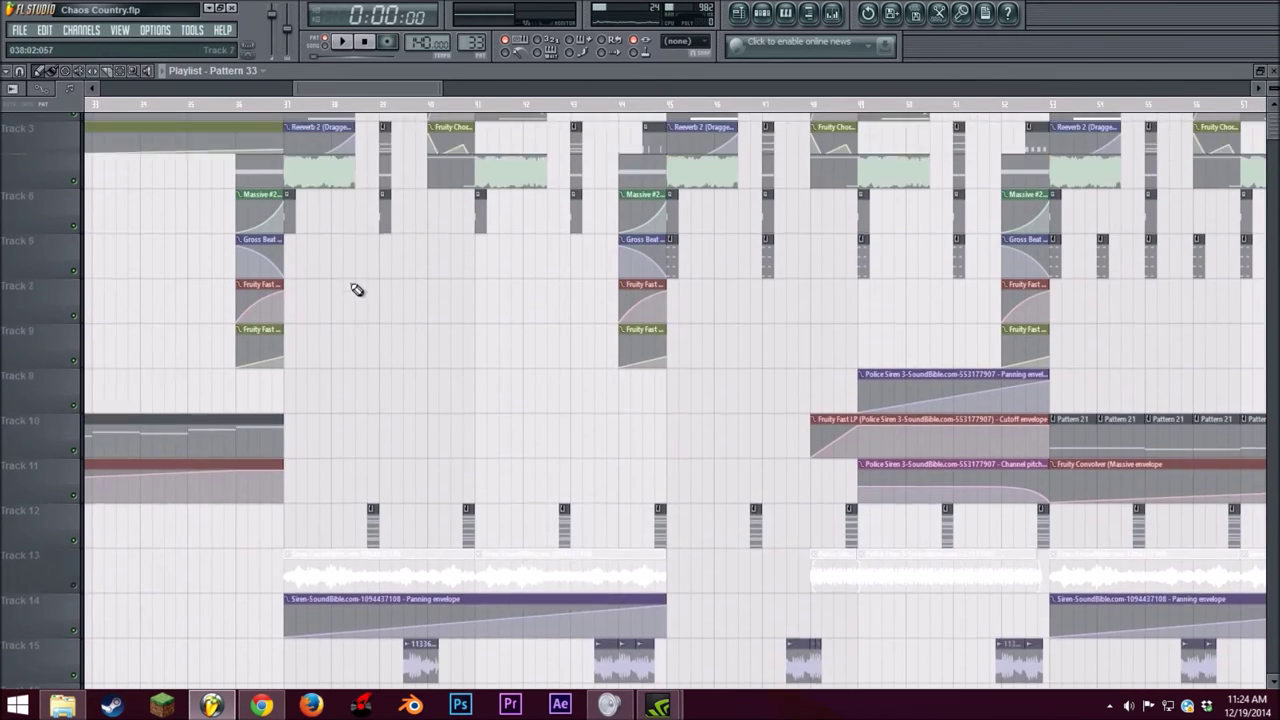
{"action": "left_click_drag", "start_coordinate": [357, 107], "coordinate": [371, 105]}
{"action": "left_click", "coordinate": [343, 41]}
{"action": "left_click", "coordinate": [365, 42]}
Step: Mute Track 5 and play the song briefly from bar 39
{"action": "left_click", "coordinate": [381, 104]}
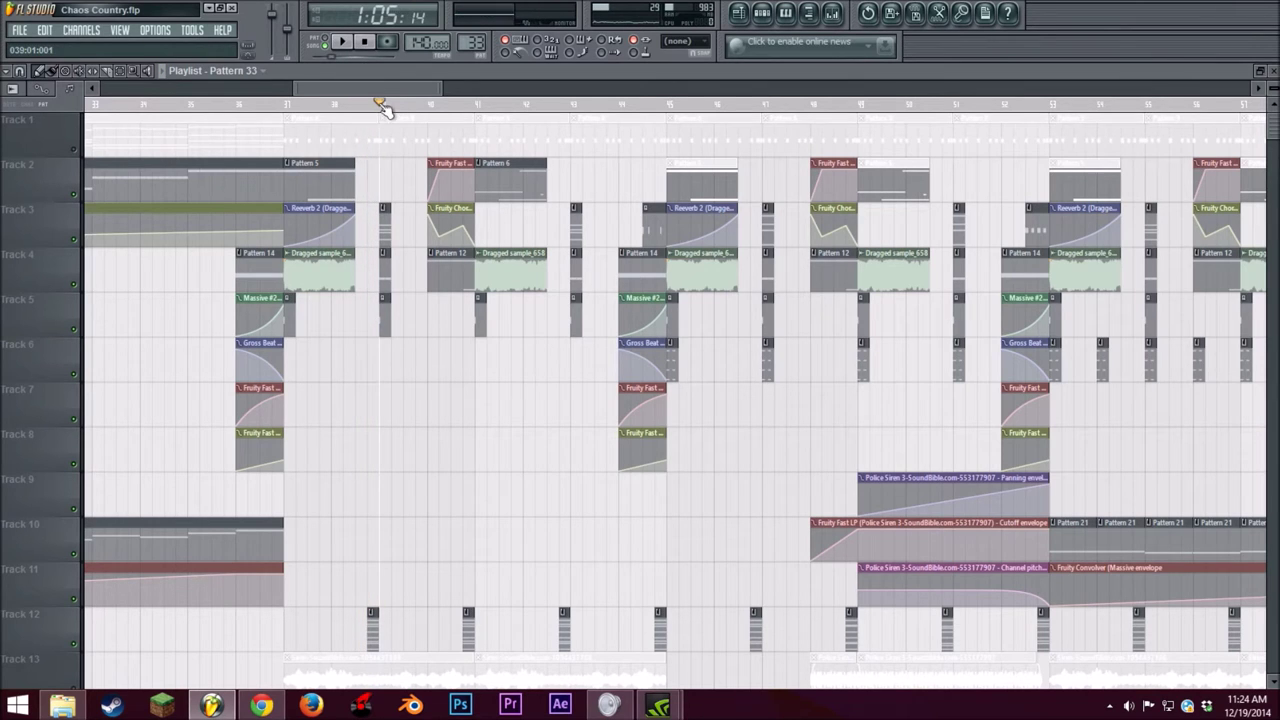
{"action": "left_click", "coordinate": [74, 330]}
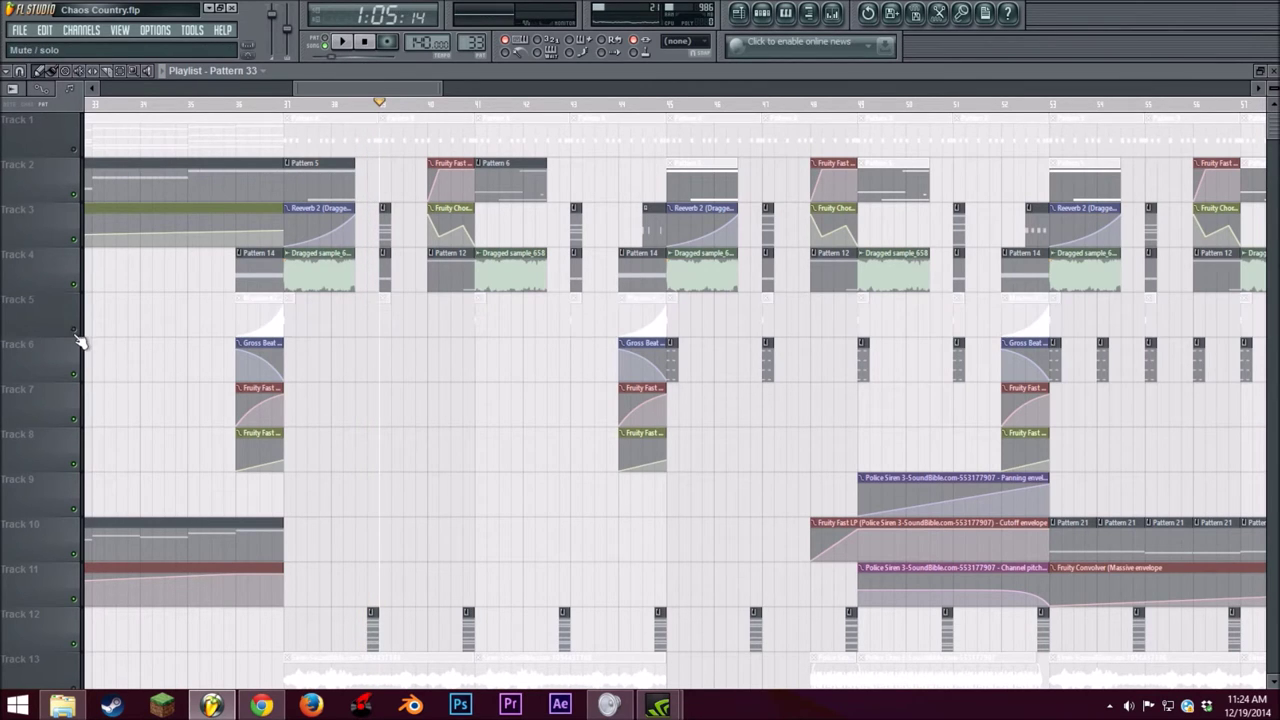
{"action": "left_click", "coordinate": [342, 42]}
{"action": "left_click", "coordinate": [368, 44]}
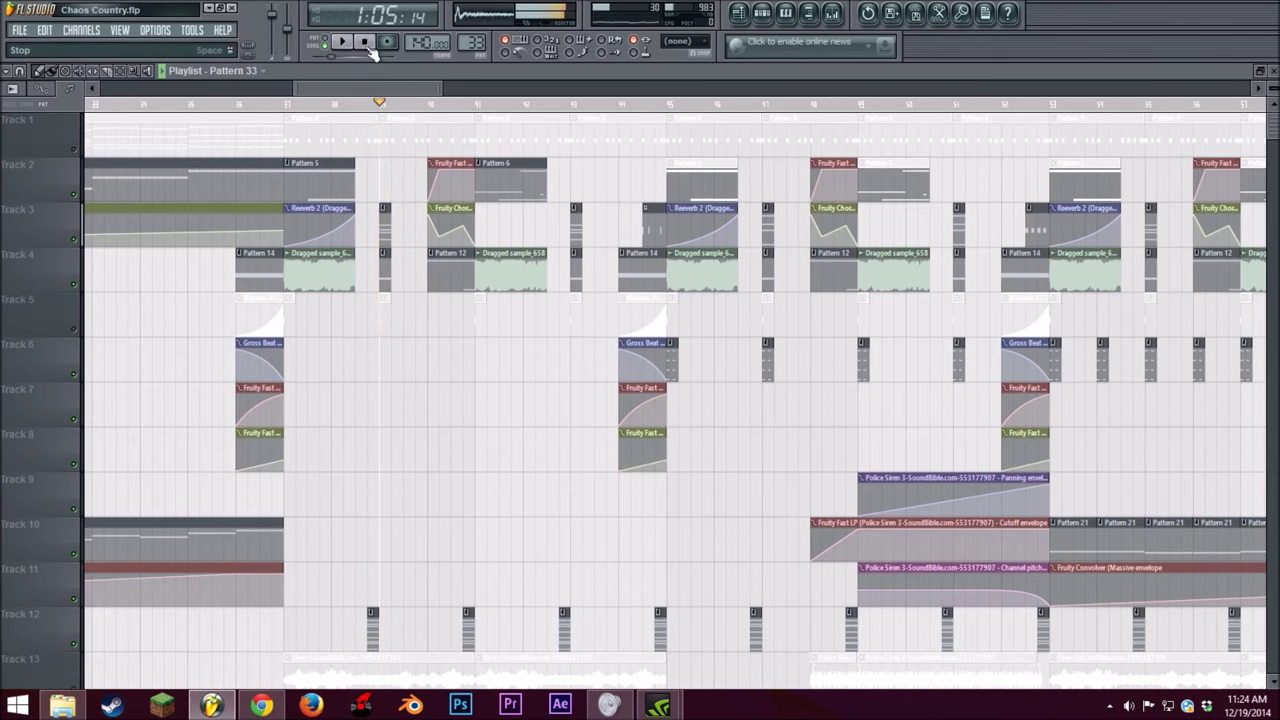
Step: Solo Track 6 and examine its short pattern clips in the playlist from bar 45 onward
{"action": "left_click_drag", "start_coordinate": [335, 86], "coordinate": [392, 90]}
{"action": "scroll", "coordinate": [440, 254], "scroll_direction": "down", "scroll_amount": 3}
{"action": "scroll", "coordinate": [436, 250], "scroll_direction": "up", "scroll_amount": 2}
{"action": "scroll", "coordinate": [437, 253], "scroll_direction": "down", "scroll_amount": 2}
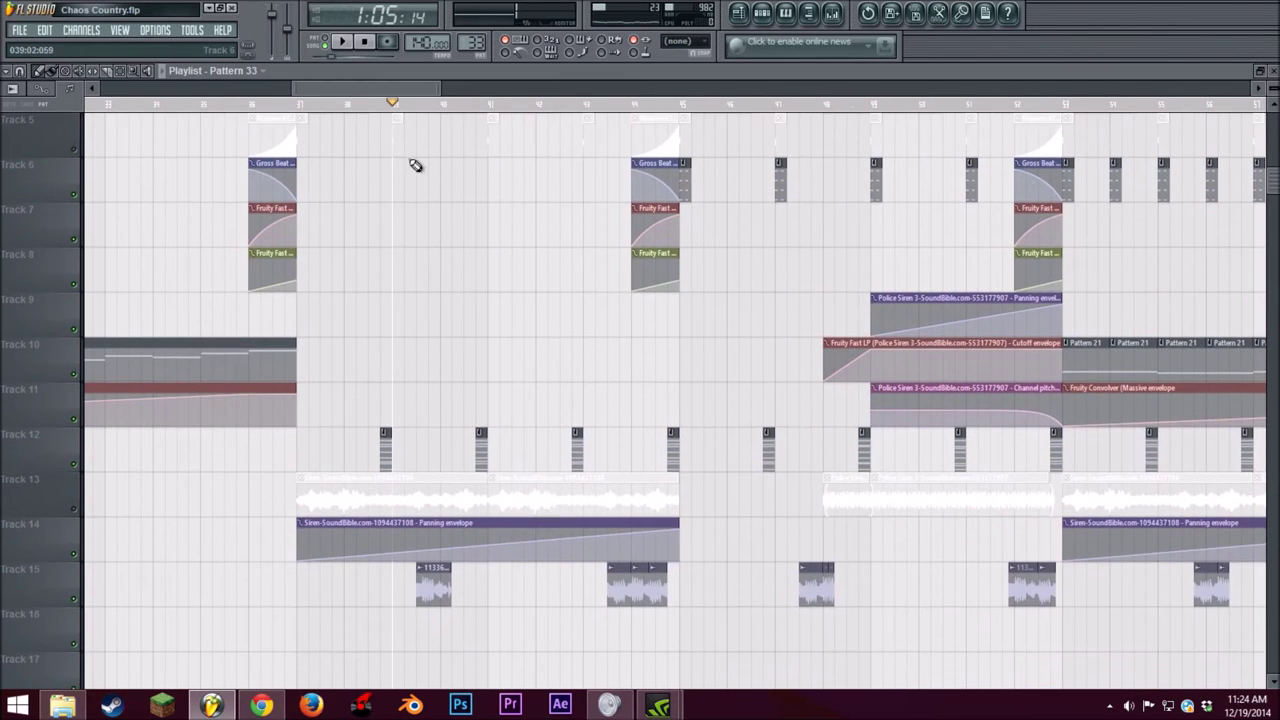
{"action": "left_click_drag", "start_coordinate": [437, 88], "coordinate": [540, 88]}
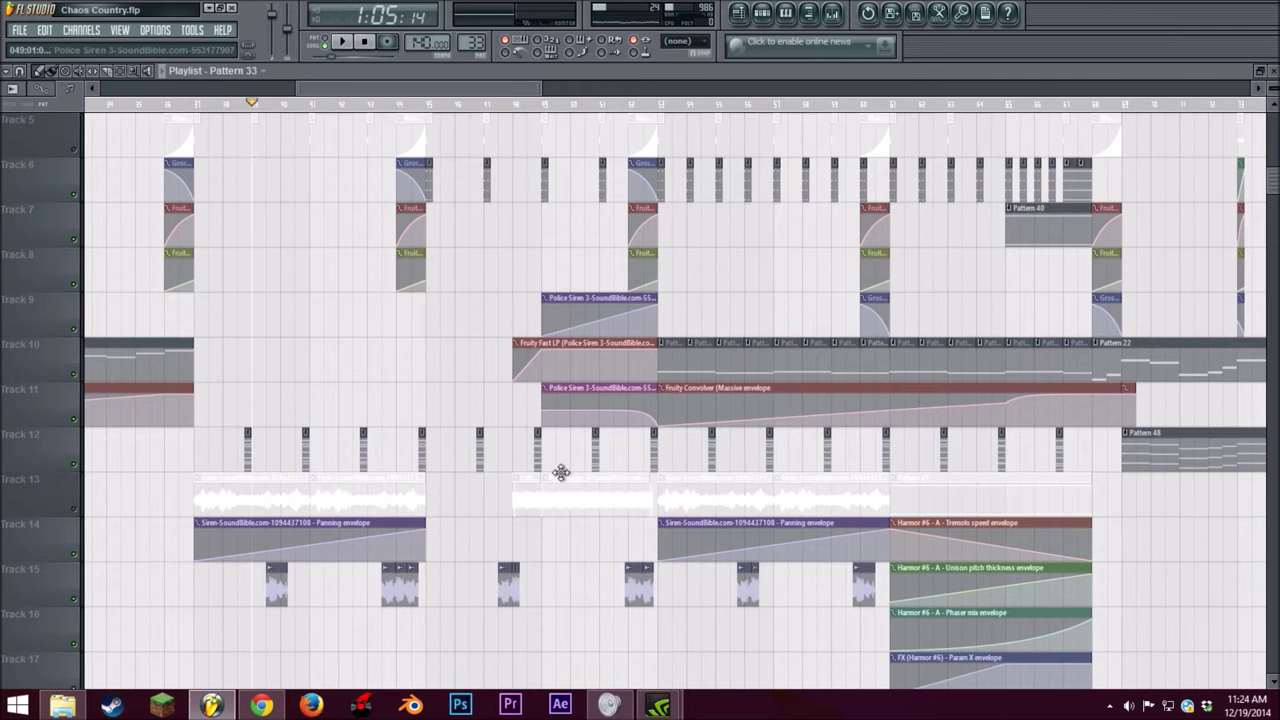
{"action": "scroll", "coordinate": [400, 423], "scroll_direction": "up", "scroll_amount": 3}
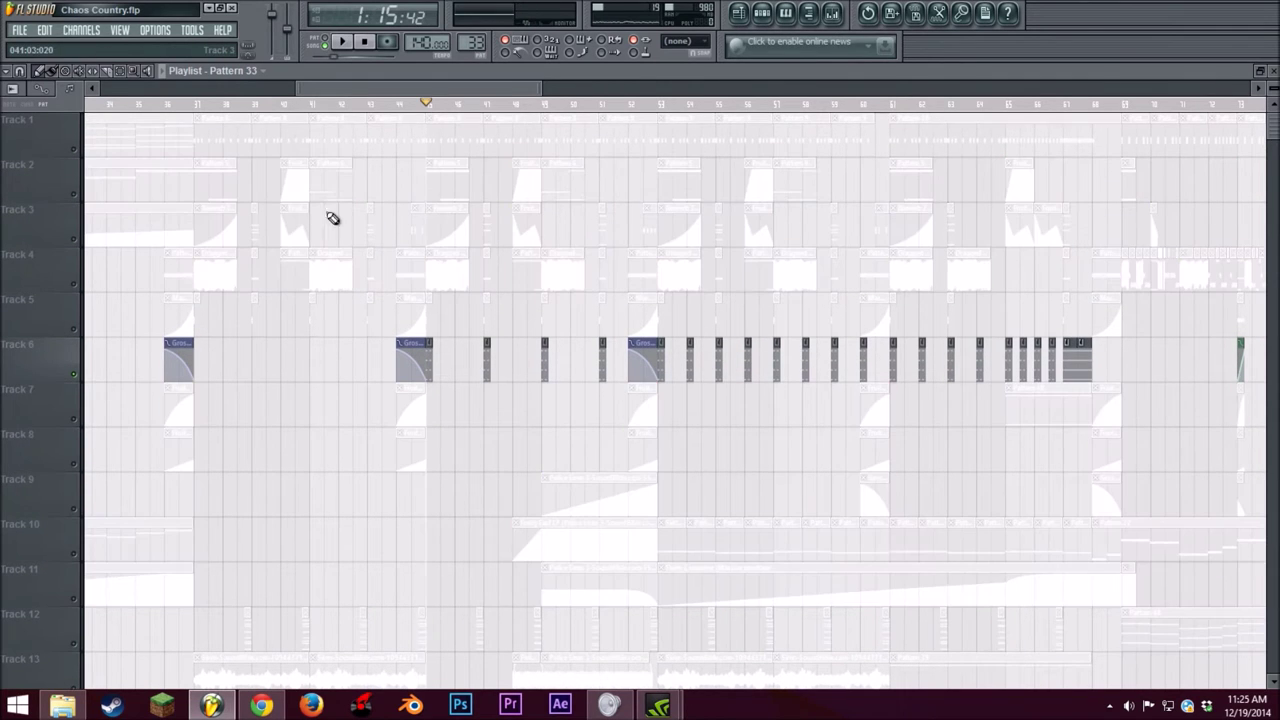
{"action": "mouse_move", "coordinate": [540, 88]}
{"action": "left_mouse_down"}
{"action": "mouse_move", "coordinate": [434, 87]}
{"action": "mouse_move", "coordinate": [494, 94]}
{"action": "mouse_move", "coordinate": [476, 94]}
{"action": "left_mouse_up"}
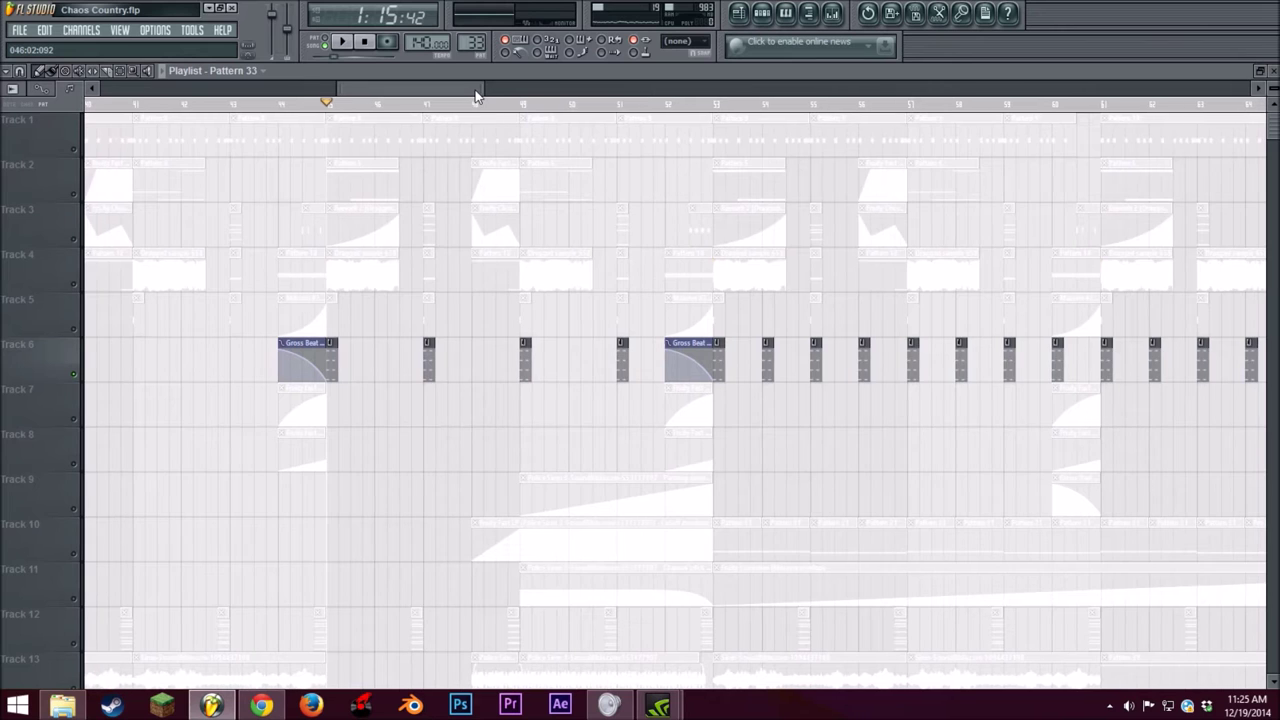
{"action": "scroll", "coordinate": [436, 225], "scroll_direction": "down", "scroll_amount": 2}
{"action": "scroll", "coordinate": [380, 260], "scroll_direction": "up", "scroll_amount": 2}
{"action": "scroll", "coordinate": [305, 360], "scroll_direction": "down", "scroll_amount": 2}
{"action": "scroll", "coordinate": [316, 345], "scroll_direction": "up", "scroll_amount": 1}
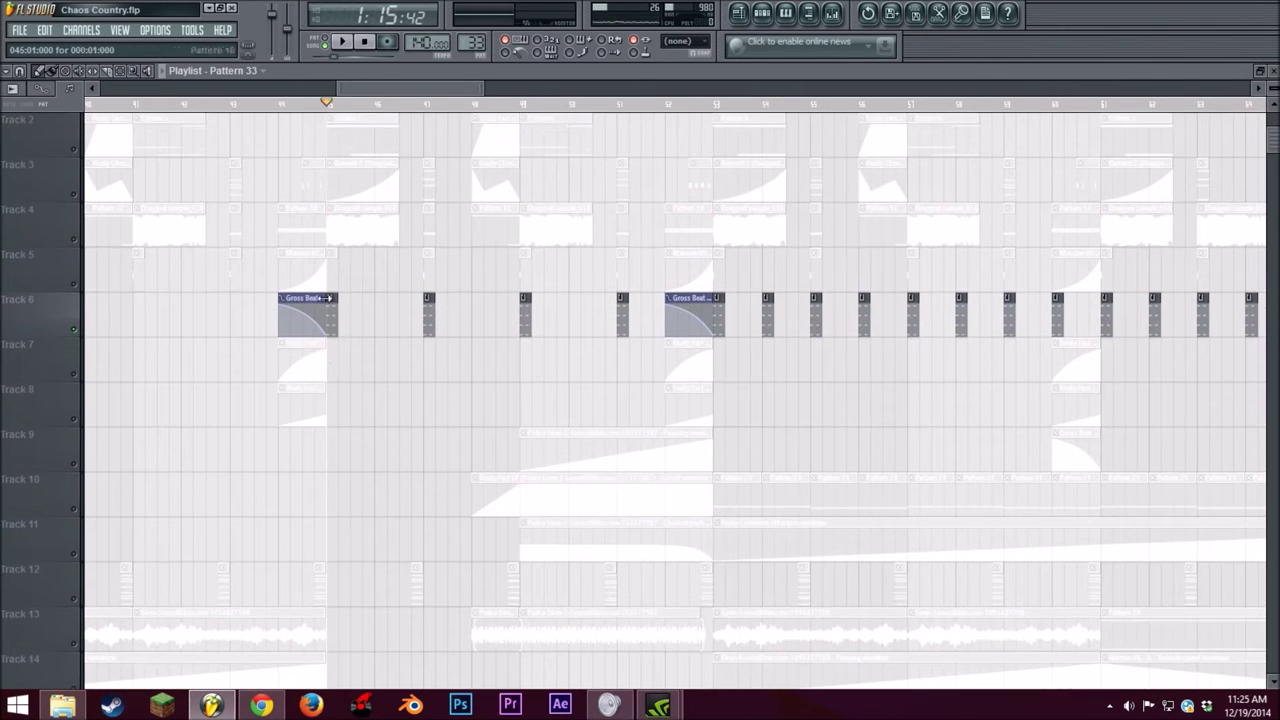
{"action": "scroll", "coordinate": [331, 289], "scroll_direction": "down", "scroll_amount": 3}
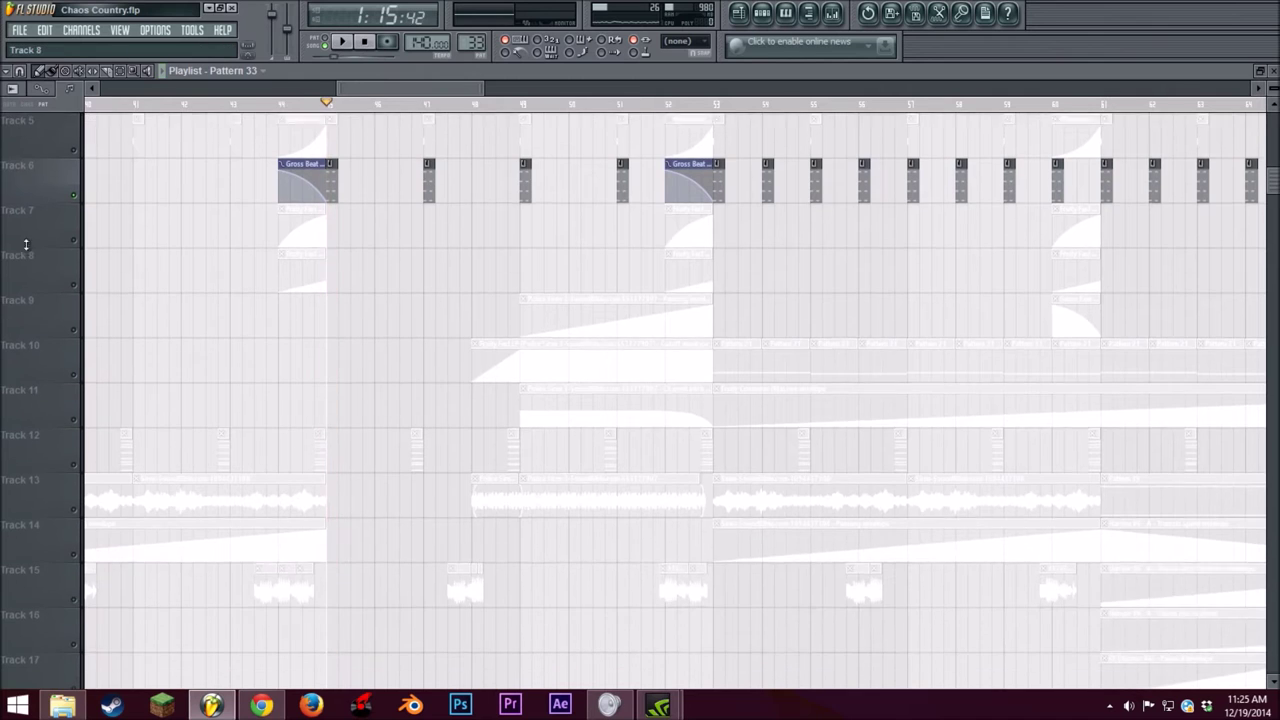
Step: Unsolo Track 6, and mute Tracks 1, 3, 4 and 5
{"action": "right_click", "coordinate": [78, 195]}
{"action": "scroll", "coordinate": [134, 243], "scroll_direction": "up", "scroll_amount": 3}
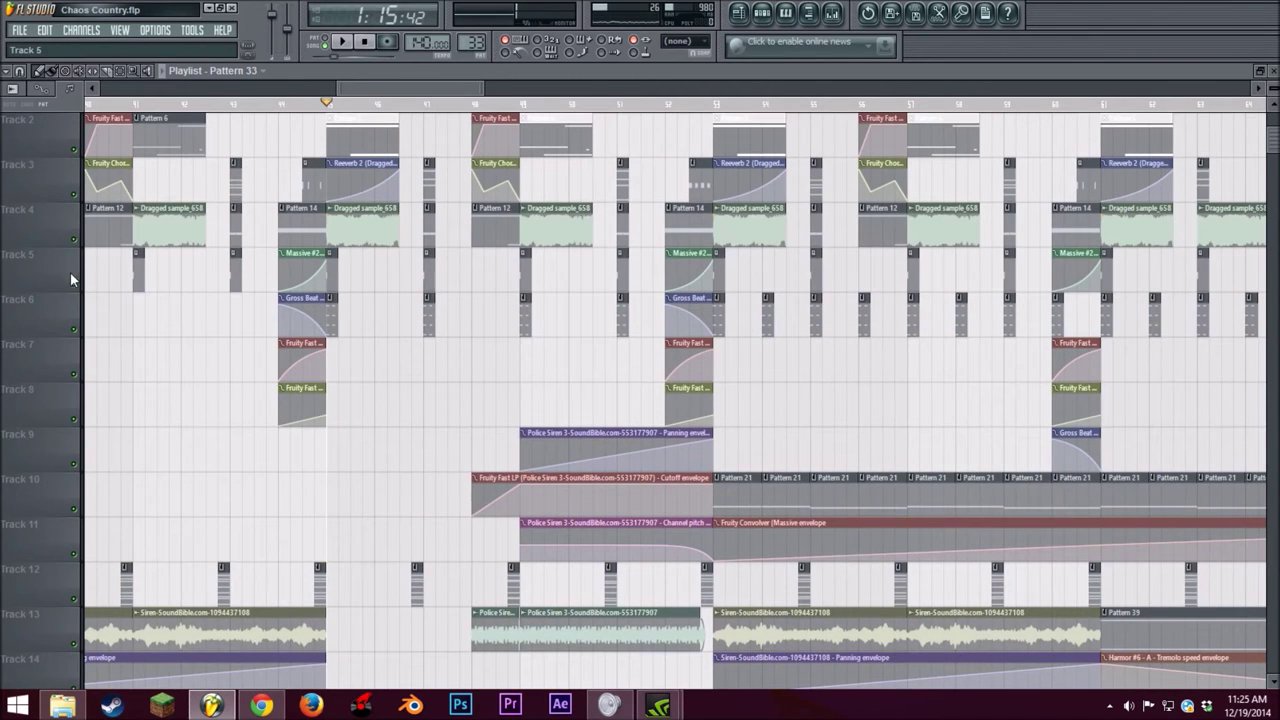
{"action": "left_click", "coordinate": [76, 283]}
{"action": "left_click", "coordinate": [76, 239]}
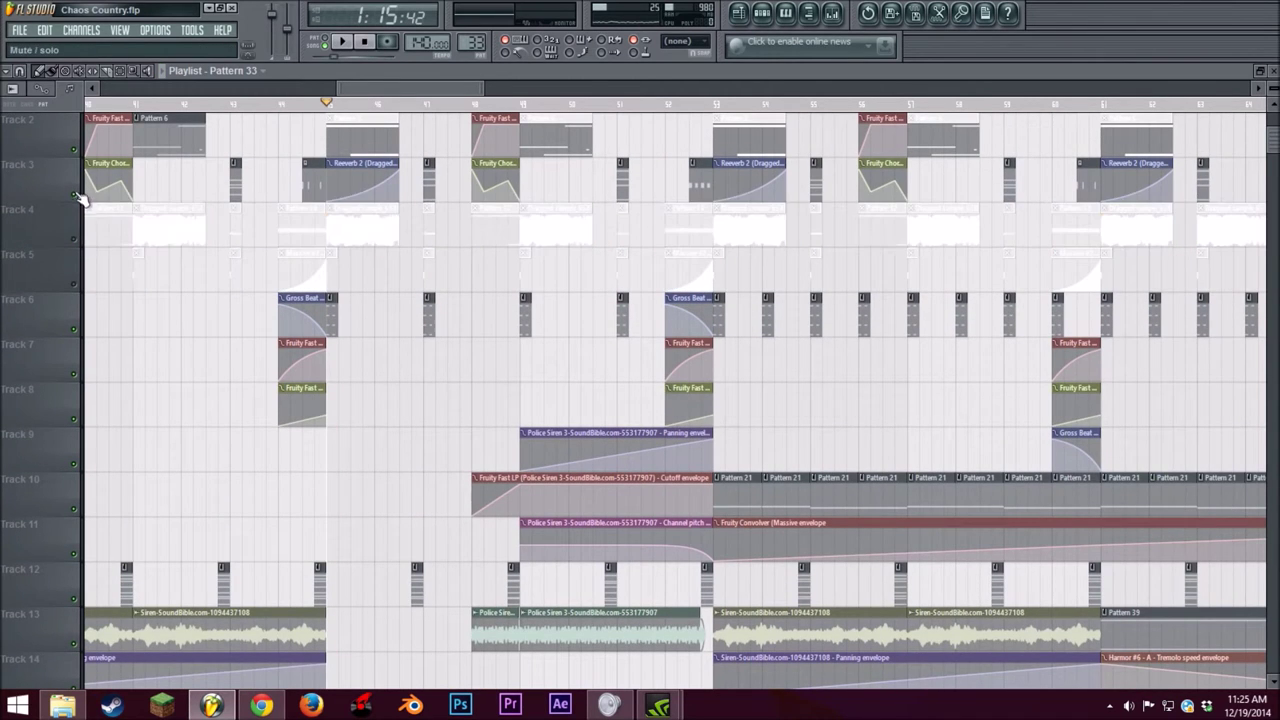
{"action": "left_click", "coordinate": [78, 195]}
{"action": "scroll", "coordinate": [171, 209], "scroll_direction": "up", "scroll_amount": 1}
{"action": "left_click", "coordinate": [77, 152]}
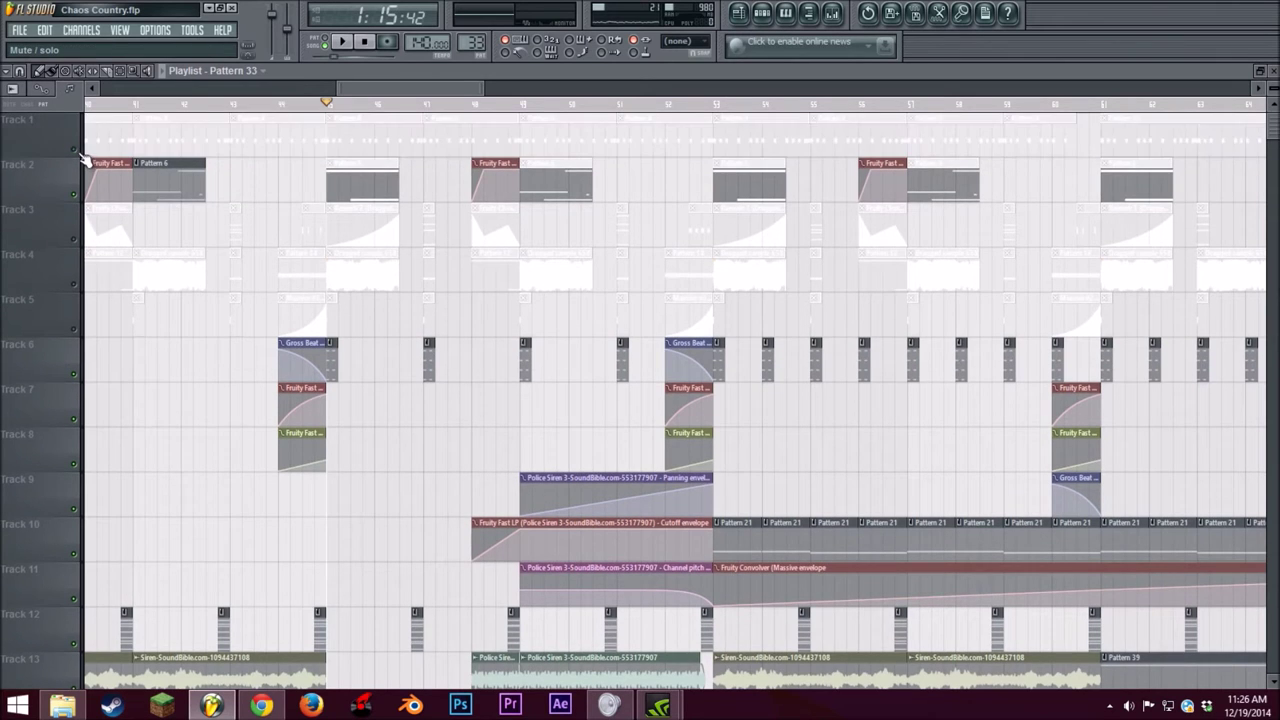
Step: Play the song in two short bursts from bar 45 with Tracks 1, 3, 4 and 5 muted
{"action": "scroll", "coordinate": [84, 300], "scroll_direction": "down", "scroll_amount": 4}
{"action": "left_click", "coordinate": [350, 43]}
{"action": "left_click", "coordinate": [366, 43]}
{"action": "left_click", "coordinate": [347, 43]}
{"action": "left_click", "coordinate": [365, 43]}
{"action": "scroll", "coordinate": [270, 238], "scroll_direction": "up", "scroll_amount": 1}
{"action": "scroll", "coordinate": [275, 243], "scroll_direction": "up", "scroll_amount": 3}
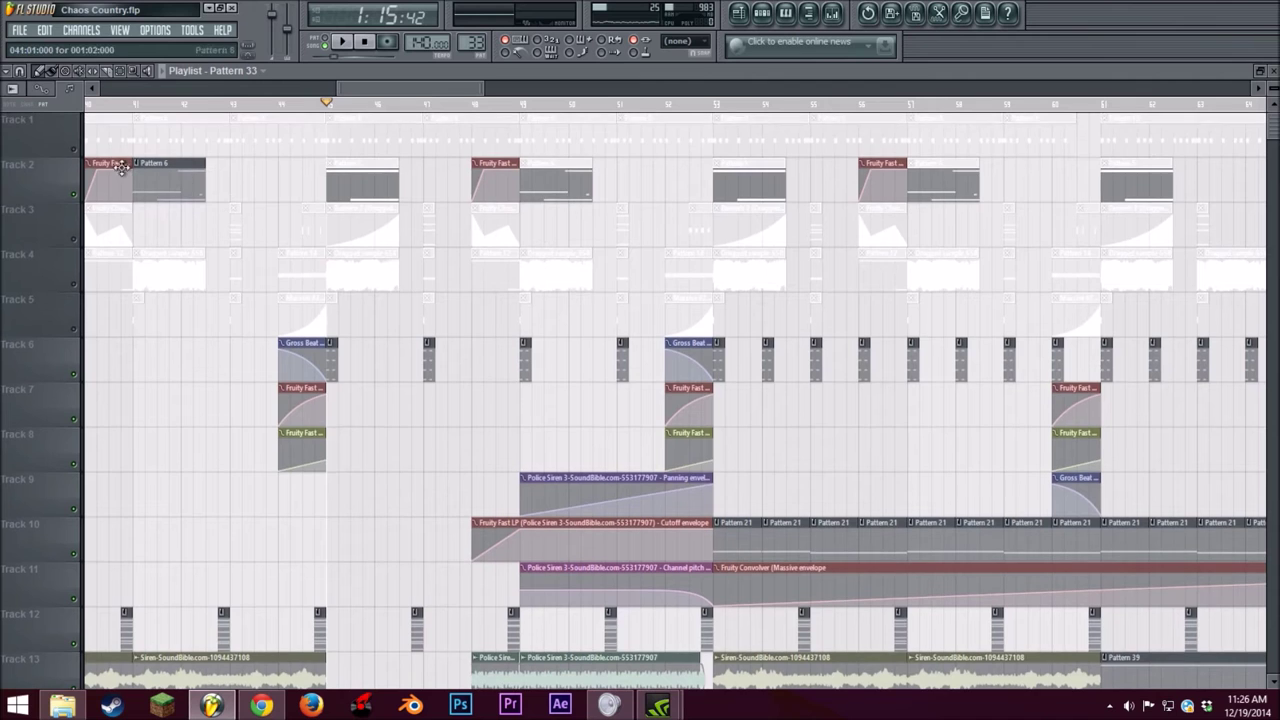
Step: Unmute Track 3, keeping Track 2 active, and play the song briefly from bar 45
{"action": "left_click", "coordinate": [76, 195]}
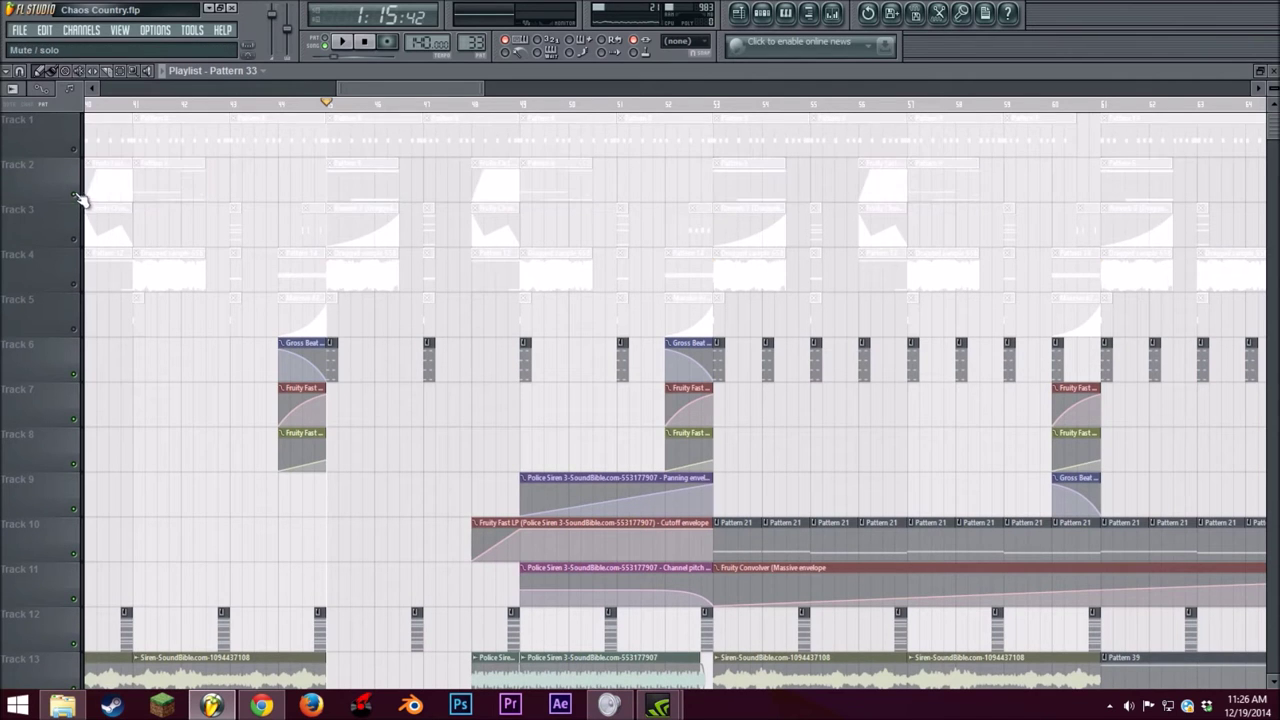
{"action": "left_click", "coordinate": [78, 197]}
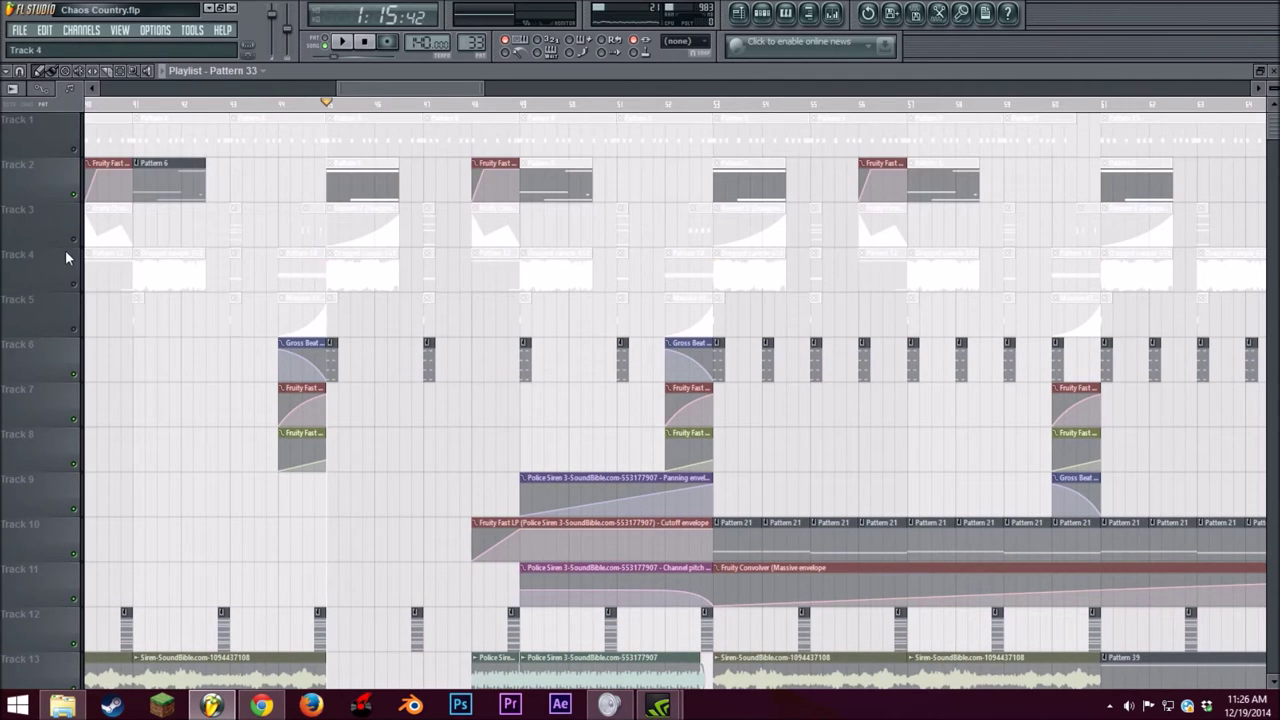
{"action": "left_click", "coordinate": [76, 242]}
{"action": "left_click", "coordinate": [344, 42]}
{"action": "left_click", "coordinate": [366, 42]}
Step: Unmute Tracks 4 and 5 and play the song briefly from bar 45
{"action": "left_click_drag", "start_coordinate": [356, 90], "coordinate": [37, 131]}
{"action": "left_click", "coordinate": [75, 285]}
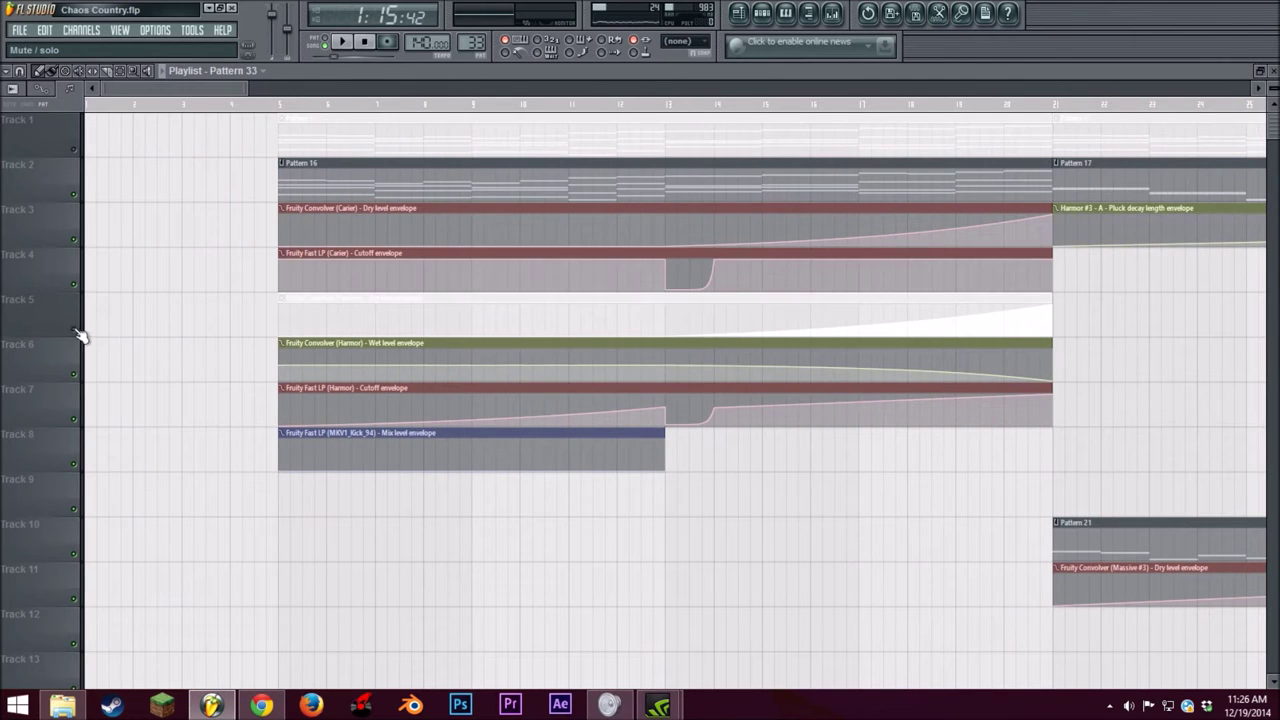
{"action": "left_click", "coordinate": [75, 330]}
{"action": "left_click_drag", "start_coordinate": [235, 89], "coordinate": [483, 107]}
{"action": "left_click", "coordinate": [341, 41]}
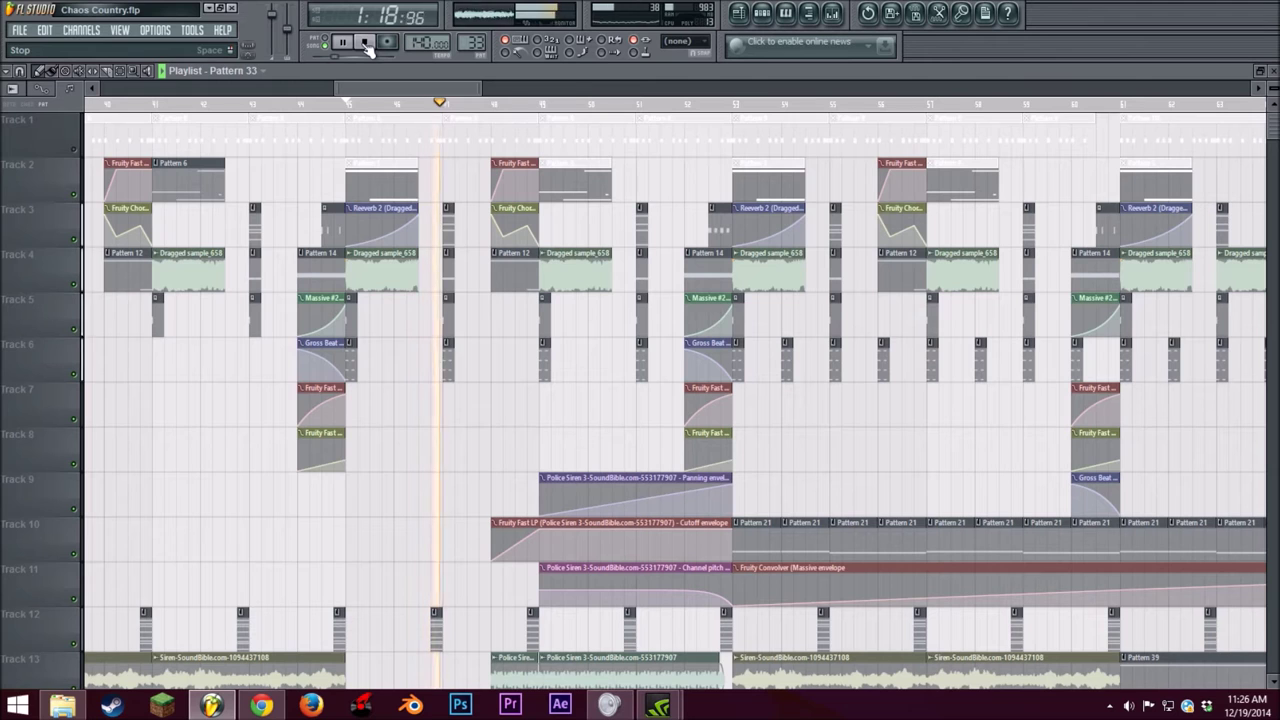
{"action": "left_click", "coordinate": [367, 48]}
Step: Inspect the Harmor notes of Track 6's clip at bar 45 in the piano roll, sound the C7 key, and return to the playlist
{"action": "scroll", "coordinate": [486, 214], "scroll_direction": "down", "scroll_amount": 3}
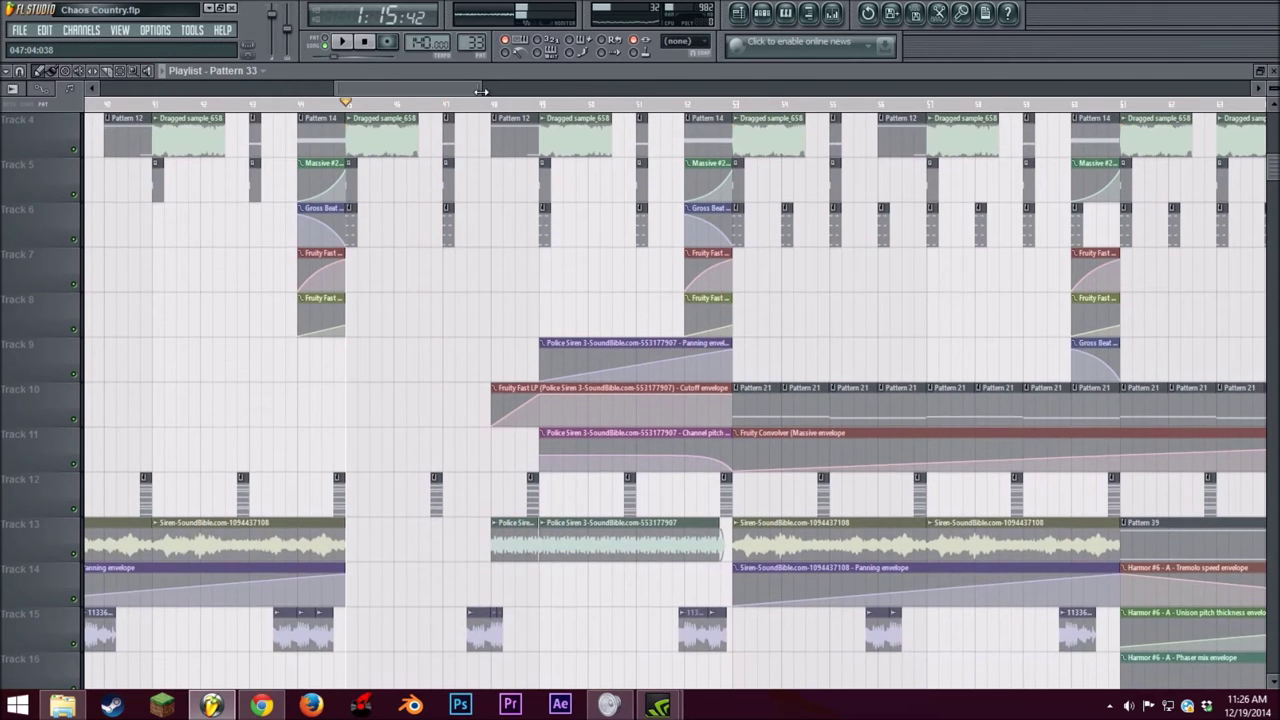
{"action": "left_click_drag", "start_coordinate": [478, 91], "coordinate": [474, 91]}
{"action": "double_click", "coordinate": [380, 220]}
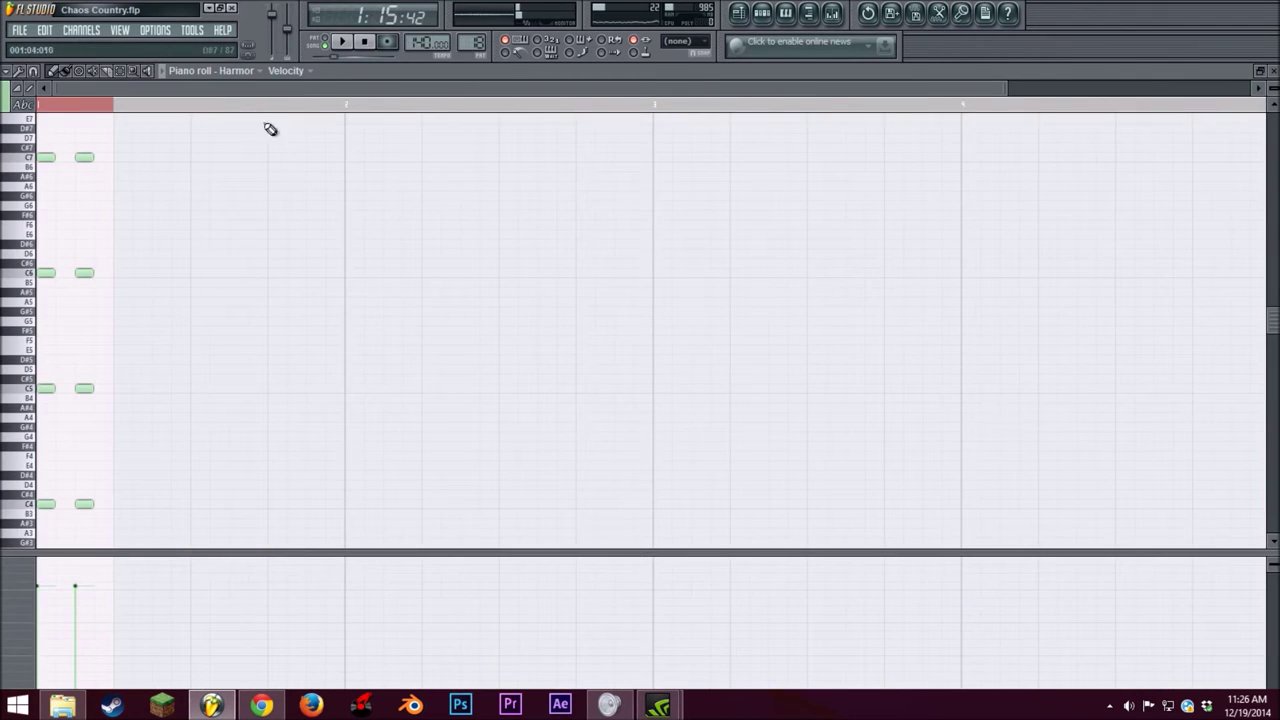
{"action": "left_click", "coordinate": [22, 161]}
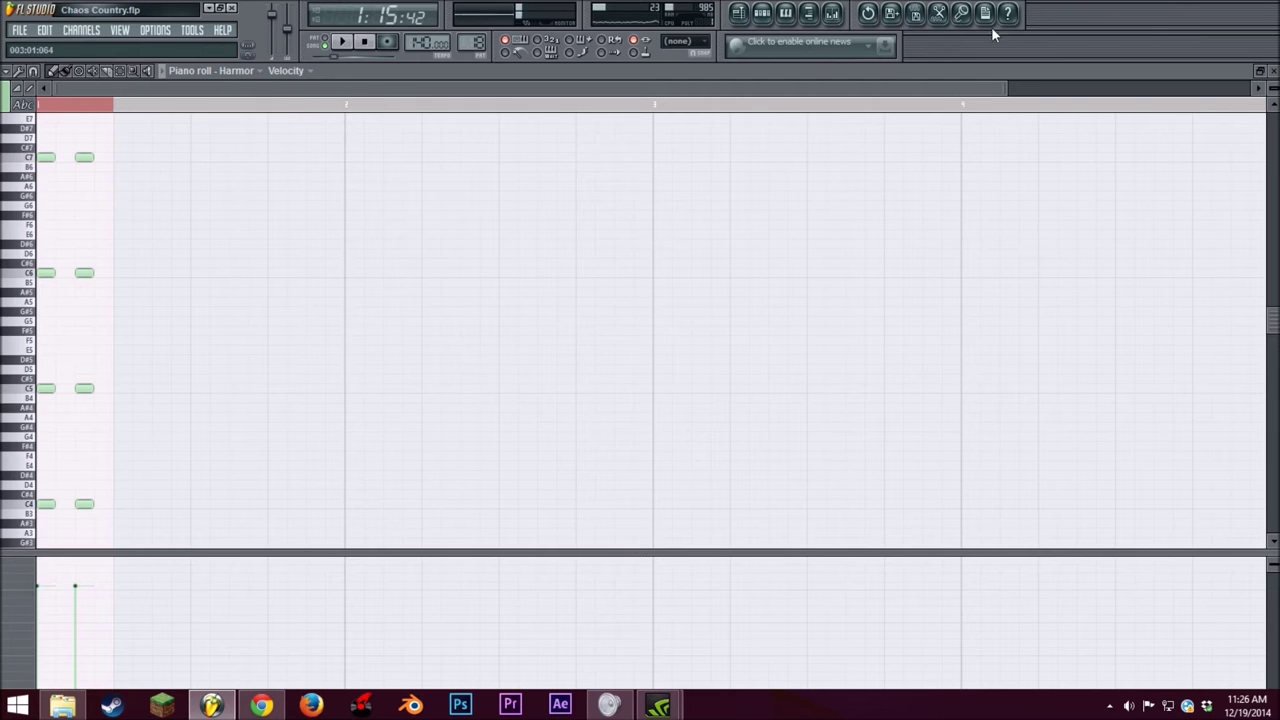
{"action": "left_click", "coordinate": [738, 13]}
Step: Solo Track 1, play it briefly from bar 45, and unsolo it
{"action": "left_click_drag", "start_coordinate": [444, 91], "coordinate": [399, 96]}
{"action": "scroll", "coordinate": [385, 140], "scroll_direction": "up", "scroll_amount": 3}
{"action": "scroll", "coordinate": [445, 250], "scroll_direction": "down", "scroll_amount": 7}
{"action": "scroll", "coordinate": [437, 234], "scroll_direction": "up", "scroll_amount": 3}
{"action": "scroll", "coordinate": [380, 225], "scroll_direction": "up", "scroll_amount": 4}
{"action": "scroll", "coordinate": [231, 168], "scroll_direction": "up", "scroll_amount": 1}
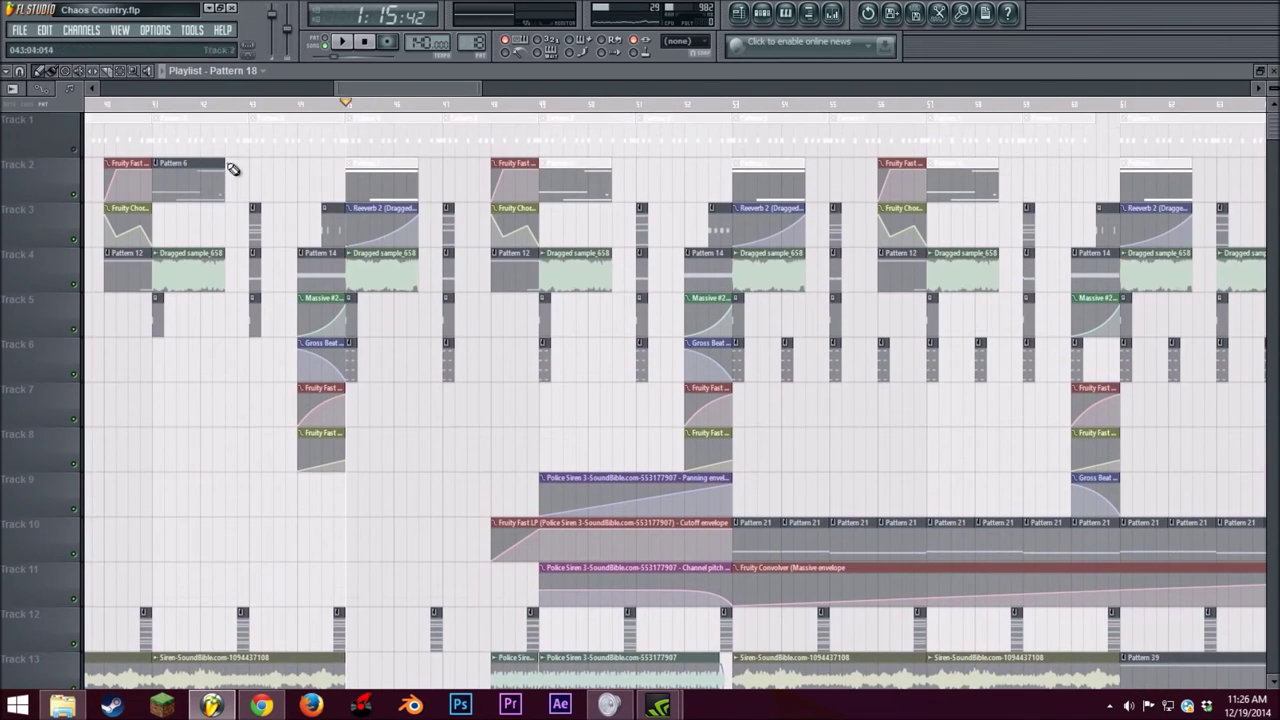
{"action": "right_click", "coordinate": [90, 146]}
{"action": "key", "text": "space"}
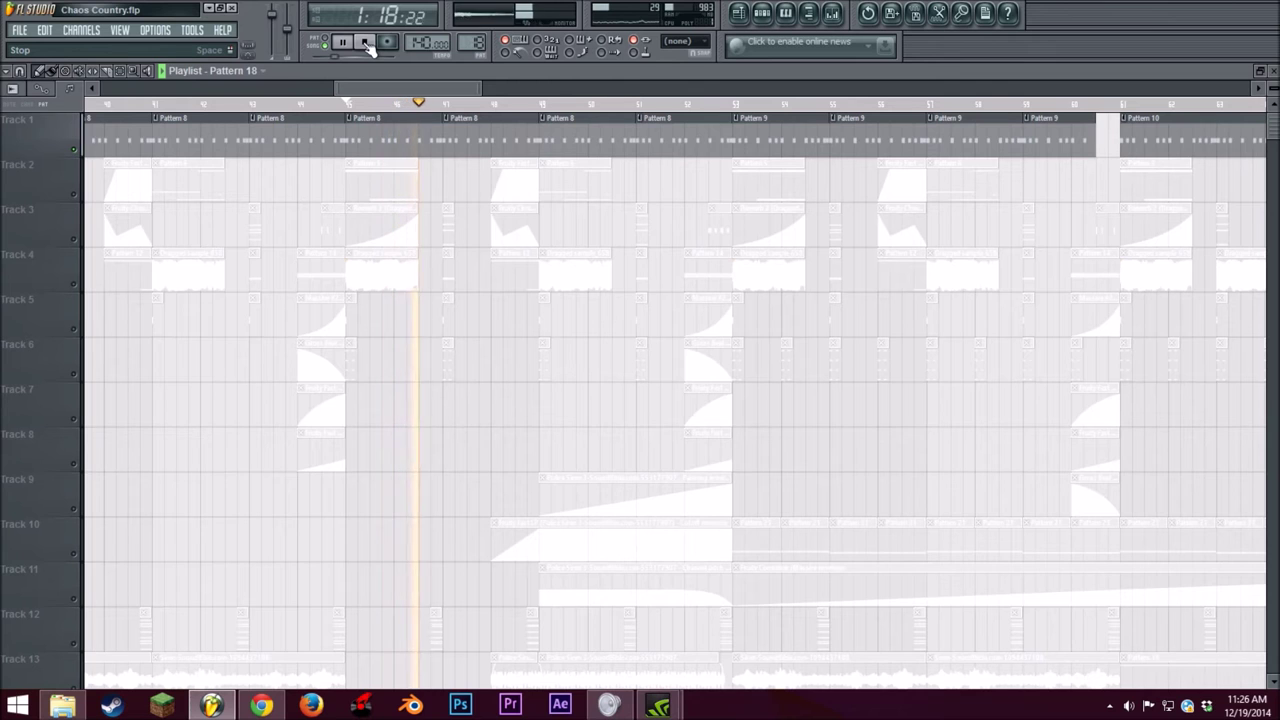
{"action": "left_click", "coordinate": [365, 44]}
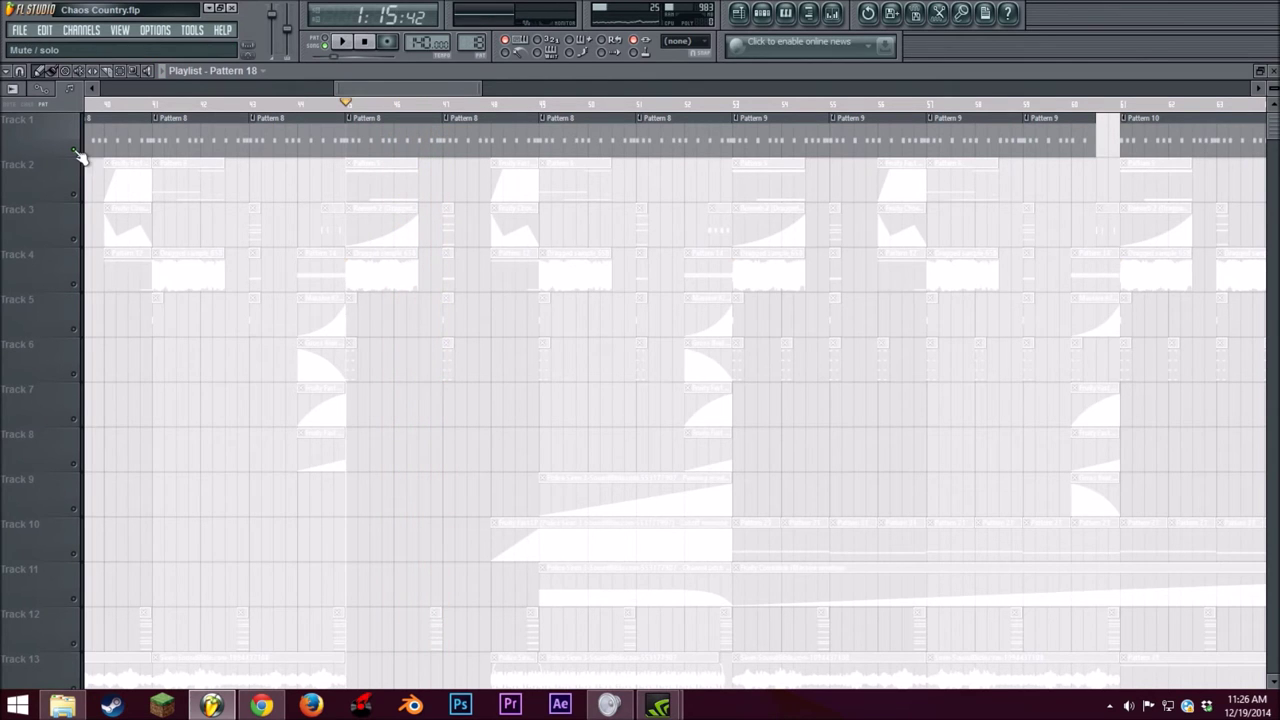
{"action": "right_click", "coordinate": [78, 156]}
Step: View the channel settings of the first siren sample on Track 13, close them, and reset playback to the song start
{"action": "scroll", "coordinate": [390, 88], "scroll_direction": "left", "scroll_amount": 2}
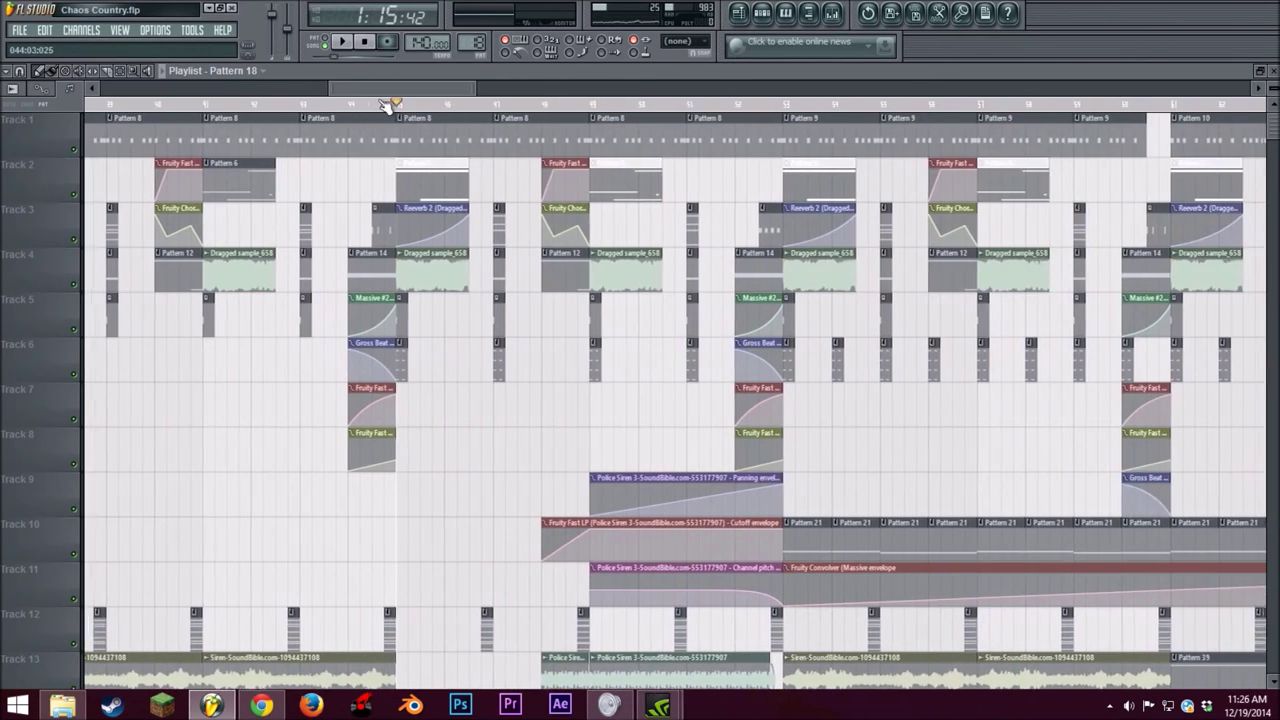
{"action": "scroll", "coordinate": [388, 92], "scroll_direction": "left", "scroll_amount": 1}
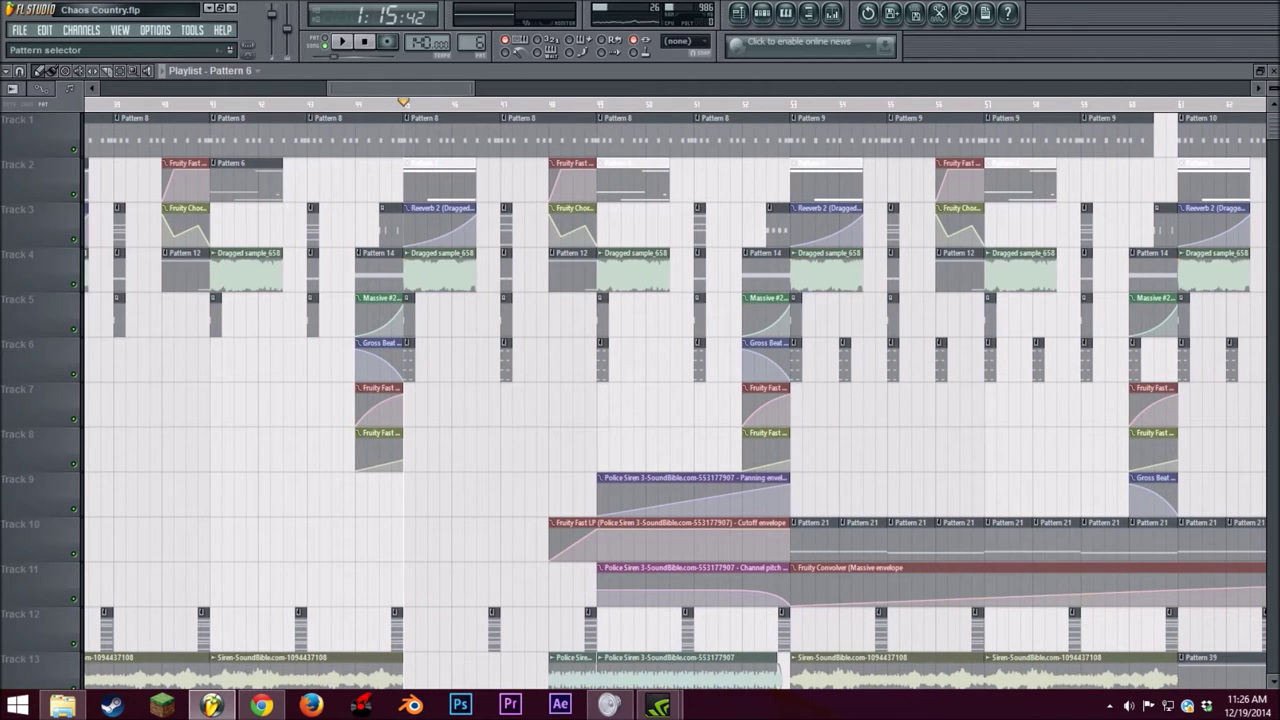
{"action": "scroll", "coordinate": [512, 203], "scroll_direction": "down", "scroll_amount": 6}
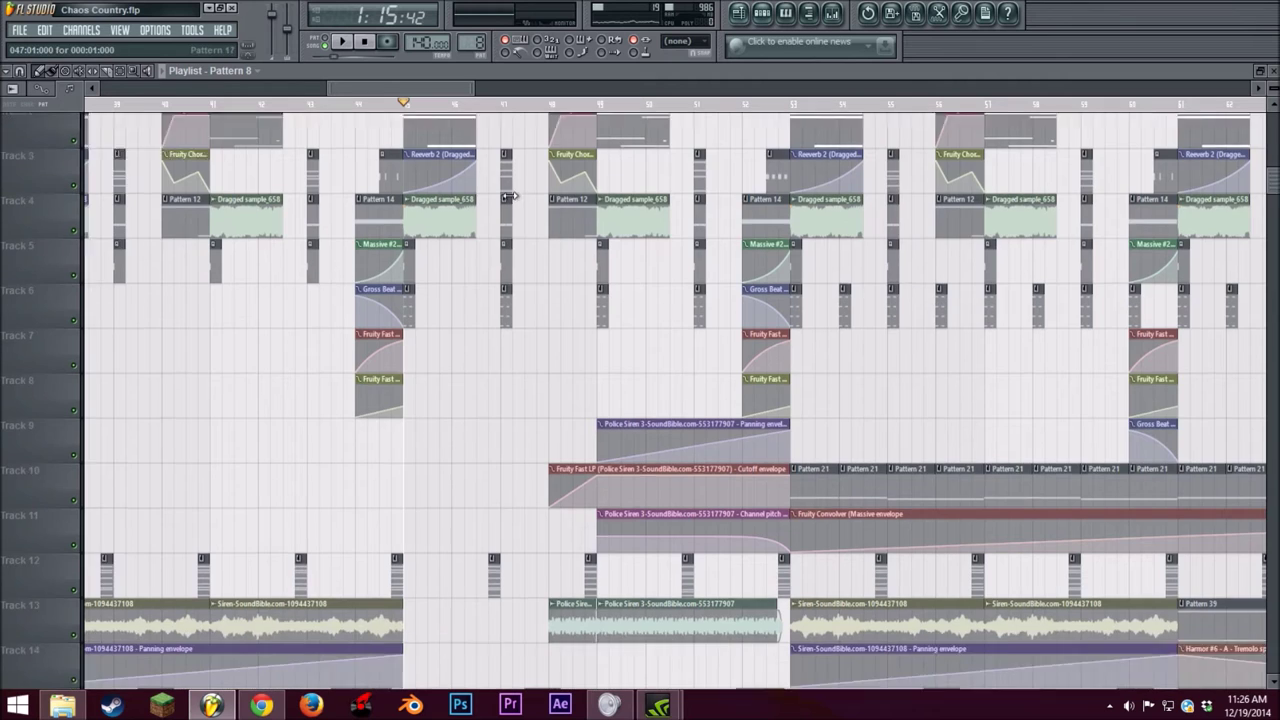
{"action": "scroll", "coordinate": [475, 170], "scroll_direction": "down", "scroll_amount": 1}
{"action": "left_click_drag", "start_coordinate": [432, 88], "coordinate": [399, 89]}
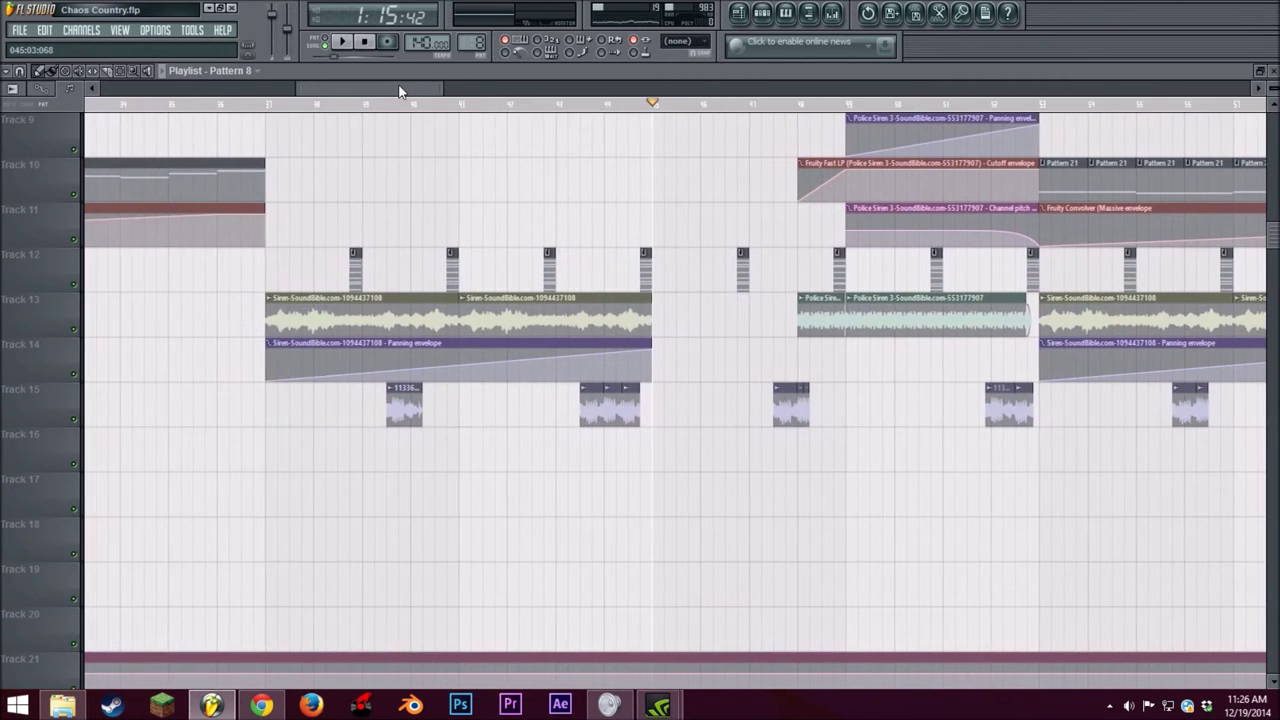
{"action": "double_click", "coordinate": [350, 316]}
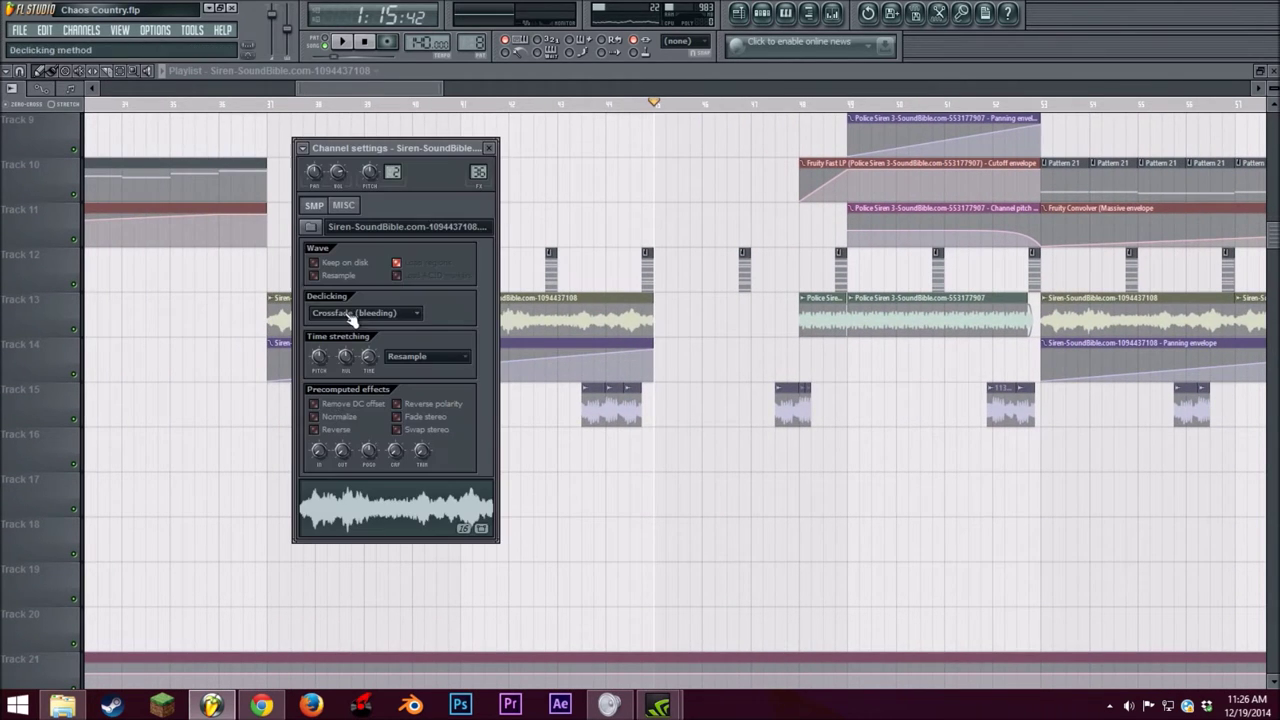
{"action": "left_click", "coordinate": [489, 148]}
{"action": "left_click", "coordinate": [366, 48]}
Step: View the channel settings of the background-shooting sample on Track 15 and close them
{"action": "scroll", "coordinate": [371, 249], "scroll_direction": "down", "scroll_amount": 5}
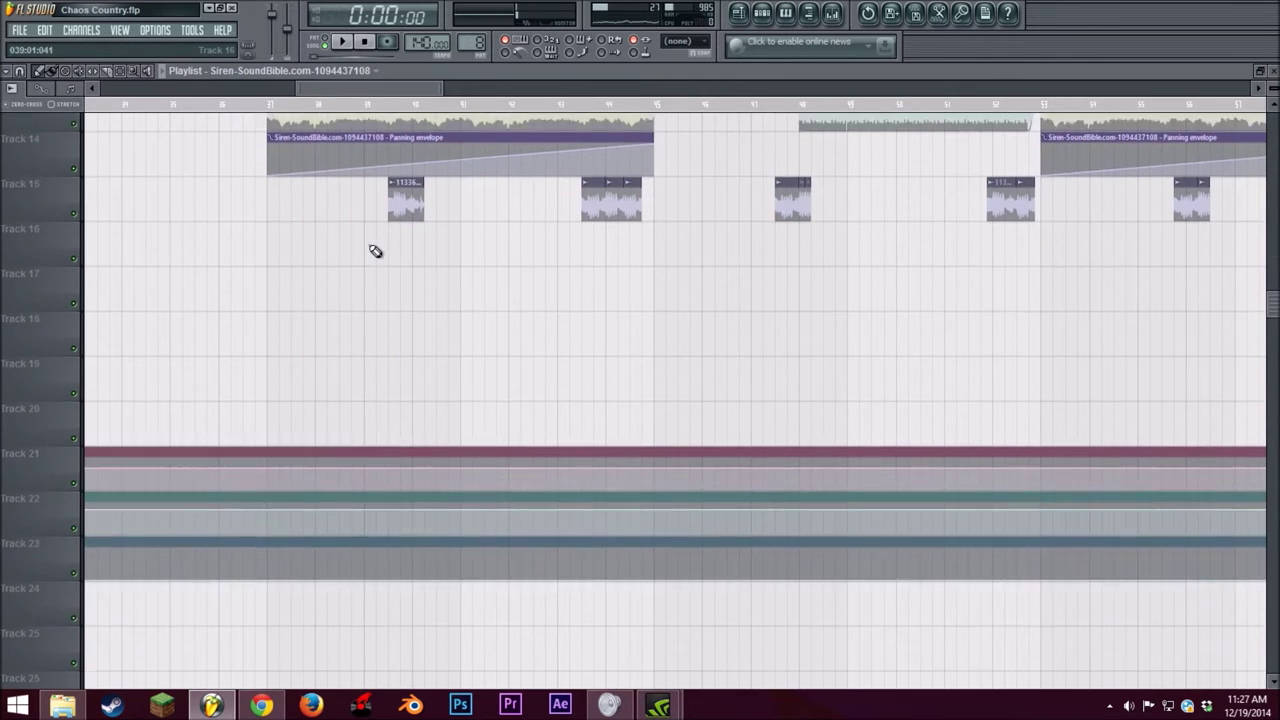
{"action": "scroll", "coordinate": [390, 320], "scroll_direction": "up", "scroll_amount": 4}
{"action": "double_click", "coordinate": [404, 369]}
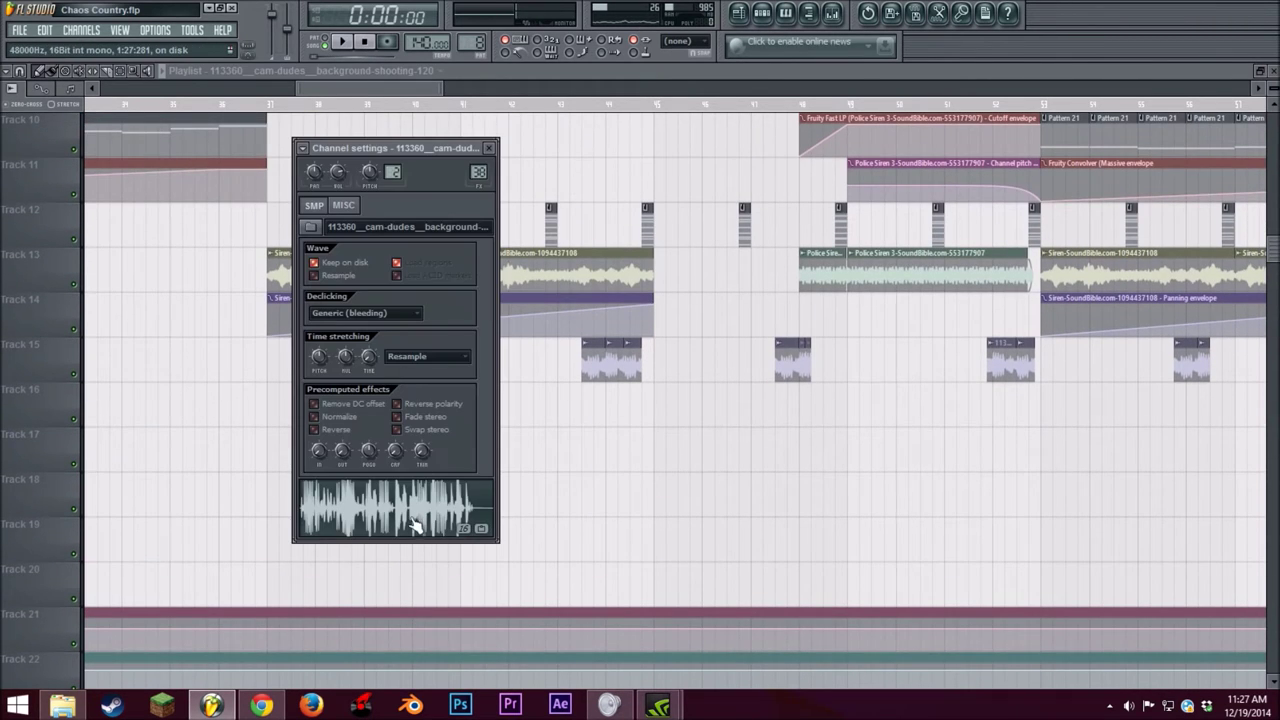
{"action": "left_click", "coordinate": [489, 148]}
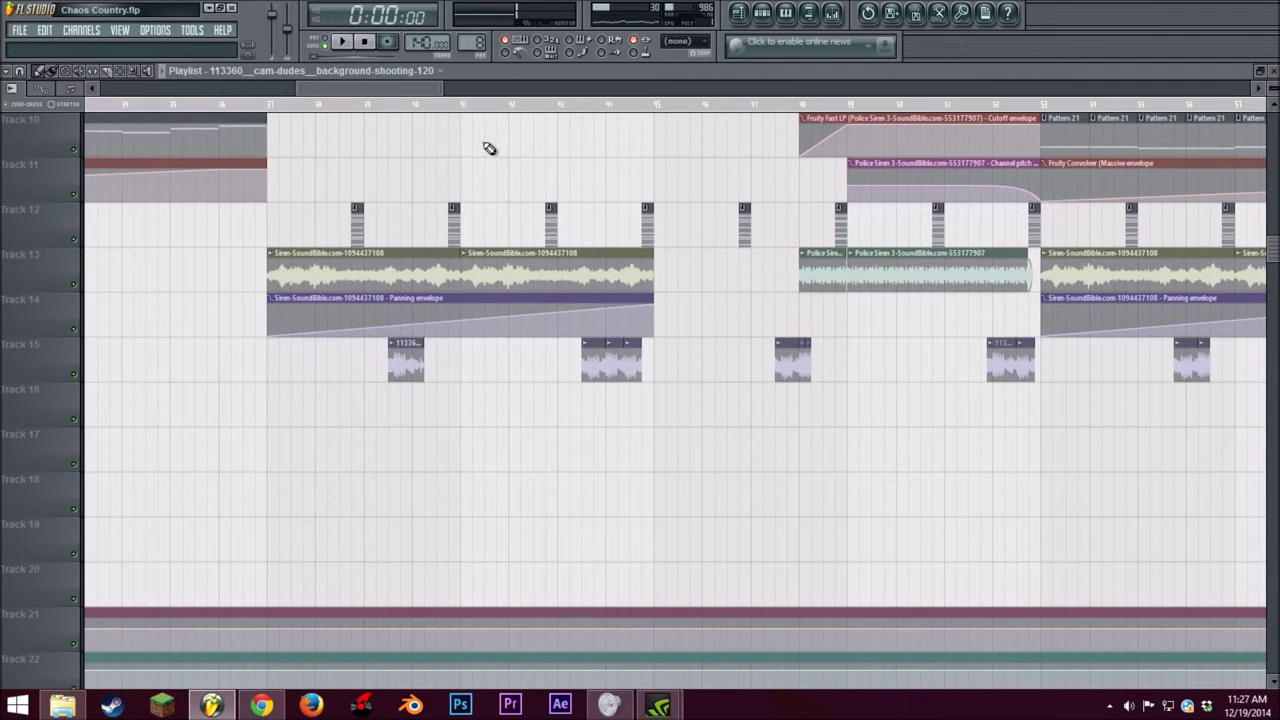
Step: Examine the playlist's lower tracks across bars 48 to 70, including the Harmor #6 automation clips
{"action": "left_click_drag", "start_coordinate": [388, 91], "coordinate": [326, 95]}
{"action": "scroll", "coordinate": [460, 250], "scroll_direction": "down", "scroll_amount": 2}
{"action": "scroll", "coordinate": [460, 248], "scroll_direction": "up", "scroll_amount": 4}
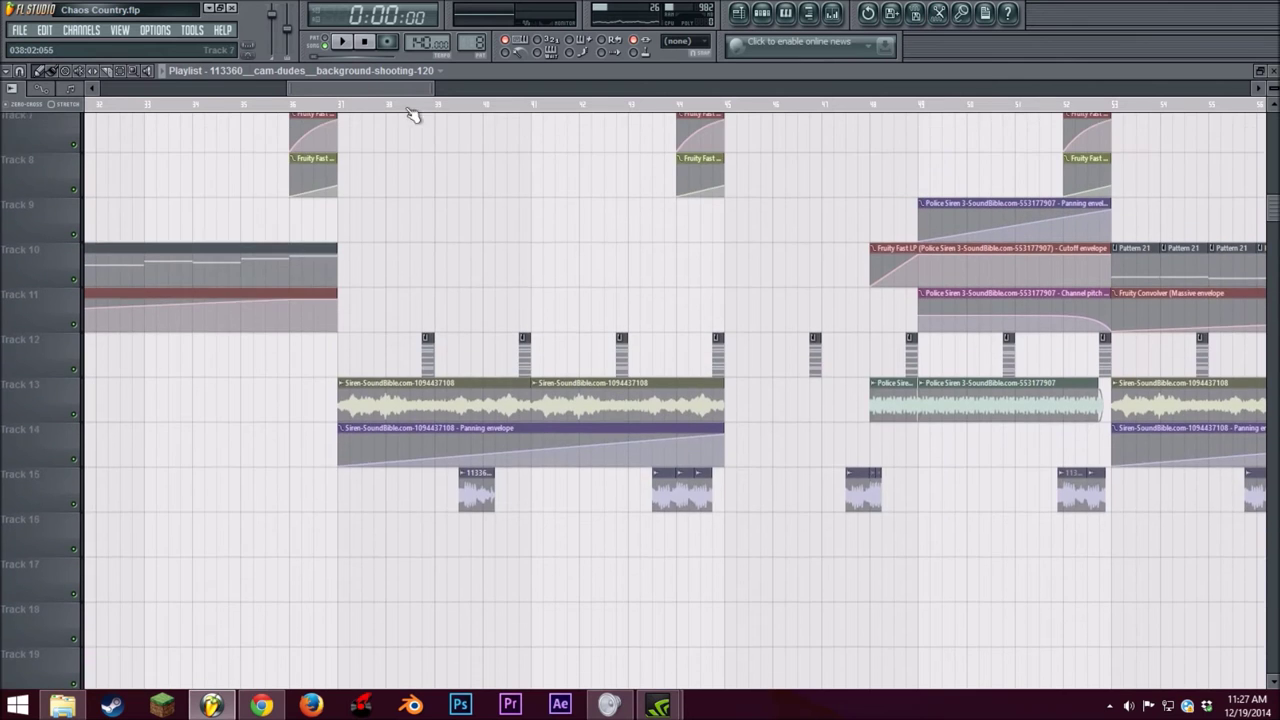
{"action": "left_click_drag", "start_coordinate": [418, 90], "coordinate": [502, 107]}
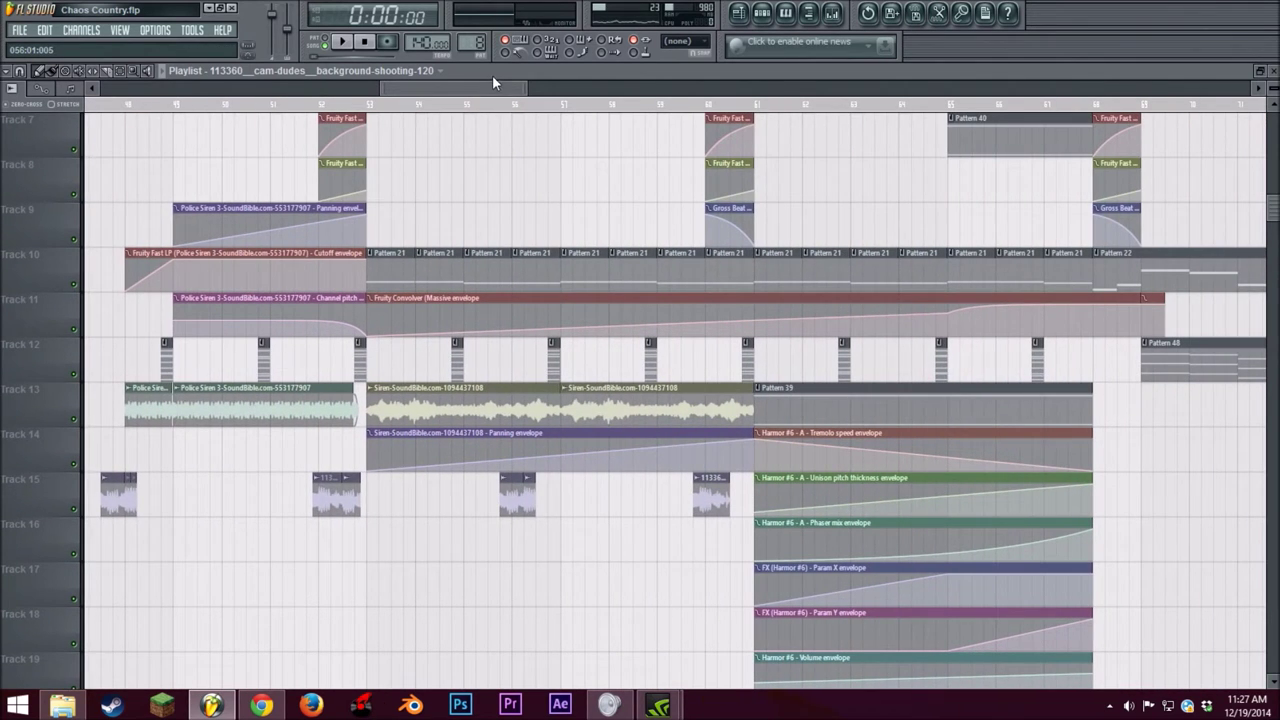
Step: Solo Tracks 10 and 11 in the playlist and play them from bar 53
{"action": "left_click_drag", "start_coordinate": [492, 84], "coordinate": [492, 94]}
{"action": "scroll", "coordinate": [358, 176], "scroll_direction": "up", "scroll_amount": 3}
{"action": "scroll", "coordinate": [400, 420], "scroll_direction": "down", "scroll_amount": 1}
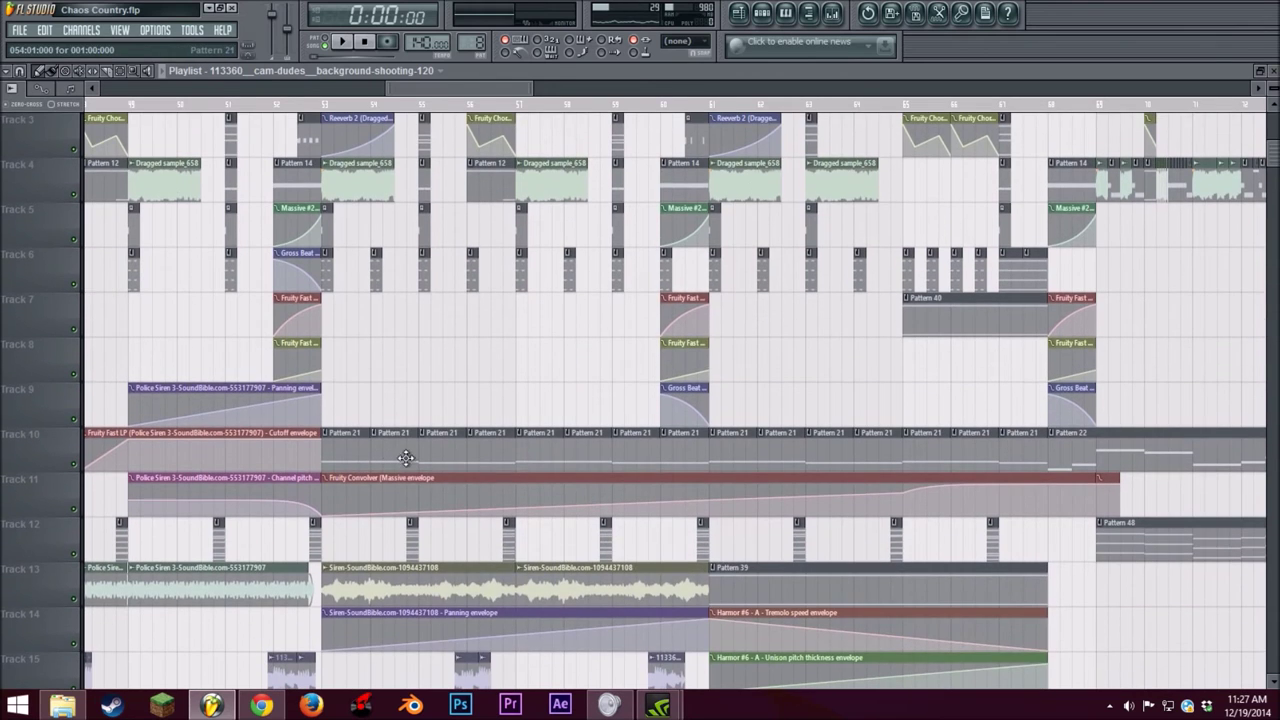
{"action": "left_click", "coordinate": [321, 103]}
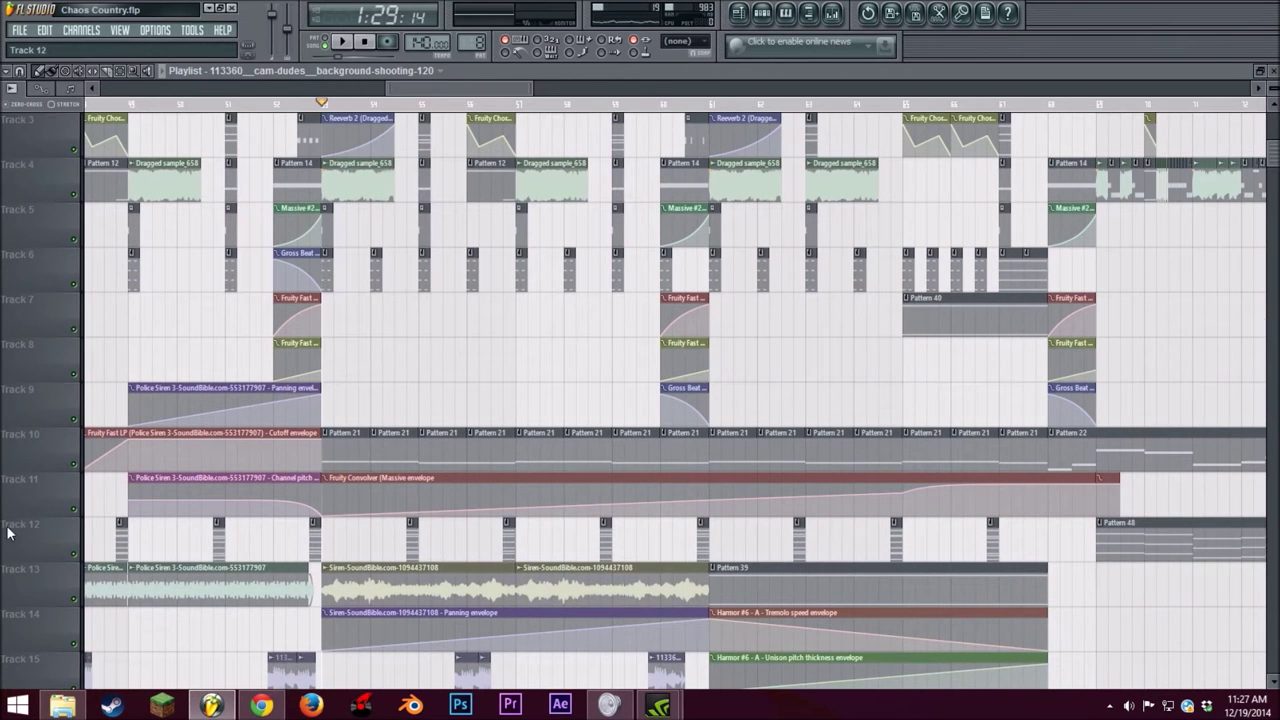
{"action": "right_click", "coordinate": [72, 465]}
{"action": "left_click", "coordinate": [74, 509]}
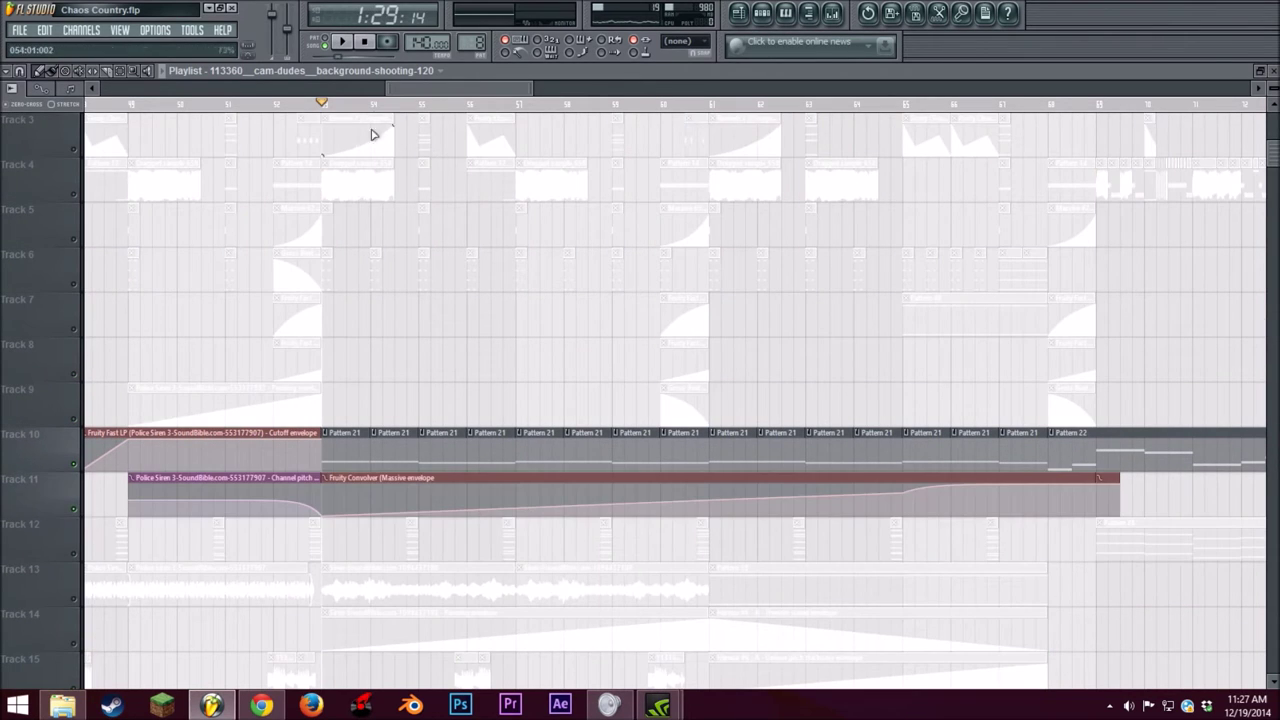
{"action": "left_click", "coordinate": [357, 49]}
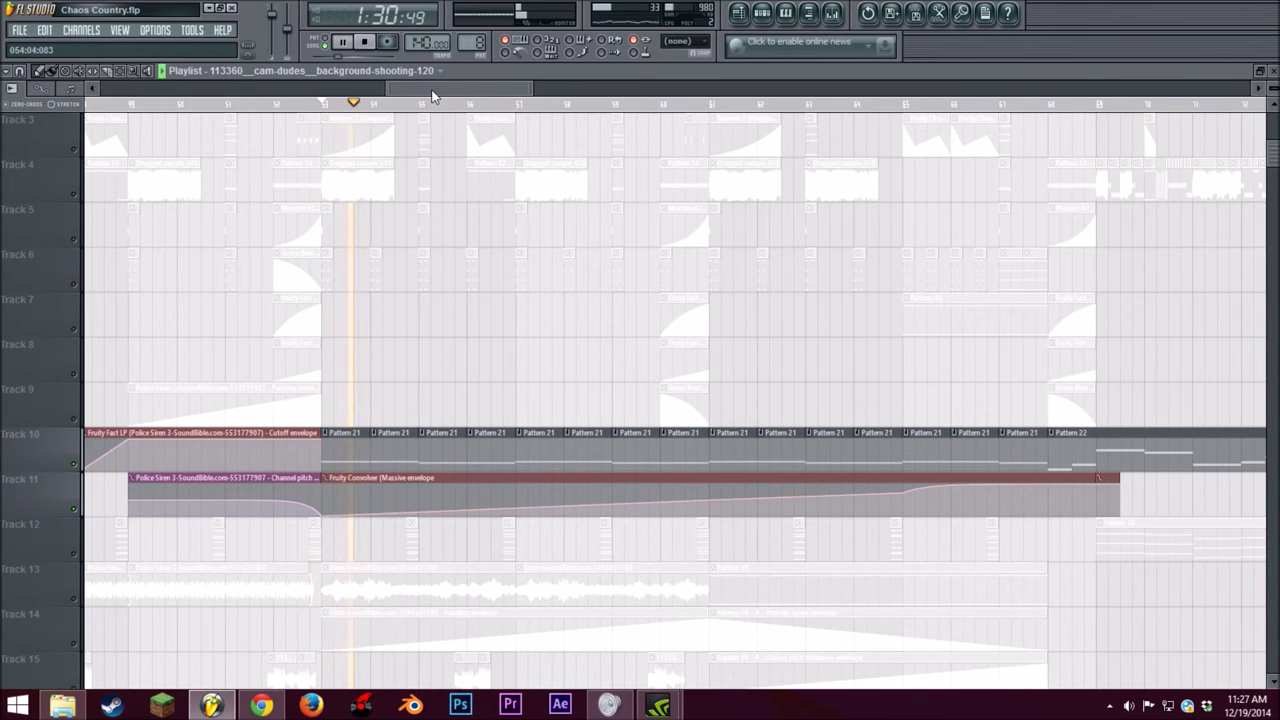
Step: Listen to the soloed Tracks 10 and 11 from bar 67 and stop playback
{"action": "left_click_drag", "start_coordinate": [432, 94], "coordinate": [512, 113]}
{"action": "left_click", "coordinate": [598, 104]}
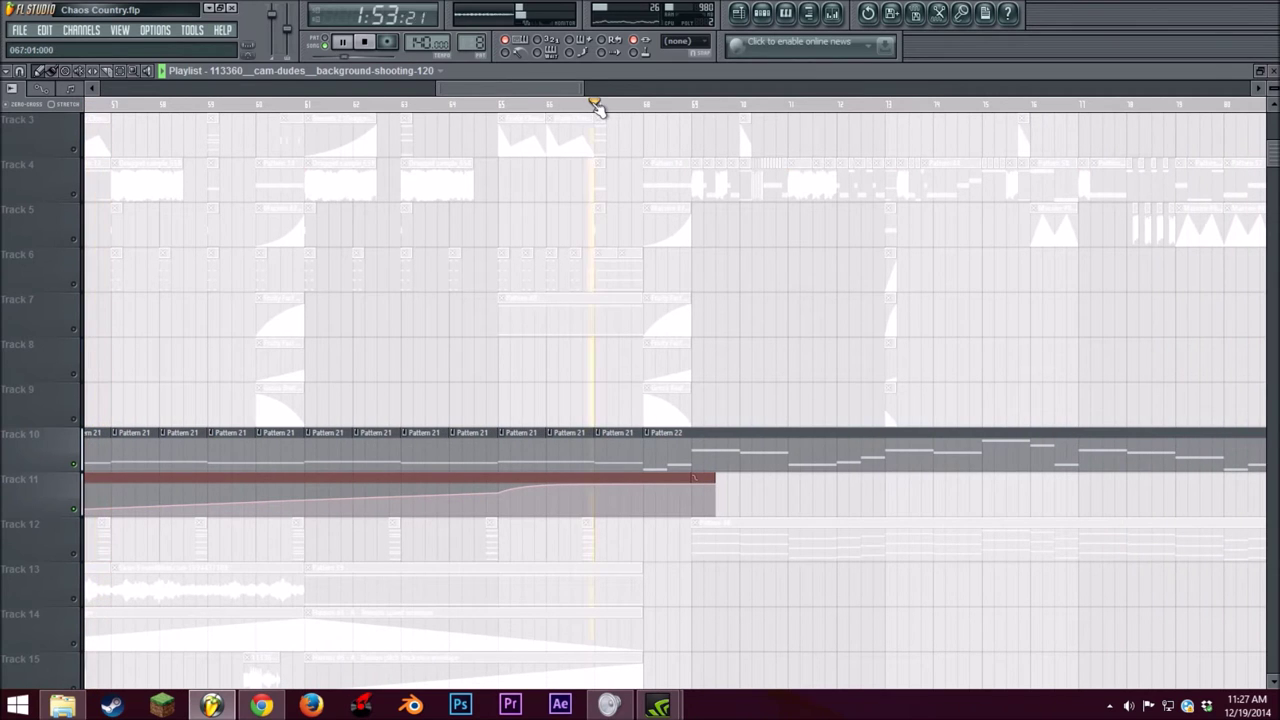
{"action": "left_click", "coordinate": [366, 43]}
{"action": "left_click_drag", "start_coordinate": [455, 93], "coordinate": [500, 97]}
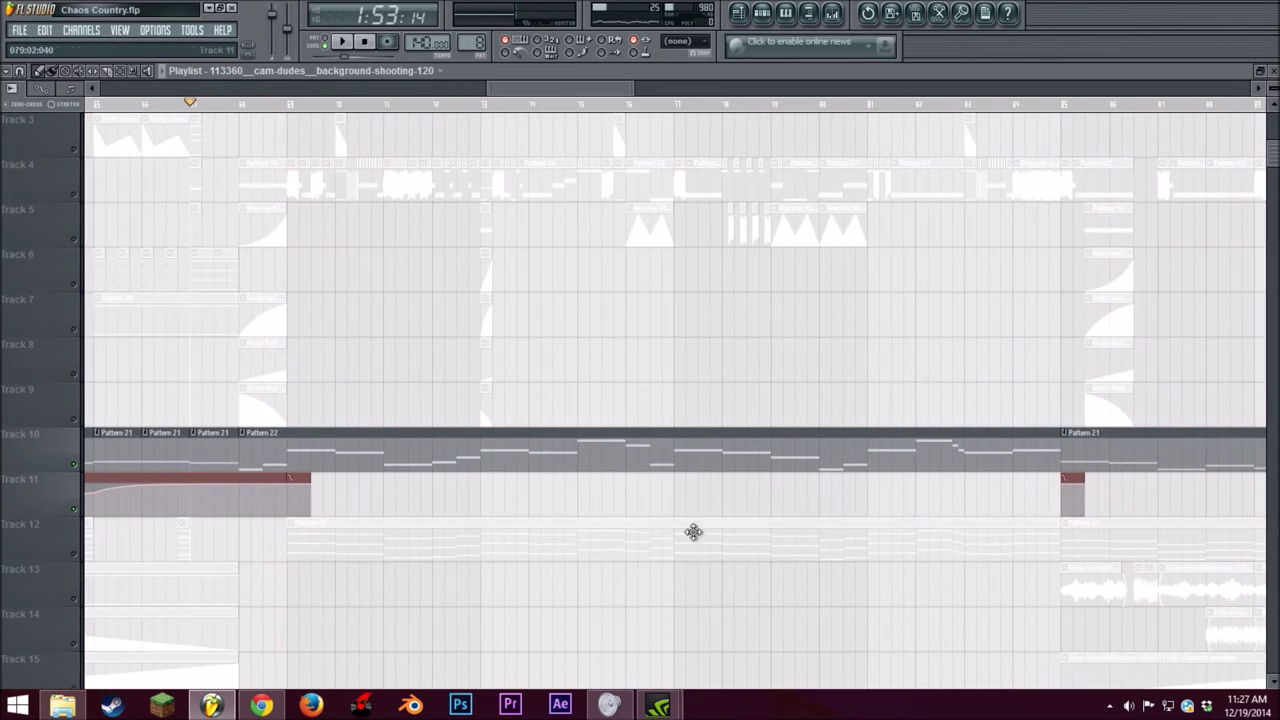
Step: Solo Track 12 only and play its Pattern 48 clip from bar 69
{"action": "scroll", "coordinate": [693, 531], "scroll_direction": "down", "scroll_amount": 4}
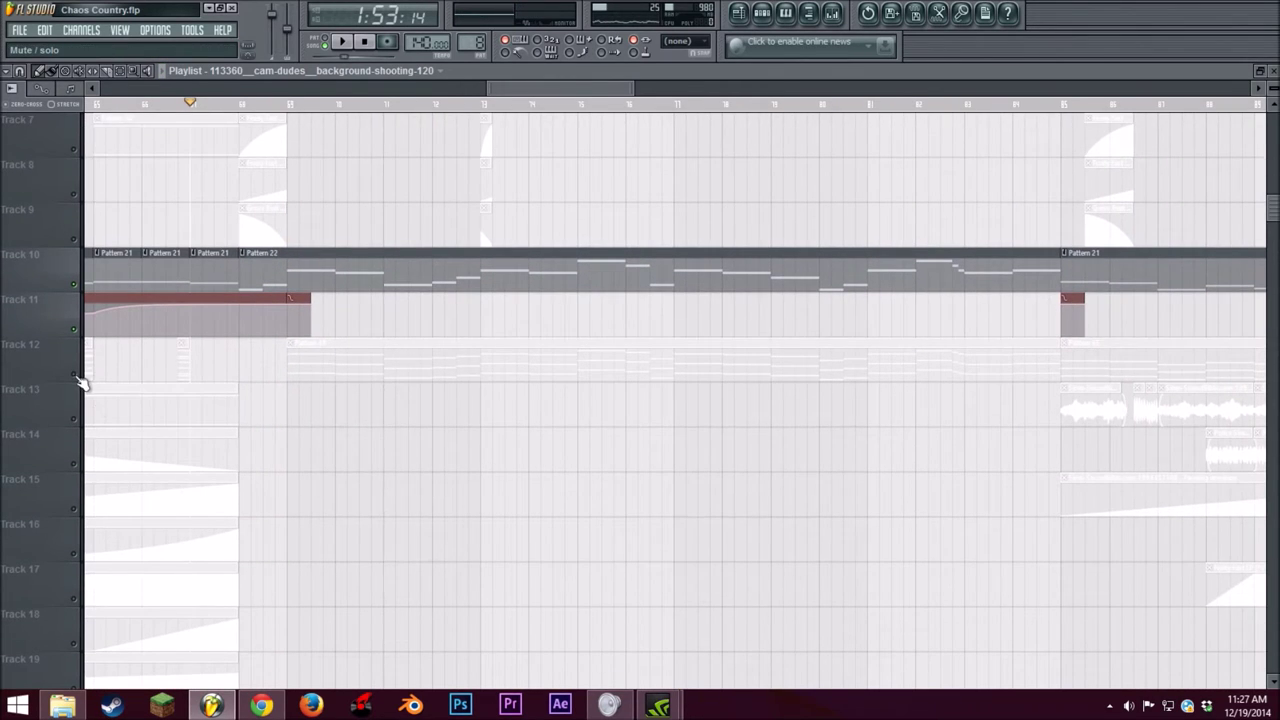
{"action": "left_click", "coordinate": [74, 377]}
{"action": "scroll", "coordinate": [286, 394], "scroll_direction": "up", "scroll_amount": 3}
{"action": "left_click", "coordinate": [292, 104]}
{"action": "scroll", "coordinate": [320, 214], "scroll_direction": "up", "scroll_amount": 3}
{"action": "scroll", "coordinate": [343, 286], "scroll_direction": "down", "scroll_amount": 3}
{"action": "left_click", "coordinate": [342, 47]}
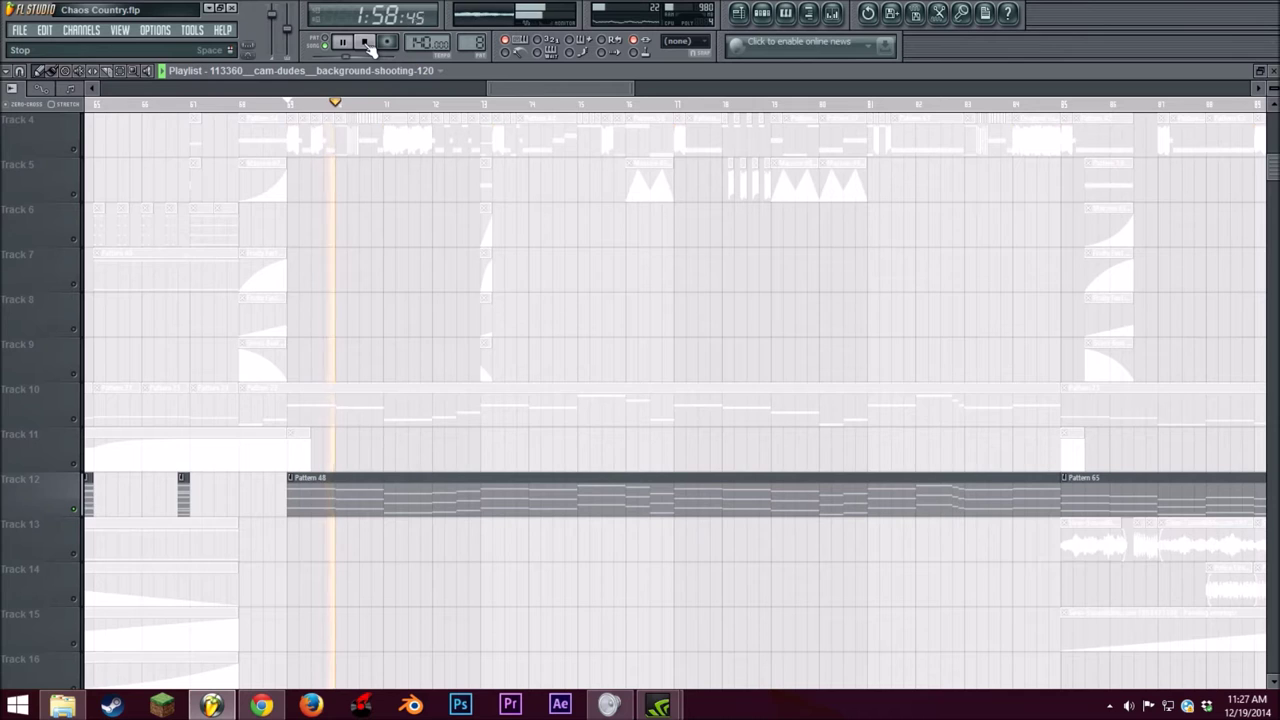
{"action": "left_click", "coordinate": [365, 42]}
Step: Open the 3xOsc channel used by Pattern 48 and audition its sound with a few test notes
{"action": "double_click", "coordinate": [408, 488]}
{"action": "left_click", "coordinate": [738, 14]}
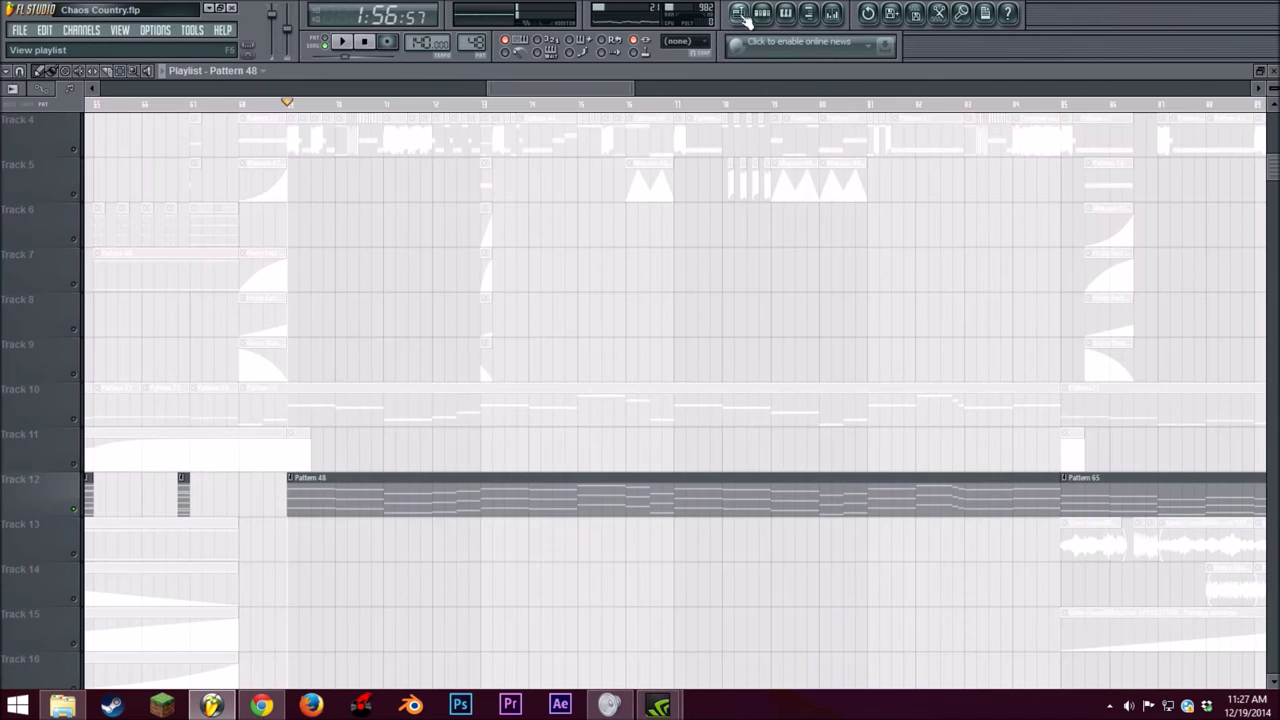
{"action": "left_click", "coordinate": [761, 13]}
{"action": "scroll", "coordinate": [428, 548], "scroll_direction": "down", "scroll_amount": 10}
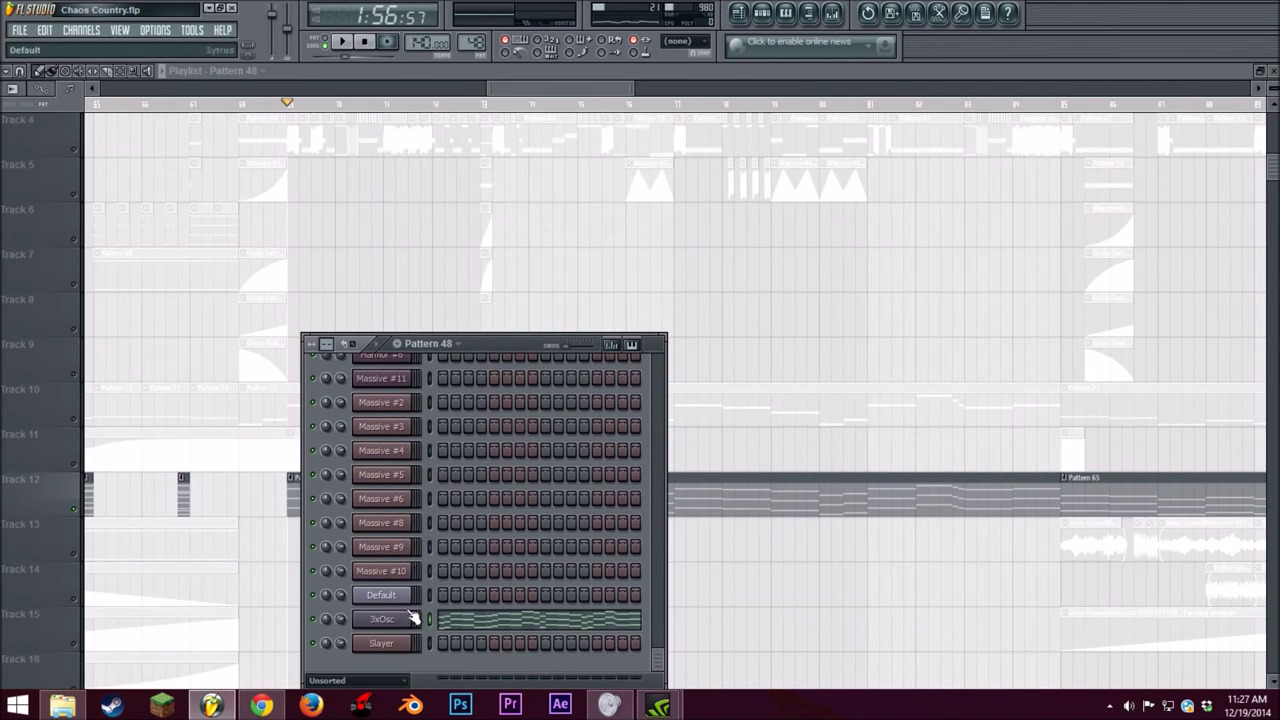
{"action": "left_click", "coordinate": [405, 620]}
{"action": "key", "text": "z"}
{"action": "key", "text": "c"}
{"action": "key", "text": "v"}
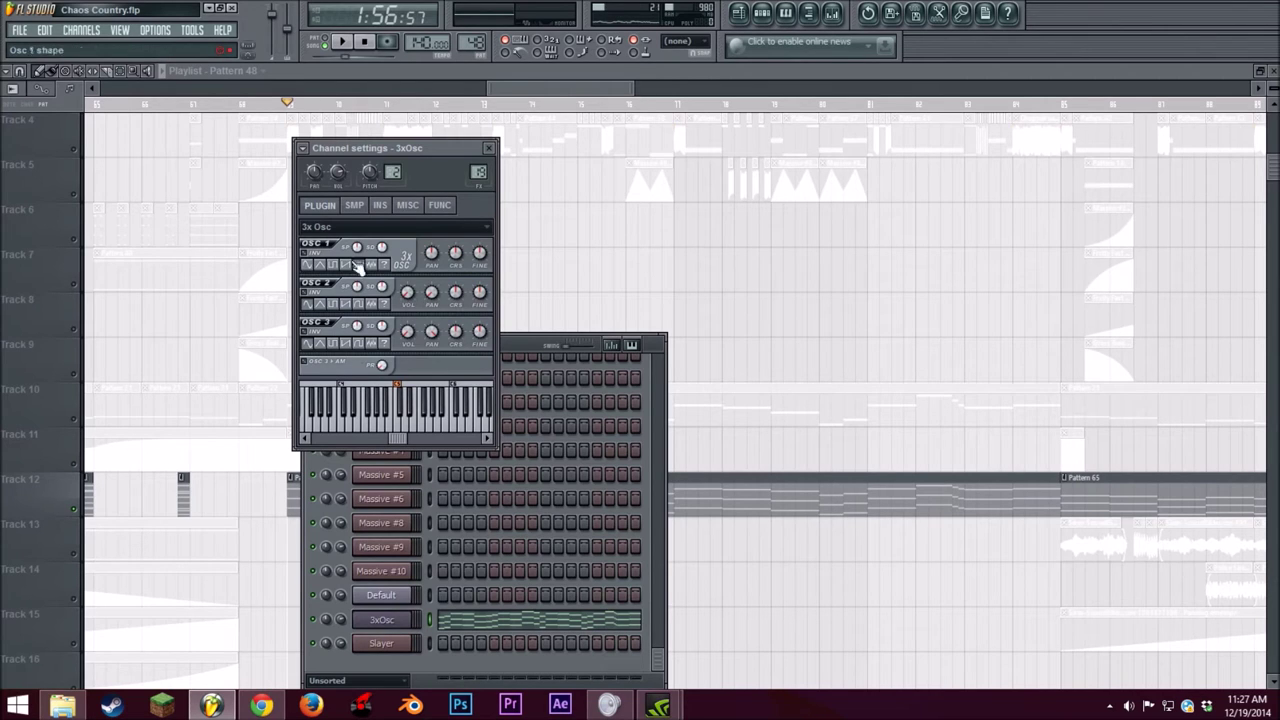
Step: Examine the 3xOsc channel's miscellaneous and function settings, including its echo and arpeggiator, and close the channel settings
{"action": "left_click", "coordinate": [442, 208]}
{"action": "left_click", "coordinate": [416, 208]}
{"action": "left_click", "coordinate": [432, 207]}
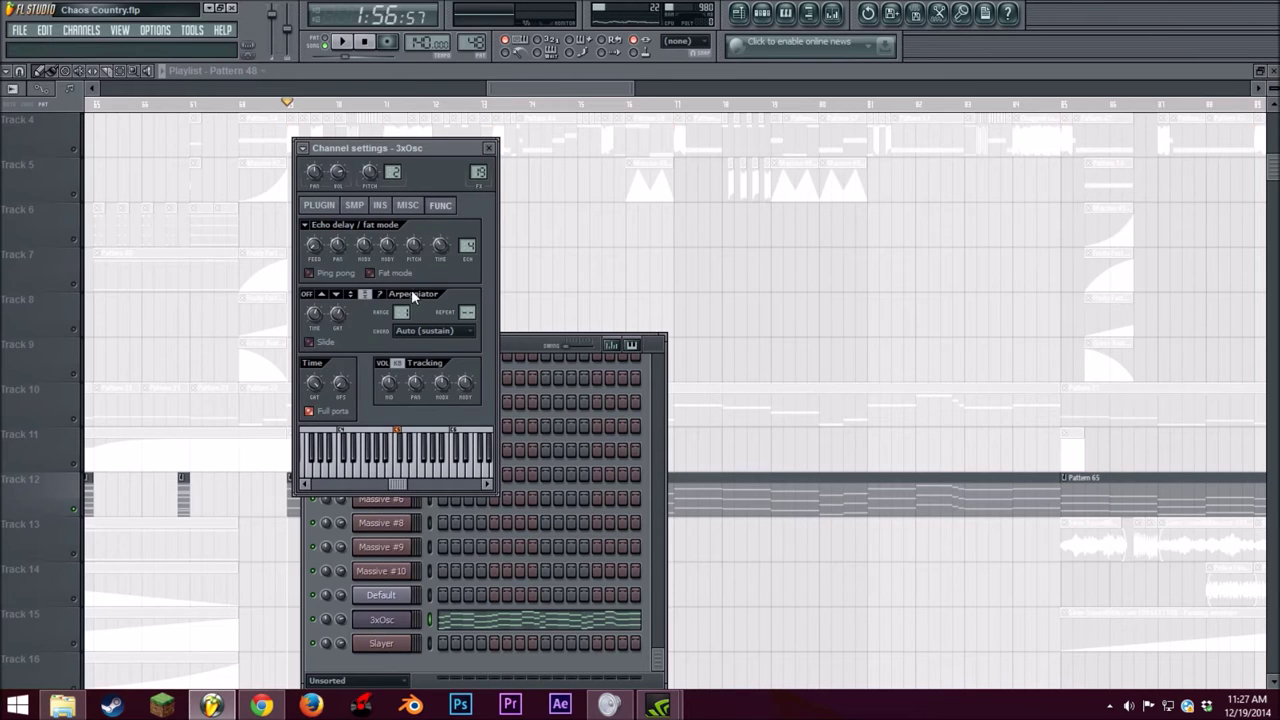
{"action": "left_click", "coordinate": [491, 148]}
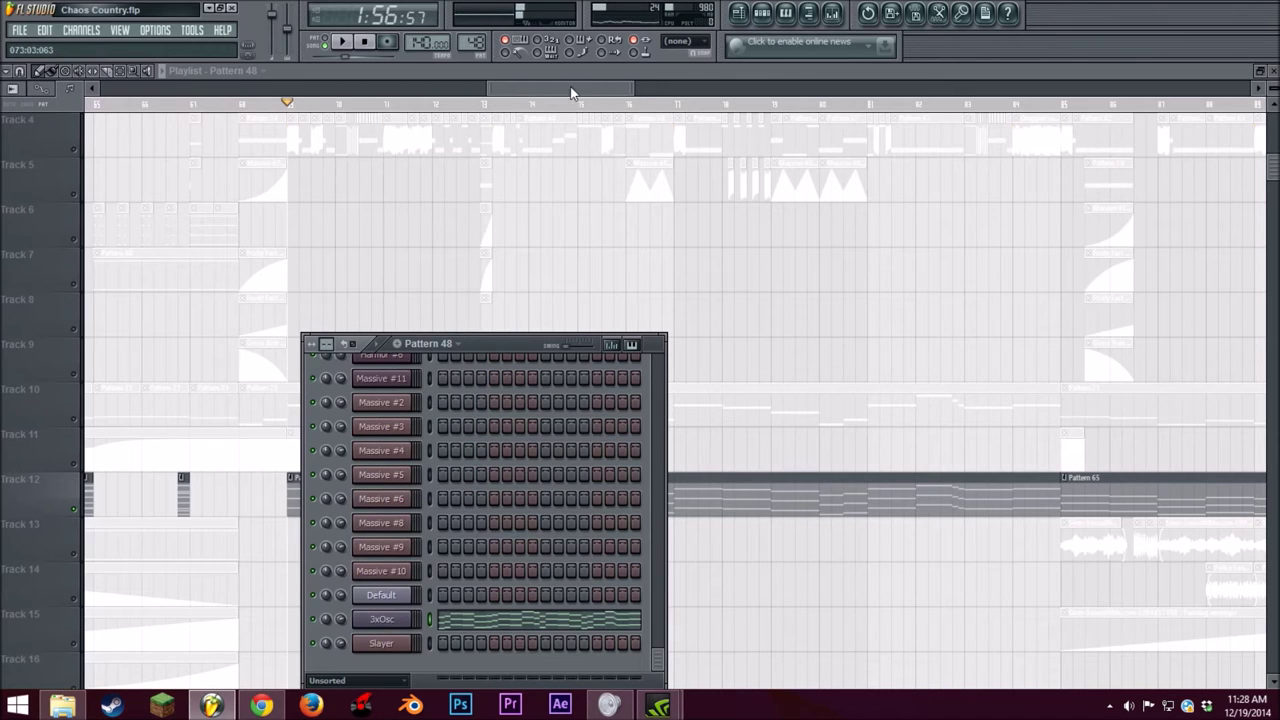
{"action": "left_click_drag", "start_coordinate": [543, 84], "coordinate": [537, 88]}
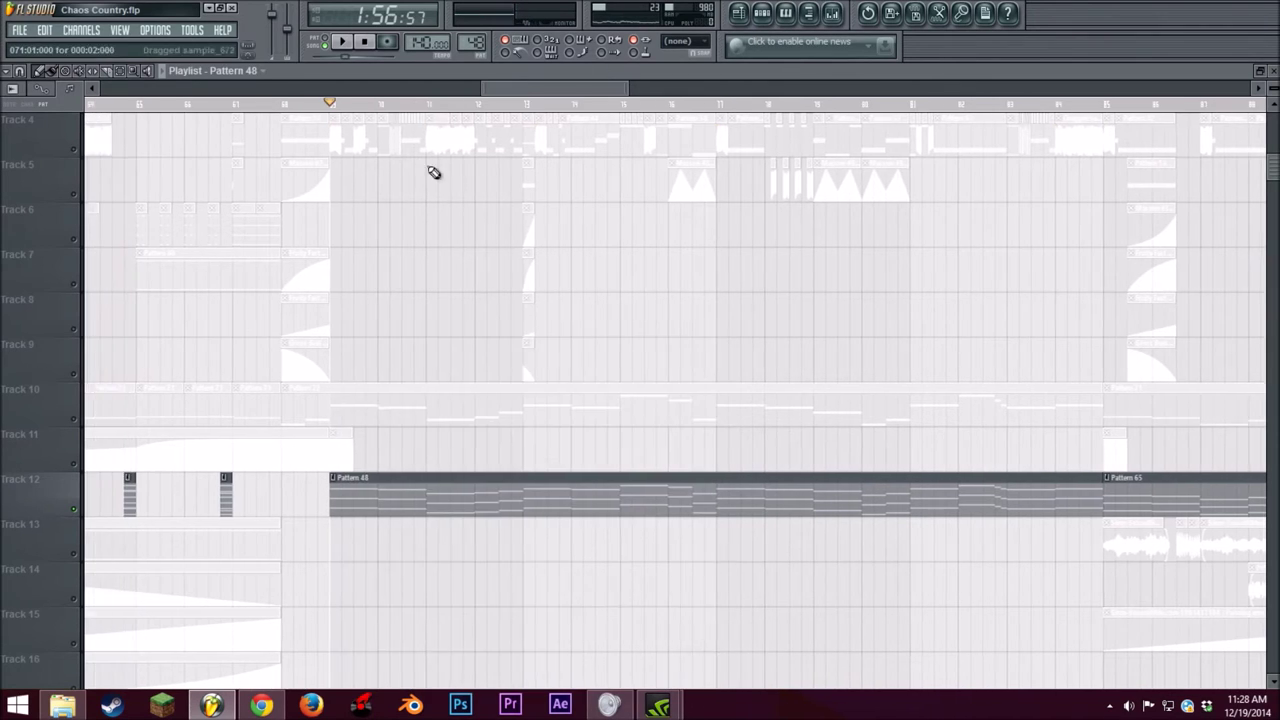
{"action": "scroll", "coordinate": [427, 300], "scroll_direction": "up", "scroll_amount": 3}
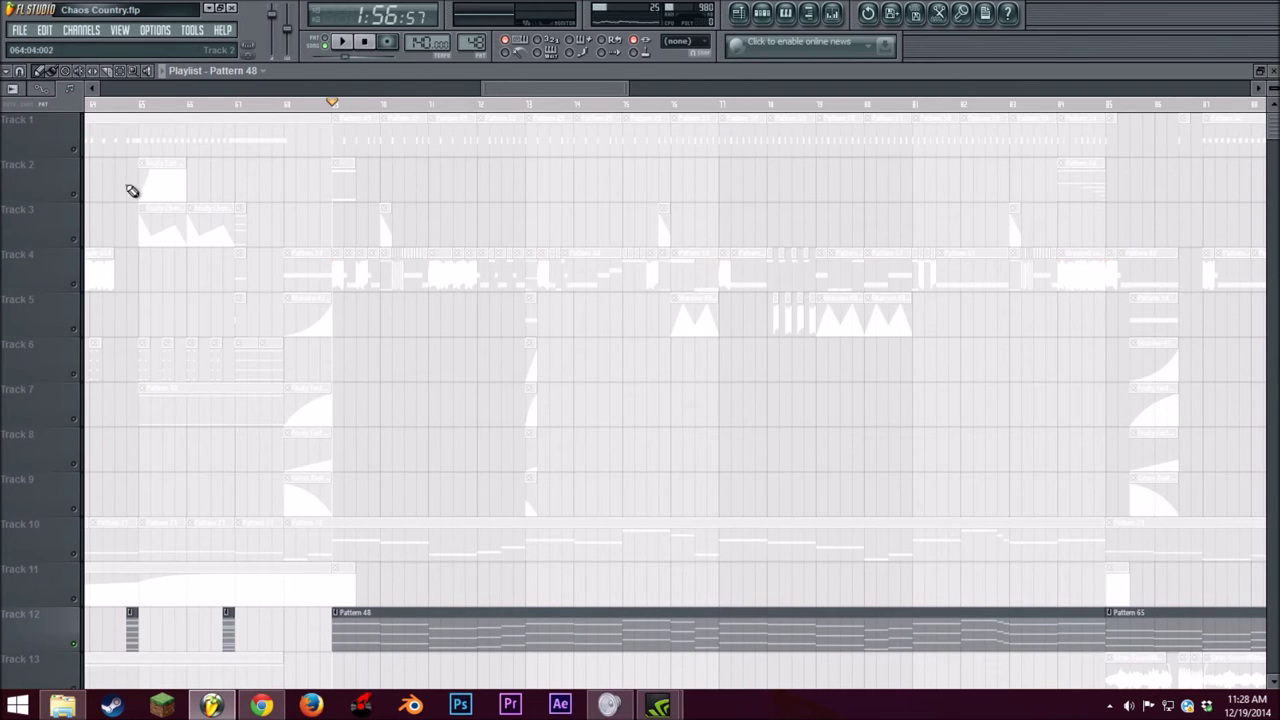
{"action": "right_click", "coordinate": [75, 196]}
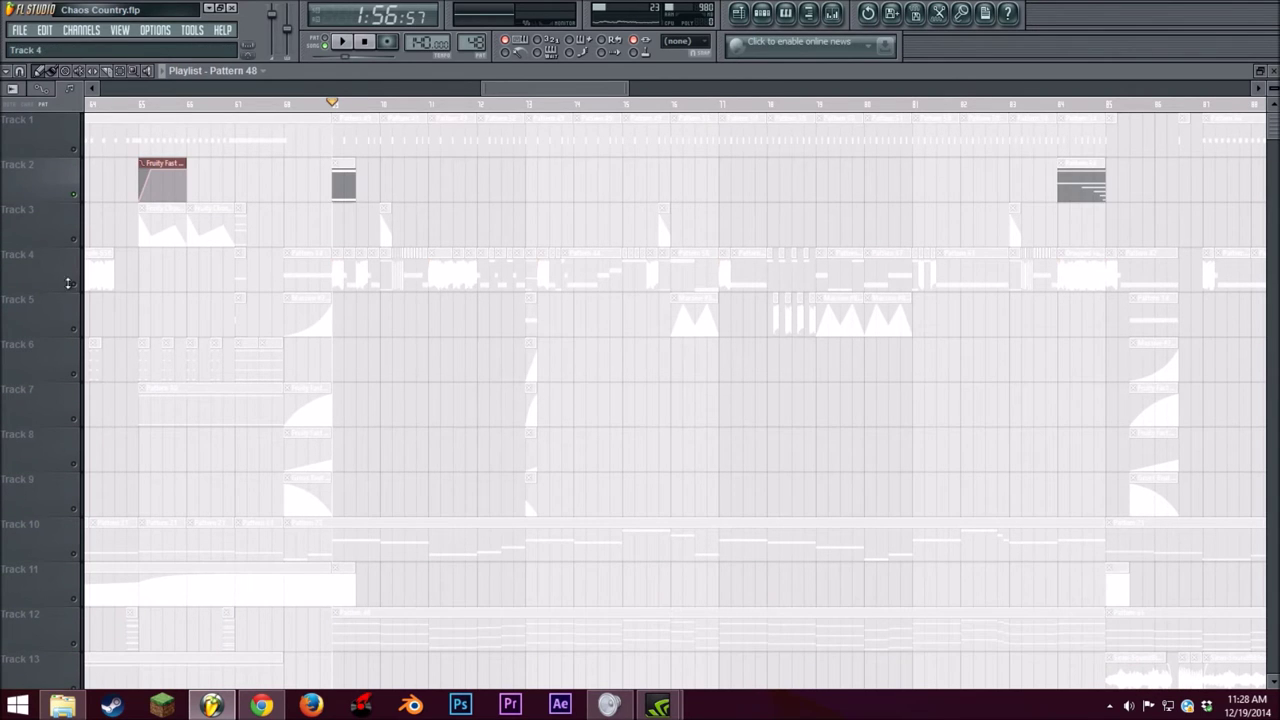
{"action": "right_click", "coordinate": [85, 290]}
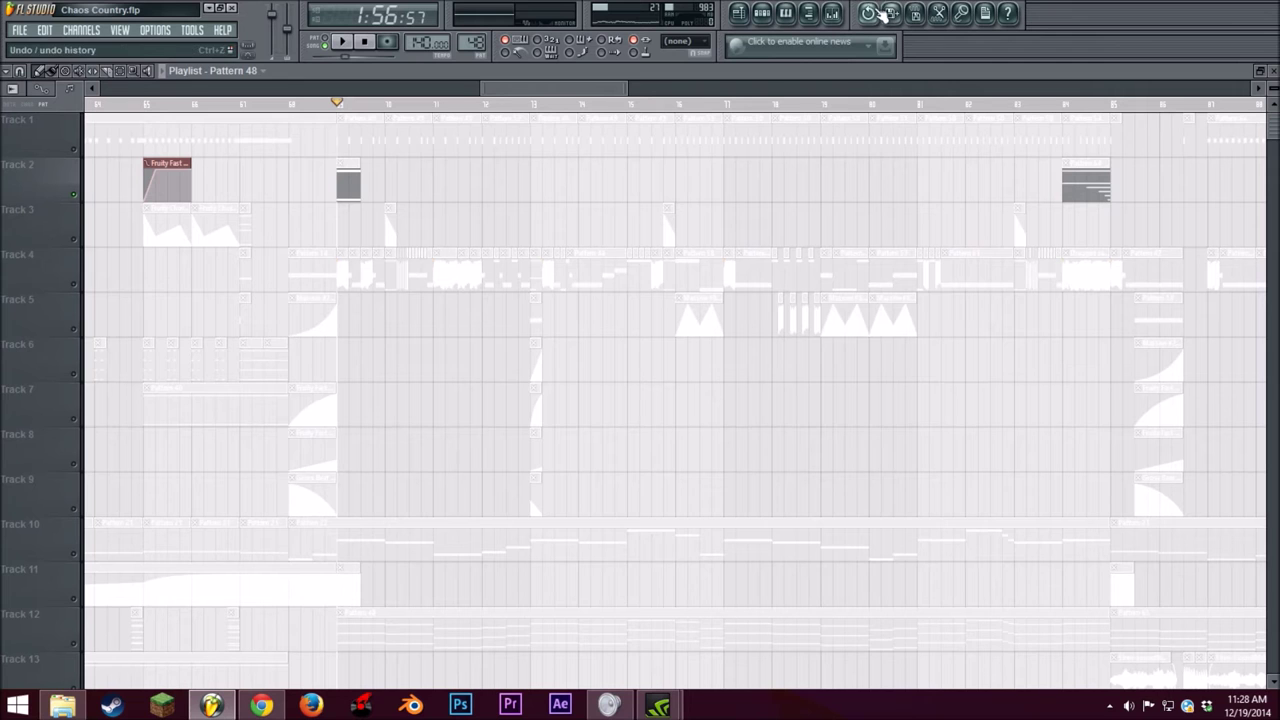
{"action": "right_click", "coordinate": [77, 287]}
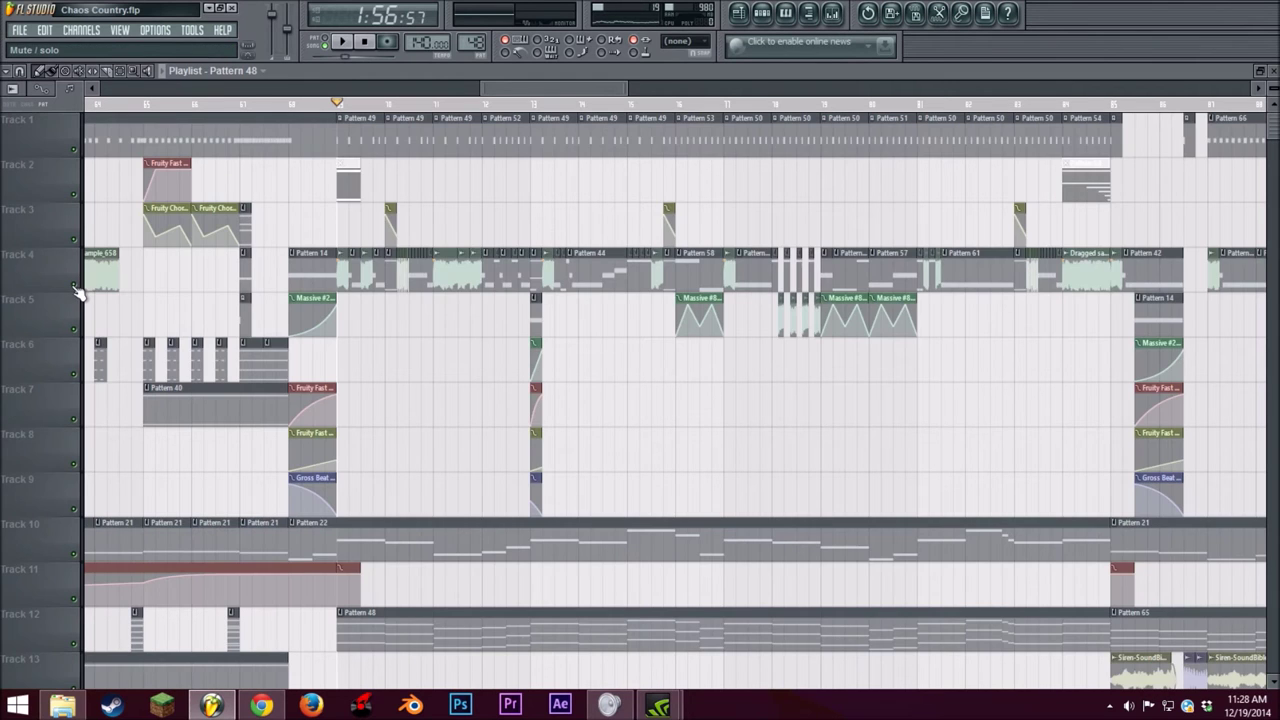
Step: Solo Track 4 in the playlist, focusing on its clips around bar 69
{"action": "left_click_drag", "start_coordinate": [575, 90], "coordinate": [531, 85]}
{"action": "left_click_drag", "start_coordinate": [531, 86], "coordinate": [536, 88]}
{"action": "right_click", "coordinate": [67, 249]}
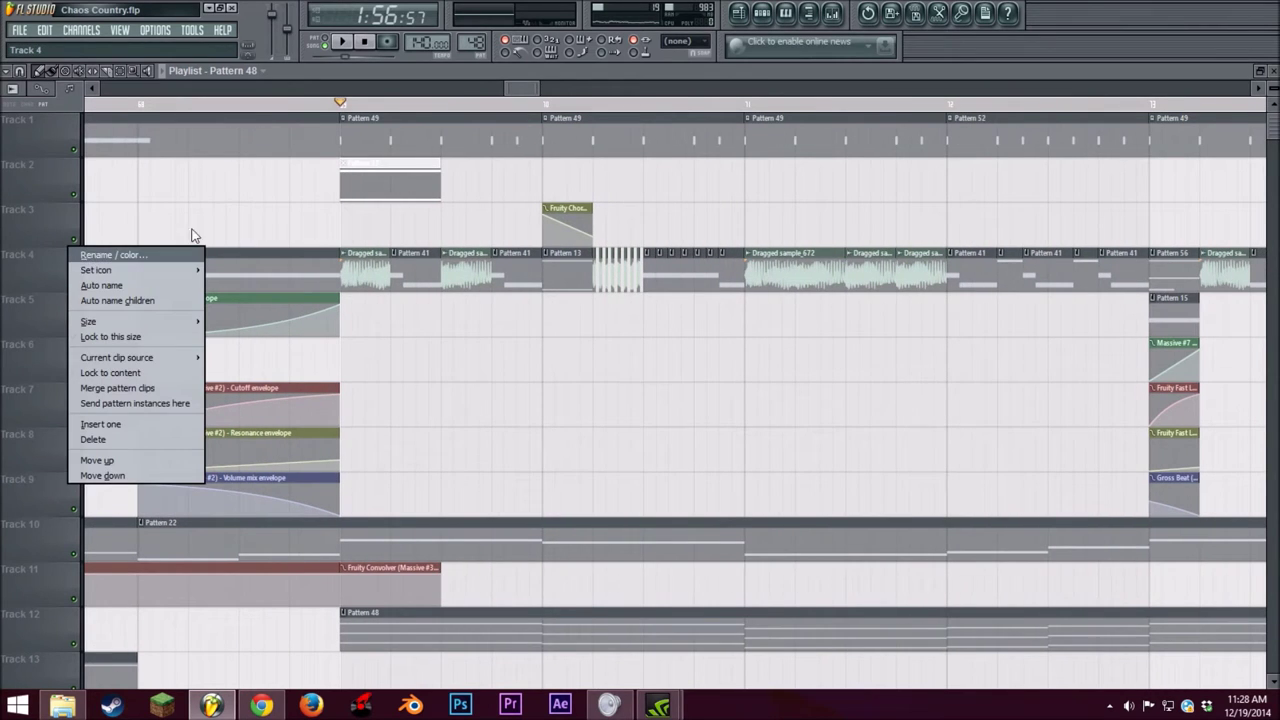
{"action": "left_click", "coordinate": [34, 266]}
{"action": "right_click", "coordinate": [76, 286]}
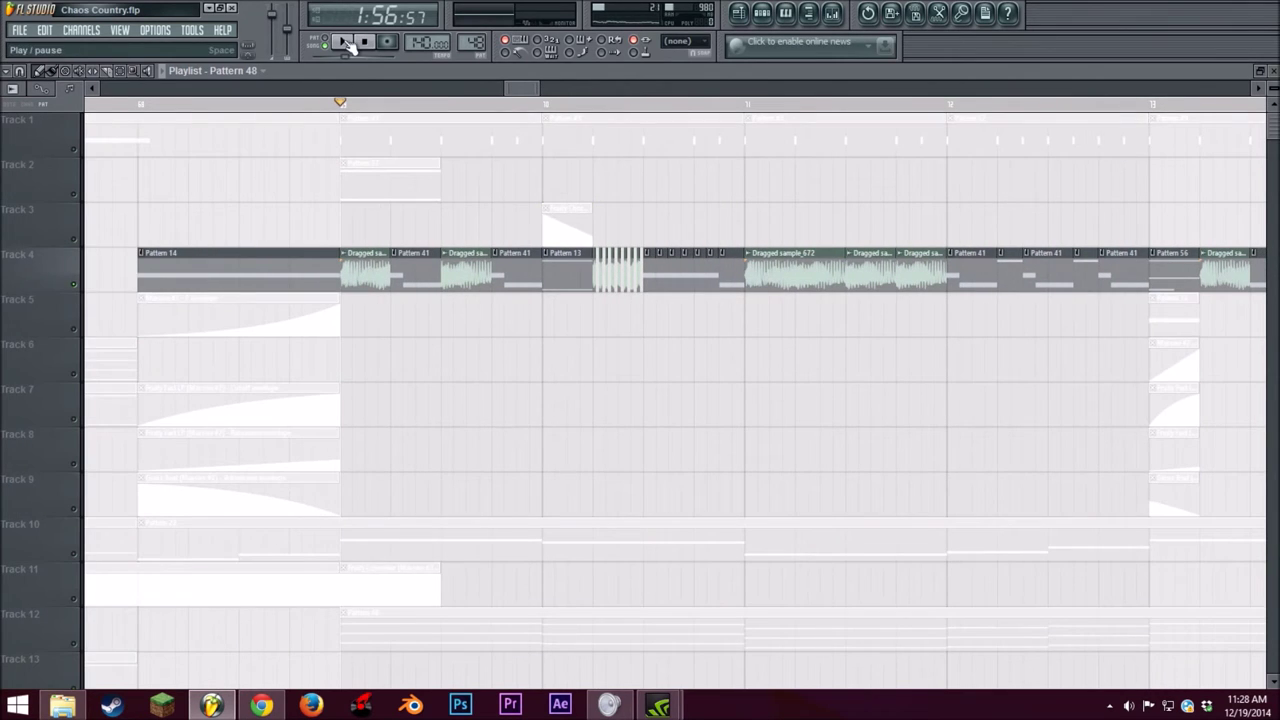
Step: Listen to Track 4 from bar 69, and separately from the start of the first Pattern 41 clip
{"action": "left_click", "coordinate": [341, 41]}
{"action": "left_click", "coordinate": [366, 44]}
{"action": "left_click", "coordinate": [347, 42]}
{"action": "left_click", "coordinate": [365, 42]}
{"action": "left_click", "coordinate": [393, 107]}
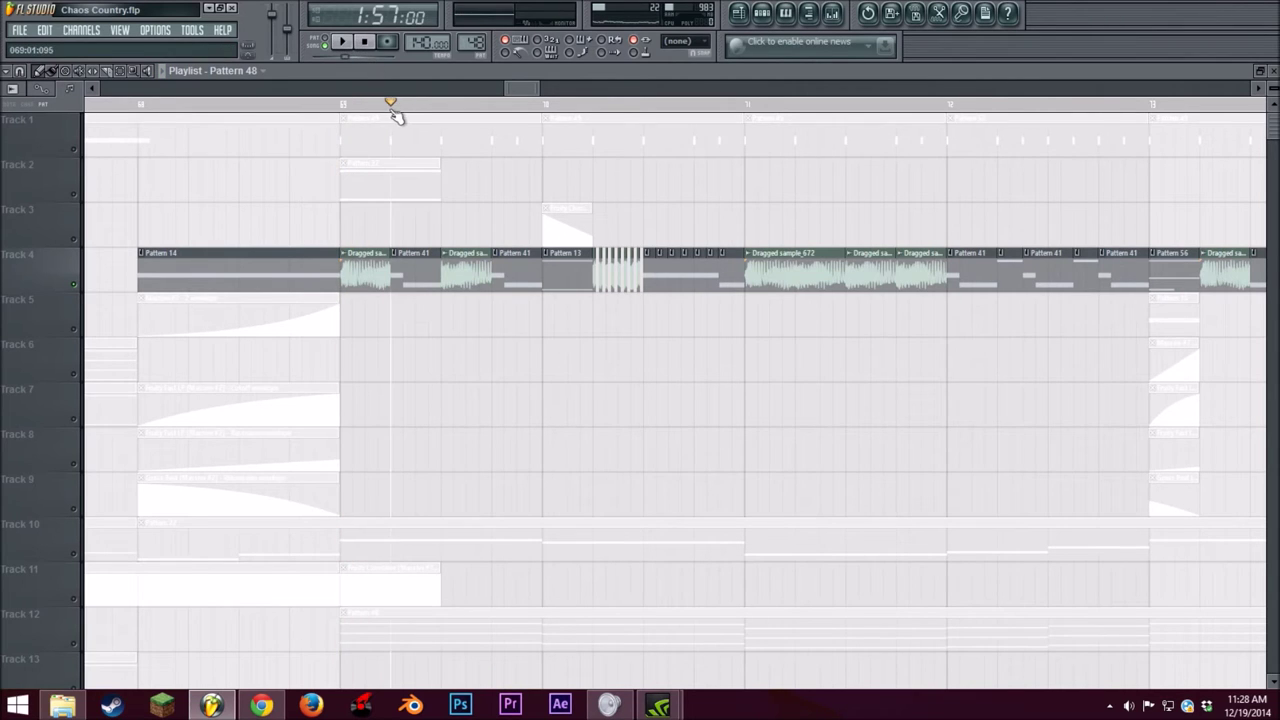
{"action": "left_click", "coordinate": [342, 42]}
{"action": "left_click", "coordinate": [364, 45]}
Step: View the Massive #5 notes of Pattern 41 in the piano roll and show the pattern's channels
{"action": "double_click", "coordinate": [409, 284]}
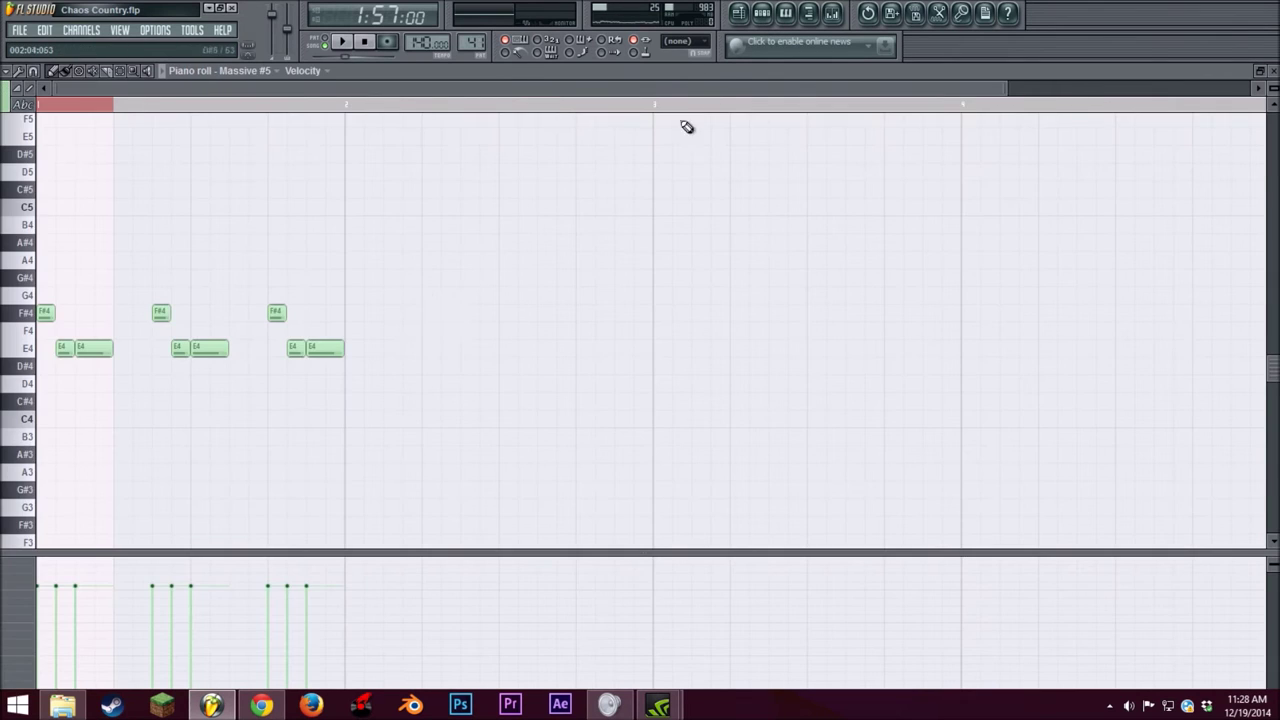
{"action": "key", "text": "F5"}
{"action": "key", "text": "F6"}
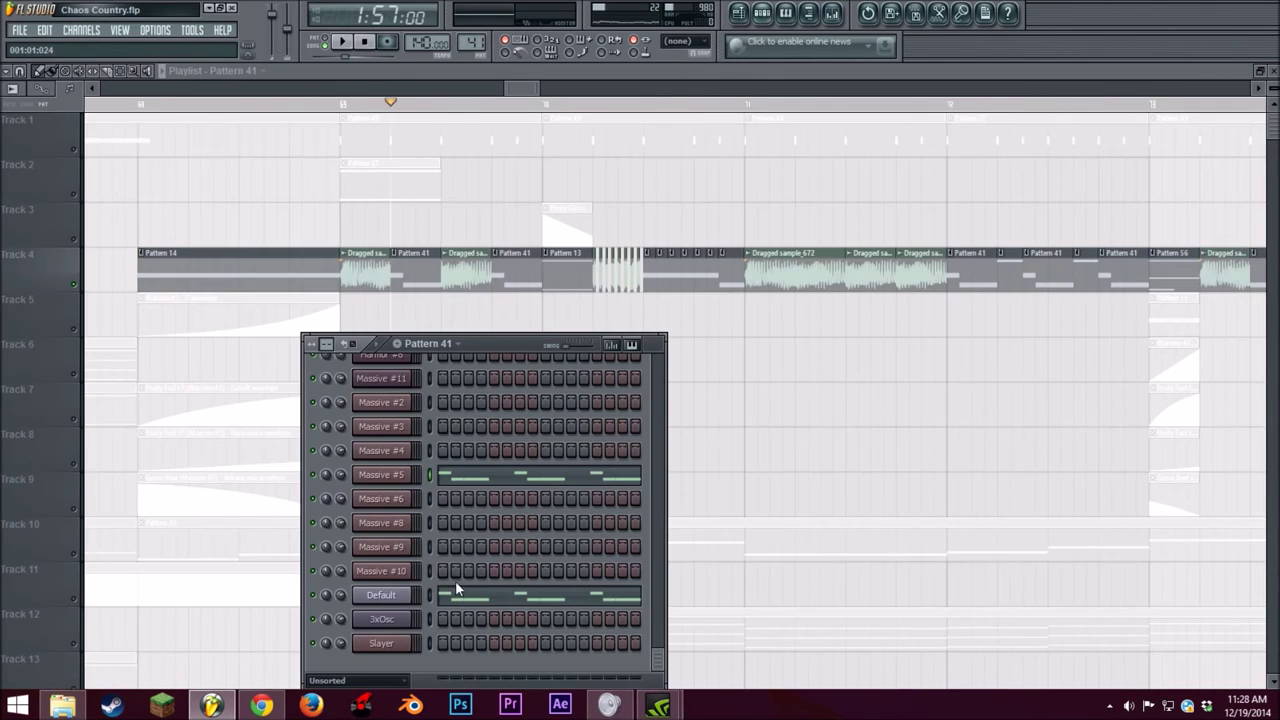
Step: Open the Massive #5 synth, audition its bass sound with test notes, and reposition its window
{"action": "left_click", "coordinate": [401, 480]}
{"action": "left_click", "coordinate": [318, 208]}
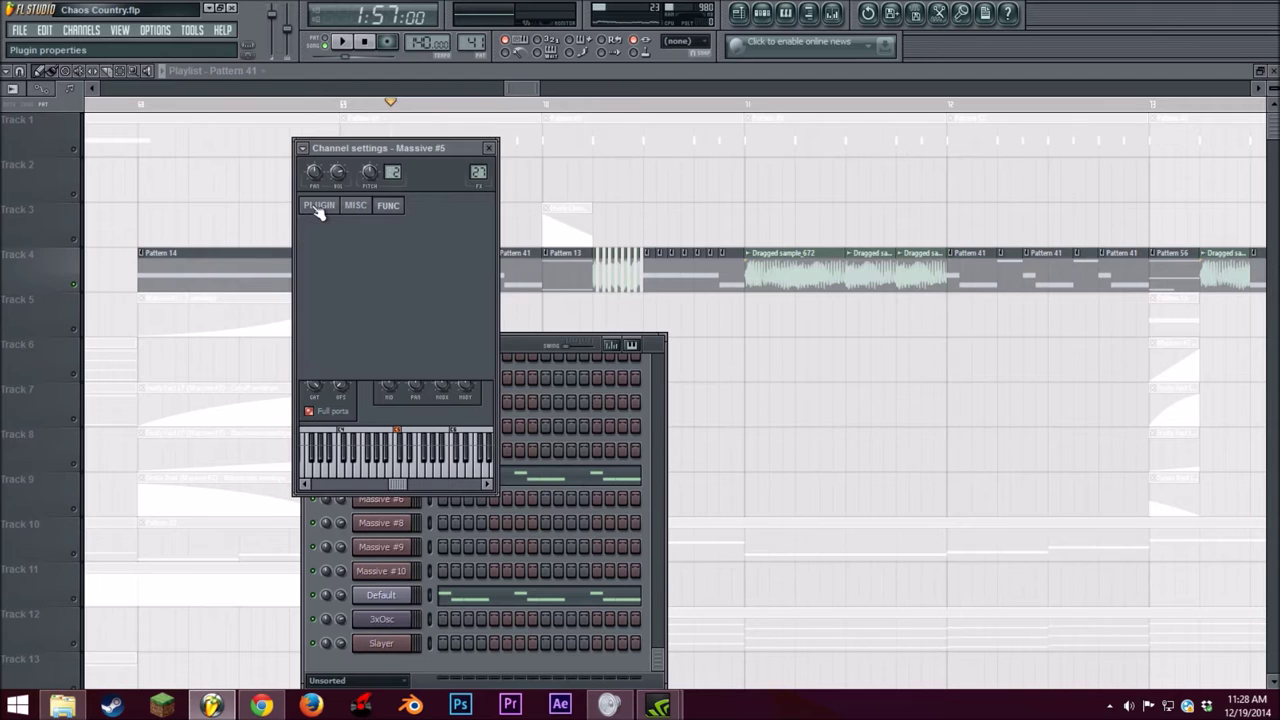
{"action": "left_click_drag", "start_coordinate": [305, 287], "coordinate": [542, 97]}
{"action": "key", "text": "z"}
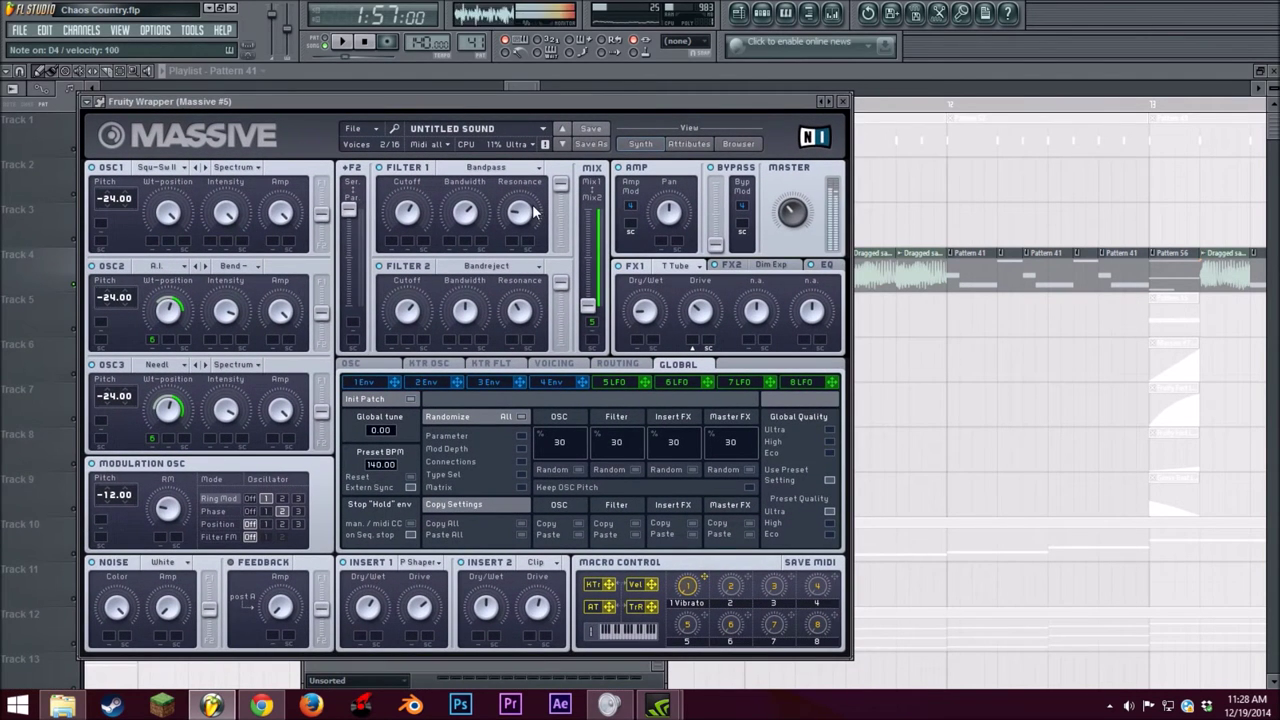
{"action": "key", "text": "b"}
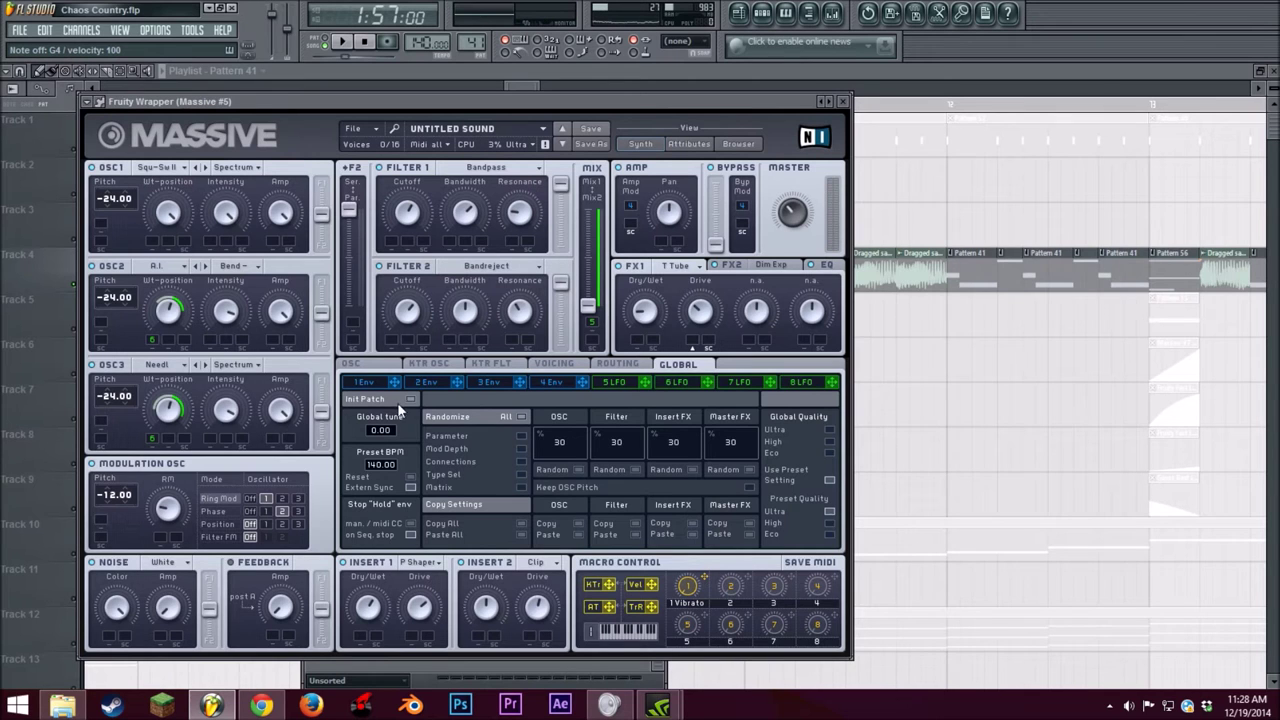
{"action": "left_click_drag", "start_coordinate": [427, 106], "coordinate": [486, 93]}
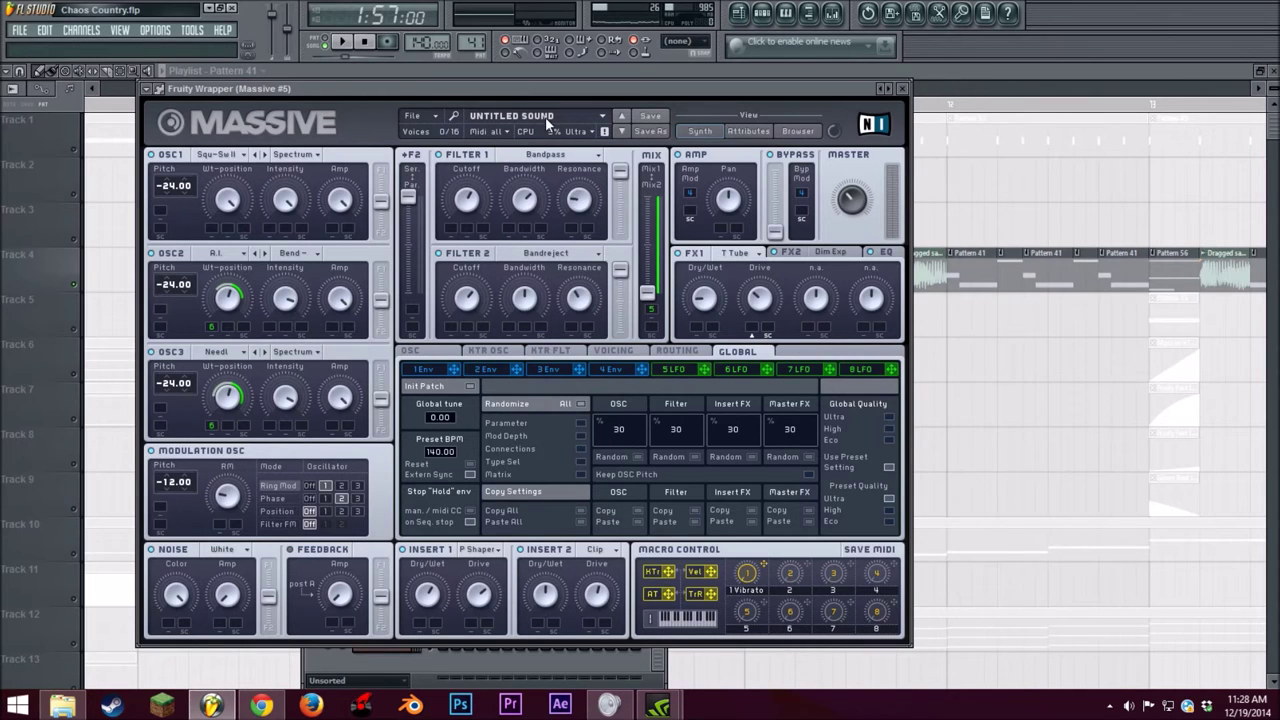
{"action": "left_click_drag", "start_coordinate": [345, 88], "coordinate": [397, 57]}
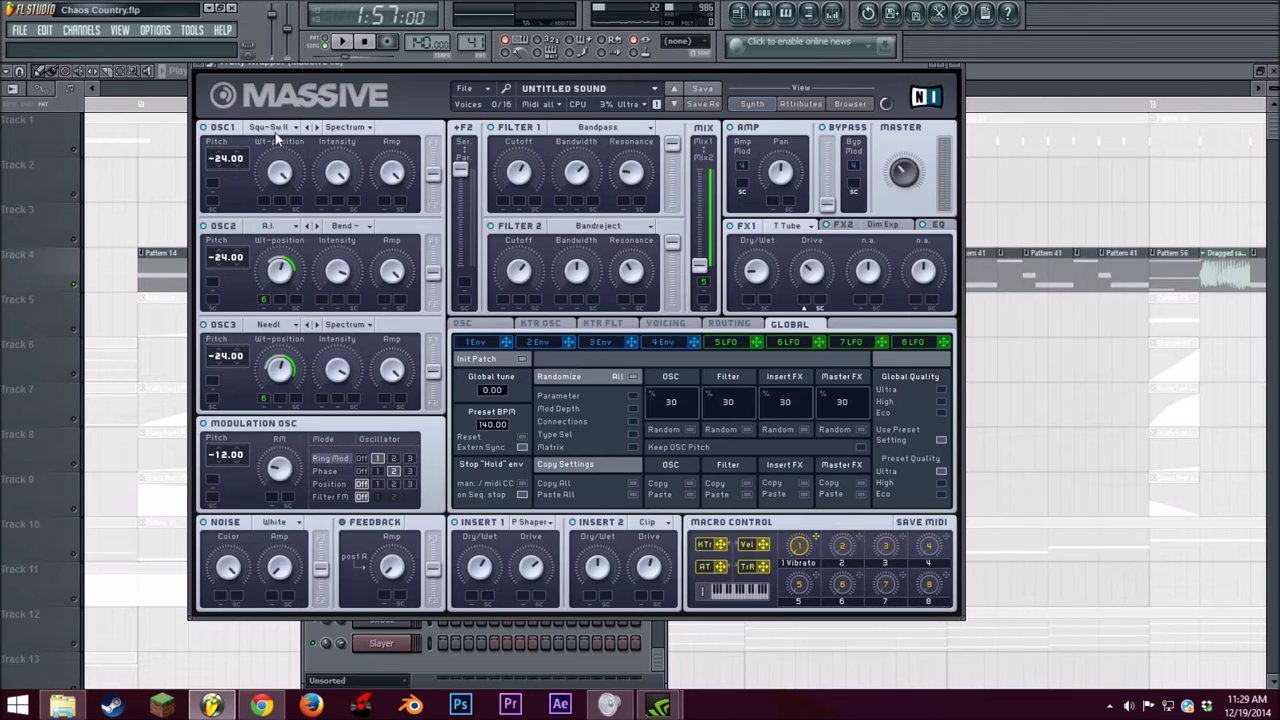
Step: Review the OSC3 wavetable and the Insert 1 effect type in Massive #5
{"action": "left_click", "coordinate": [287, 334]}
{"action": "left_click", "coordinate": [283, 326]}
{"action": "left_click_drag", "start_coordinate": [655, 72], "coordinate": [520, 81]}
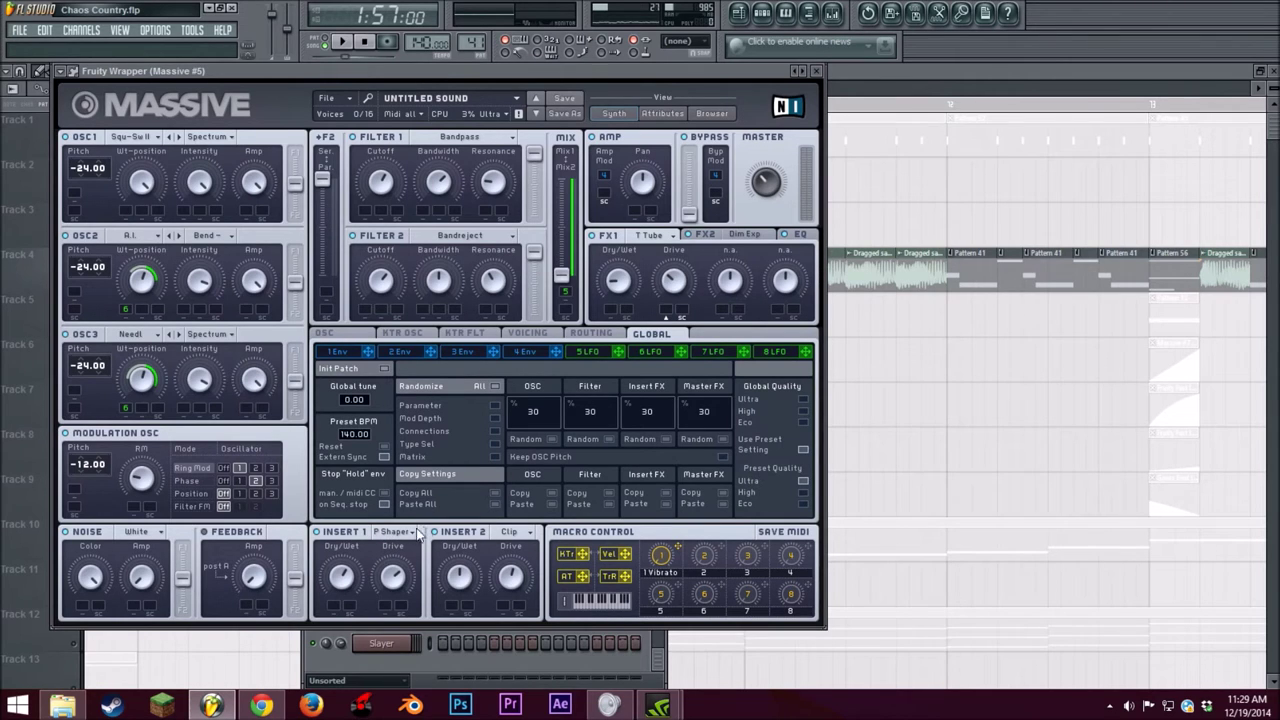
{"action": "left_click", "coordinate": [395, 532]}
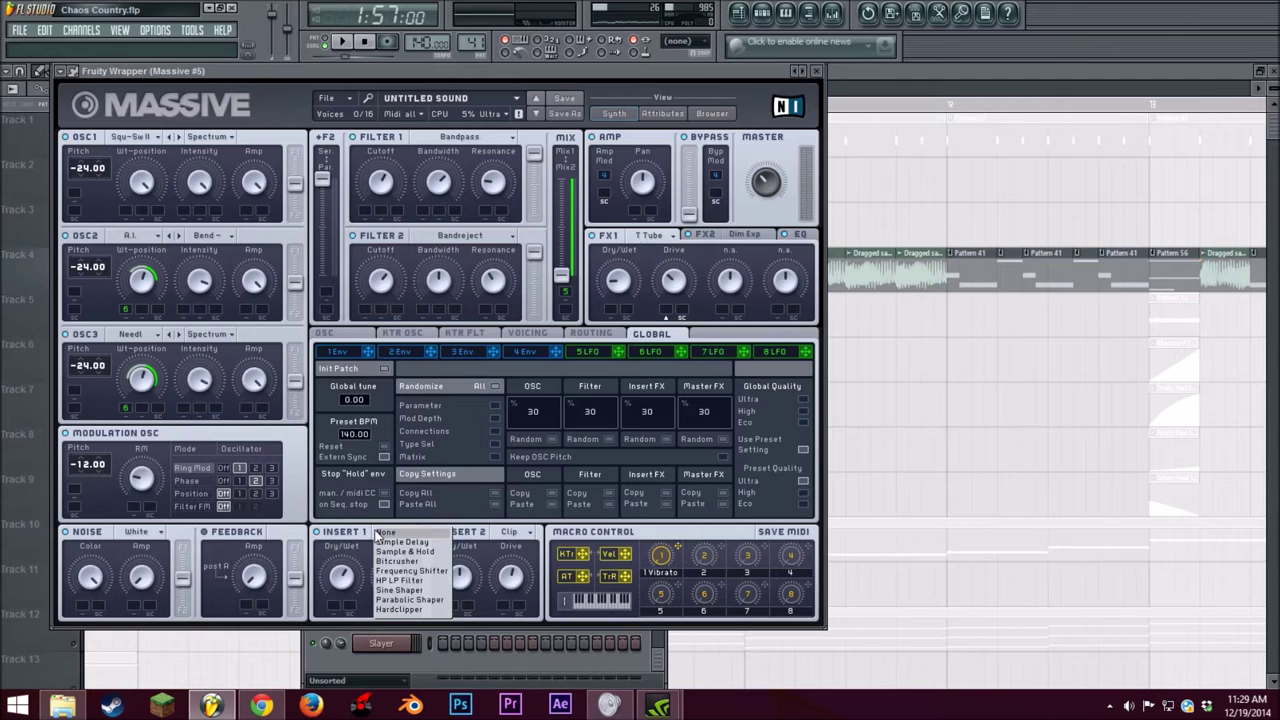
{"action": "left_click", "coordinate": [390, 533]}
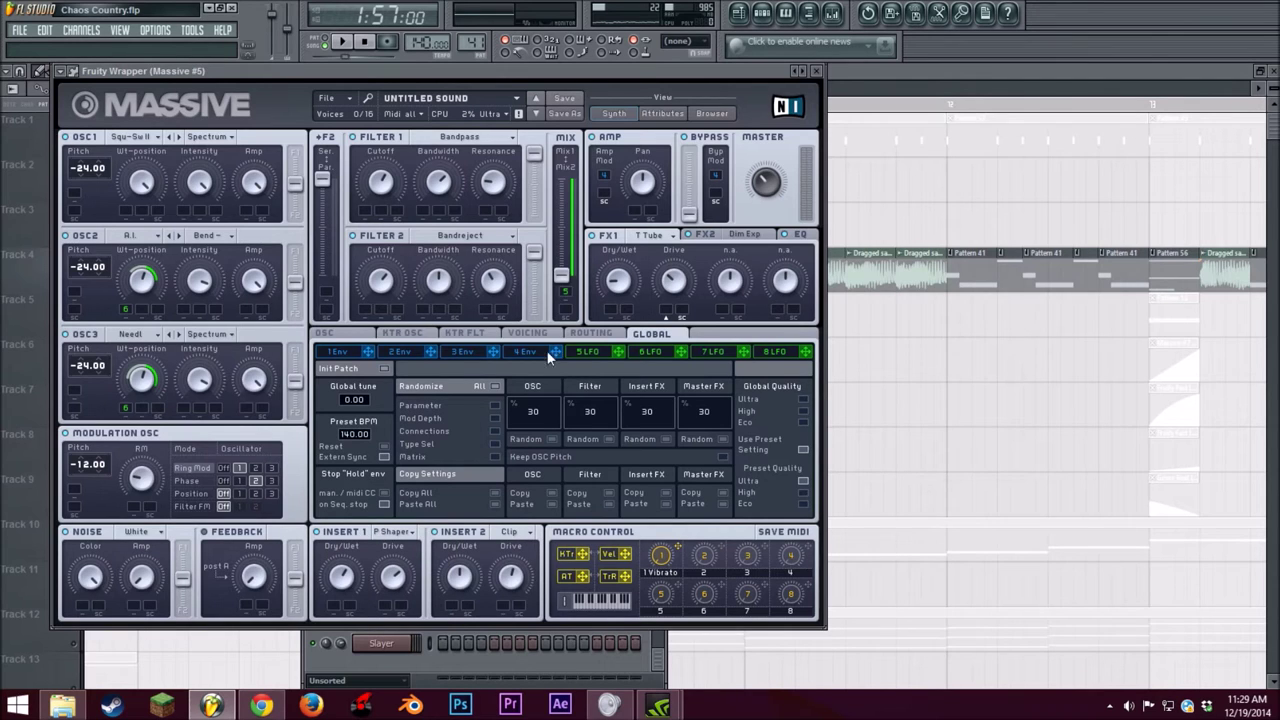
Step: Inspect the patch's voicing settings, the FX1 and FX2 effects, and the EQ in Massive #5
{"action": "left_click", "coordinate": [528, 334]}
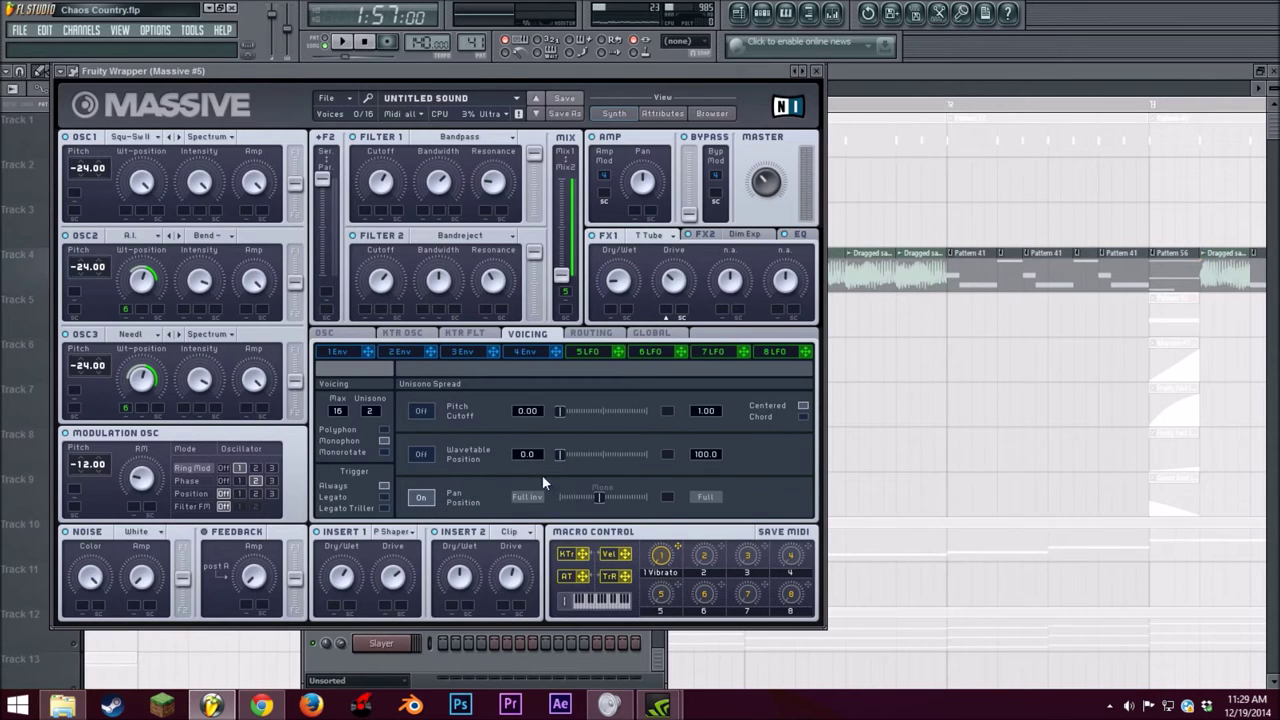
{"action": "left_click", "coordinate": [648, 236]}
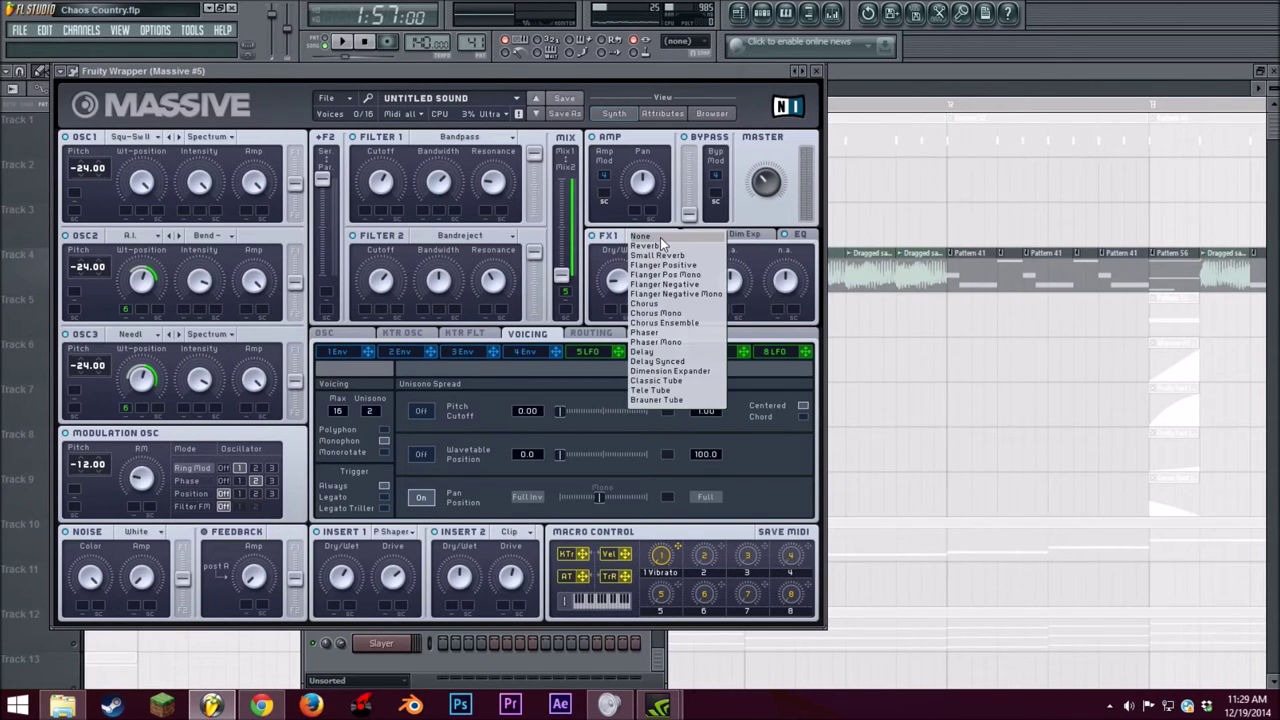
{"action": "left_click", "coordinate": [667, 236]}
{"action": "left_click", "coordinate": [741, 238]}
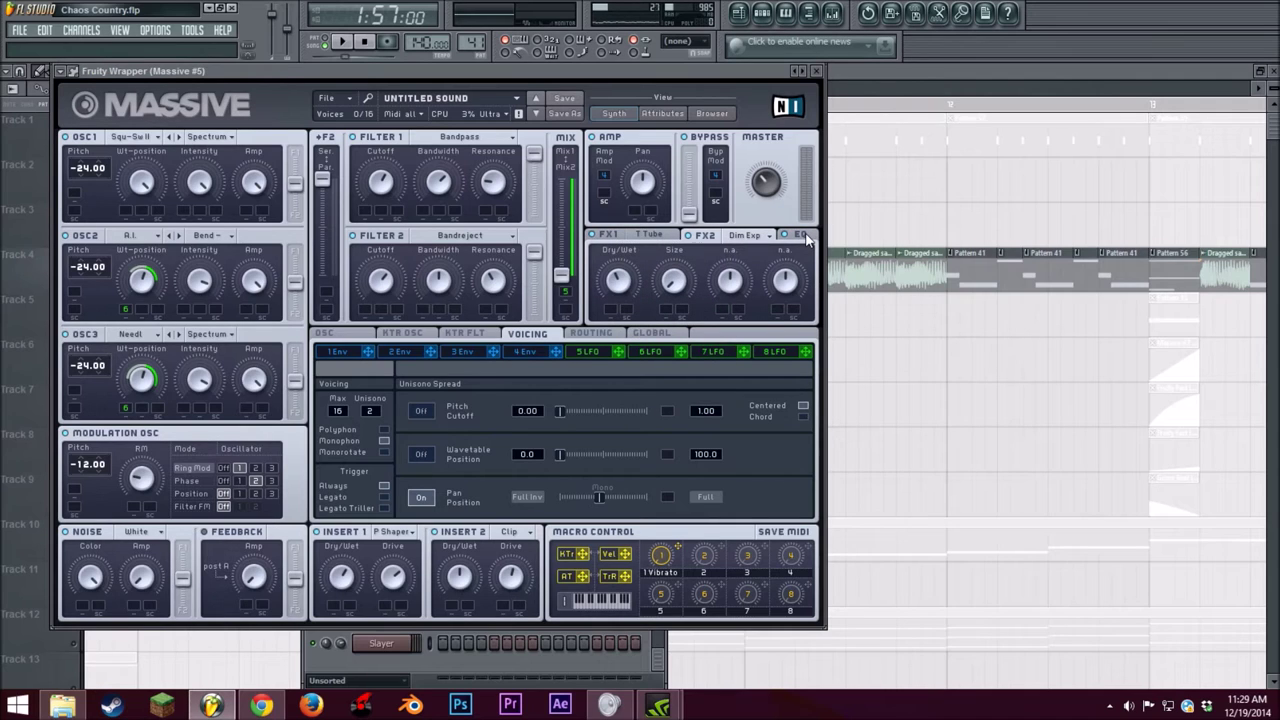
{"action": "left_click", "coordinate": [805, 237]}
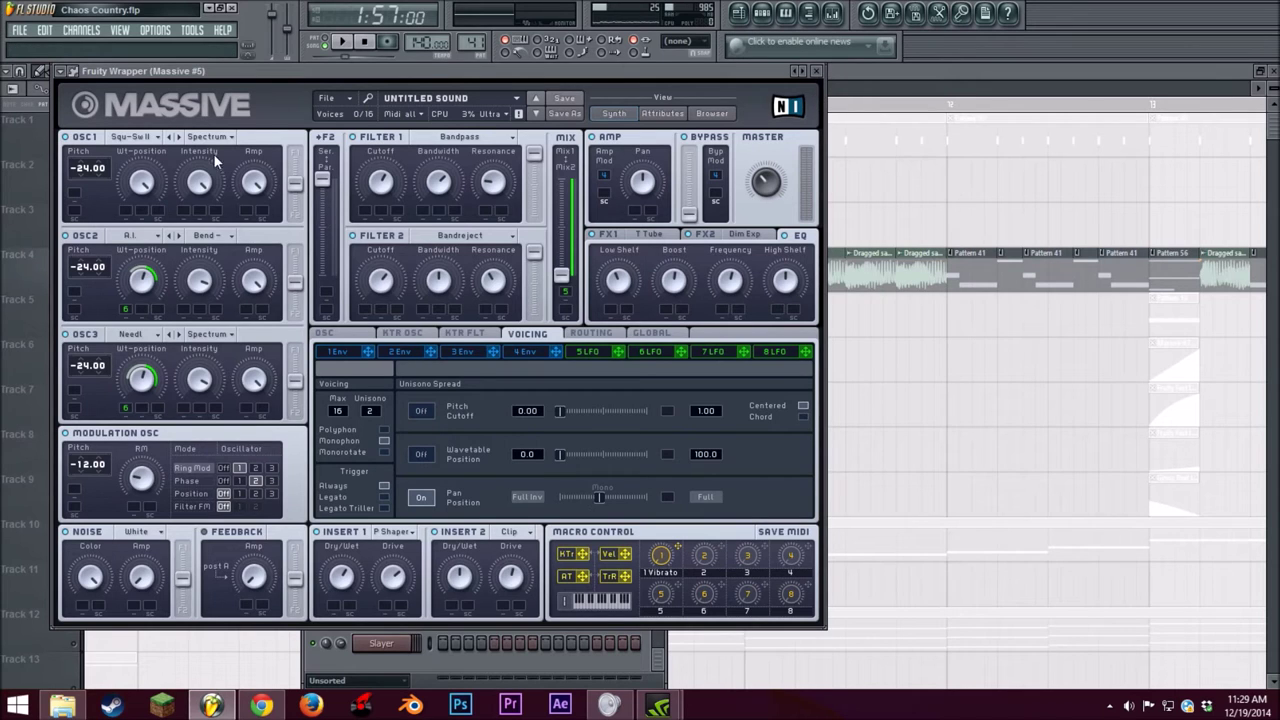
Step: Check the OSC2 mode options in Massive #5 and close the synth and its channel settings
{"action": "left_click", "coordinate": [208, 237]}
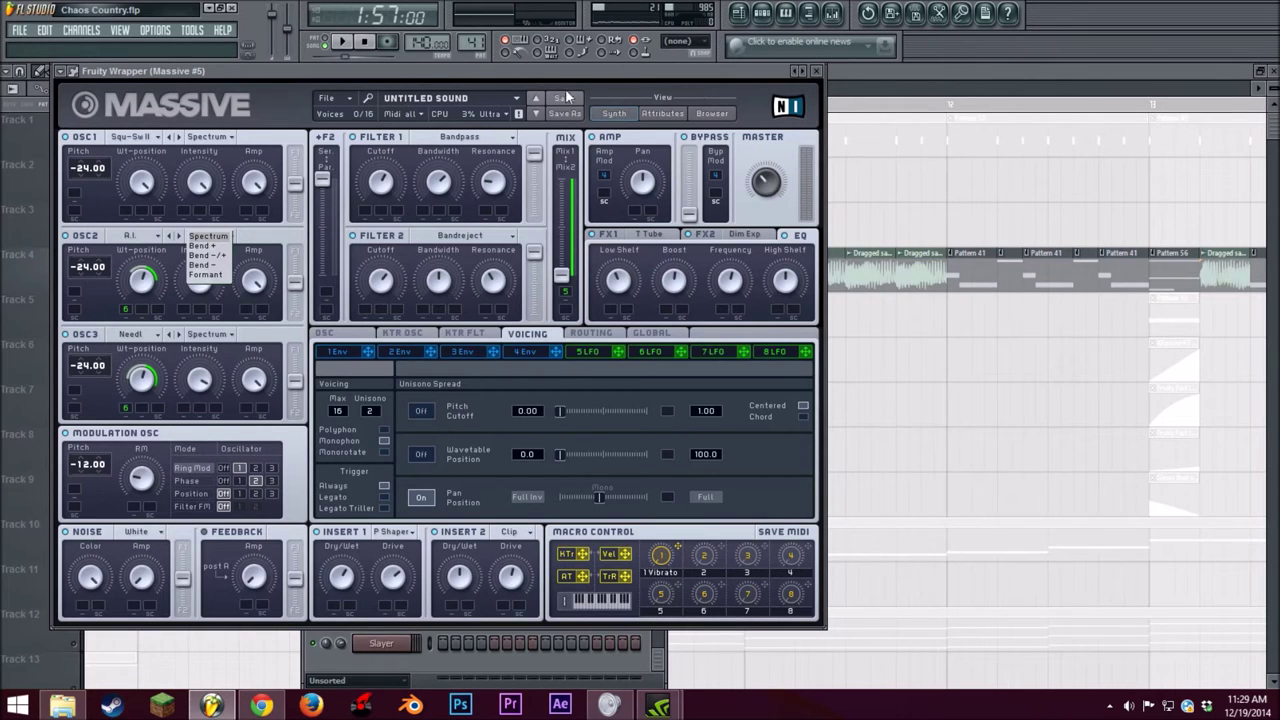
{"action": "left_click", "coordinate": [510, 77]}
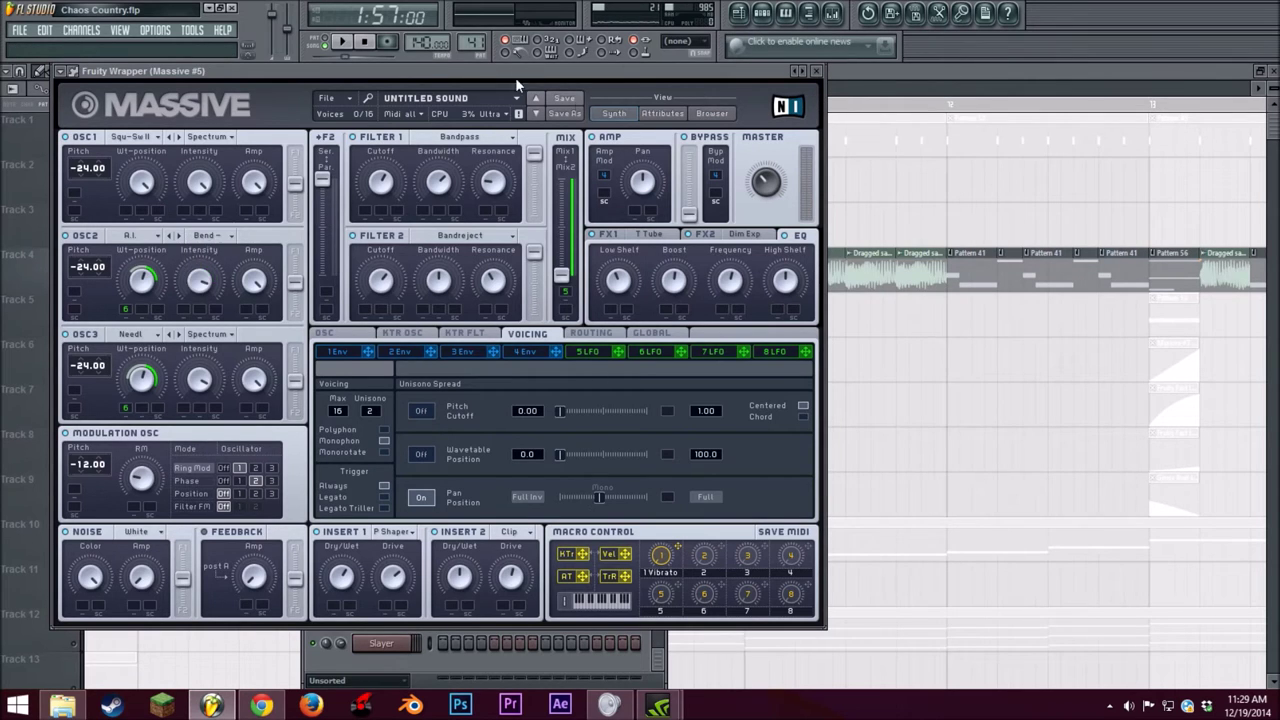
{"action": "left_click", "coordinate": [817, 72]}
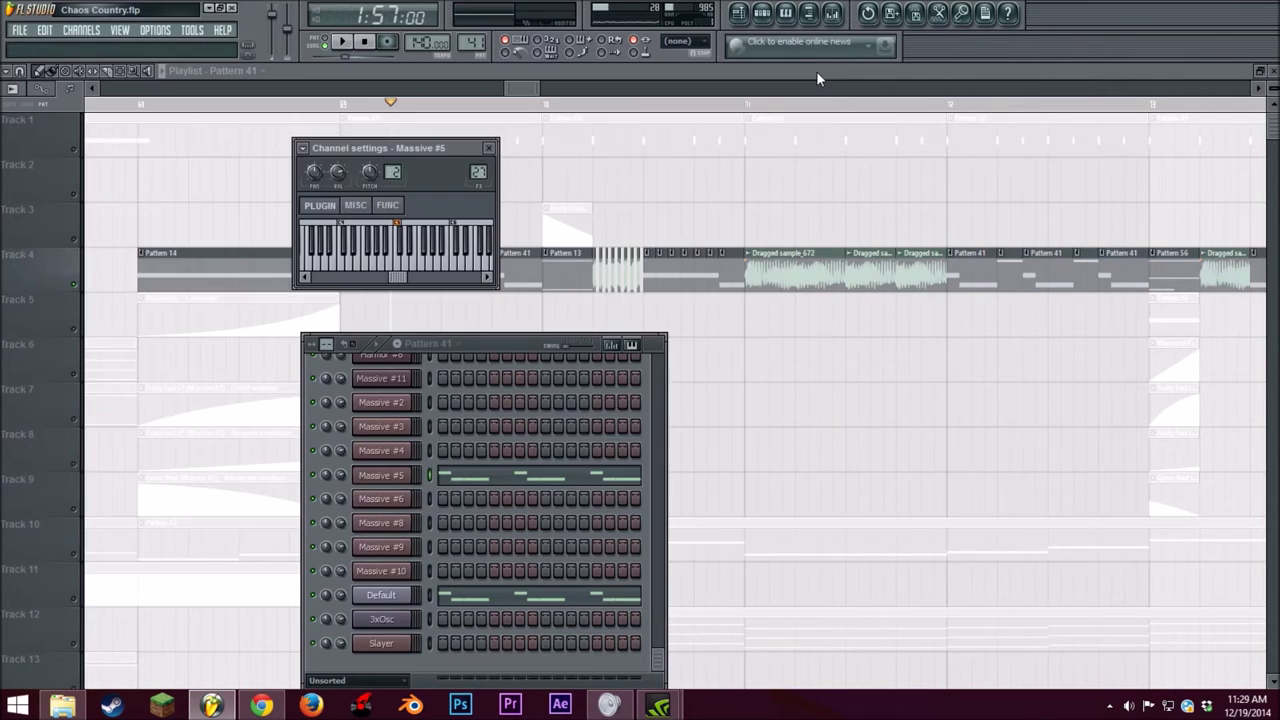
{"action": "left_click", "coordinate": [488, 147]}
Step: Play the Pattern 13 section with Track 4 soloed, and again with Track 3's Fruity Chorus automation enabled
{"action": "left_click_drag", "start_coordinate": [515, 90], "coordinate": [530, 88]}
{"action": "left_click", "coordinate": [350, 44]}
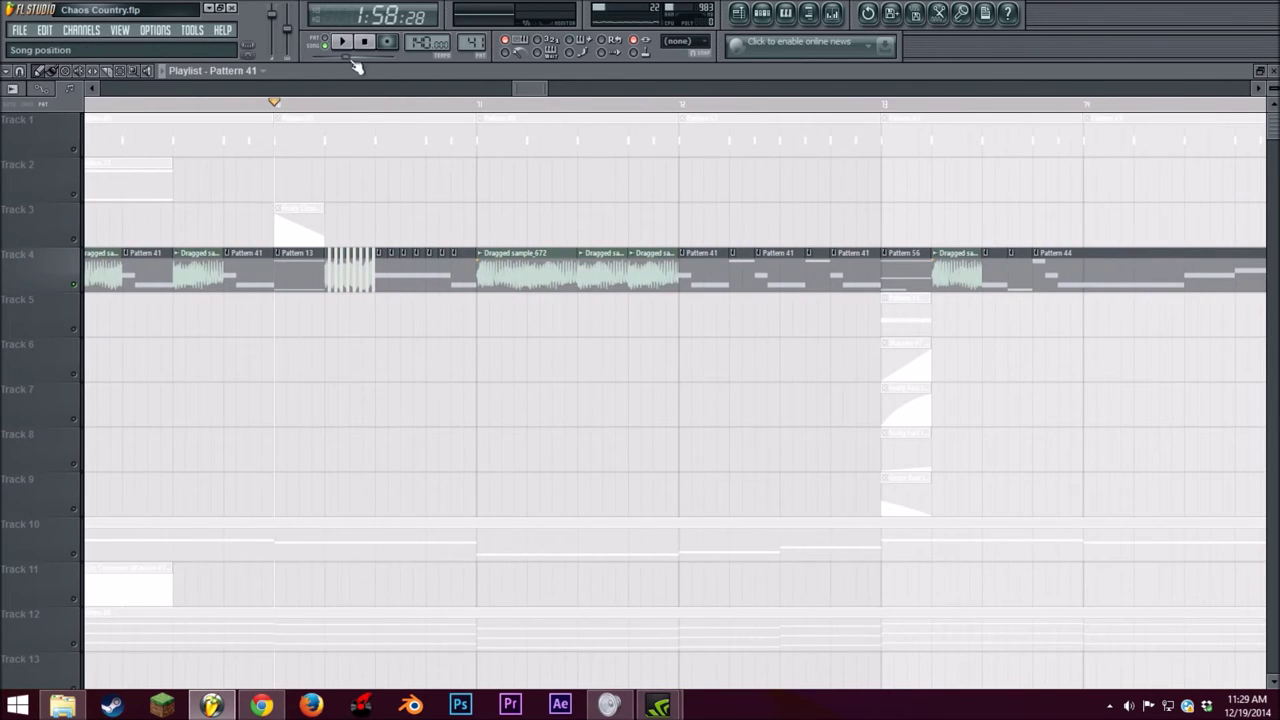
{"action": "left_click", "coordinate": [367, 43]}
{"action": "left_click", "coordinate": [74, 239]}
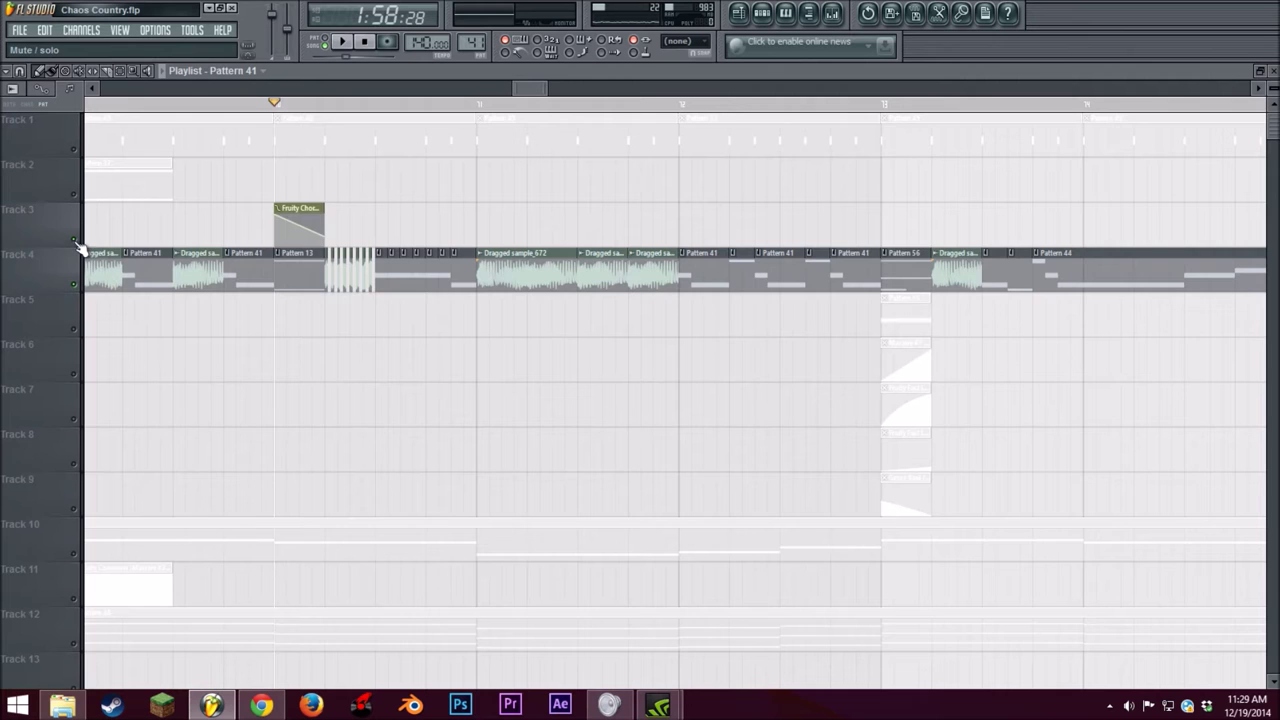
{"action": "left_click", "coordinate": [350, 43]}
{"action": "left_click", "coordinate": [364, 43]}
{"action": "scroll", "coordinate": [251, 534], "scroll_direction": "down", "scroll_amount": 4}
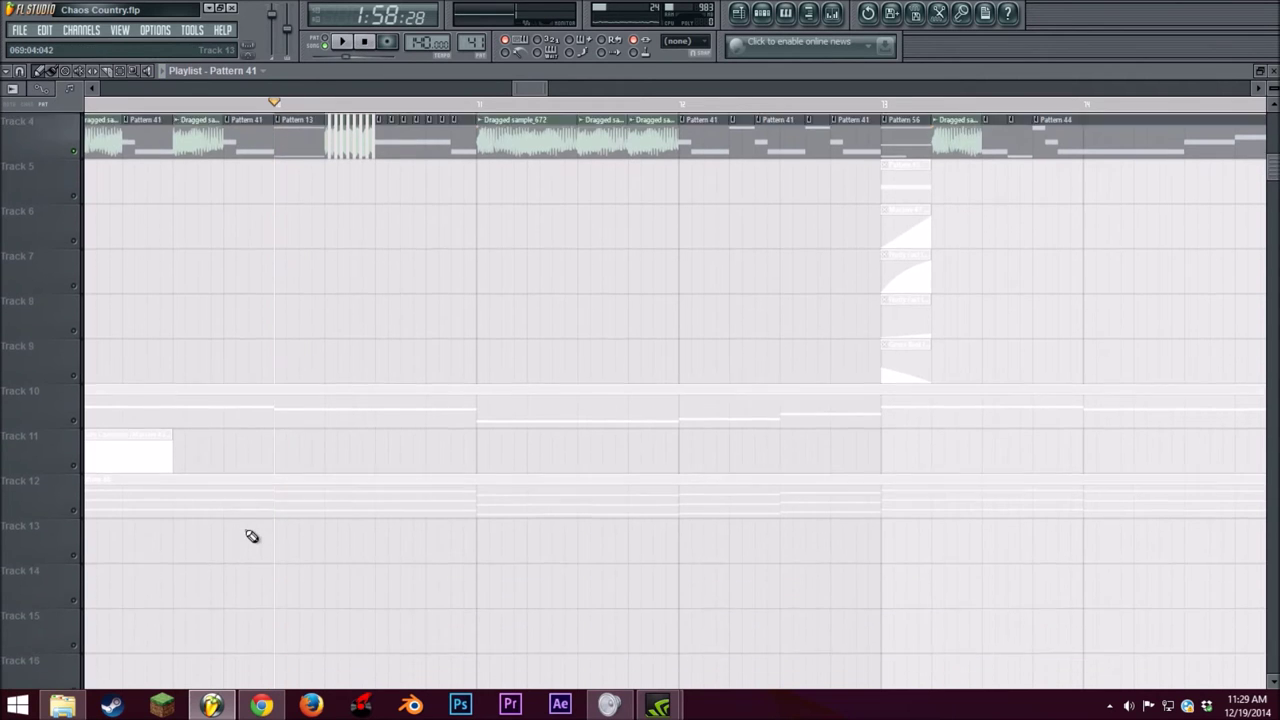
{"action": "scroll", "coordinate": [52, 311], "scroll_direction": "up", "scroll_amount": 4}
Step: Unsolo Track 4 to bring back all the tracks, and mute Tracks 1, 10 and 12
{"action": "left_click", "coordinate": [73, 239]}
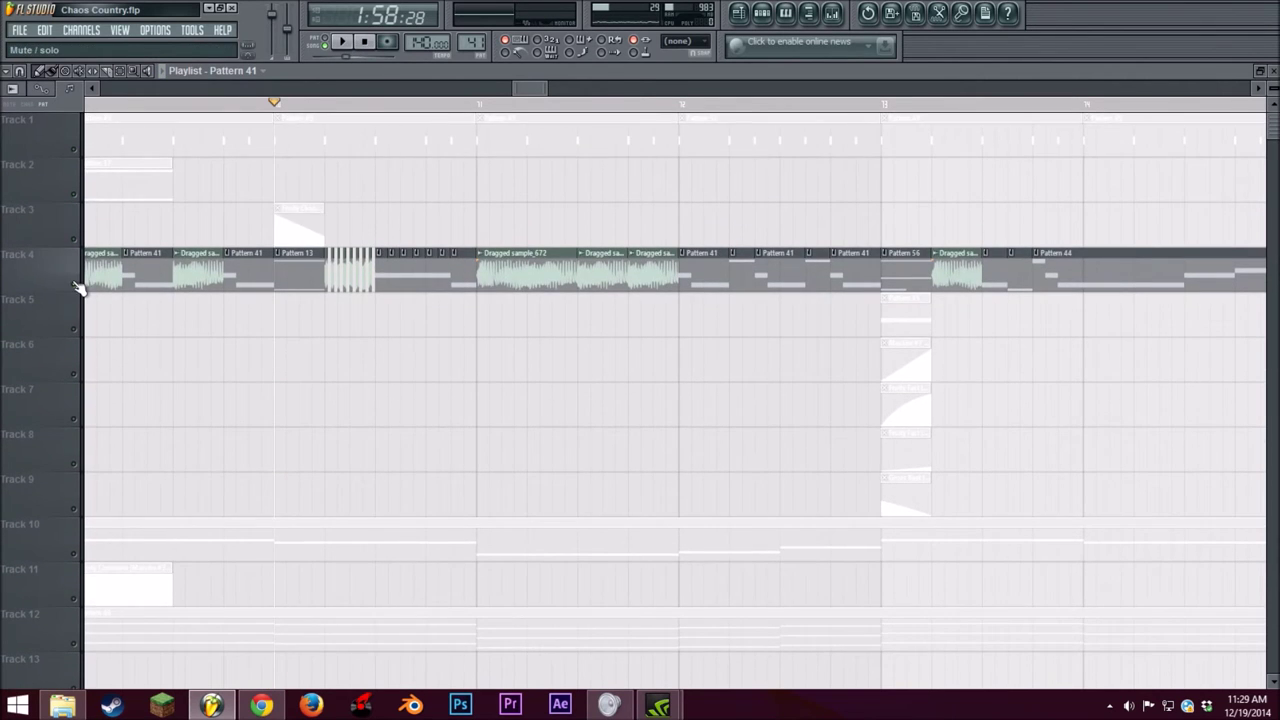
{"action": "right_click", "coordinate": [73, 284]}
{"action": "left_click", "coordinate": [73, 149]}
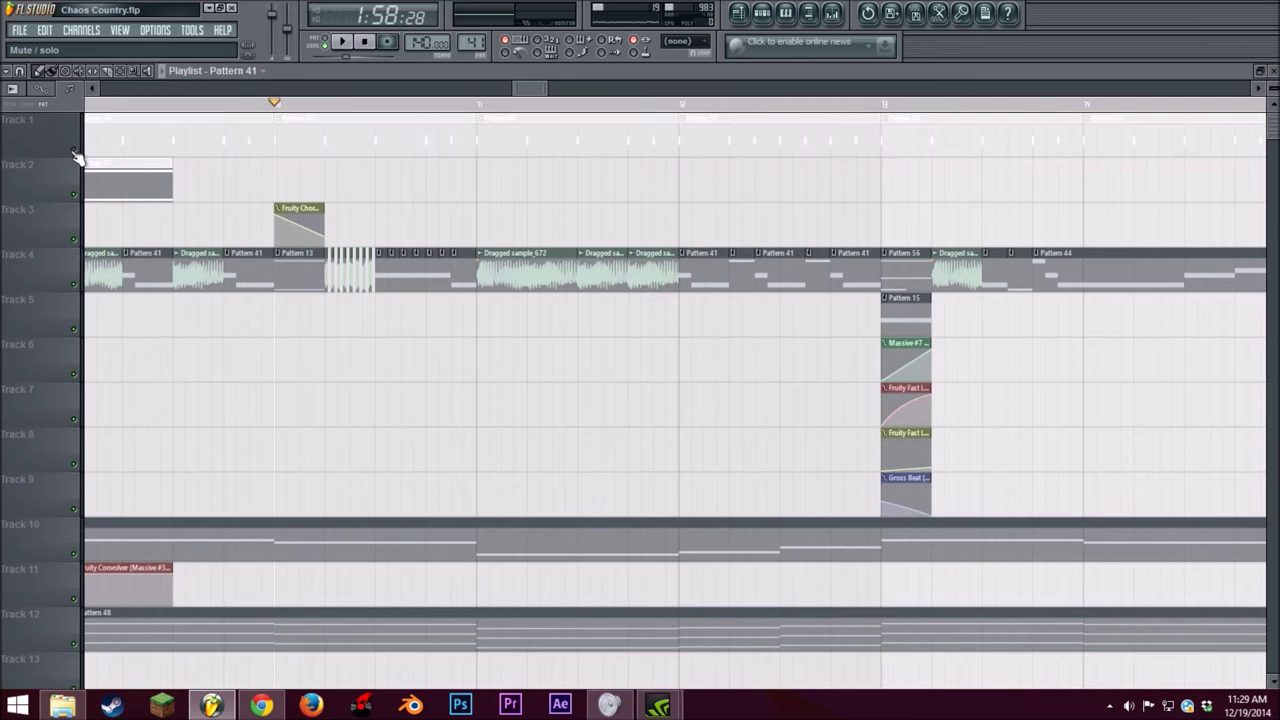
{"action": "scroll", "coordinate": [76, 497], "scroll_direction": "down", "scroll_amount": 3}
{"action": "left_click", "coordinate": [73, 418]}
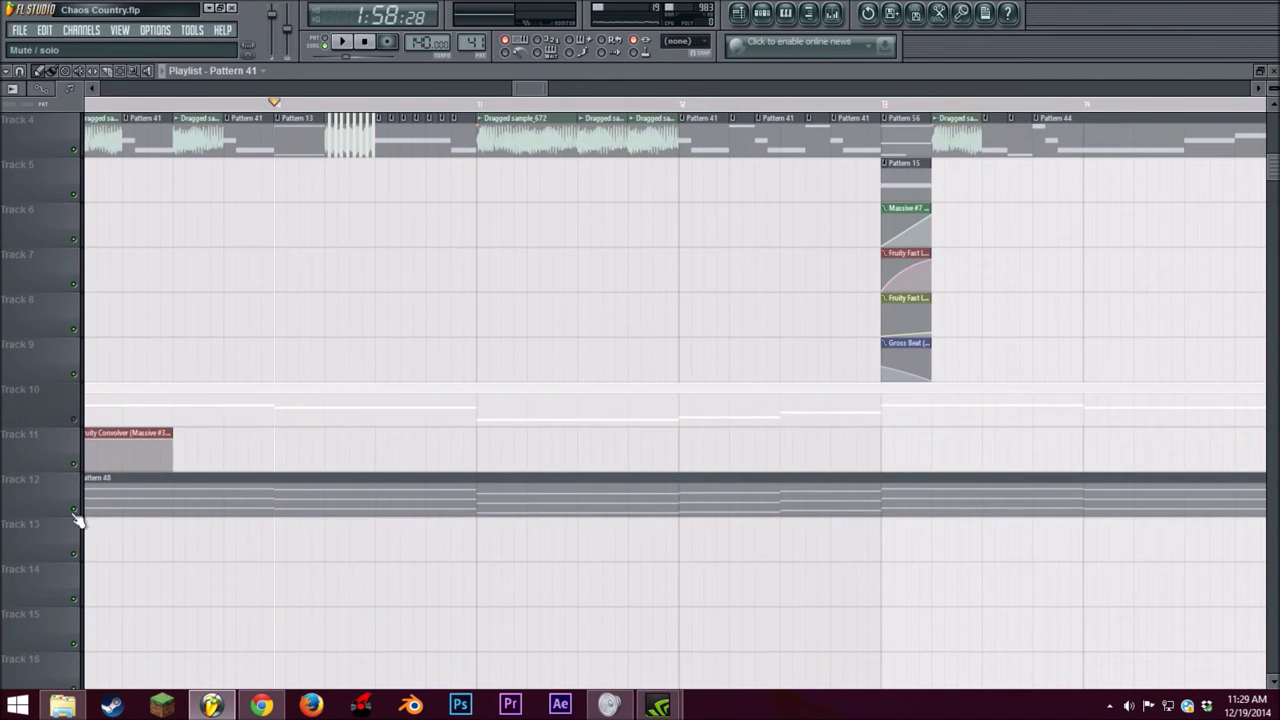
{"action": "left_click", "coordinate": [76, 510]}
Step: Play the Pattern 13 section and view the pattern's Juicy Fruit notes in the piano roll
{"action": "left_click", "coordinate": [349, 45]}
{"action": "left_click", "coordinate": [360, 46]}
{"action": "left_click", "coordinate": [348, 46]}
{"action": "left_click", "coordinate": [362, 46]}
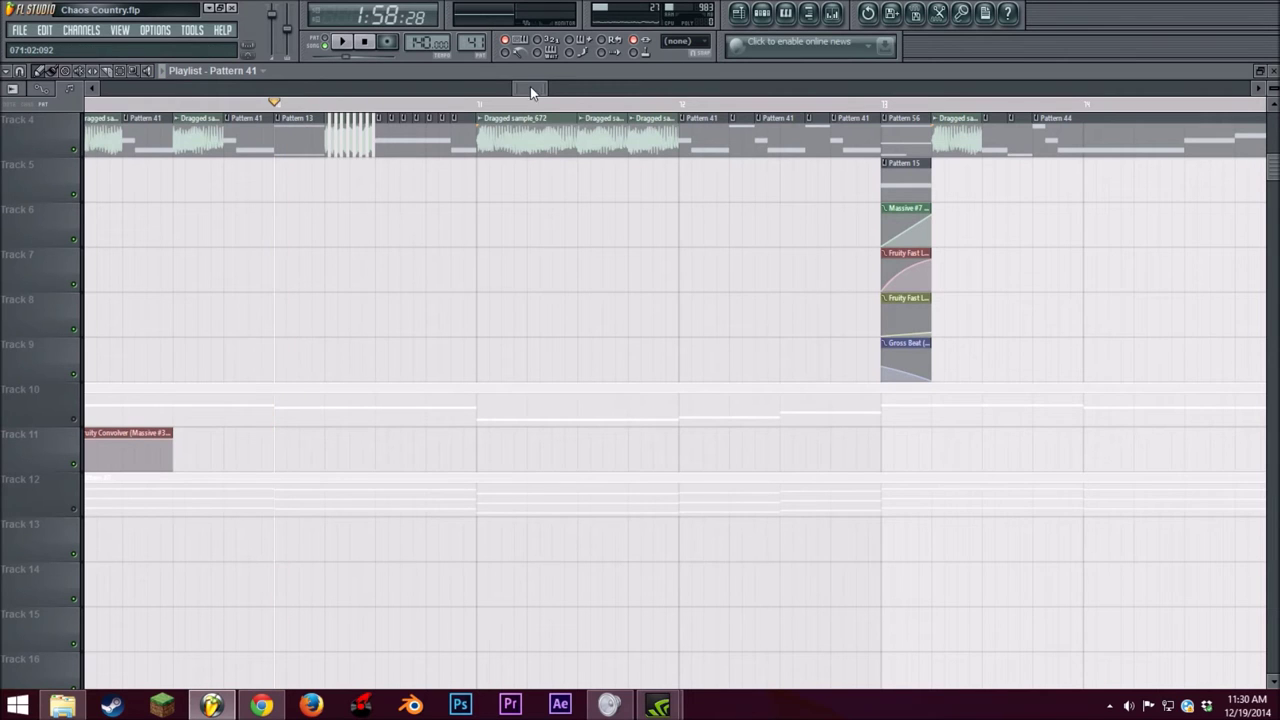
{"action": "double_click", "coordinate": [304, 138]}
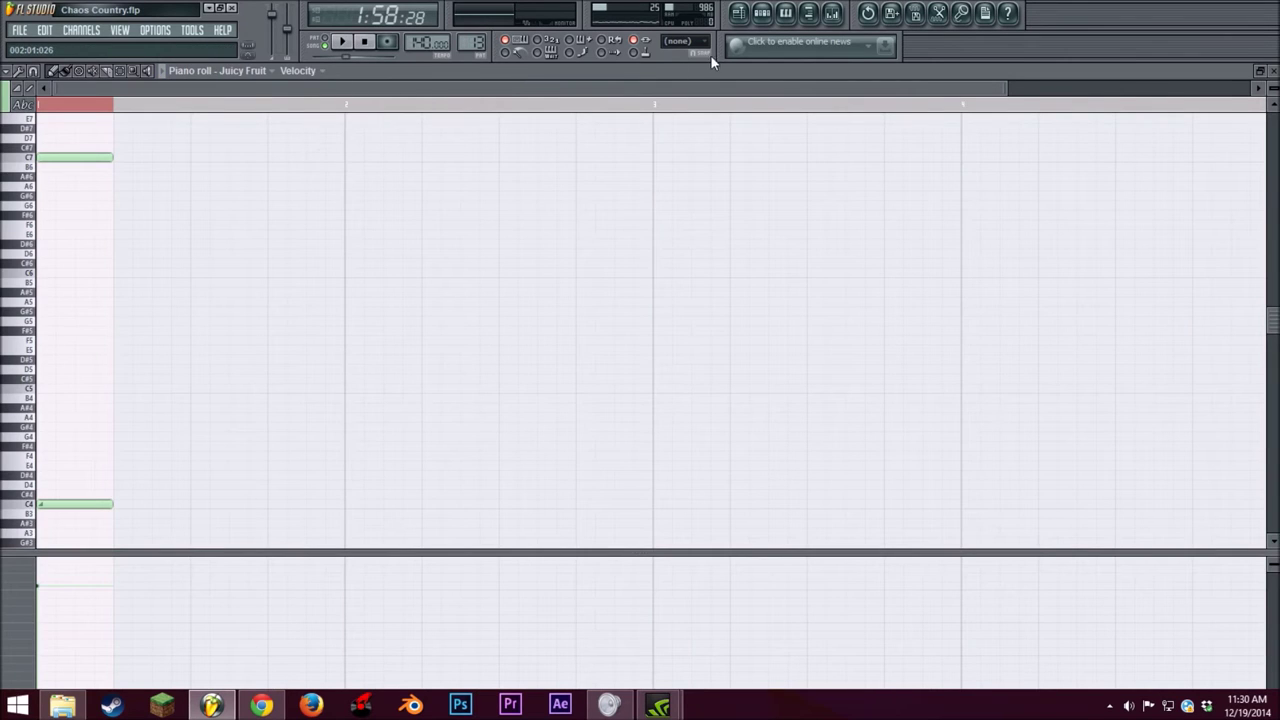
{"action": "left_click", "coordinate": [738, 12]}
Step: Play a passage in the playlist, and play the earlier section of the song from bar 58
{"action": "scroll", "coordinate": [469, 334], "scroll_direction": "up", "scroll_amount": 3}
{"action": "left_click", "coordinate": [324, 106]}
{"action": "key", "text": "space"}
{"action": "left_click", "coordinate": [365, 45]}
{"action": "mouse_move", "coordinate": [487, 90]}
{"action": "left_mouse_down"}
{"action": "mouse_move", "coordinate": [436, 98]}
{"action": "mouse_move", "coordinate": [450, 106]}
{"action": "left_mouse_up"}
{"action": "left_click", "coordinate": [399, 106]}
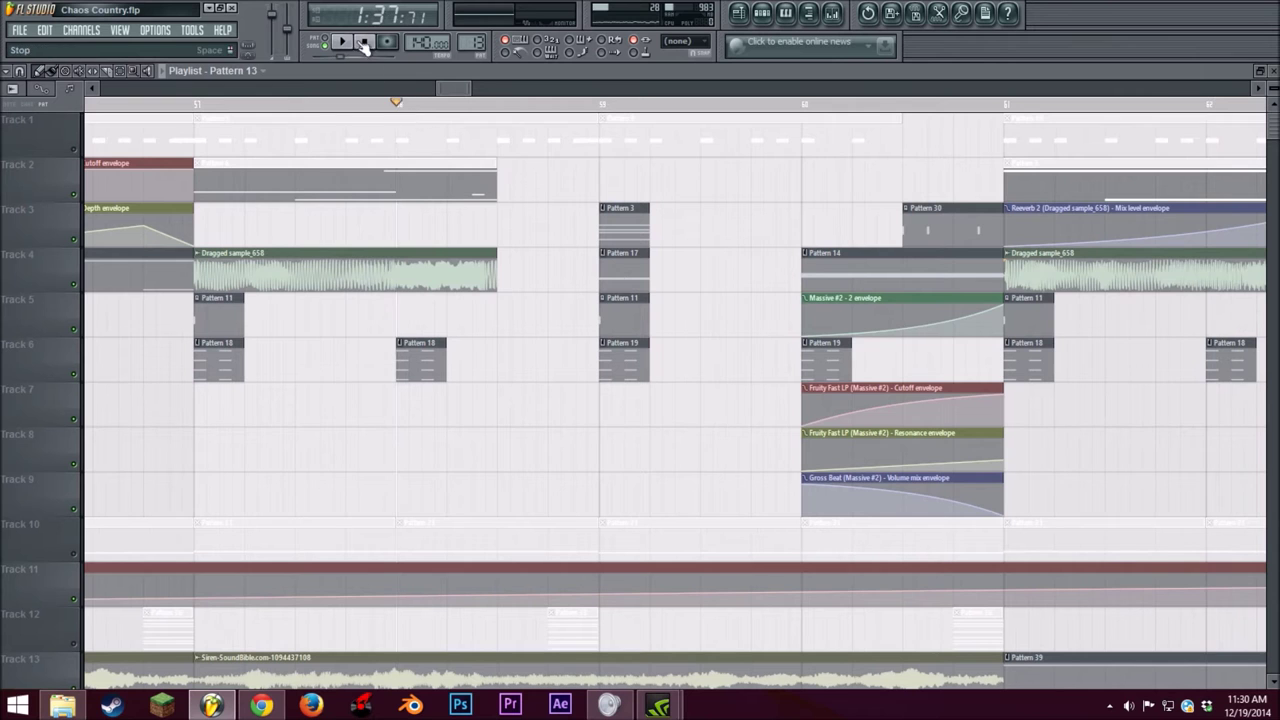
{"action": "key", "text": "space"}
{"action": "left_click", "coordinate": [365, 42]}
Step: Play the end of the Pattern 13 clip and the short Track 4 clips that follow it in bar 70
{"action": "left_click_drag", "start_coordinate": [455, 89], "coordinate": [526, 91]}
{"action": "left_click", "coordinate": [529, 106]}
{"action": "left_click", "coordinate": [346, 43]}
{"action": "left_click", "coordinate": [365, 43]}
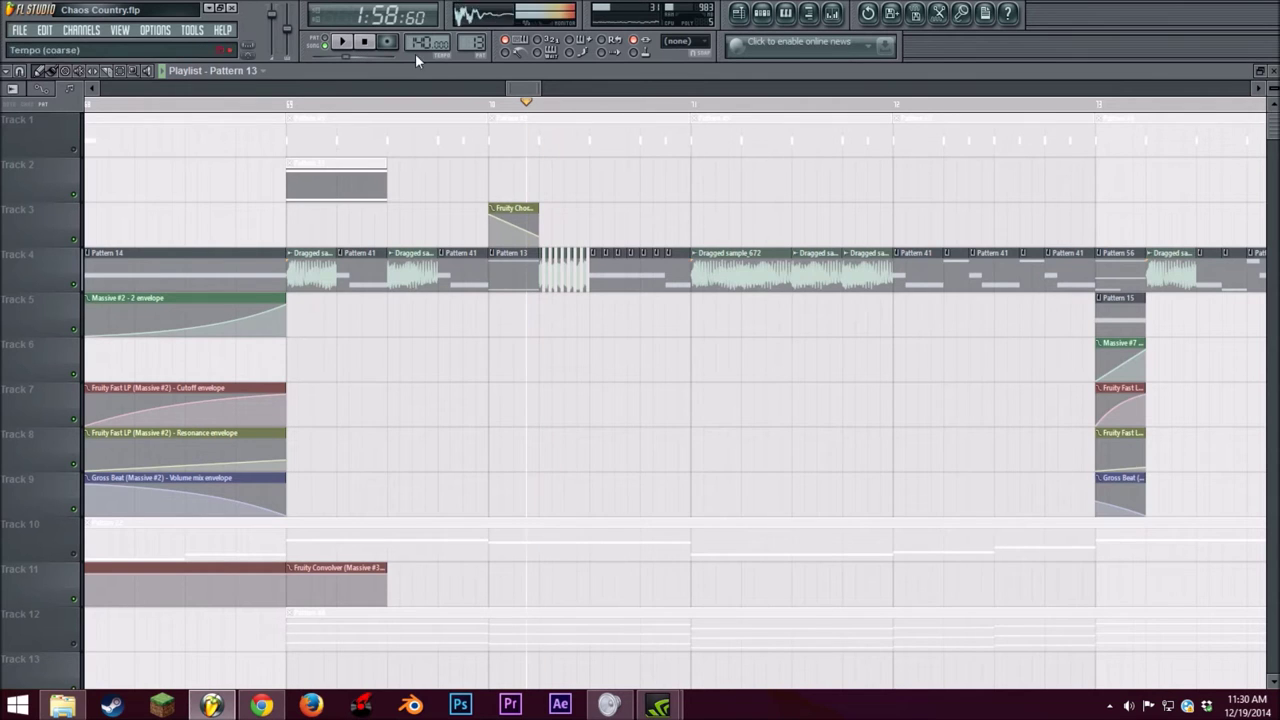
{"action": "left_click_drag", "start_coordinate": [517, 87], "coordinate": [523, 88]}
{"action": "left_click", "coordinate": [390, 105]}
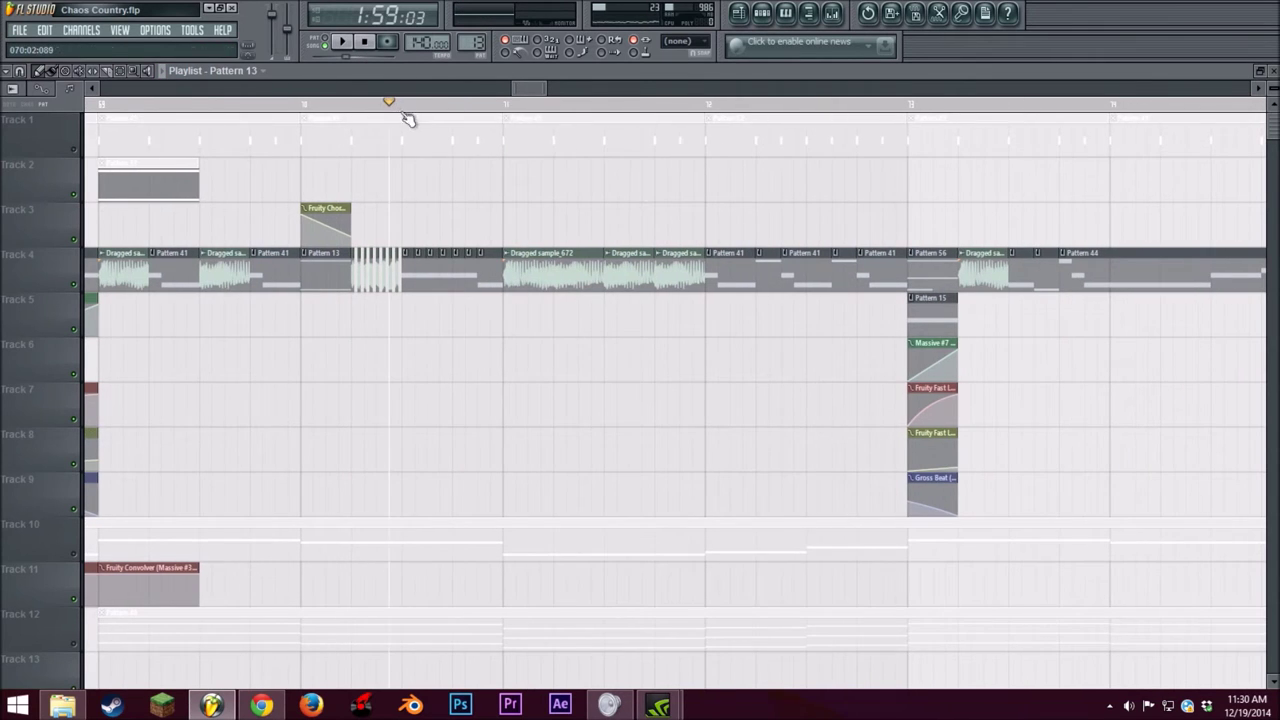
{"action": "left_click", "coordinate": [343, 42]}
{"action": "left_click", "coordinate": [364, 42]}
Step: Play the Track 4 section from bar 71, starting with the Dragged sample_672 clips
{"action": "left_click_drag", "start_coordinate": [531, 91], "coordinate": [537, 91]}
{"action": "left_click", "coordinate": [327, 105]}
{"action": "left_click", "coordinate": [344, 44]}
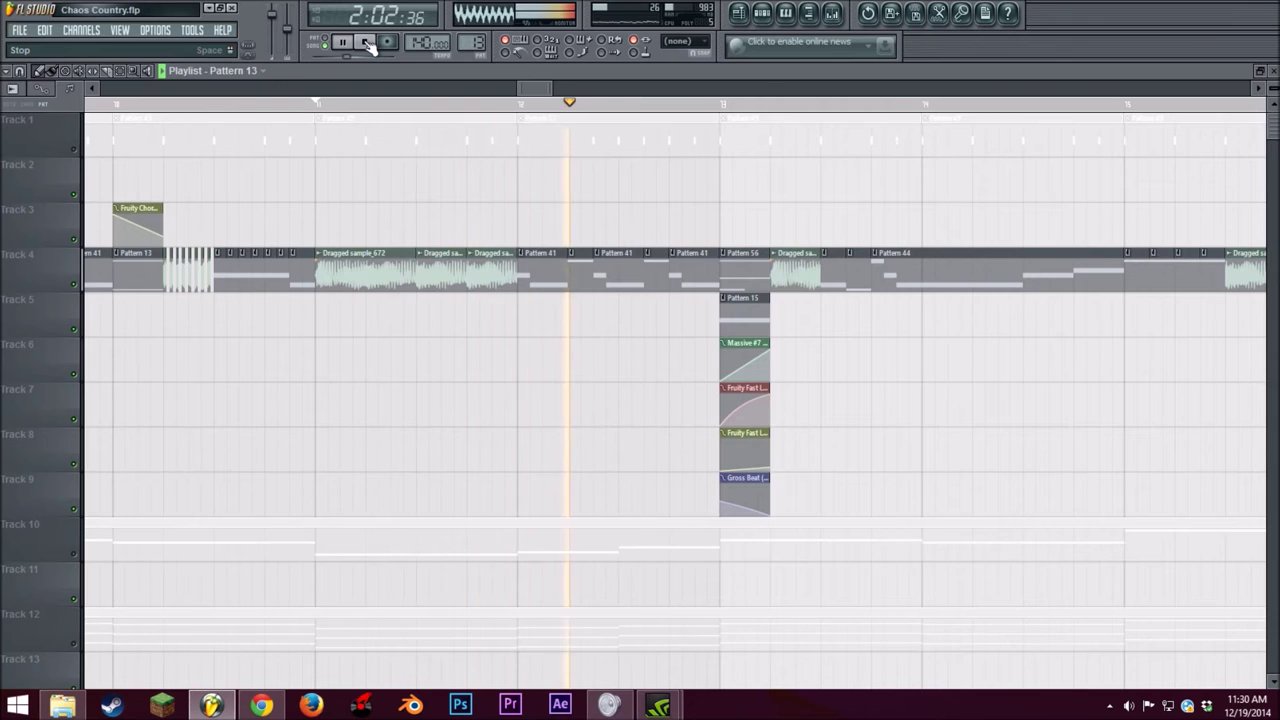
{"action": "left_click", "coordinate": [365, 43]}
Step: Place the playhead at the first Pattern 55 clip in bar 72 and show Pattern 55's channels
{"action": "scroll", "coordinate": [440, 112], "scroll_direction": "up", "scroll_amount": 3}
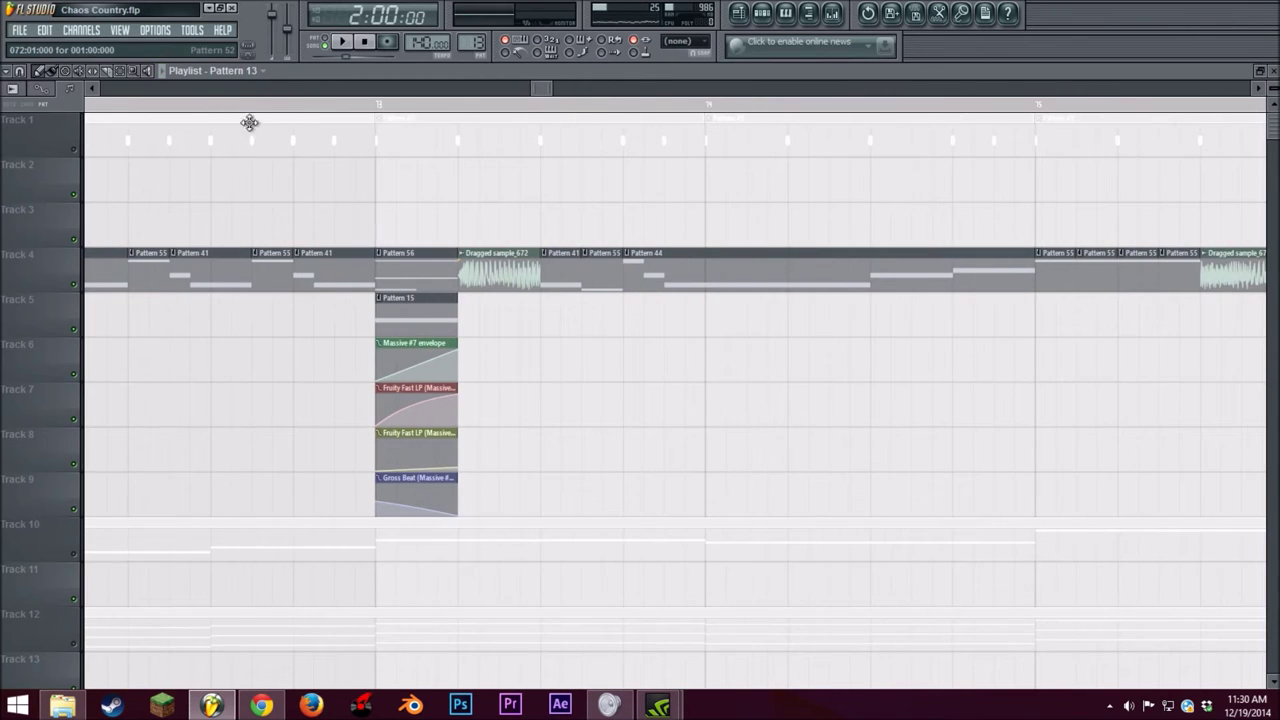
{"action": "left_click", "coordinate": [128, 104]}
{"action": "scroll", "coordinate": [140, 230], "scroll_direction": "down", "scroll_amount": 1}
{"action": "scroll", "coordinate": [140, 230], "scroll_direction": "up", "scroll_amount": 1}
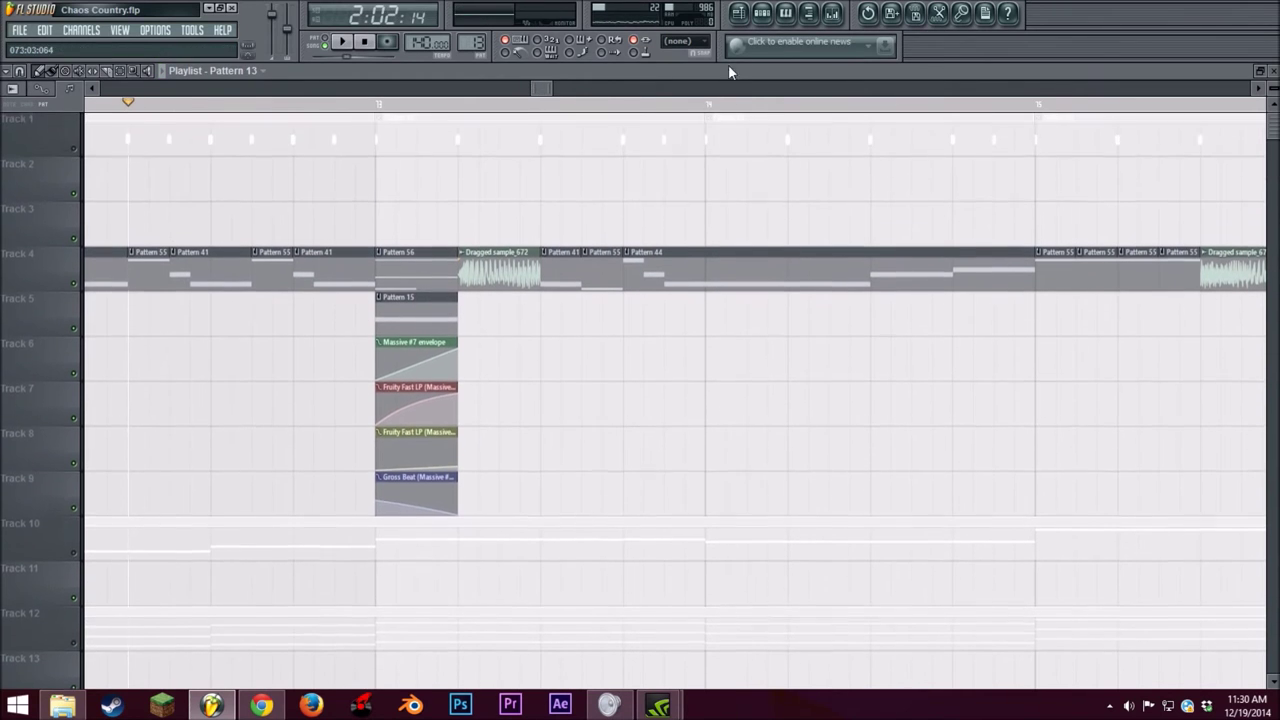
{"action": "left_click", "coordinate": [762, 12]}
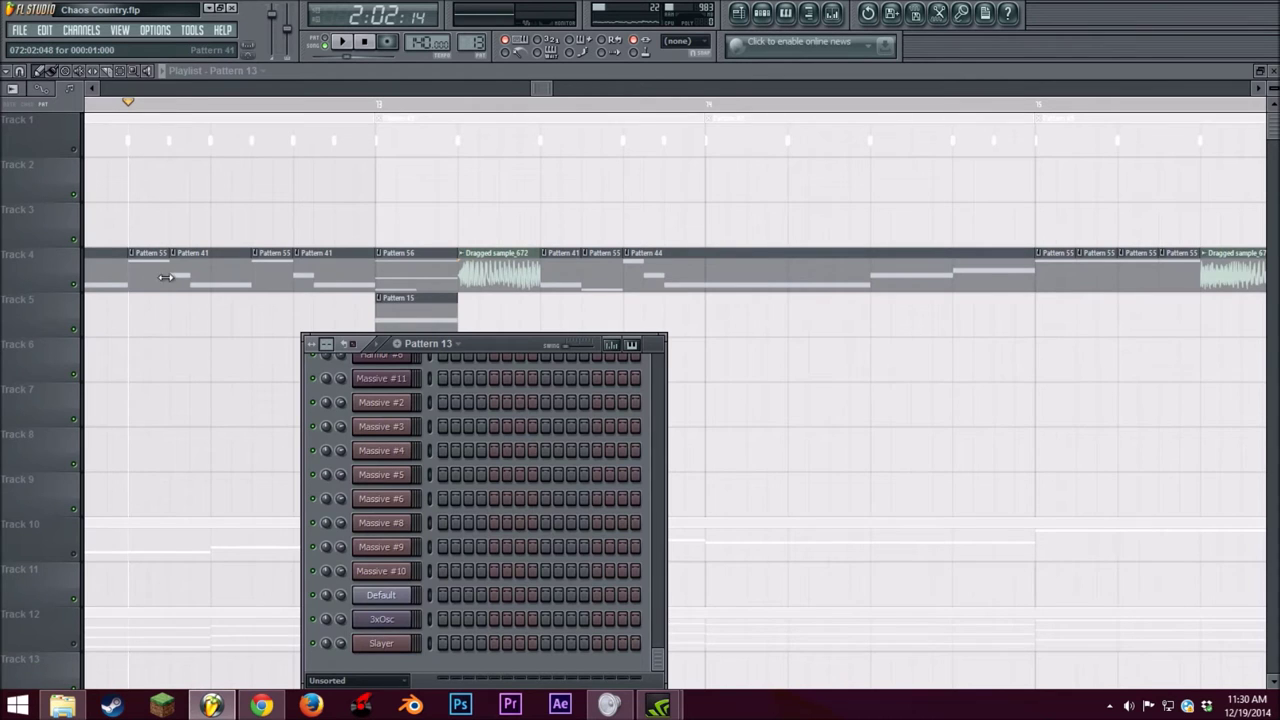
{"action": "key", "text": "F7"}
{"action": "left_click", "coordinate": [741, 12]}
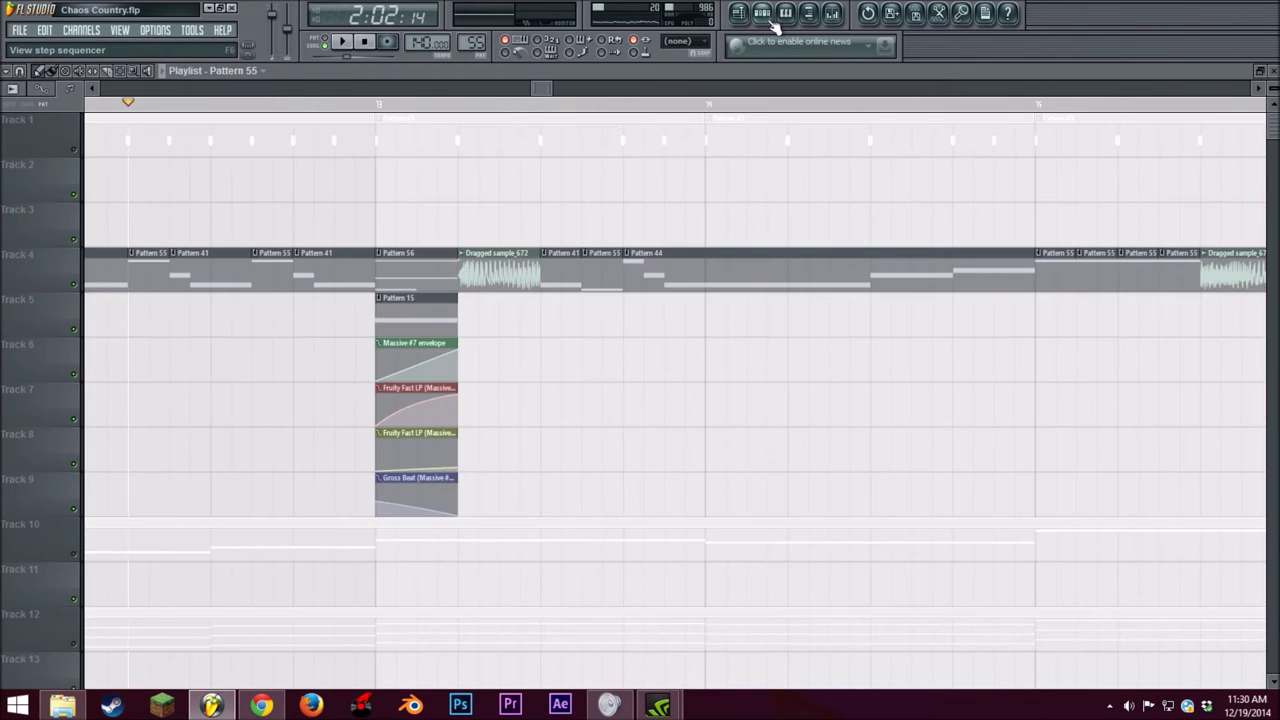
{"action": "left_click", "coordinate": [762, 13]}
Step: Open the Massive #6 synth, audition its Death Scream patch, and reposition its window
{"action": "left_click", "coordinate": [388, 500]}
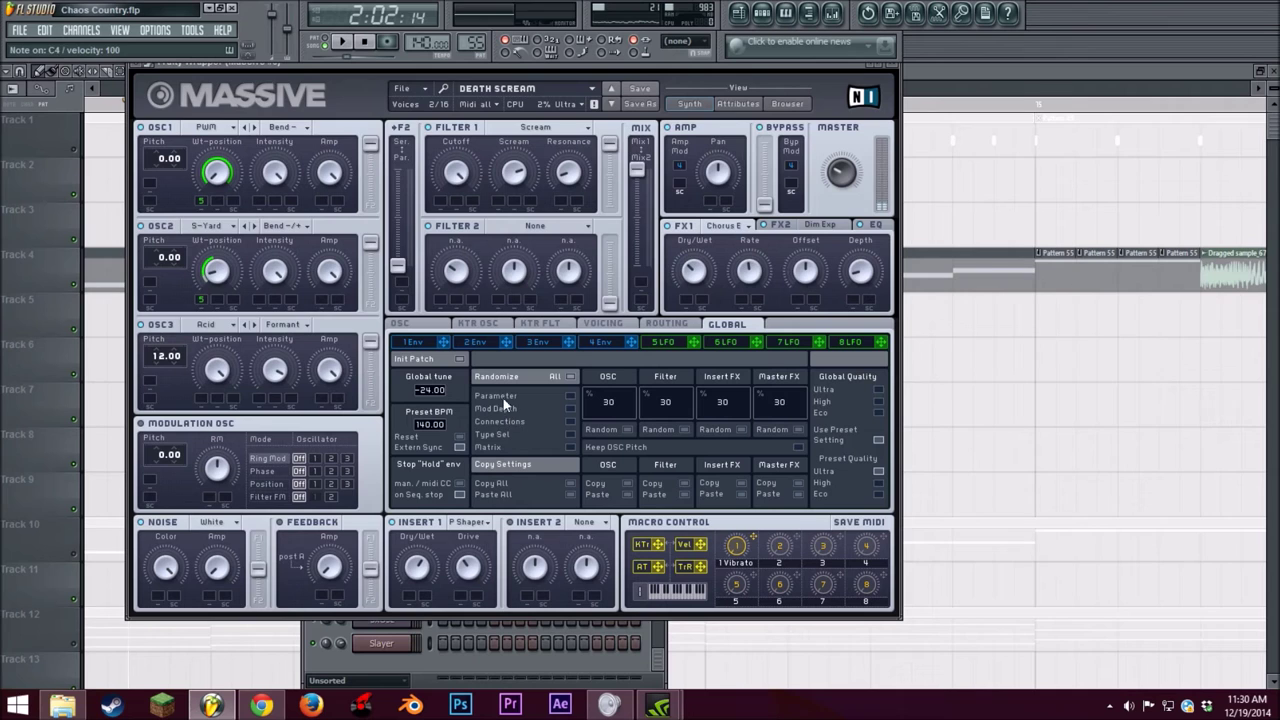
{"action": "key", "text": "space"}
{"action": "left_click_drag", "start_coordinate": [375, 64], "coordinate": [410, 111]}
{"action": "key", "text": "space"}
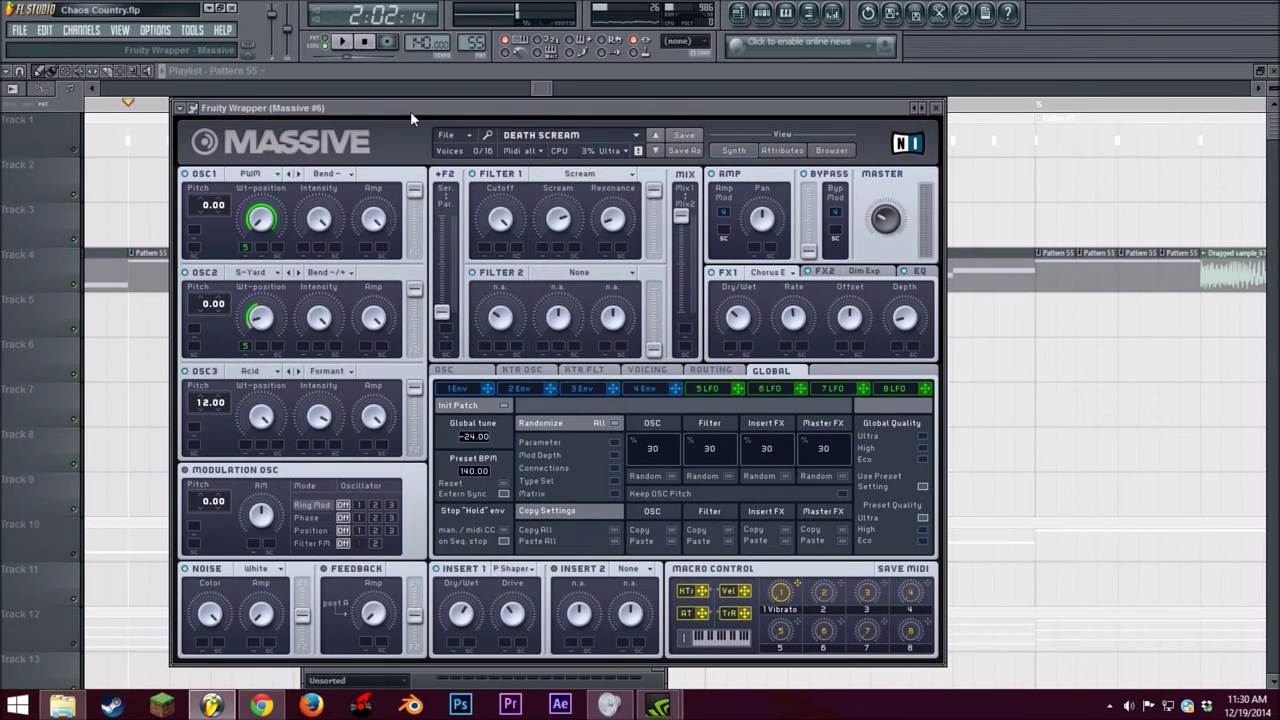
Step: Review the oscillator settings and the voicing page of the Massive #6 patch
{"action": "left_click", "coordinate": [264, 175]}
{"action": "left_click", "coordinate": [400, 348]}
{"action": "left_click", "coordinate": [652, 370]}
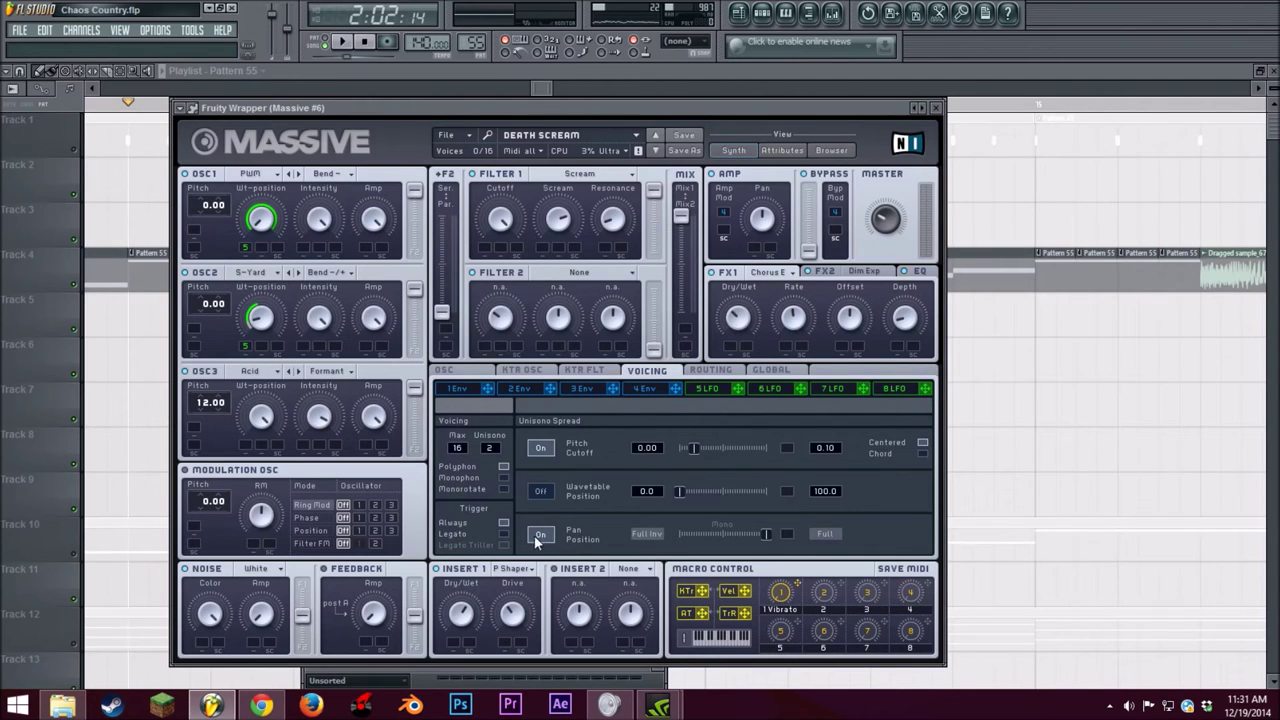
Step: Inspect the FX1, FX2 and EQ settings in Massive #6 and play a test note
{"action": "left_click", "coordinate": [776, 276]}
{"action": "left_click", "coordinate": [777, 275]}
{"action": "left_click", "coordinate": [866, 278]}
{"action": "left_click", "coordinate": [930, 273]}
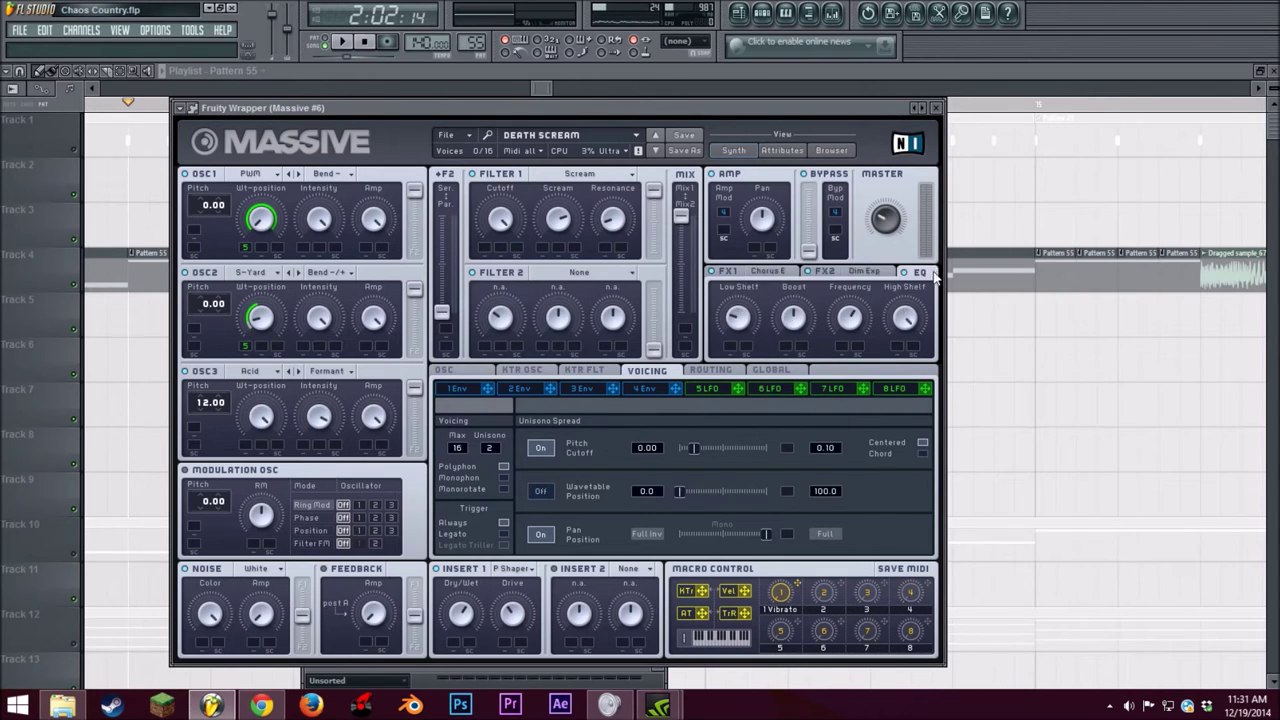
{"action": "key", "text": "x"}
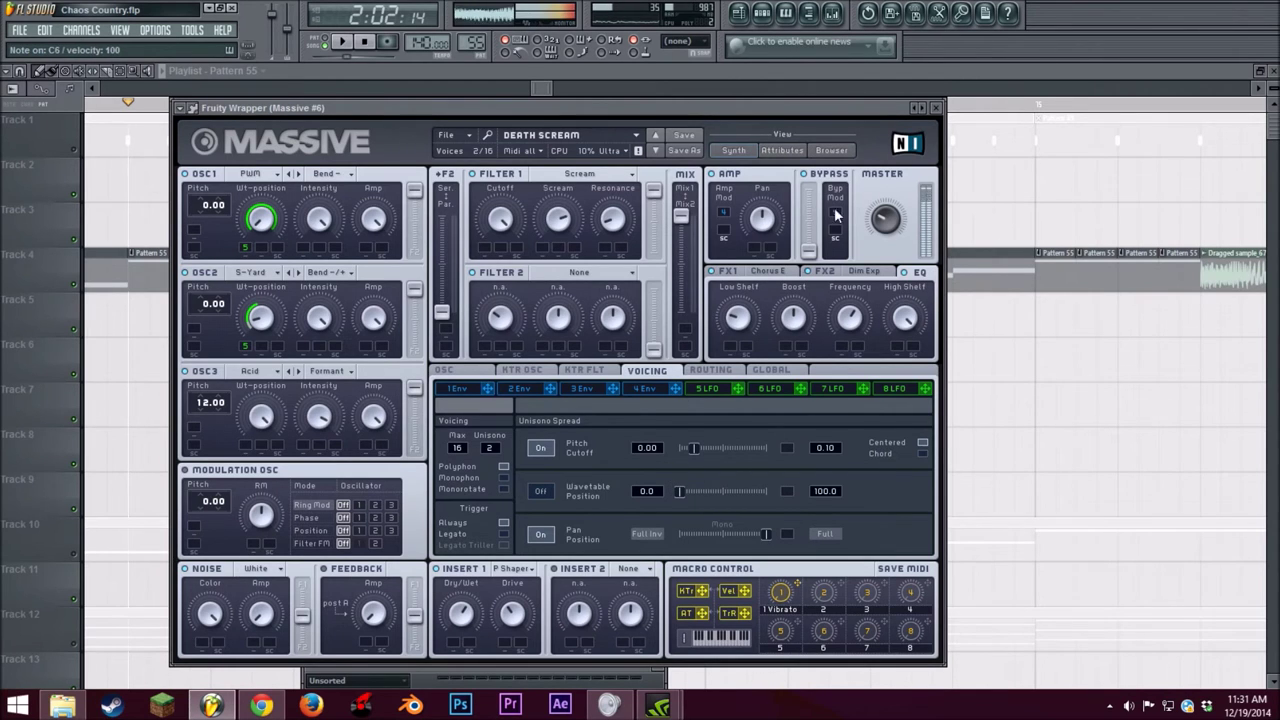
Step: Close the Massive #6 windows and play the alternating Pattern 55 and Pattern 41 clips in the playlist
{"action": "left_click", "coordinate": [937, 107]}
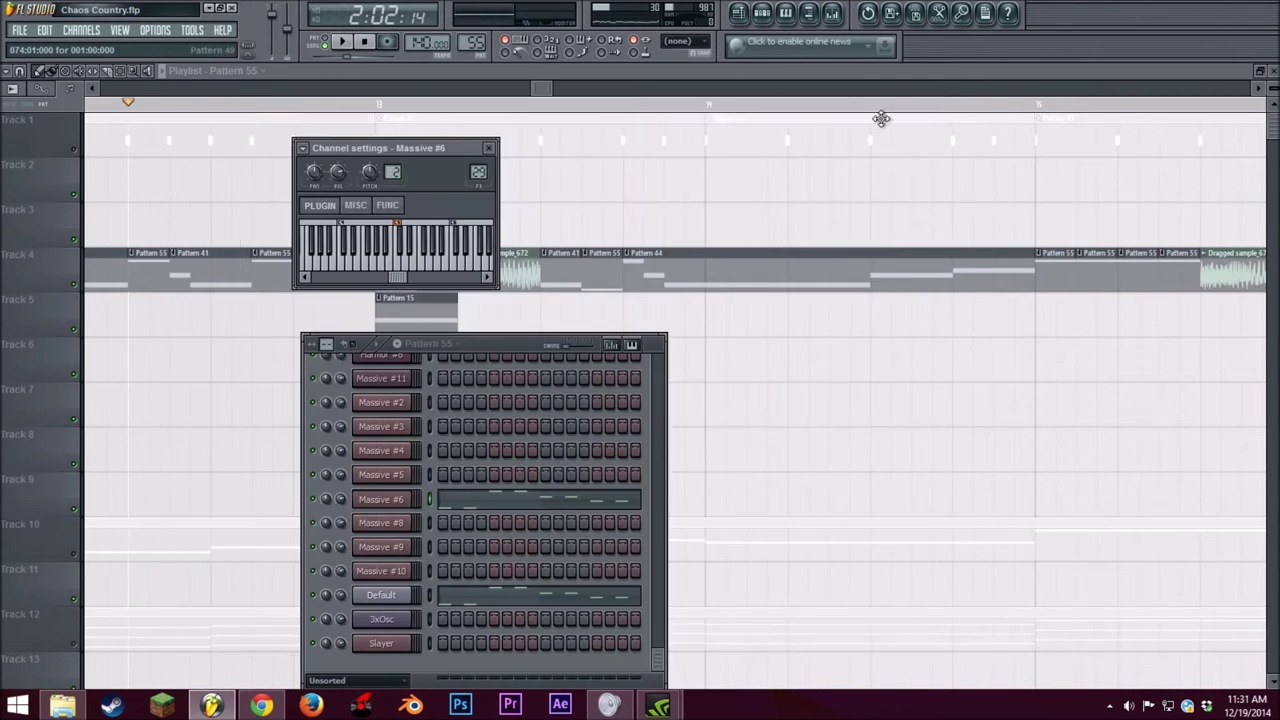
{"action": "left_click", "coordinate": [489, 145]}
{"action": "key", "text": "space"}
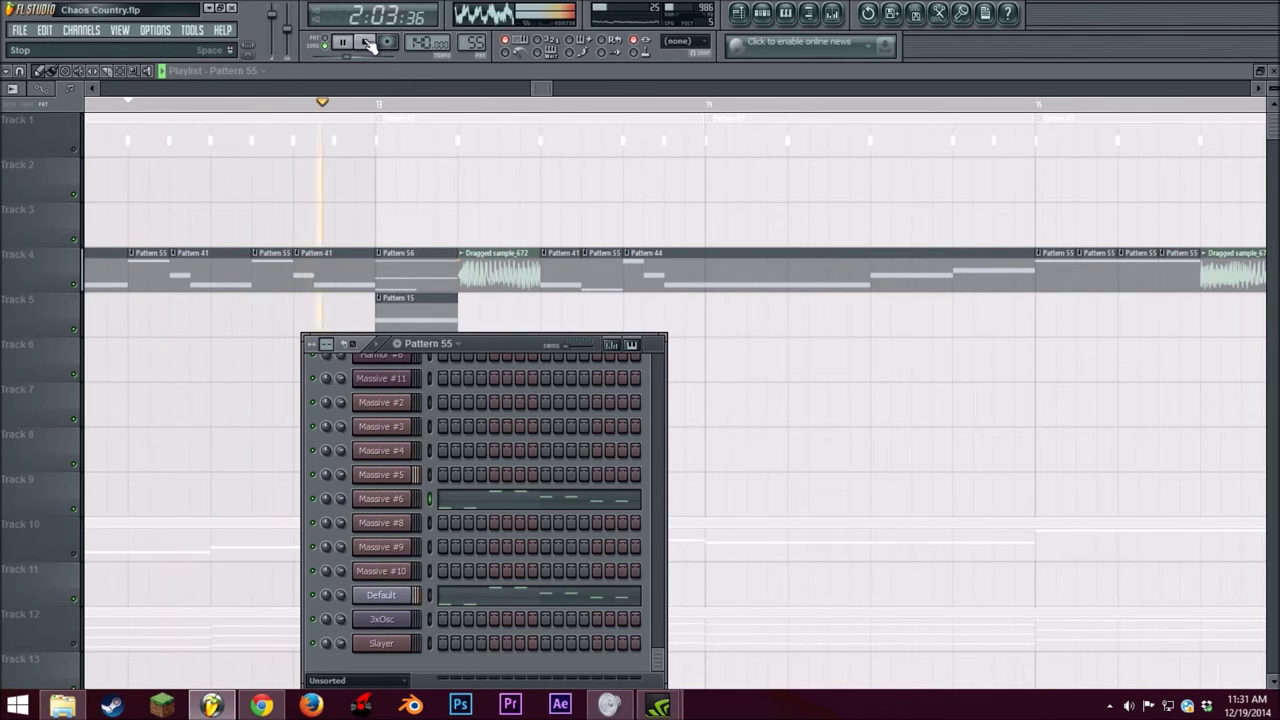
{"action": "left_click", "coordinate": [366, 43]}
Step: View the Pattern 56 notes in the piano roll, play them back, and return to the playlist
{"action": "scroll", "coordinate": [352, 316], "scroll_direction": "down", "scroll_amount": 3}
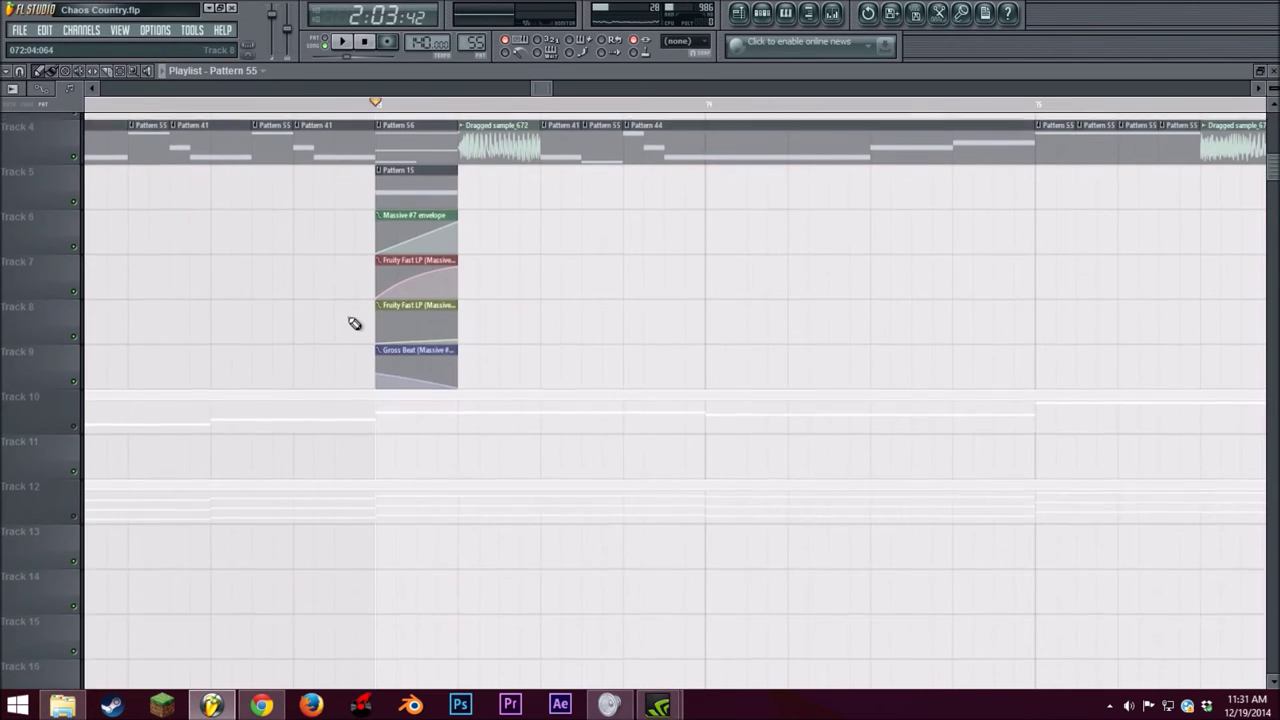
{"action": "scroll", "coordinate": [352, 303], "scroll_direction": "up", "scroll_amount": 3}
{"action": "double_click", "coordinate": [408, 261]}
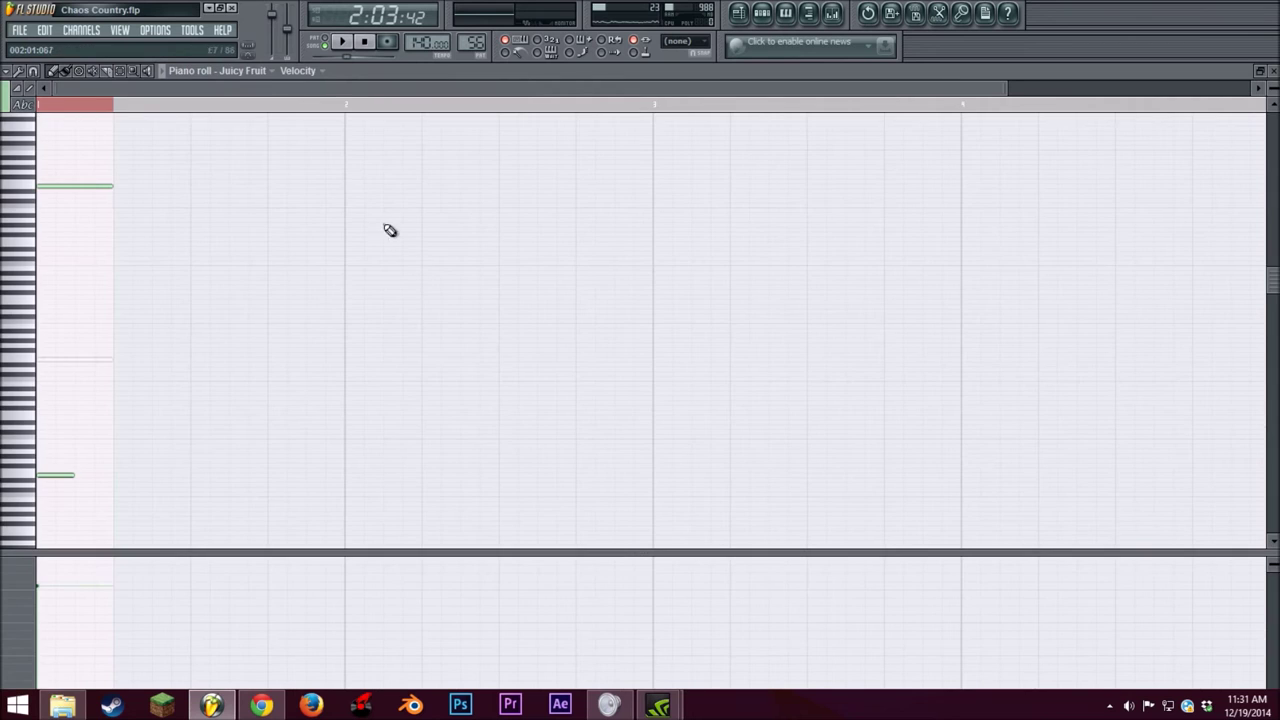
{"action": "left_click", "coordinate": [326, 46]}
{"action": "left_click", "coordinate": [342, 42]}
{"action": "left_click", "coordinate": [364, 42]}
{"action": "left_click", "coordinate": [740, 14]}
Step: Play the song from bar 73 through the Pattern 56 clip and its layered automation envelopes
{"action": "left_click", "coordinate": [377, 104]}
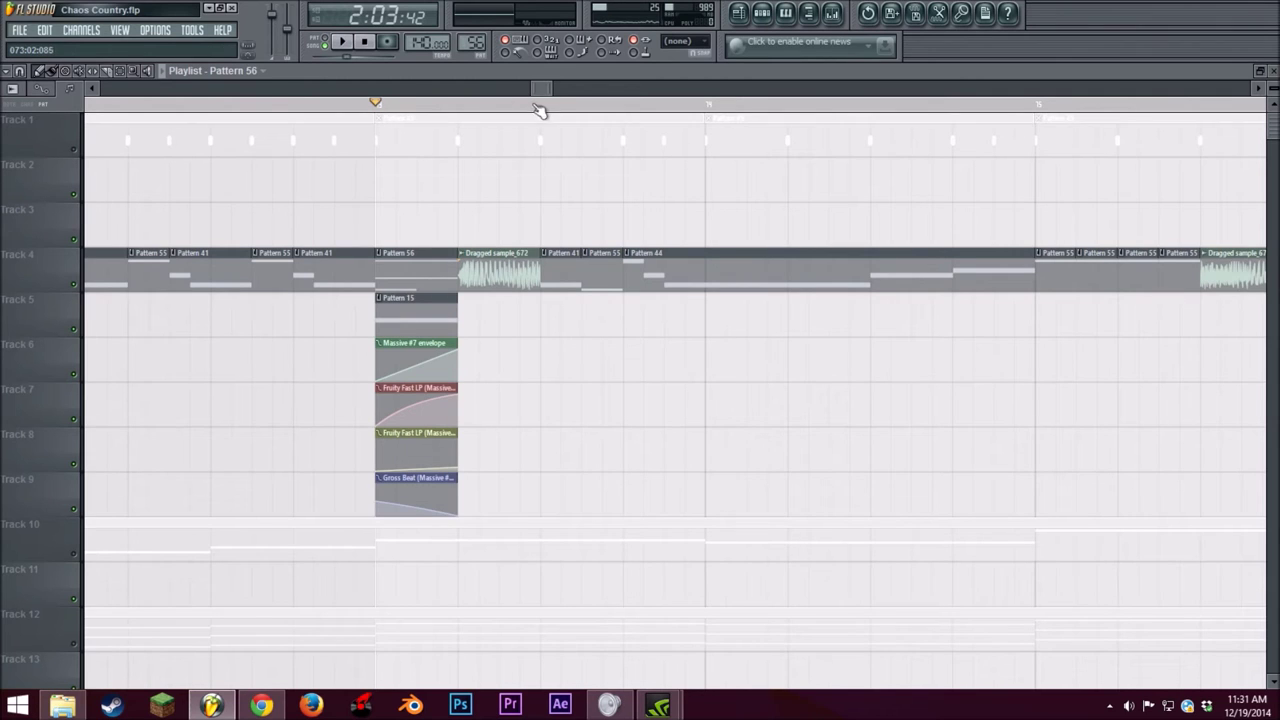
{"action": "left_click", "coordinate": [342, 42]}
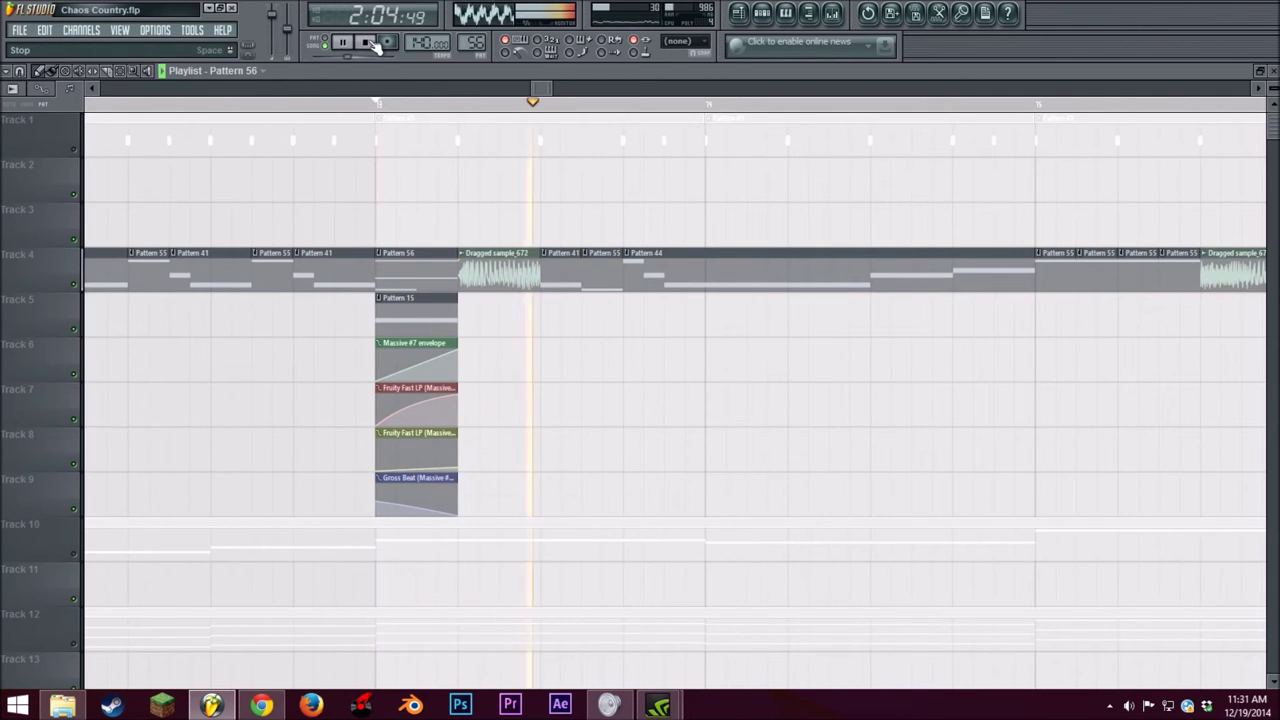
{"action": "left_click", "coordinate": [364, 44]}
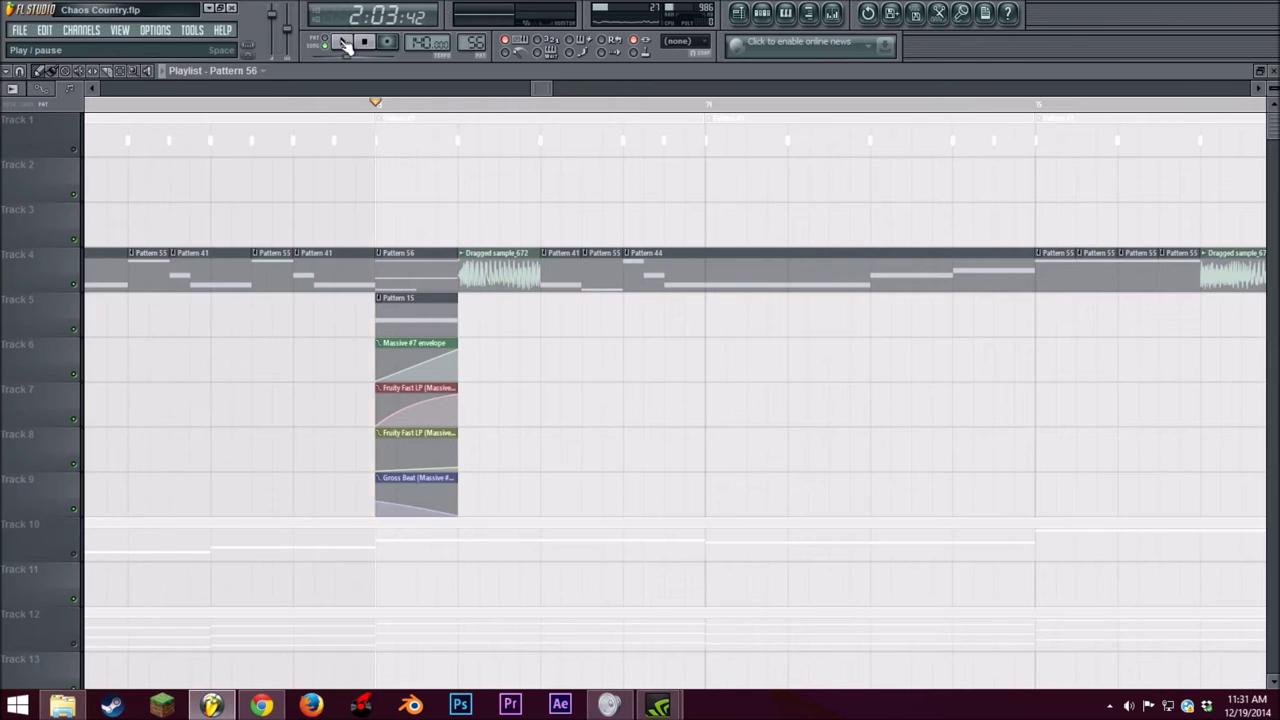
{"action": "left_click", "coordinate": [342, 44]}
{"action": "left_click", "coordinate": [364, 44]}
Step: Play the Track 4 section from the start of the Pattern 44 clip toward bar 76
{"action": "left_click_drag", "start_coordinate": [551, 87], "coordinate": [559, 91]}
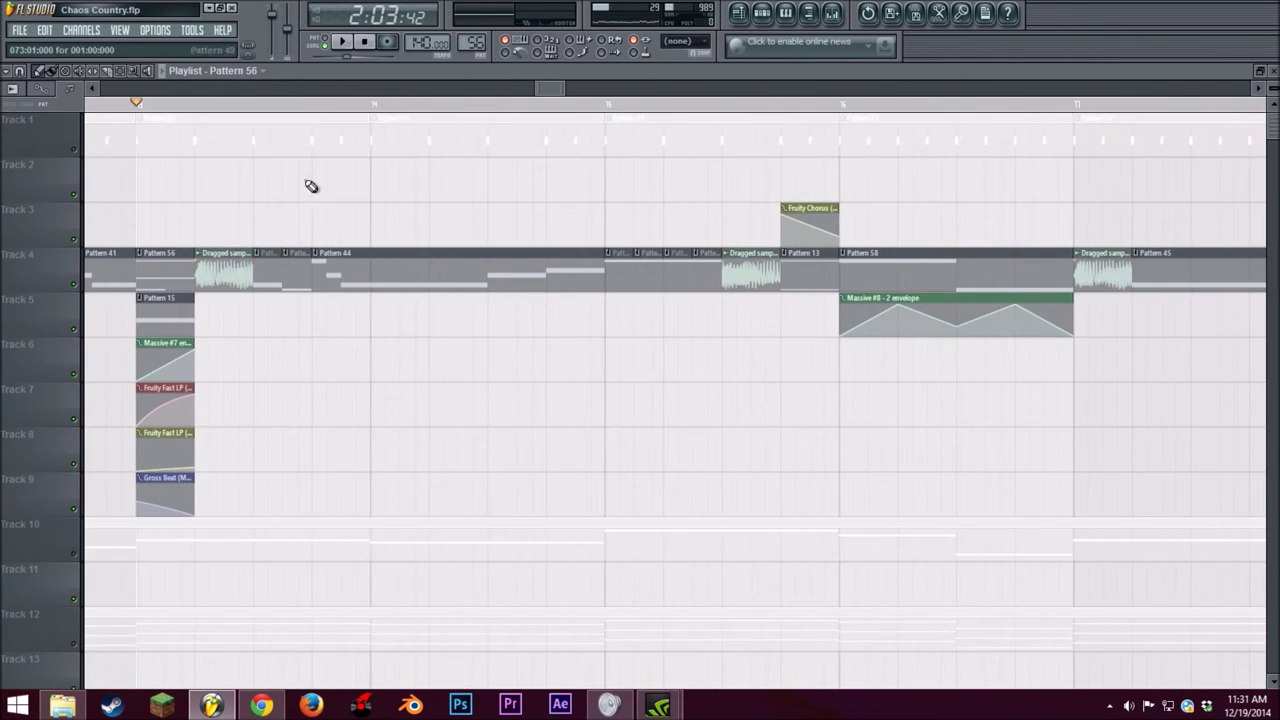
{"action": "left_click", "coordinate": [312, 106]}
{"action": "left_click", "coordinate": [350, 44]}
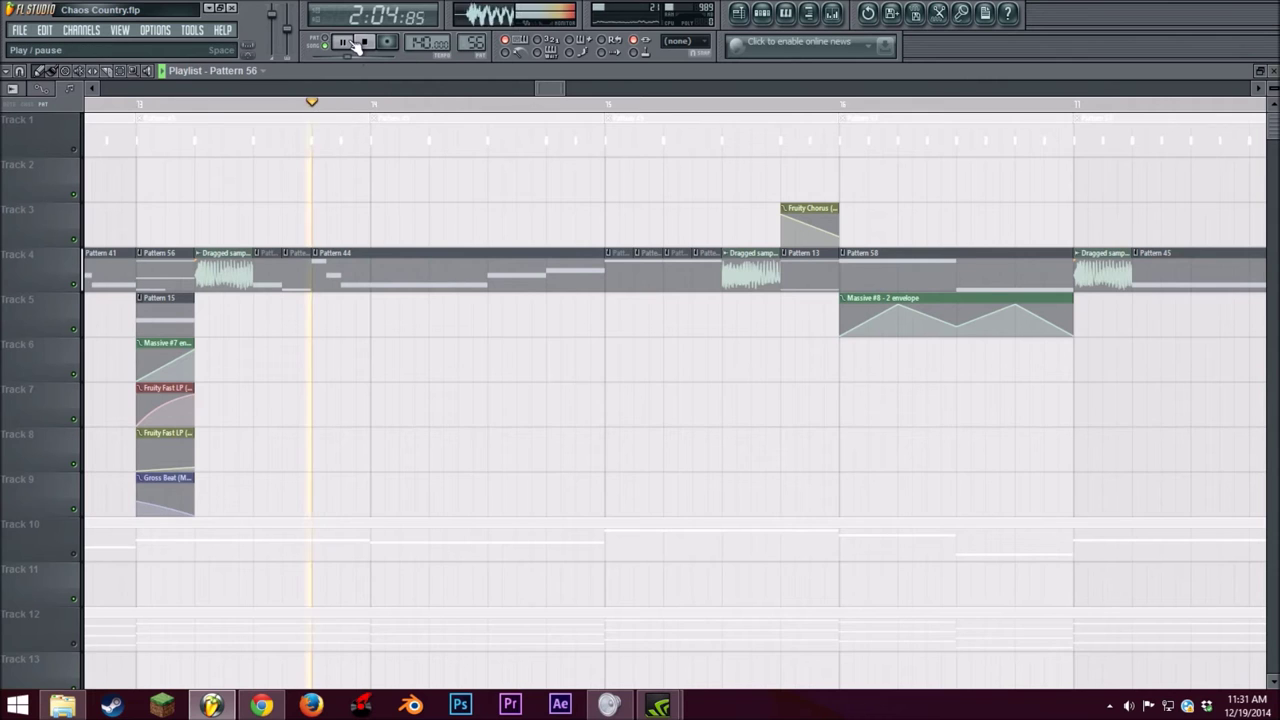
{"action": "left_click_drag", "start_coordinate": [554, 90], "coordinate": [563, 90]}
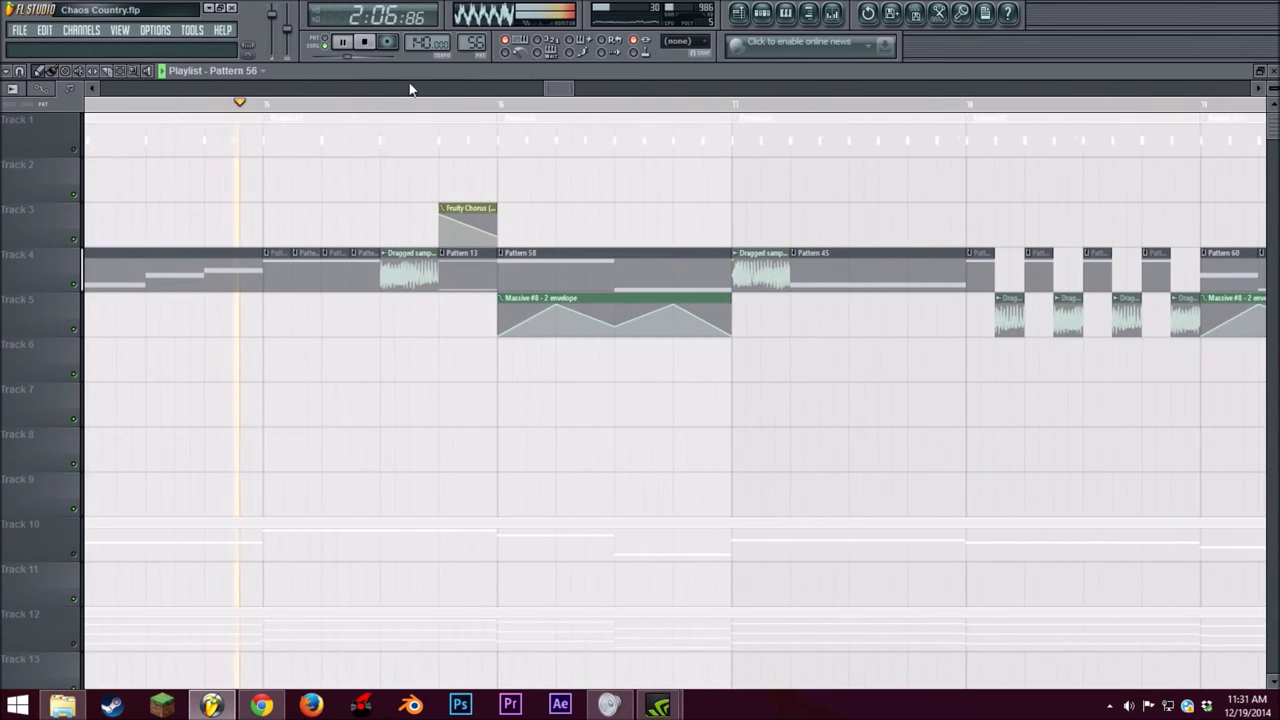
{"action": "left_click", "coordinate": [367, 44]}
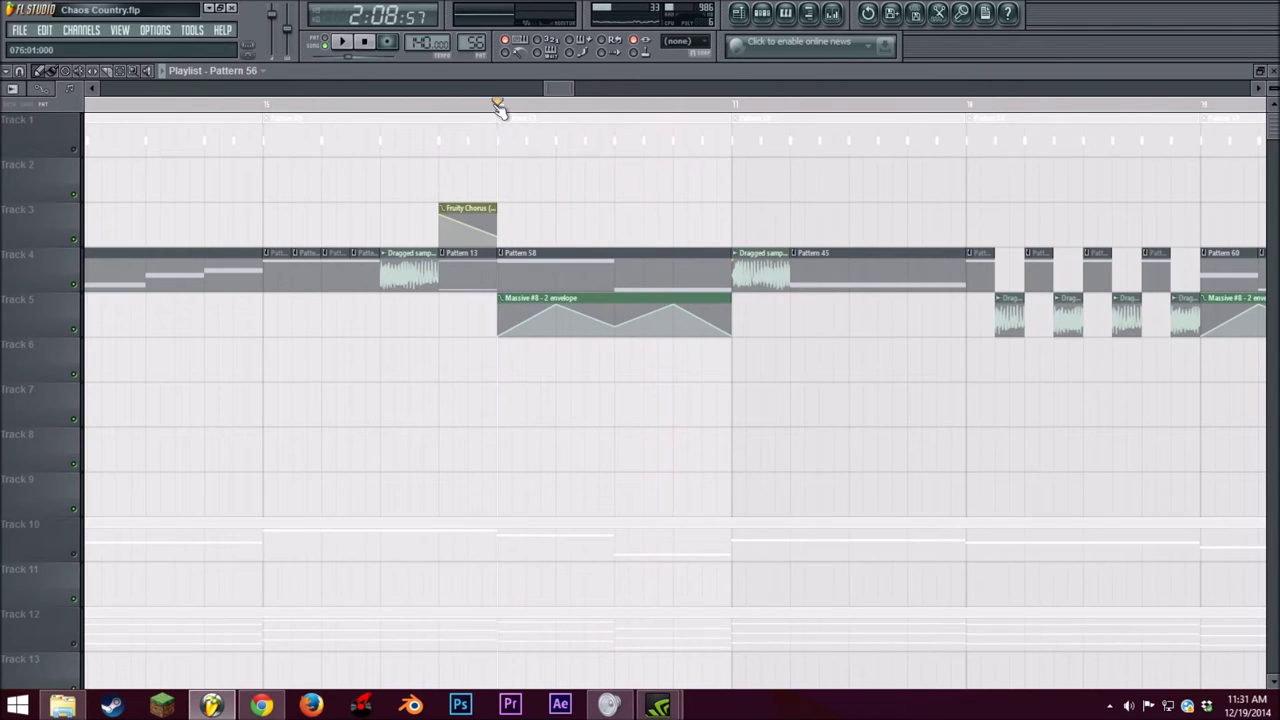
Step: View the Pattern 58 notes in the piano roll and return to the playlist
{"action": "scroll", "coordinate": [563, 87], "scroll_direction": "down", "scroll_amount": 5}
{"action": "scroll", "coordinate": [563, 87], "scroll_direction": "up", "scroll_amount": 4}
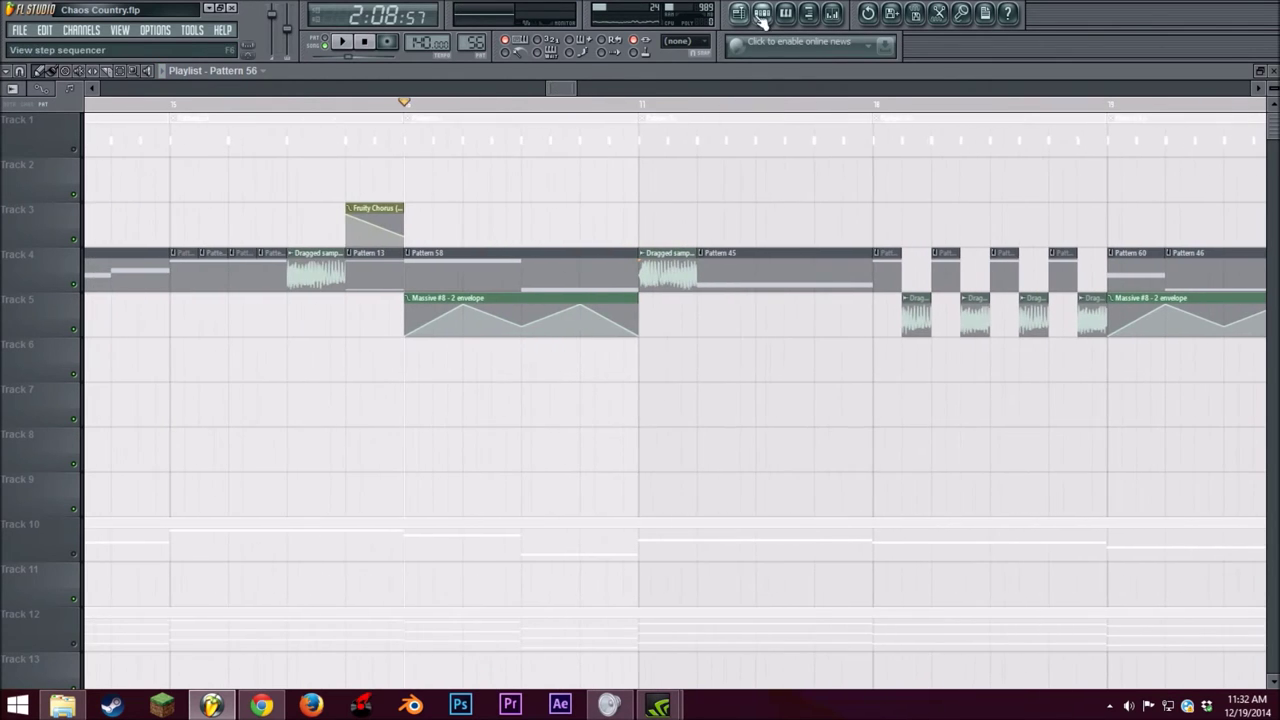
{"action": "left_click", "coordinate": [762, 13]}
{"action": "double_click", "coordinate": [463, 252]}
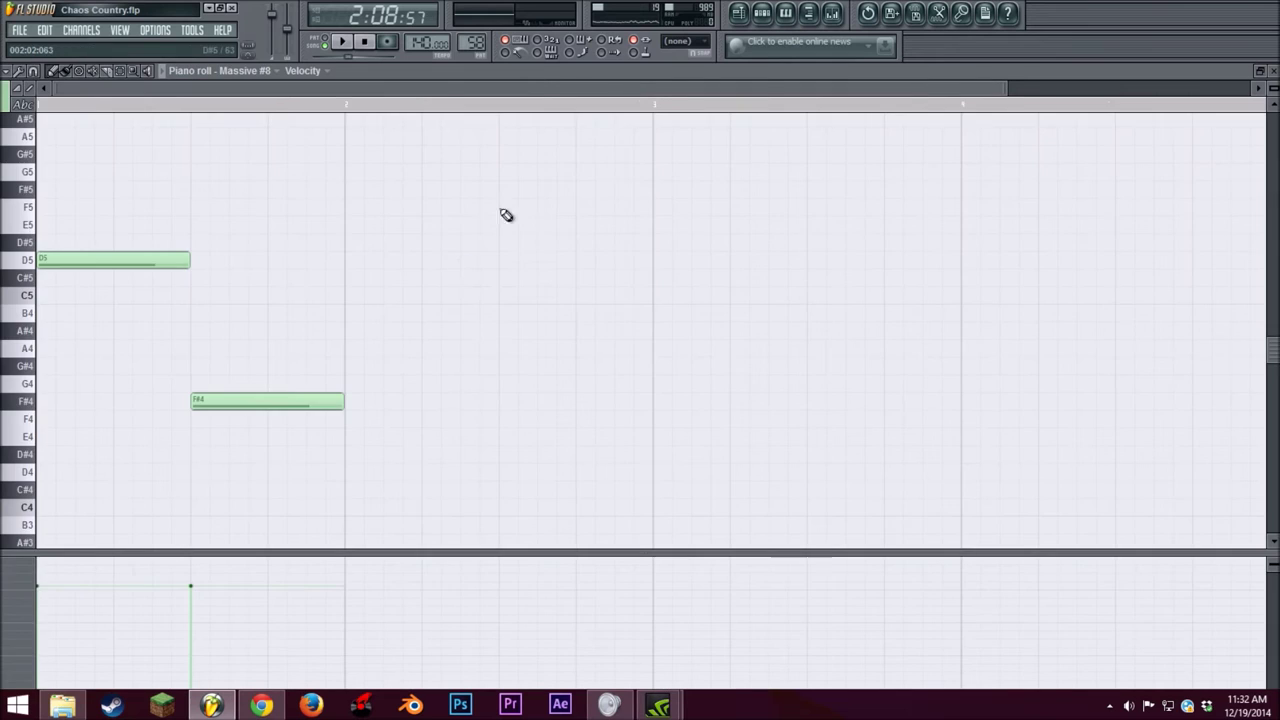
{"action": "left_click", "coordinate": [743, 14]}
Step: Open the Massive #8 synth with the Zombie Growl preset and examine its oscillators and the modulation oscillator's Phase and Position modes
{"action": "left_click", "coordinate": [765, 15]}
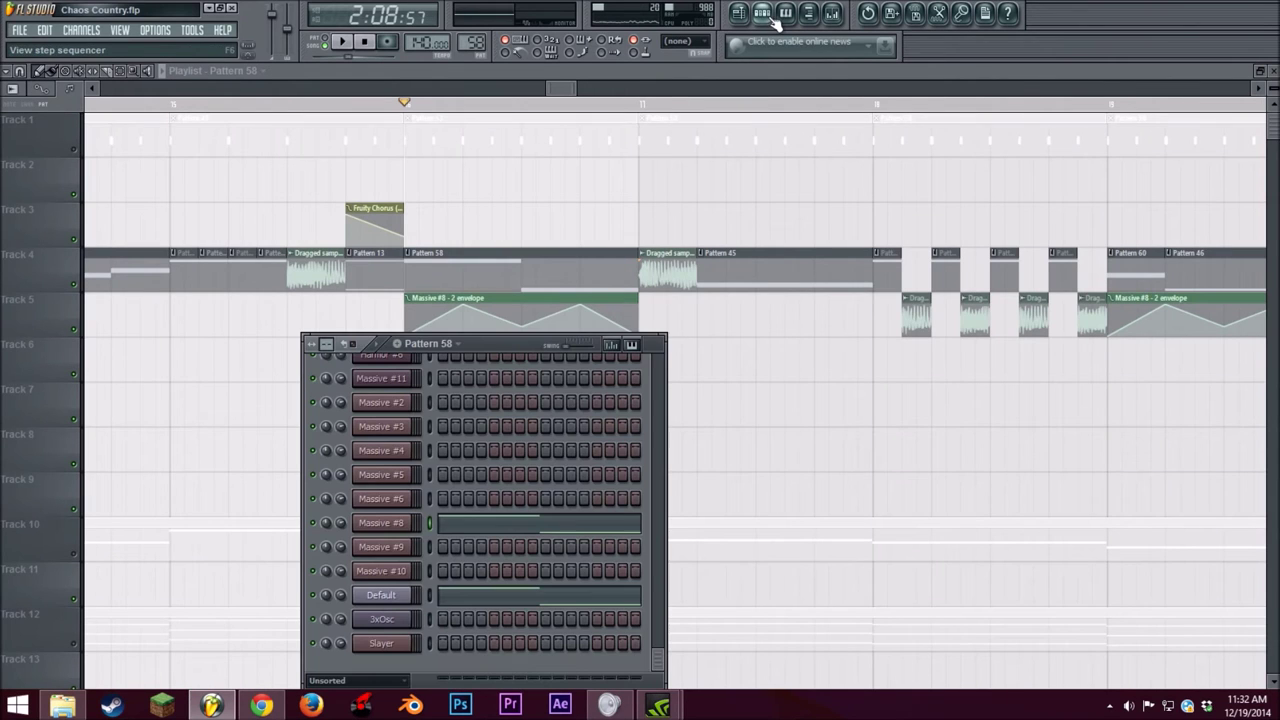
{"action": "left_click", "coordinate": [393, 522]}
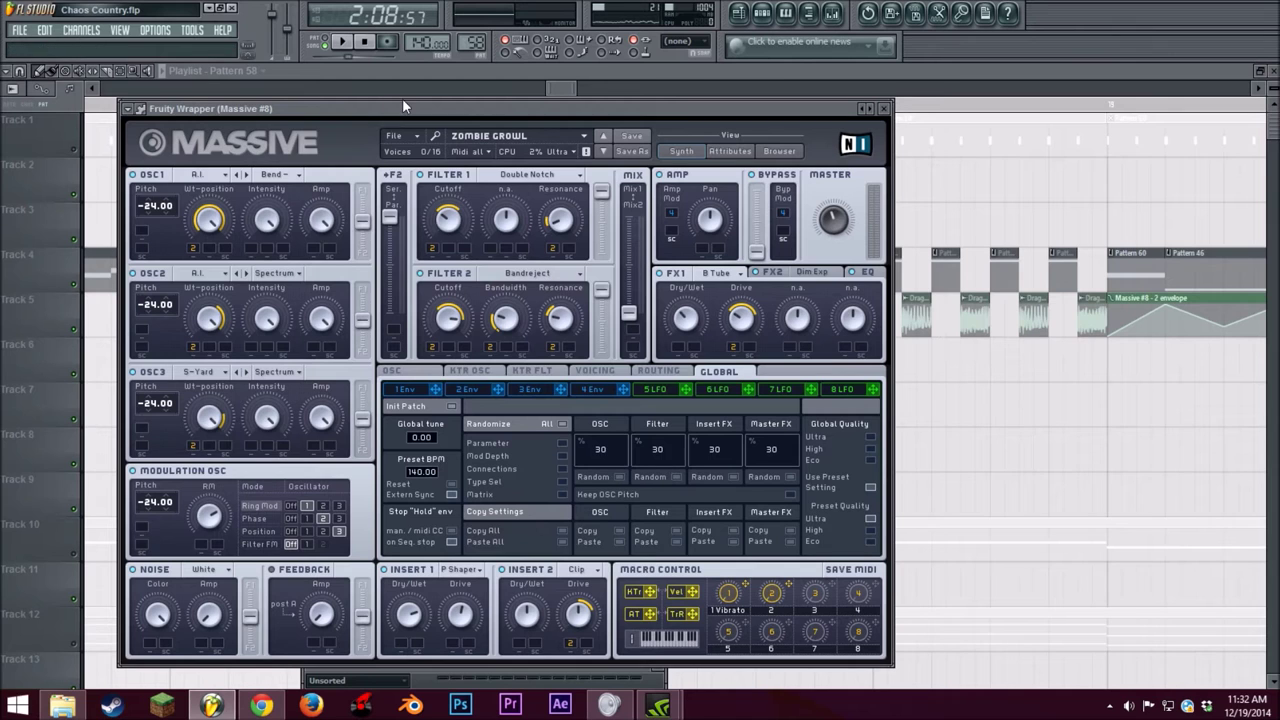
{"action": "left_click_drag", "start_coordinate": [371, 112], "coordinate": [449, 78]}
{"action": "key", "text": "v"}
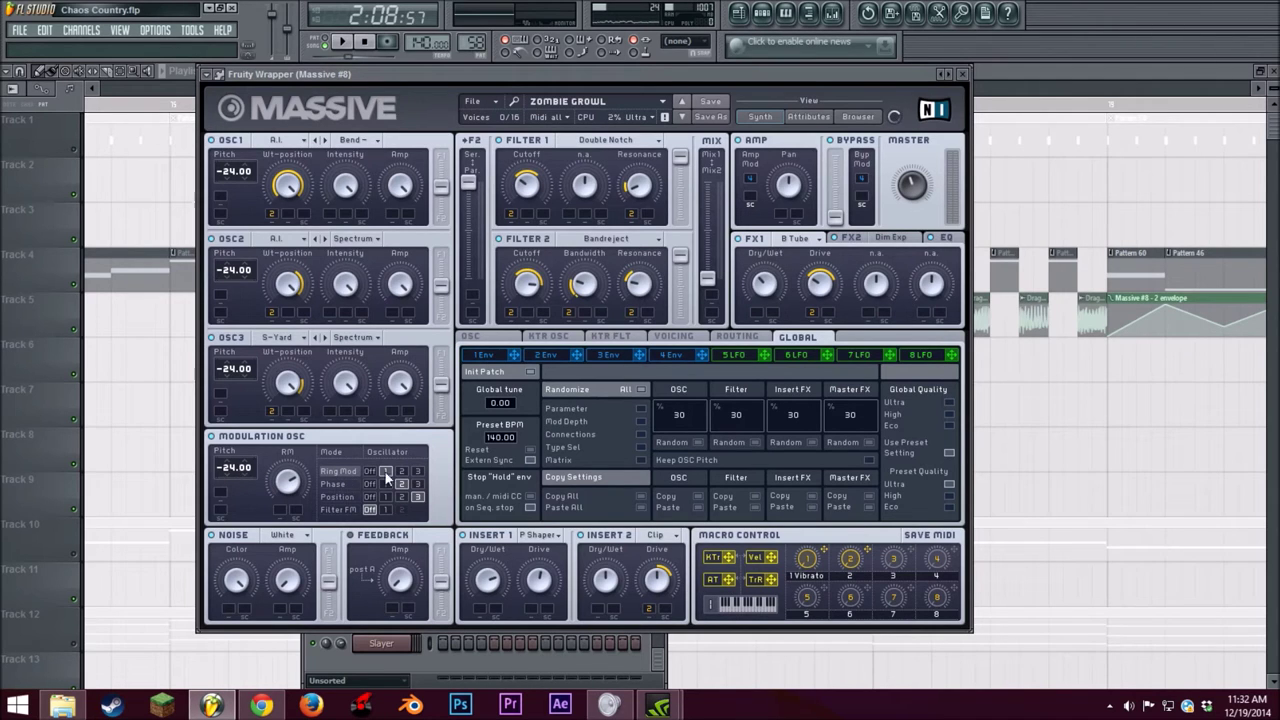
{"action": "left_click", "coordinate": [336, 485]}
{"action": "left_click", "coordinate": [335, 497]}
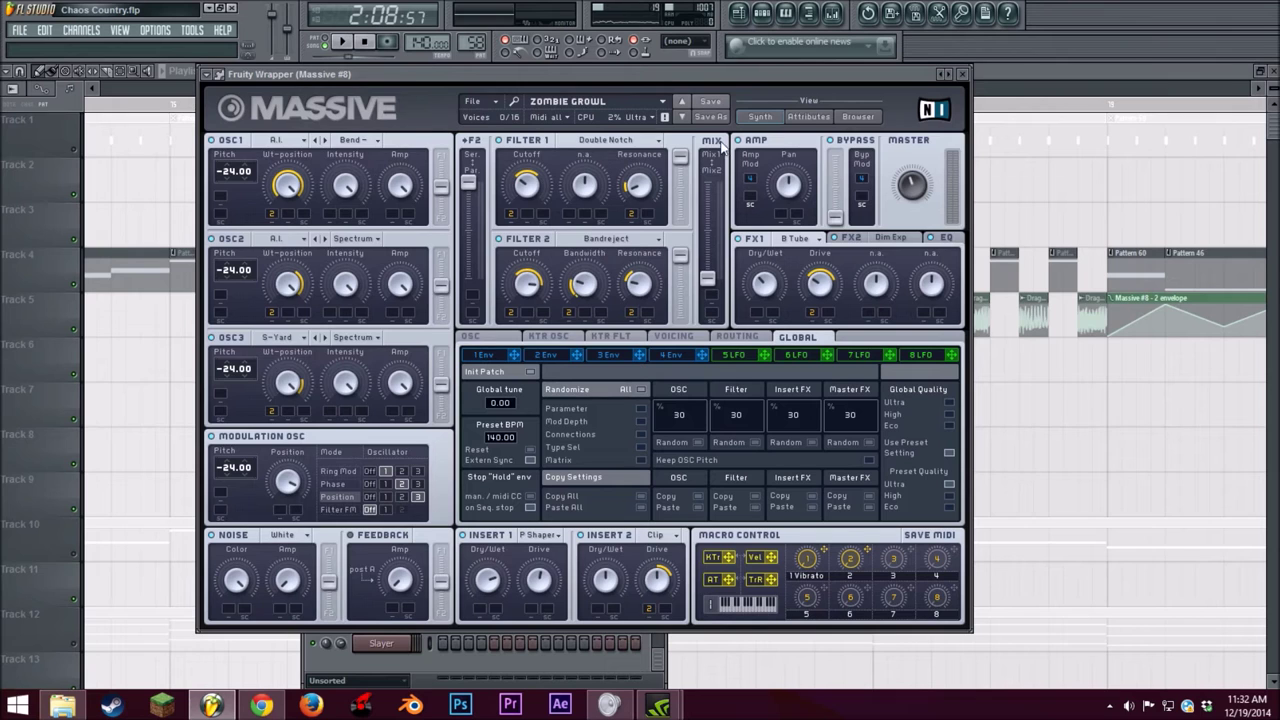
{"action": "left_click_drag", "start_coordinate": [722, 75], "coordinate": [562, 82]}
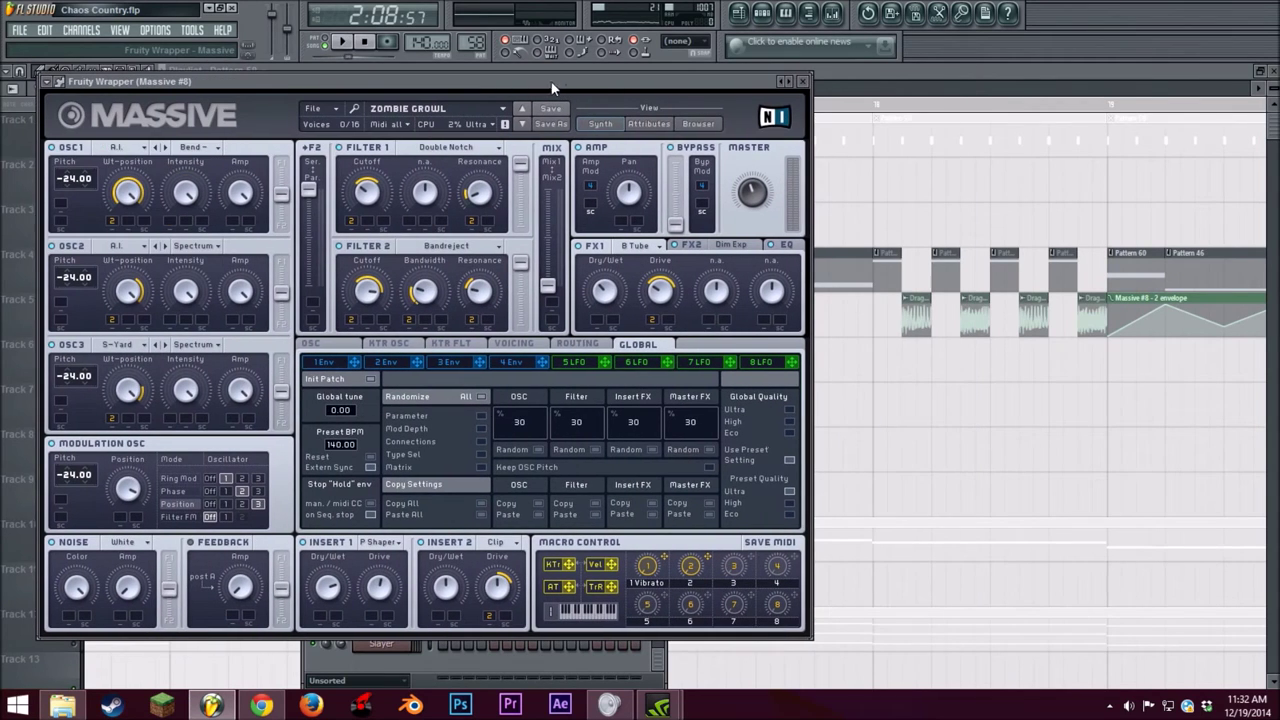
Step: Examine Massive #8's voicing settings and its FX1, FX2 and EQ settings, and sound a test note
{"action": "left_click", "coordinate": [512, 345]}
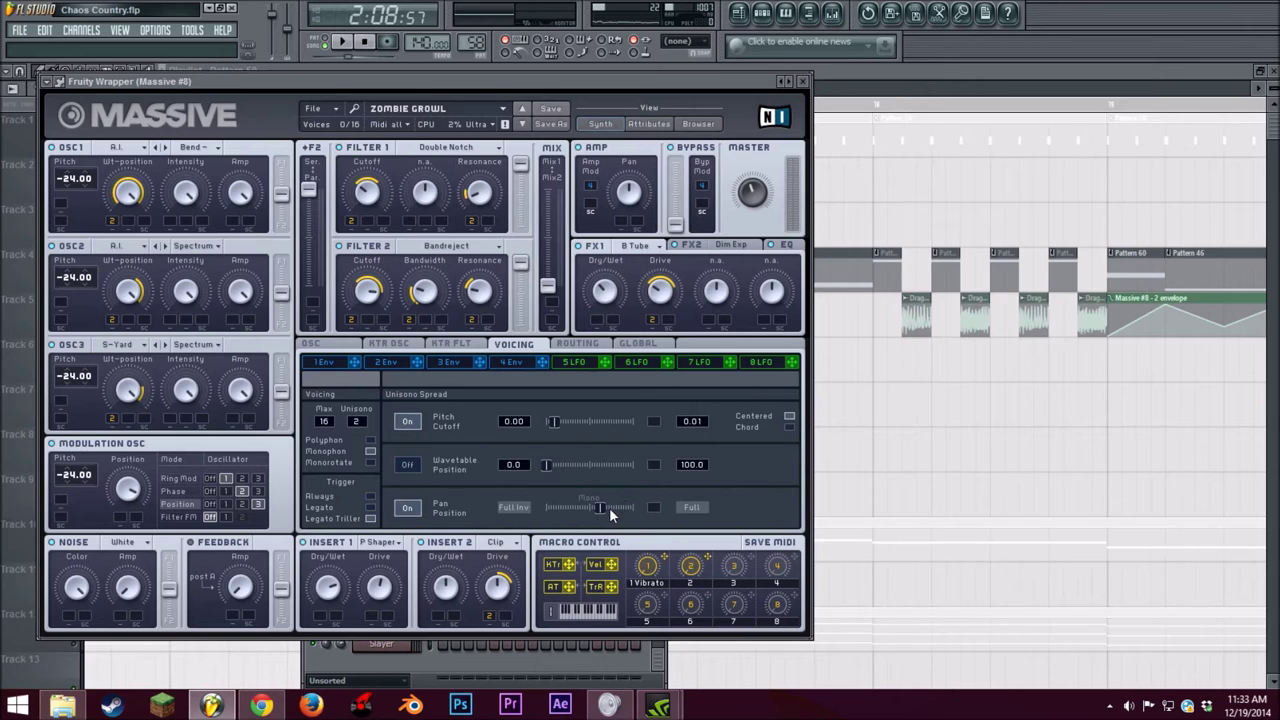
{"action": "left_click", "coordinate": [646, 251]}
{"action": "left_click", "coordinate": [646, 248]}
{"action": "left_click", "coordinate": [713, 245]}
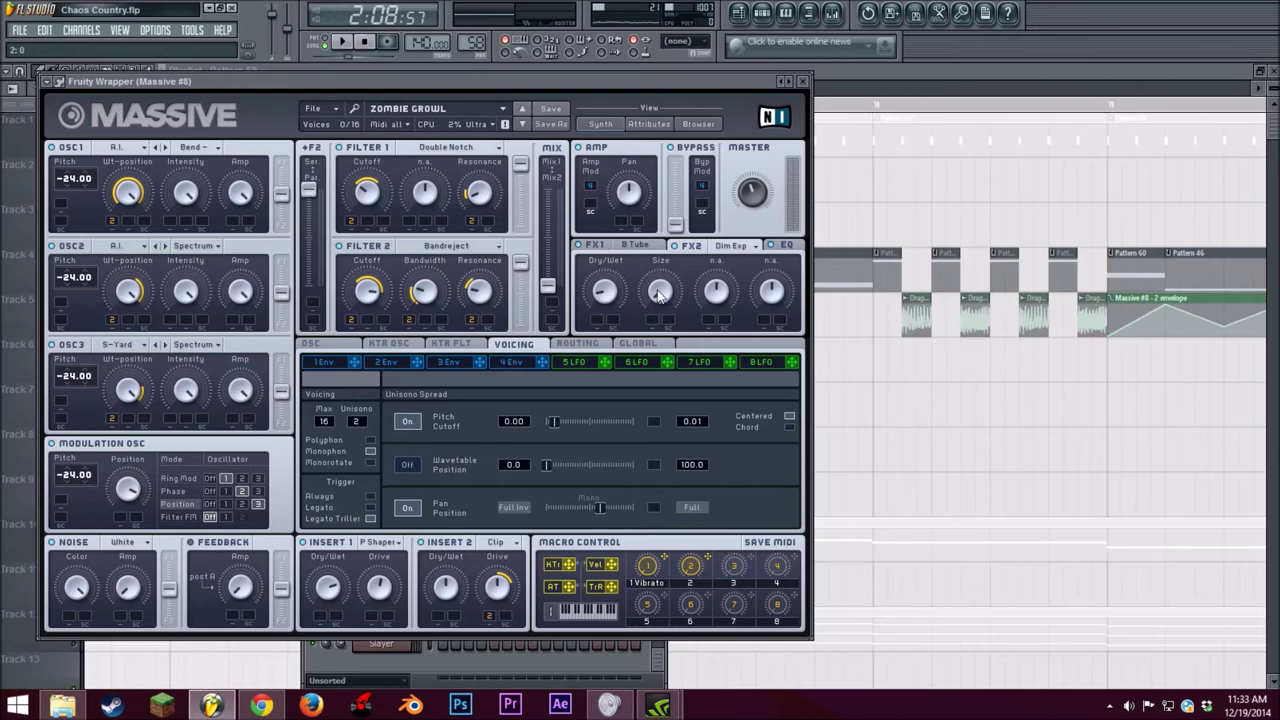
{"action": "left_click", "coordinate": [788, 246]}
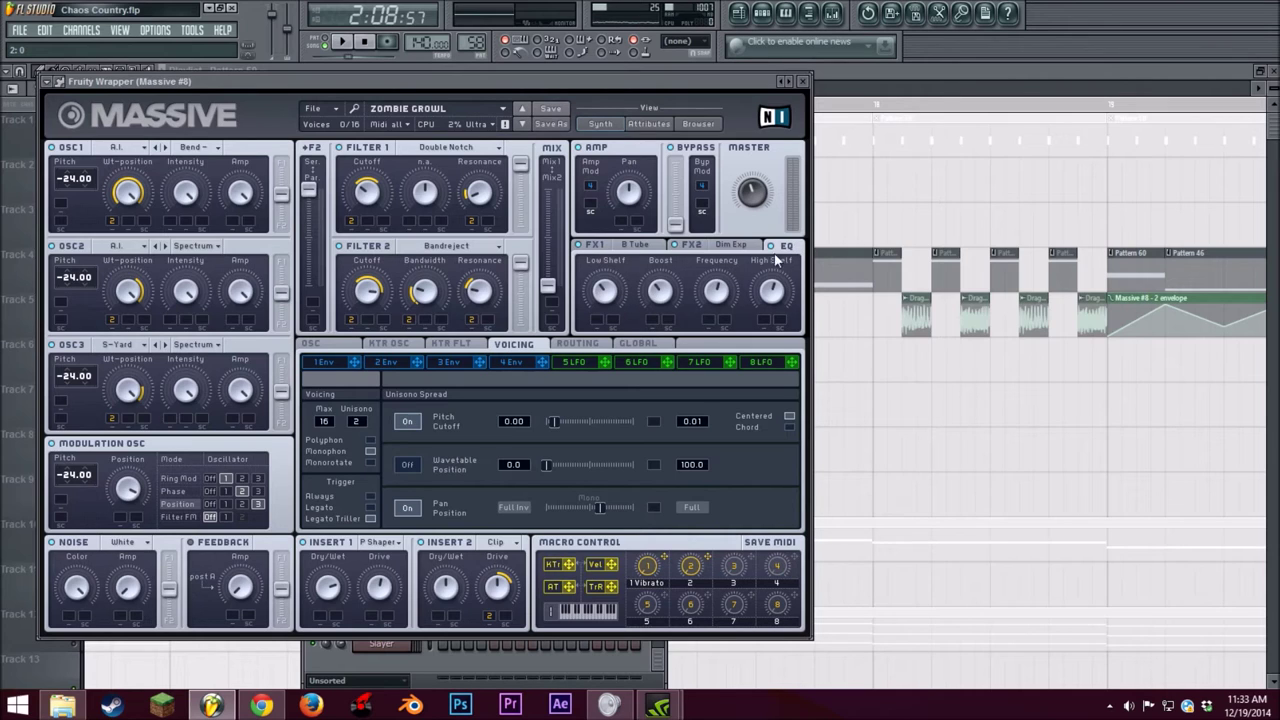
{"action": "key", "text": "z"}
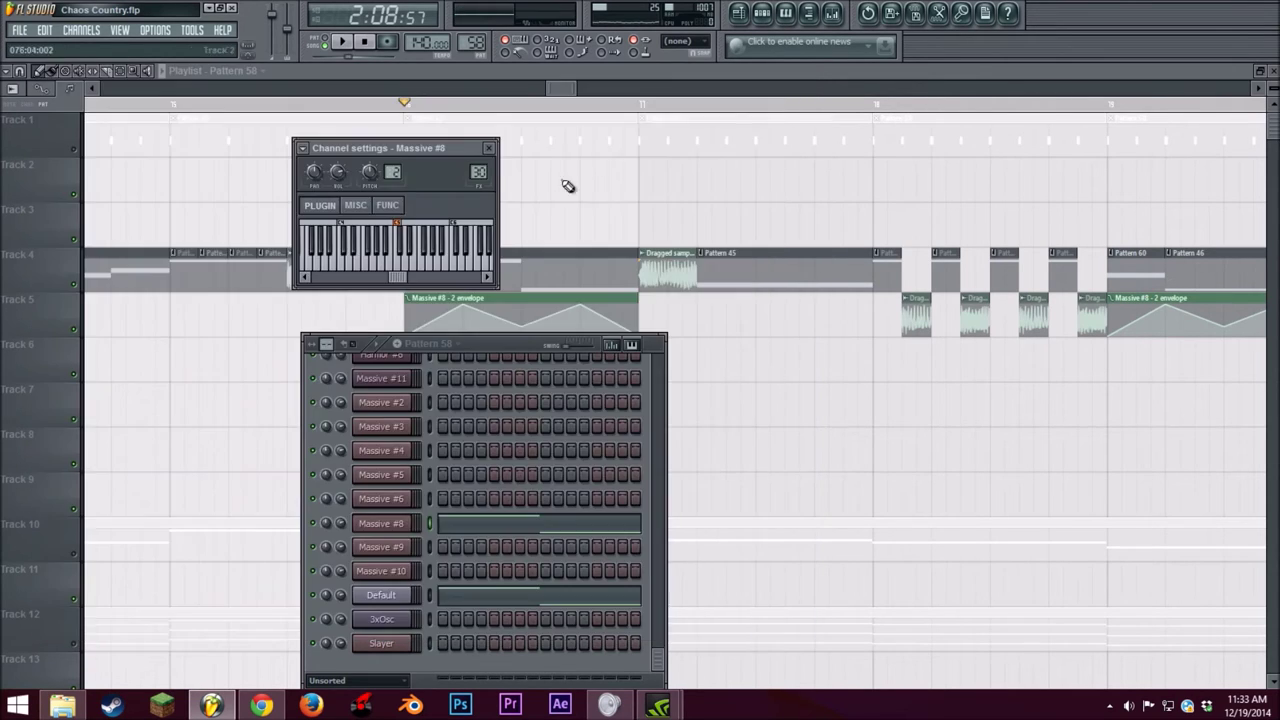
Step: Close the Massive #8 synth and play the Pattern 58 clip from bar 76
{"action": "left_click", "coordinate": [802, 81]}
{"action": "left_click", "coordinate": [342, 42]}
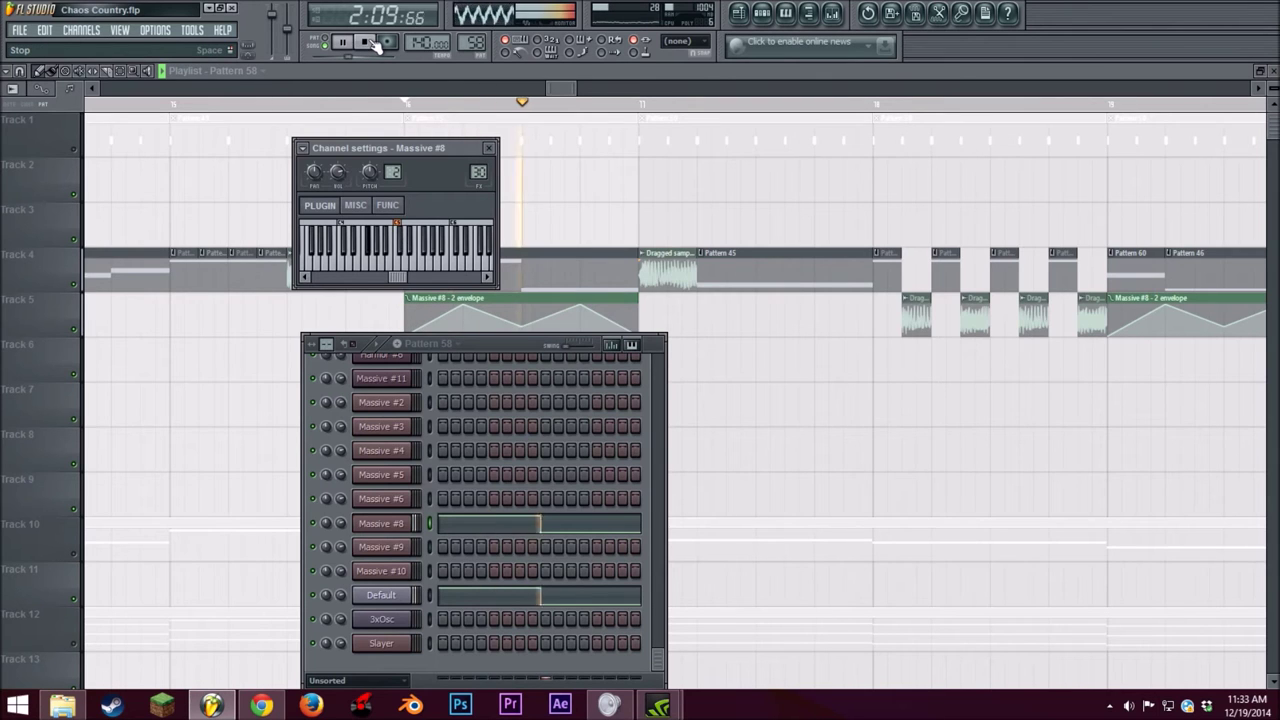
{"action": "left_click", "coordinate": [366, 42]}
Step: Play the song from bar 77 onward and audition the start of the Pattern 61 clip
{"action": "left_click", "coordinate": [579, 71]}
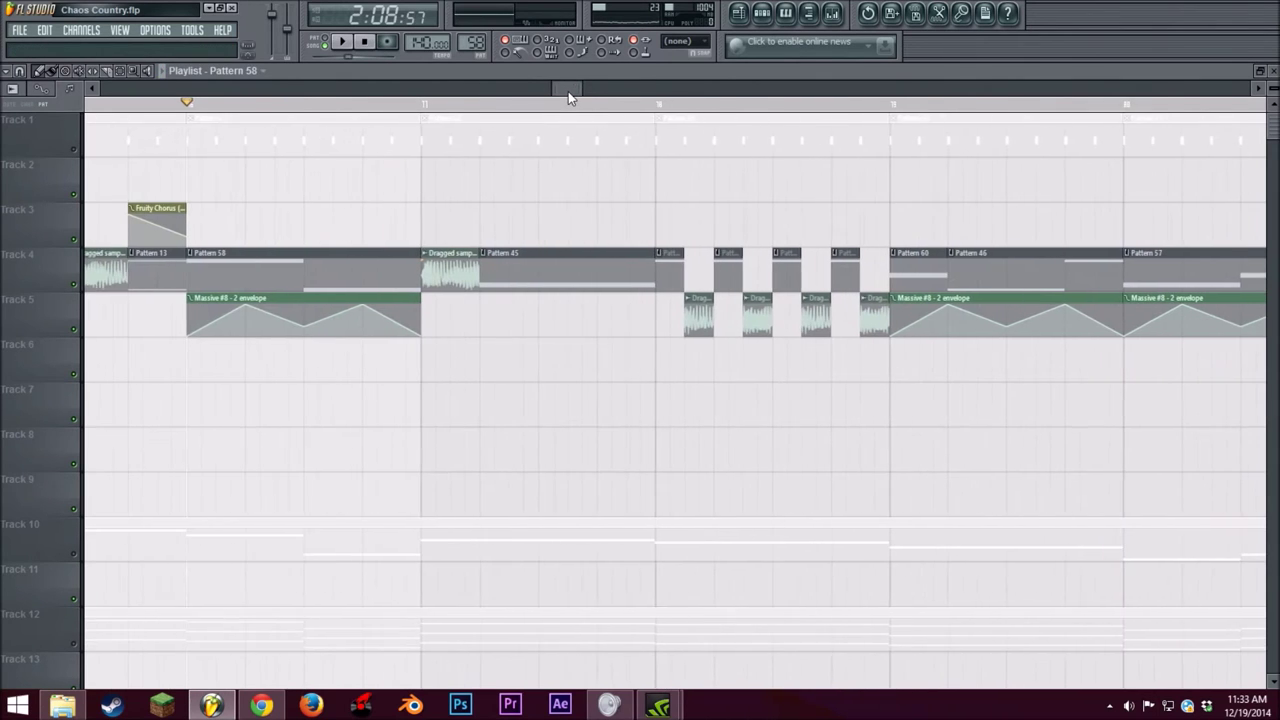
{"action": "left_click", "coordinate": [424, 103]}
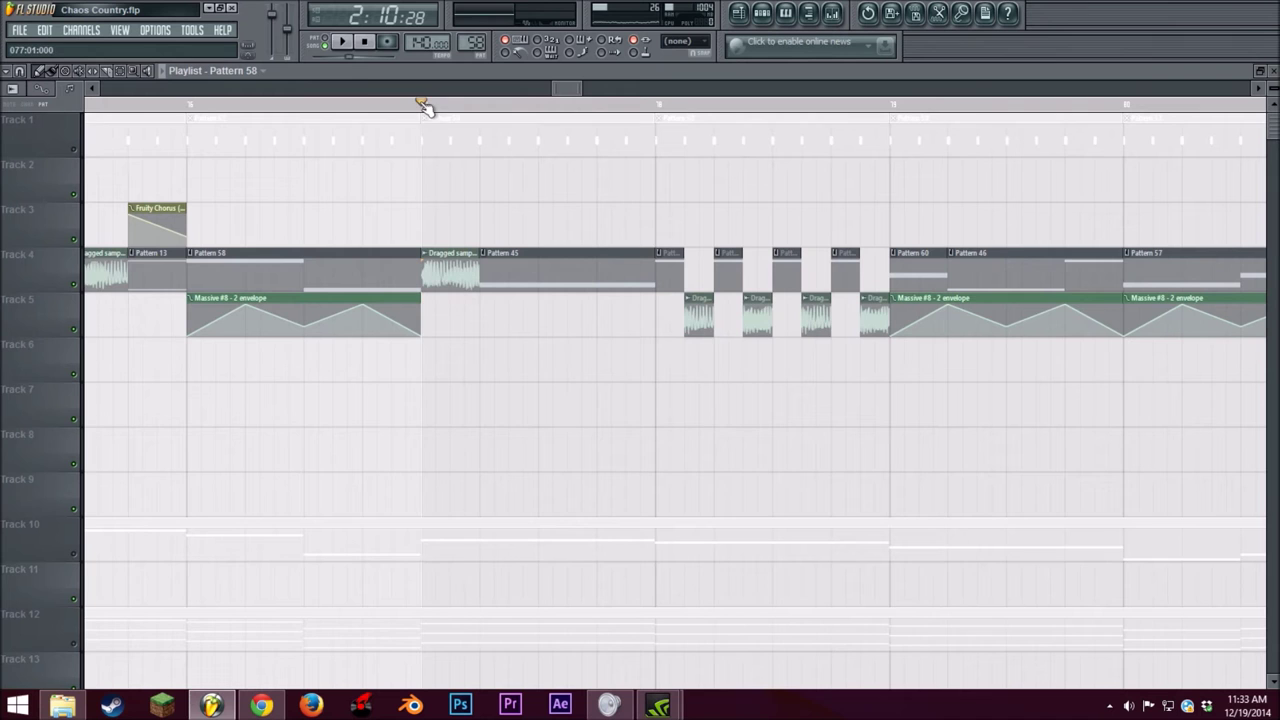
{"action": "left_click", "coordinate": [343, 42]}
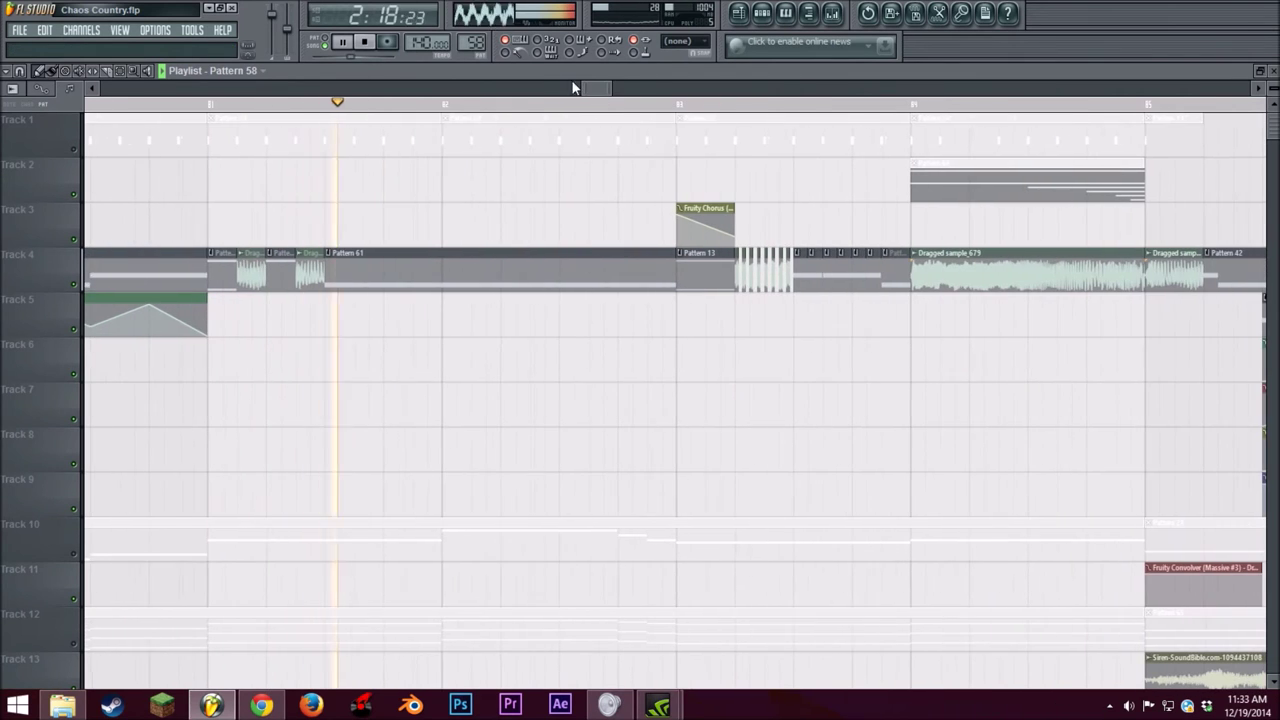
{"action": "left_click", "coordinate": [365, 44]}
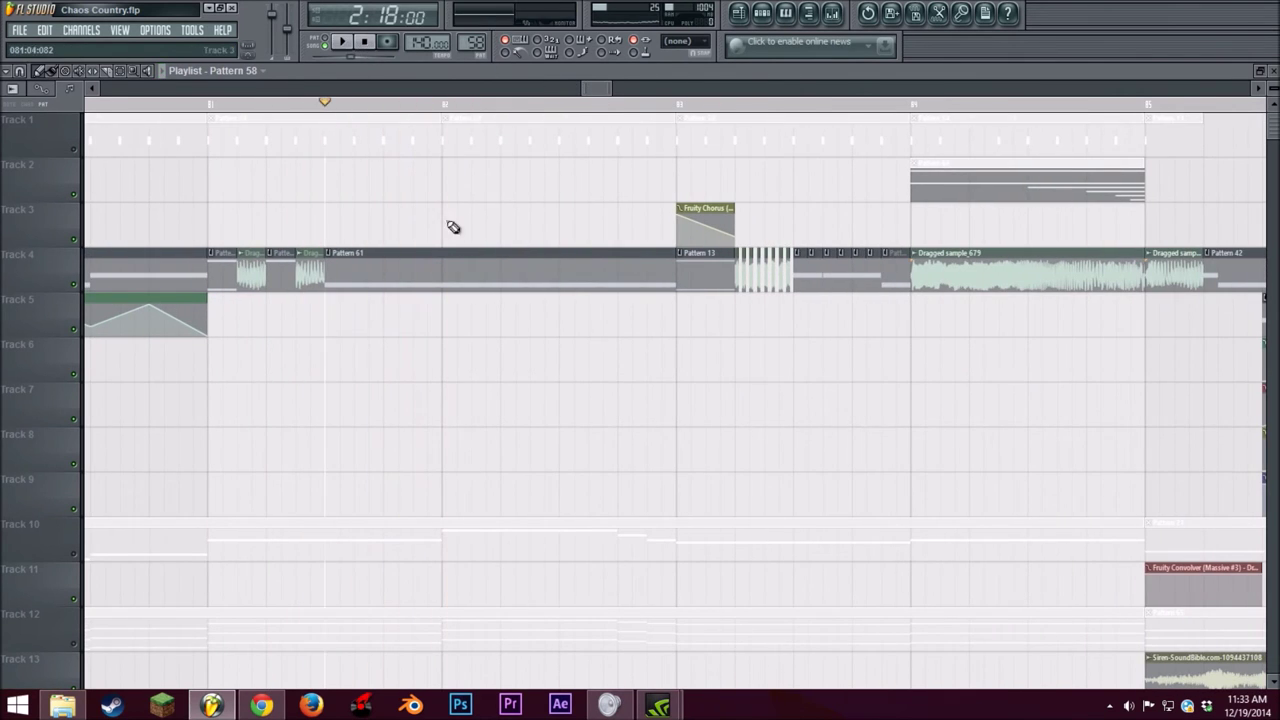
Step: Reopen the Massive #8 synth for a quick check, close it and return to the playlist
{"action": "left_click", "coordinate": [762, 12]}
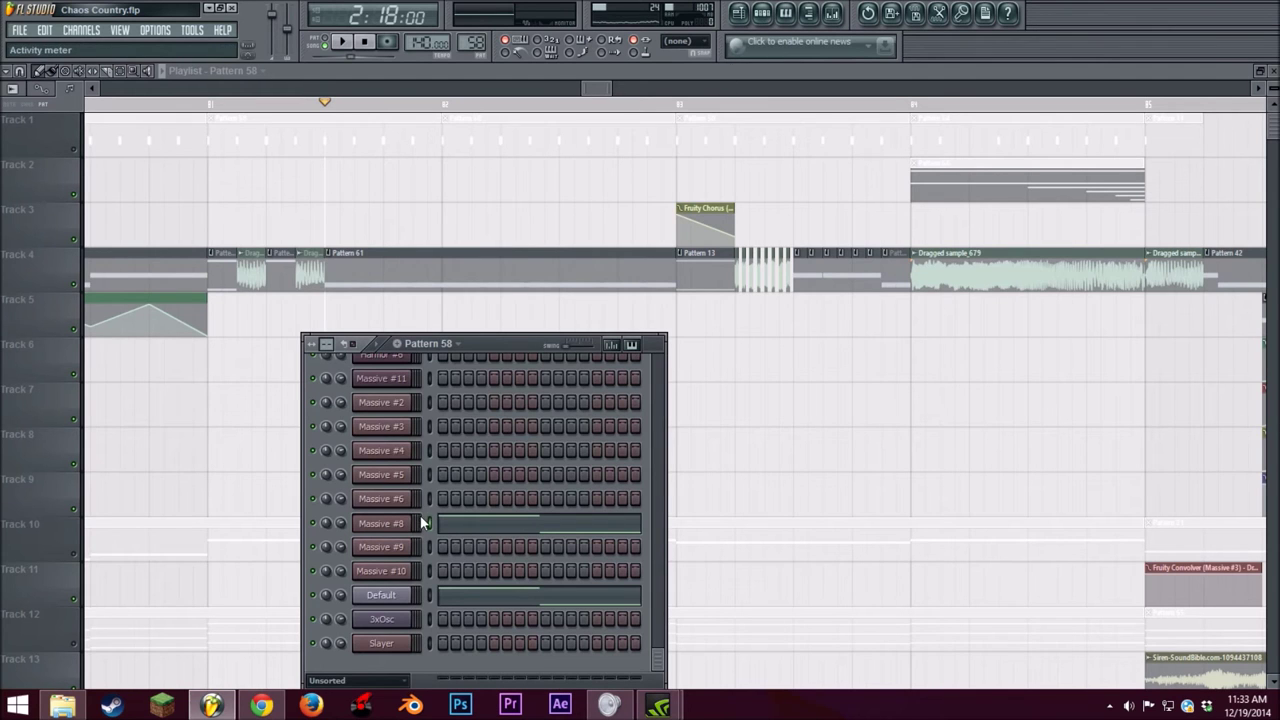
{"action": "left_click", "coordinate": [385, 523]}
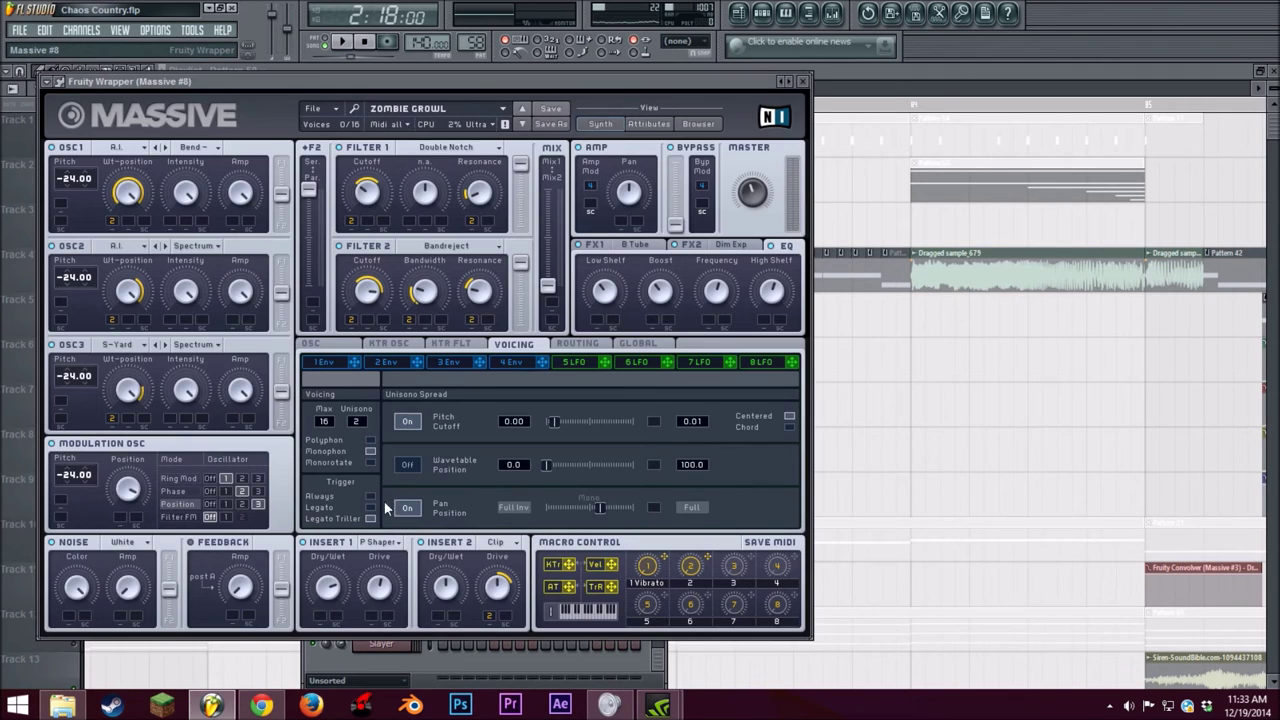
{"action": "left_click", "coordinate": [802, 81]}
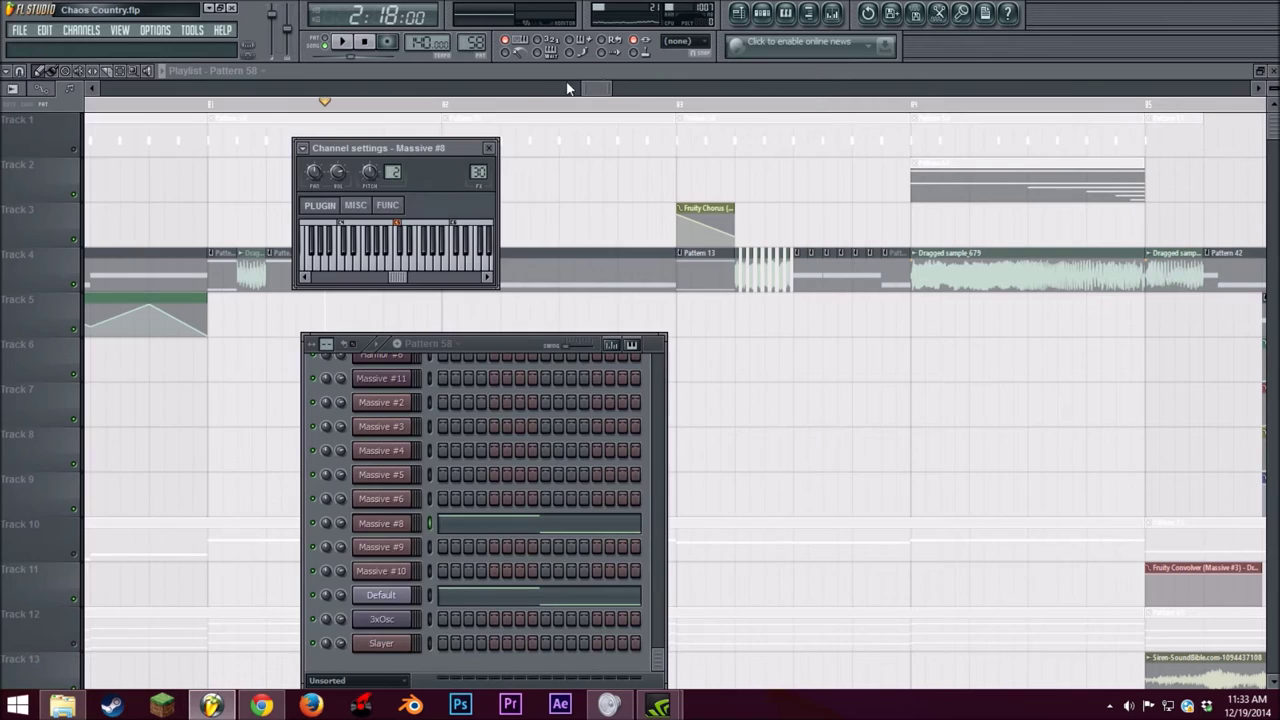
{"action": "left_click", "coordinate": [591, 92]}
{"action": "left_click", "coordinate": [477, 269]}
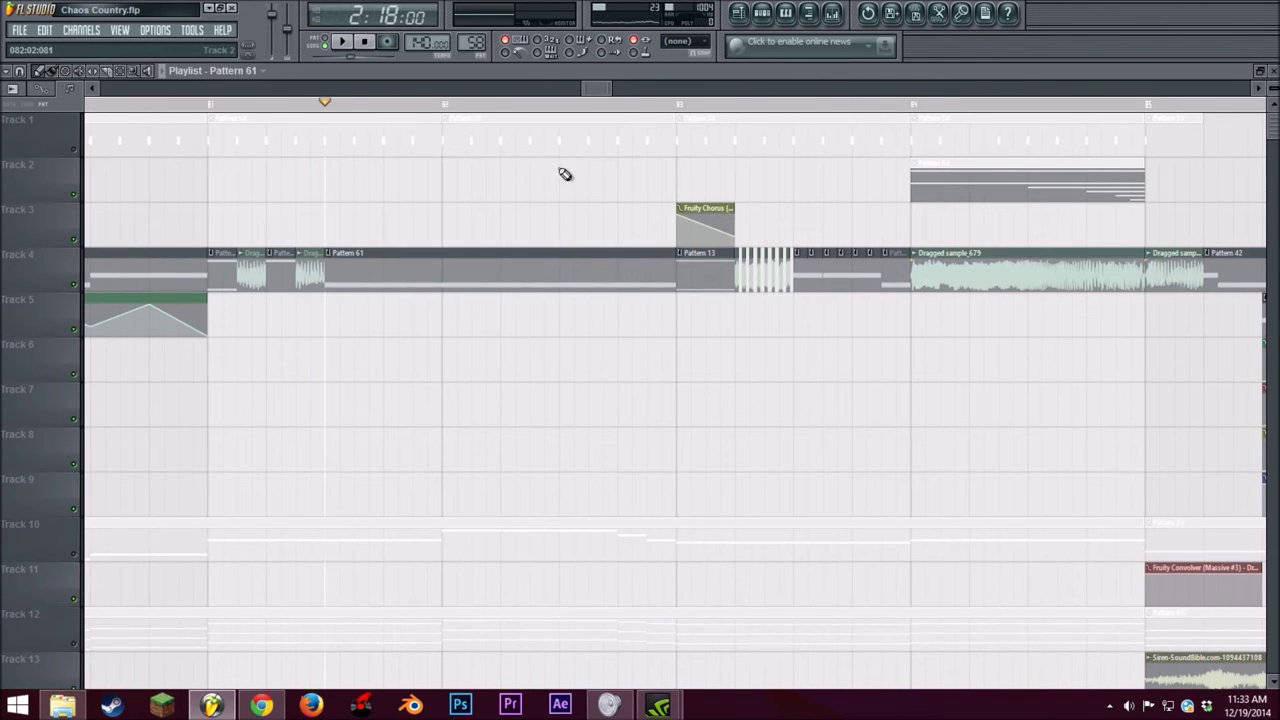
{"action": "left_click", "coordinate": [463, 300]}
{"action": "left_click", "coordinate": [463, 300]}
{"action": "left_click", "coordinate": [609, 304]}
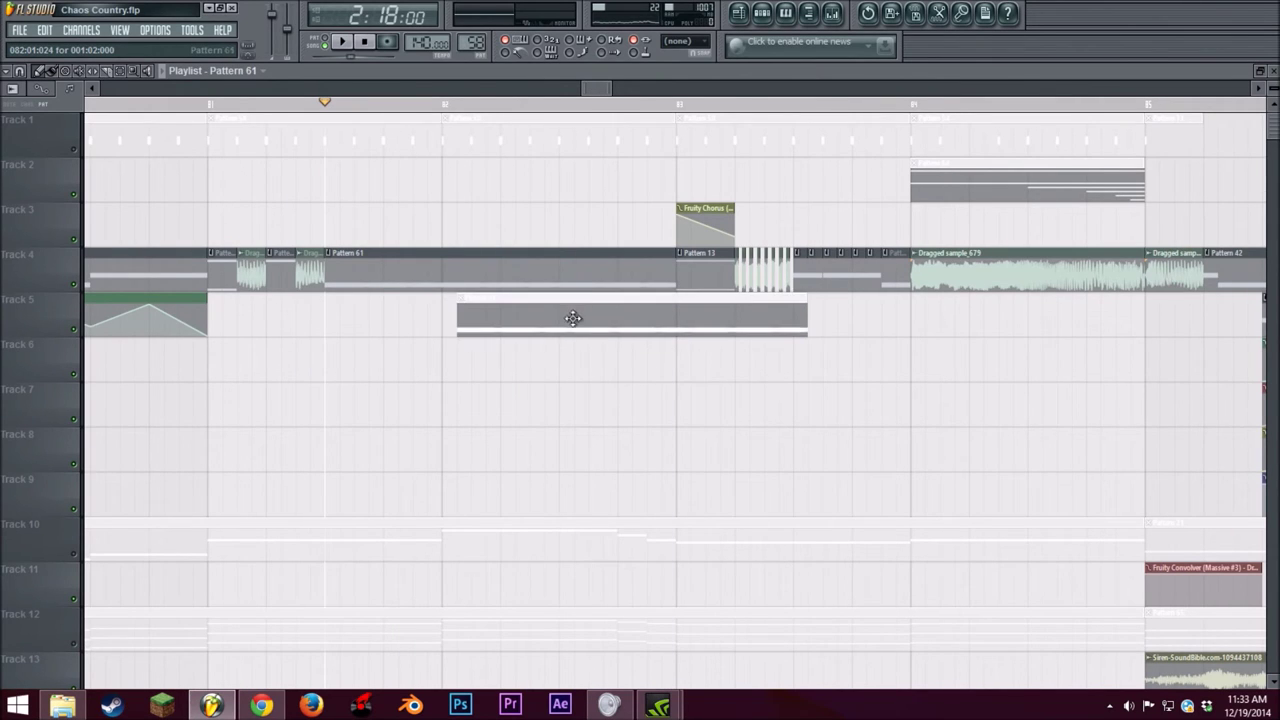
{"action": "right_click", "coordinate": [574, 317]}
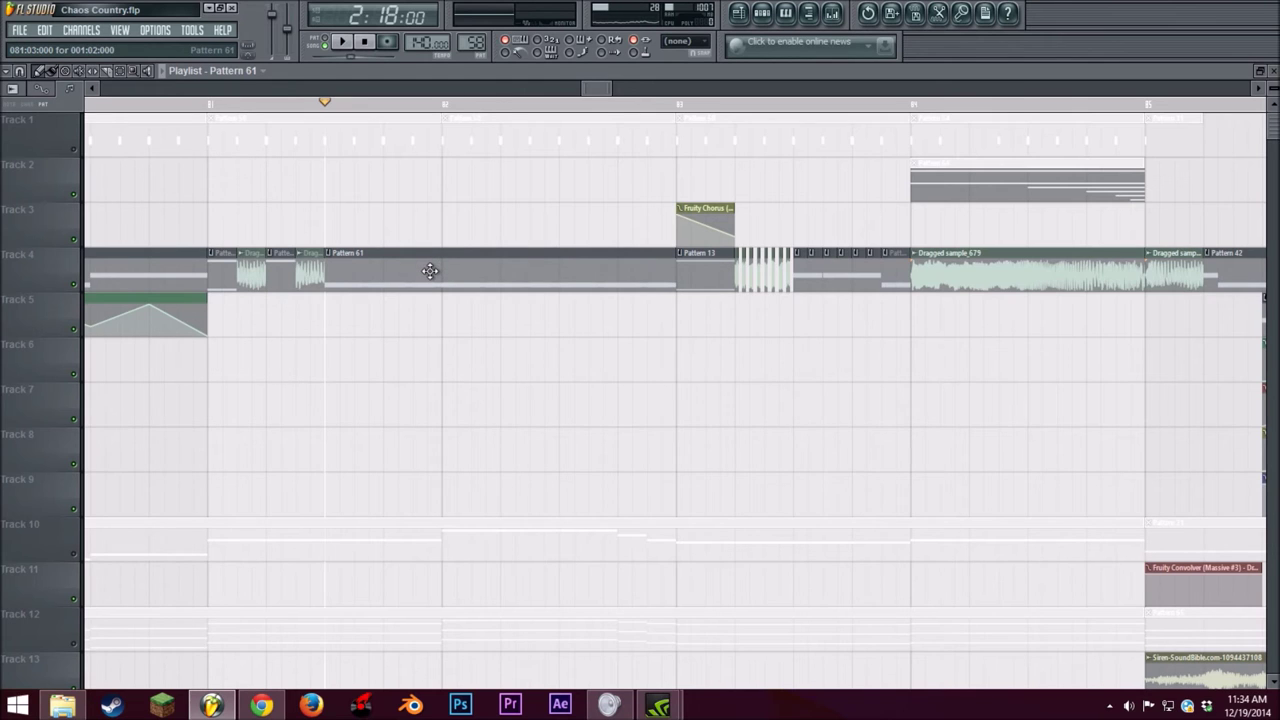
Step: View the Pattern 61 note in the piano roll and return to the playlist
{"action": "double_click", "coordinate": [430, 271]}
{"action": "right_click", "coordinate": [446, 275]}
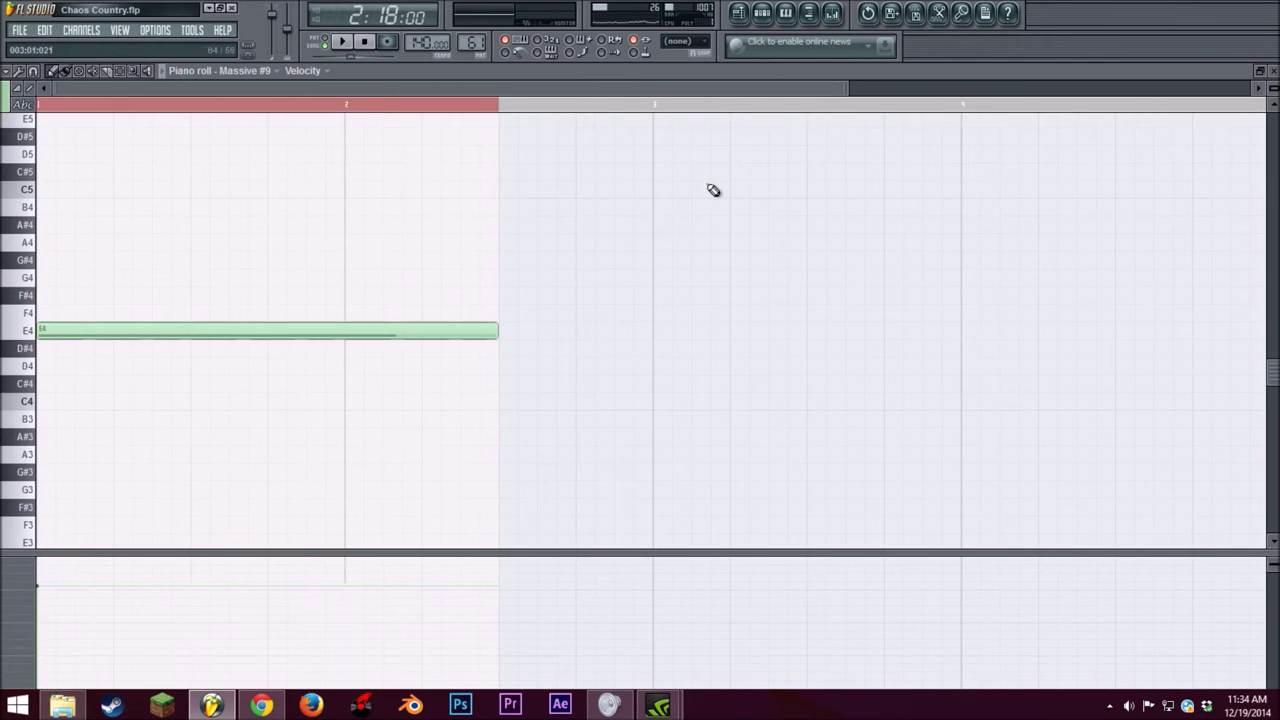
{"action": "left_click", "coordinate": [742, 17]}
Step: Open the Massive #9 synth with the Yea Growl preset, examine its oscillators and 5 Perf curve, and sound a test note
{"action": "key", "text": "F6"}
{"action": "left_click", "coordinate": [400, 550]}
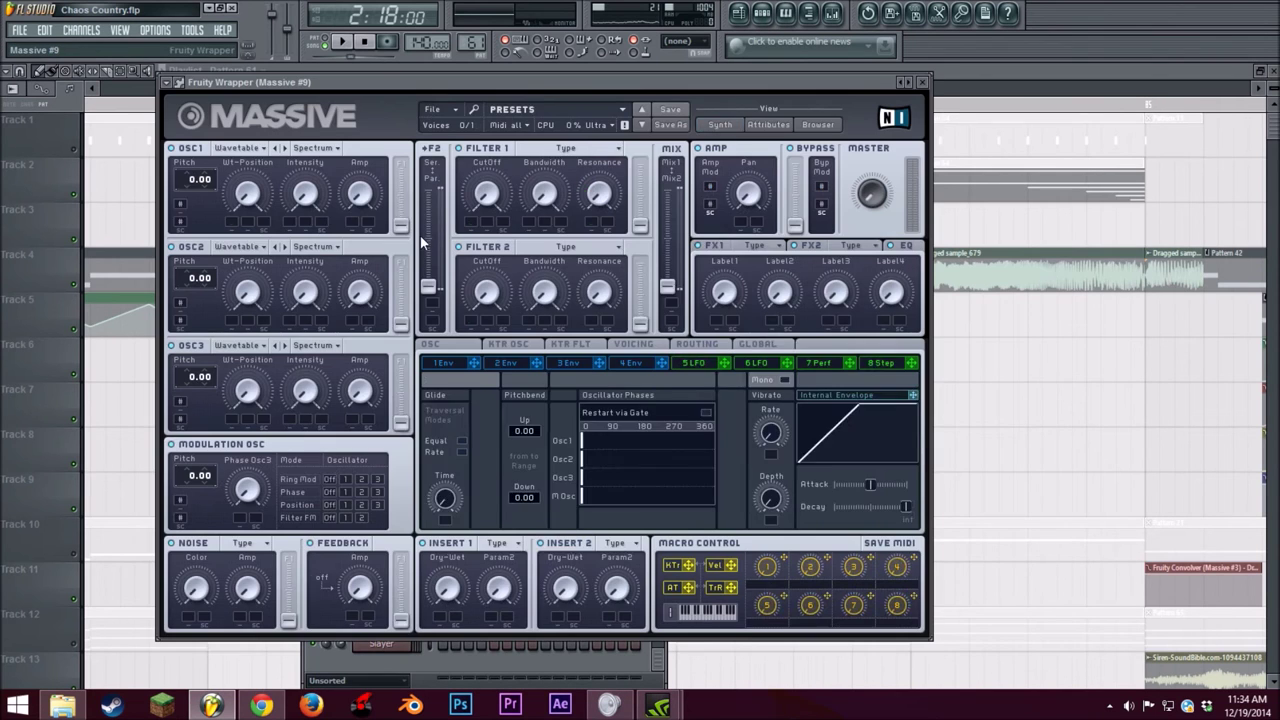
{"action": "left_click_drag", "start_coordinate": [429, 84], "coordinate": [380, 102]}
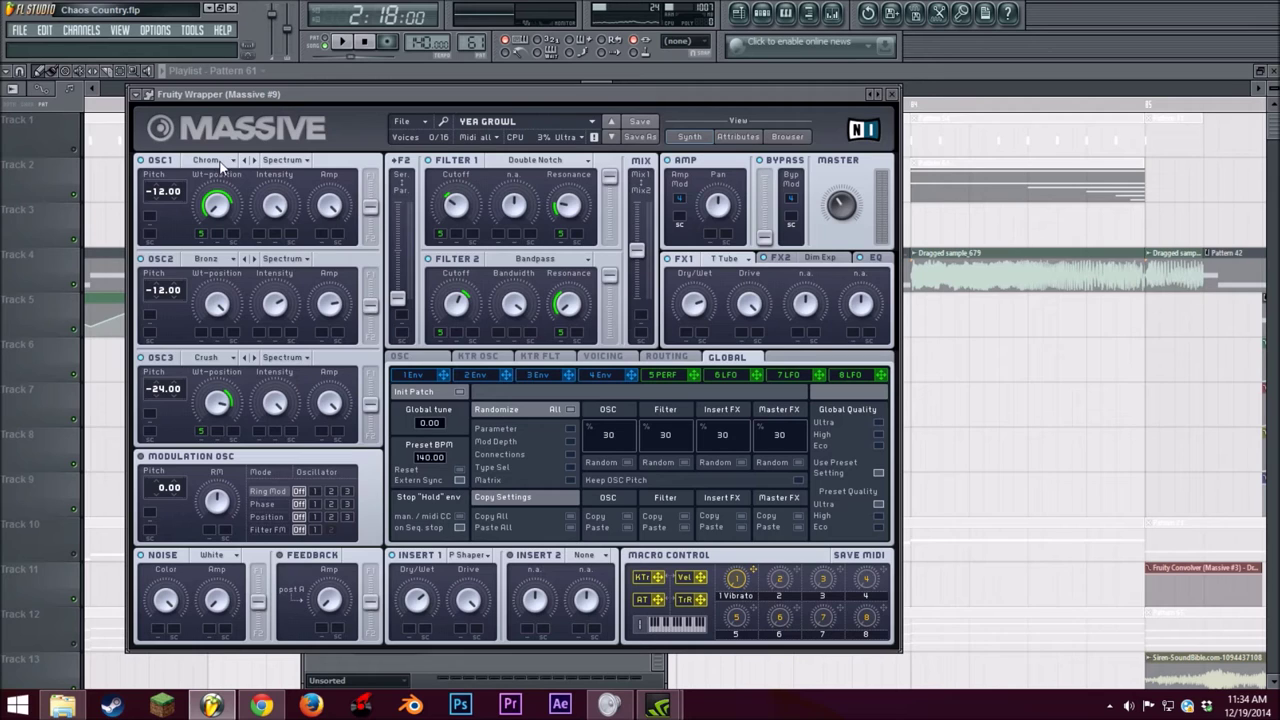
{"action": "left_click", "coordinate": [219, 365]}
{"action": "left_click", "coordinate": [217, 362]}
{"action": "left_click", "coordinate": [660, 376]}
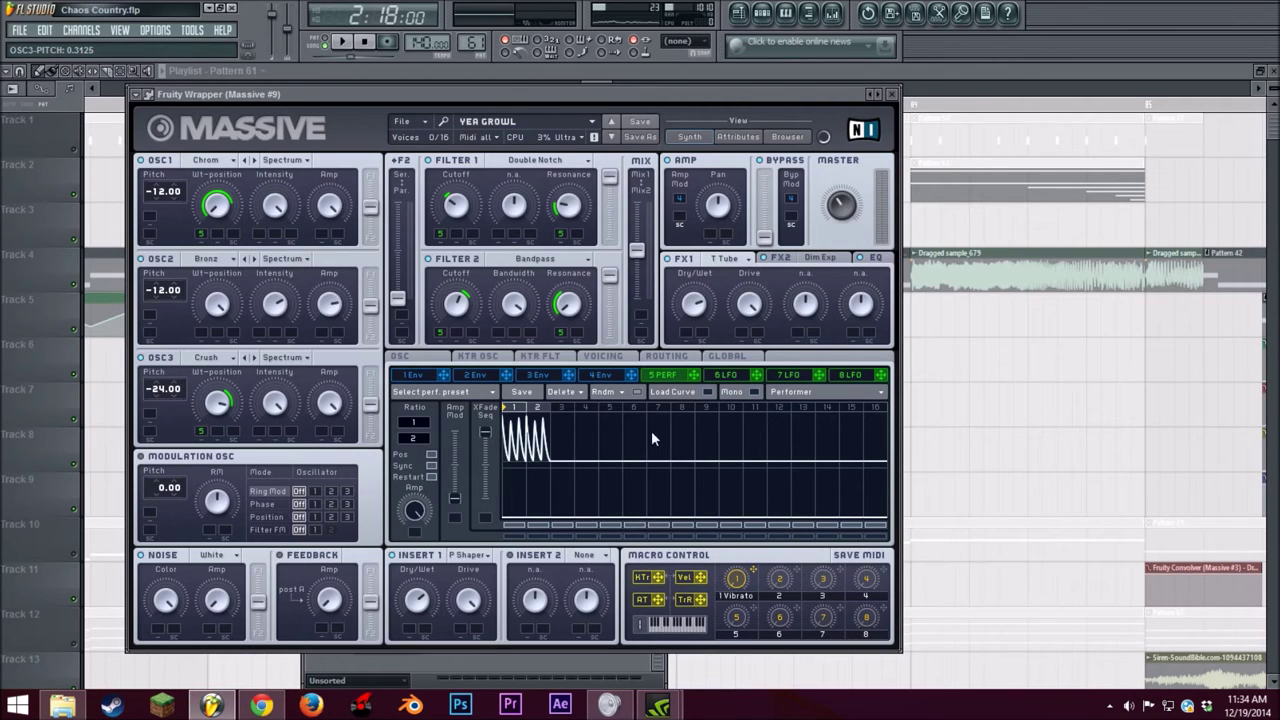
{"action": "key", "text": "z"}
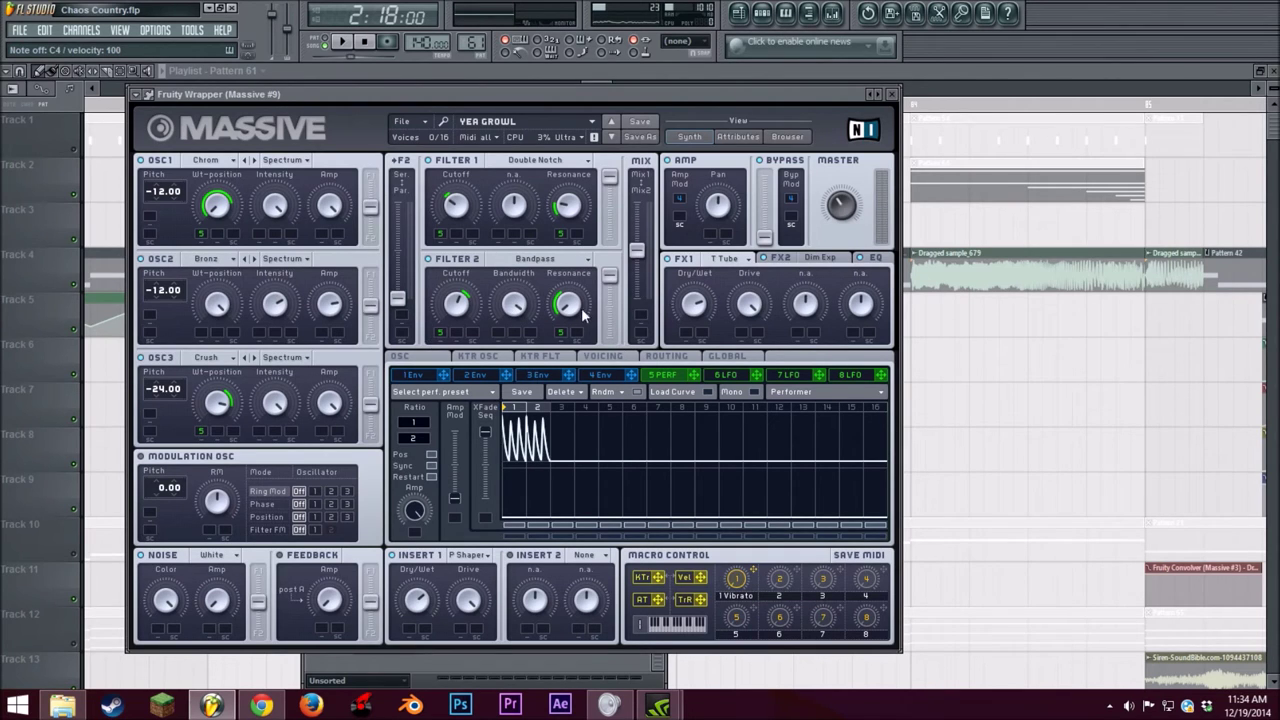
Step: Examine Massive #9's voicing settings, the FX1 effect type list, and the FX2 and EQ settings
{"action": "left_click", "coordinate": [603, 358]}
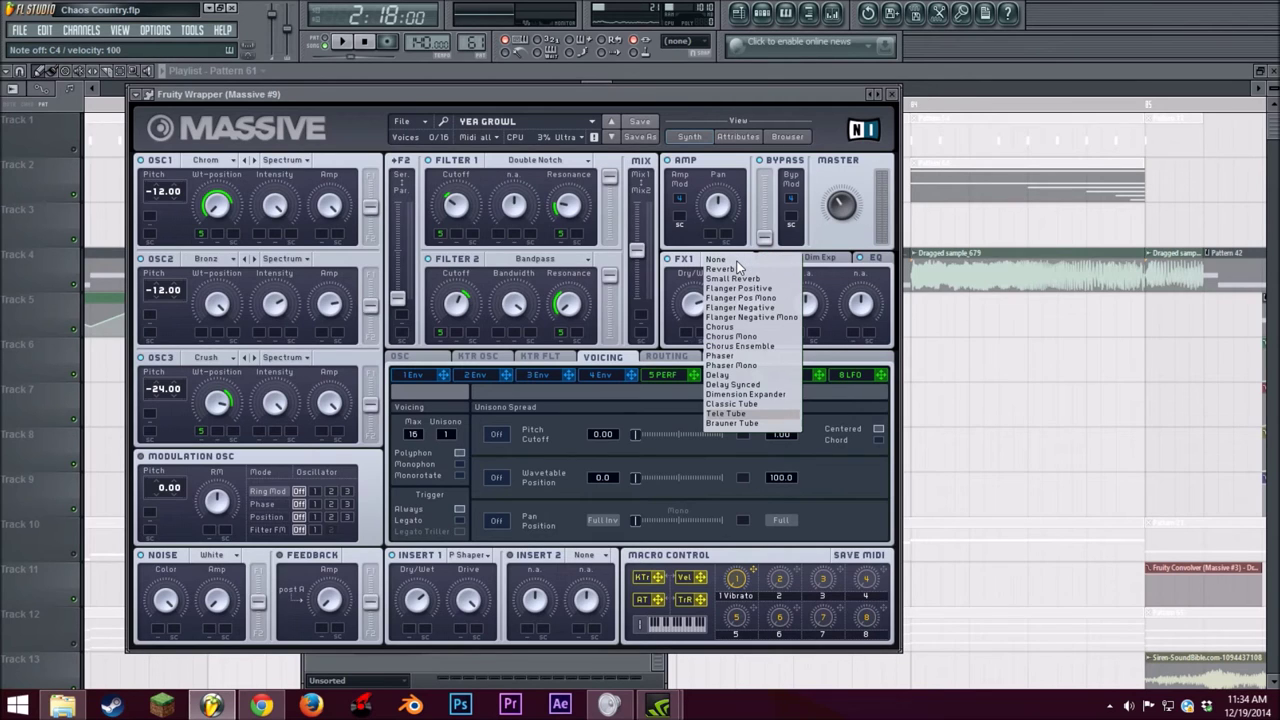
{"action": "left_click", "coordinate": [737, 261]}
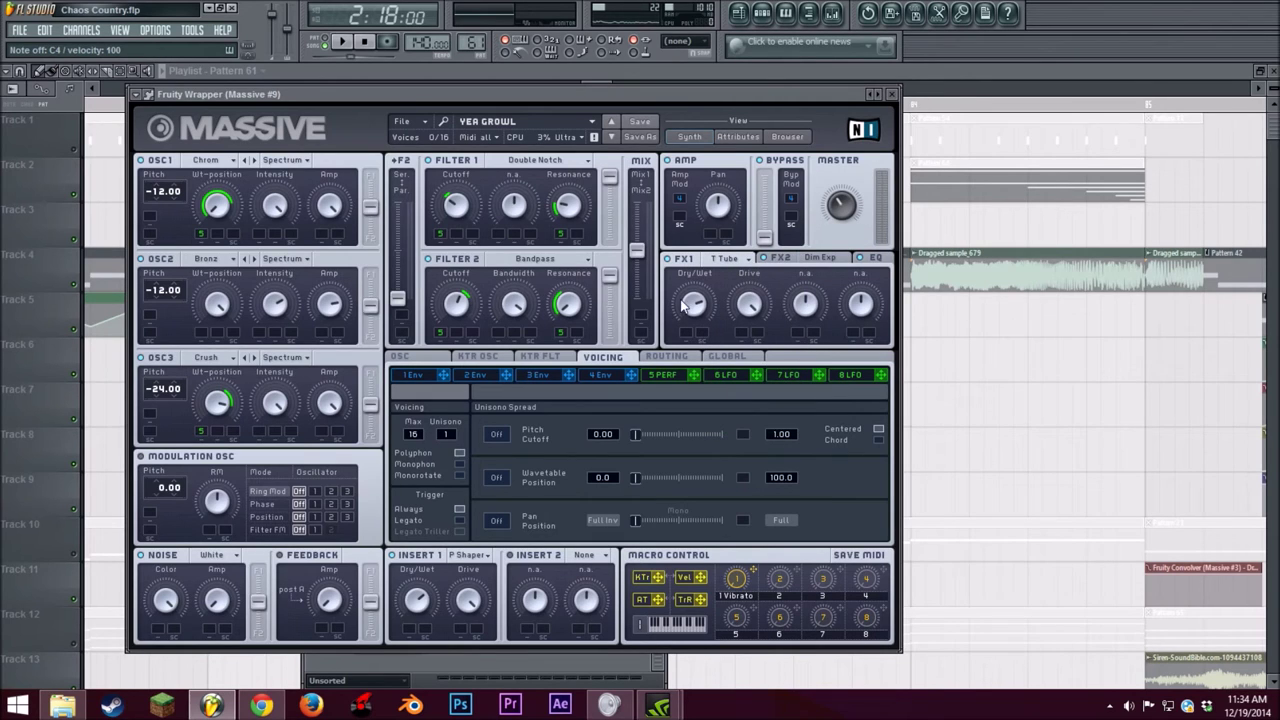
{"action": "left_click", "coordinate": [826, 262]}
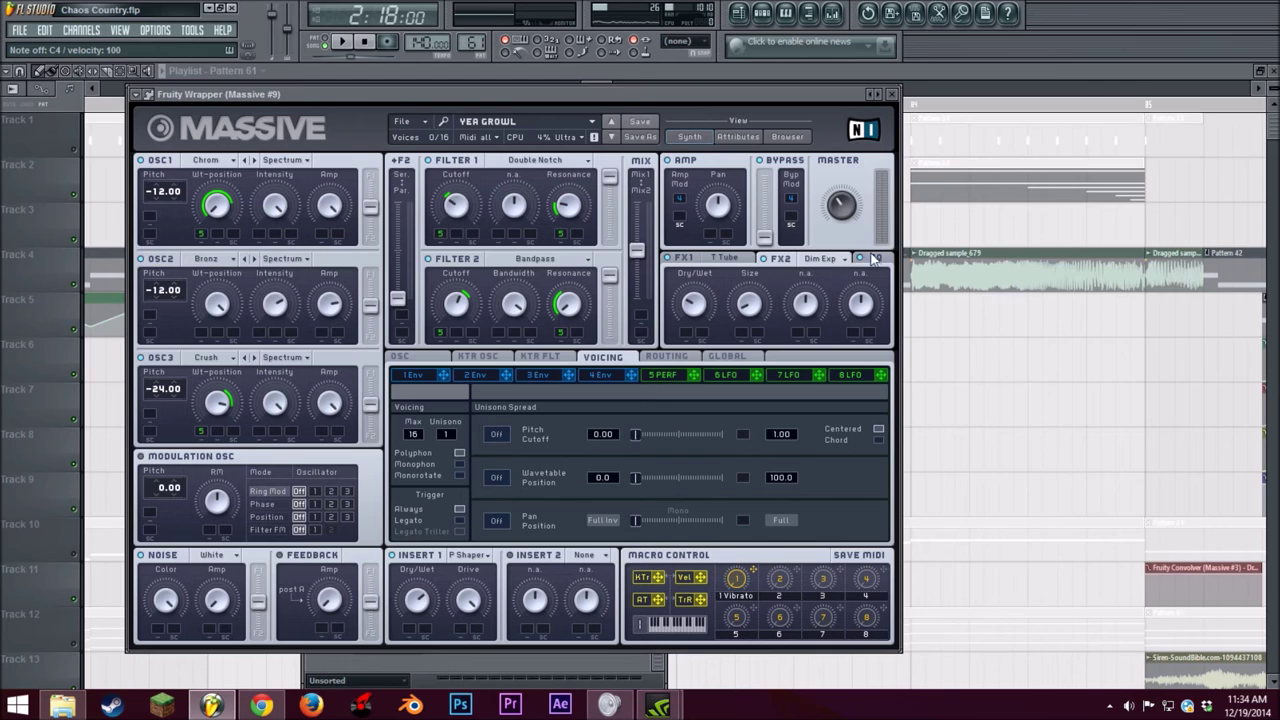
{"action": "left_click", "coordinate": [877, 259]}
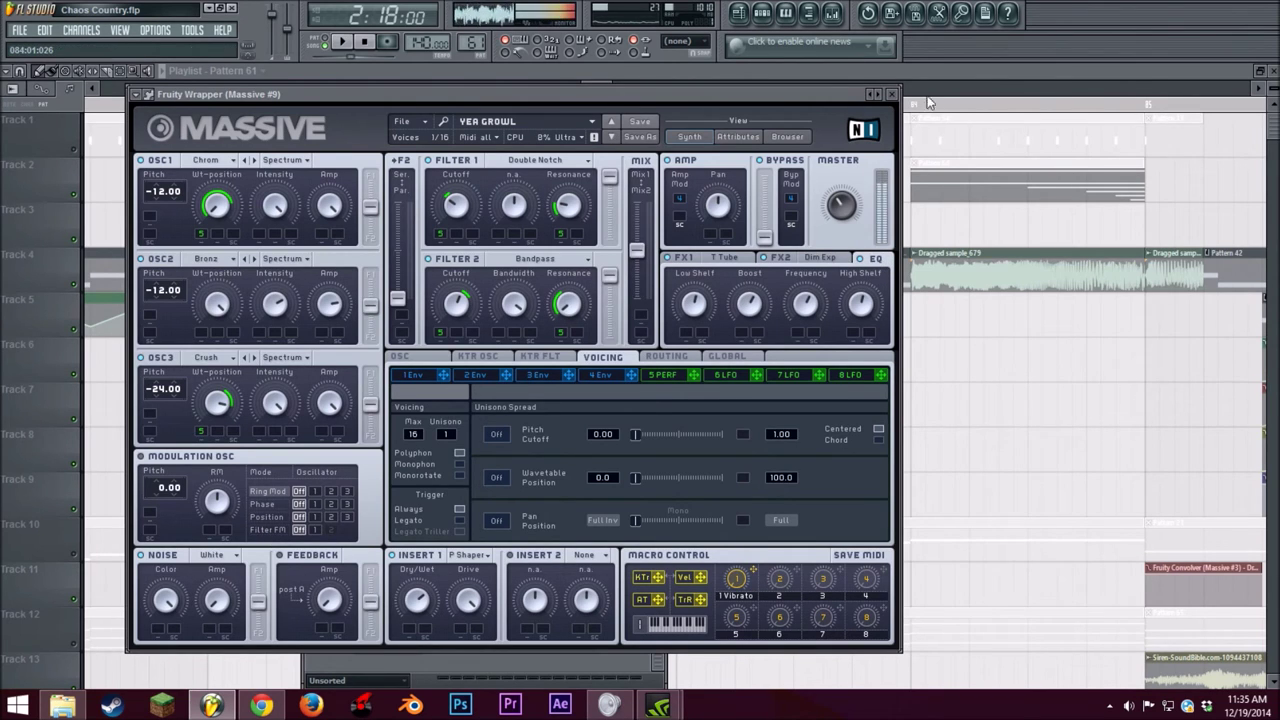
Step: Close the Massive #9 windows and play the song from bar 83 into the Dragged sample_679 clip
{"action": "left_click", "coordinate": [893, 95]}
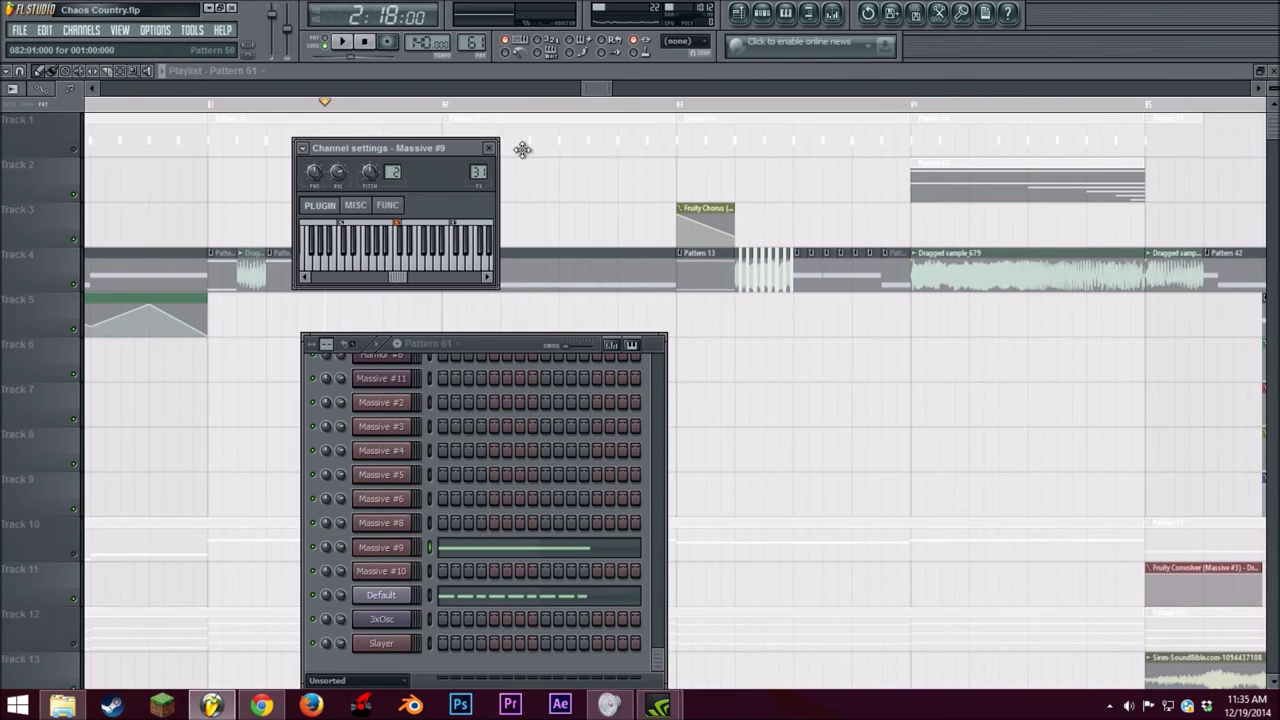
{"action": "left_click", "coordinate": [496, 148]}
{"action": "left_click_drag", "start_coordinate": [597, 91], "coordinate": [607, 93]}
{"action": "scroll", "coordinate": [363, 284], "scroll_direction": "down", "scroll_amount": 2}
{"action": "scroll", "coordinate": [363, 280], "scroll_direction": "up", "scroll_amount": 2}
{"action": "left_click", "coordinate": [367, 104]}
{"action": "left_click", "coordinate": [343, 43]}
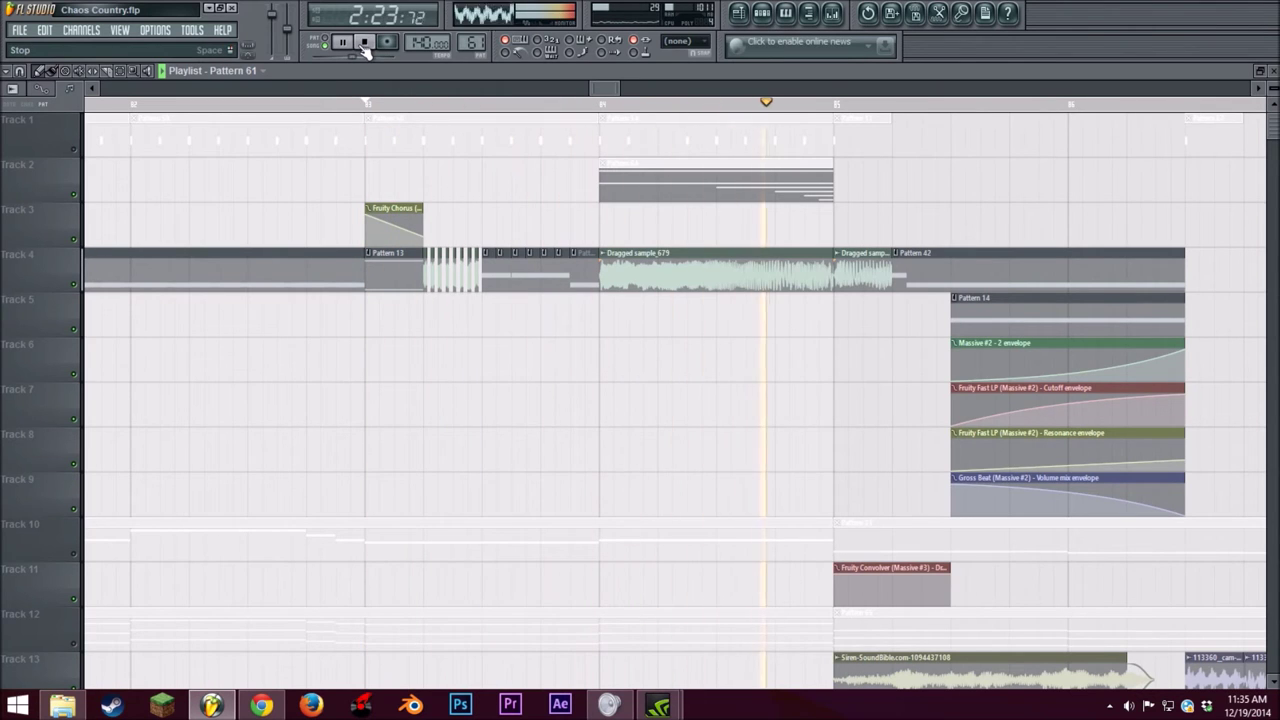
{"action": "left_click", "coordinate": [364, 43]}
Step: Move the song position to bar 84 and unmute the Pattern 64 clip on Track 2
{"action": "scroll", "coordinate": [608, 91], "scroll_direction": "right", "scroll_amount": 5}
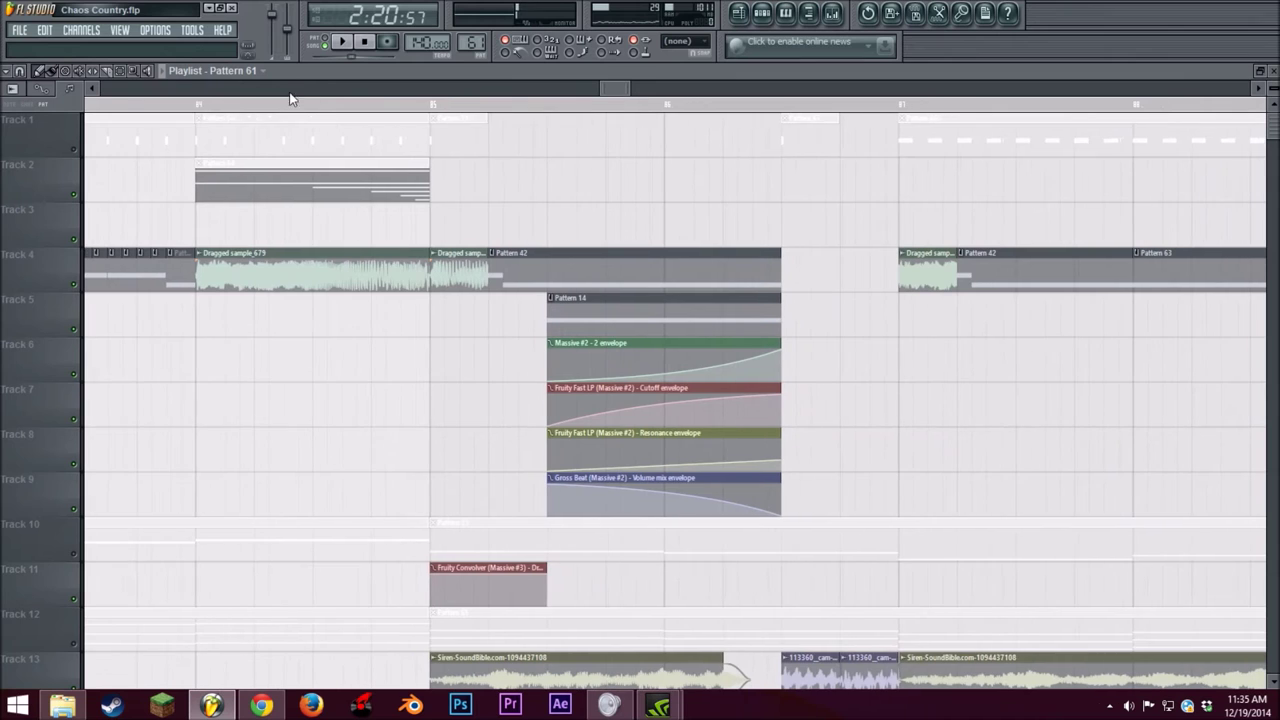
{"action": "left_click", "coordinate": [195, 106]}
{"action": "left_click", "coordinate": [79, 72]}
{"action": "left_click", "coordinate": [240, 177]}
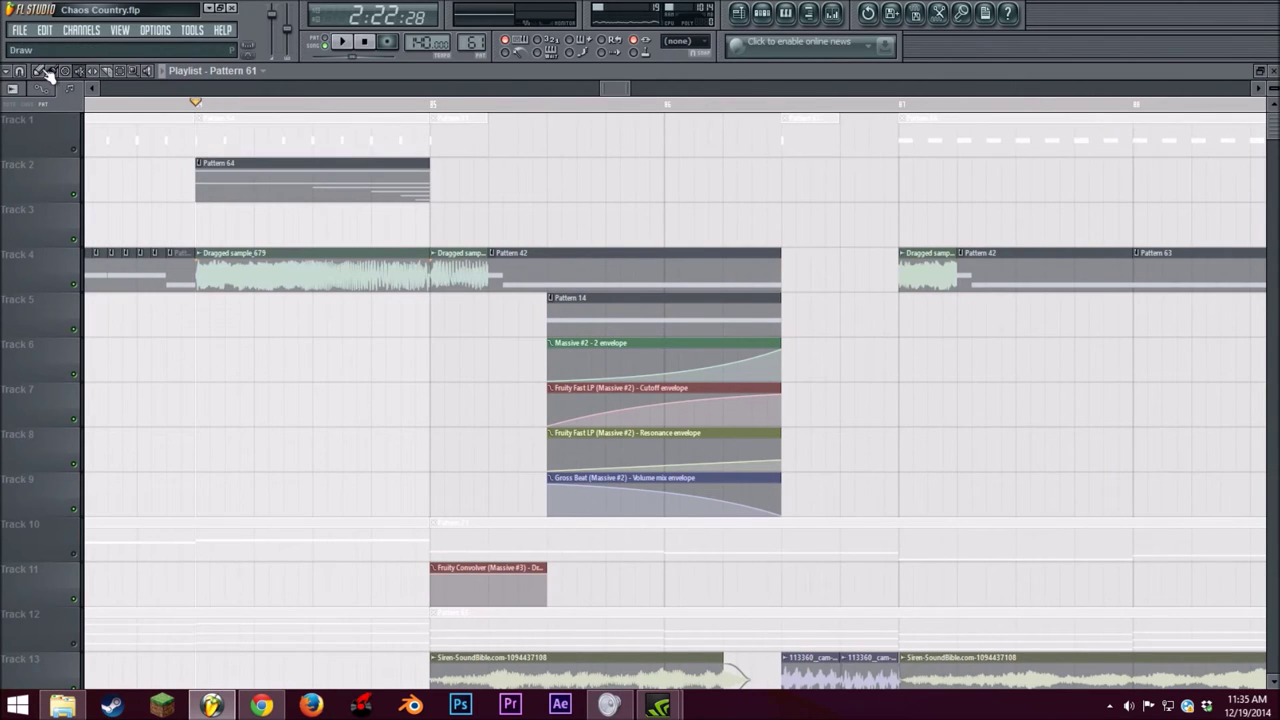
Step: Solo Track 2 and play the start of its Pattern 64 clip from bar 84
{"action": "right_click", "coordinate": [73, 194]}
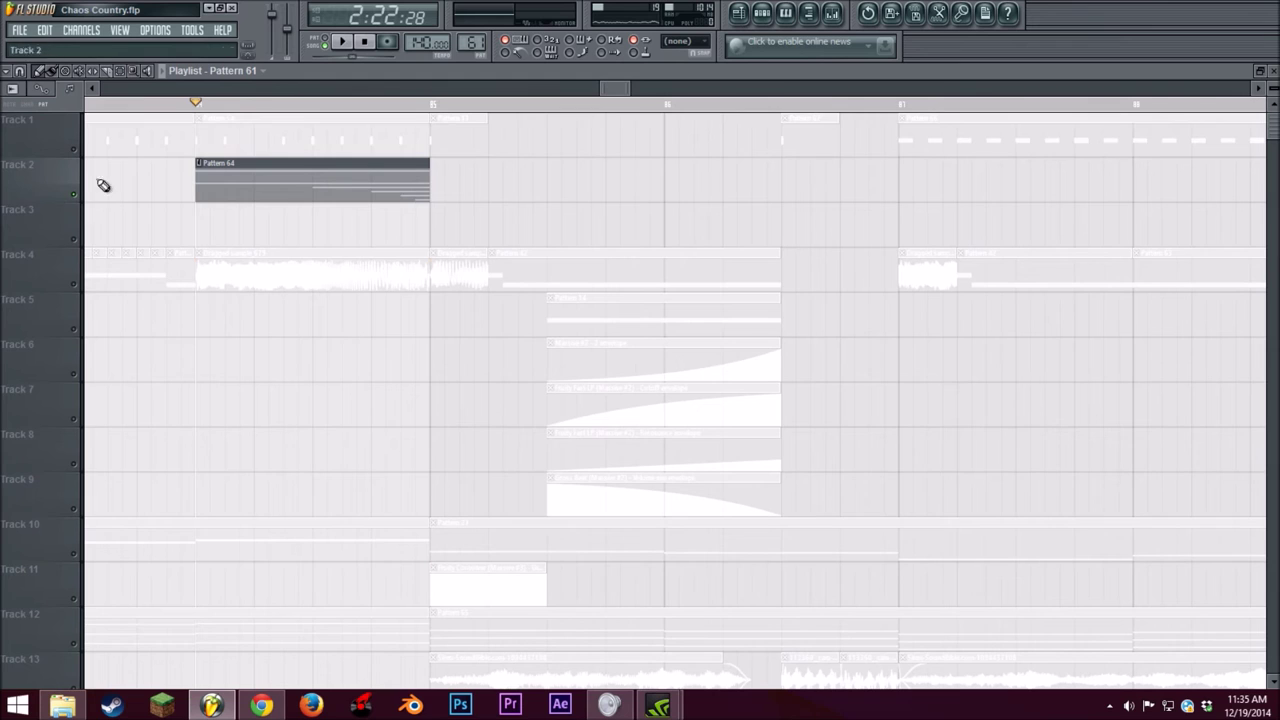
{"action": "left_click", "coordinate": [344, 45]}
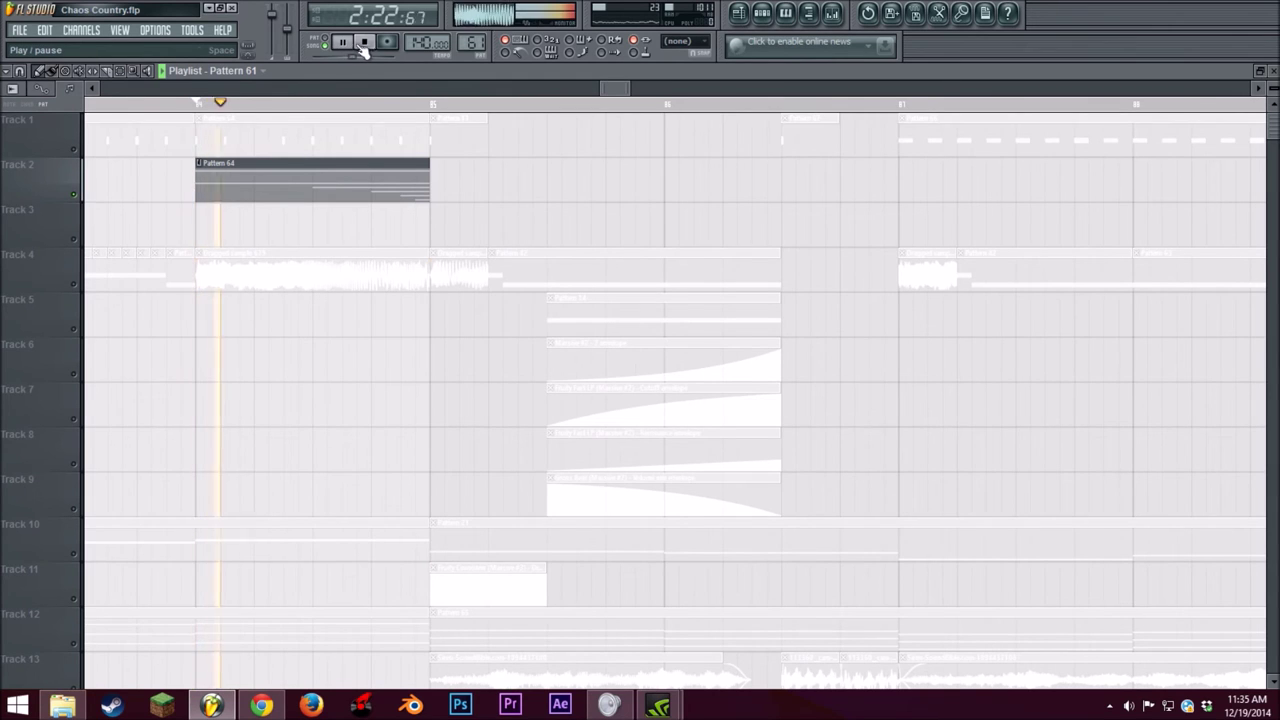
{"action": "left_click", "coordinate": [378, 50]}
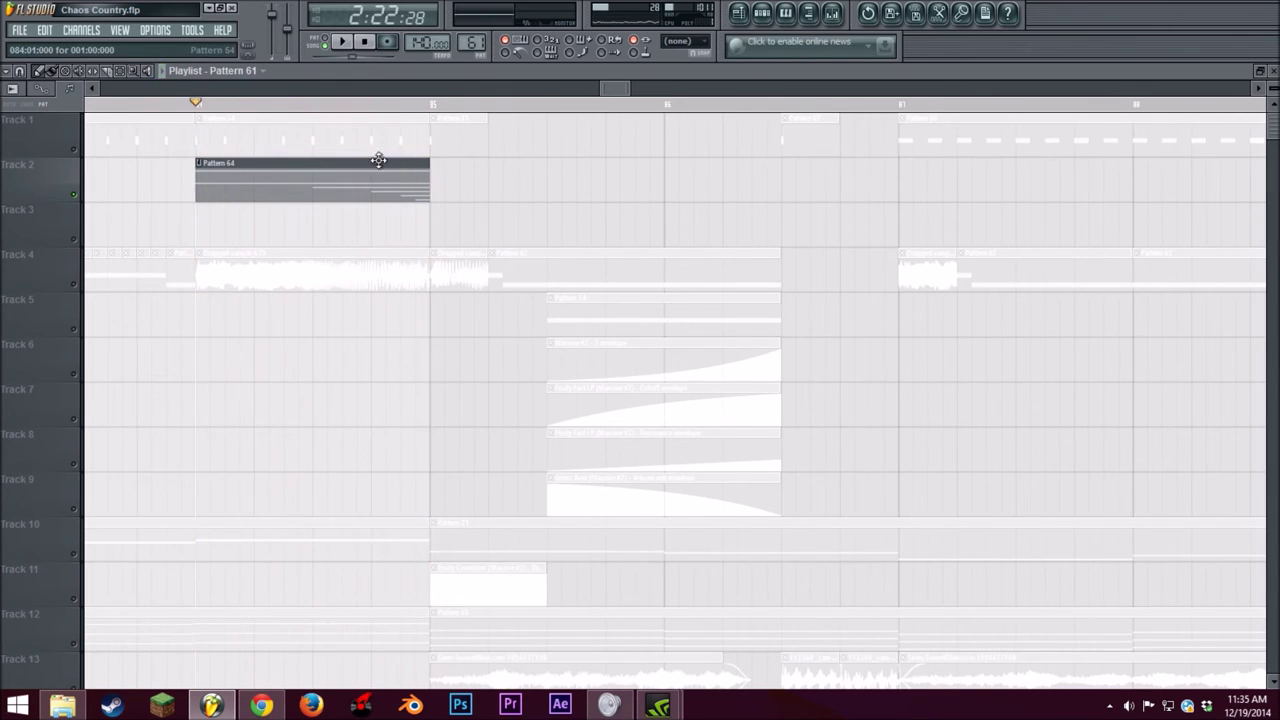
Step: Open Pattern 64 in the piano roll and examine the Resample Bass notes from the high octaves down to the lowest
{"action": "double_click", "coordinate": [375, 195]}
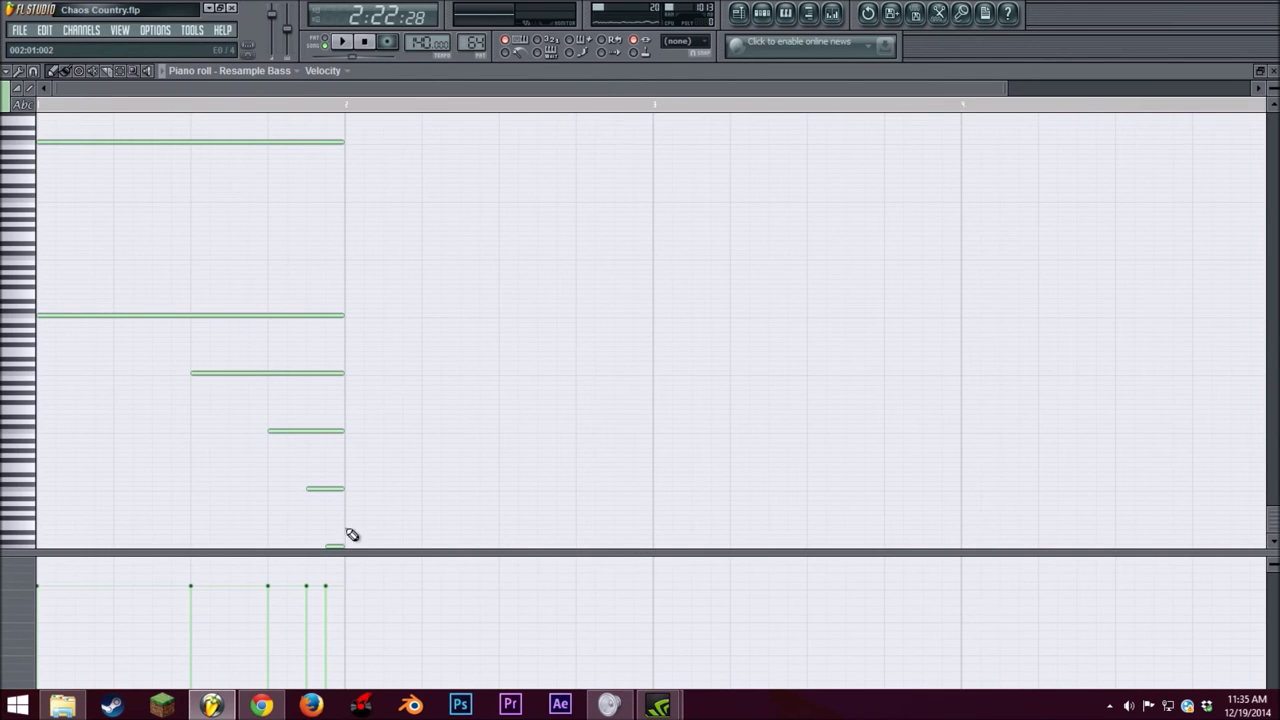
{"action": "left_click_drag", "start_coordinate": [1003, 82], "coordinate": [383, 84]}
{"action": "left_click_drag", "start_coordinate": [1273, 89], "coordinate": [1273, 102]}
{"action": "scroll", "coordinate": [680, 286], "scroll_direction": "up", "scroll_amount": 7}
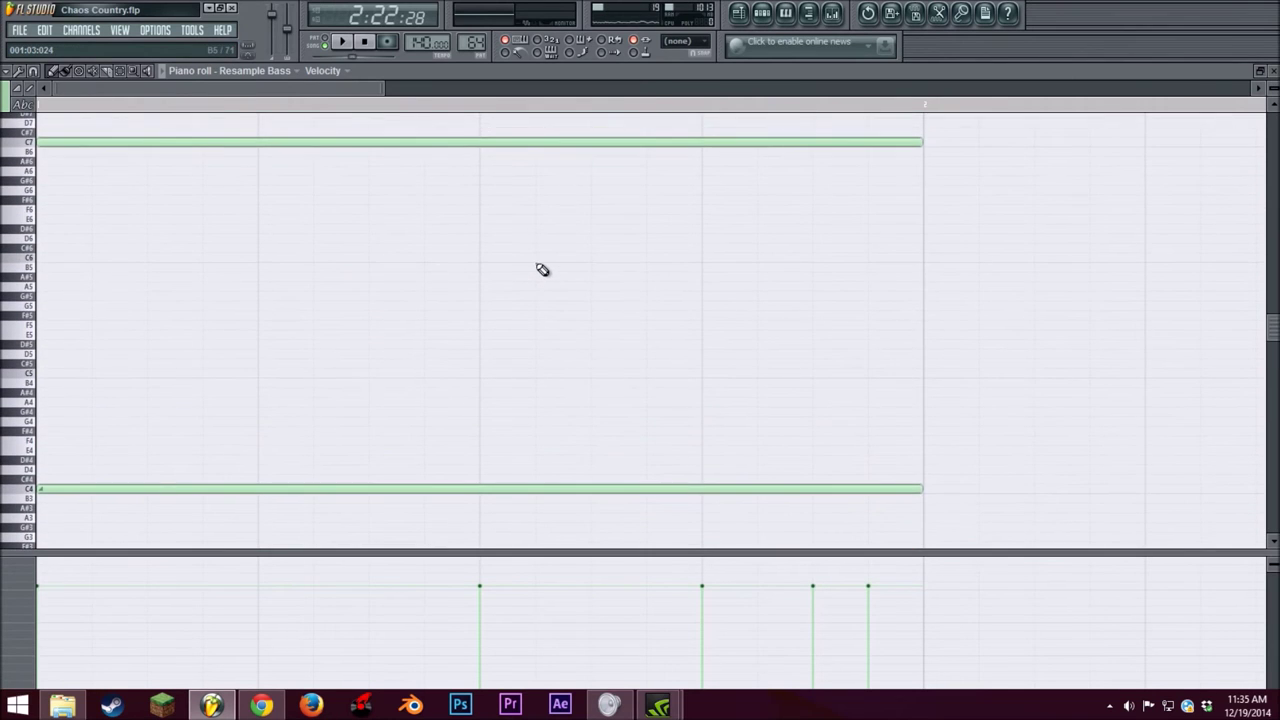
{"action": "scroll", "coordinate": [540, 270], "scroll_direction": "down", "scroll_amount": 10}
{"action": "scroll", "coordinate": [540, 267], "scroll_direction": "down", "scroll_amount": 1}
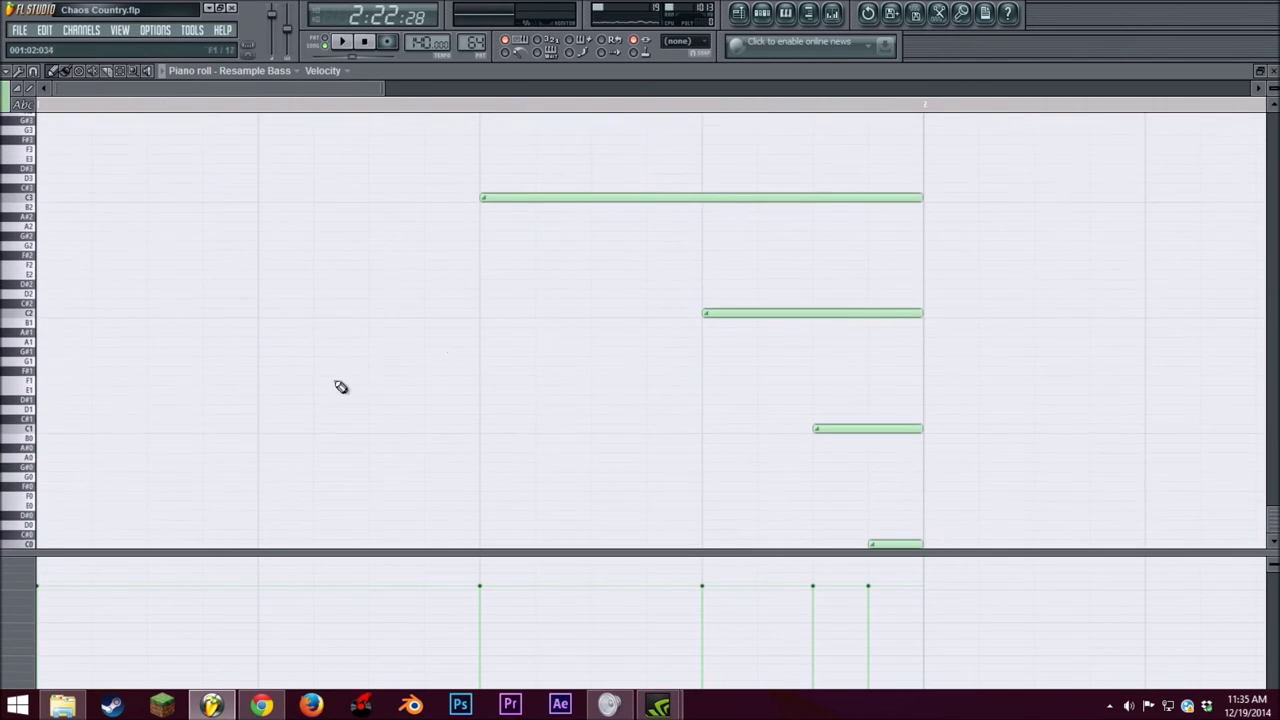
Step: Return to the playlist, replay the soloed Pattern 64 clip, and restore all the other tracks
{"action": "left_click", "coordinate": [738, 12]}
{"action": "left_click", "coordinate": [342, 46]}
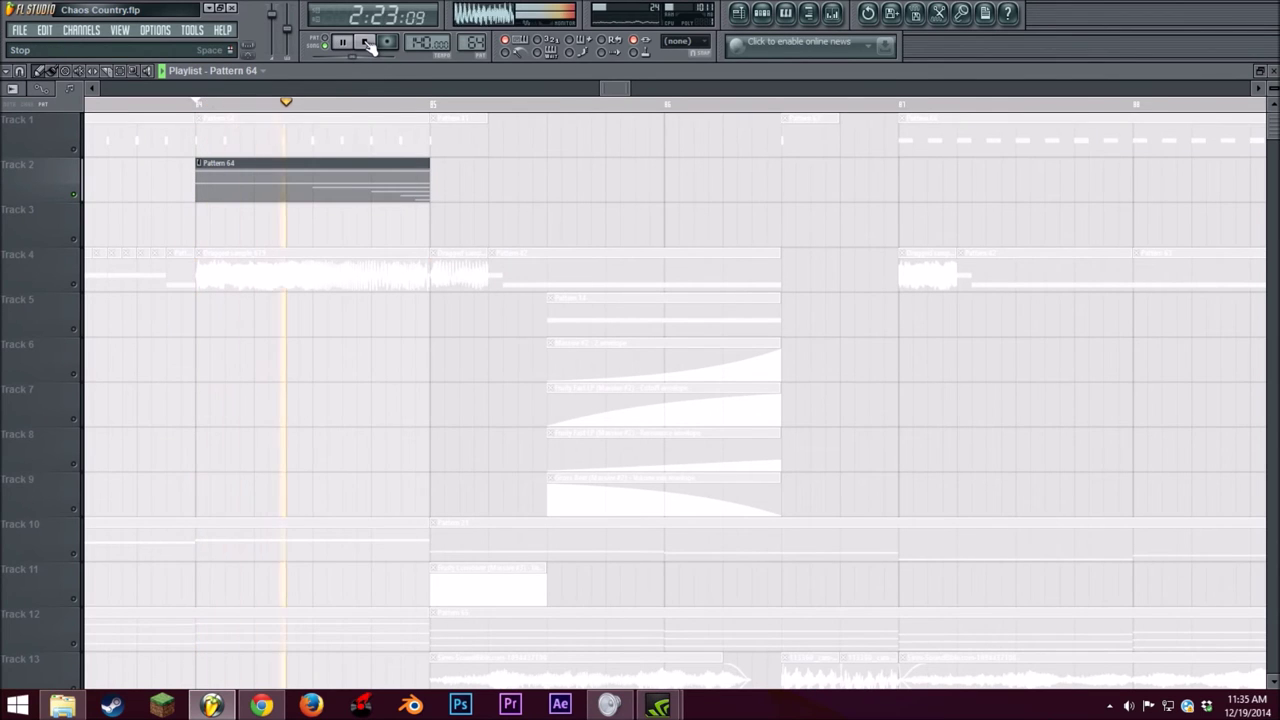
{"action": "left_click", "coordinate": [367, 44]}
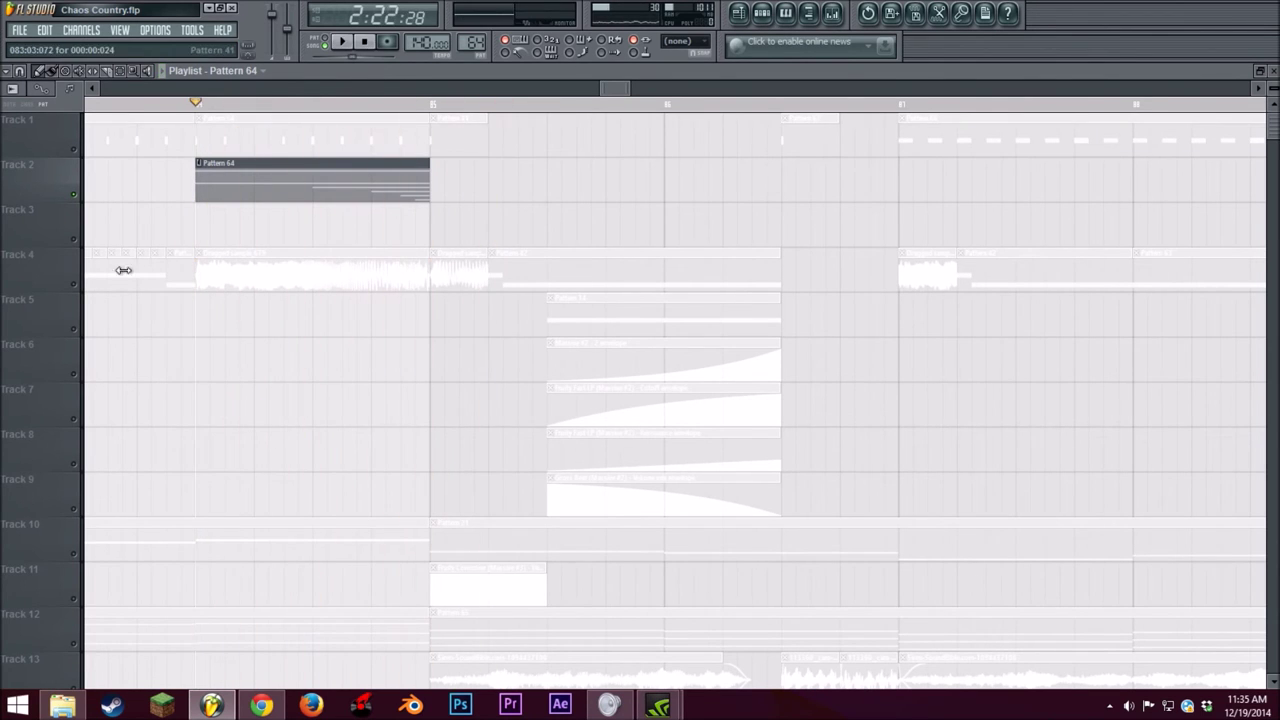
{"action": "scroll", "coordinate": [431, 283], "scroll_direction": "down", "scroll_amount": 4}
{"action": "scroll", "coordinate": [431, 283], "scroll_direction": "up", "scroll_amount": 4}
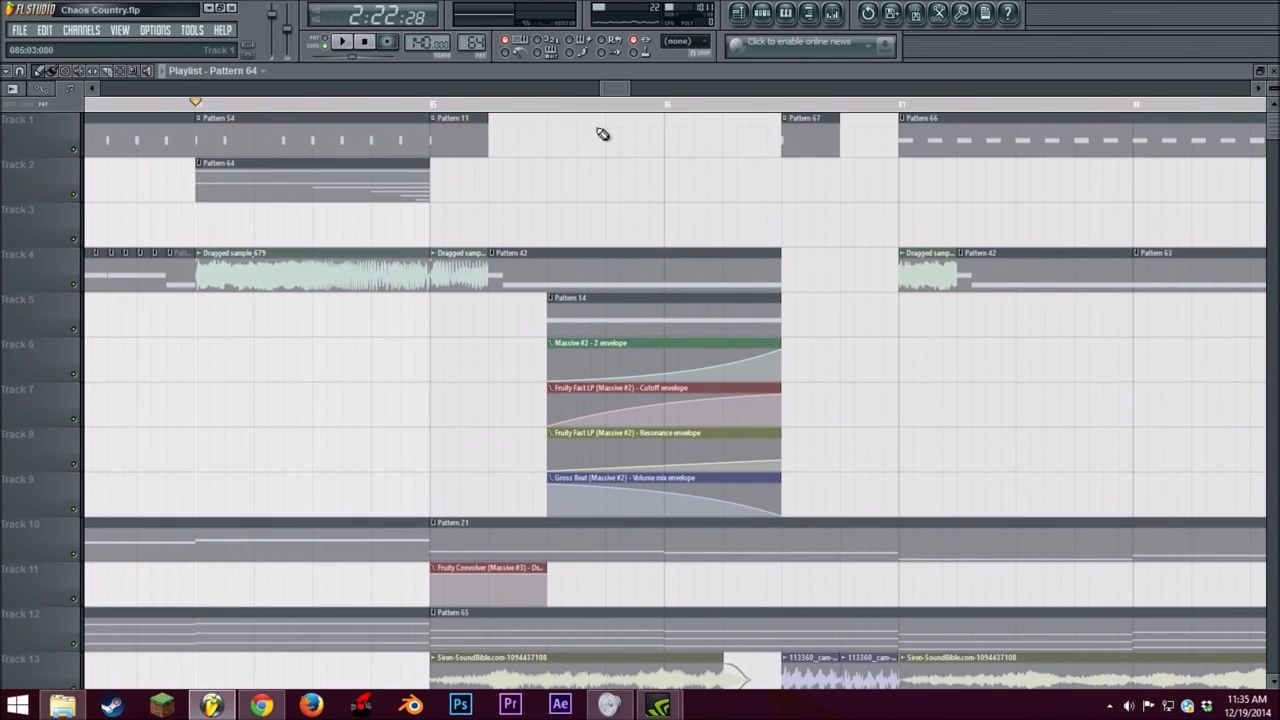
Step: Play the full arrangement from bar 85 past the start of bar 89 and stop playback
{"action": "mouse_move", "coordinate": [599, 84]}
{"action": "left_mouse_down"}
{"action": "mouse_move", "coordinate": [430, 84]}
{"action": "mouse_move", "coordinate": [533, 74]}
{"action": "mouse_move", "coordinate": [583, 93]}
{"action": "left_mouse_up"}
{"action": "left_click_drag", "start_coordinate": [723, 85], "coordinate": [663, 88]}
{"action": "left_click", "coordinate": [396, 104]}
{"action": "left_click", "coordinate": [341, 41]}
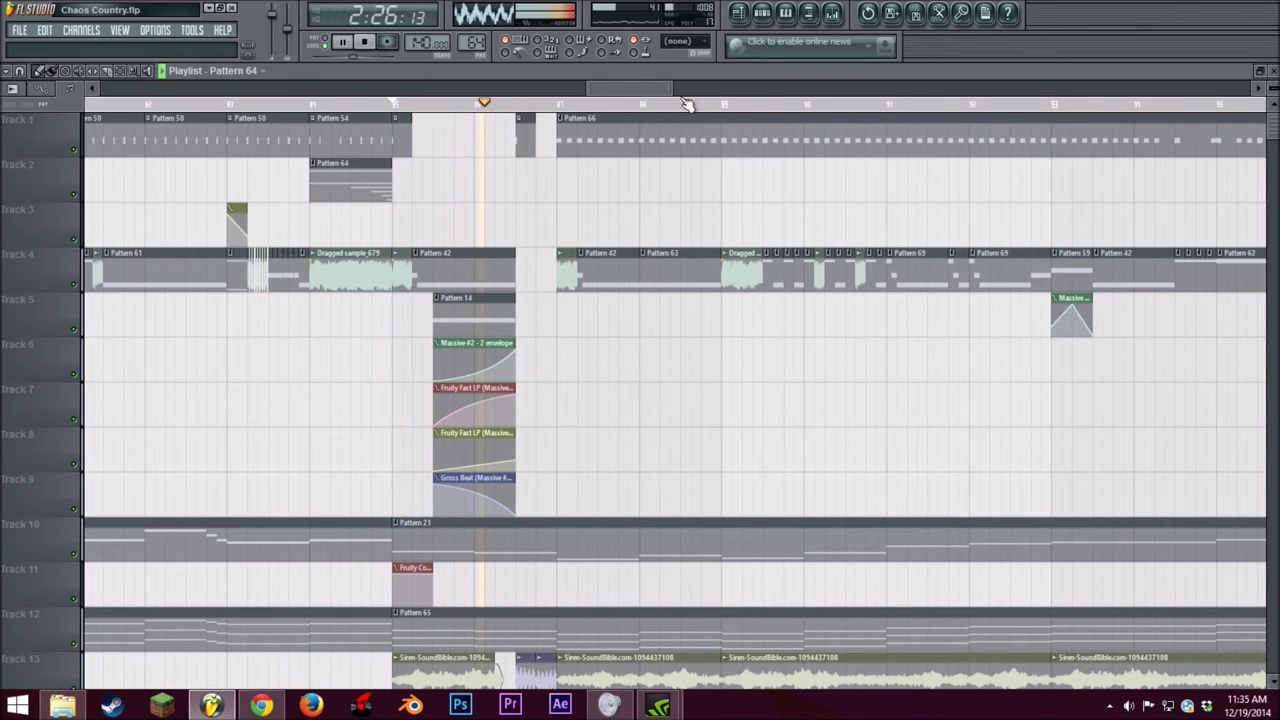
{"action": "left_click_drag", "start_coordinate": [653, 88], "coordinate": [662, 88]}
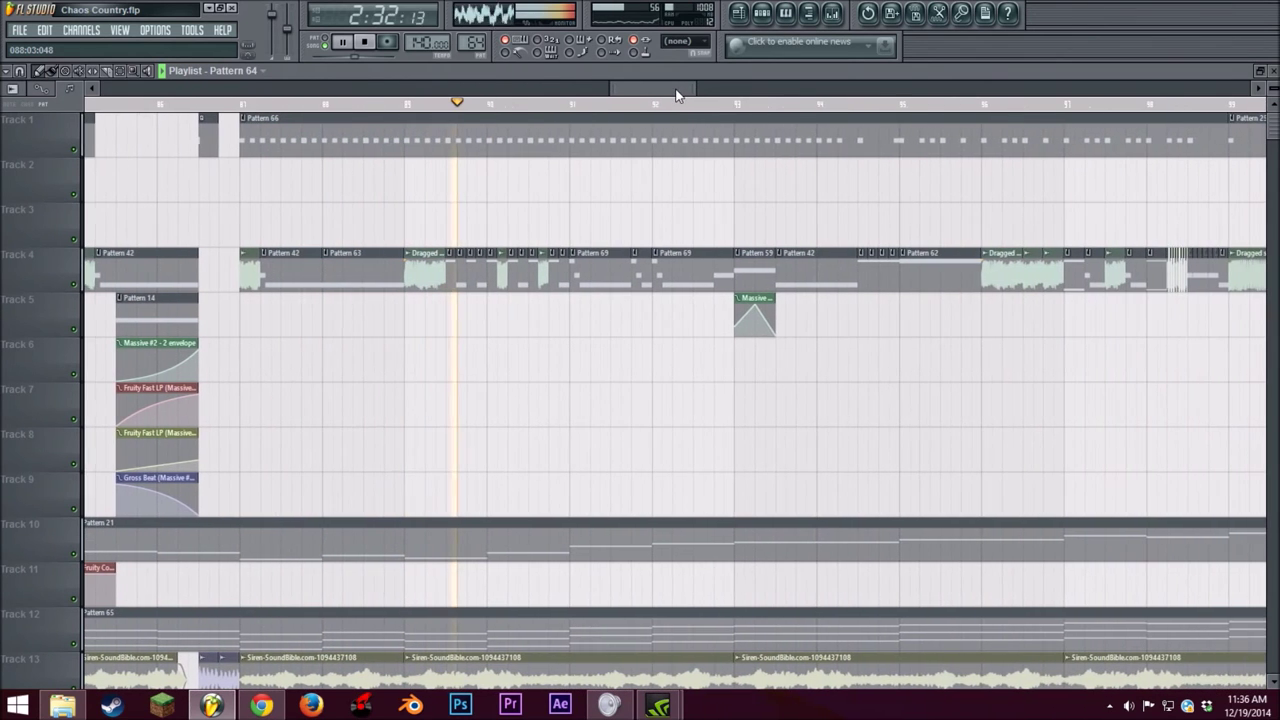
{"action": "left_click", "coordinate": [366, 44]}
Step: Move the song position to bar 91, open Pattern 69's Massive #11 notes in the piano roll, and play the pattern
{"action": "left_click", "coordinate": [570, 105]}
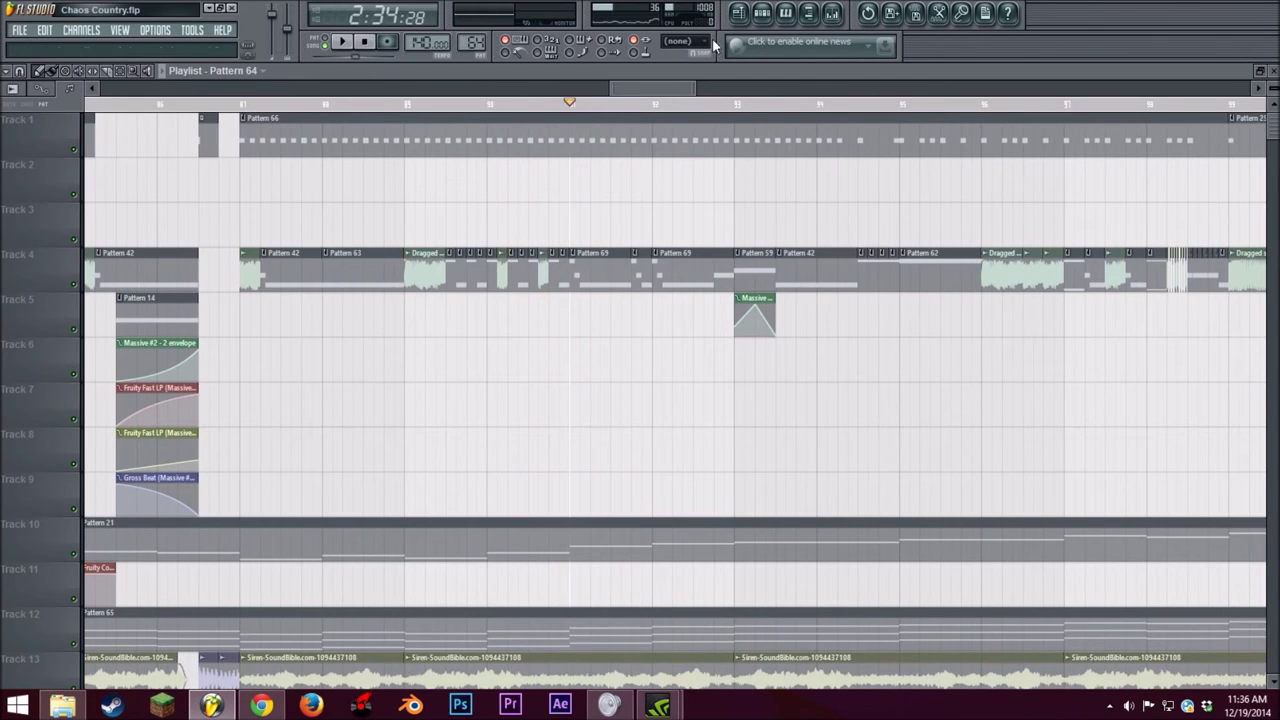
{"action": "double_click", "coordinate": [605, 268]}
{"action": "left_click", "coordinate": [341, 44]}
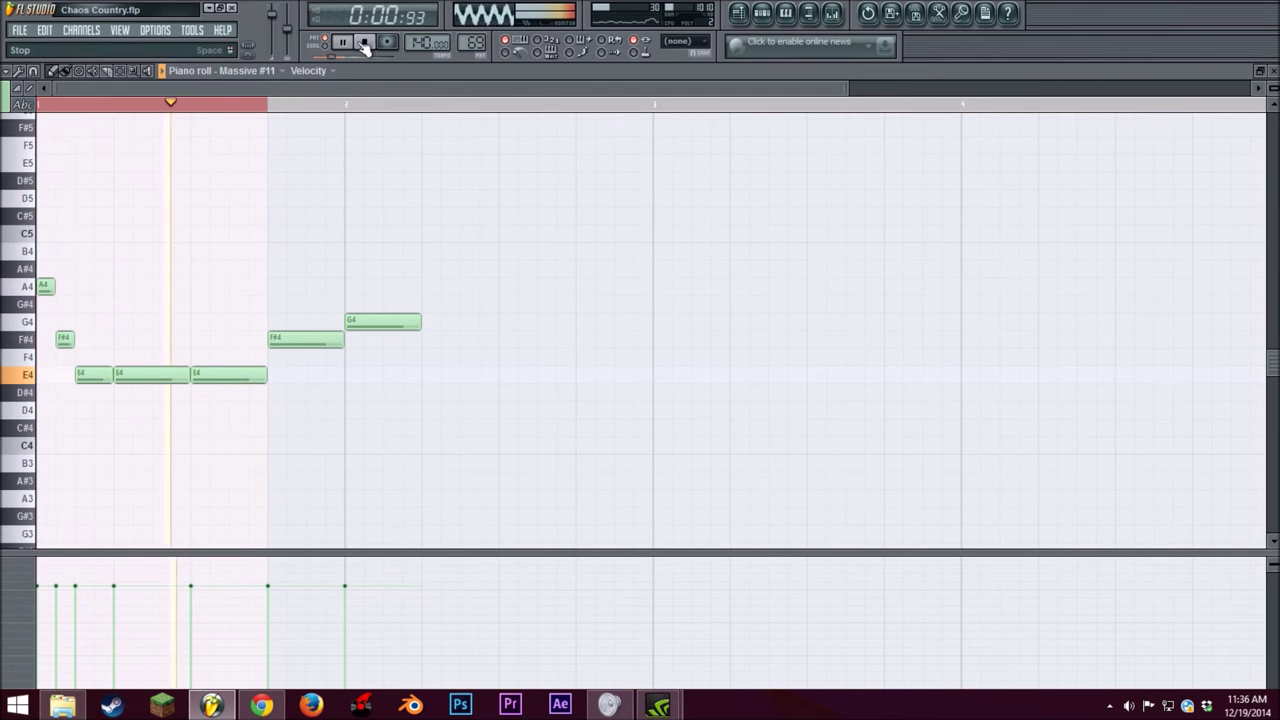
{"action": "left_click", "coordinate": [365, 44]}
Step: Open the Massive #11 synth with the AH SCREAM preset from the channel list and sound several test notes
{"action": "left_click", "coordinate": [763, 13]}
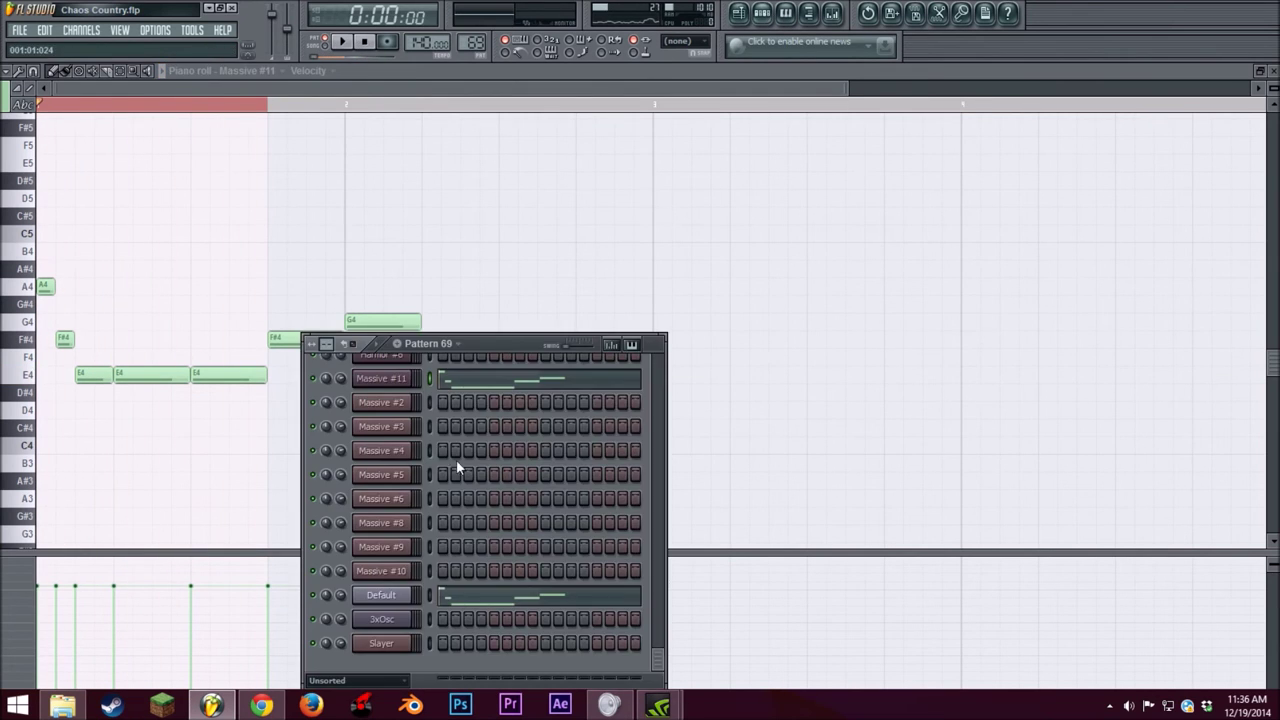
{"action": "left_click", "coordinate": [395, 386]}
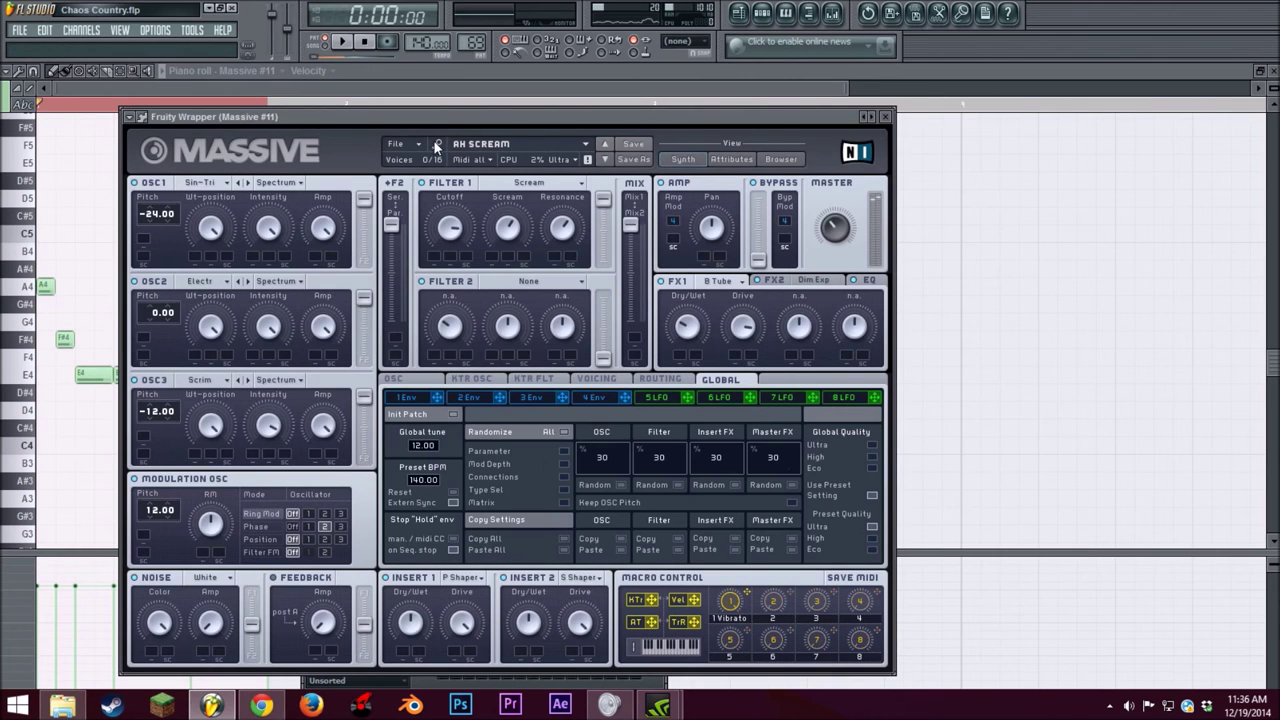
{"action": "left_click_drag", "start_coordinate": [454, 116], "coordinate": [454, 86]}
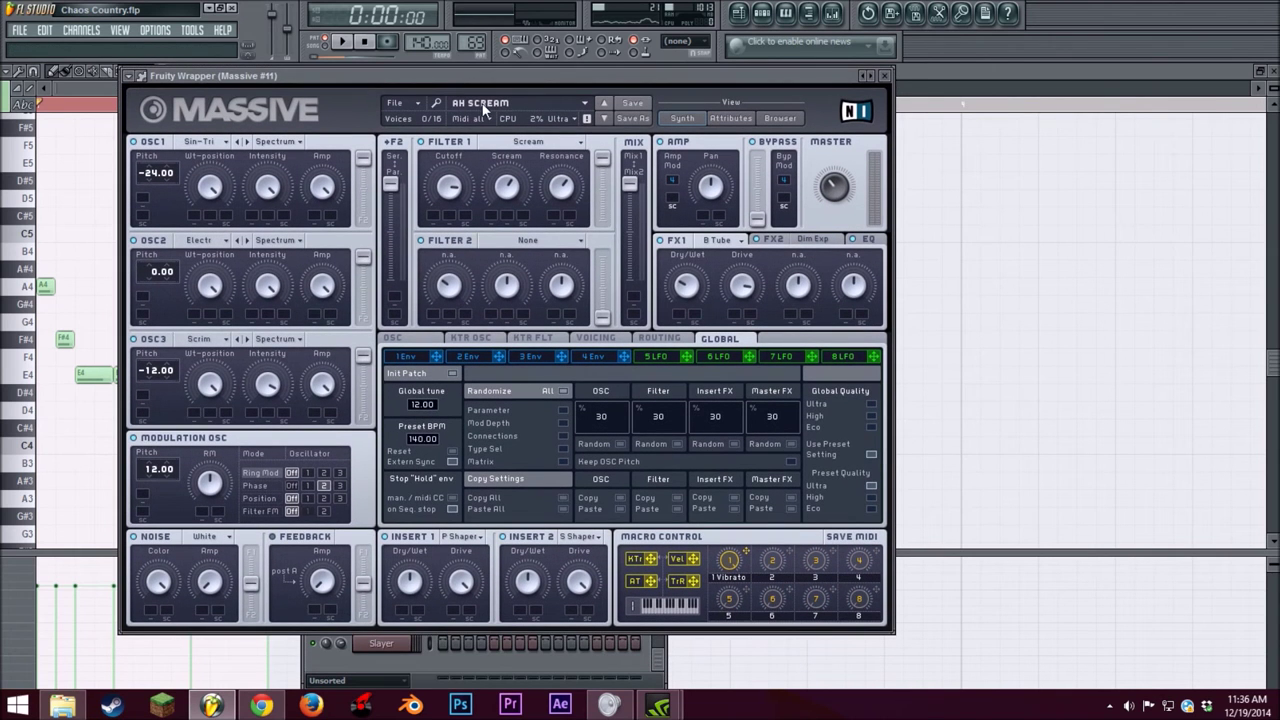
{"action": "key", "text": "g"}
{"action": "key", "text": "e"}
{"action": "key", "text": "v"}
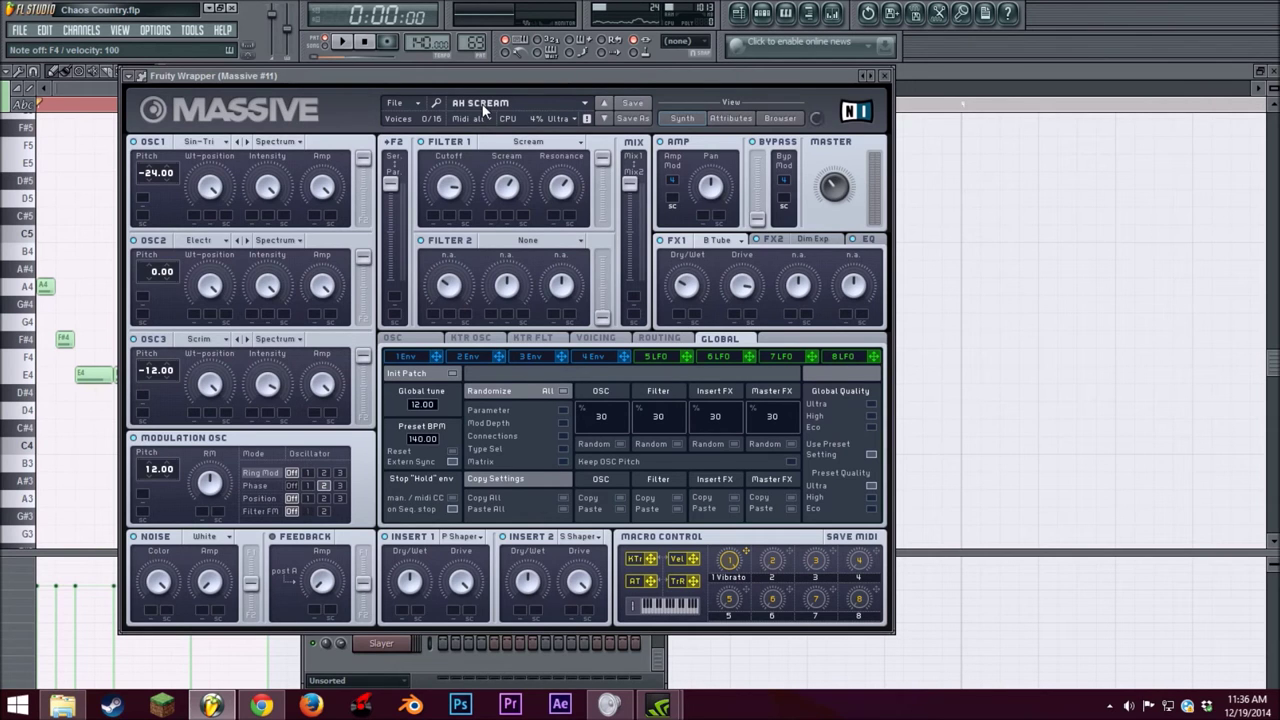
Step: Examine the wavetable lists of Massive #11's three oscillators without changing the selected wavetables
{"action": "left_click_drag", "start_coordinate": [256, 79], "coordinate": [416, 103]}
{"action": "left_click", "coordinate": [363, 170]}
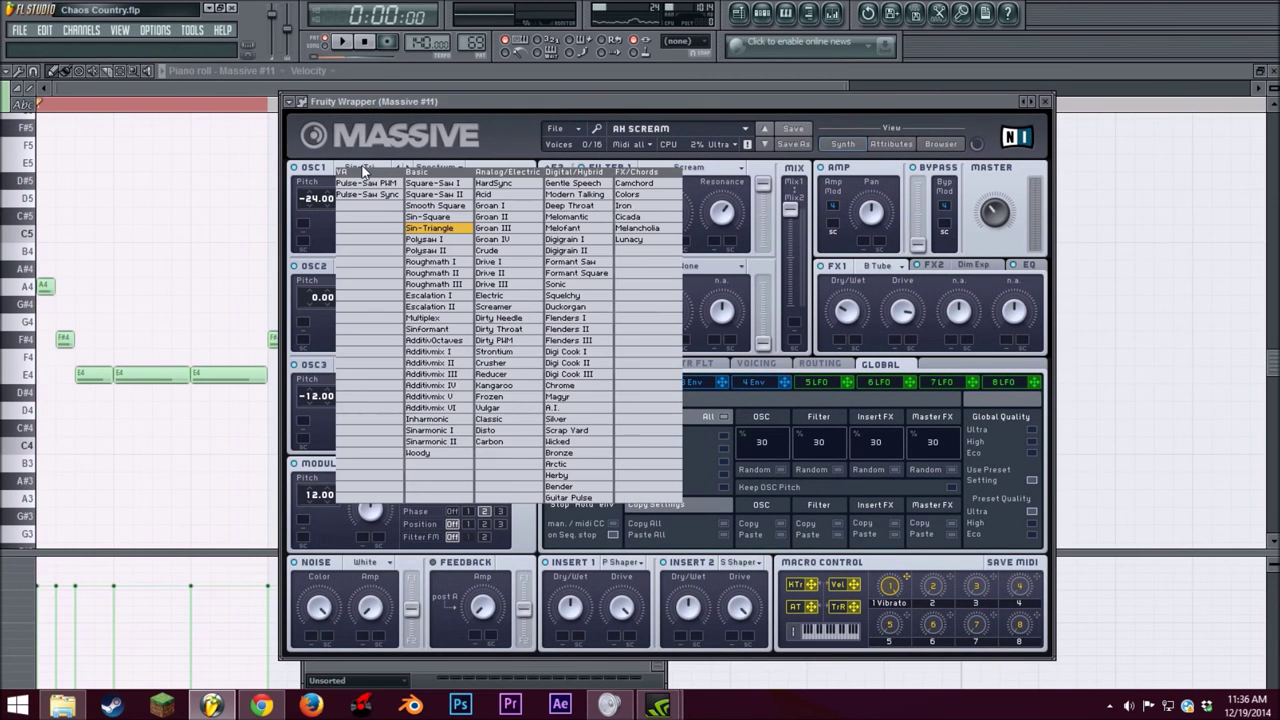
{"action": "left_click", "coordinate": [466, 117]}
{"action": "left_click", "coordinate": [360, 267]}
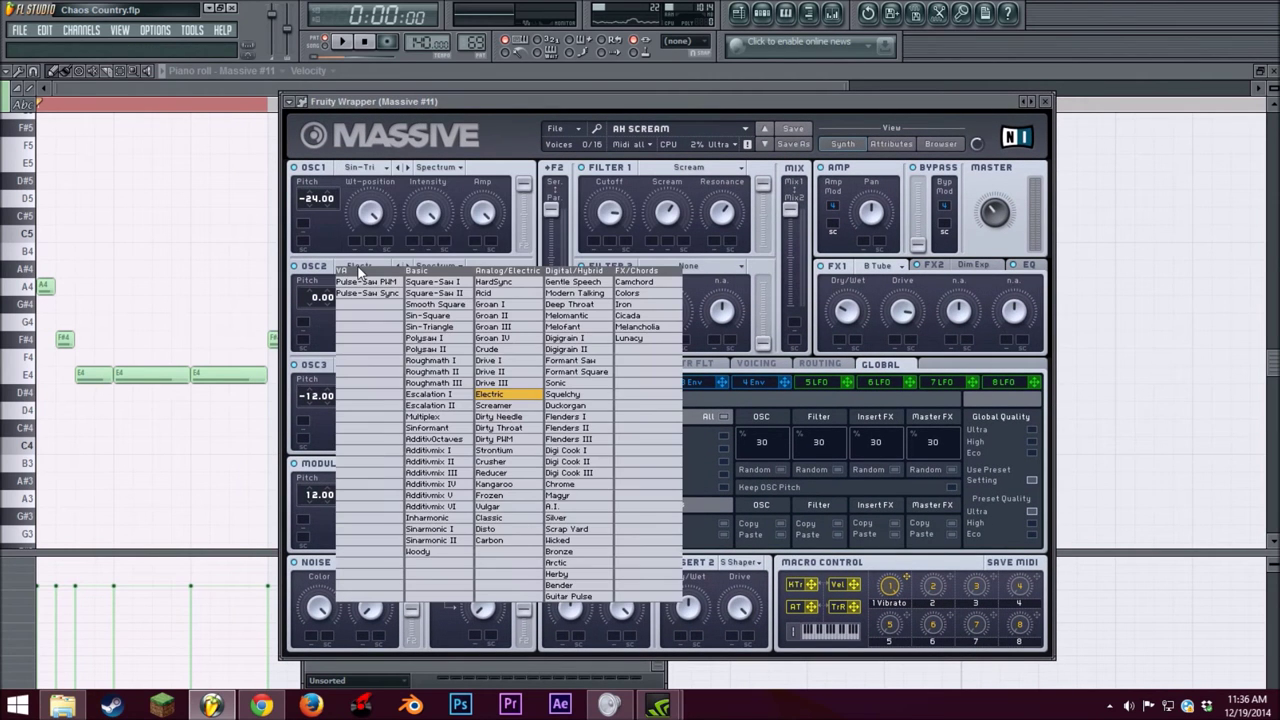
{"action": "left_click", "coordinate": [498, 125]}
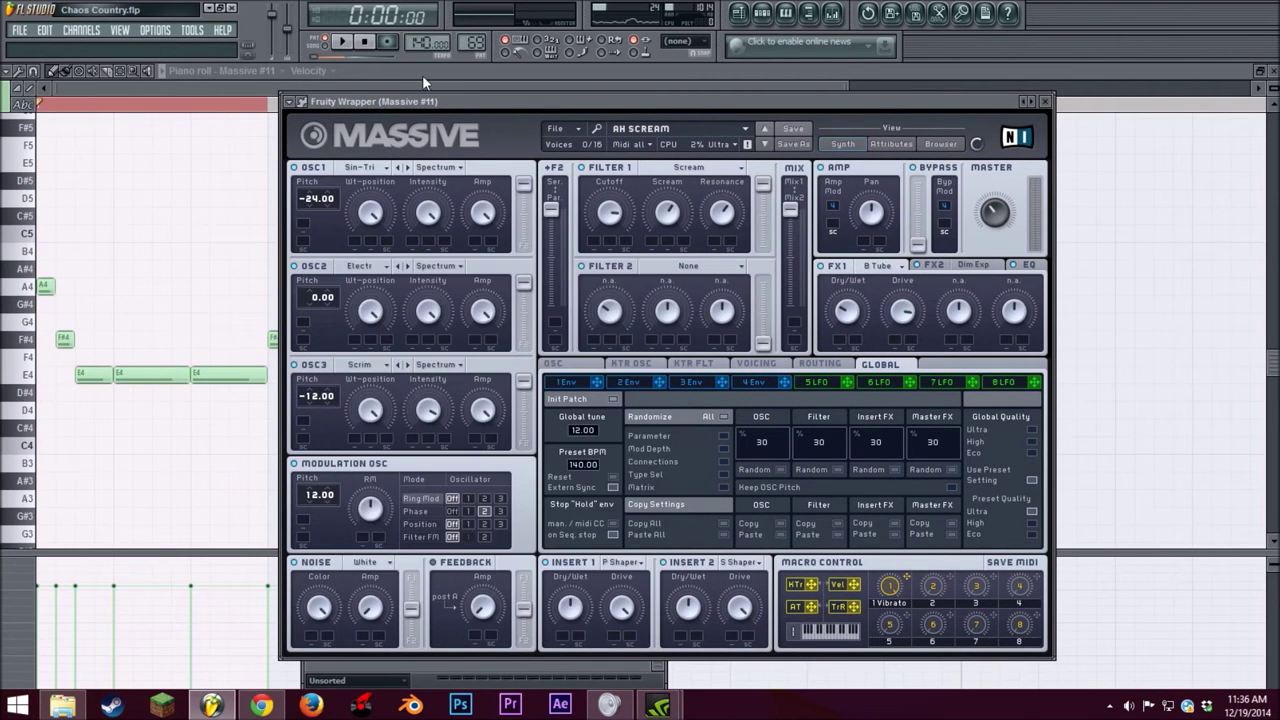
{"action": "left_click", "coordinate": [358, 366]}
{"action": "left_click", "coordinate": [525, 133]}
Step: Show the modulation oscillator's Phase amount and examine the Insert 2 shaper type in Massive #11
{"action": "left_click_drag", "start_coordinate": [511, 102], "coordinate": [396, 71]}
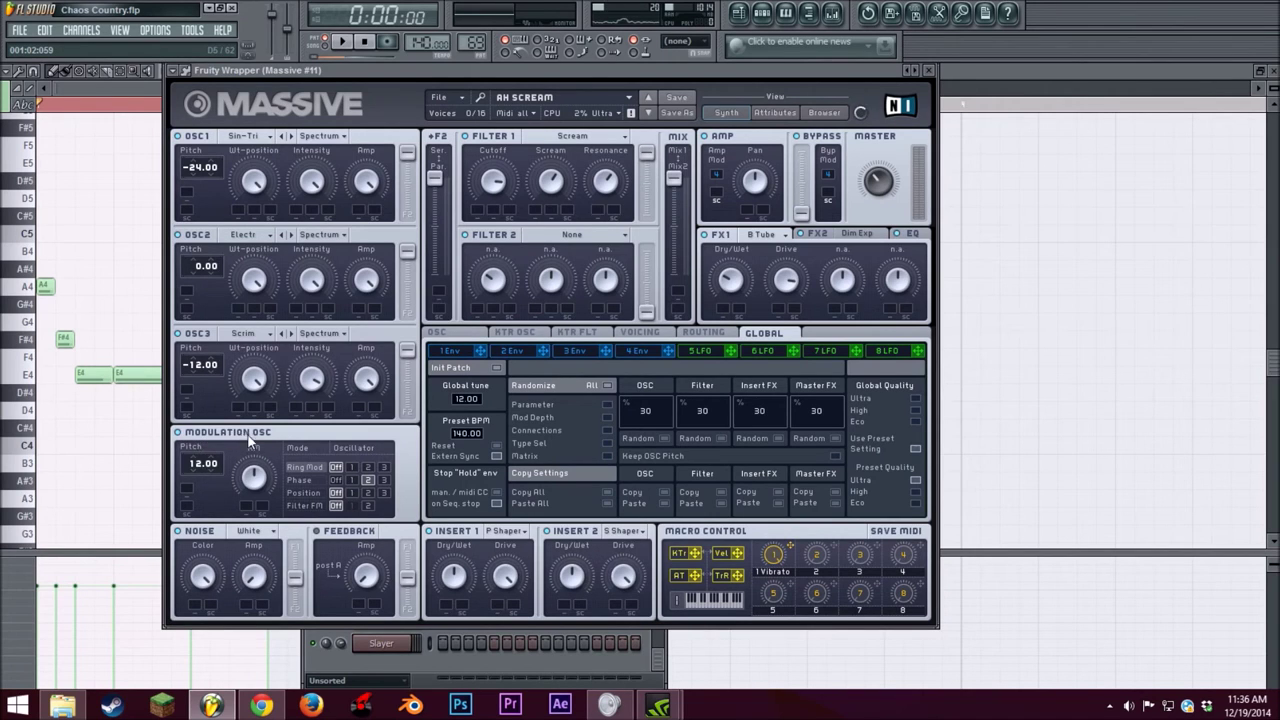
{"action": "left_click", "coordinate": [301, 480]}
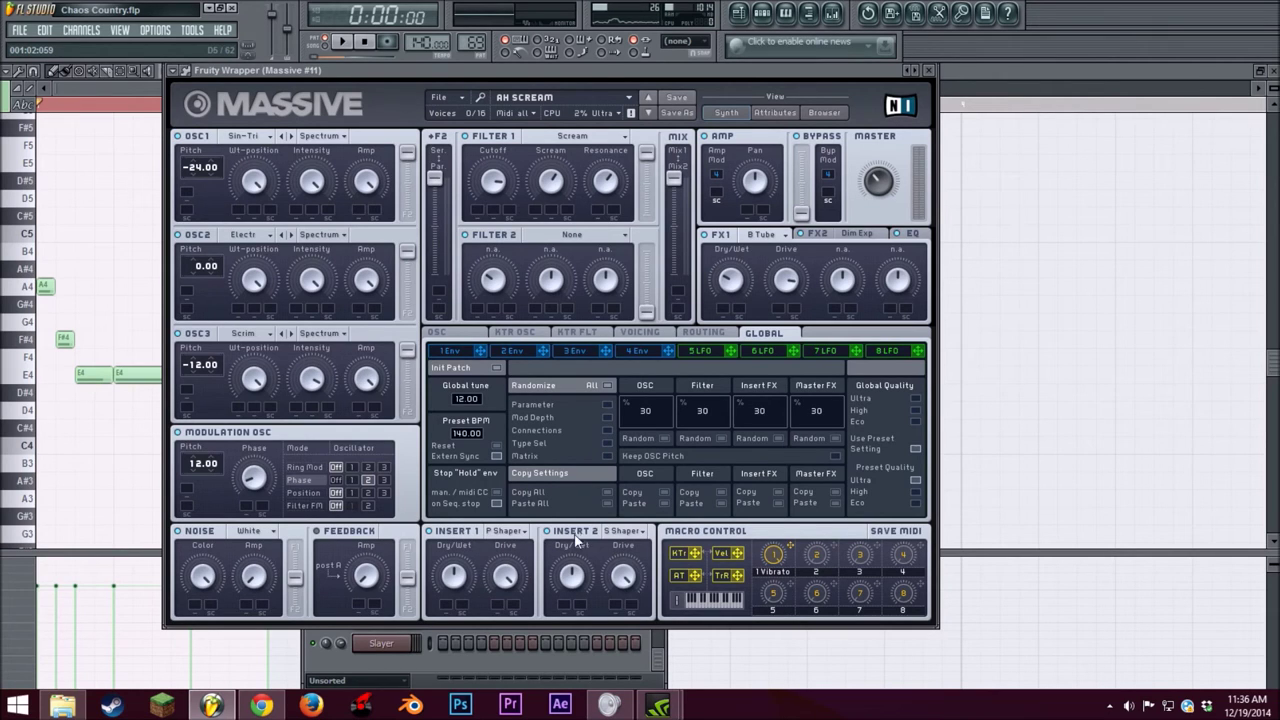
{"action": "left_click", "coordinate": [625, 532]}
{"action": "left_click", "coordinate": [632, 539]}
Step: Examine Massive #11's voicing settings, the FX1 effect type list, the EQ settings, and the global page
{"action": "left_click", "coordinate": [638, 333]}
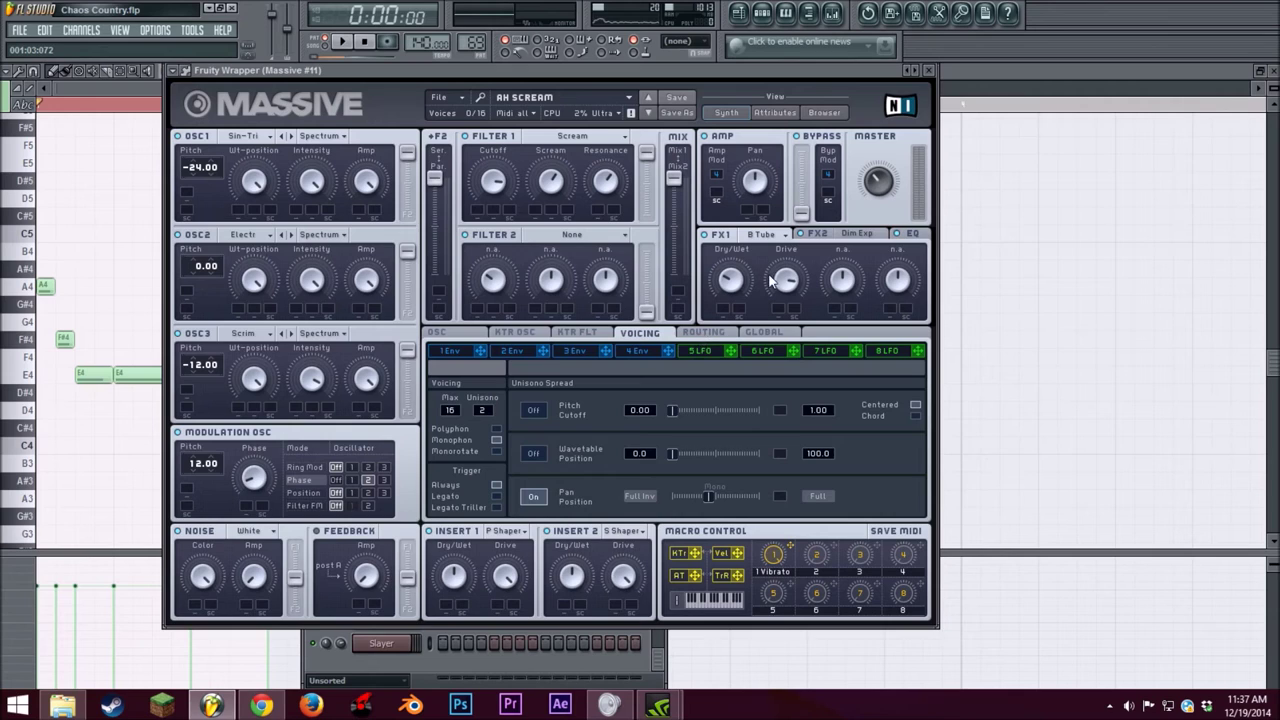
{"action": "left_click", "coordinate": [772, 240]}
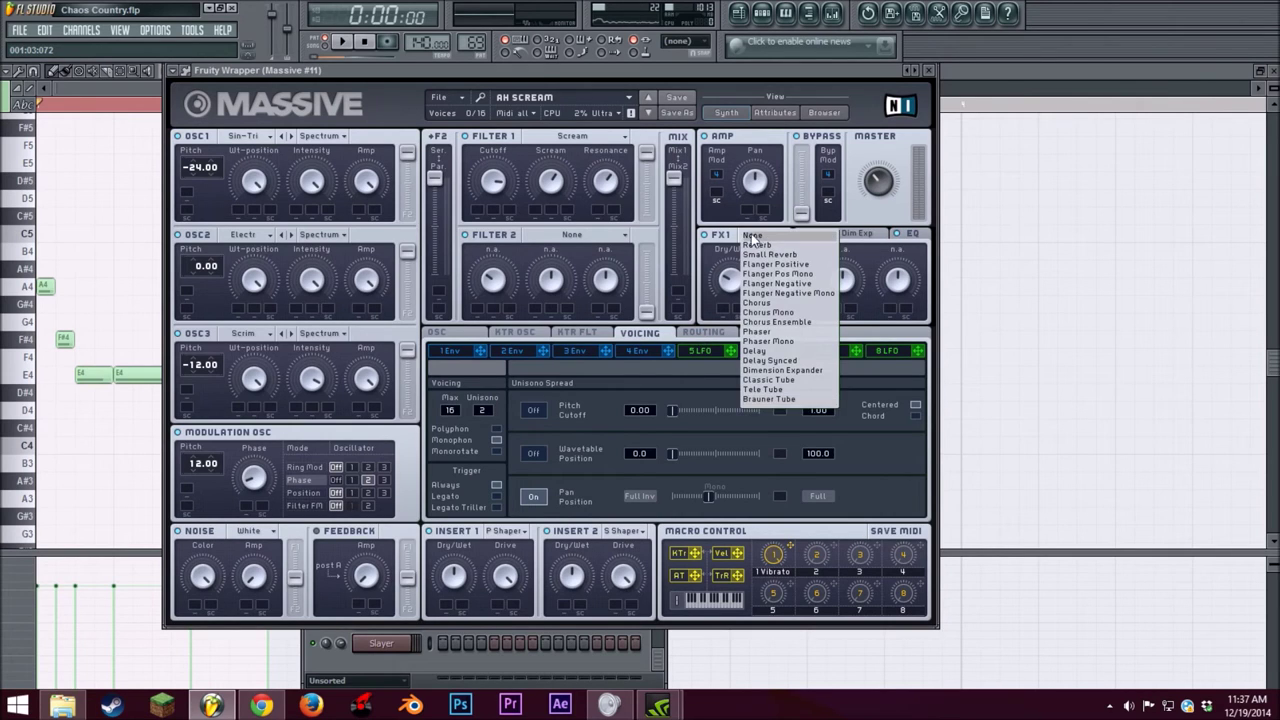
{"action": "left_click", "coordinate": [718, 242]}
{"action": "left_click", "coordinate": [913, 236]}
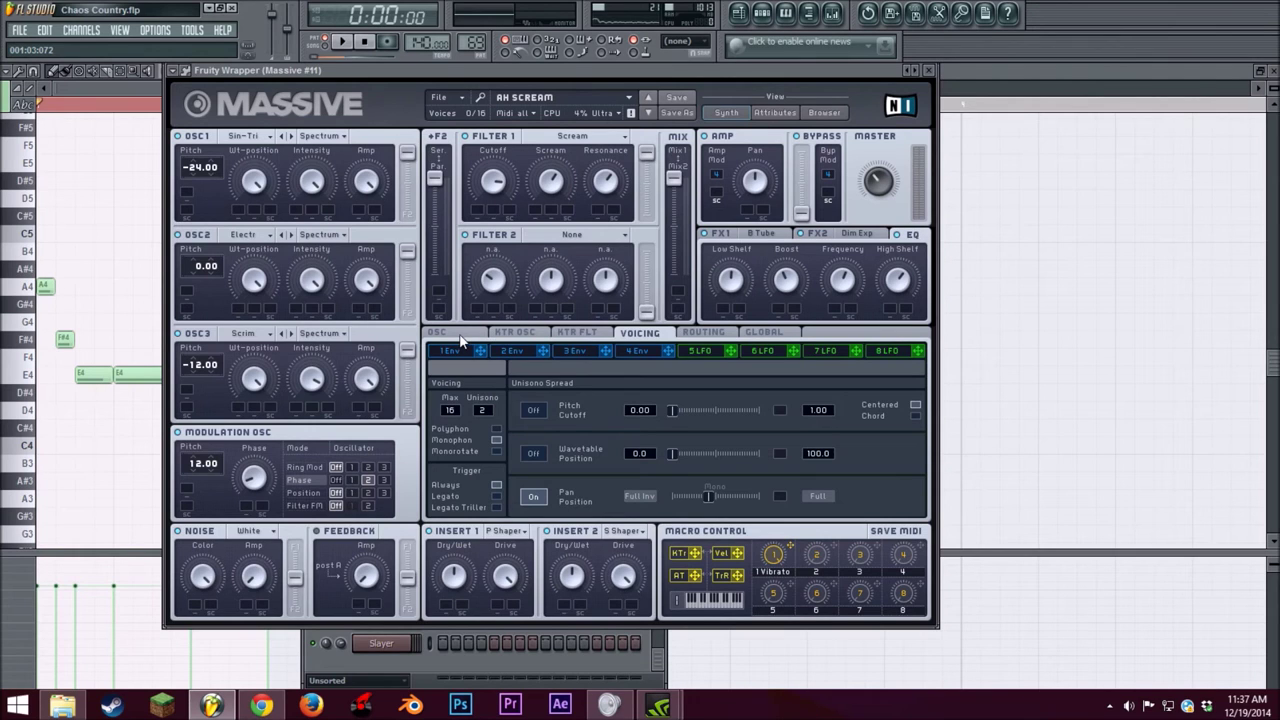
{"action": "left_click", "coordinate": [760, 334]}
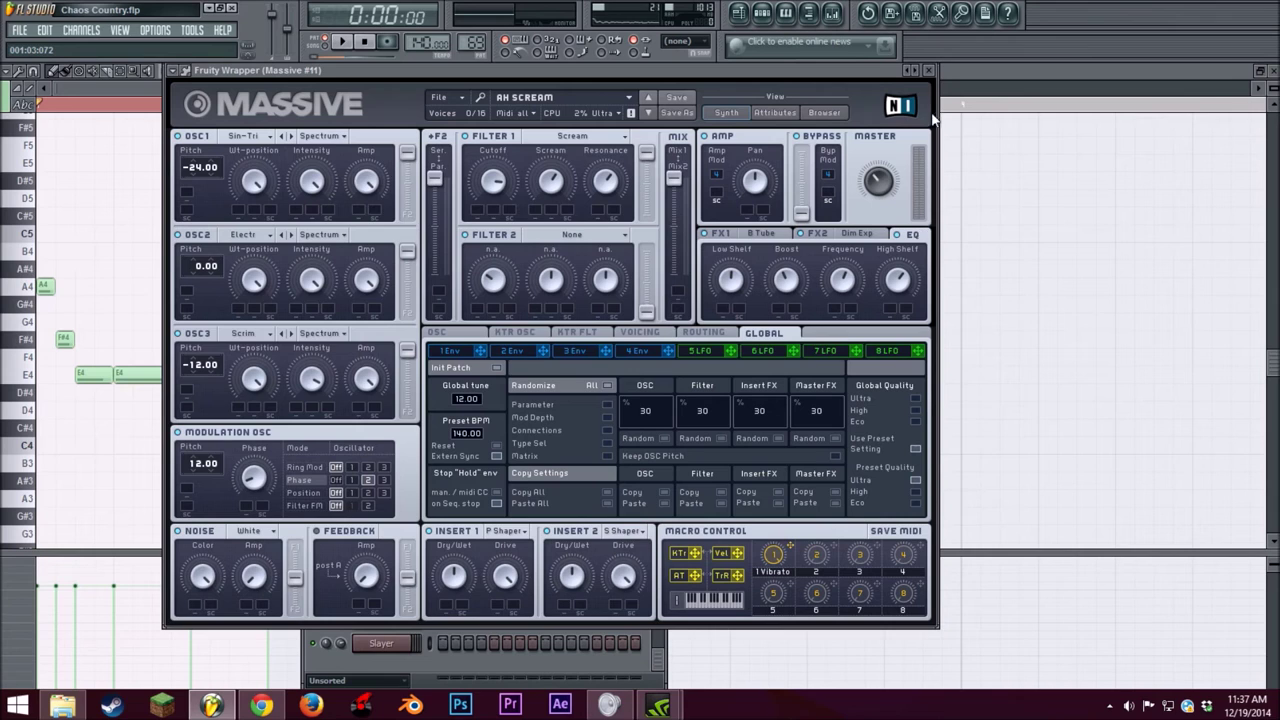
Step: Close the Massive #11 synth, its channel settings and the channel list, and return to the playlist
{"action": "left_click", "coordinate": [929, 72]}
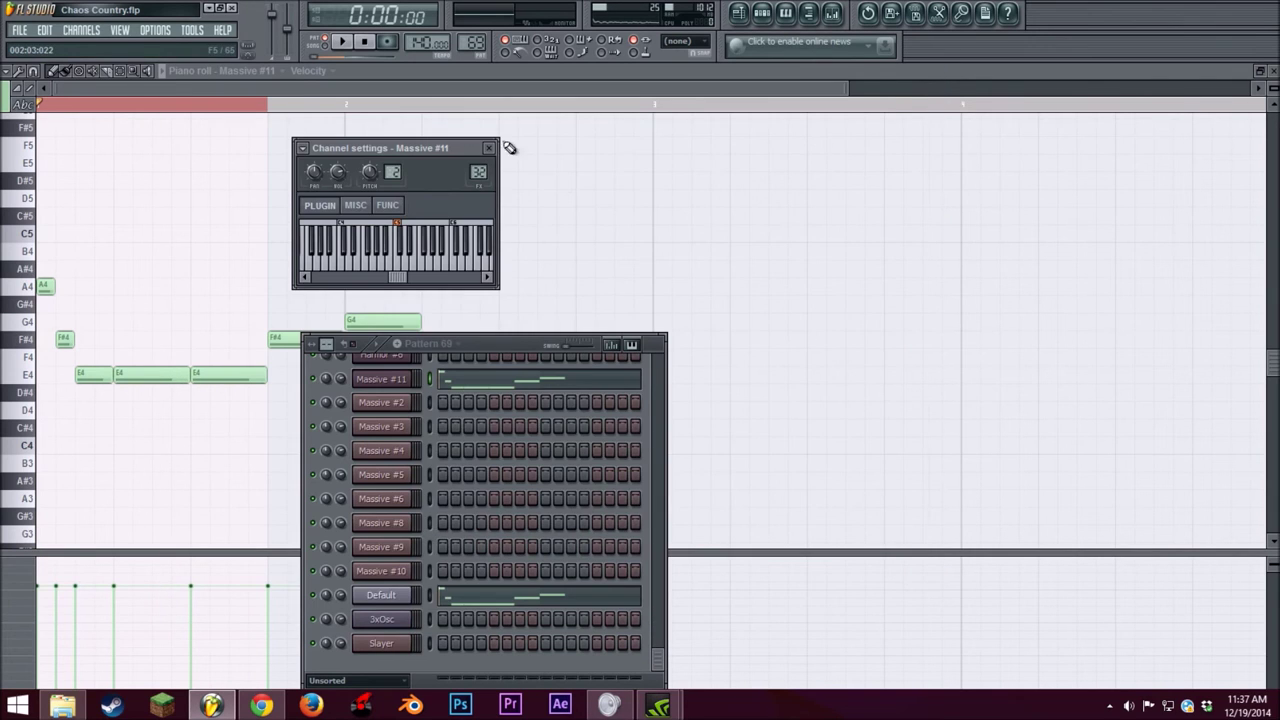
{"action": "double_click", "coordinate": [507, 150]}
{"action": "left_click", "coordinate": [680, 99]}
{"action": "right_click", "coordinate": [537, 145]}
{"action": "left_click", "coordinate": [738, 13]}
{"action": "left_click", "coordinate": [761, 14]}
Step: Move the song position to bar 93 at the Pattern 59 clip and briefly play the song
{"action": "left_click_drag", "start_coordinate": [654, 88], "coordinate": [667, 90]}
{"action": "left_click", "coordinate": [630, 101]}
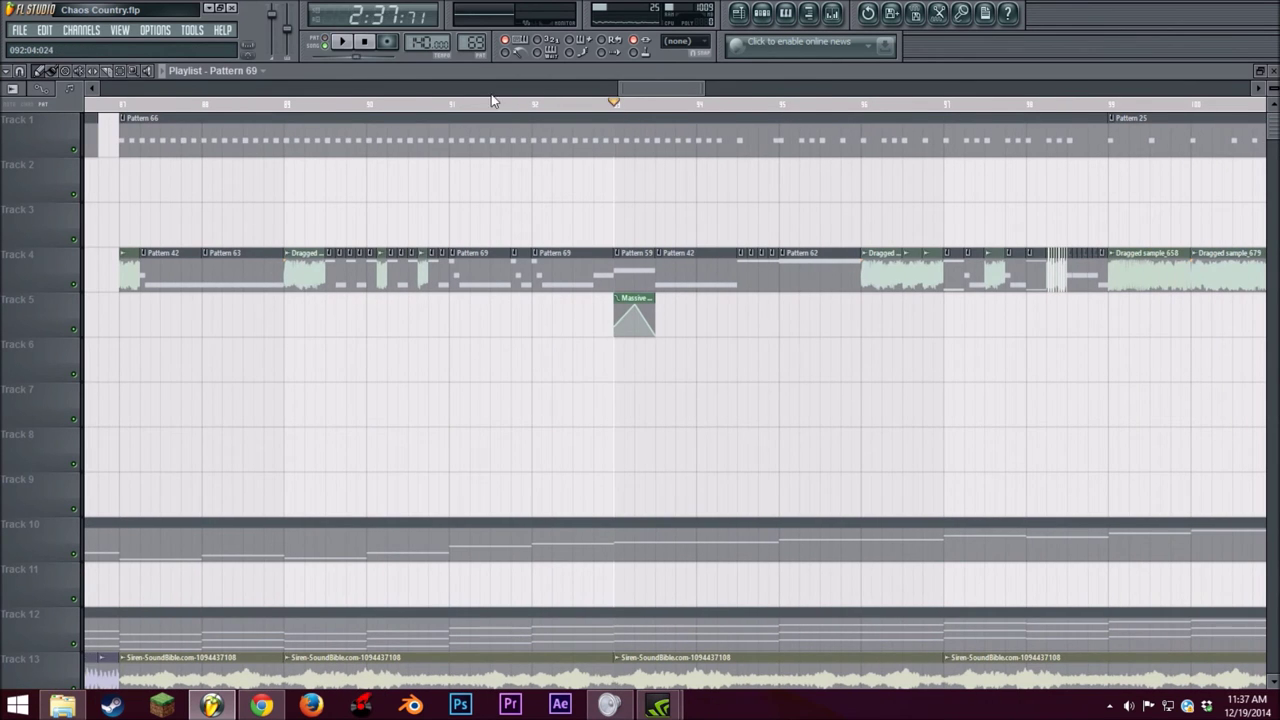
{"action": "left_click", "coordinate": [352, 44]}
{"action": "left_click", "coordinate": [365, 42]}
Step: Play the song from the middle of bar 94 through the Pattern 62 and dragged sample clips into bar 97
{"action": "left_click_drag", "start_coordinate": [643, 90], "coordinate": [673, 90]}
{"action": "left_click", "coordinate": [324, 102]}
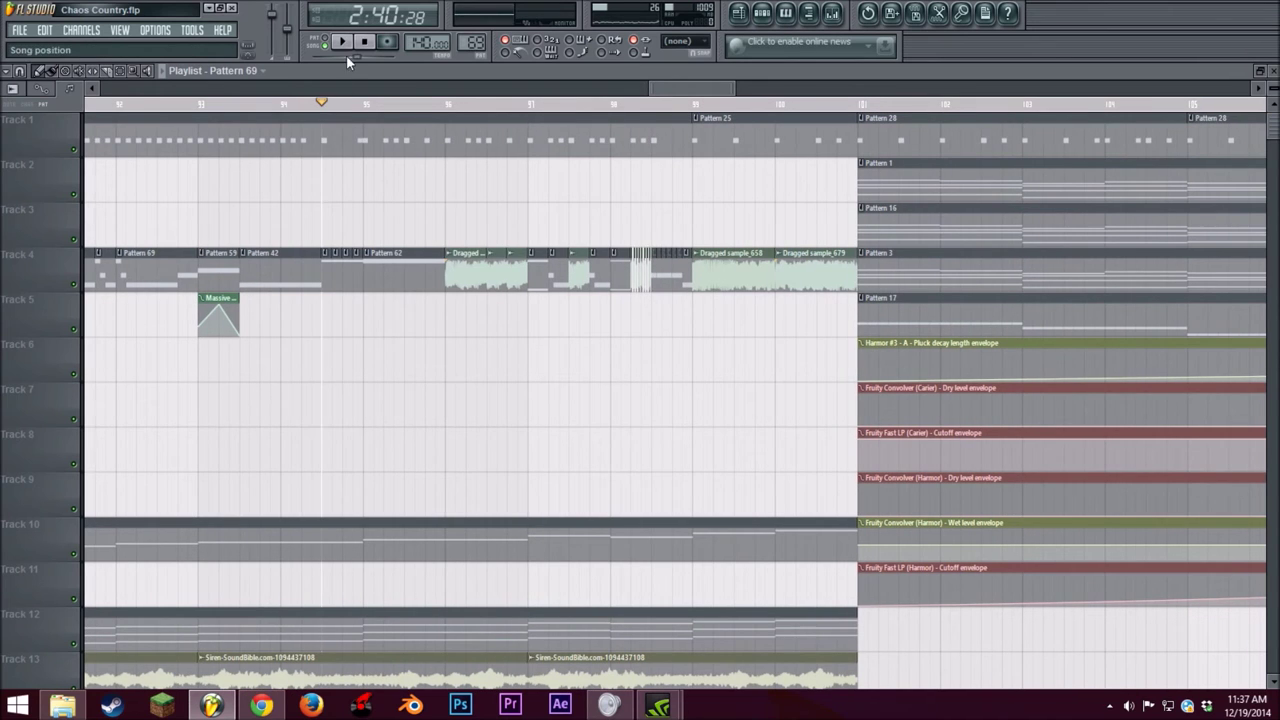
{"action": "left_click", "coordinate": [343, 43]}
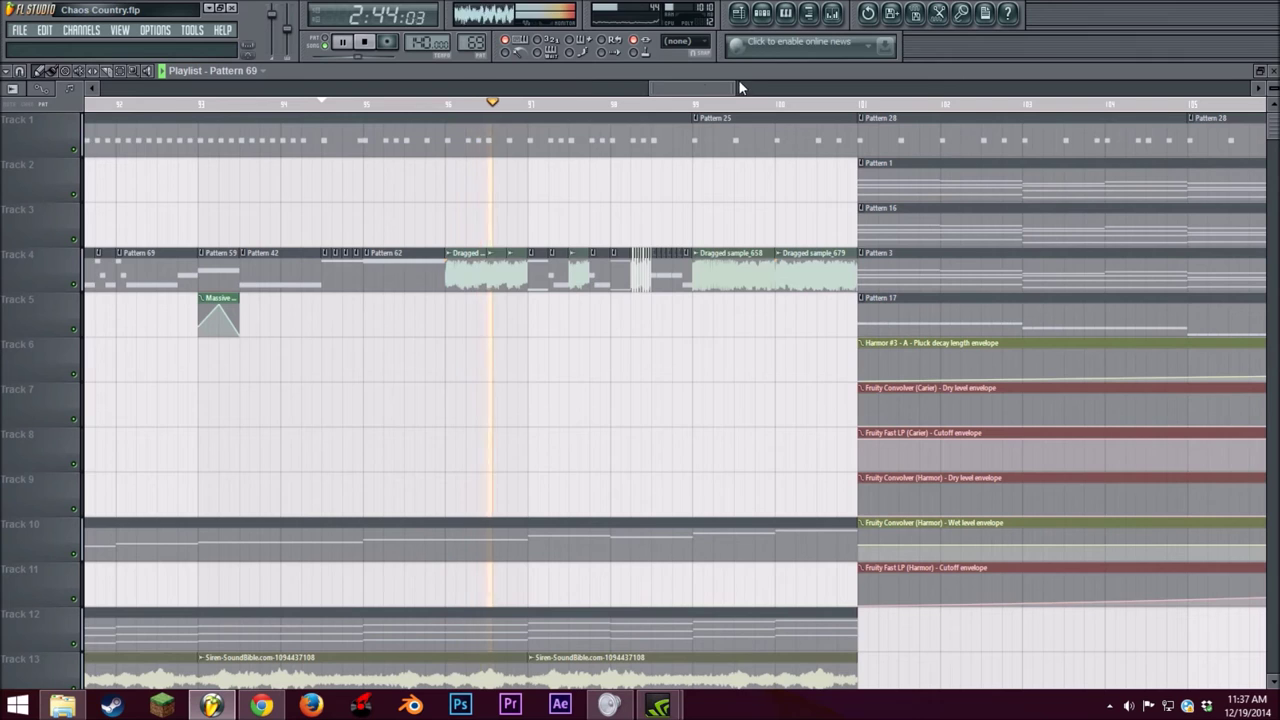
{"action": "scroll", "coordinate": [724, 96], "scroll_direction": "right", "scroll_amount": 1}
{"action": "scroll", "coordinate": [724, 96], "scroll_direction": "right", "scroll_amount": 1}
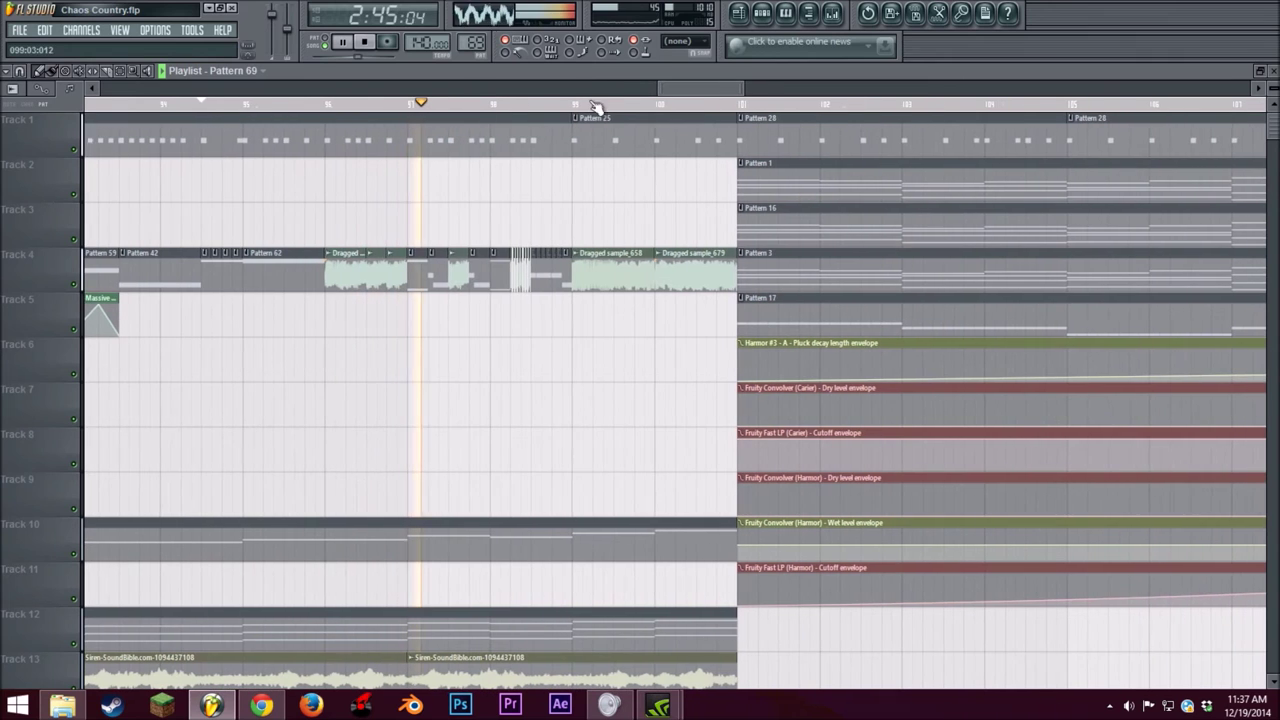
{"action": "left_click", "coordinate": [365, 43]}
Step: Move the song position to bar 117 at the start of the Pattern 2 clip and solo Track 5
{"action": "scroll", "coordinate": [260, 100], "scroll_direction": "down", "scroll_amount": 4}
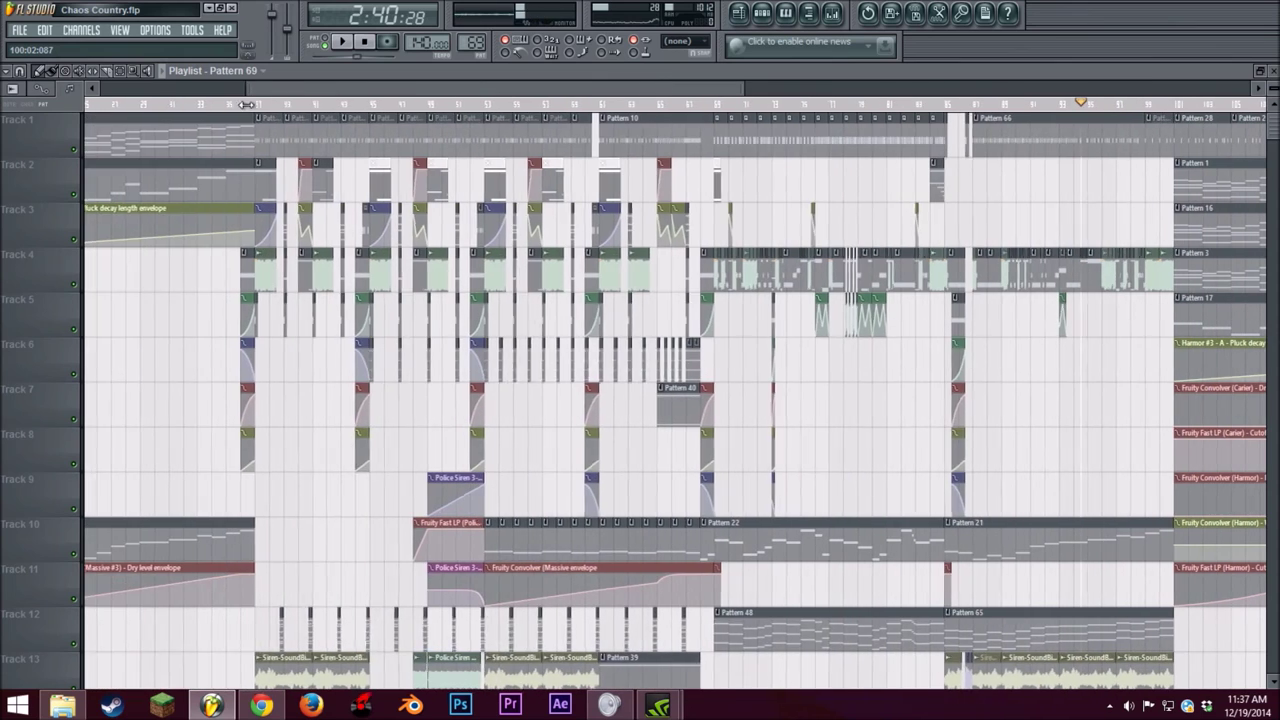
{"action": "mouse_move", "coordinate": [262, 94]}
{"action": "left_mouse_down"}
{"action": "mouse_move", "coordinate": [142, 91]}
{"action": "mouse_move", "coordinate": [263, 100]}
{"action": "left_mouse_up"}
{"action": "left_click_drag", "start_coordinate": [387, 90], "coordinate": [768, 116]}
{"action": "scroll", "coordinate": [655, 228], "scroll_direction": "down", "scroll_amount": 2}
{"action": "scroll", "coordinate": [653, 226], "scroll_direction": "up", "scroll_amount": 2}
{"action": "left_click_drag", "start_coordinate": [621, 94], "coordinate": [636, 91]}
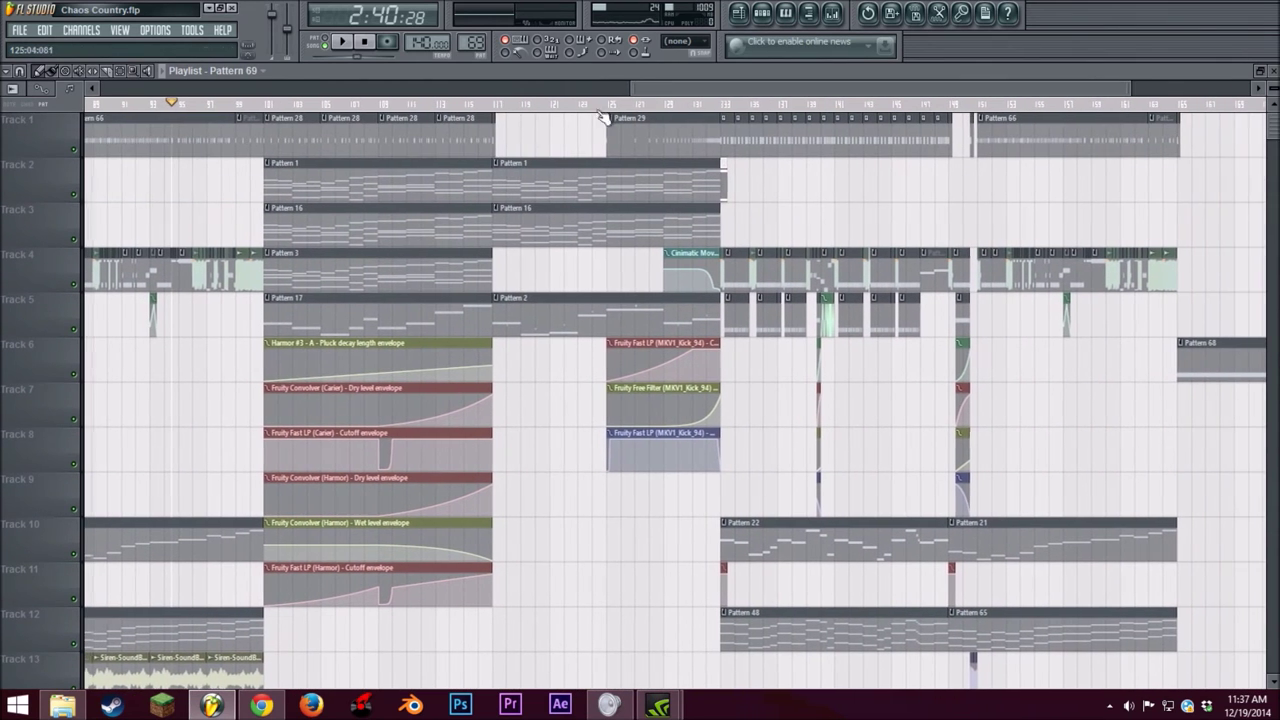
{"action": "left_click", "coordinate": [490, 104]}
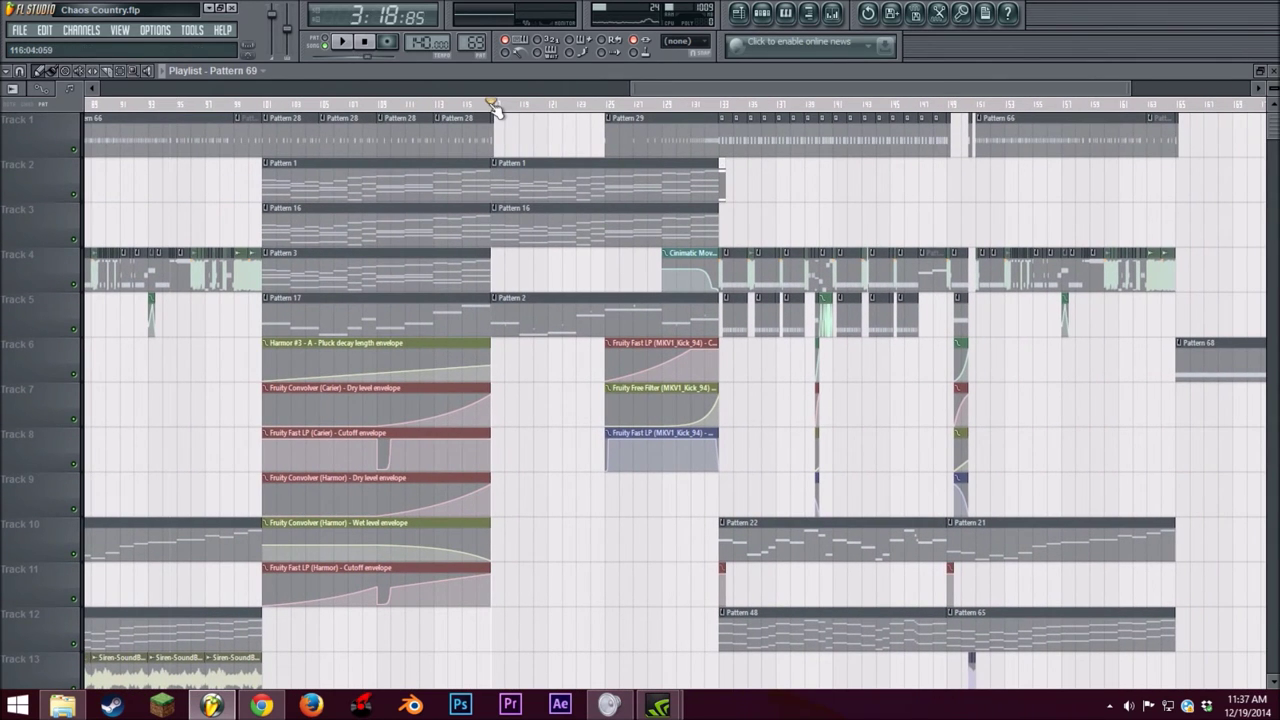
{"action": "right_click", "coordinate": [74, 329]}
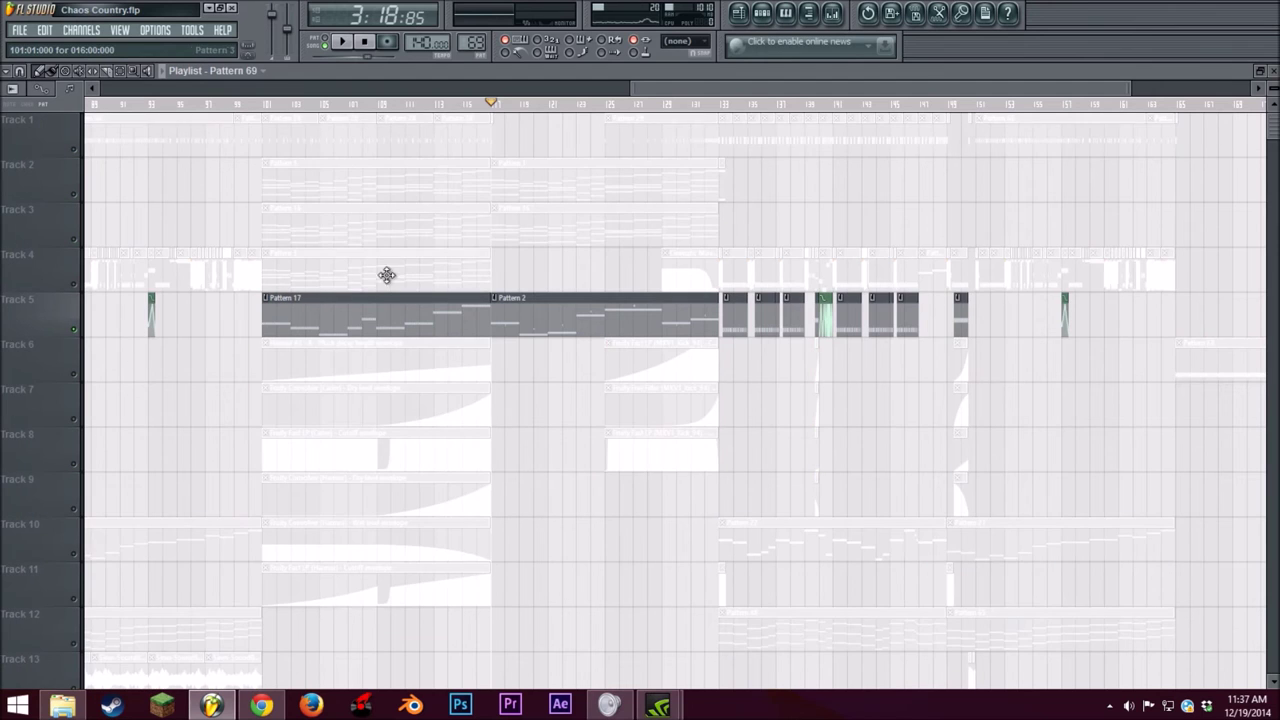
Step: Briefly play the soloed Track 5 from bar 117 and open the Cinimatic Movie Bass channel in Harmor
{"action": "left_click", "coordinate": [341, 41]}
{"action": "left_click", "coordinate": [763, 13]}
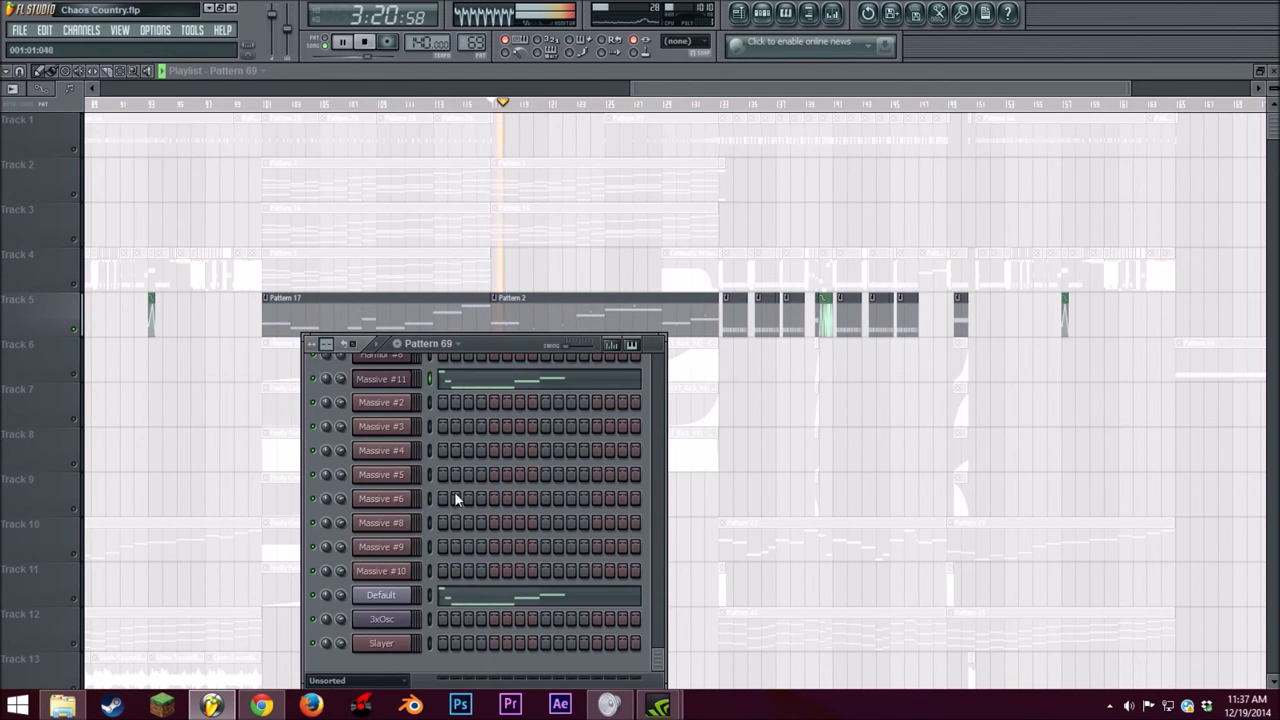
{"action": "scroll", "coordinate": [483, 463], "scroll_direction": "down", "scroll_amount": 3}
{"action": "left_click", "coordinate": [405, 572]}
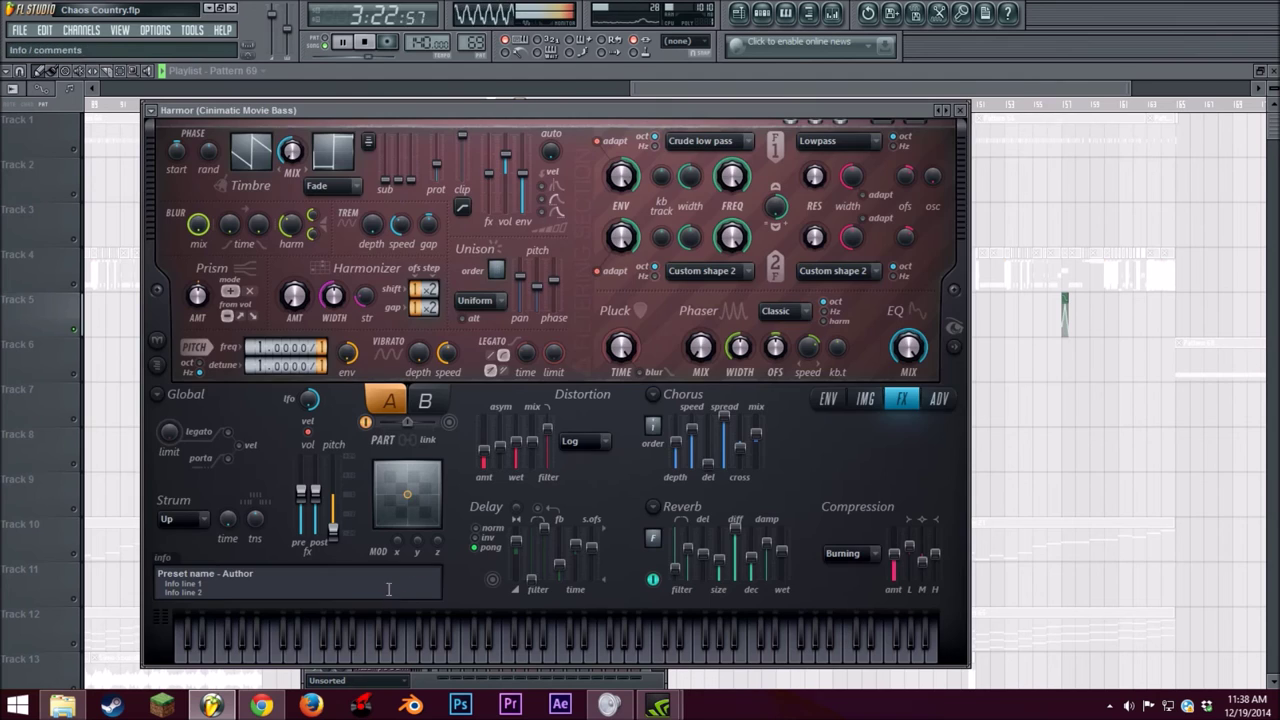
{"action": "left_click", "coordinate": [364, 41]}
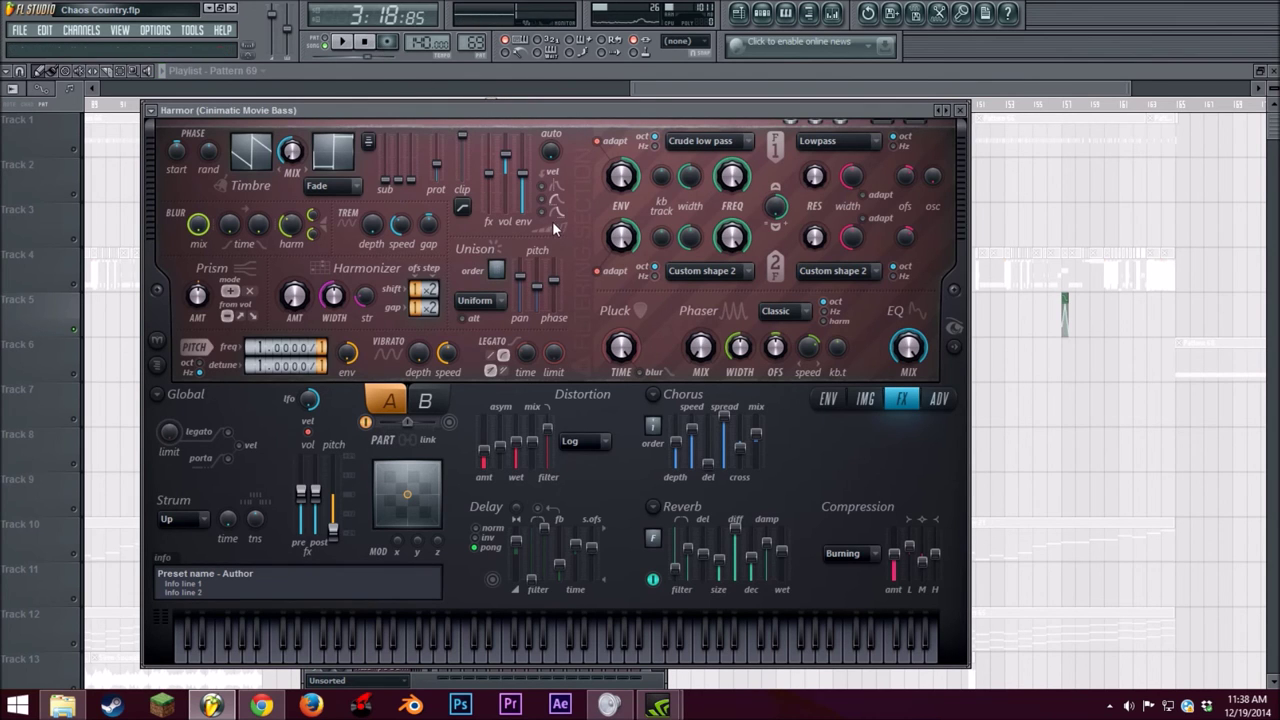
Step: Examine the Cinimatic Movie Bass filter, volume envelope and effects settings in Harmor while sounding test notes
{"action": "key", "text": "z"}
{"action": "mouse_move", "coordinate": [727, 177]}
{"action": "left_mouse_down"}
{"action": "mouse_move", "coordinate": [727, 188]}
{"action": "mouse_move", "coordinate": [716, 162]}
{"action": "mouse_move", "coordinate": [727, 186]}
{"action": "left_mouse_up"}
{"action": "left_click", "coordinate": [827, 400]}
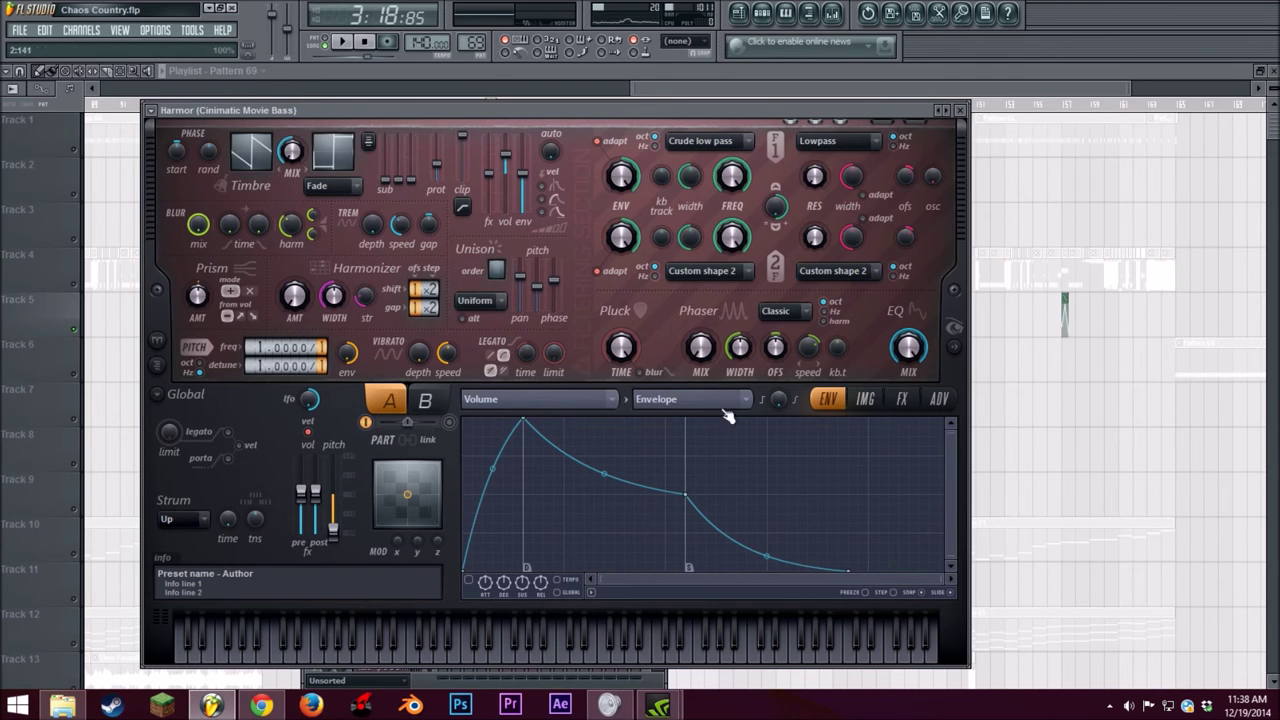
{"action": "left_click", "coordinate": [560, 401]}
{"action": "key", "text": "Escape"}
{"action": "key", "text": "v"}
{"action": "key", "text": "y"}
{"action": "key", "text": "b"}
{"action": "key", "text": "e"}
{"action": "key", "text": "n"}
{"action": "left_click", "coordinate": [901, 398]}
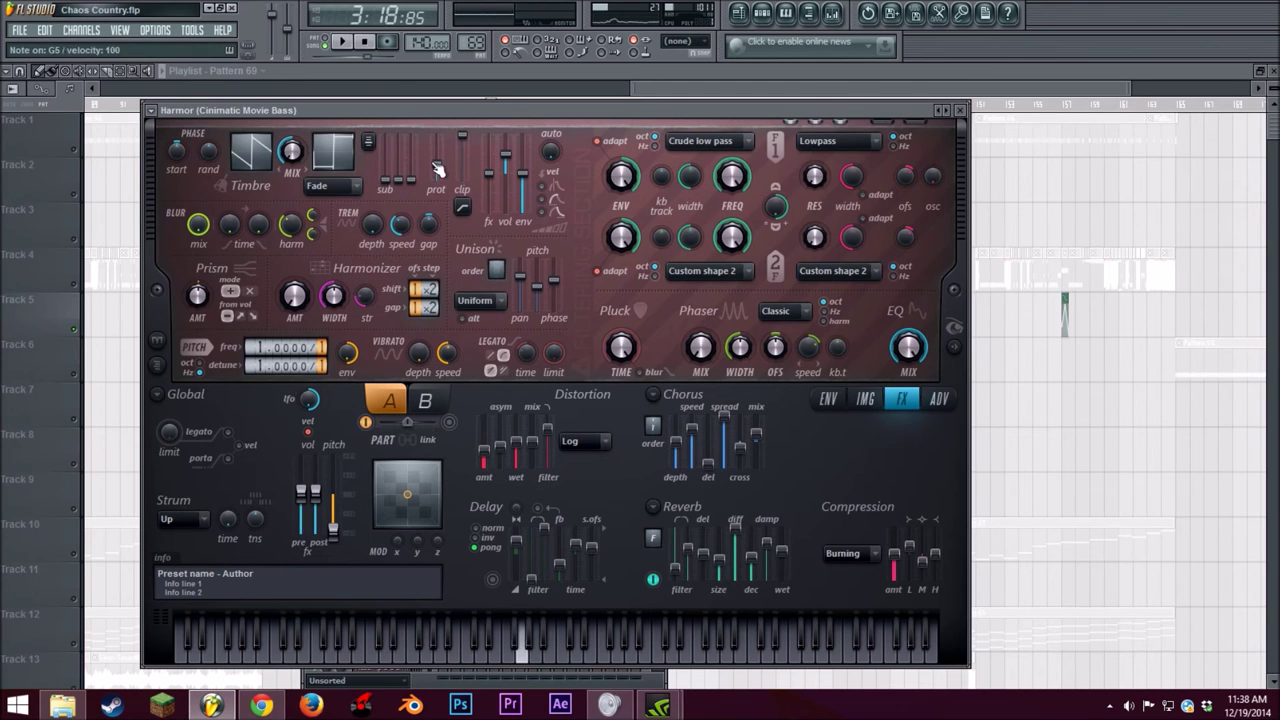
Step: Close Harmor and its channel settings, and move the song position to the start of bar 133
{"action": "left_click", "coordinate": [962, 112]}
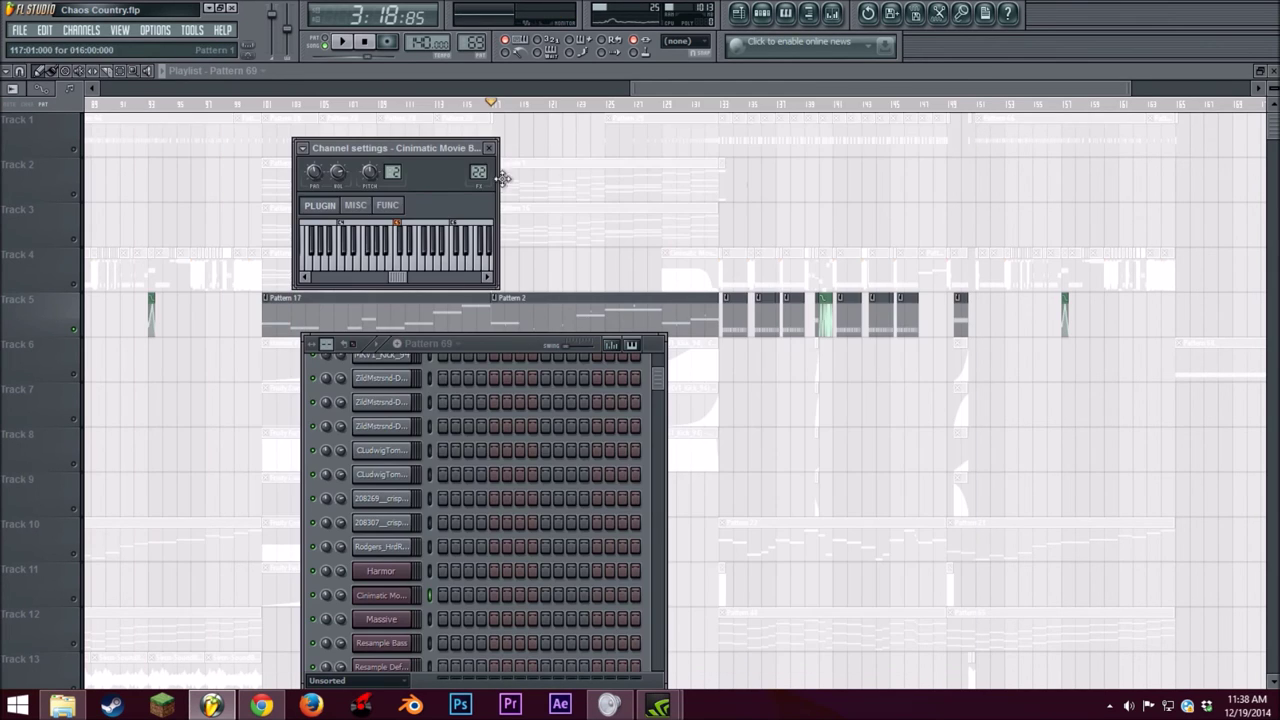
{"action": "left_click", "coordinate": [490, 150]}
{"action": "left_click_drag", "start_coordinate": [691, 91], "coordinate": [714, 91]}
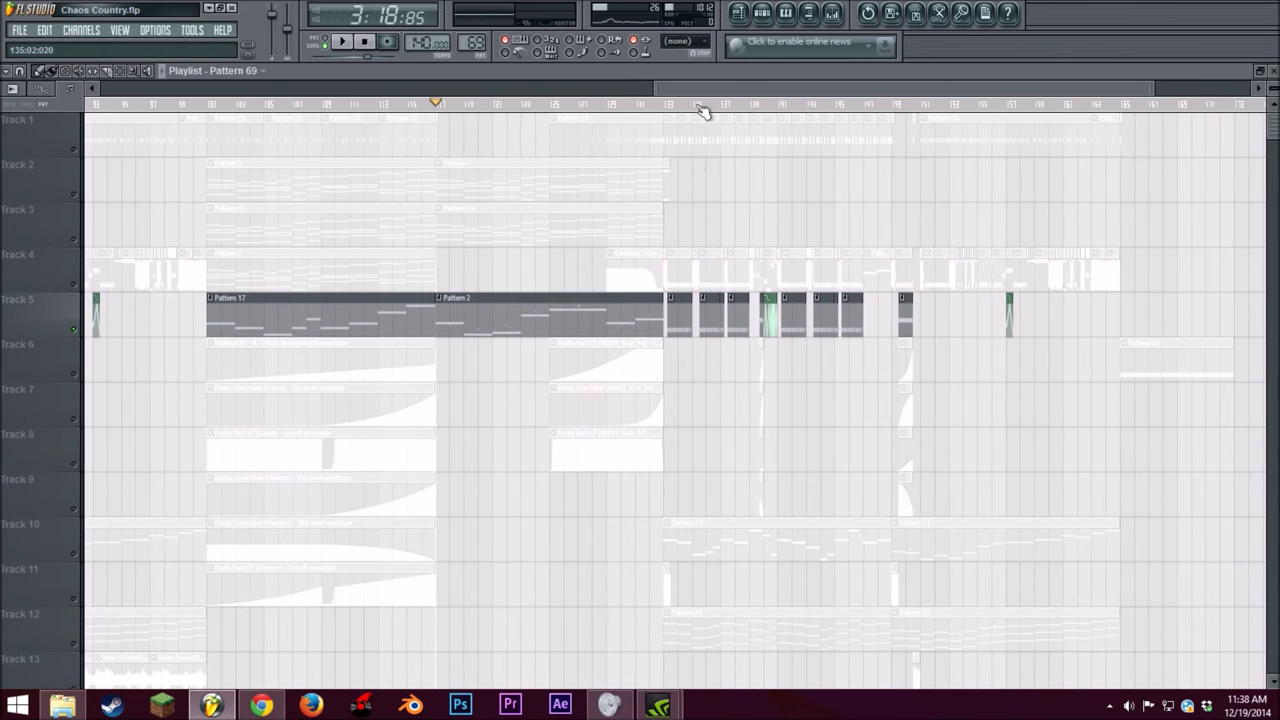
{"action": "scroll", "coordinate": [597, 423], "scroll_direction": "down", "scroll_amount": 3}
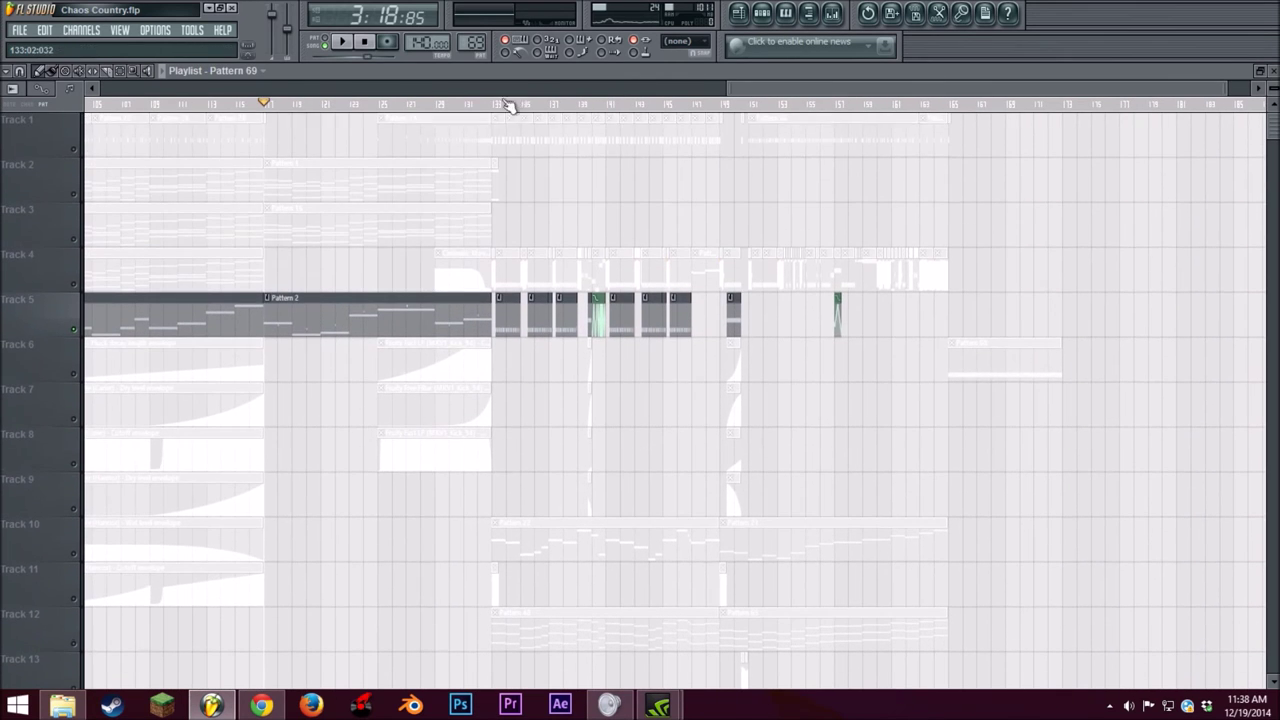
{"action": "left_click", "coordinate": [498, 108]}
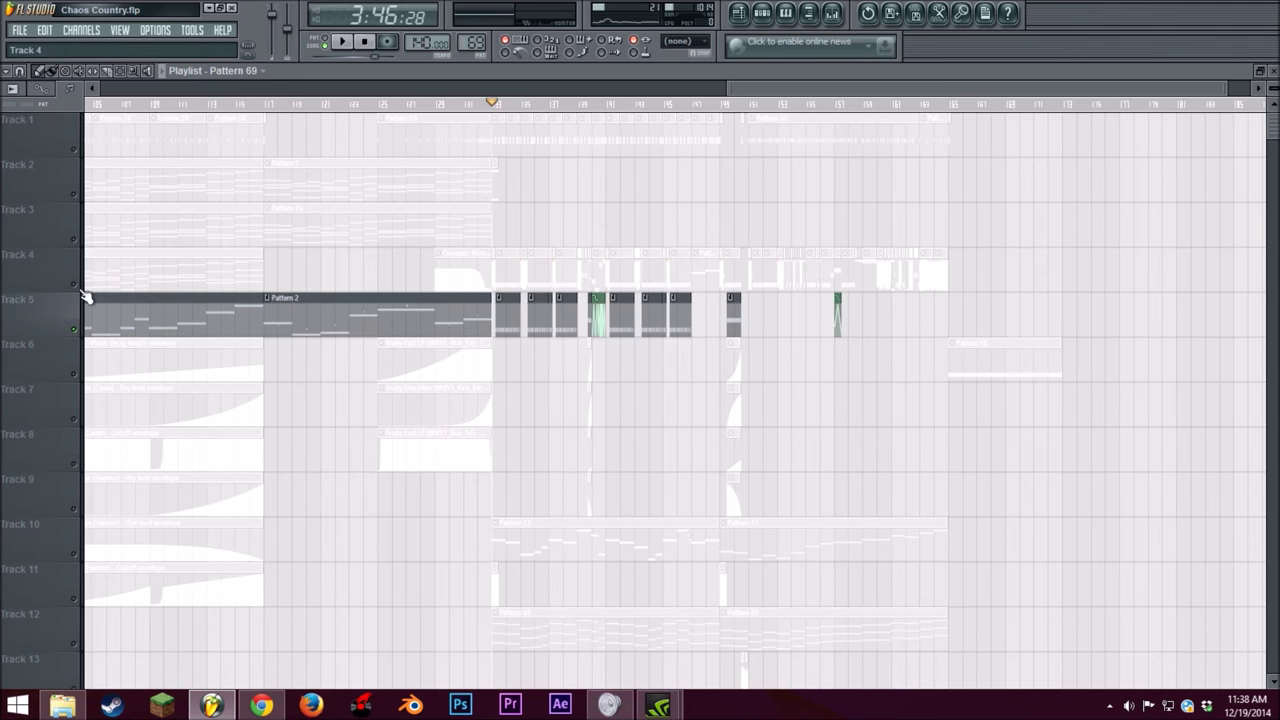
Step: Solo Track 4 and briefly play it from beat 2 of bar 133, at the start of the first Pattern 70 clip
{"action": "left_click", "coordinate": [85, 289]}
{"action": "scroll", "coordinate": [262, 340], "scroll_direction": "down", "scroll_amount": 3}
{"action": "scroll", "coordinate": [262, 340], "scroll_direction": "up", "scroll_amount": 3}
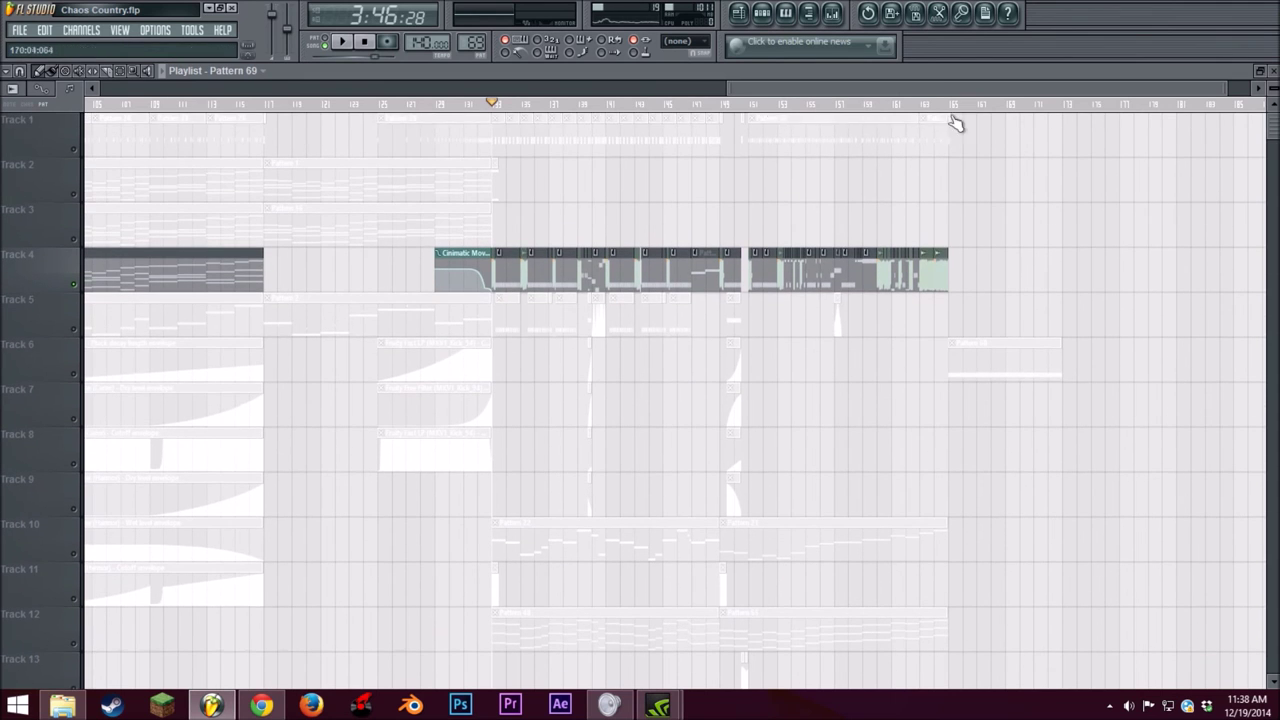
{"action": "left_click_drag", "start_coordinate": [1223, 87], "coordinate": [823, 87]}
{"action": "left_click_drag", "start_coordinate": [799, 87], "coordinate": [954, 84]}
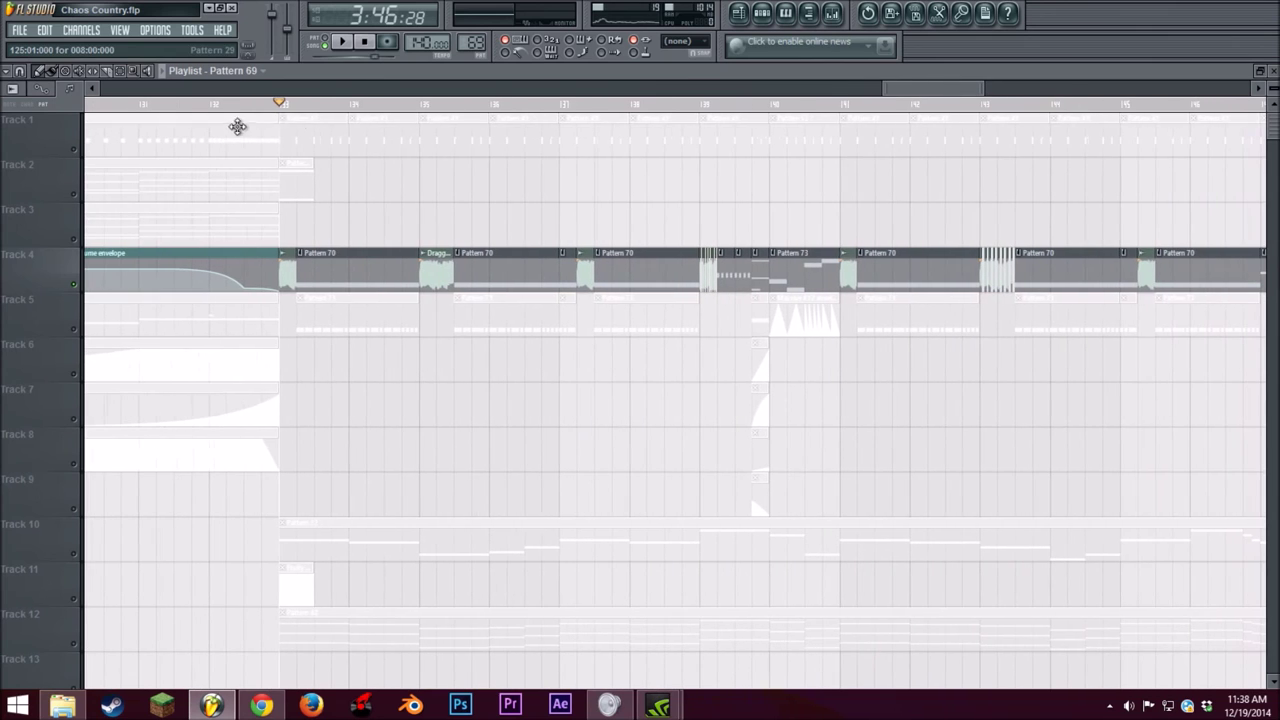
{"action": "left_click", "coordinate": [297, 105]}
{"action": "left_click", "coordinate": [345, 43]}
{"action": "key", "text": "space"}
Step: Solo Track 5 and briefly play its Pattern 71 clip from beat 2 of bar 133
{"action": "right_click", "coordinate": [74, 330]}
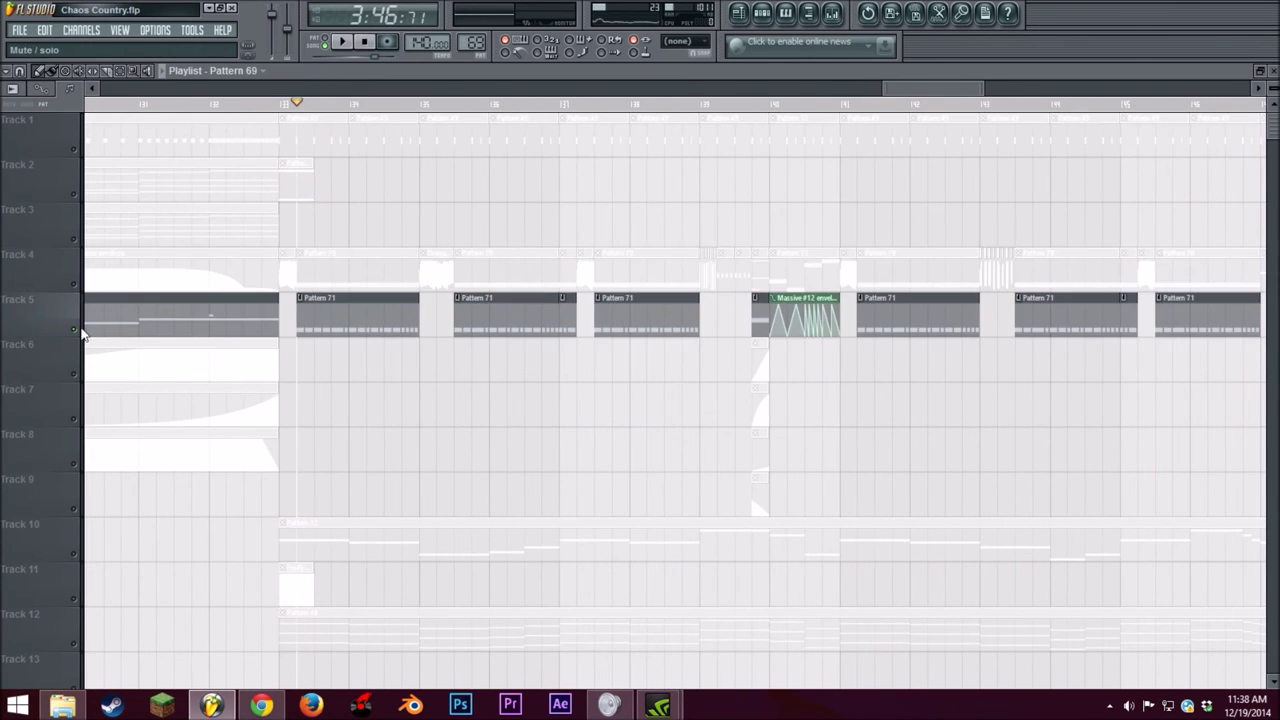
{"action": "left_click", "coordinate": [338, 44]}
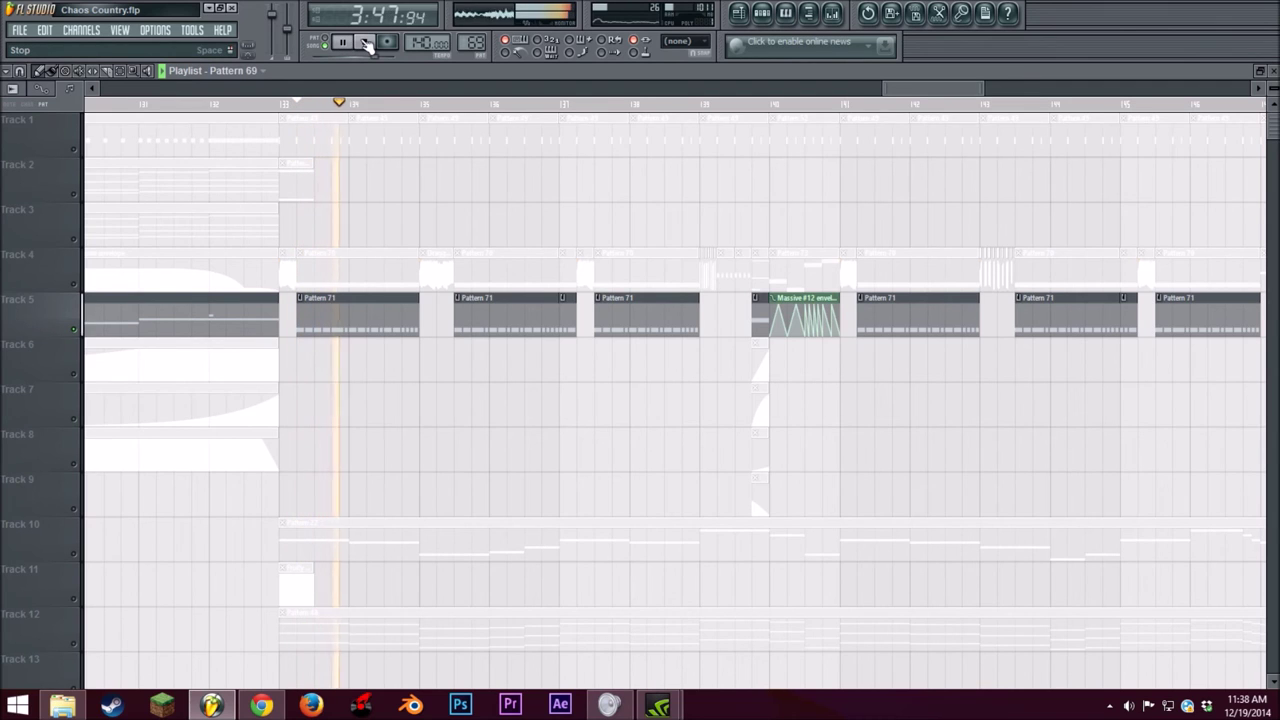
{"action": "left_click", "coordinate": [367, 45]}
Step: Select Pattern 71 from its Track 5 clip and open the Slayer channel in its channel list
{"action": "left_click", "coordinate": [764, 18]}
{"action": "scroll", "coordinate": [479, 482], "scroll_direction": "down", "scroll_amount": 4}
{"action": "scroll", "coordinate": [480, 488], "scroll_direction": "down", "scroll_amount": 8}
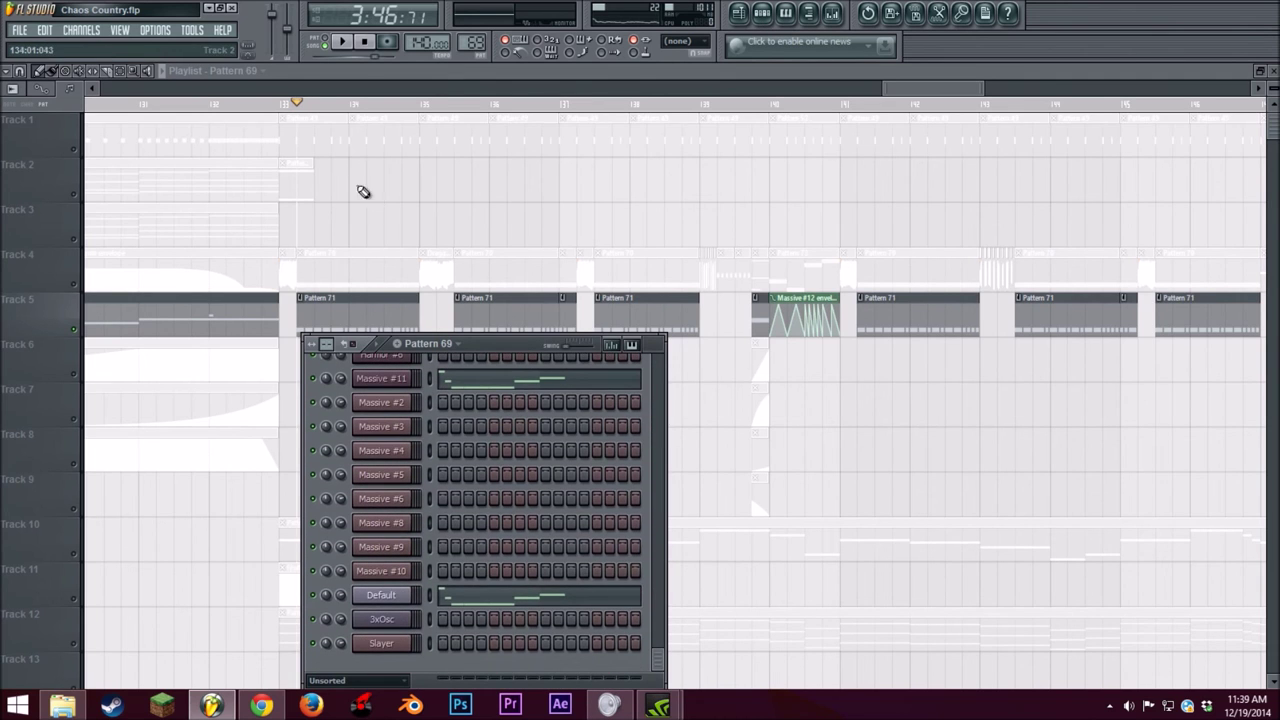
{"action": "double_click", "coordinate": [349, 315]}
{"action": "left_click", "coordinate": [737, 14]}
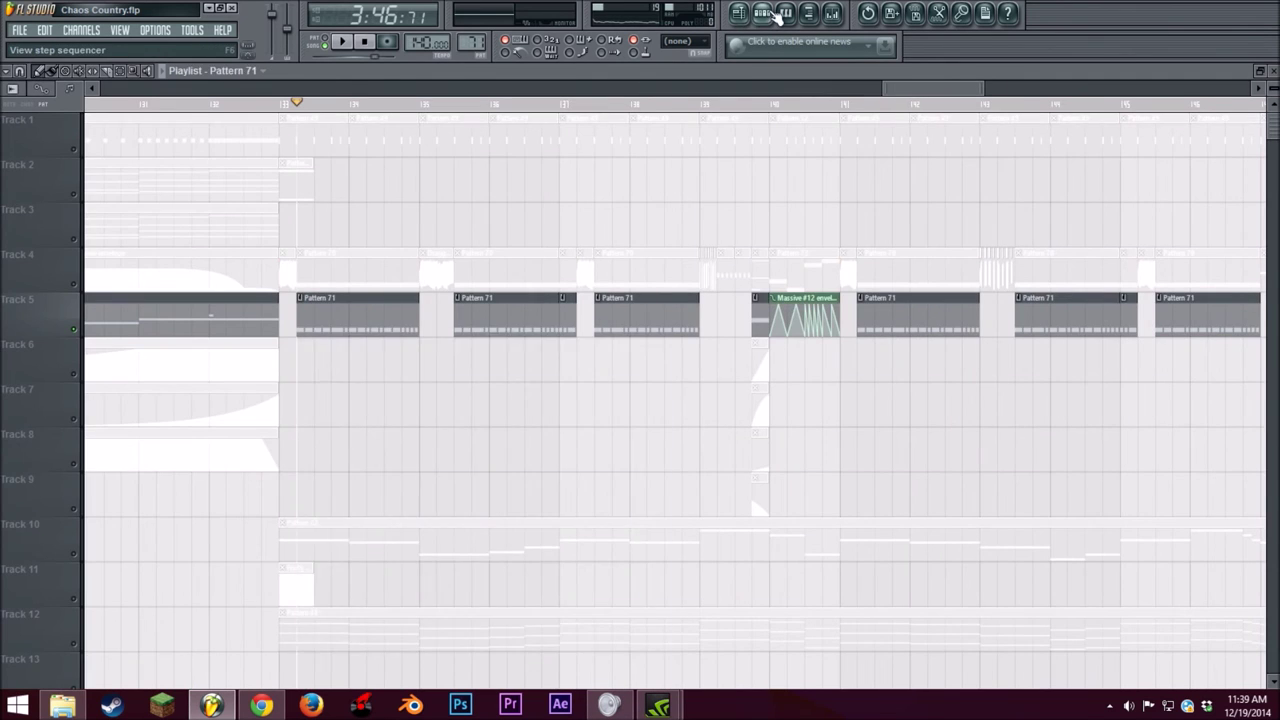
{"action": "left_click", "coordinate": [762, 12]}
{"action": "left_click", "coordinate": [381, 643]}
Step: Review the FL Slayer guitar, amp and cabinet settings, and close the plugin with its channel settings
{"action": "mouse_move", "coordinate": [507, 191]}
{"action": "left_mouse_down"}
{"action": "mouse_move", "coordinate": [553, 286]}
{"action": "mouse_move", "coordinate": [529, 194]}
{"action": "left_mouse_up"}
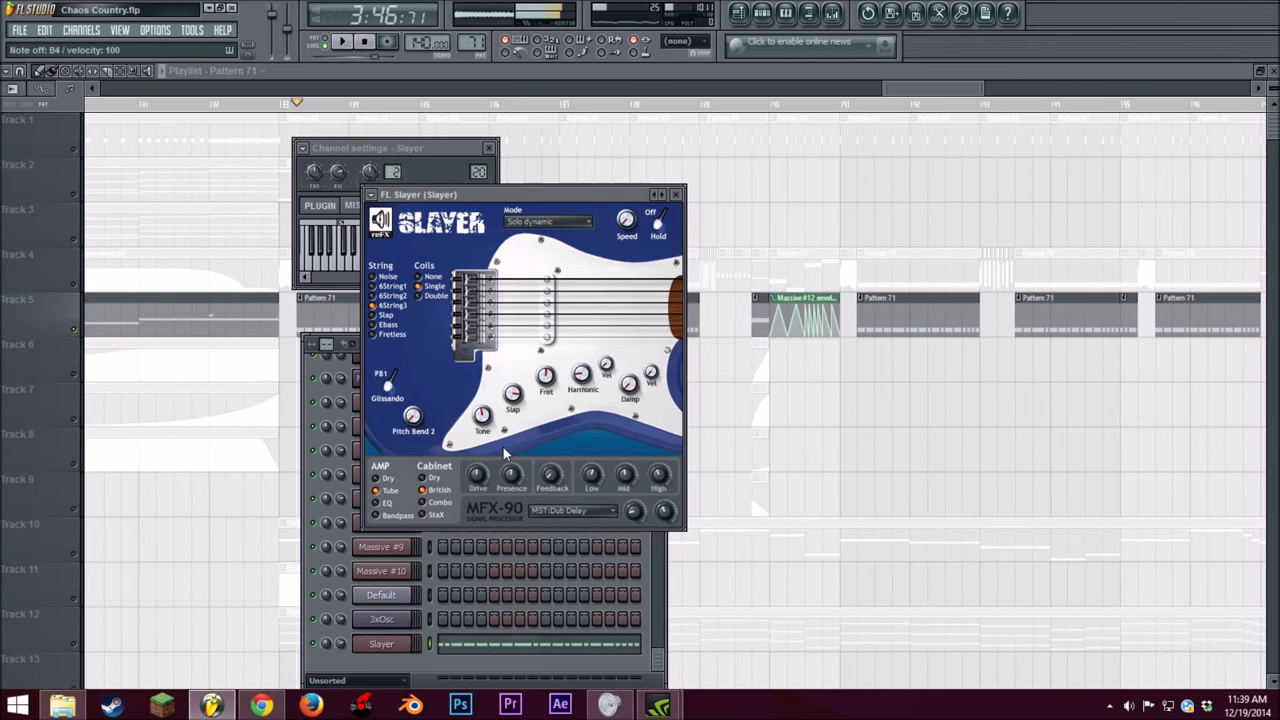
{"action": "left_click_drag", "start_coordinate": [534, 187], "coordinate": [478, 179]}
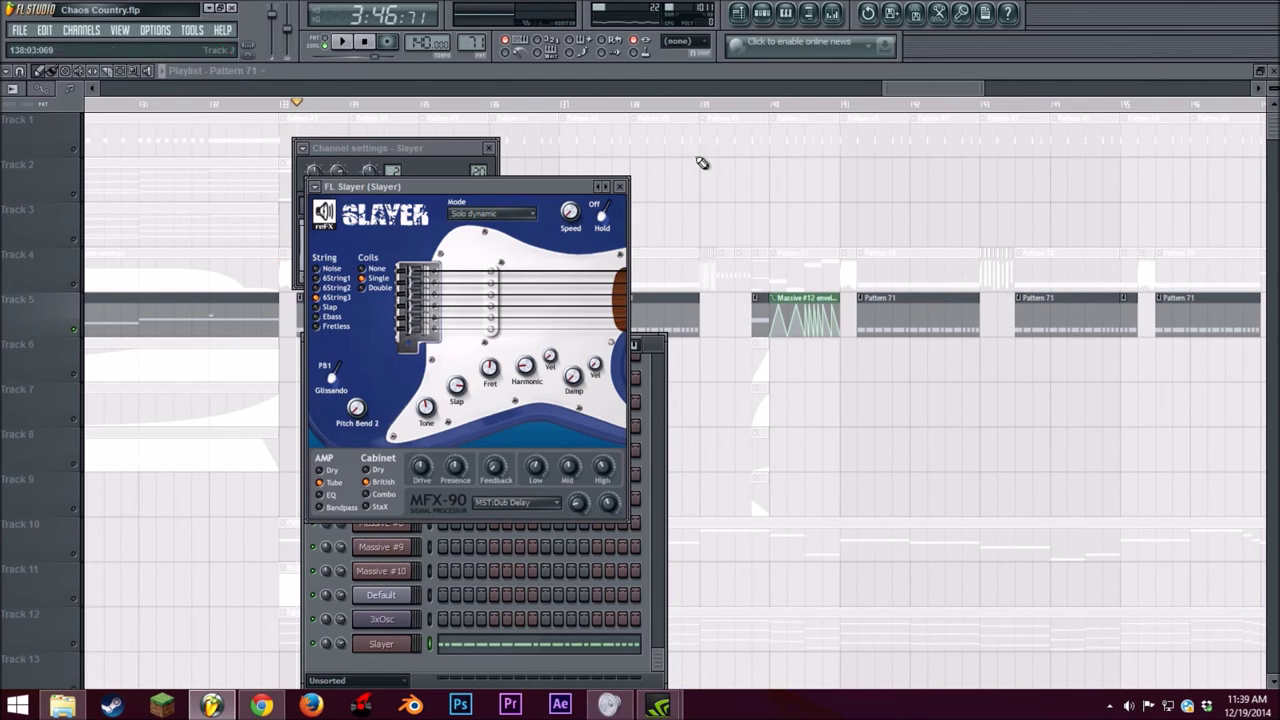
{"action": "left_click", "coordinate": [621, 187]}
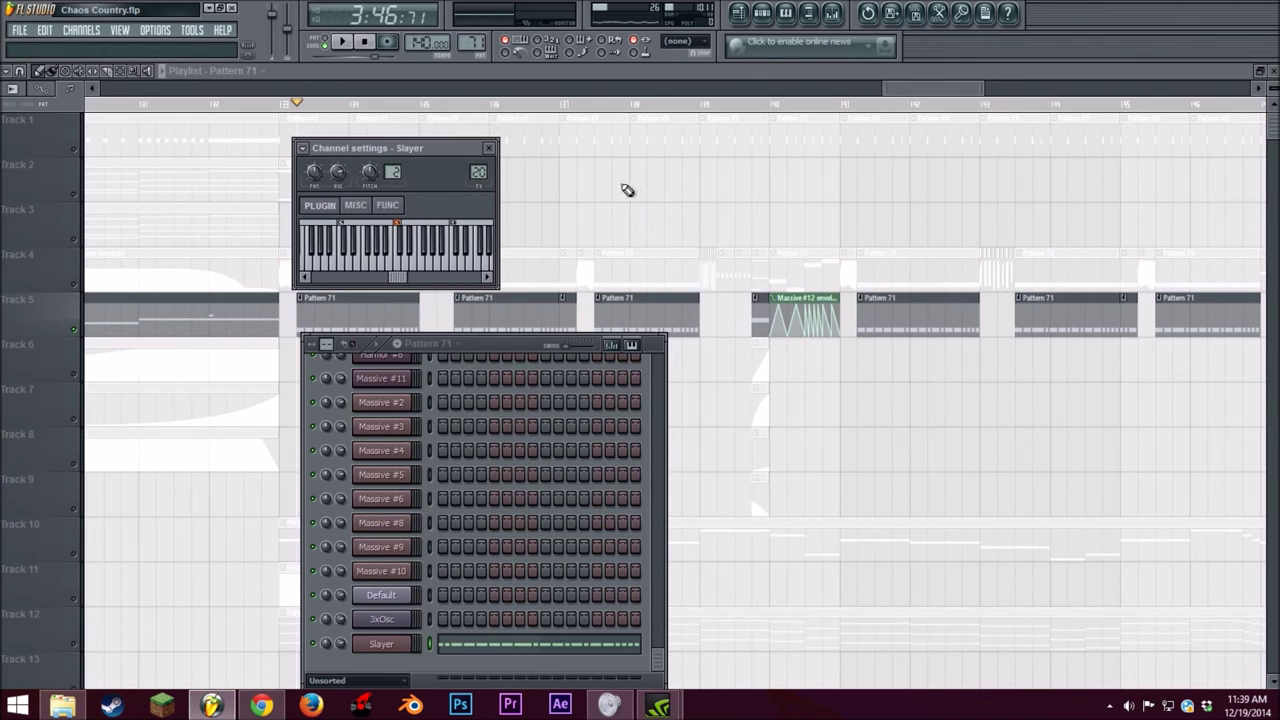
{"action": "left_click", "coordinate": [488, 148]}
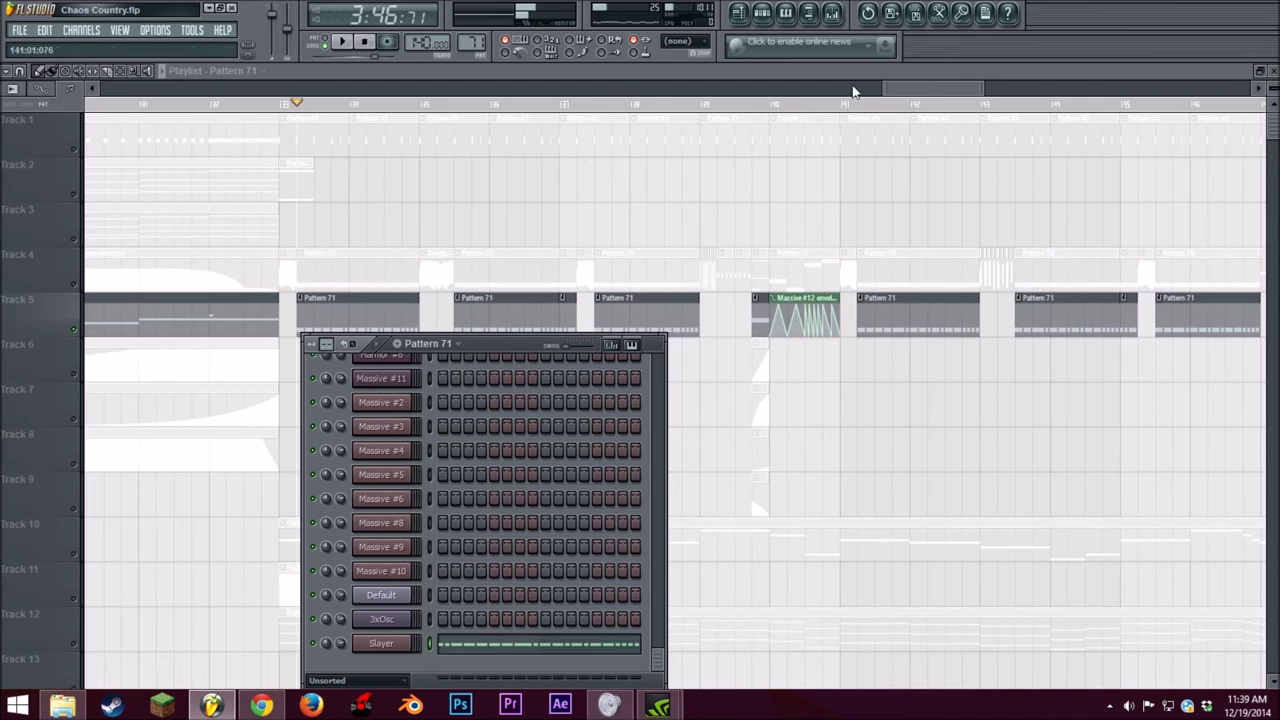
Step: View the effect chain on the Slayer mixer track, and close the mixer to return to the playlist
{"action": "left_click", "coordinate": [831, 13]}
{"action": "left_click_drag", "start_coordinate": [159, 295], "coordinate": [306, 269]}
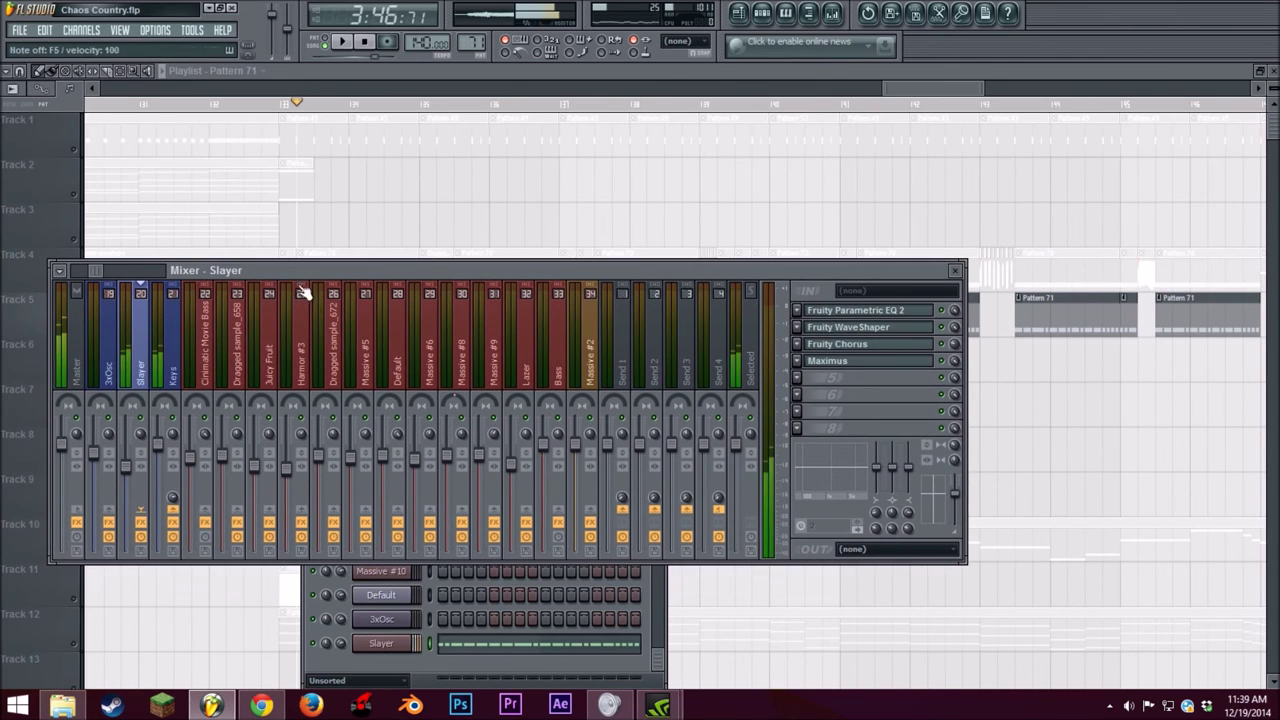
{"action": "left_click", "coordinate": [954, 273]}
{"action": "left_click", "coordinate": [908, 101]}
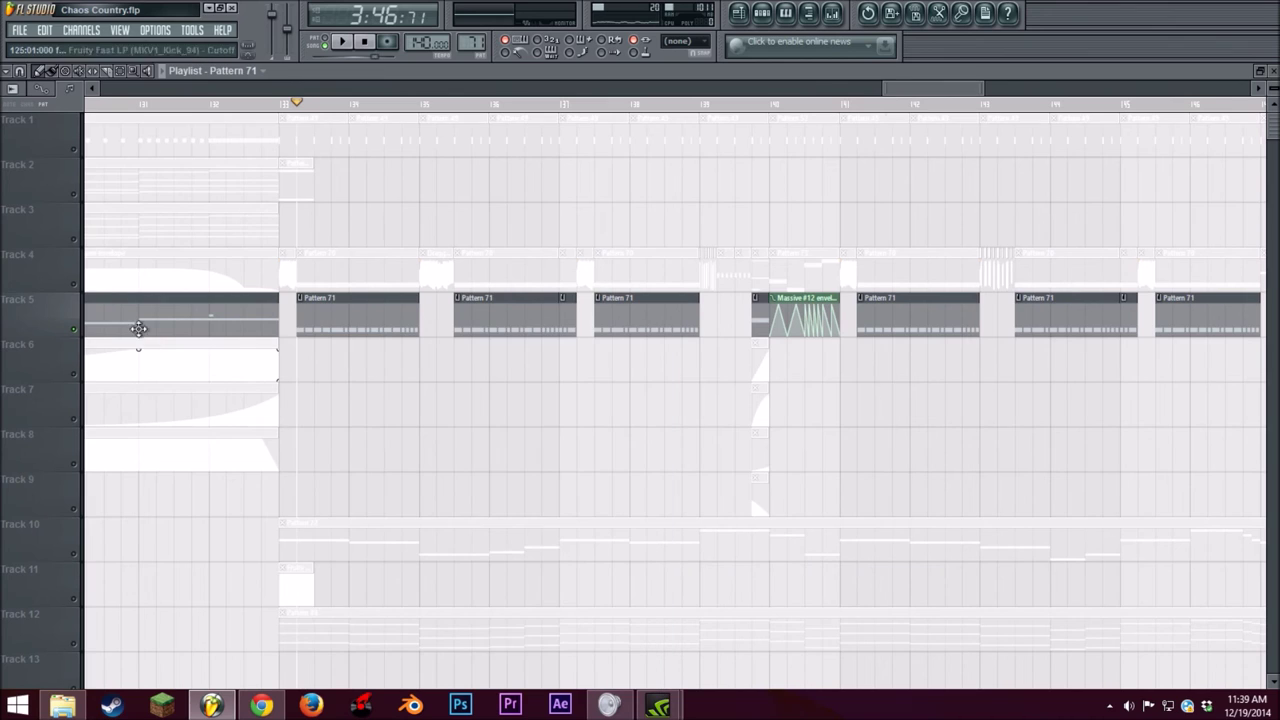
Step: Unmute Track 4 and briefly play Tracks 4 and 5 together from beat 2 of bar 133
{"action": "left_click", "coordinate": [82, 290]}
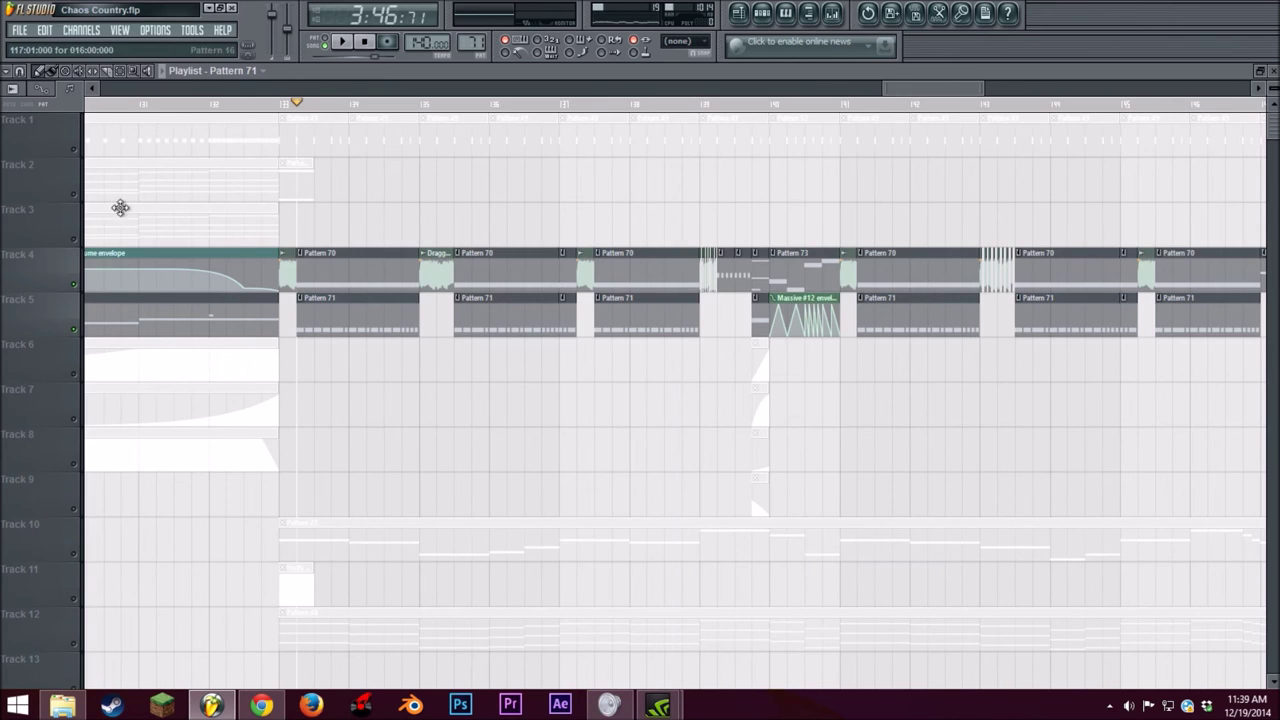
{"action": "left_click", "coordinate": [341, 41]}
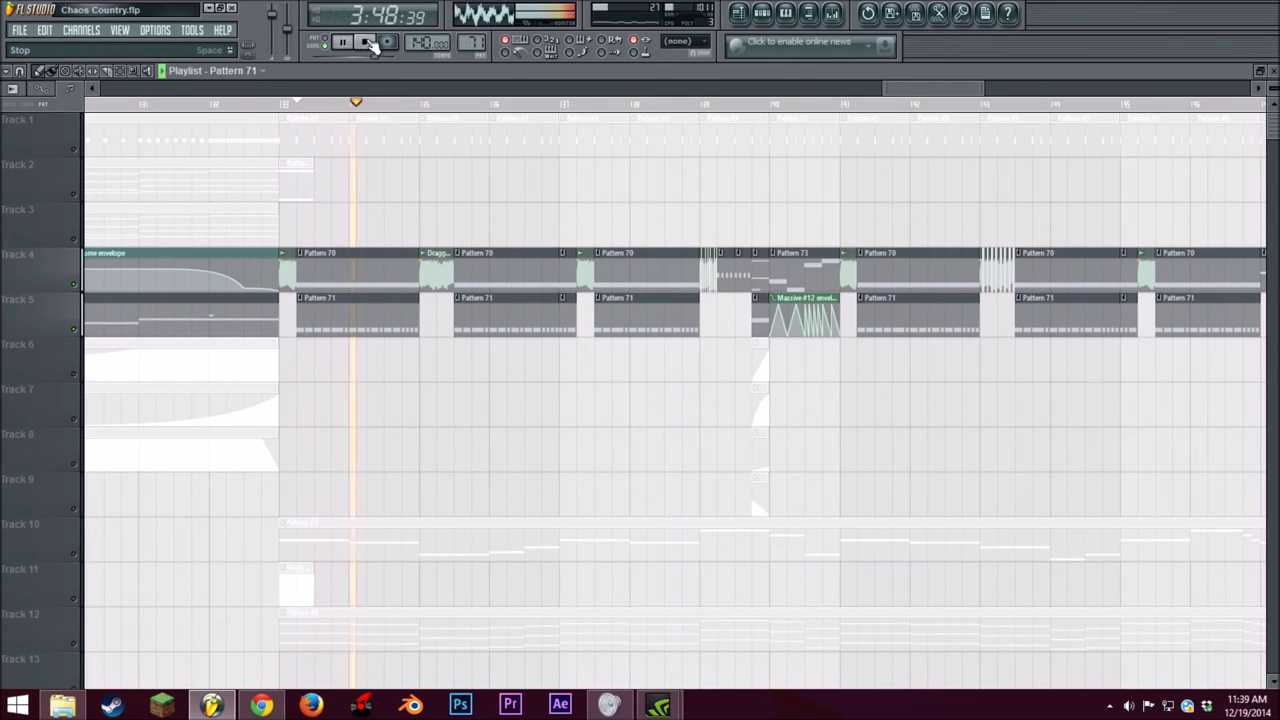
{"action": "left_click", "coordinate": [368, 42]}
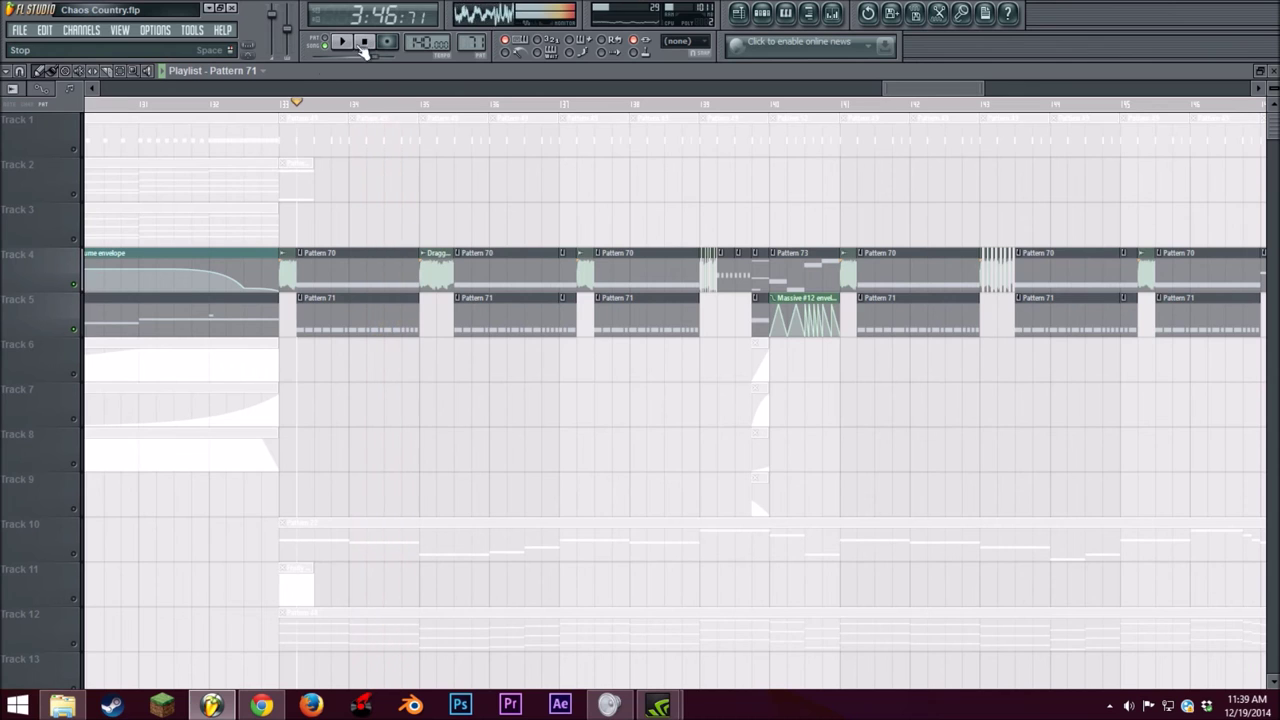
Step: Mute Track 5 and briefly play Track 4 alone from the same position
{"action": "left_click", "coordinate": [76, 330]}
{"action": "left_click", "coordinate": [345, 42]}
{"action": "left_click", "coordinate": [369, 42]}
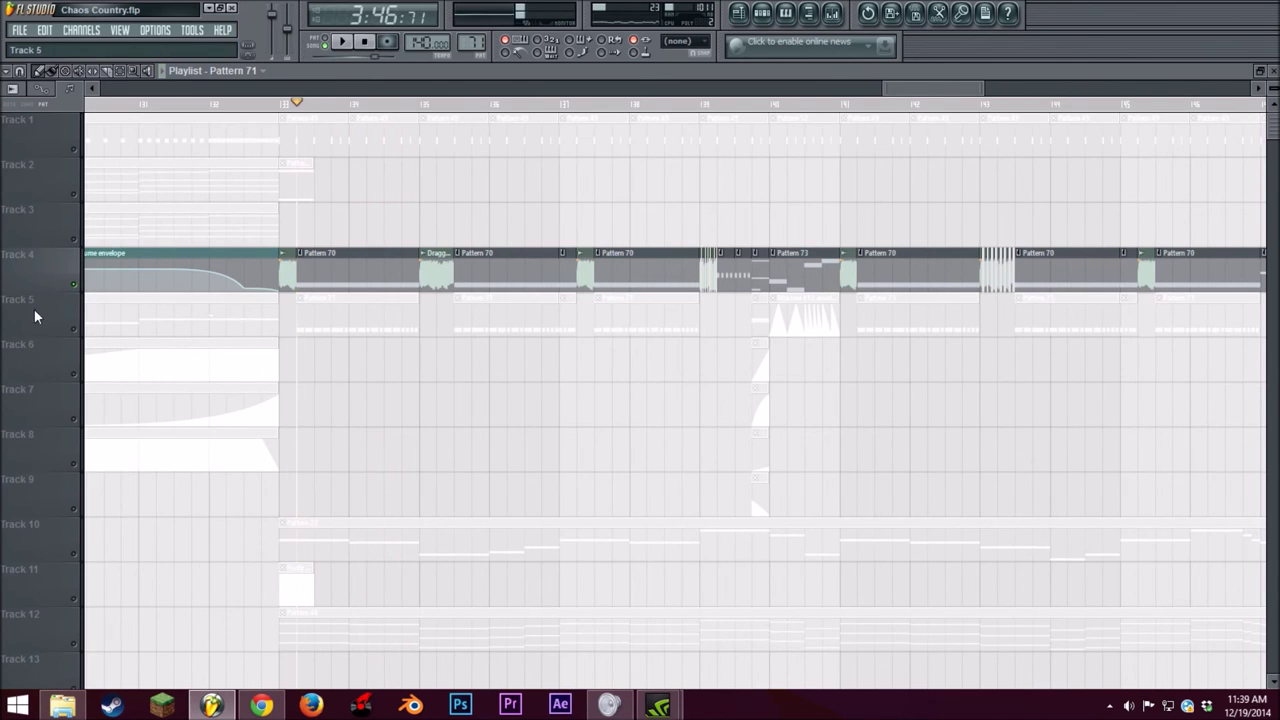
Step: Unmute all playlist tracks and play the full arrangement from beat 2 of bar 133 into bar 139
{"action": "left_click", "coordinate": [76, 330]}
{"action": "scroll", "coordinate": [314, 471], "scroll_direction": "down", "scroll_amount": 1}
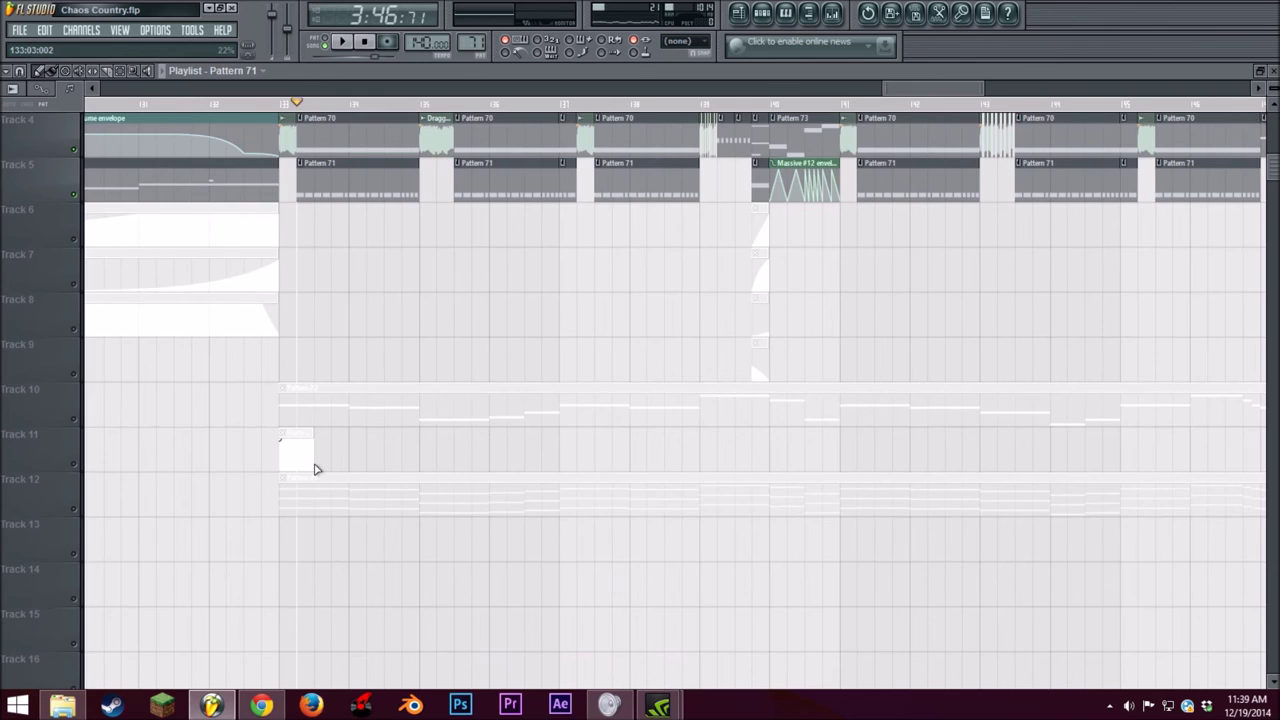
{"action": "scroll", "coordinate": [344, 470], "scroll_direction": "up", "scroll_amount": 1}
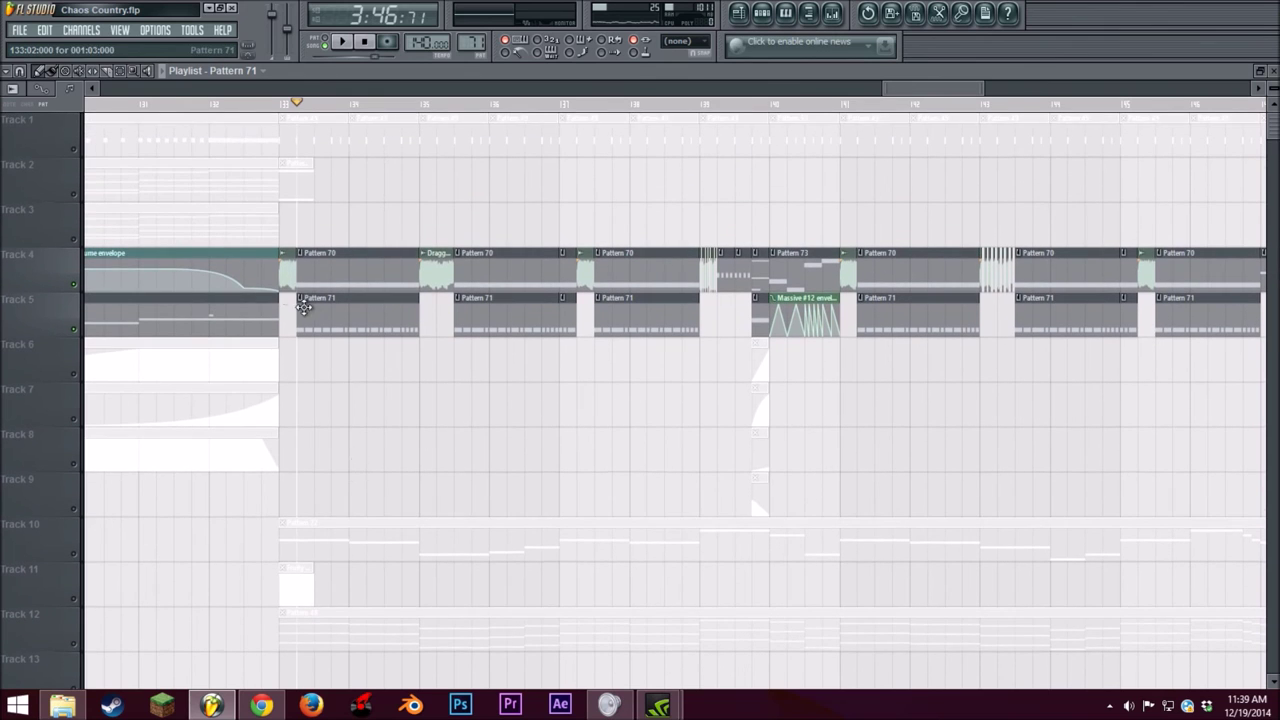
{"action": "right_click", "coordinate": [77, 287]}
{"action": "right_click", "coordinate": [77, 287]}
{"action": "left_click", "coordinate": [341, 42]}
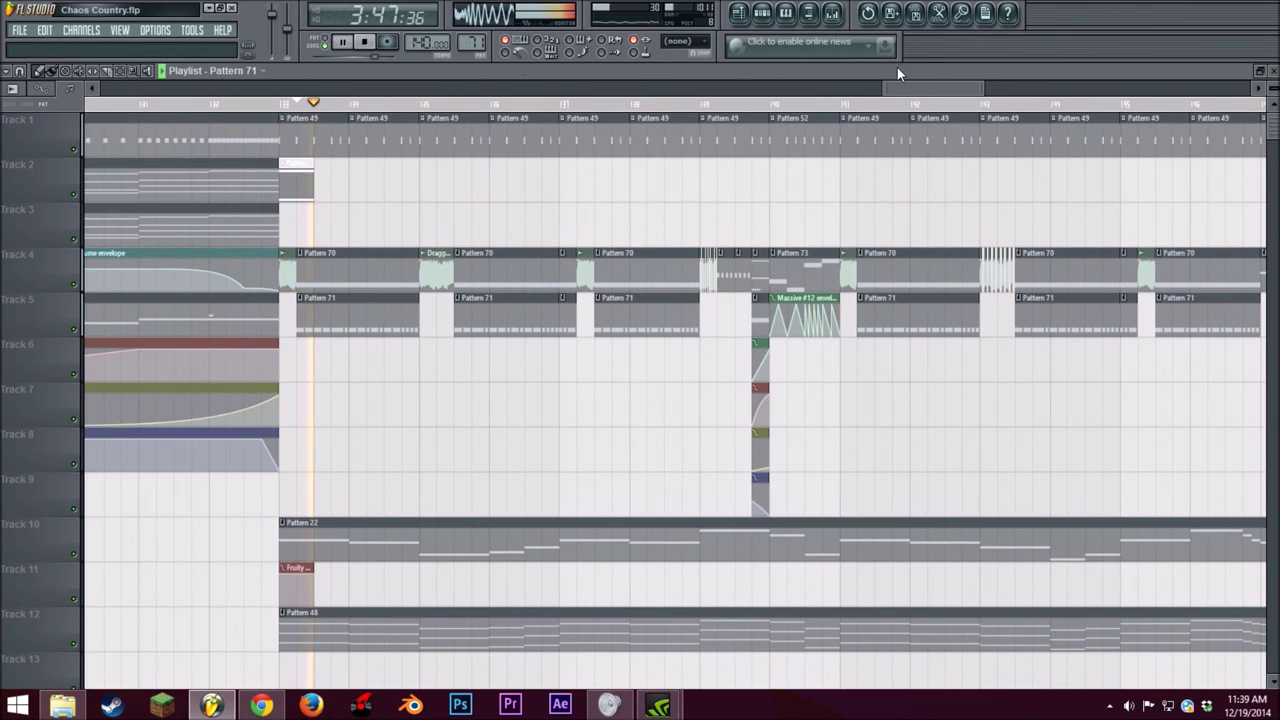
{"action": "left_click_drag", "start_coordinate": [897, 94], "coordinate": [902, 95]}
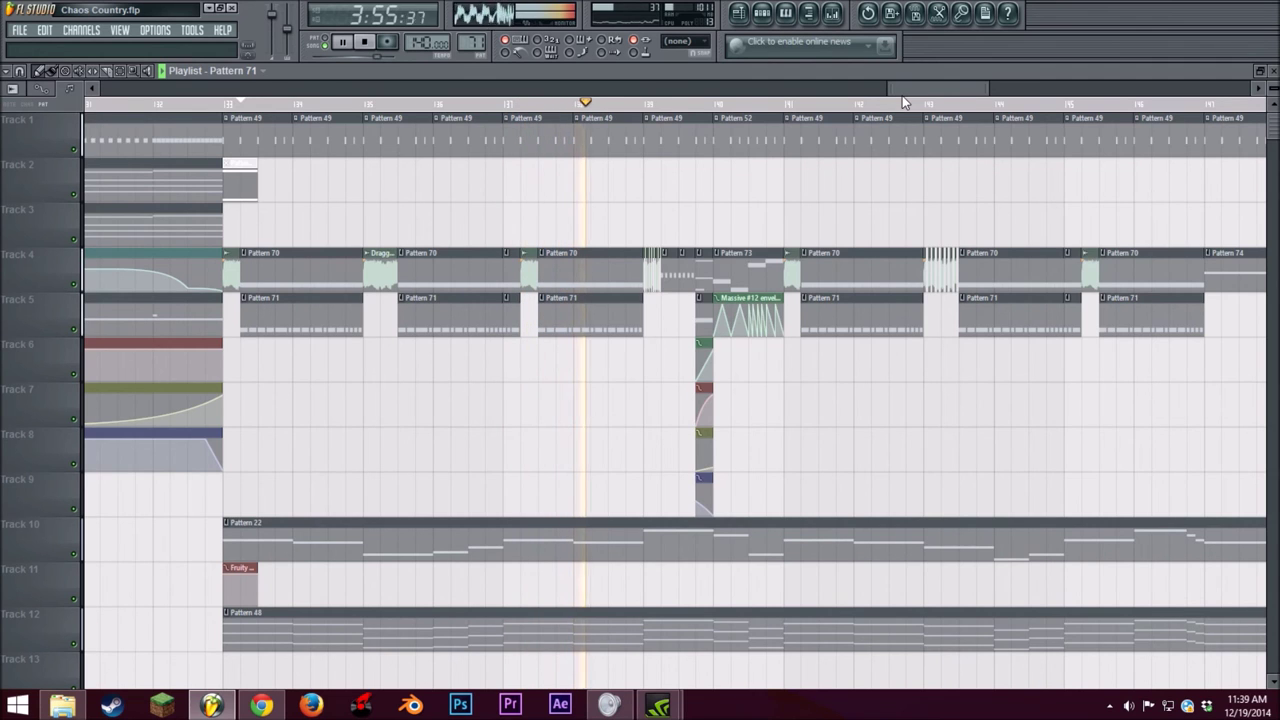
{"action": "left_click_drag", "start_coordinate": [902, 95], "coordinate": [920, 100]}
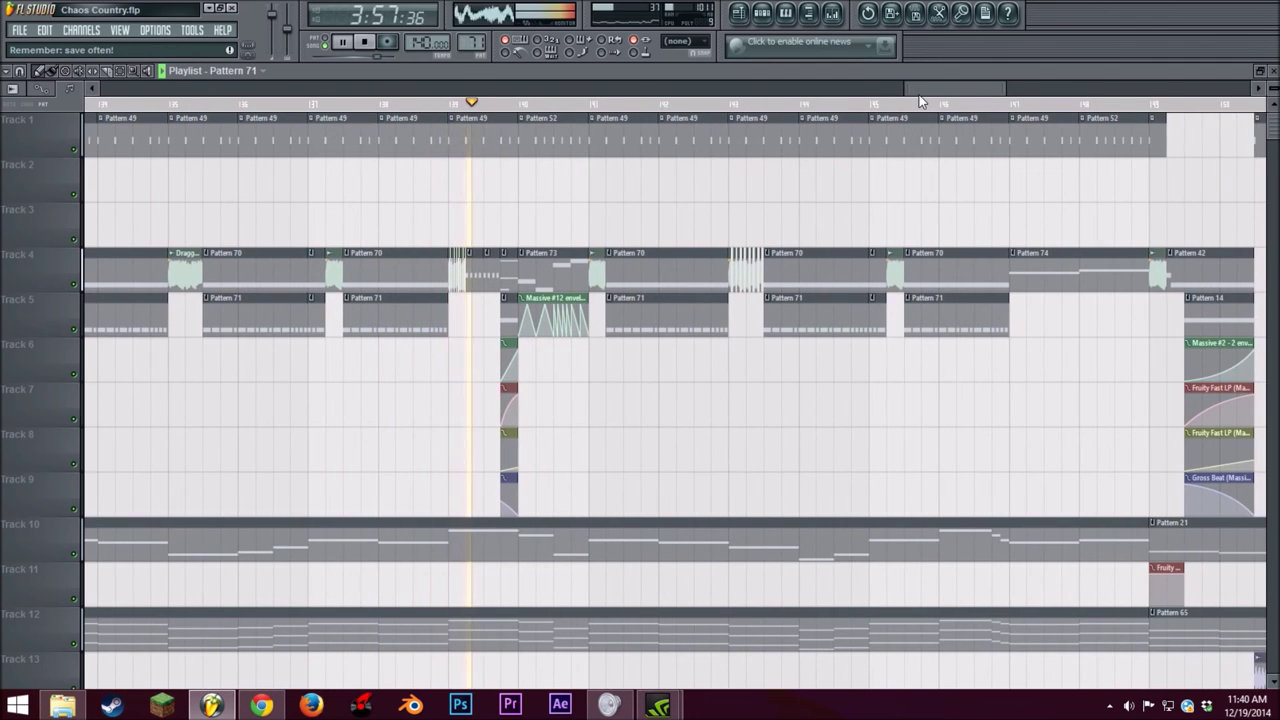
{"action": "left_click", "coordinate": [367, 44]}
Step: Move the song position to beat 2 of bar 139, open the Pattern 72 notes in the piano roll and play them in pattern mode
{"action": "left_click", "coordinate": [468, 104]}
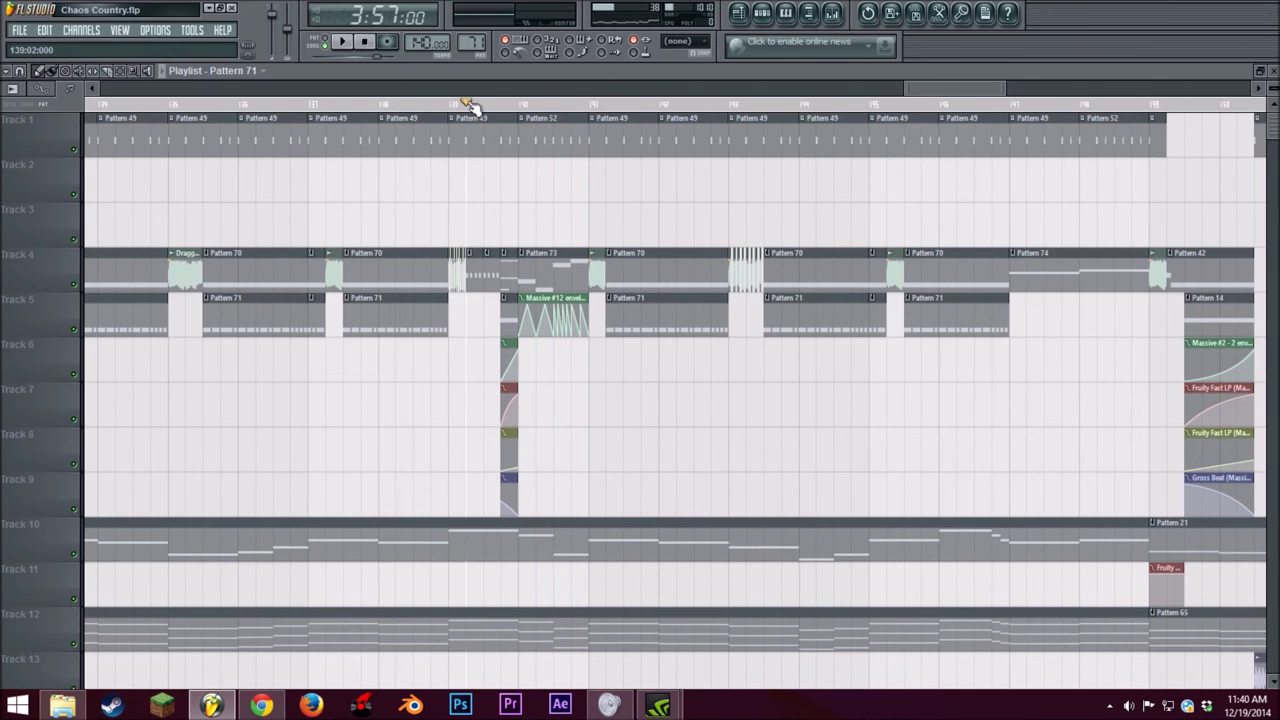
{"action": "double_click", "coordinate": [469, 287]}
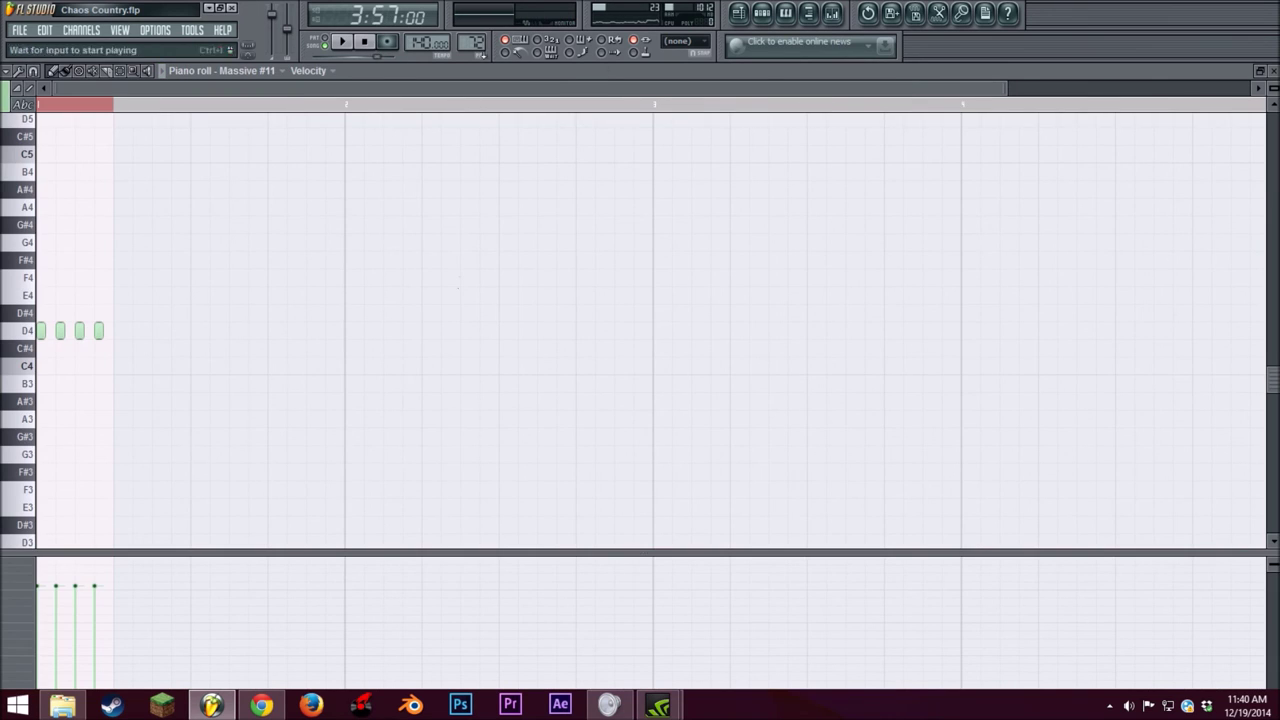
{"action": "left_click", "coordinate": [327, 40]}
{"action": "left_click", "coordinate": [341, 42]}
{"action": "left_click", "coordinate": [366, 43]}
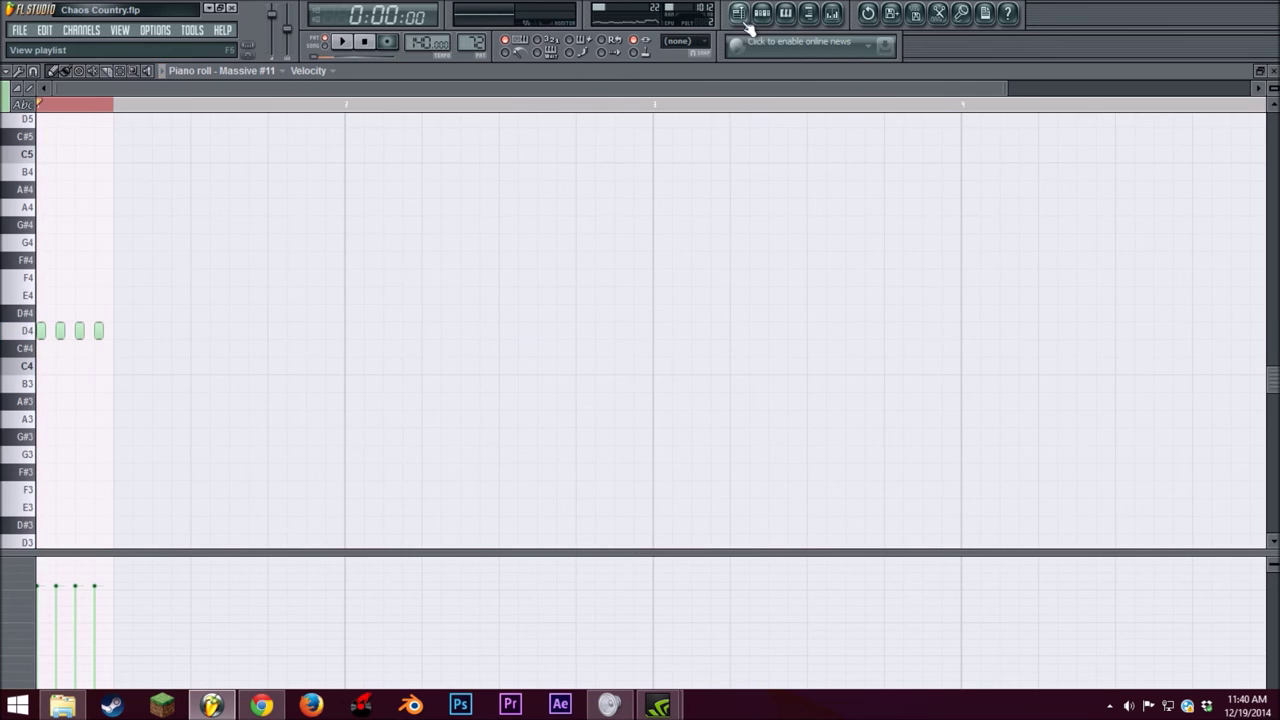
Step: Open the Massive #11 synth from Pattern 72's channel list to view its AH SCREAM preset, and close the synth
{"action": "left_click", "coordinate": [740, 14]}
{"action": "left_click", "coordinate": [780, 16]}
{"action": "left_click", "coordinate": [385, 373]}
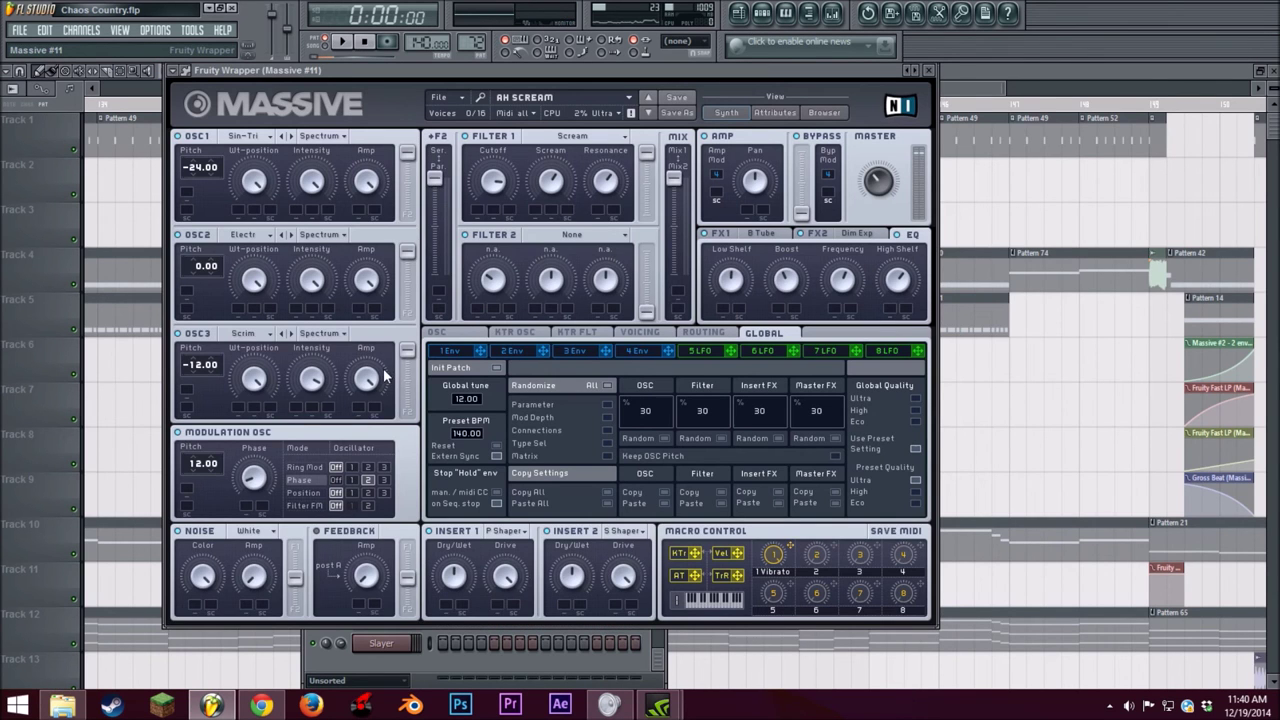
{"action": "left_click", "coordinate": [928, 72]}
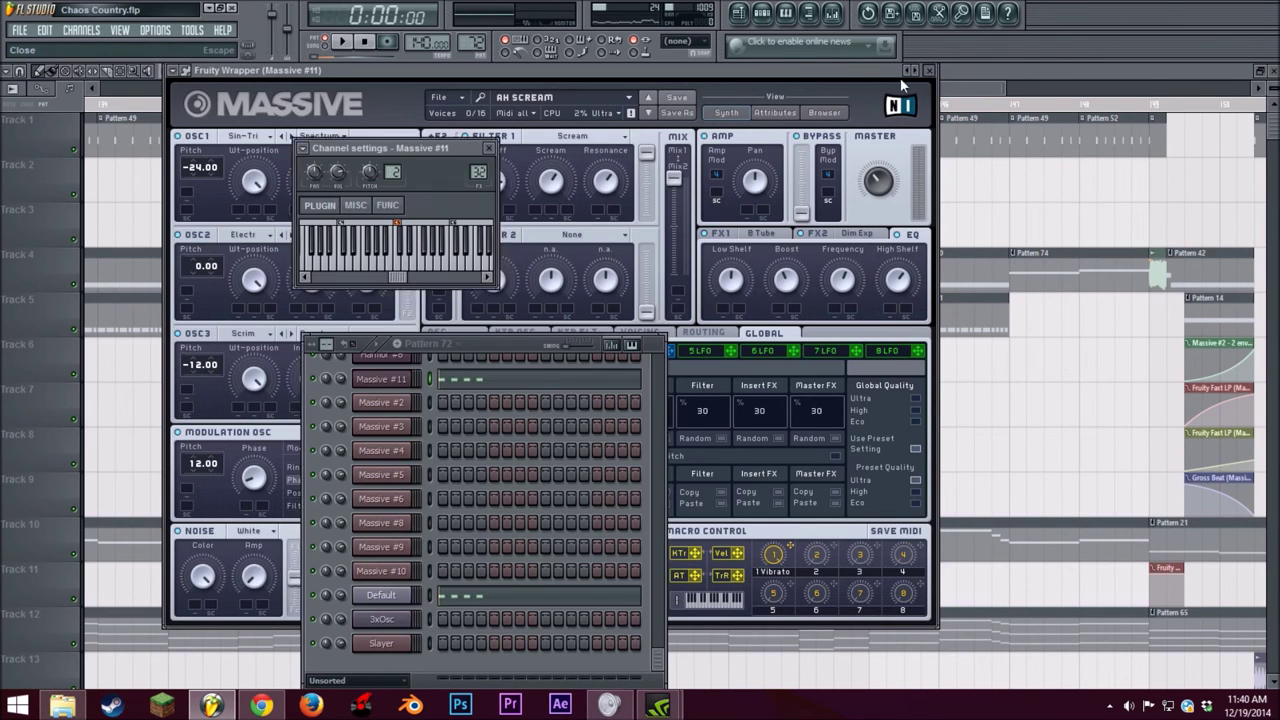
Step: Close the Massive #11 channel settings, hide the step sequencer, and move the song position to the start of bar 165
{"action": "left_click", "coordinate": [491, 149]}
{"action": "key", "text": "F6"}
{"action": "left_click_drag", "start_coordinate": [966, 94], "coordinate": [305, 101]}
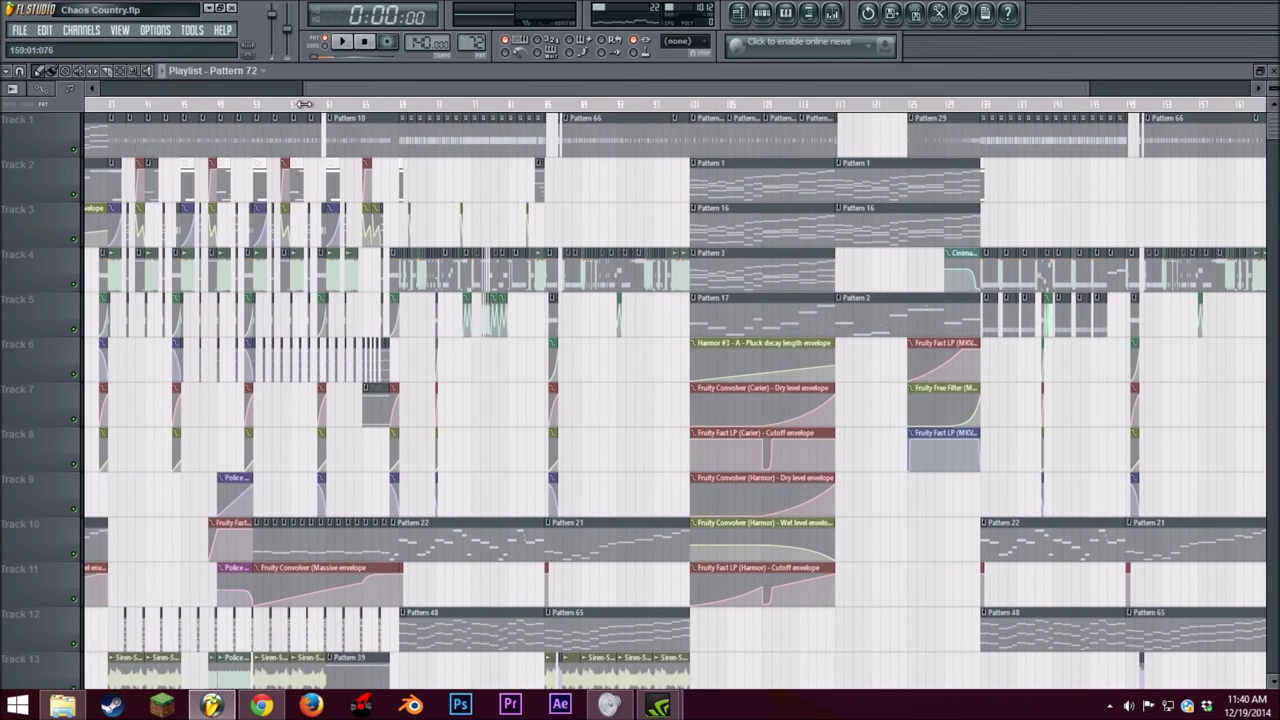
{"action": "left_click_drag", "start_coordinate": [433, 92], "coordinate": [1040, 105]}
{"action": "mouse_move", "coordinate": [1250, 90]}
{"action": "left_mouse_down"}
{"action": "mouse_move", "coordinate": [886, 90]}
{"action": "mouse_move", "coordinate": [1098, 89]}
{"action": "left_mouse_up"}
{"action": "left_click", "coordinate": [398, 104]}
Step: Play the song's ending from bar 165 while viewing Pattern 68 and the Harmor #6 automation clips below it, and stop playback
{"action": "scroll", "coordinate": [400, 490], "scroll_direction": "down", "scroll_amount": 5}
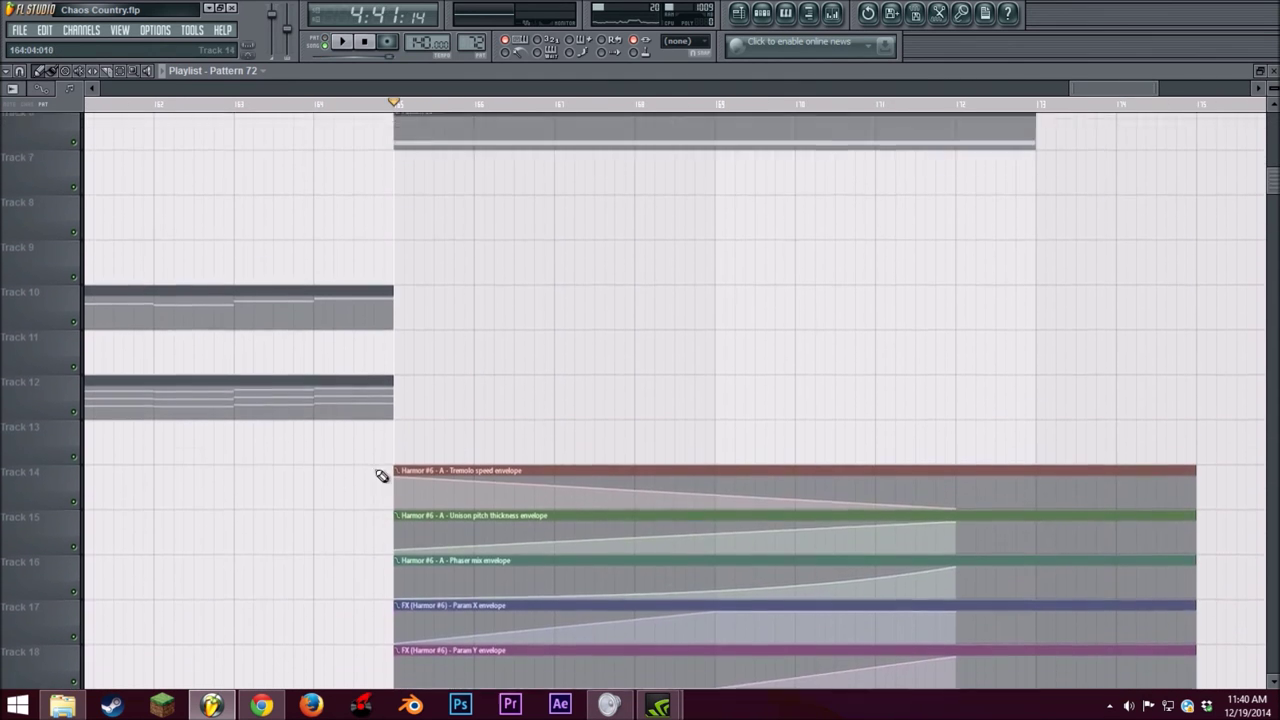
{"action": "scroll", "coordinate": [380, 474], "scroll_direction": "up", "scroll_amount": 1}
{"action": "left_click", "coordinate": [350, 45]}
{"action": "scroll", "coordinate": [476, 290], "scroll_direction": "up", "scroll_amount": 2}
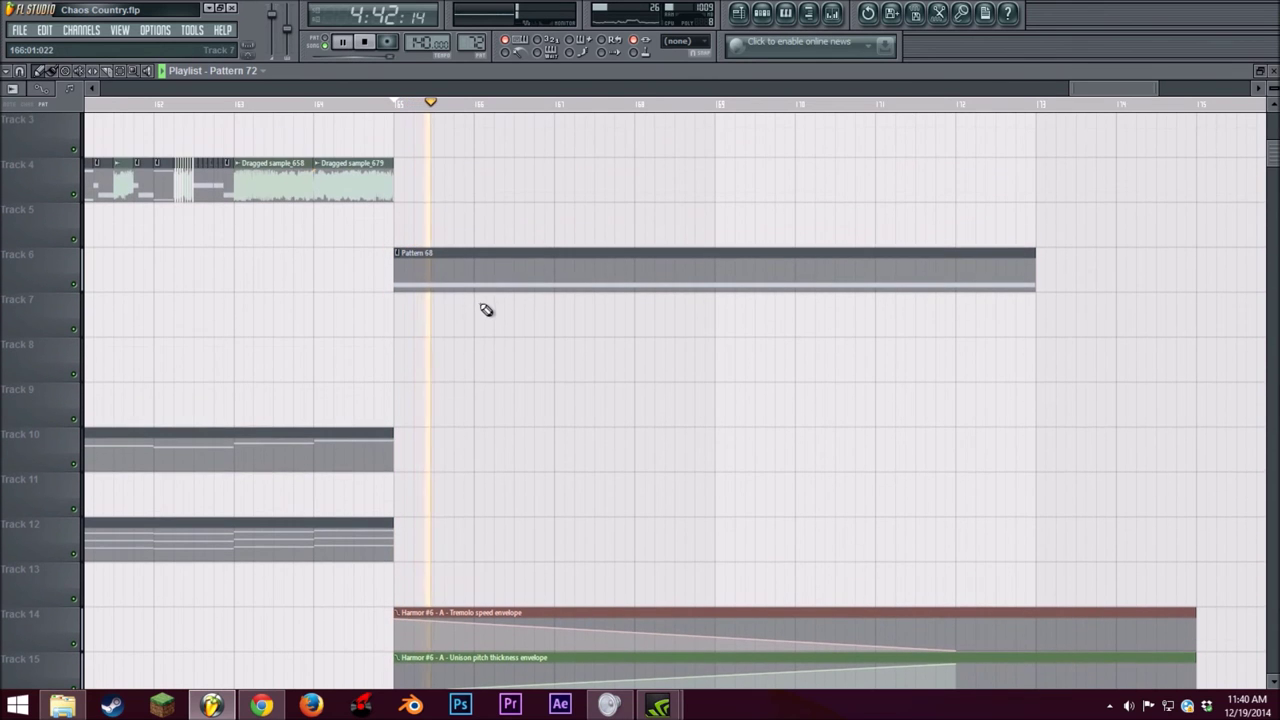
{"action": "mouse_move", "coordinate": [1068, 89]}
{"action": "left_mouse_down"}
{"action": "mouse_move", "coordinate": [905, 88]}
{"action": "mouse_move", "coordinate": [1045, 88]}
{"action": "left_mouse_up"}
{"action": "scroll", "coordinate": [760, 360], "scroll_direction": "down", "scroll_amount": 3}
{"action": "scroll", "coordinate": [696, 383], "scroll_direction": "down", "scroll_amount": 8}
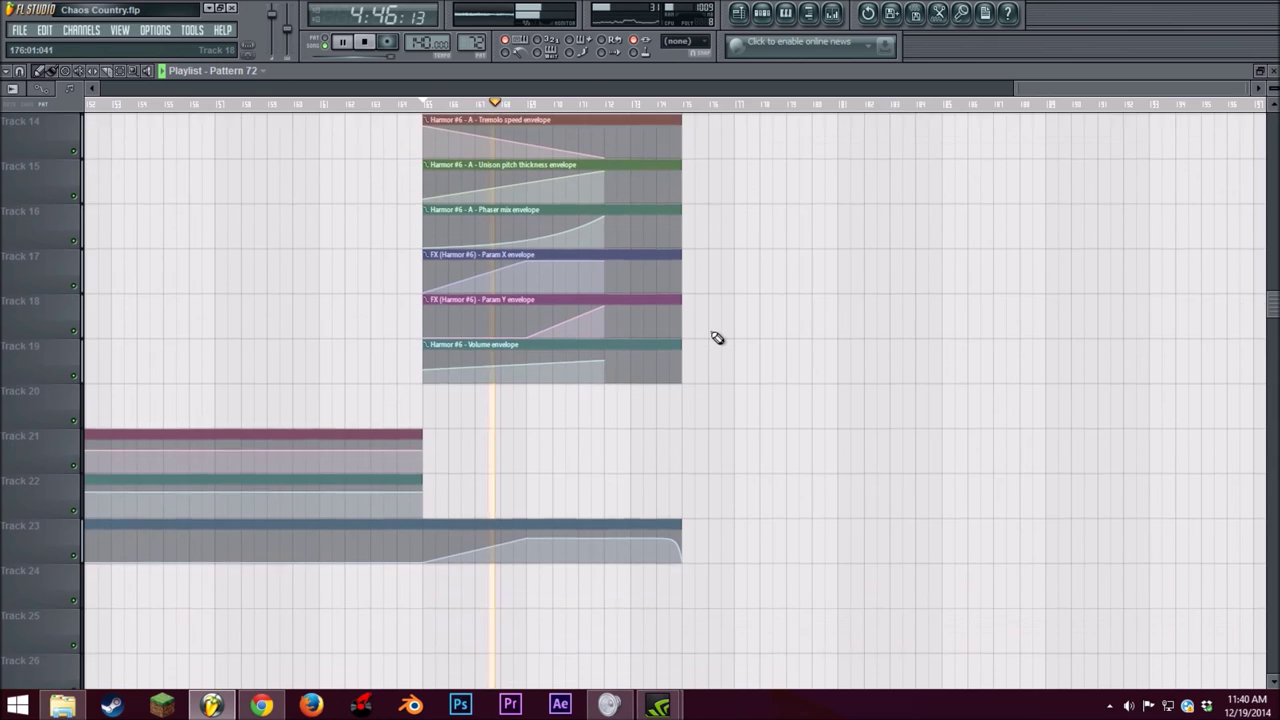
{"action": "scroll", "coordinate": [714, 337], "scroll_direction": "up", "scroll_amount": 7}
{"action": "scroll", "coordinate": [721, 326], "scroll_direction": "up", "scroll_amount": 7}
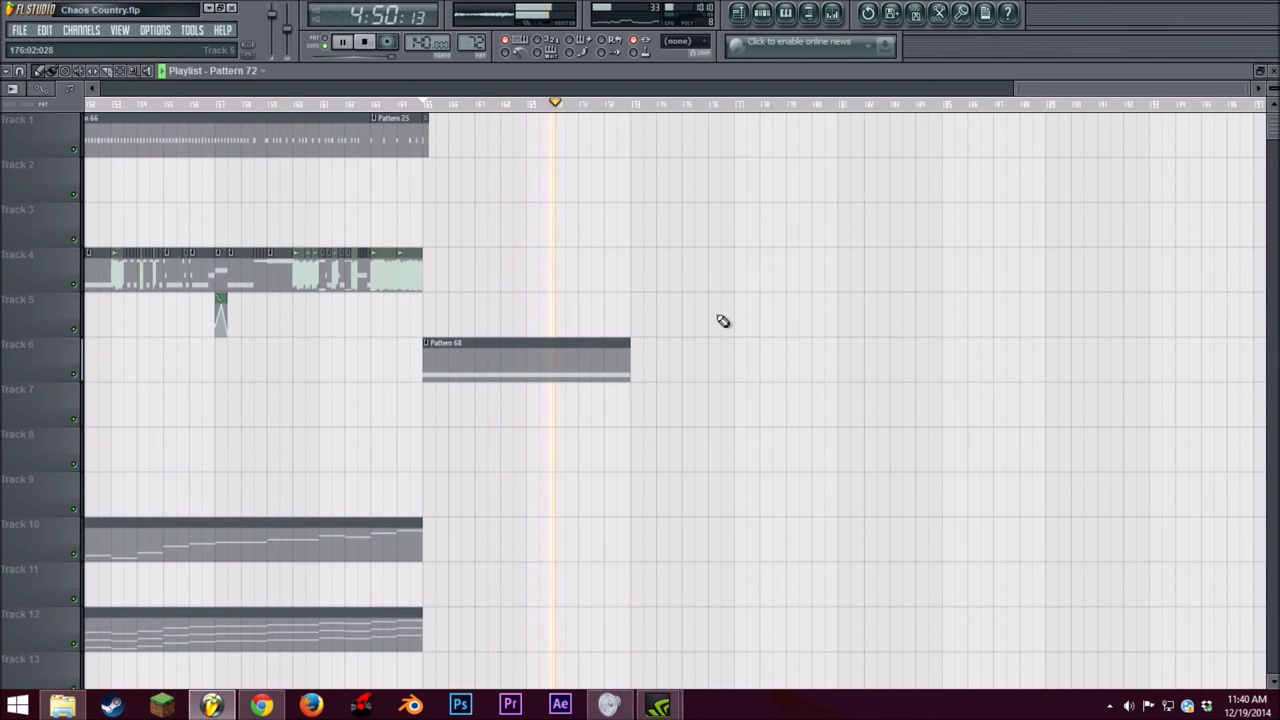
{"action": "left_click", "coordinate": [366, 47]}
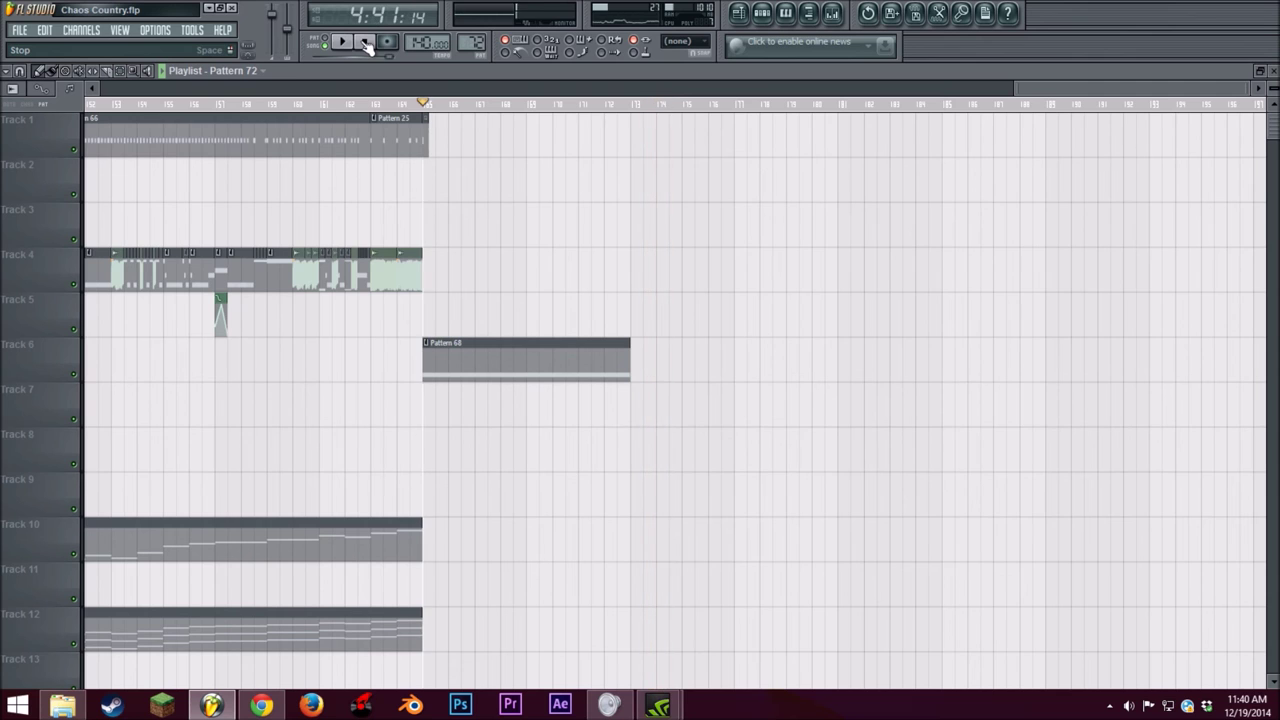
Step: Show the step sequencer, select Pattern 68 and open its Harmor #6 synth
{"action": "left_click", "coordinate": [761, 14]}
{"action": "left_click", "coordinate": [450, 345]}
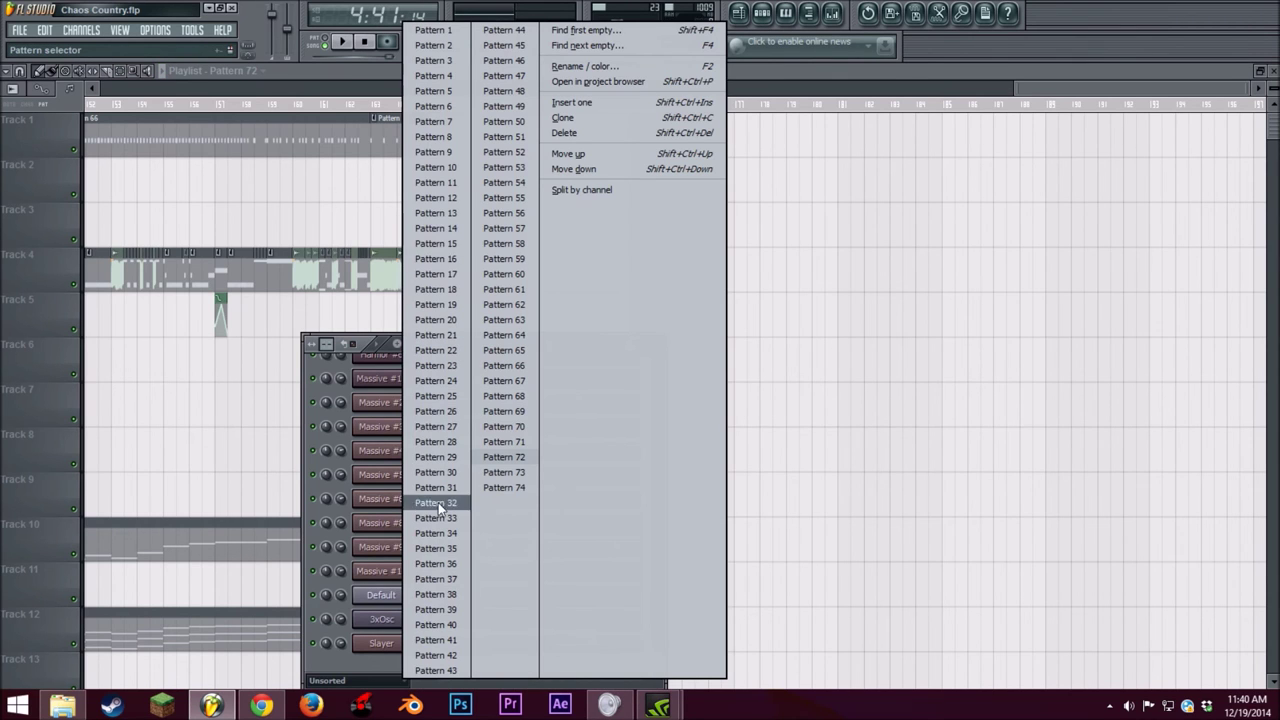
{"action": "left_click", "coordinate": [505, 396]}
{"action": "left_click_drag", "start_coordinate": [512, 337], "coordinate": [510, 227]}
{"action": "scroll", "coordinate": [458, 370], "scroll_direction": "up", "scroll_amount": 3}
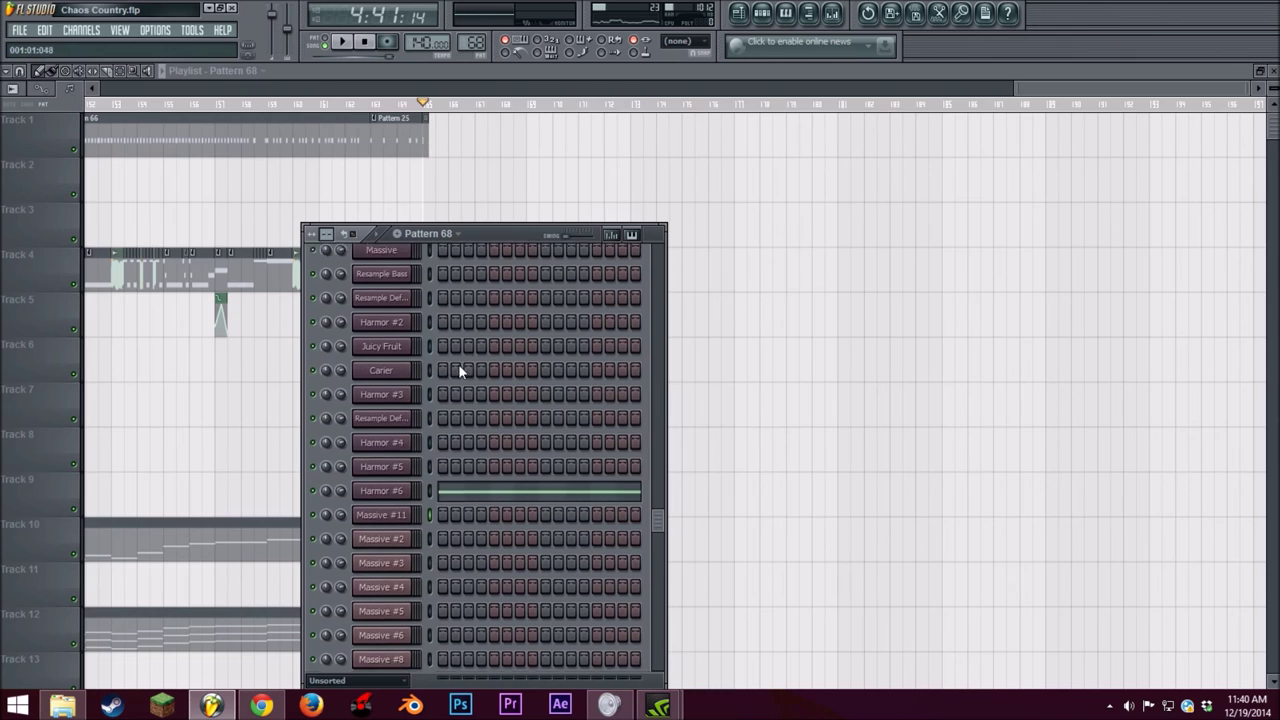
{"action": "left_click", "coordinate": [385, 500]}
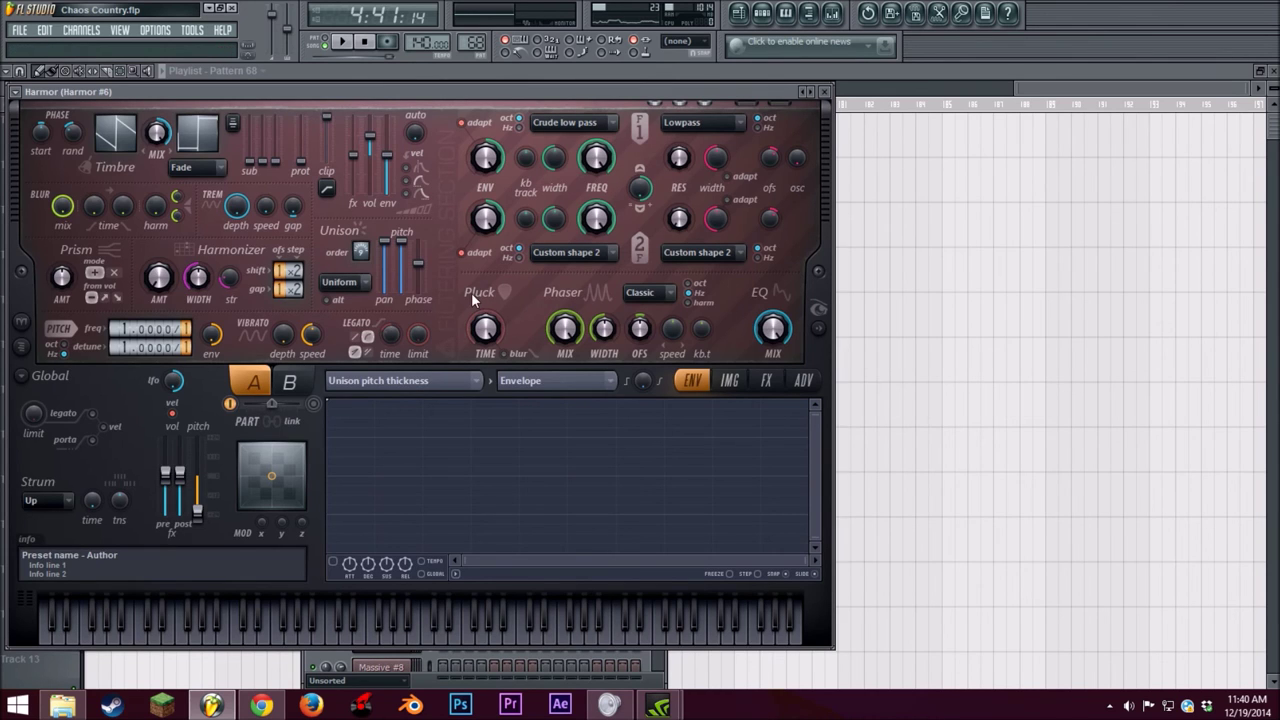
Step: Audition Harmor #6 with test notes, show its image section, and play the ending from bar 165 with the synth visible
{"action": "key", "text": "x"}
{"action": "key", "text": "w"}
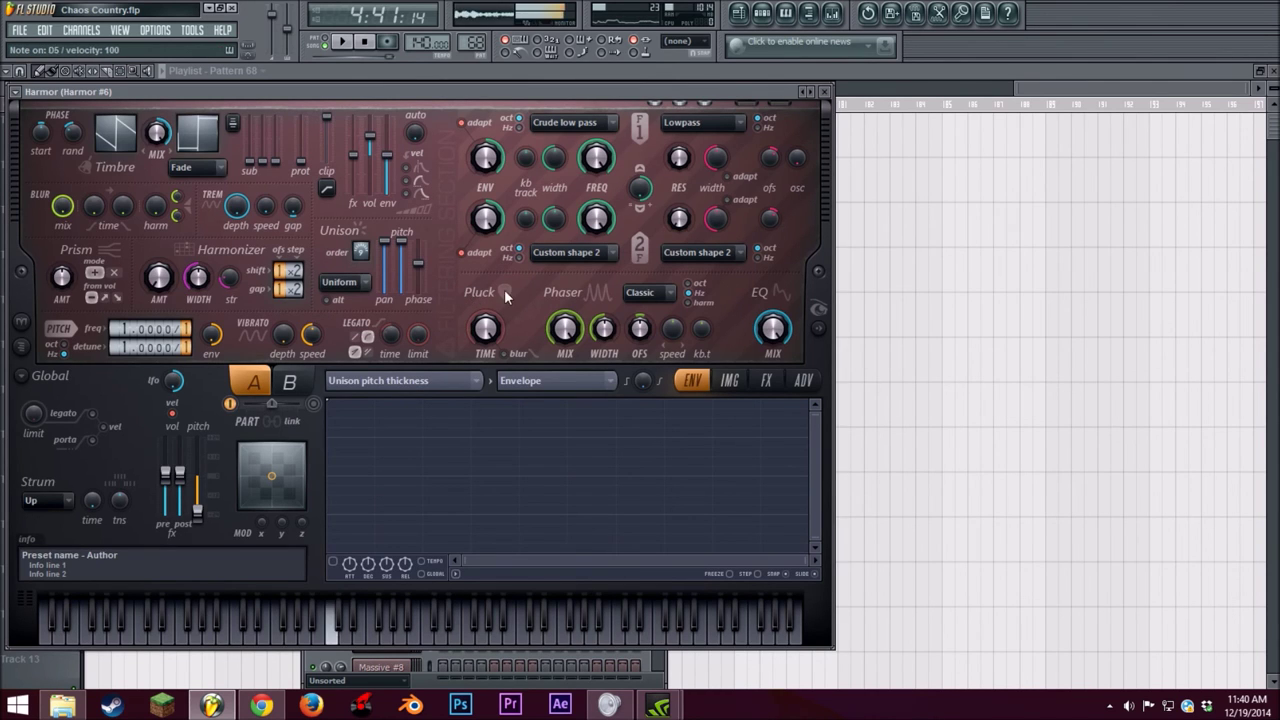
{"action": "left_click", "coordinate": [732, 382]}
{"action": "left_click_drag", "start_coordinate": [481, 91], "coordinate": [604, 60]}
{"action": "left_click", "coordinate": [343, 41]}
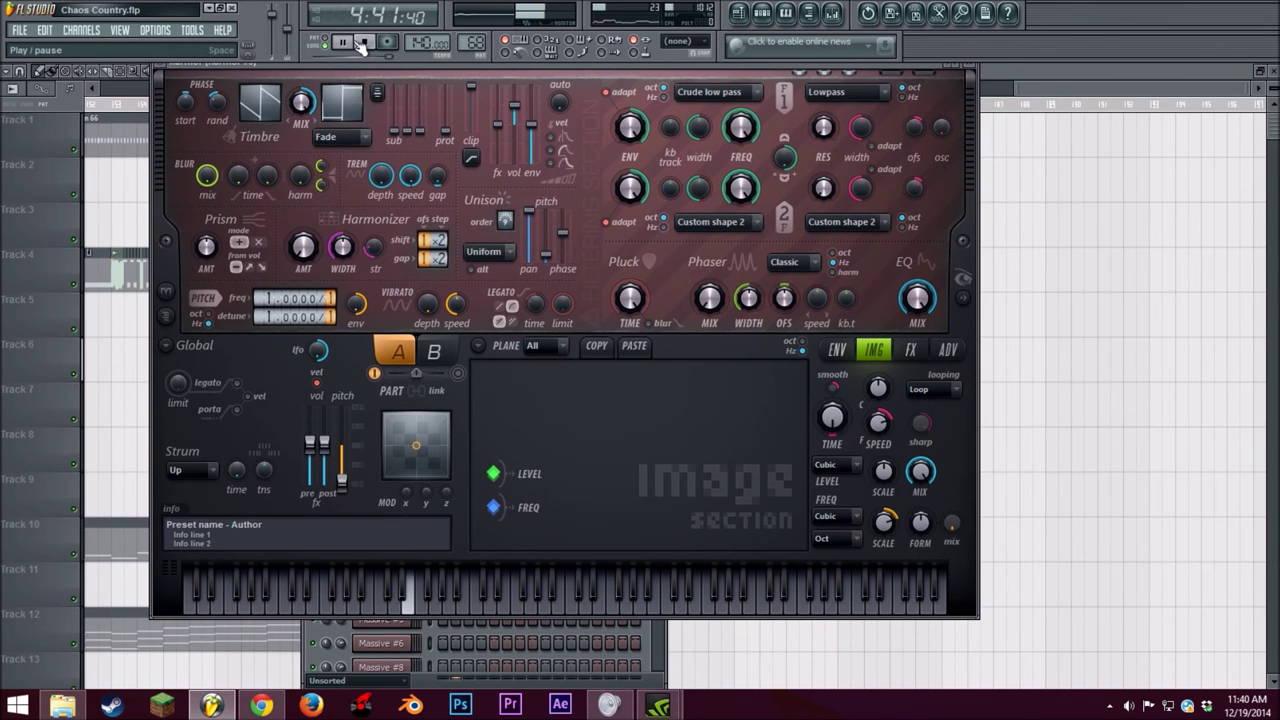
{"action": "left_click", "coordinate": [359, 42]}
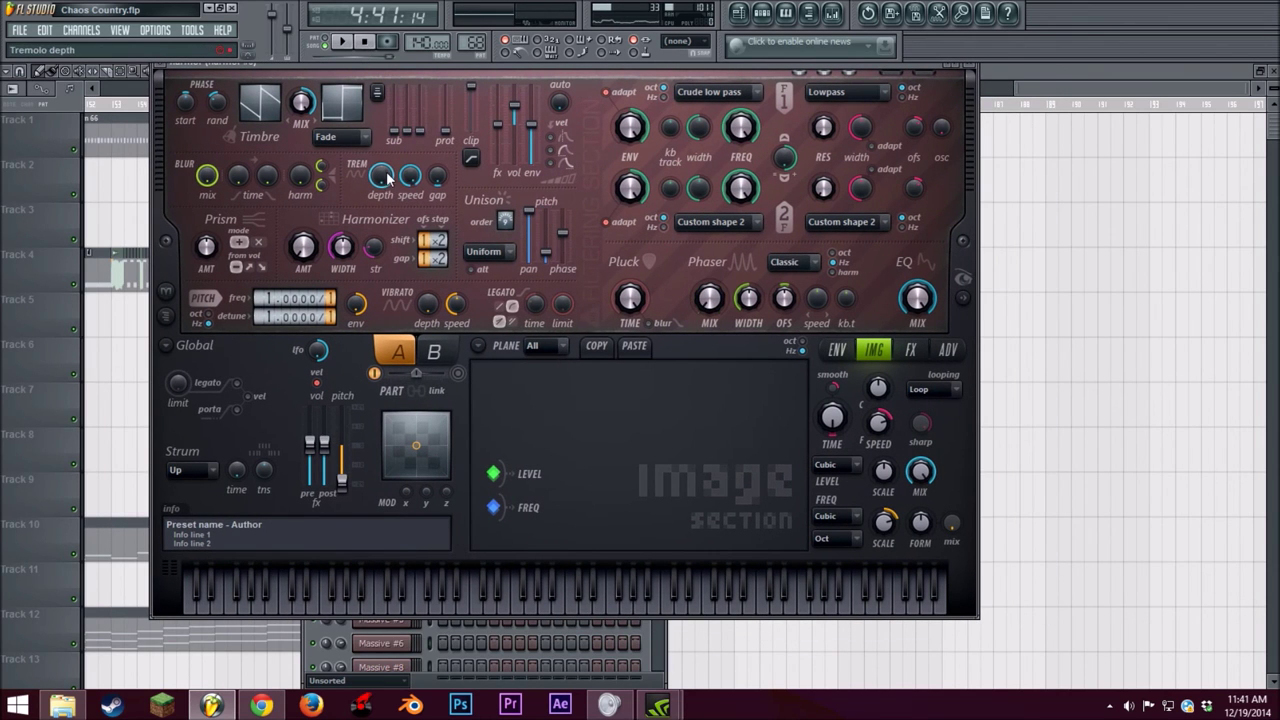
{"action": "key", "text": "space"}
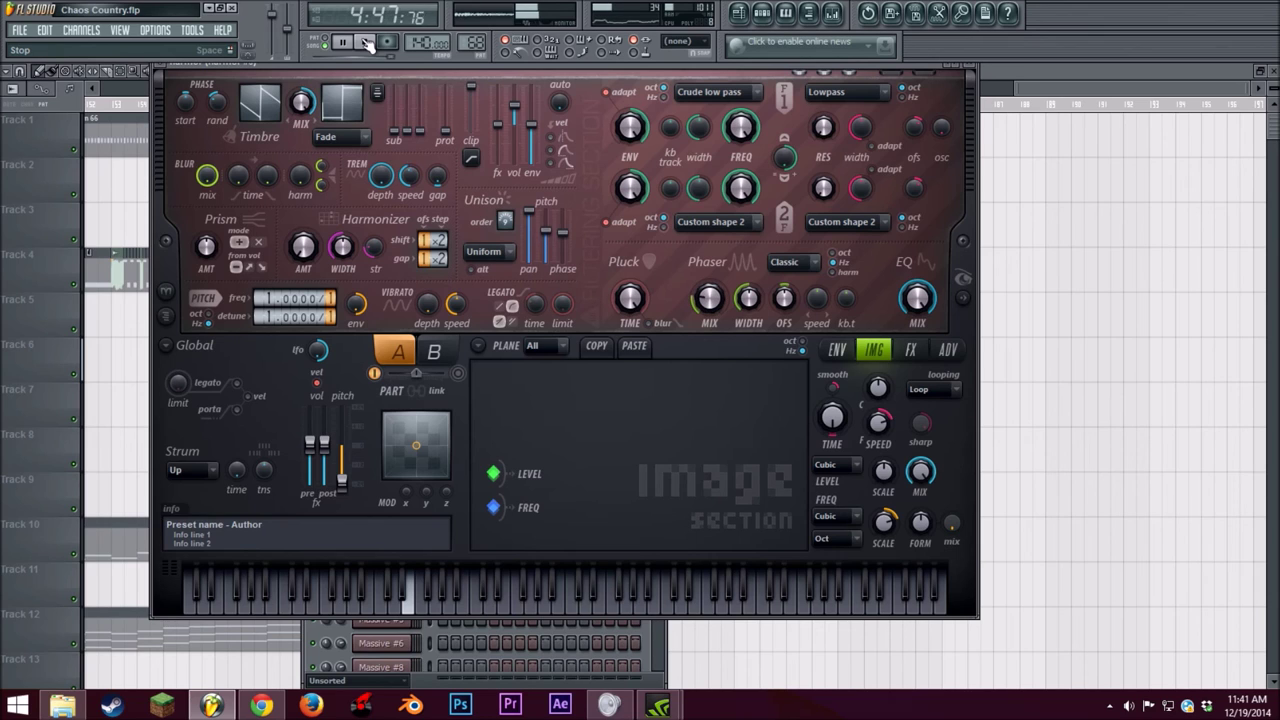
{"action": "left_click", "coordinate": [367, 43]}
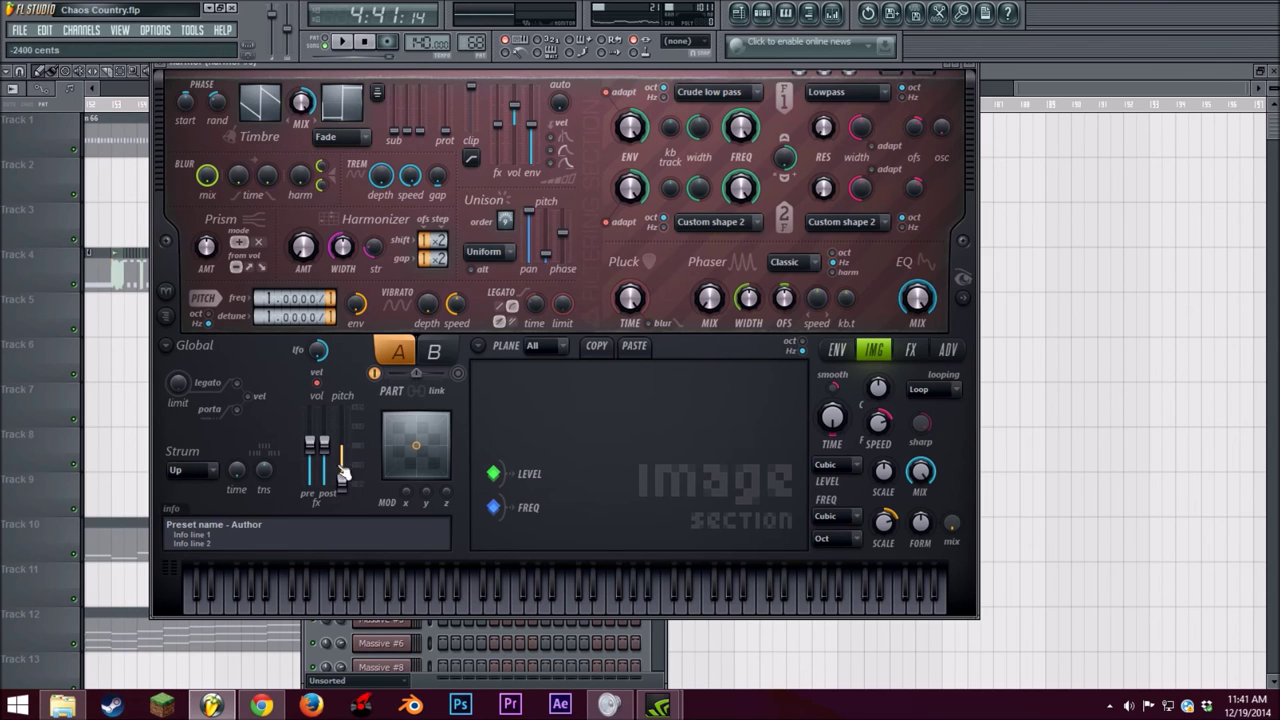
Step: Examine Harmor #6's effects section and its Timbre 1 & 2 mix envelope, playing the ending briefly from bar 165
{"action": "left_click", "coordinate": [910, 352]}
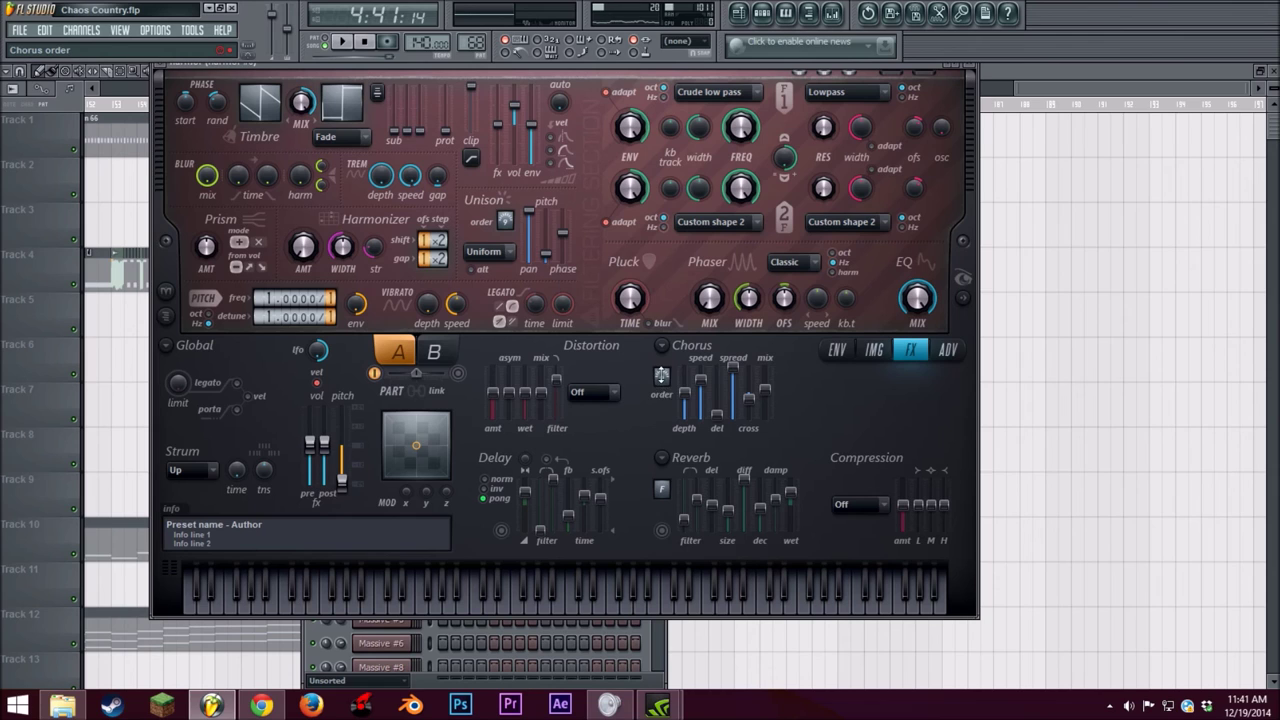
{"action": "left_click", "coordinate": [845, 352]}
{"action": "left_click", "coordinate": [594, 360]}
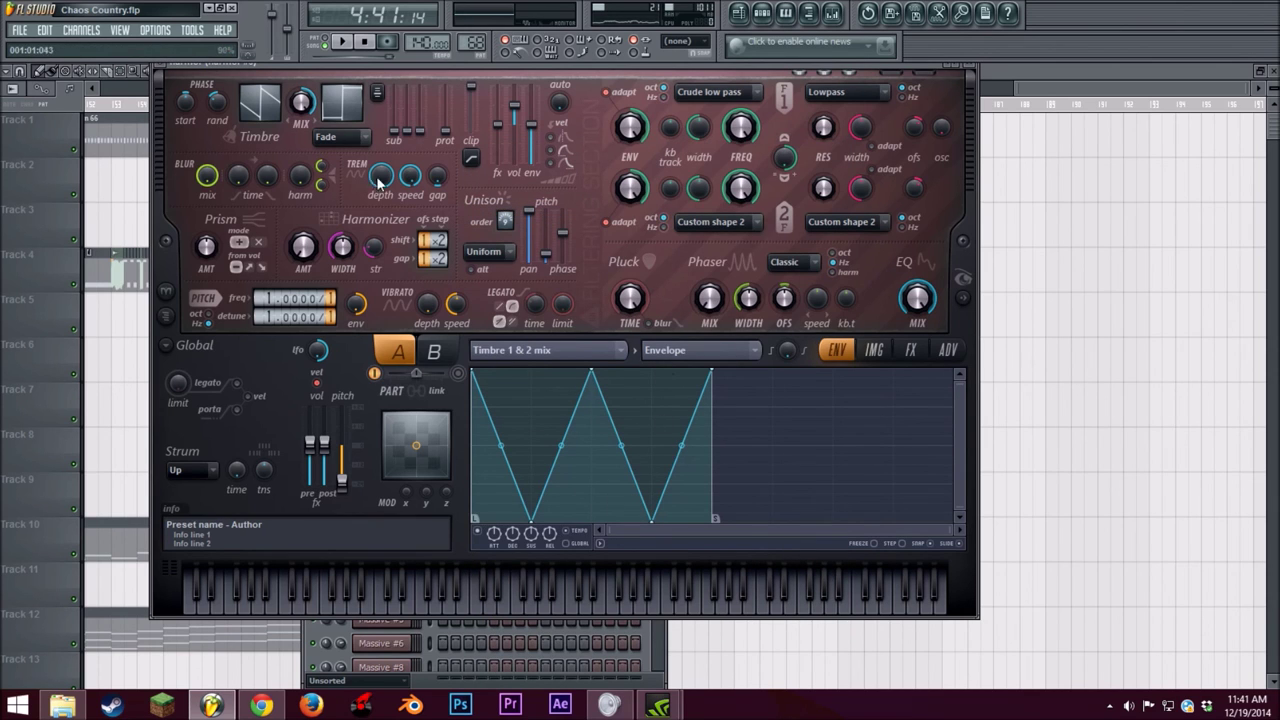
{"action": "left_click", "coordinate": [343, 44]}
{"action": "left_click", "coordinate": [364, 42]}
{"action": "left_click", "coordinate": [873, 351]}
{"action": "left_click", "coordinate": [837, 354]}
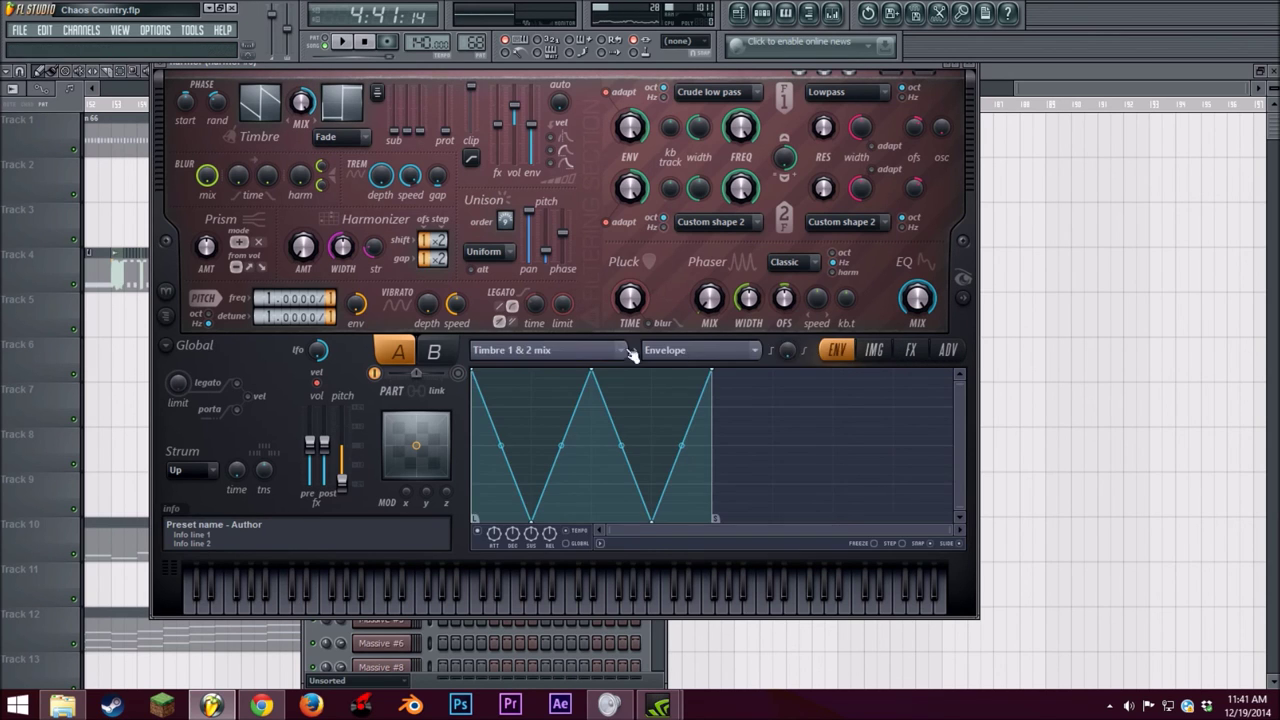
Step: Compare parts A and B of Harmor #6, and close the synth and its channel settings
{"action": "left_click", "coordinate": [595, 350]}
{"action": "left_click", "coordinate": [597, 352]}
{"action": "left_click", "coordinate": [436, 351]}
{"action": "left_click", "coordinate": [400, 351]}
{"action": "left_click", "coordinate": [449, 350]}
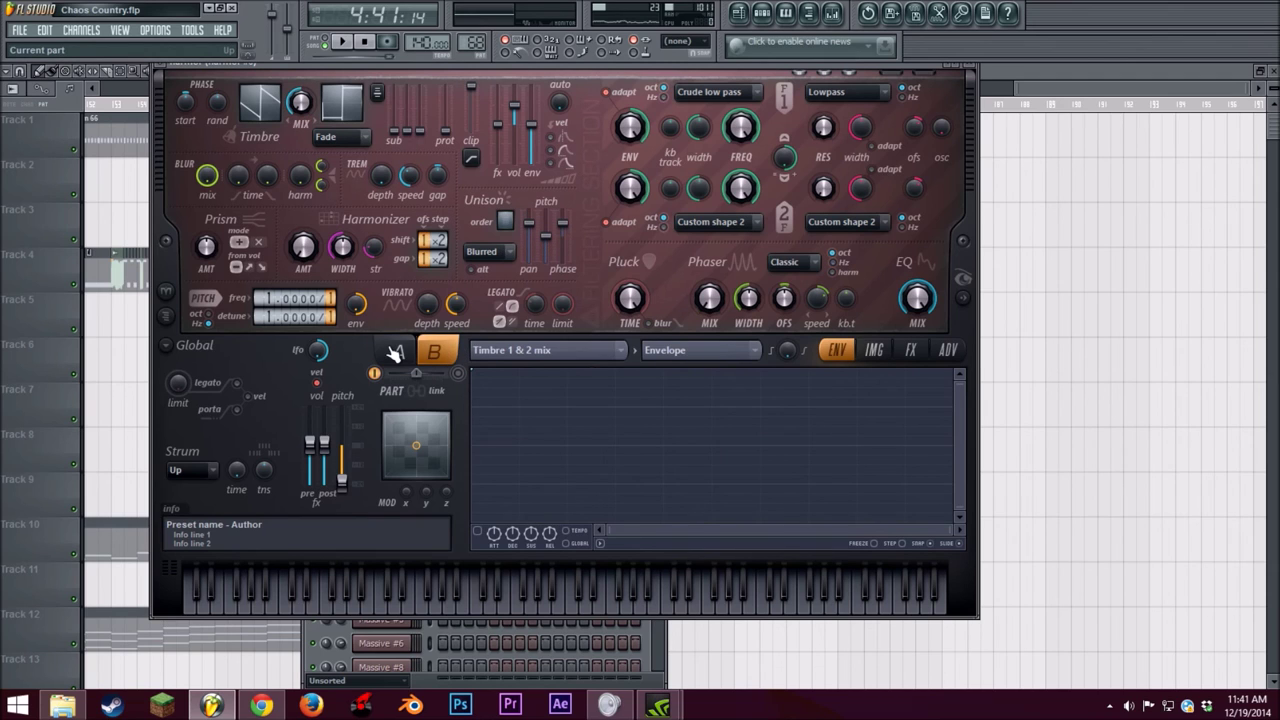
{"action": "left_click", "coordinate": [400, 351]}
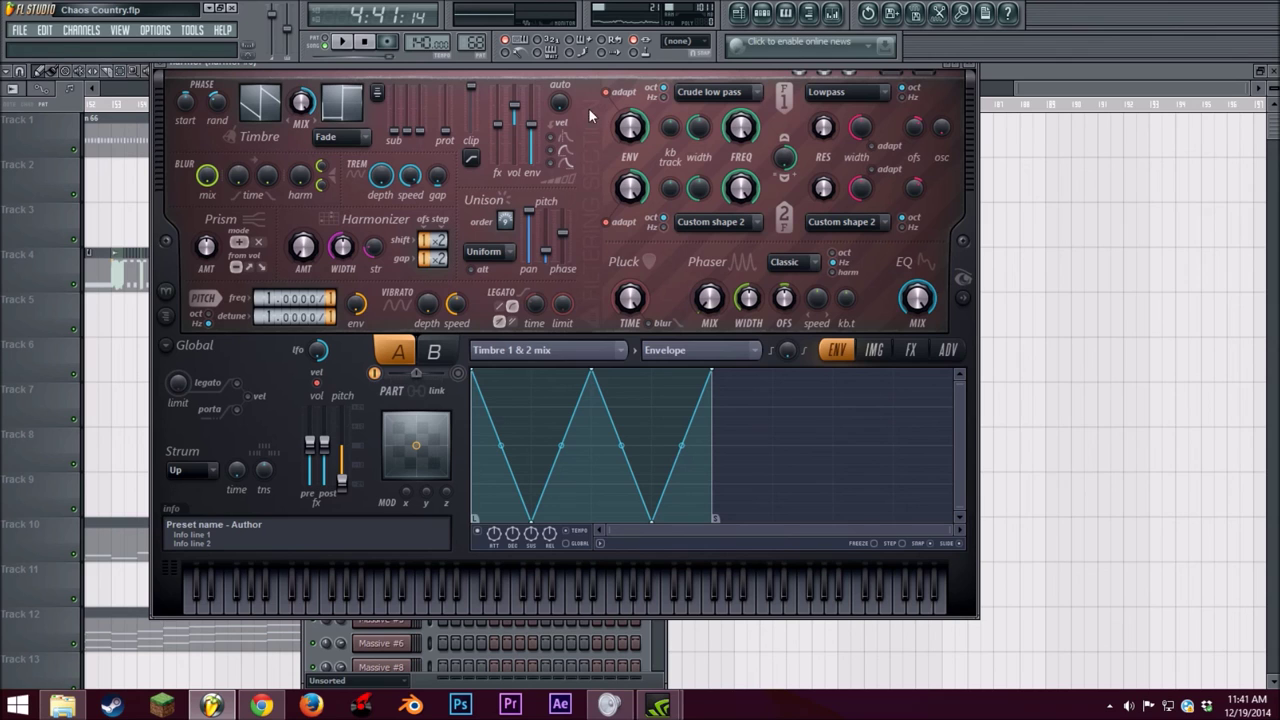
{"action": "left_click", "coordinate": [978, 69]}
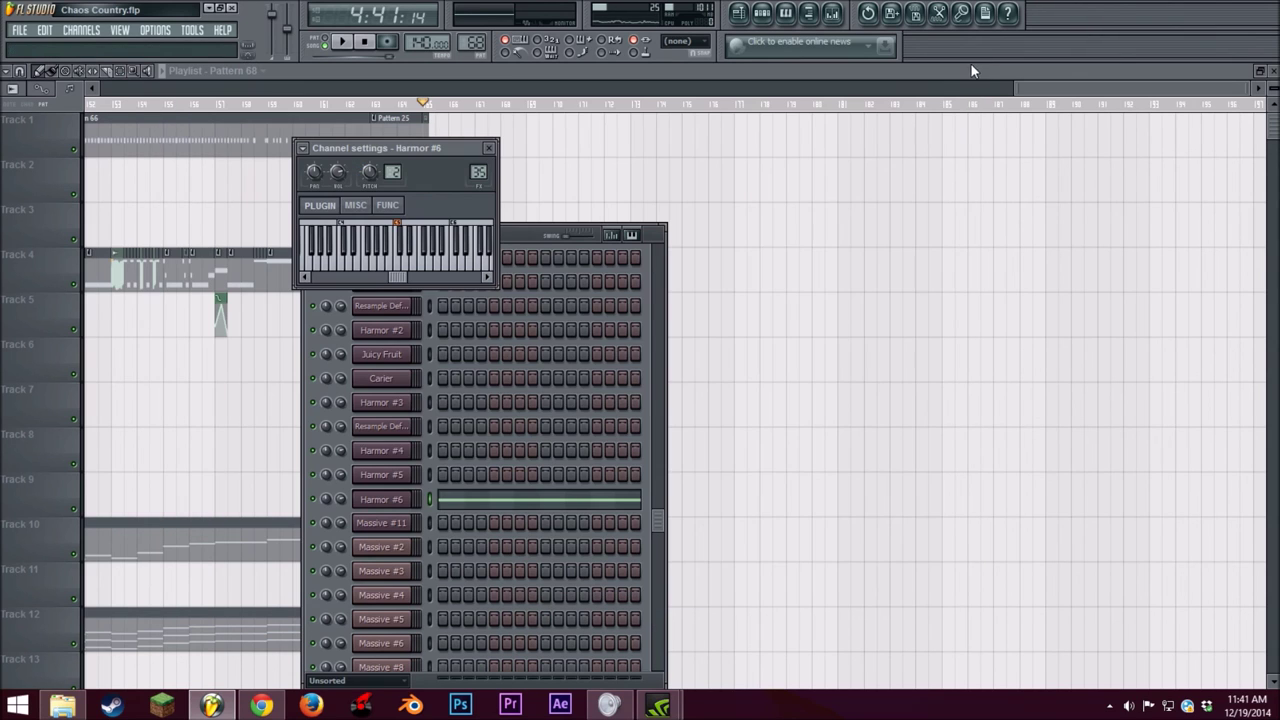
{"action": "left_click", "coordinate": [489, 150]}
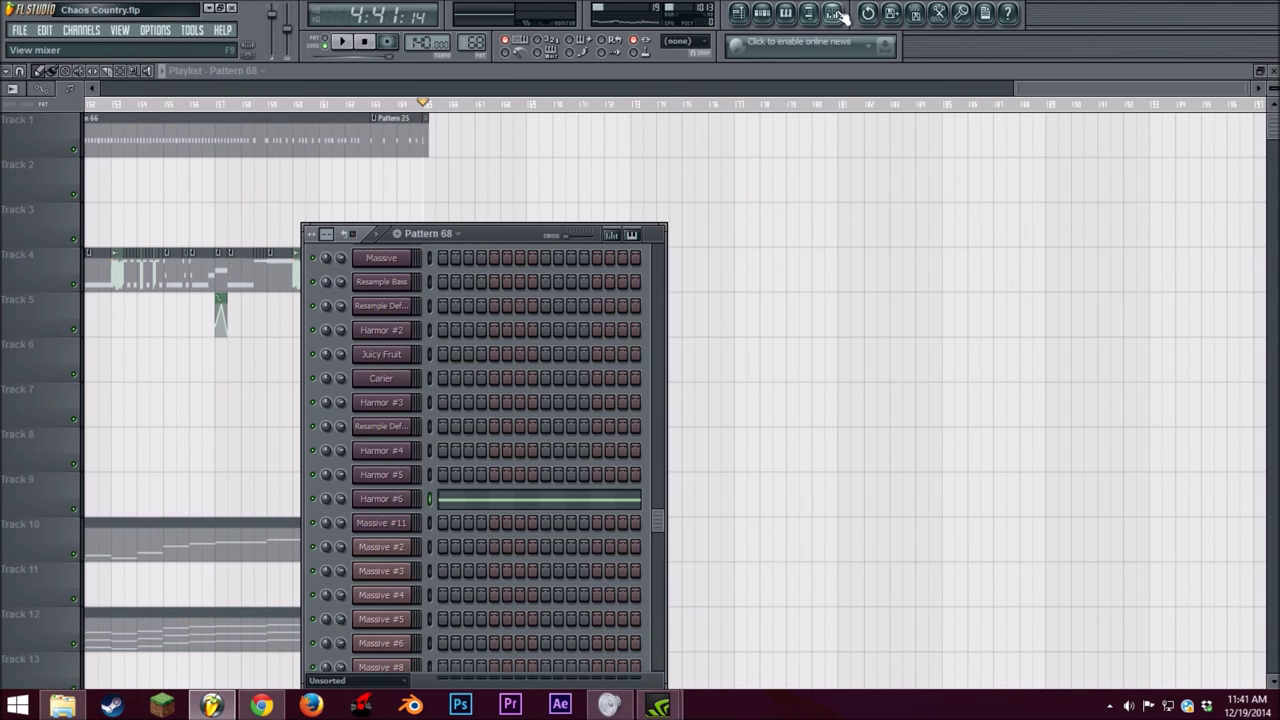
Step: Open the mixer, inspect the first Fruity Parametric EQ 2 on the Harmor #6 track, and close the equalizer
{"action": "left_click", "coordinate": [832, 13]}
{"action": "left_click_drag", "start_coordinate": [104, 270], "coordinate": [112, 271]}
{"action": "left_click", "coordinate": [838, 311]}
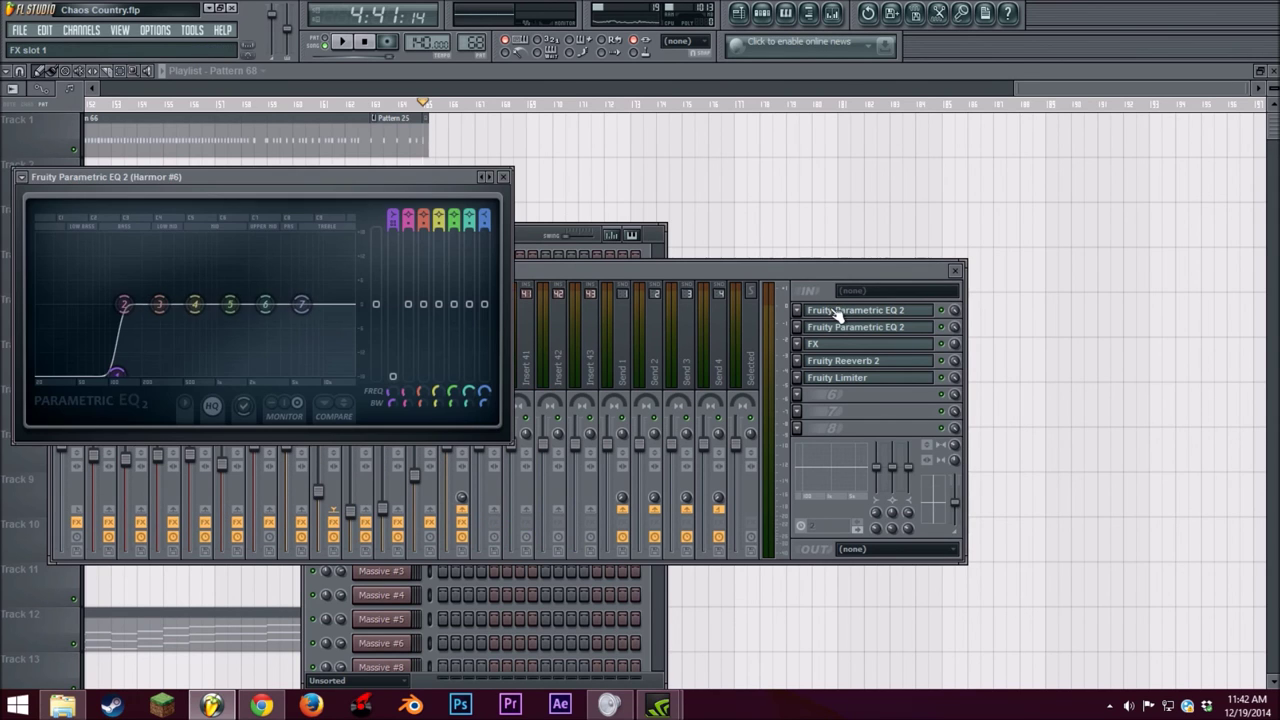
{"action": "left_click", "coordinate": [505, 178]}
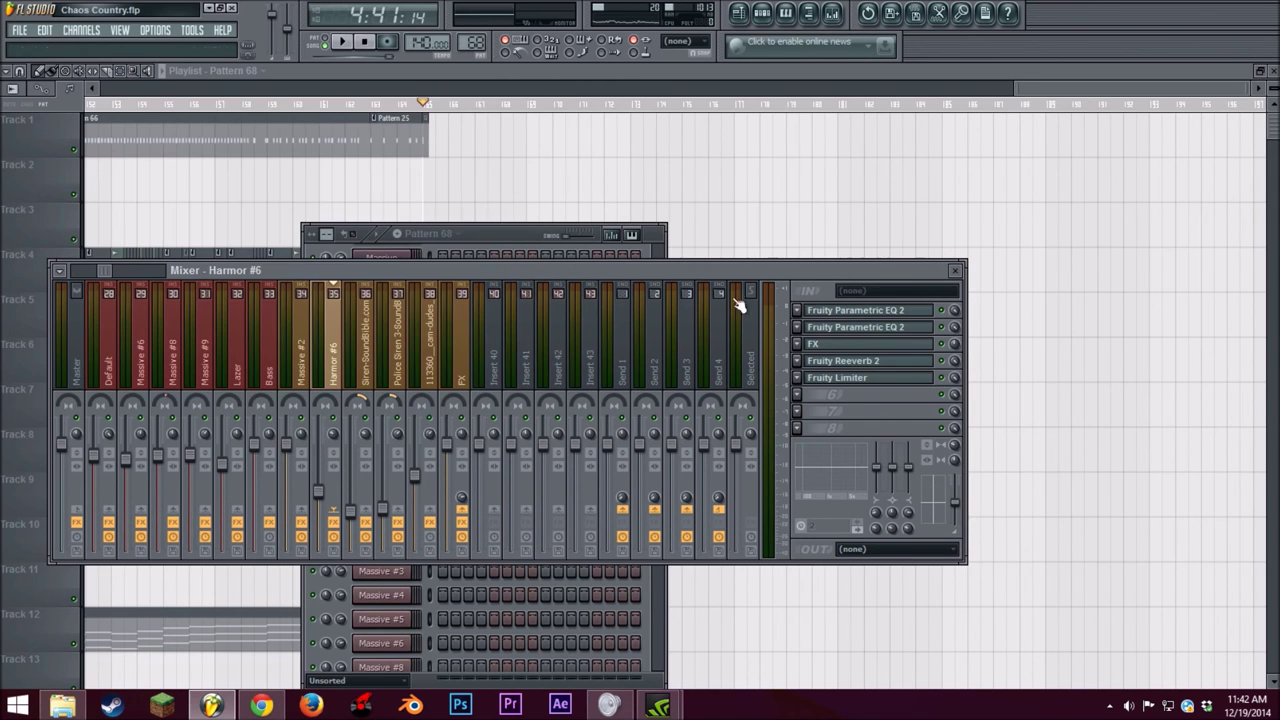
Step: Open the Effector in the Harmor #6 FX slot, watch its parameters during playback from bar 165, and close it
{"action": "left_click", "coordinate": [845, 345]}
{"action": "left_click_drag", "start_coordinate": [443, 151], "coordinate": [479, 148]}
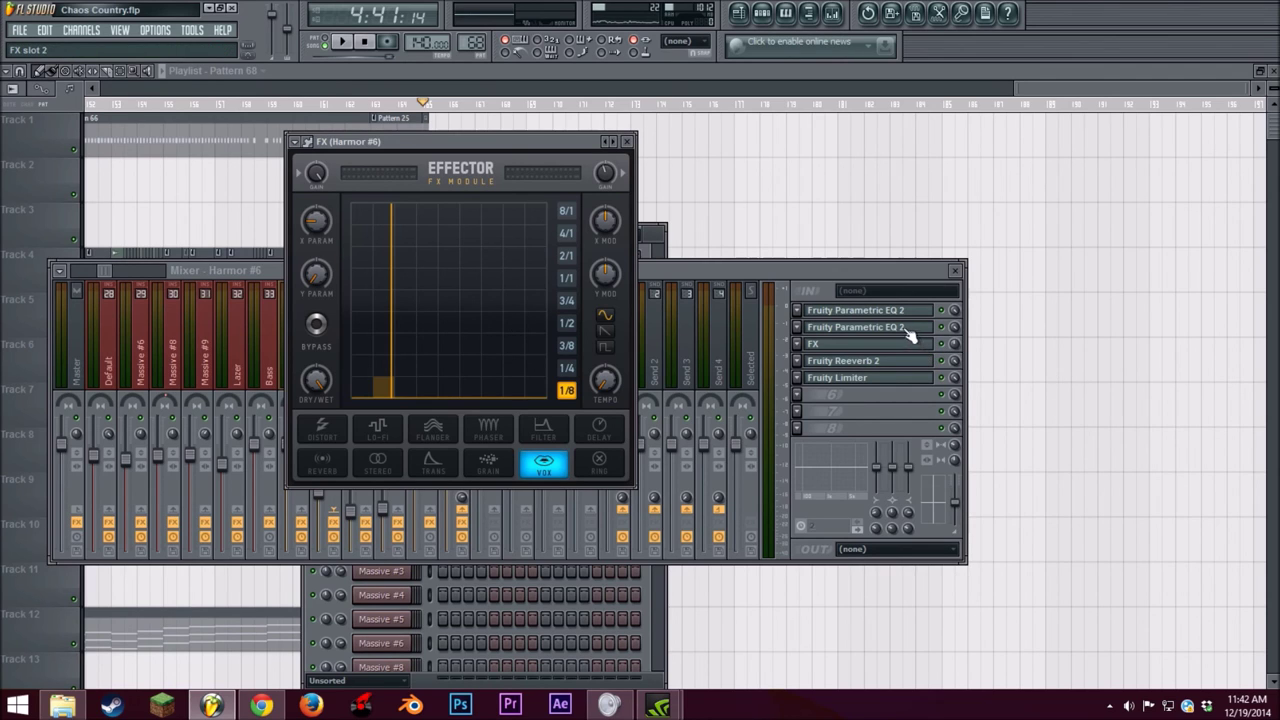
{"action": "left_click", "coordinate": [345, 43]}
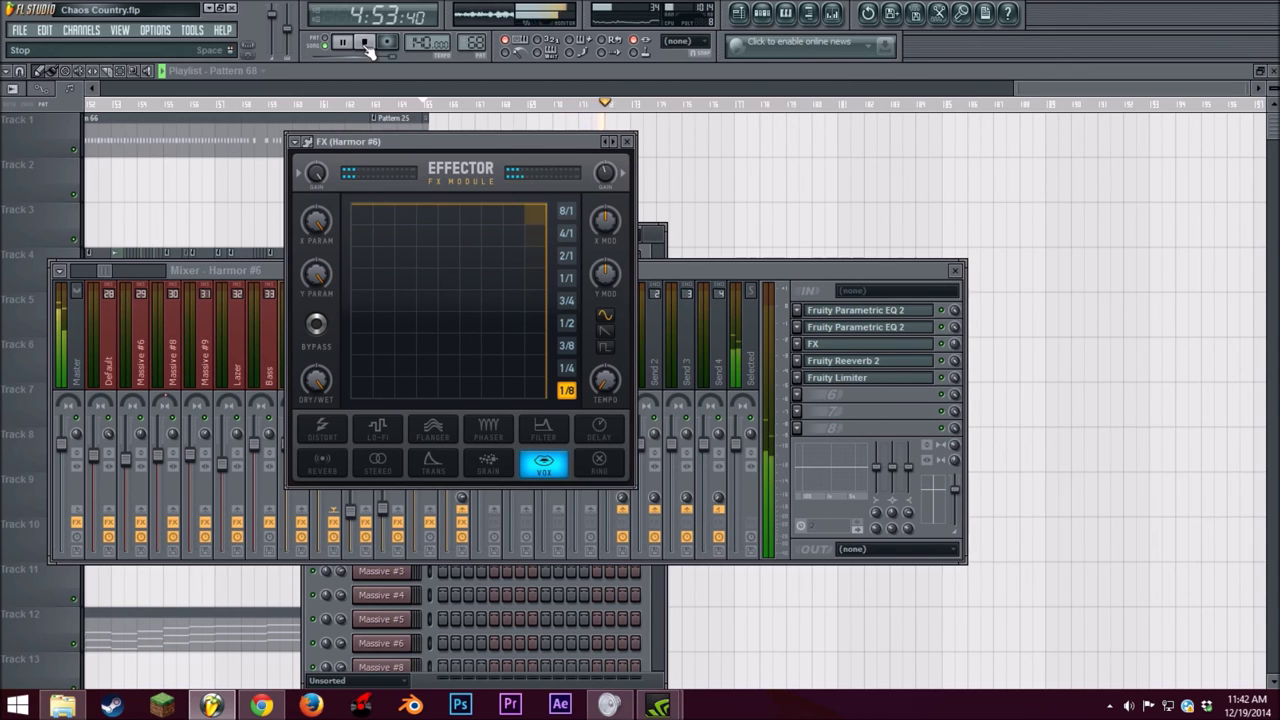
{"action": "left_click", "coordinate": [365, 44]}
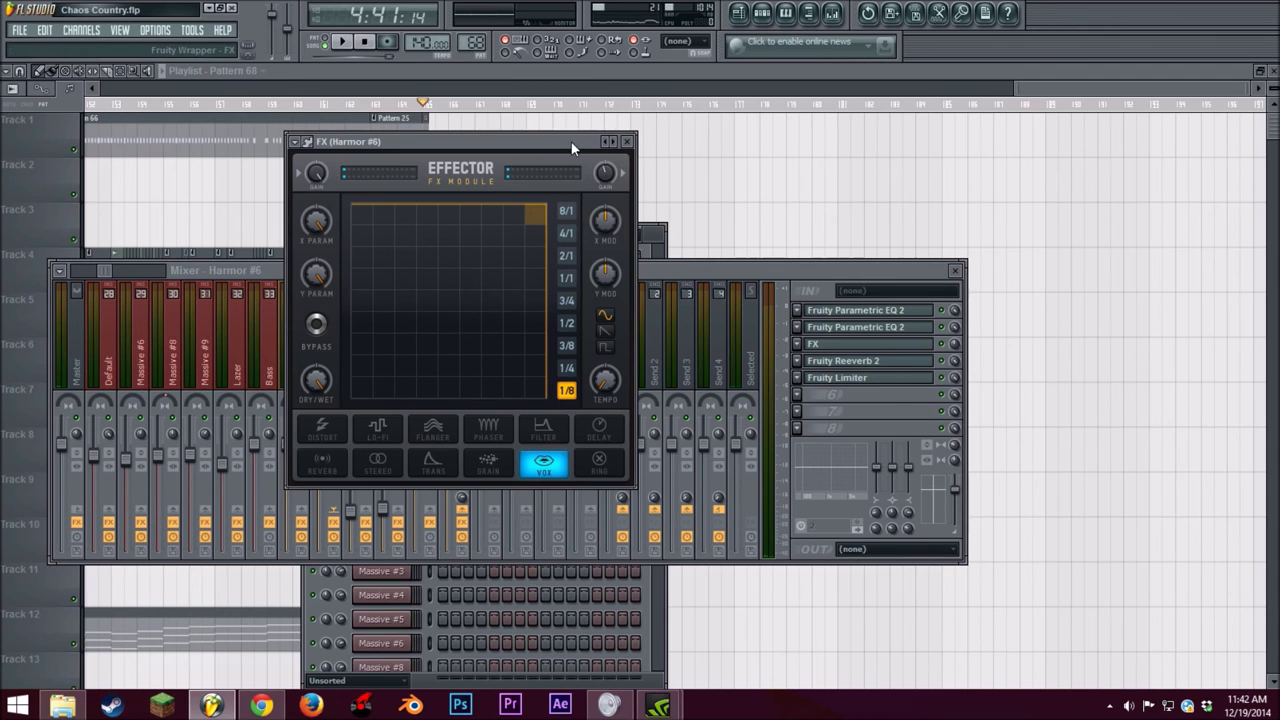
{"action": "left_click_drag", "start_coordinate": [572, 148], "coordinate": [497, 188]}
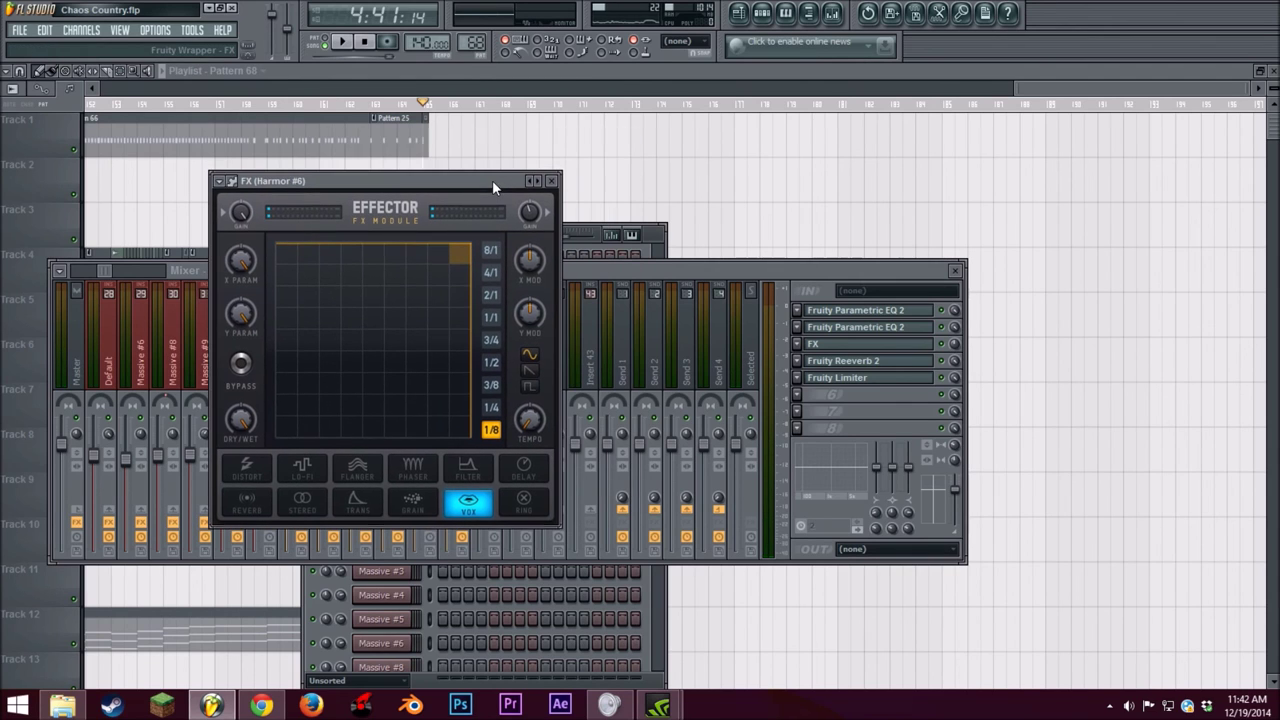
{"action": "left_click", "coordinate": [552, 181]}
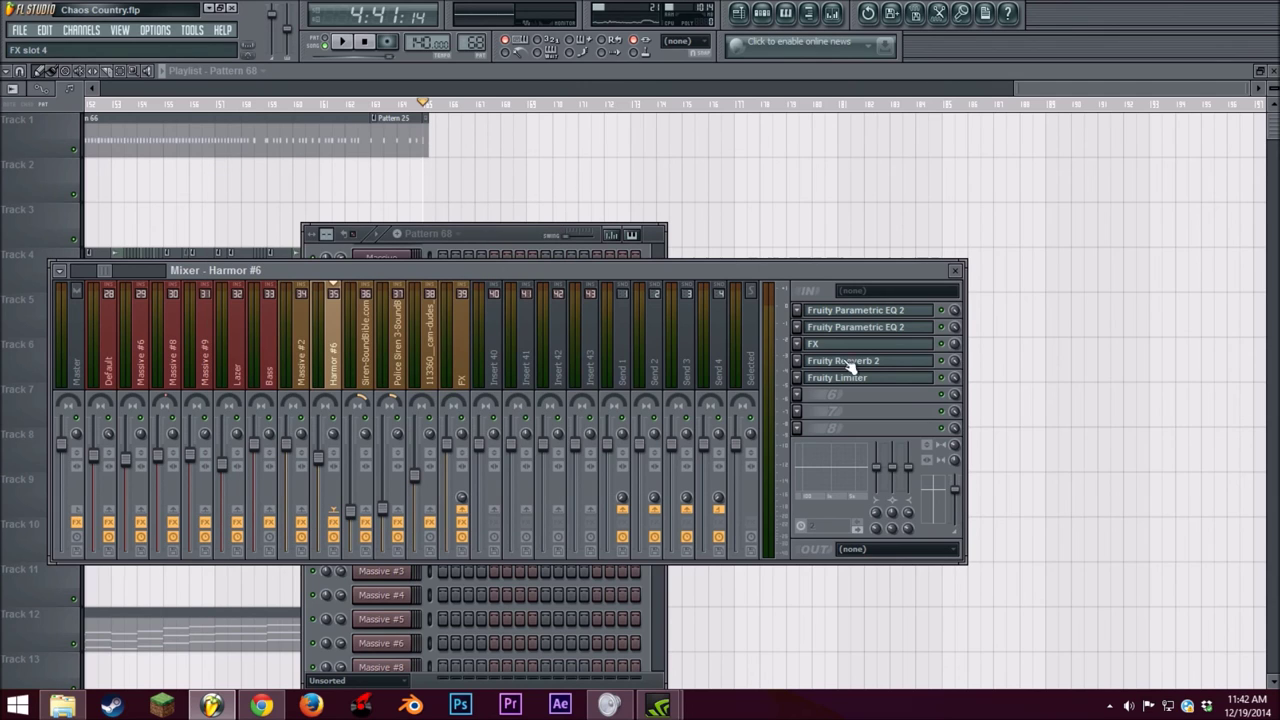
Step: Replay the ending from bar 165 with the mixer in view, and recheck the Effector's settings on the Harmor #6 track
{"action": "left_click", "coordinate": [341, 41]}
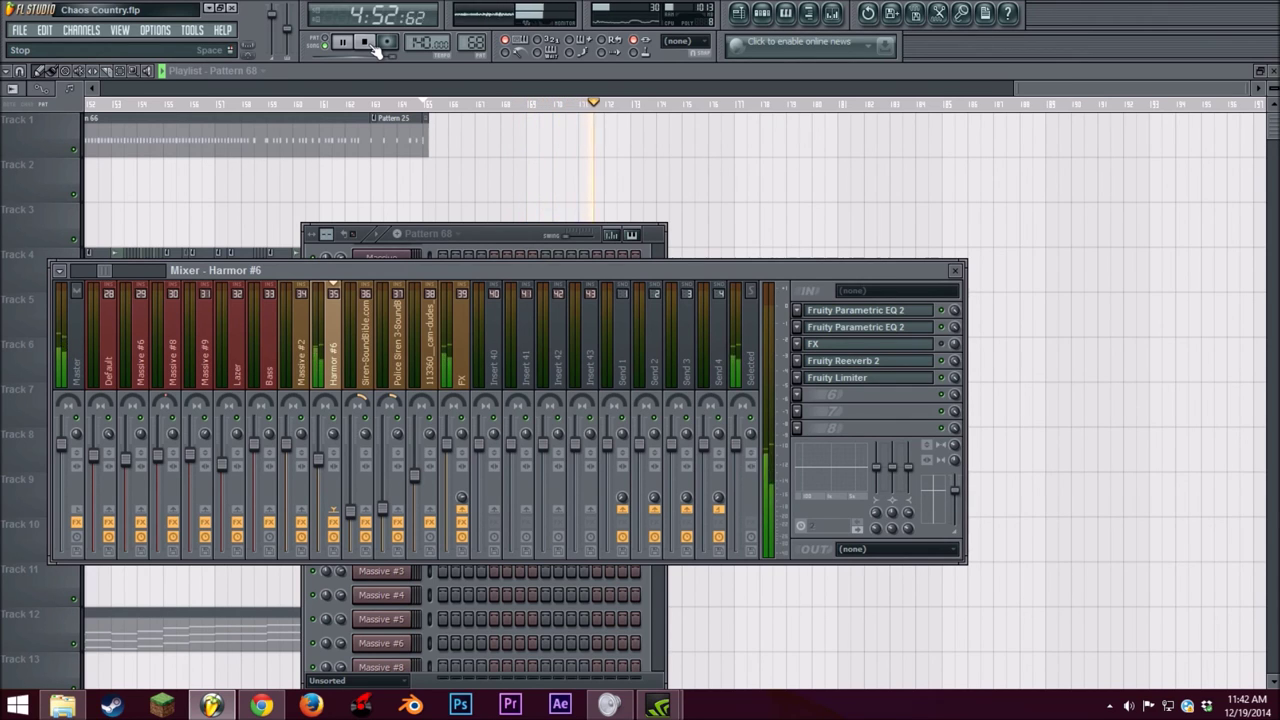
{"action": "left_click", "coordinate": [372, 46]}
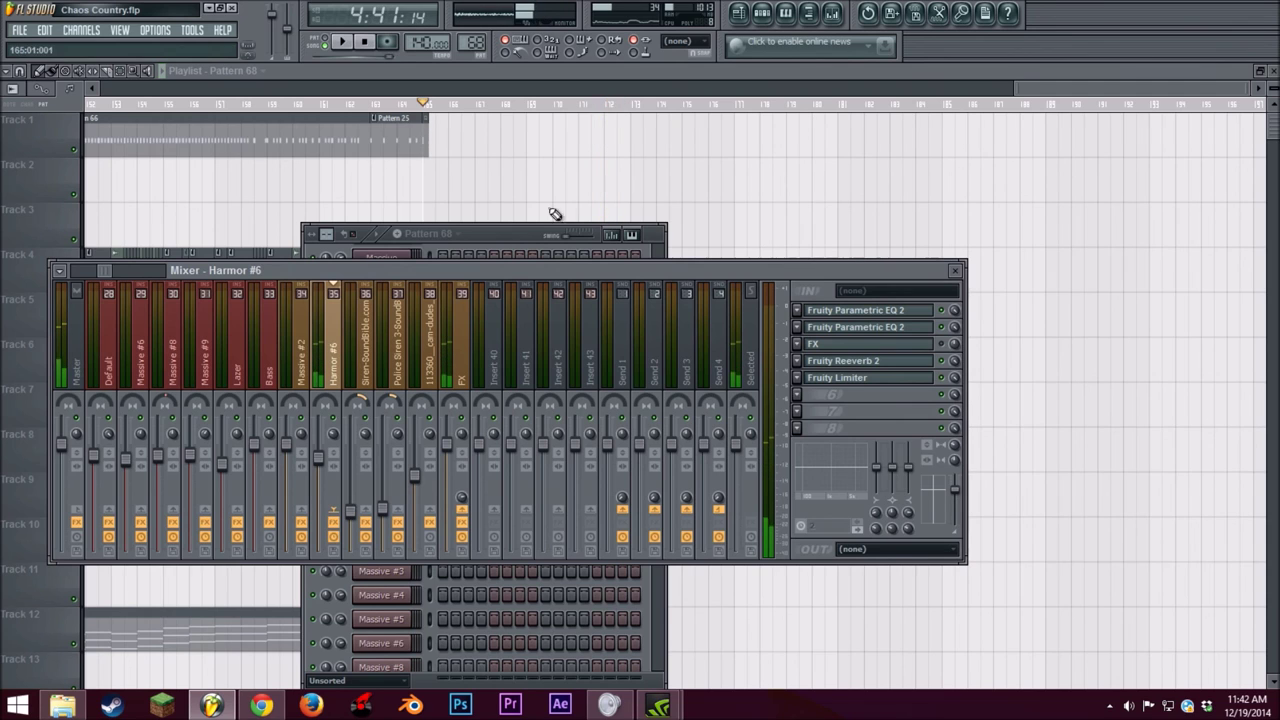
{"action": "left_click", "coordinate": [929, 345]}
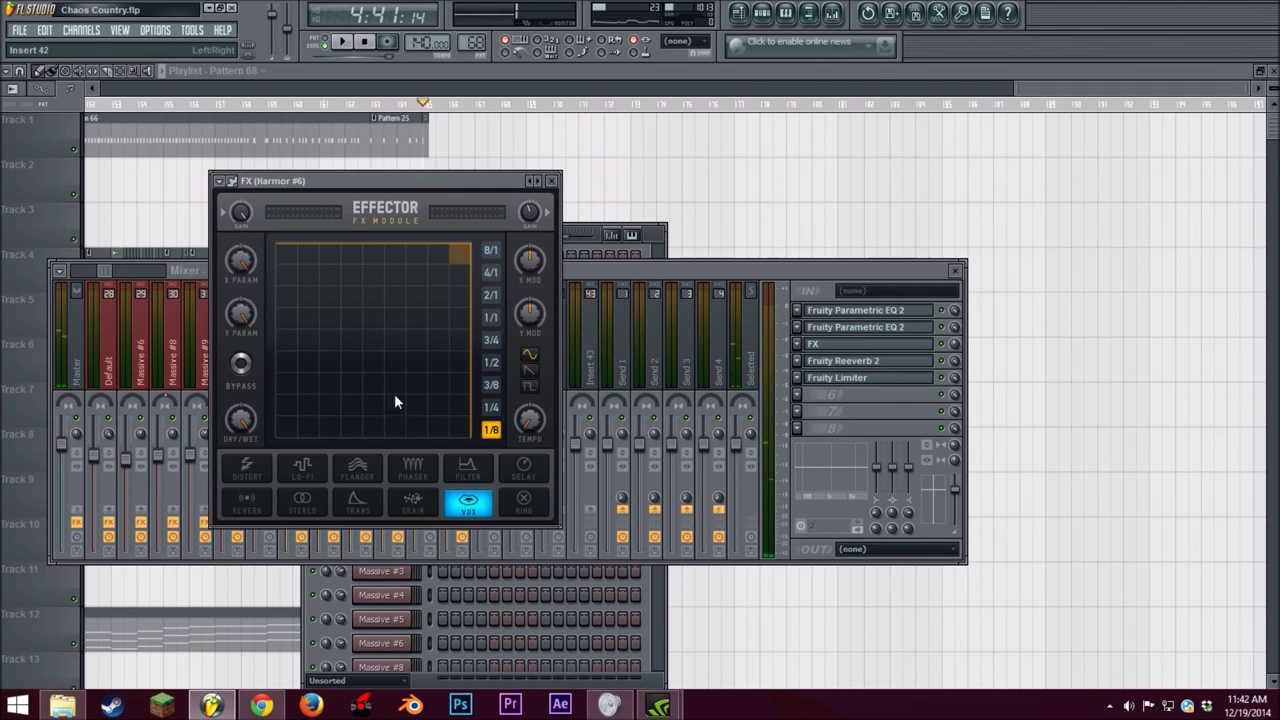
{"action": "left_click_drag", "start_coordinate": [478, 181], "coordinate": [471, 186]}
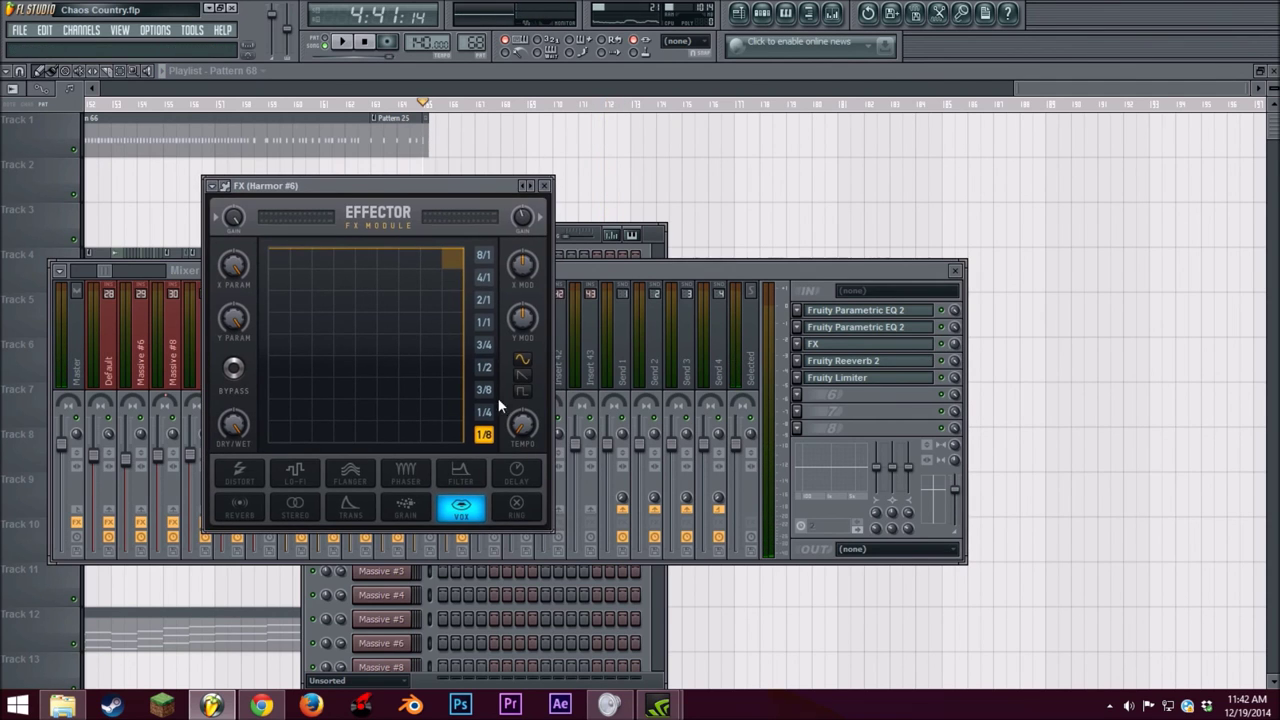
{"action": "left_click", "coordinate": [548, 187]}
Step: Inspect Fruity Reeverb 2 on the Harmor #6 track during a short playback from bar 165, and close it
{"action": "left_click", "coordinate": [829, 362]}
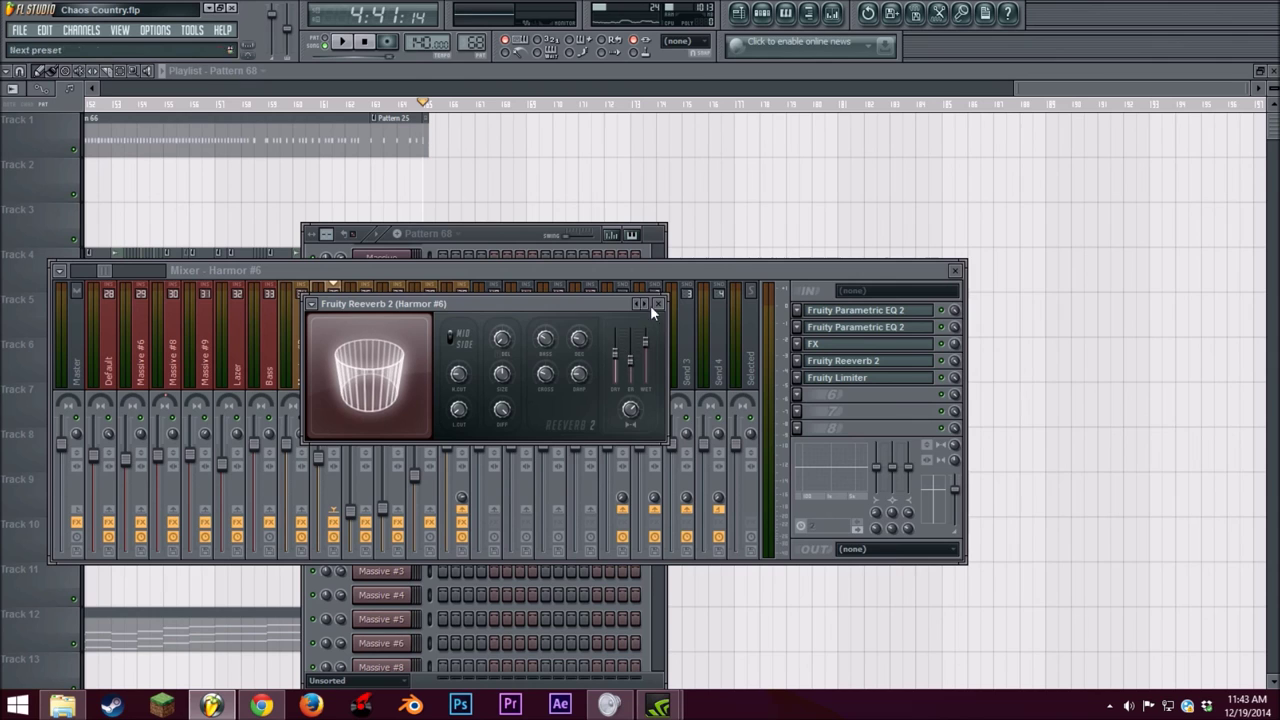
{"action": "right_click", "coordinate": [628, 355]}
{"action": "left_click", "coordinate": [632, 360]}
{"action": "left_click", "coordinate": [342, 42]}
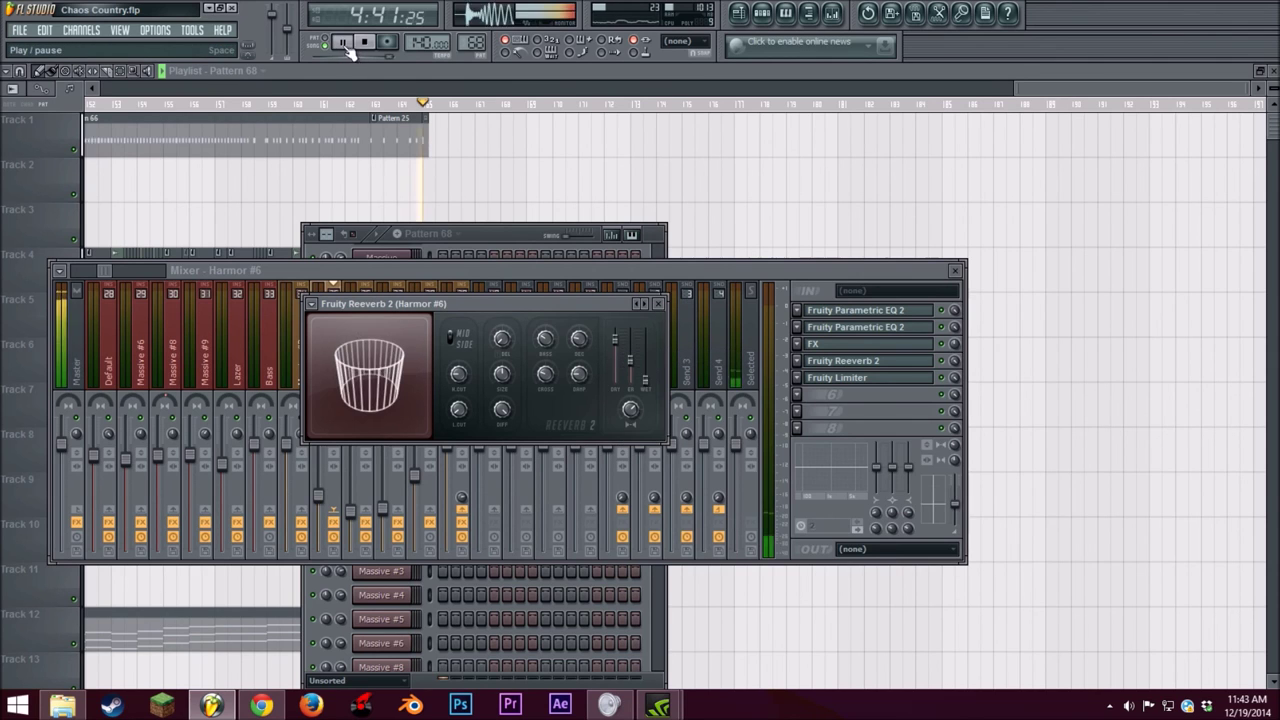
{"action": "left_click", "coordinate": [366, 44]}
{"action": "left_click", "coordinate": [658, 303]}
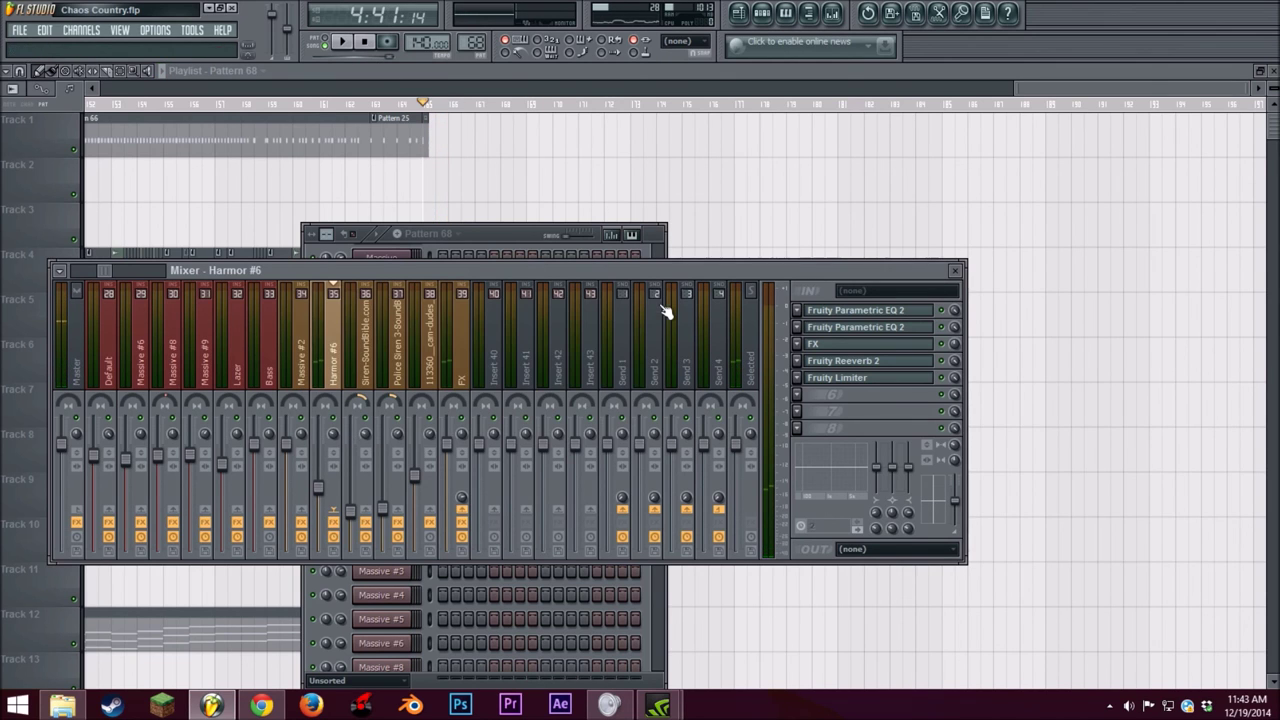
Step: Inspect the Fruity Limiter on the Harmor #6 track, and close both the limiter and the mixer
{"action": "left_click", "coordinate": [850, 378]}
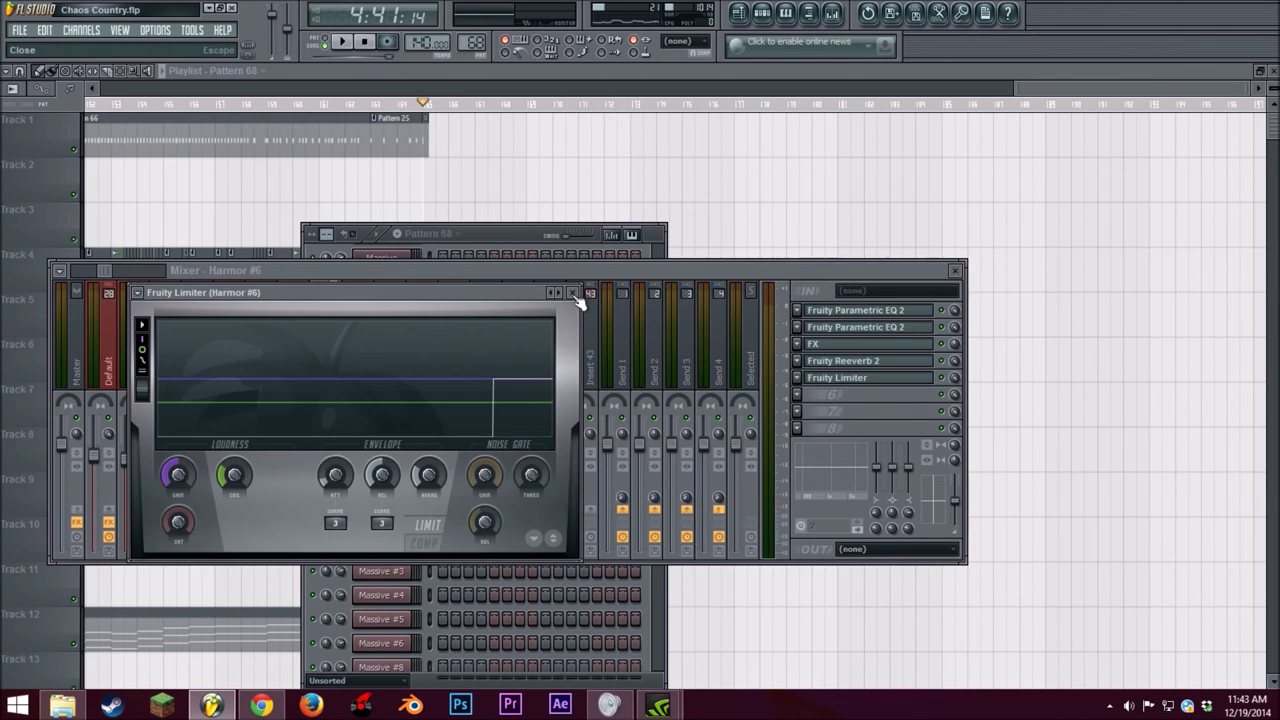
{"action": "left_click", "coordinate": [573, 293]}
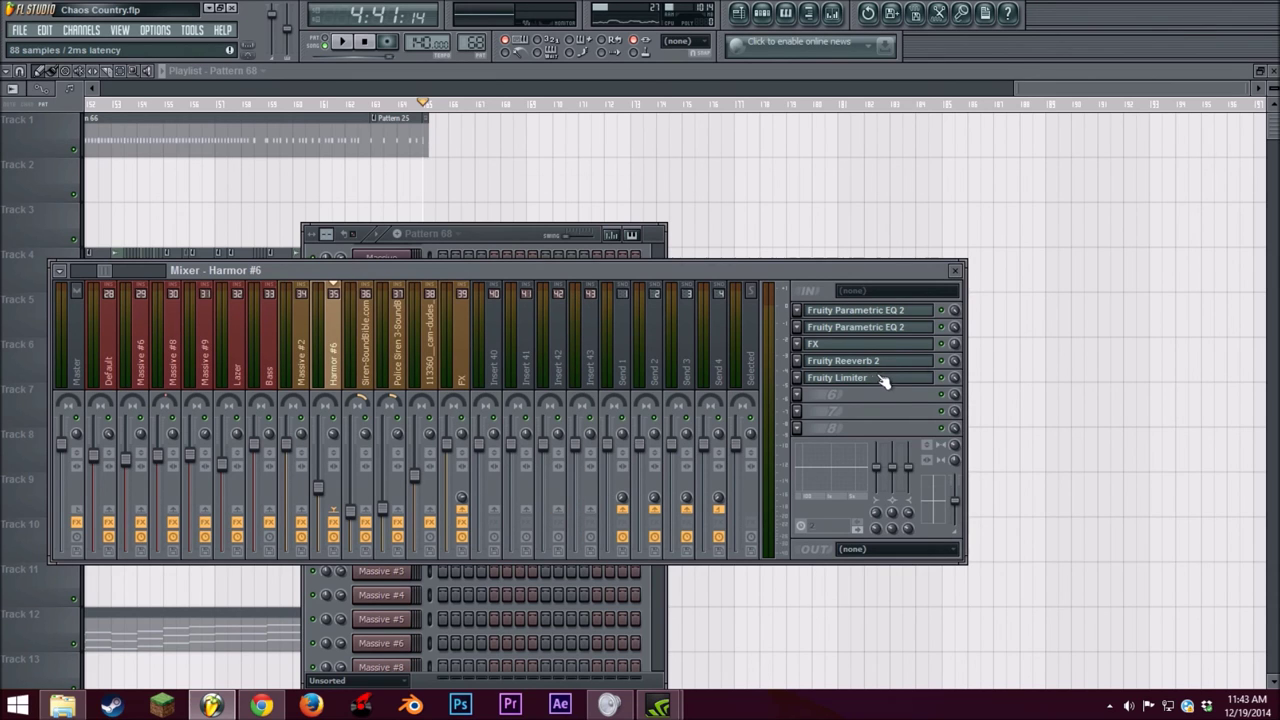
{"action": "left_click", "coordinate": [955, 271]}
Step: Bring the whole arrangement into view in the playlist and save the project
{"action": "scroll", "coordinate": [530, 318], "scroll_direction": "down", "scroll_amount": 3}
{"action": "scroll", "coordinate": [534, 315], "scroll_direction": "up", "scroll_amount": 6}
{"action": "left_click_drag", "start_coordinate": [1018, 88], "coordinate": [102, 88]}
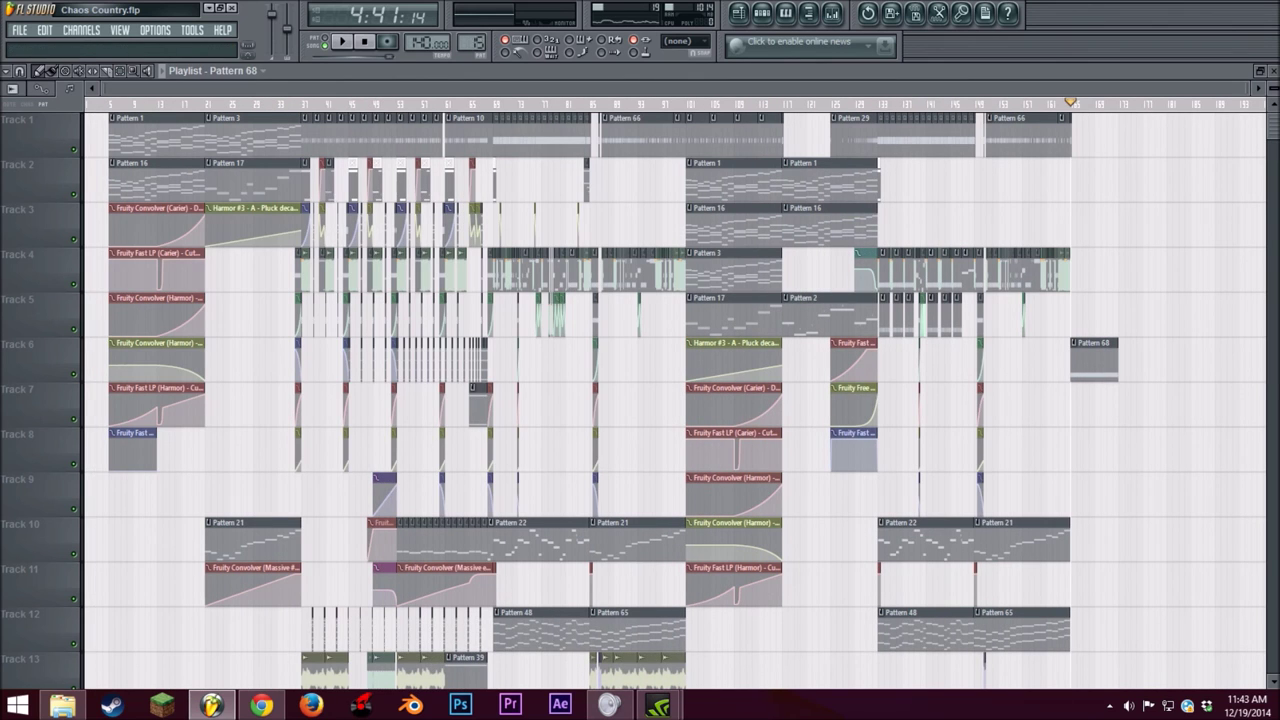
{"action": "left_click", "coordinate": [19, 30]}
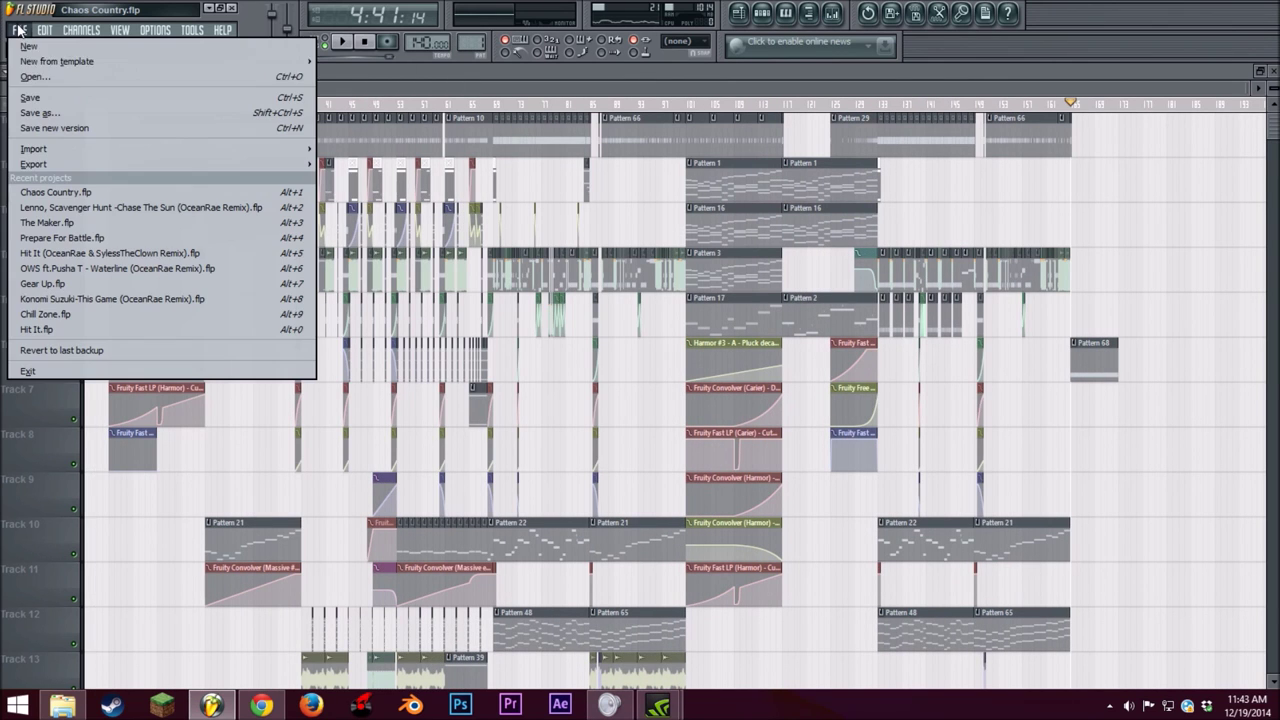
{"action": "left_click", "coordinate": [43, 97]}
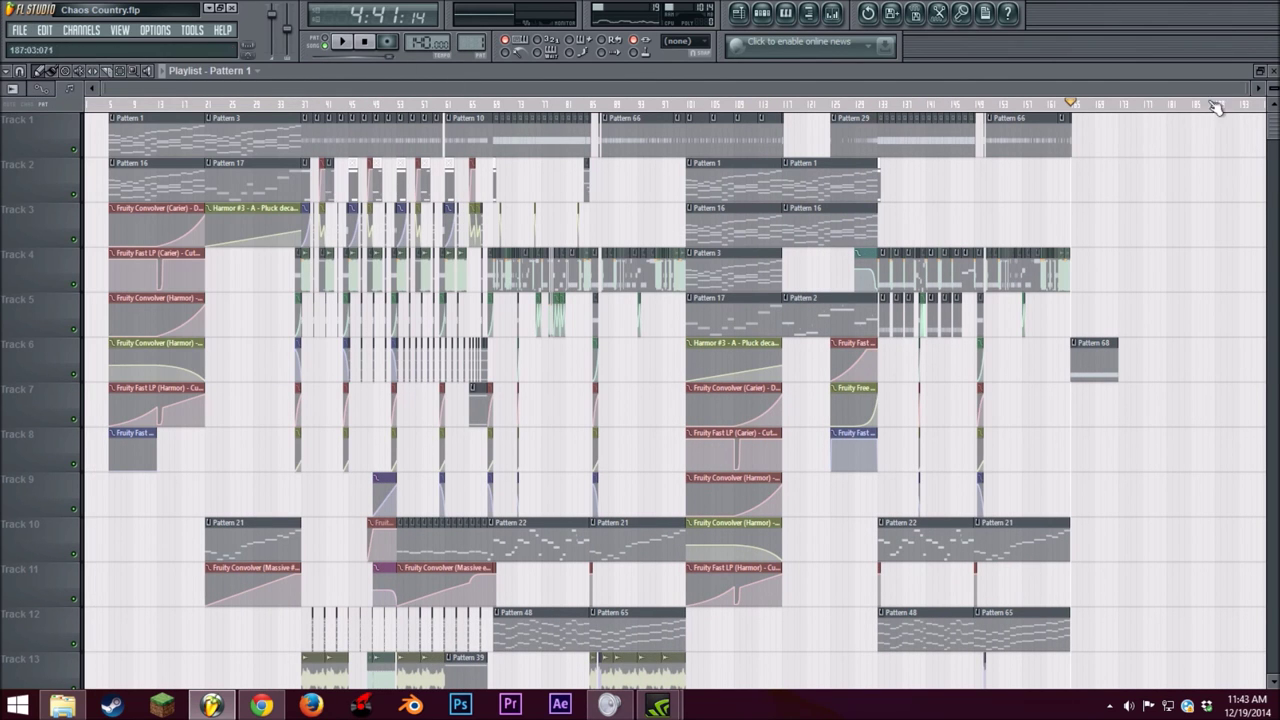
Step: Return the playback position to the start of the first Pattern 1 clip and review all playlist tracks down to the long automation clips
{"action": "left_click", "coordinate": [111, 102]}
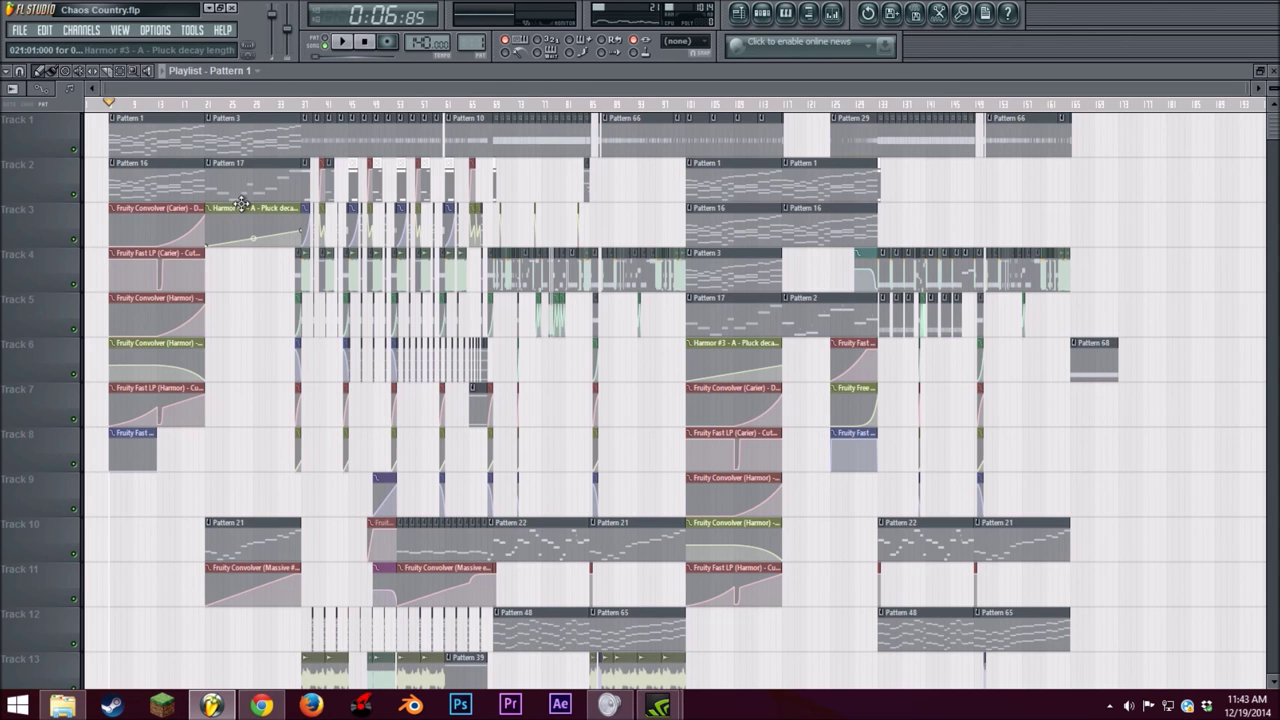
{"action": "scroll", "coordinate": [247, 208], "scroll_direction": "down", "scroll_amount": 4}
{"action": "scroll", "coordinate": [248, 208], "scroll_direction": "down", "scroll_amount": 4}
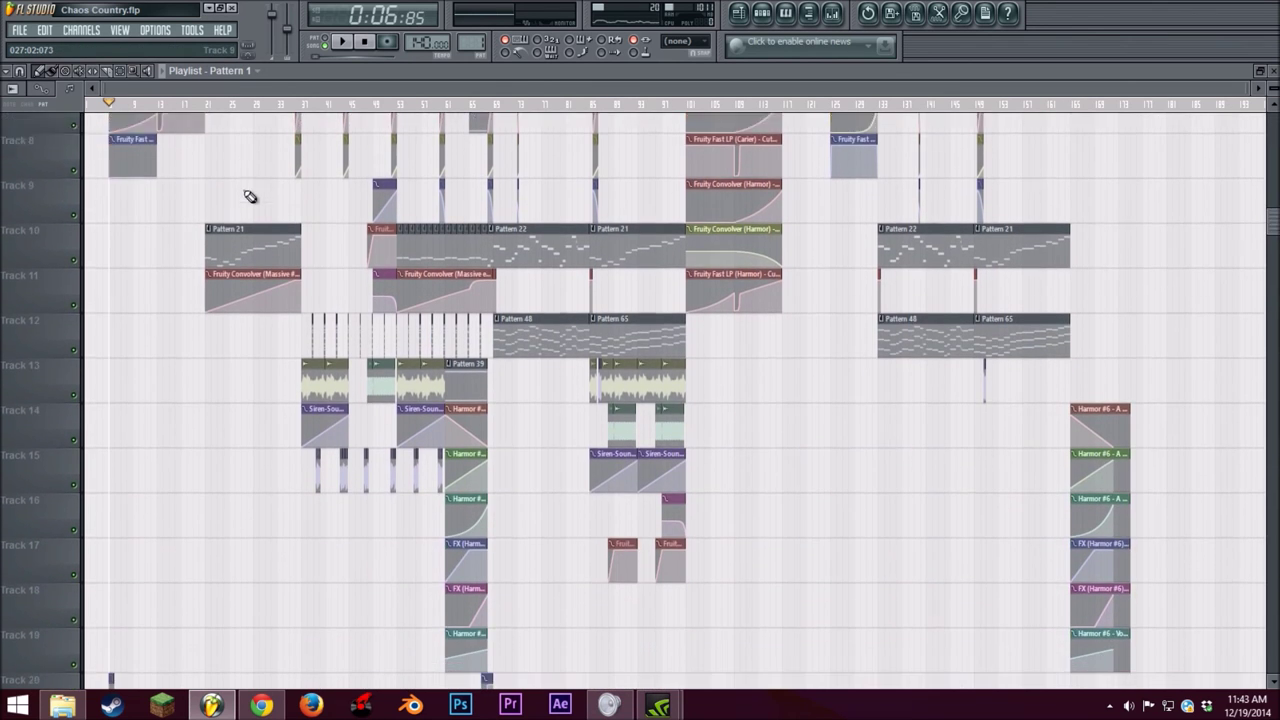
{"action": "scroll", "coordinate": [249, 184], "scroll_direction": "down", "scroll_amount": 6}
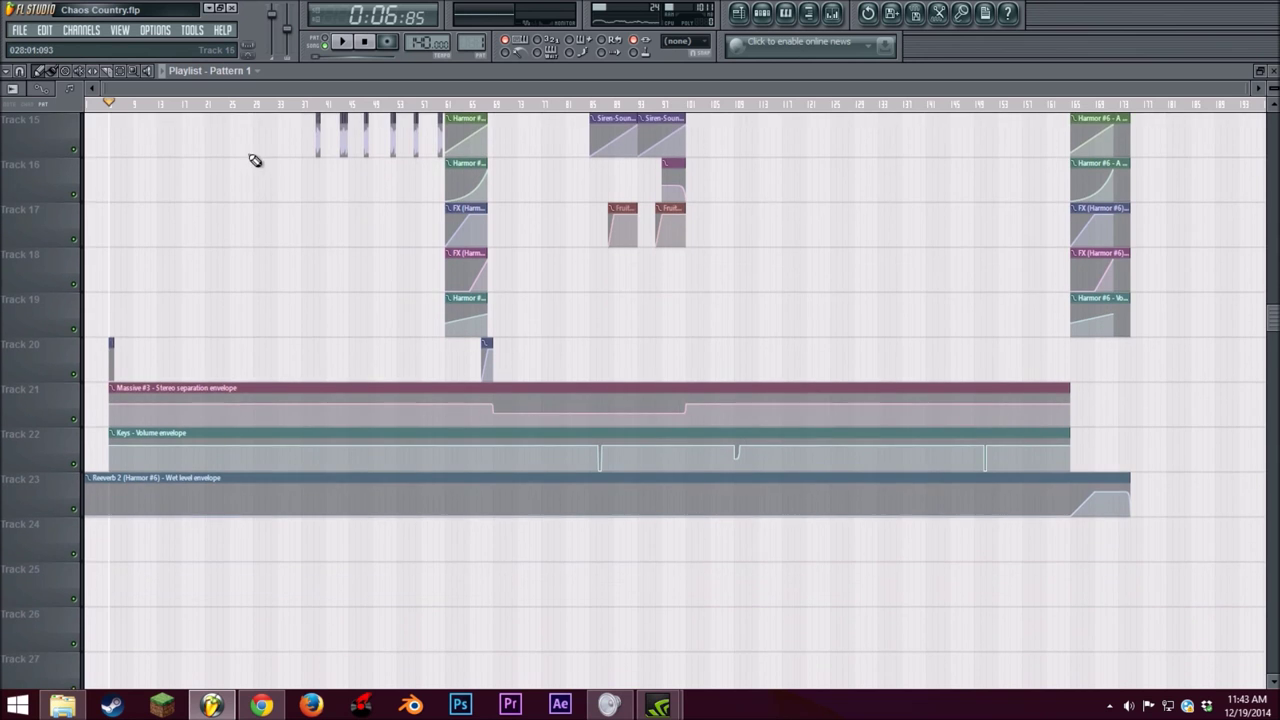
{"action": "scroll", "coordinate": [262, 155], "scroll_direction": "up", "scroll_amount": 2}
{"action": "scroll", "coordinate": [250, 160], "scroll_direction": "up", "scroll_amount": 11}
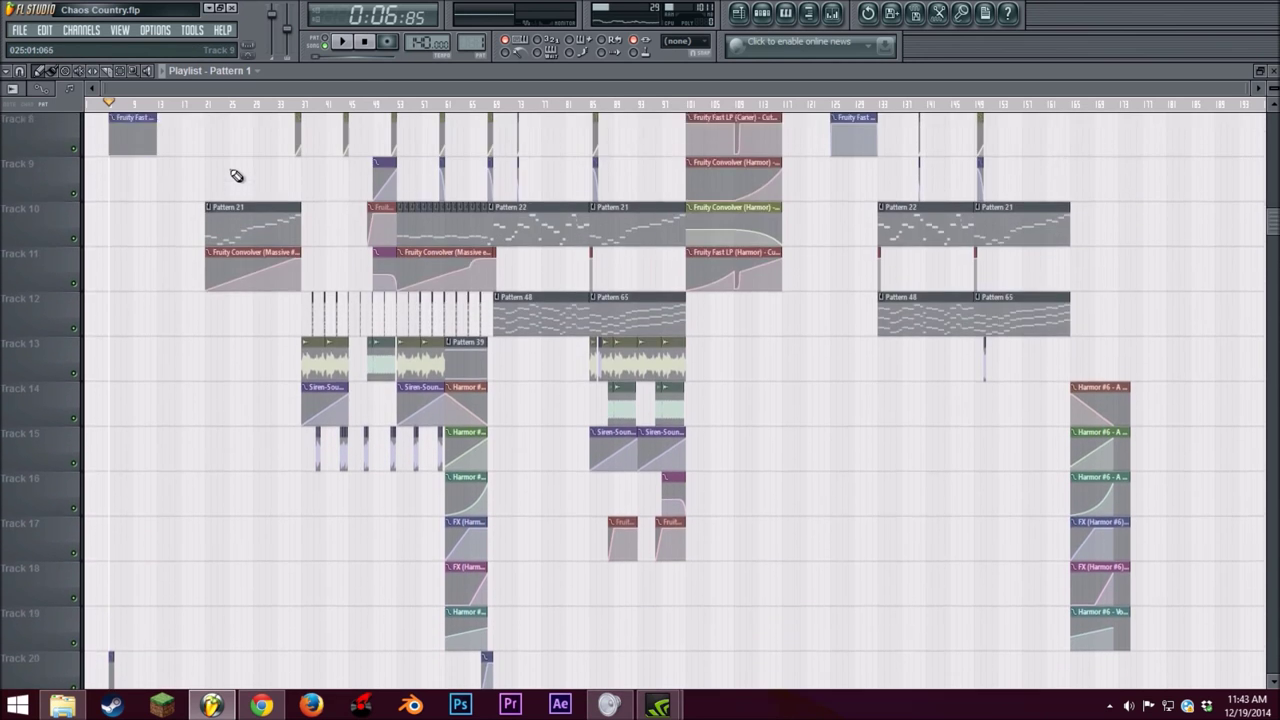
{"action": "scroll", "coordinate": [238, 168], "scroll_direction": "up", "scroll_amount": 1}
Step: Open the step sequencer and the mixer, go back to the first mixer tracks, and view the Master track's effects chain
{"action": "key", "text": "F6"}
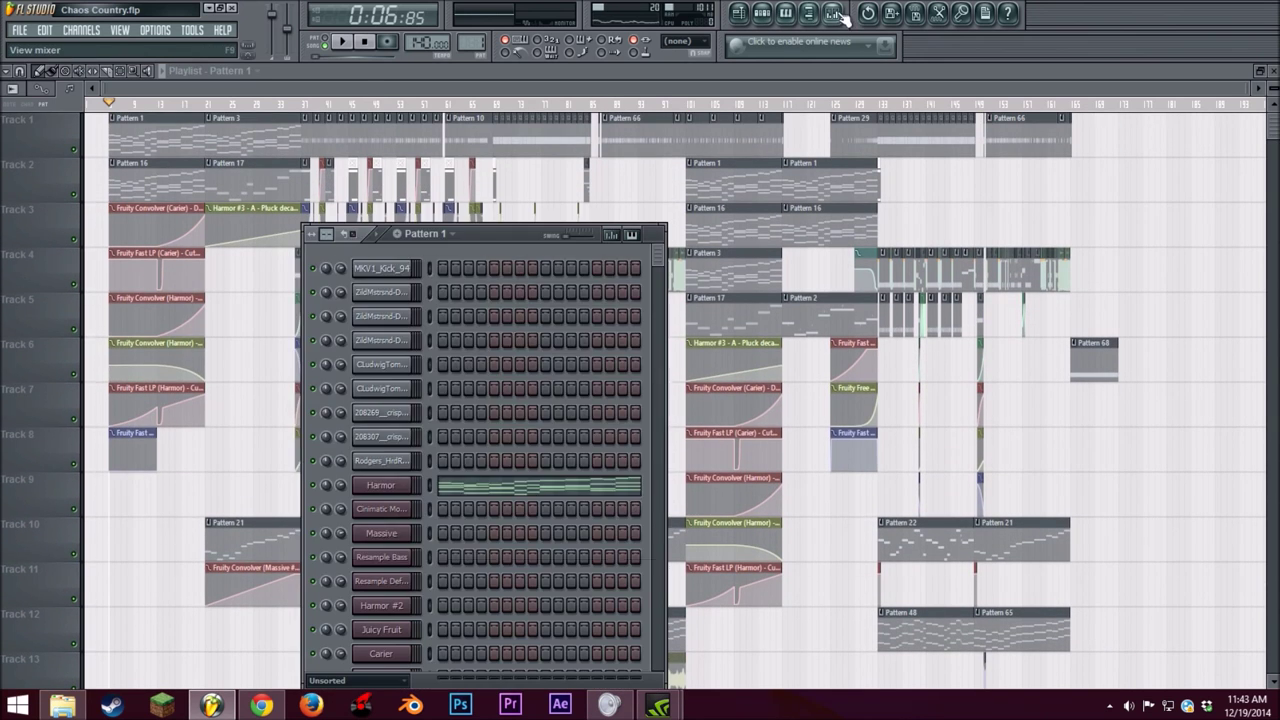
{"action": "key", "text": "F9"}
{"action": "scroll", "coordinate": [89, 268], "scroll_direction": "up", "scroll_amount": 10}
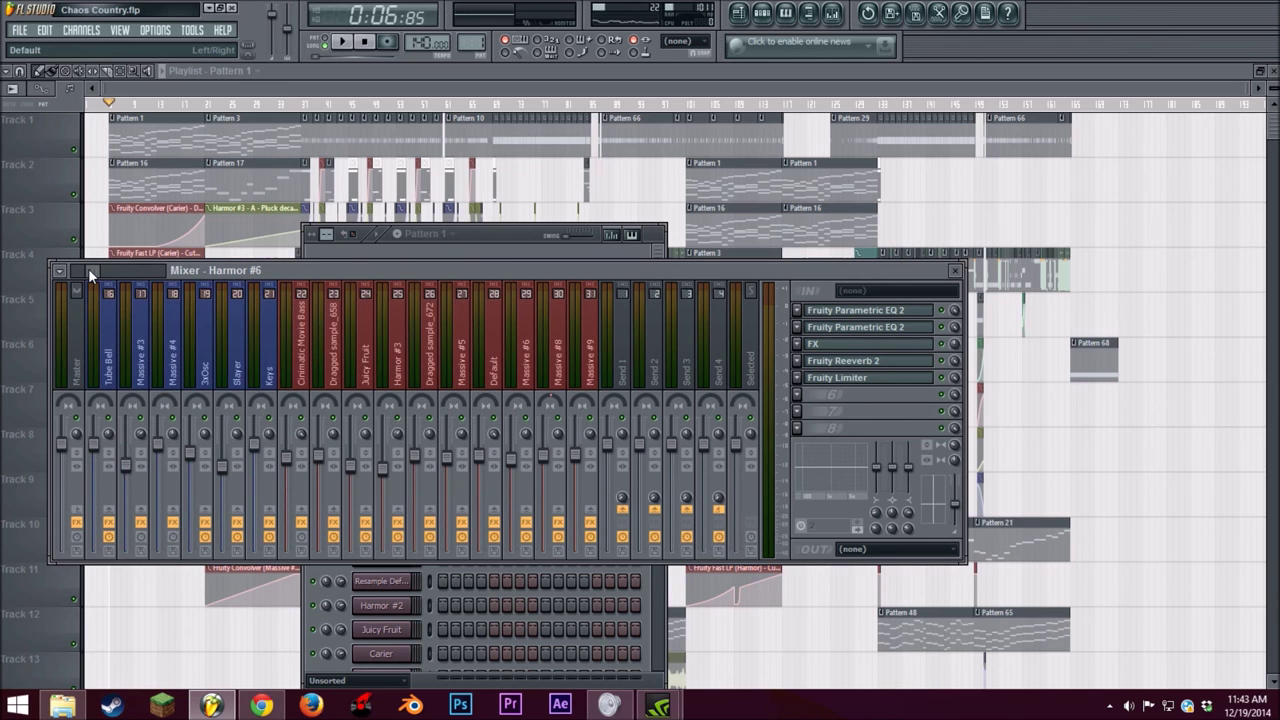
{"action": "scroll", "coordinate": [90, 270], "scroll_direction": "up", "scroll_amount": 17}
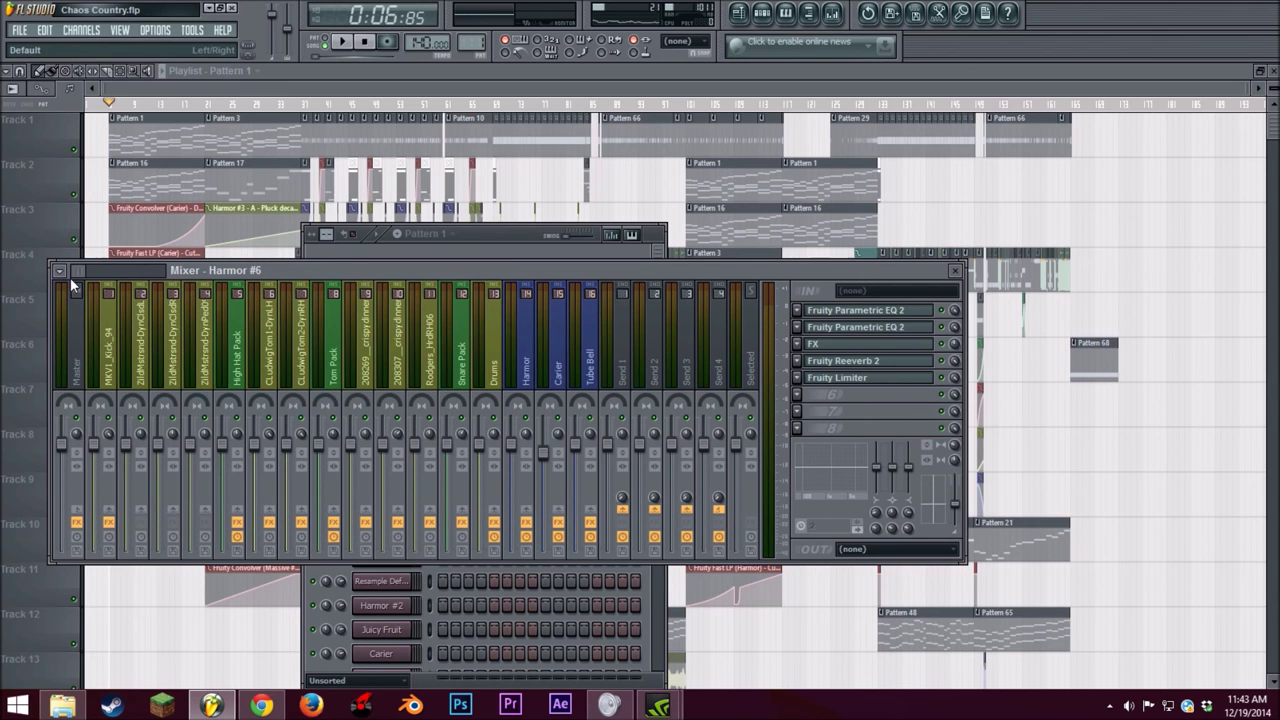
{"action": "left_click_drag", "start_coordinate": [168, 276], "coordinate": [190, 277]}
{"action": "mouse_move", "coordinate": [106, 272]}
{"action": "left_mouse_down"}
{"action": "mouse_move", "coordinate": [91, 273]}
{"action": "mouse_move", "coordinate": [158, 261]}
{"action": "mouse_move", "coordinate": [102, 265]}
{"action": "left_mouse_up"}
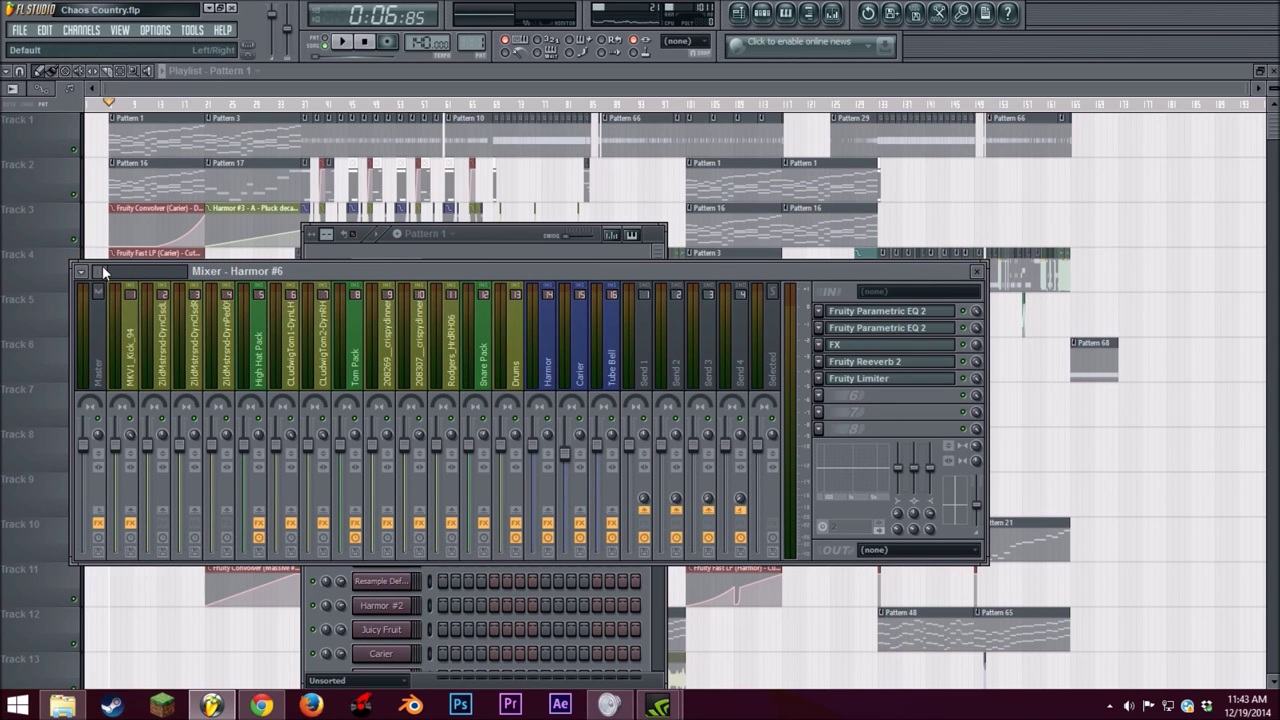
{"action": "left_click", "coordinate": [128, 320]}
{"action": "left_click", "coordinate": [103, 328]}
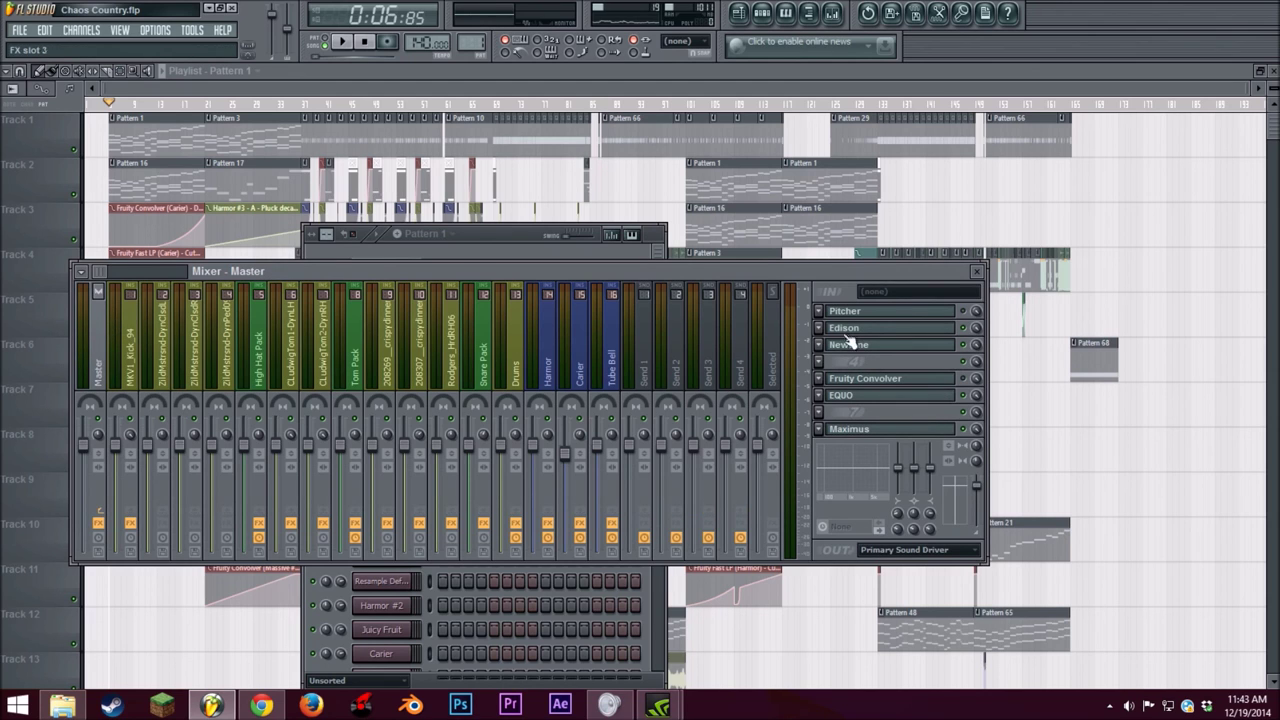
Step: Browse the effects chains of the mixer tracks from MKV1_Kick_94 through the 113360__cam-dudes background shooting track, and close the mixer
{"action": "left_click", "coordinate": [130, 345]}
{"action": "left_click", "coordinate": [224, 348]}
{"action": "left_click", "coordinate": [126, 348]}
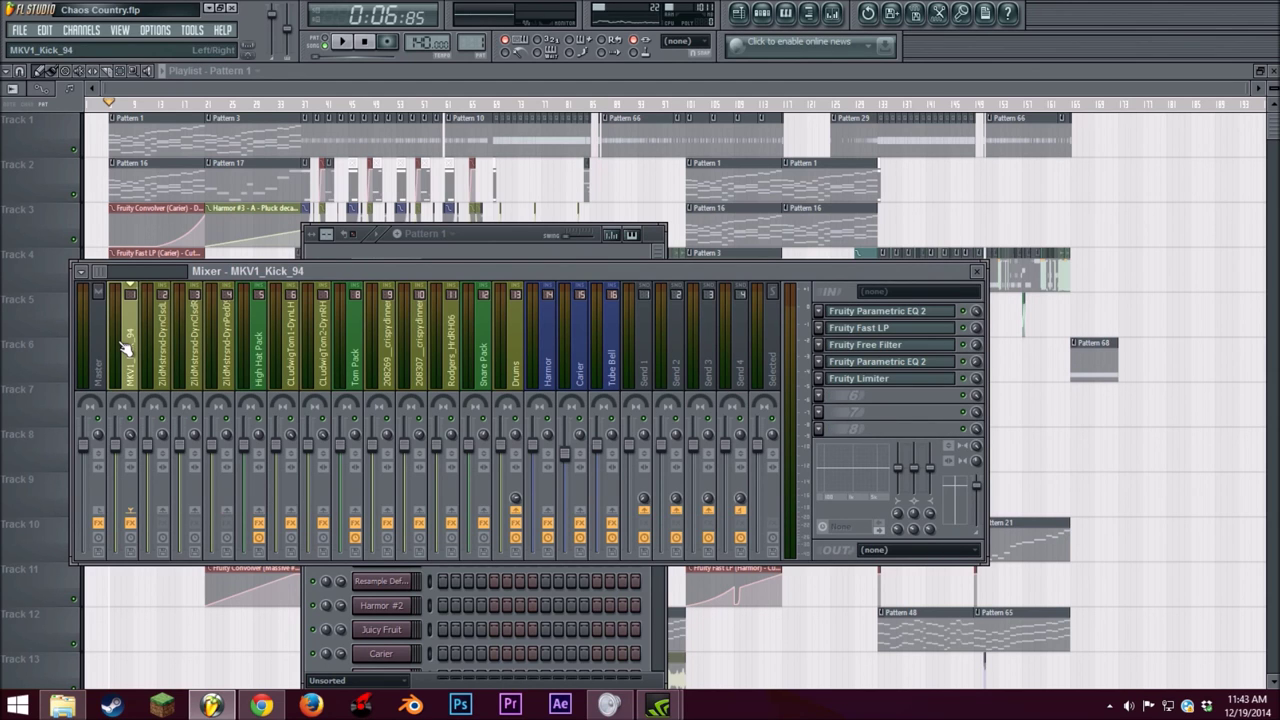
{"action": "left_click_drag", "start_coordinate": [130, 345], "coordinate": [451, 345]}
{"action": "left_click_drag", "start_coordinate": [97, 272], "coordinate": [108, 272]}
{"action": "left_click_drag", "start_coordinate": [190, 330], "coordinate": [565, 350]}
{"action": "left_click_drag", "start_coordinate": [112, 272], "coordinate": [116, 271]}
{"action": "left_click_drag", "start_coordinate": [508, 350], "coordinate": [575, 348]}
{"action": "left_click_drag", "start_coordinate": [117, 272], "coordinate": [137, 273]}
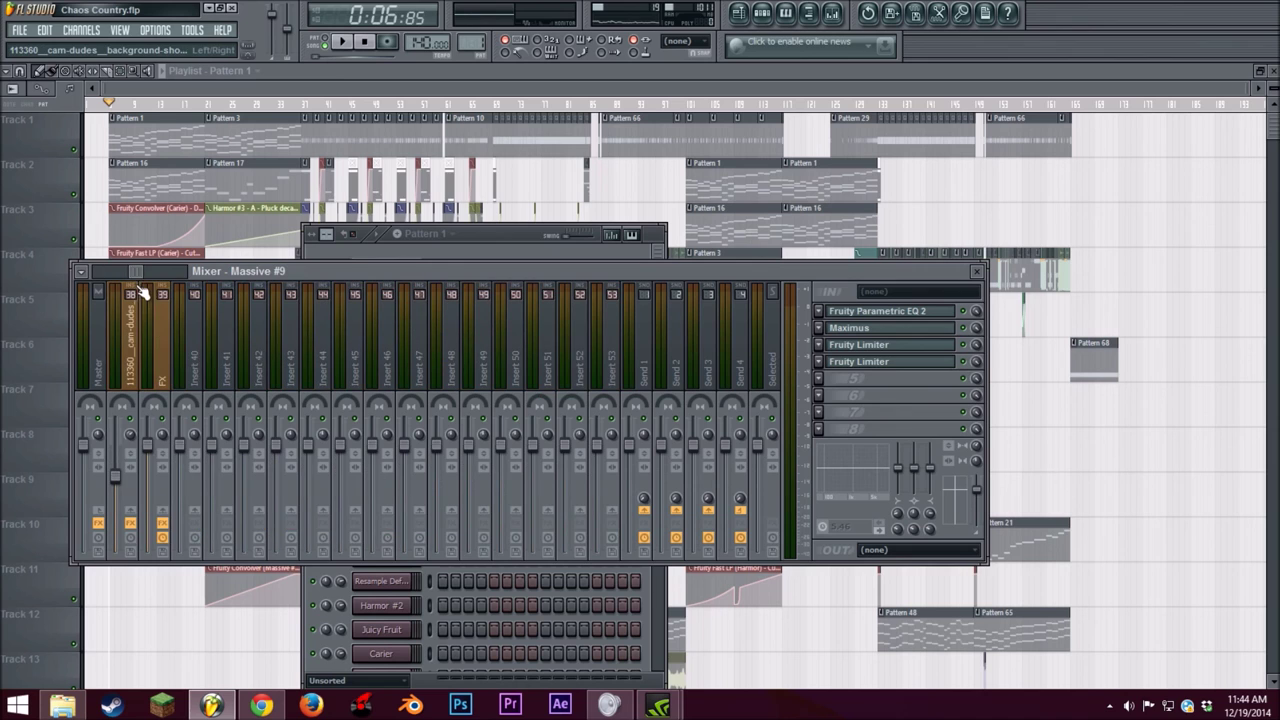
{"action": "left_click", "coordinate": [124, 343]}
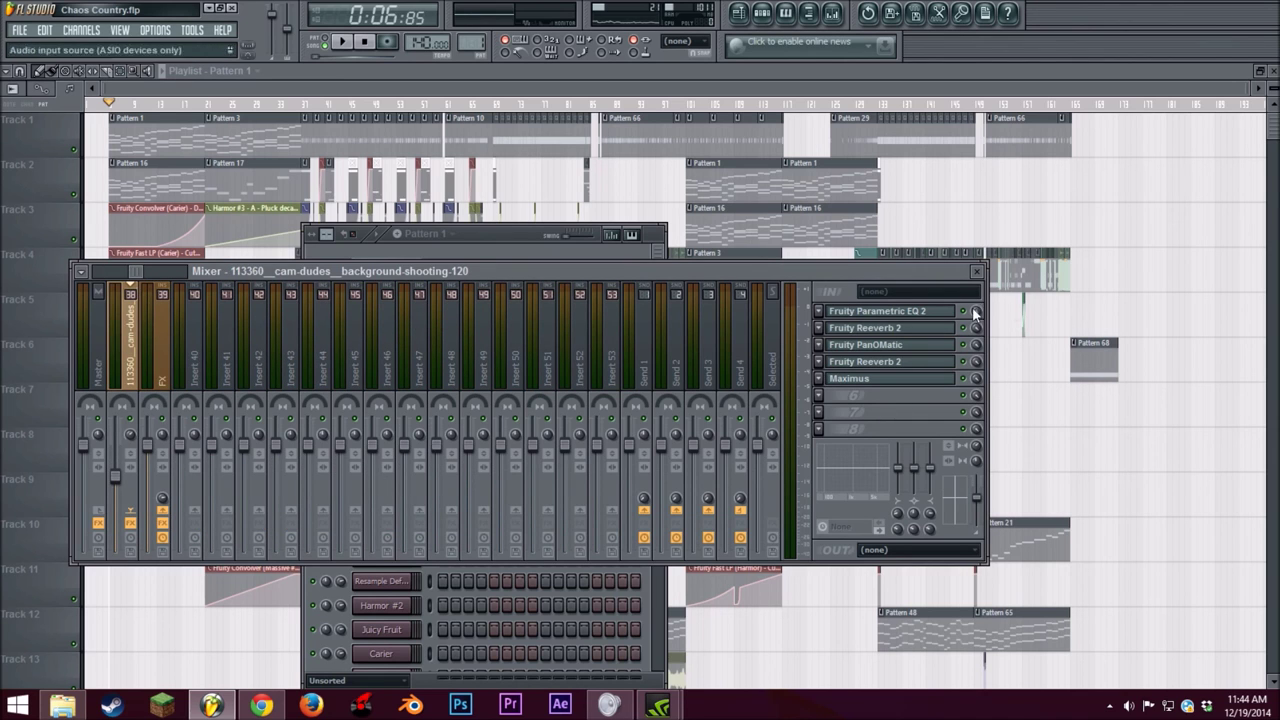
{"action": "left_click", "coordinate": [979, 271]}
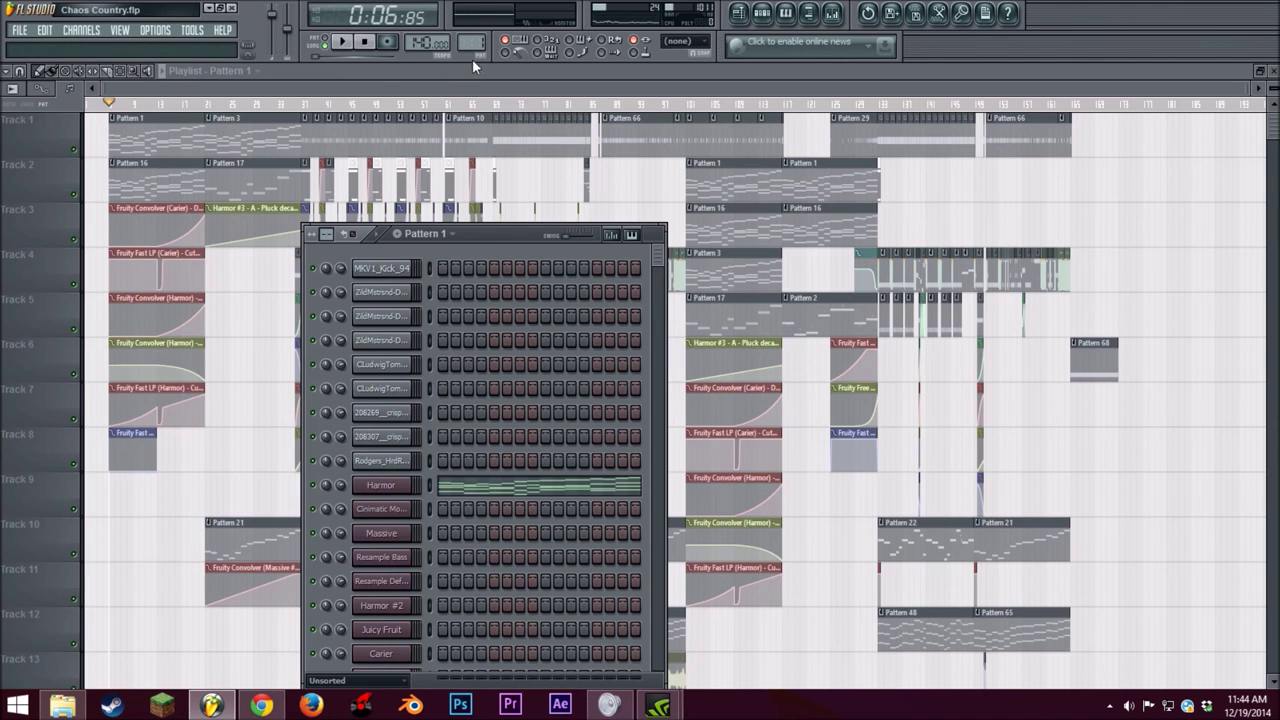
Step: Hide the step sequencer, fit the arrangement in the playlist view, and save the project again
{"action": "left_click", "coordinate": [449, 81]}
{"action": "left_click", "coordinate": [767, 22]}
{"action": "left_click", "coordinate": [767, 22]}
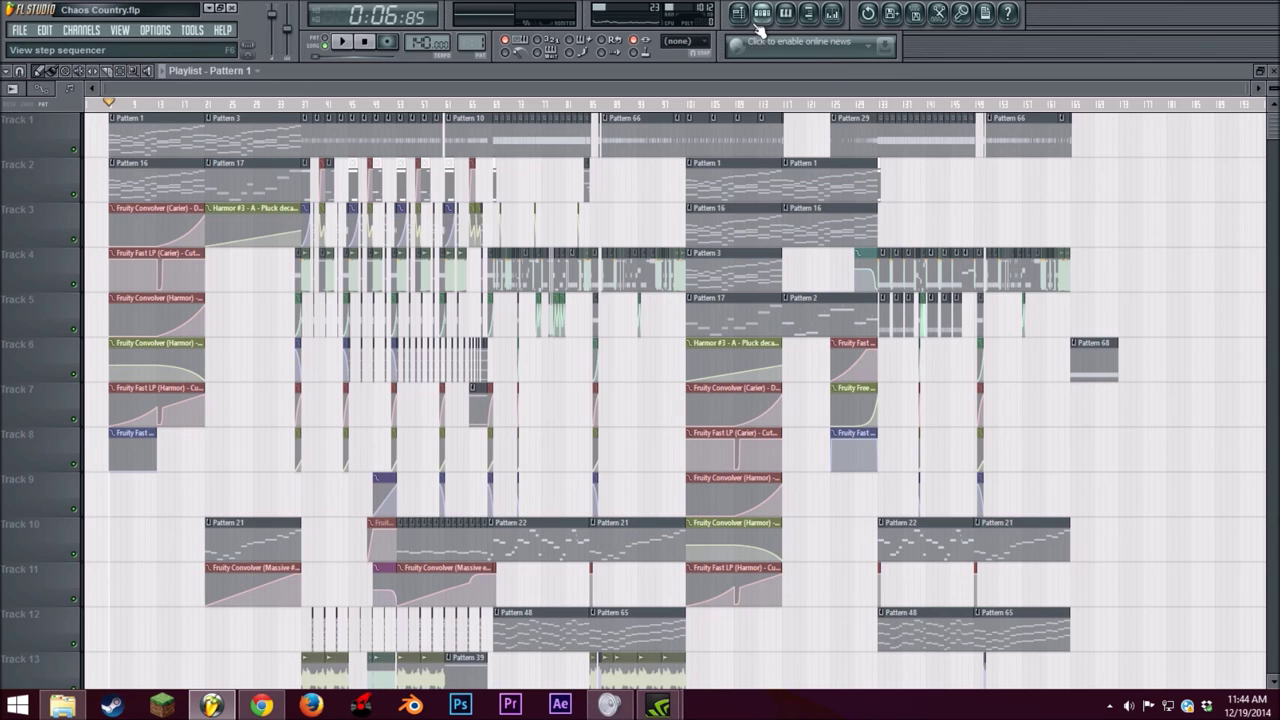
{"action": "mouse_move", "coordinate": [1273, 89]}
{"action": "left_mouse_down"}
{"action": "mouse_move", "coordinate": [1273, 45]}
{"action": "mouse_move", "coordinate": [1272, 111]}
{"action": "left_mouse_up"}
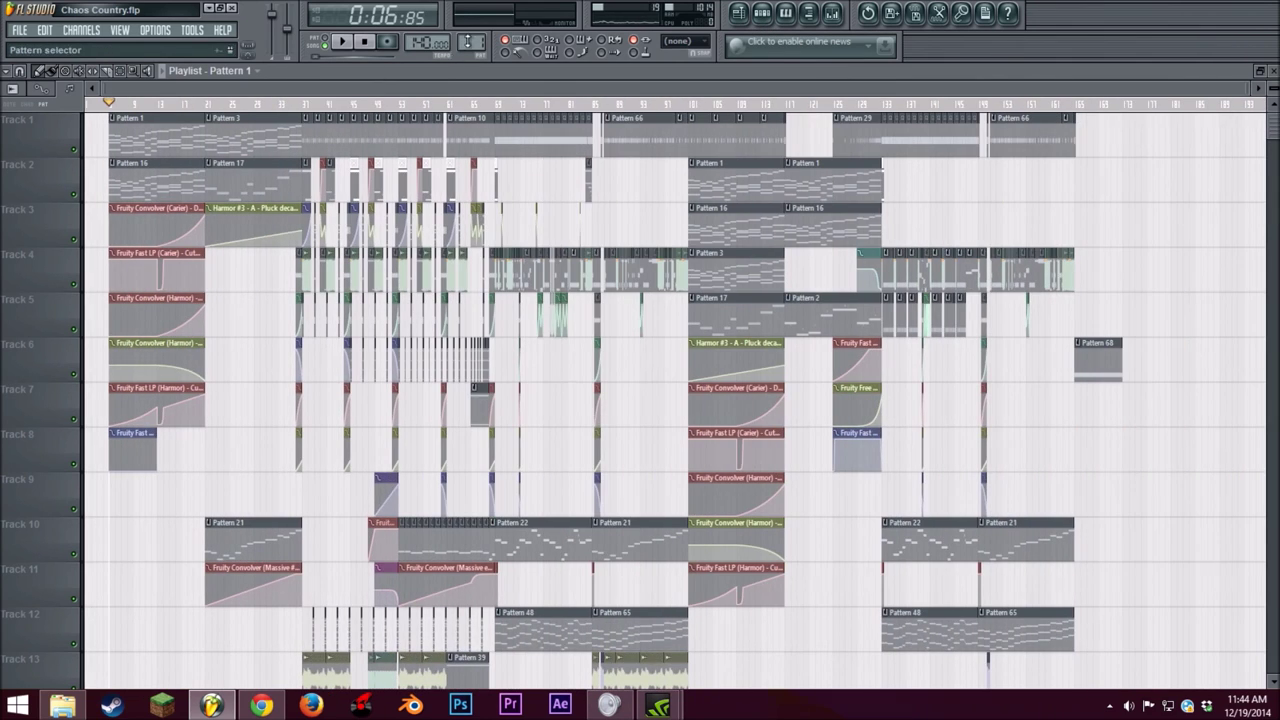
{"action": "left_click", "coordinate": [20, 31]}
{"action": "left_click", "coordinate": [45, 98]}
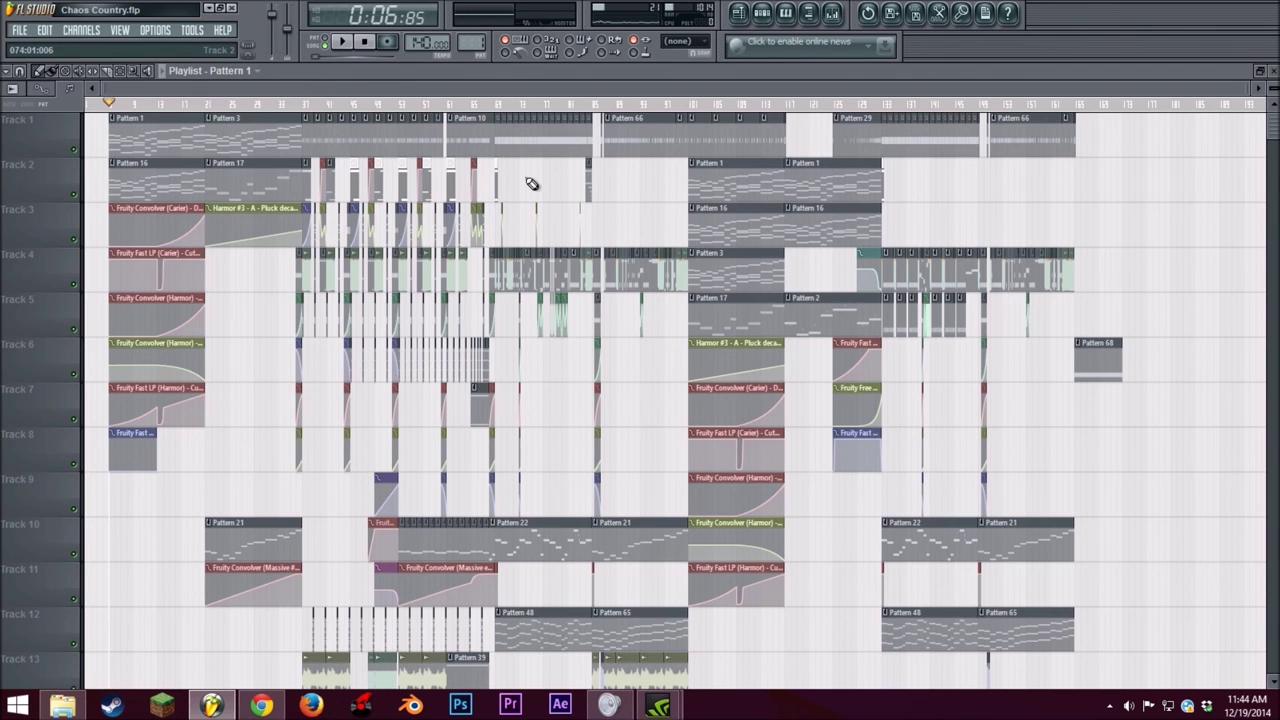
Step: Open the project info settings to check the start date and total working time, and close them
{"action": "scroll", "coordinate": [524, 180], "scroll_direction": "down", "scroll_amount": 5}
{"action": "scroll", "coordinate": [515, 300], "scroll_direction": "up", "scroll_amount": 4}
{"action": "left_click", "coordinate": [160, 32]}
{"action": "left_click", "coordinate": [205, 128]}
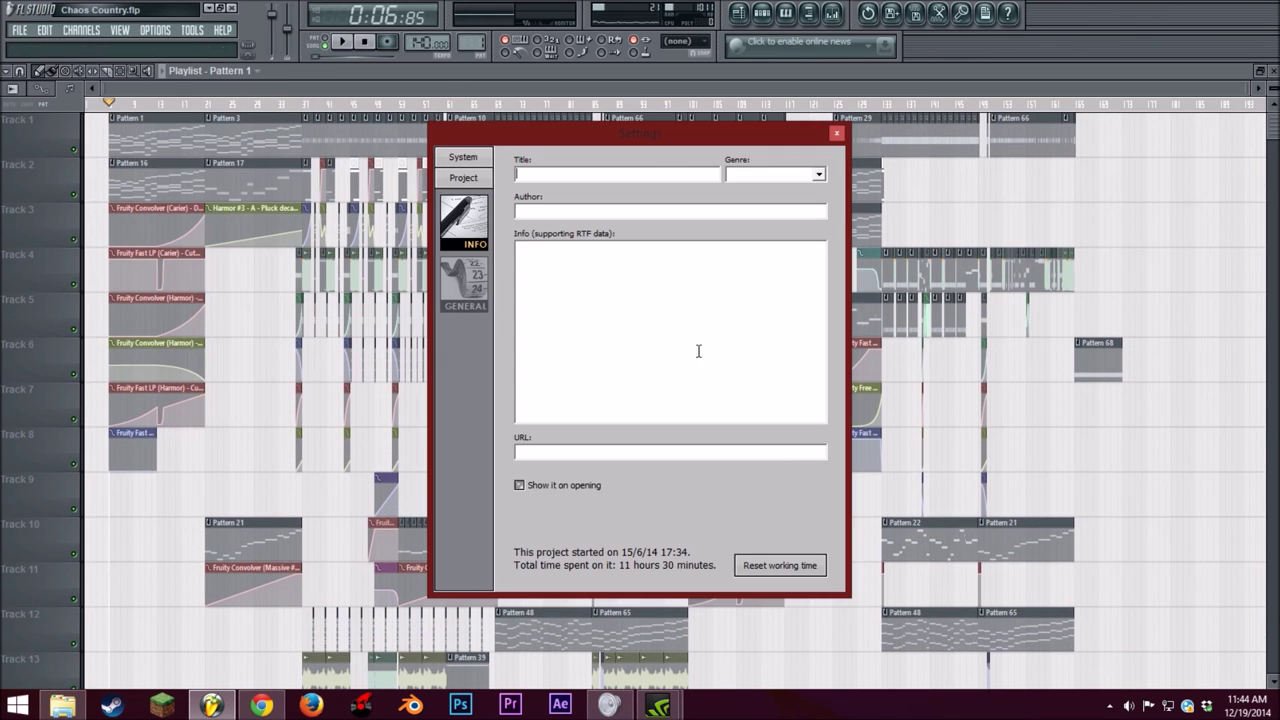
{"action": "left_click", "coordinate": [836, 135]}
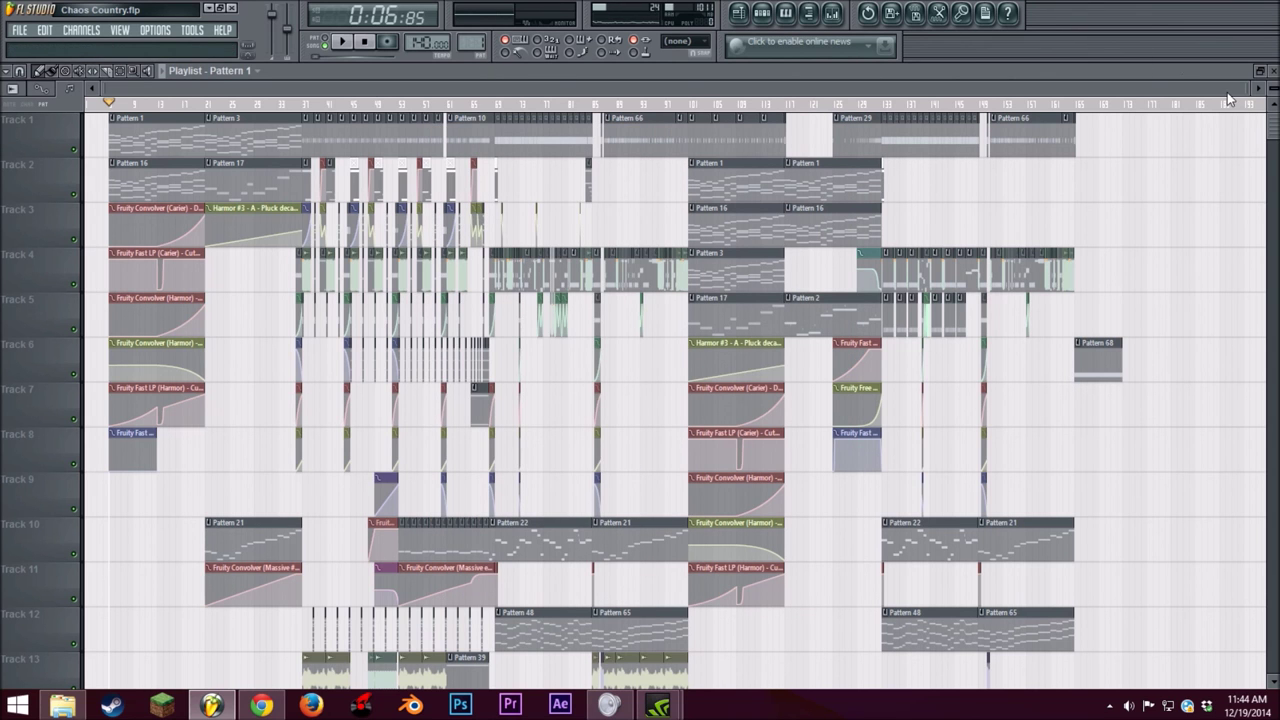
{"action": "left_click_drag", "start_coordinate": [1247, 92], "coordinate": [1225, 108]}
{"action": "left_click", "coordinate": [1260, 117]}
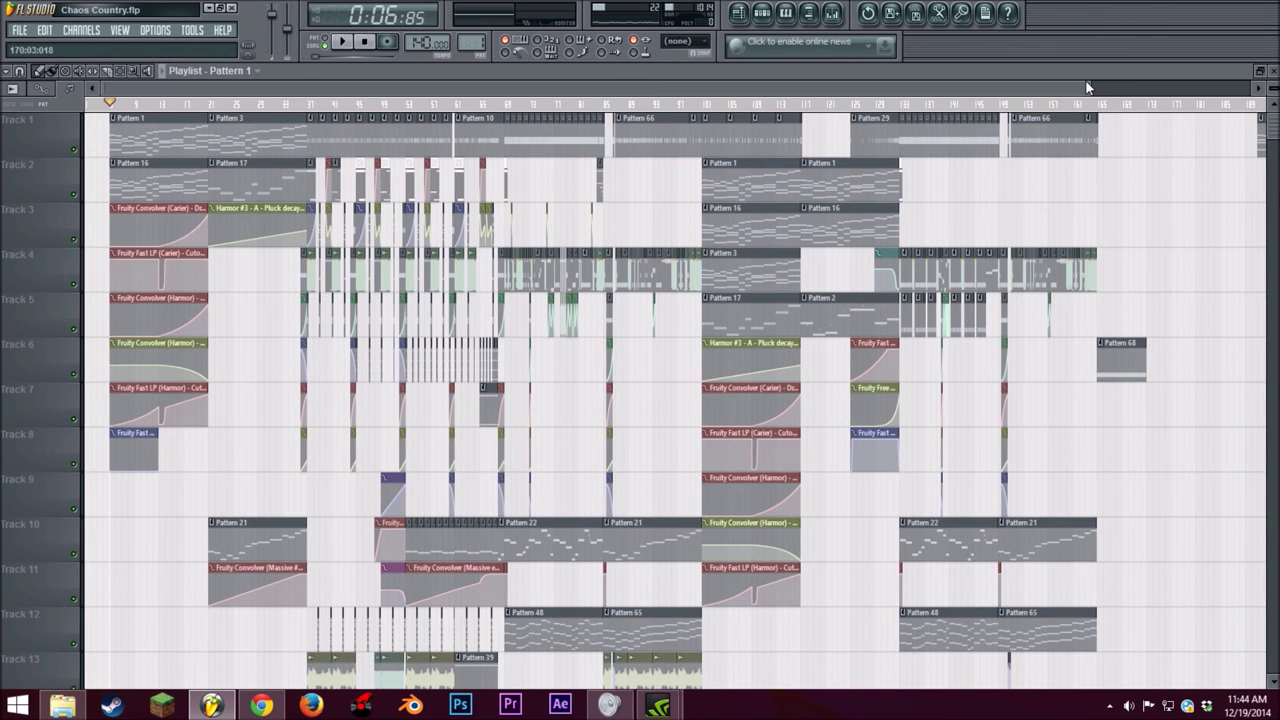
{"action": "left_click_drag", "start_coordinate": [1089, 90], "coordinate": [1245, 92]}
{"action": "right_click", "coordinate": [1094, 120]}
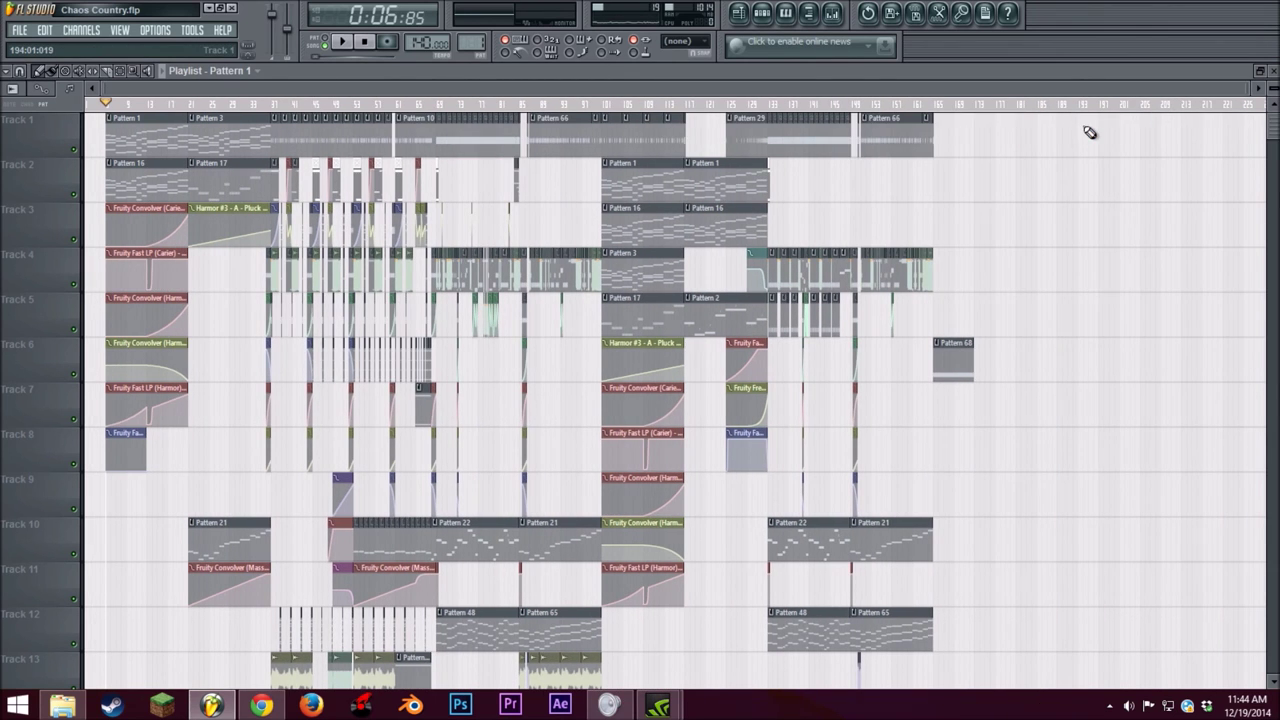
Step: Look over the playlist once more down to Track 19 and back, and enlarge the arrangement horizontally
{"action": "scroll", "coordinate": [1087, 136], "scroll_direction": "down", "scroll_amount": 3}
{"action": "scroll", "coordinate": [1087, 136], "scroll_direction": "down", "scroll_amount": 3}
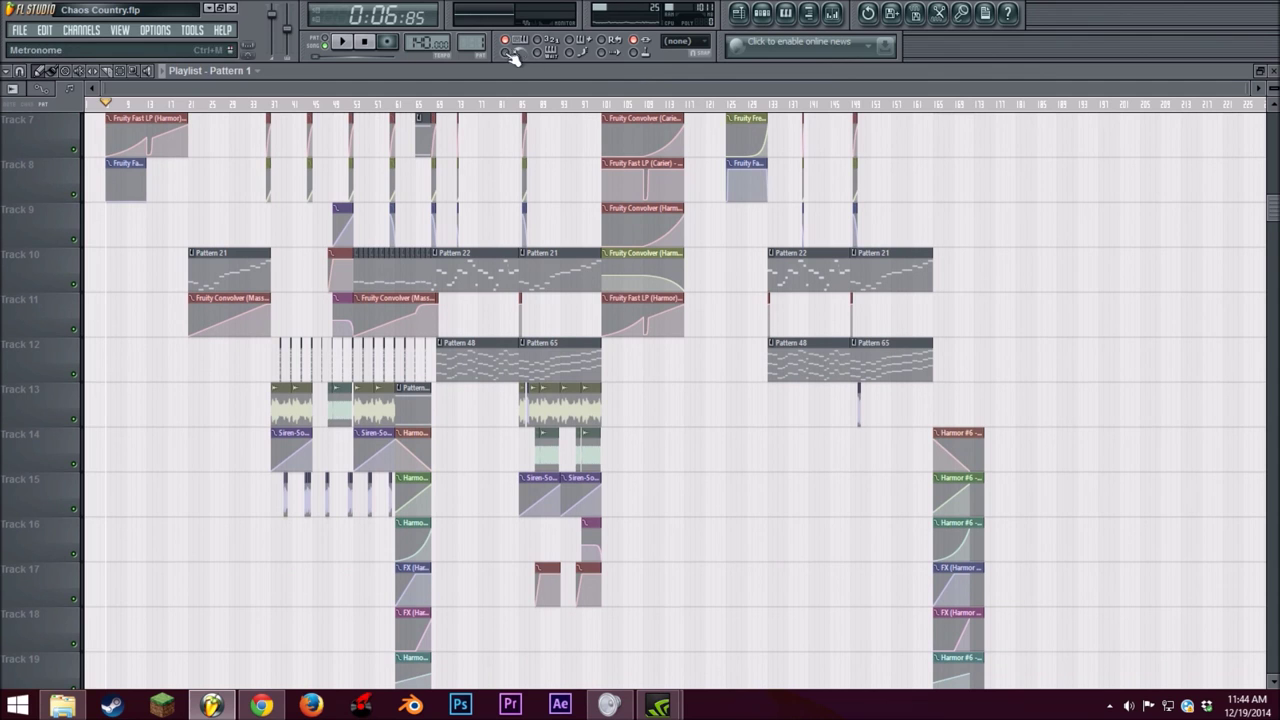
{"action": "scroll", "coordinate": [555, 190], "scroll_direction": "up", "scroll_amount": 3}
{"action": "scroll", "coordinate": [1240, 107], "scroll_direction": "up", "scroll_amount": 3}
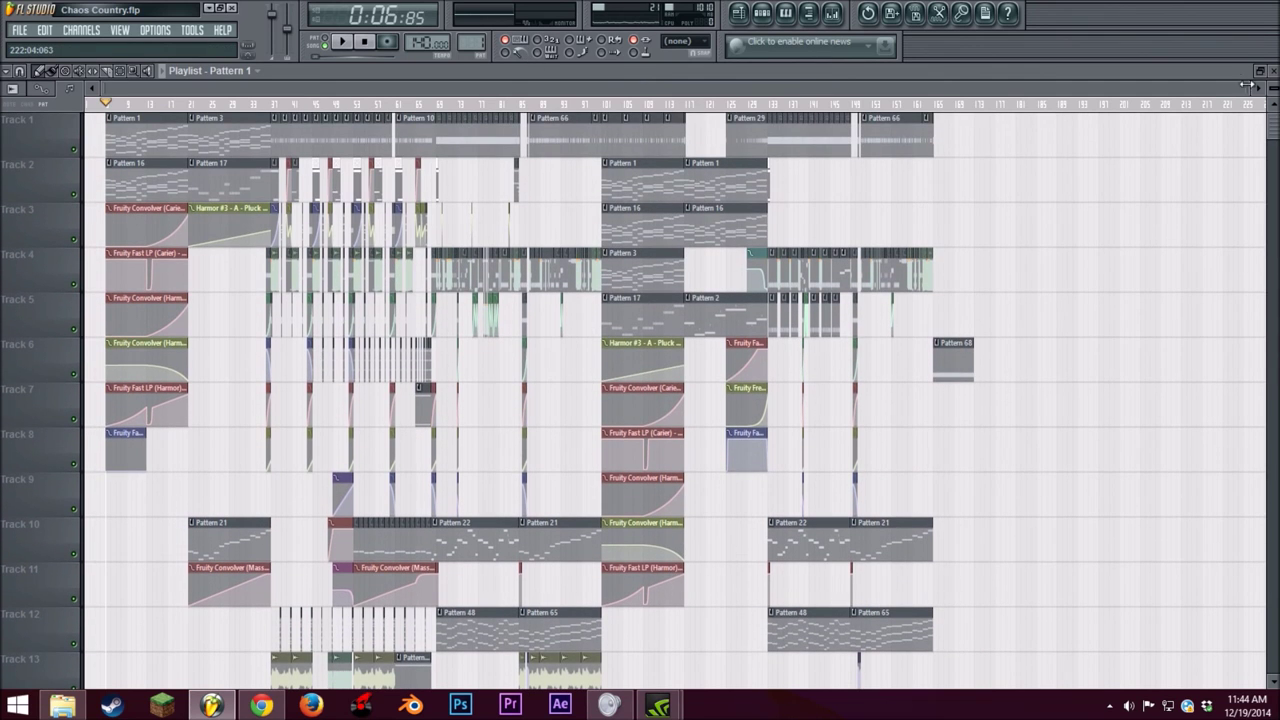
{"action": "left_click_drag", "start_coordinate": [1245, 87], "coordinate": [1060, 88]}
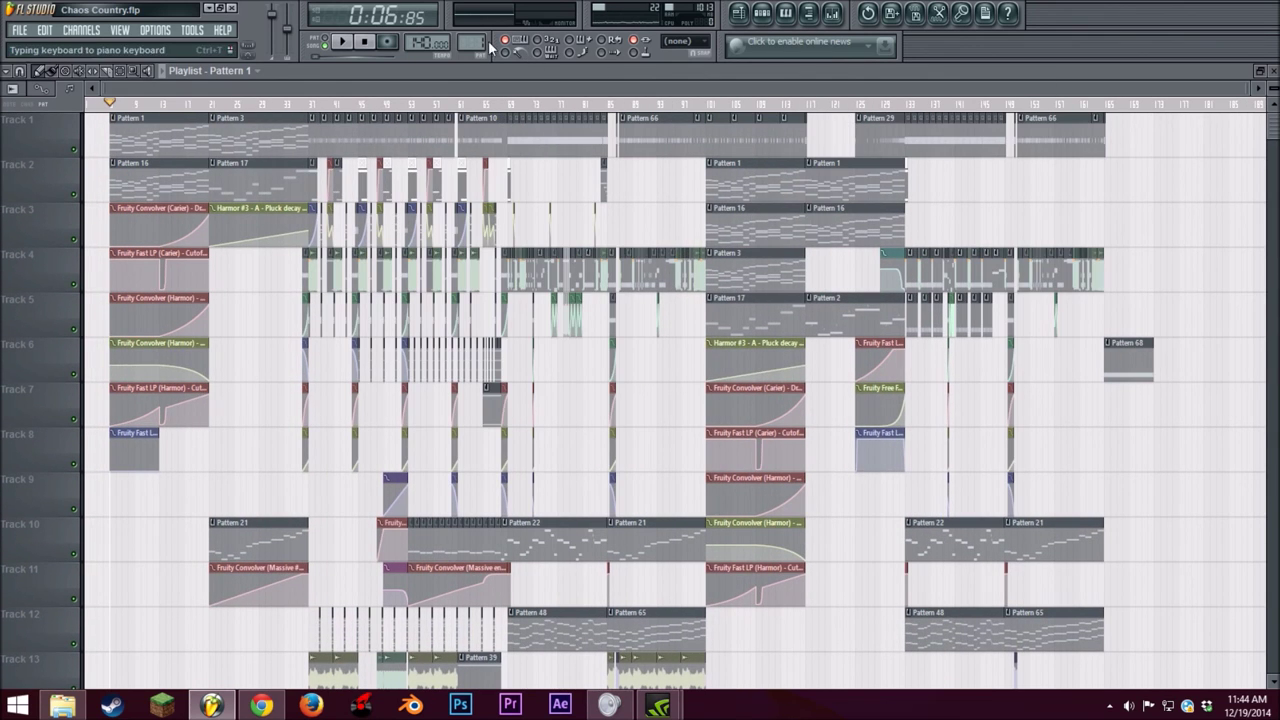
{"action": "left_click_drag", "start_coordinate": [1247, 87], "coordinate": [1168, 87]}
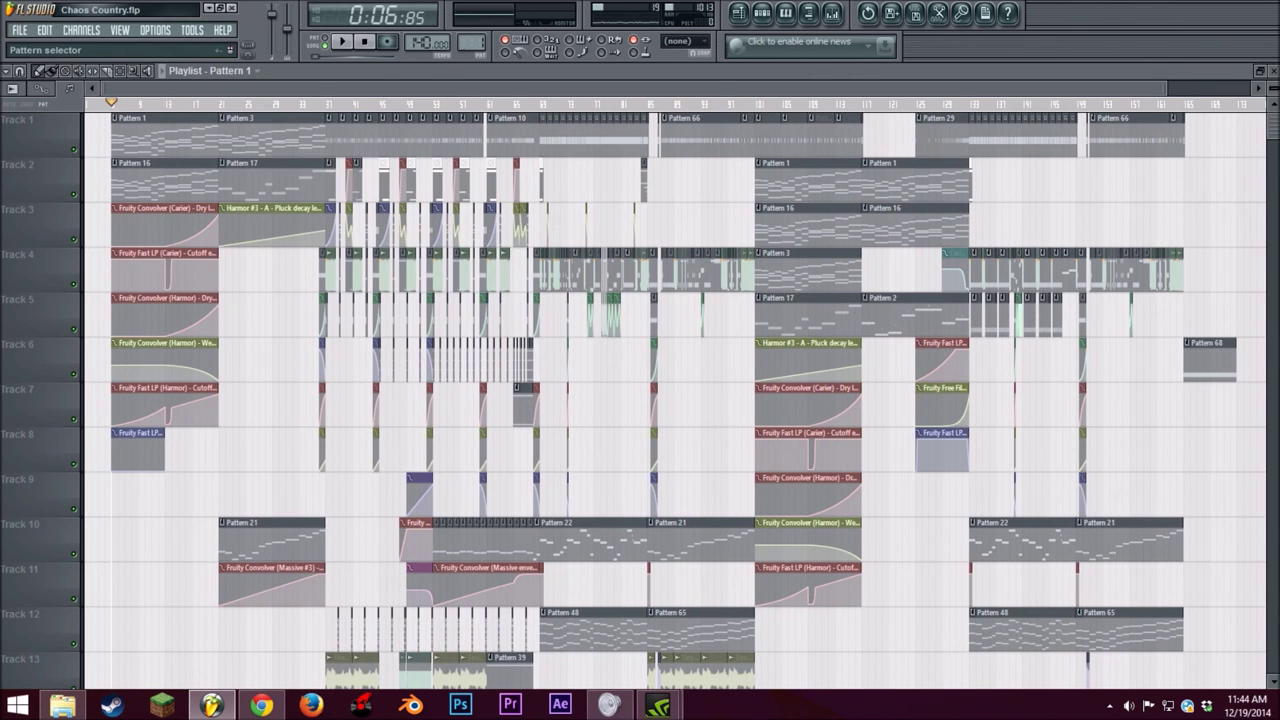